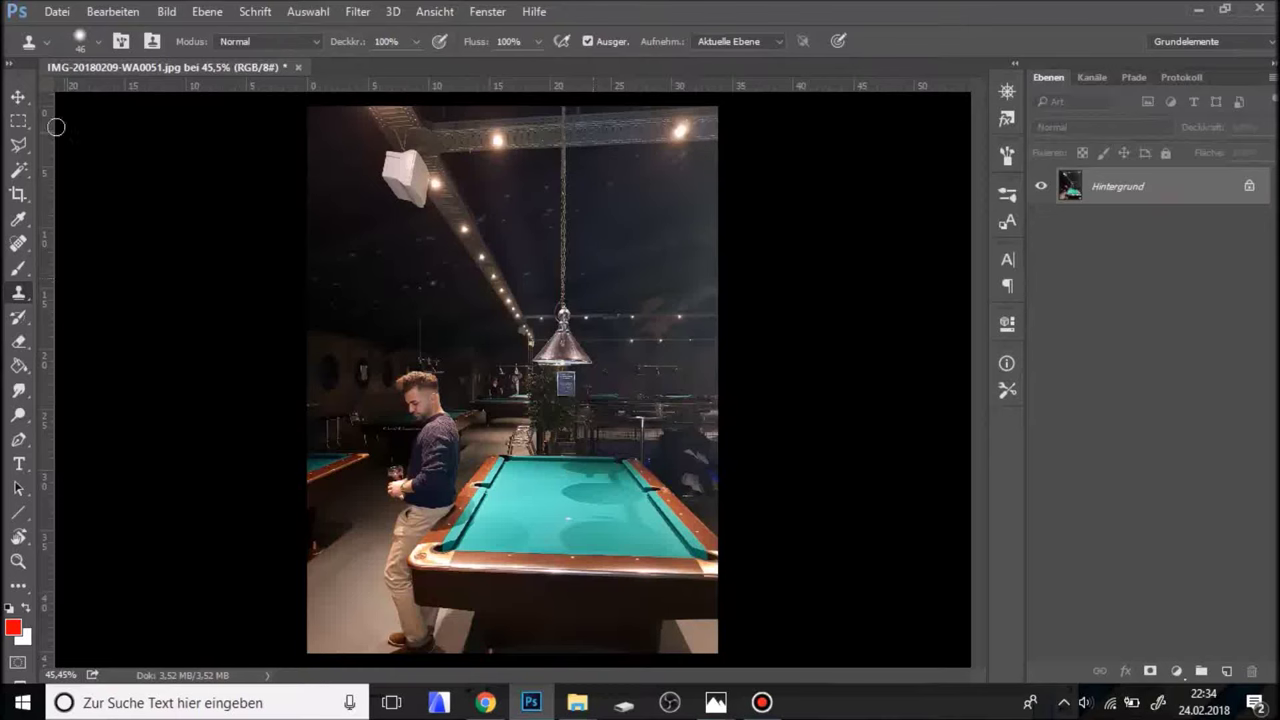
Choose the regular Clone Stamp tool and zoom in on the sign beside the tree.
click(19, 294)
right_click(20, 300)
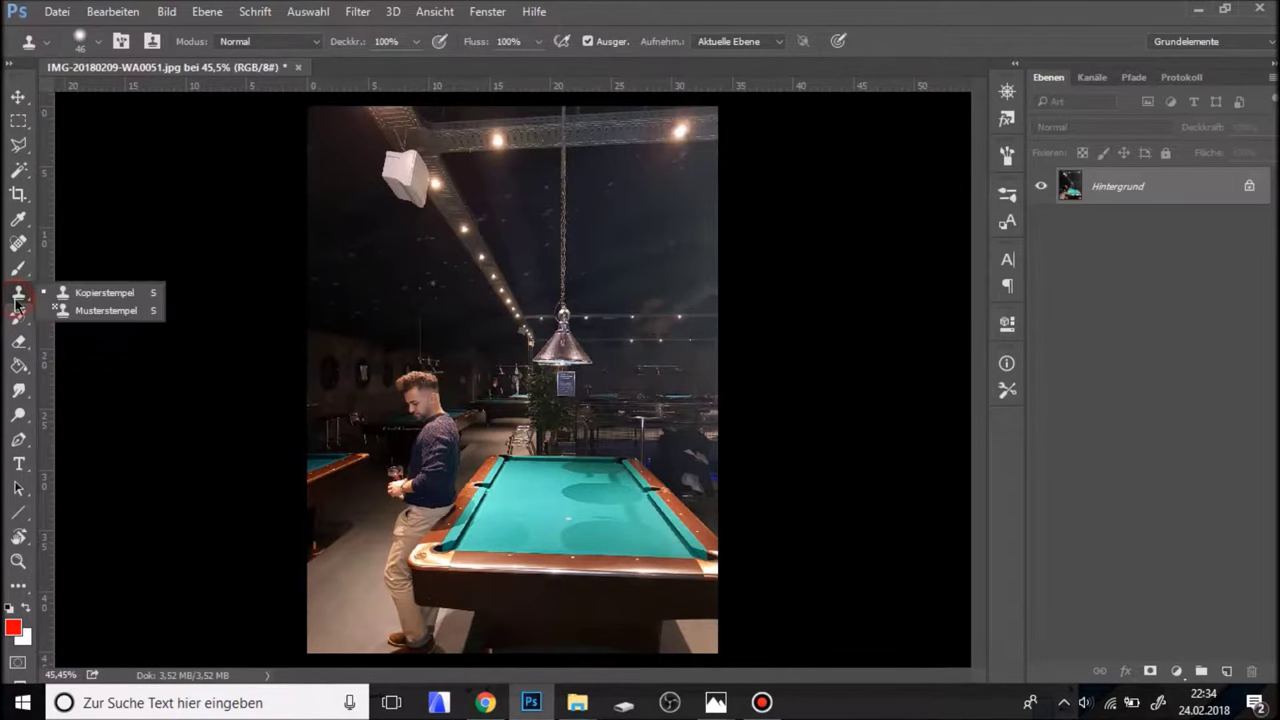
click(69, 298)
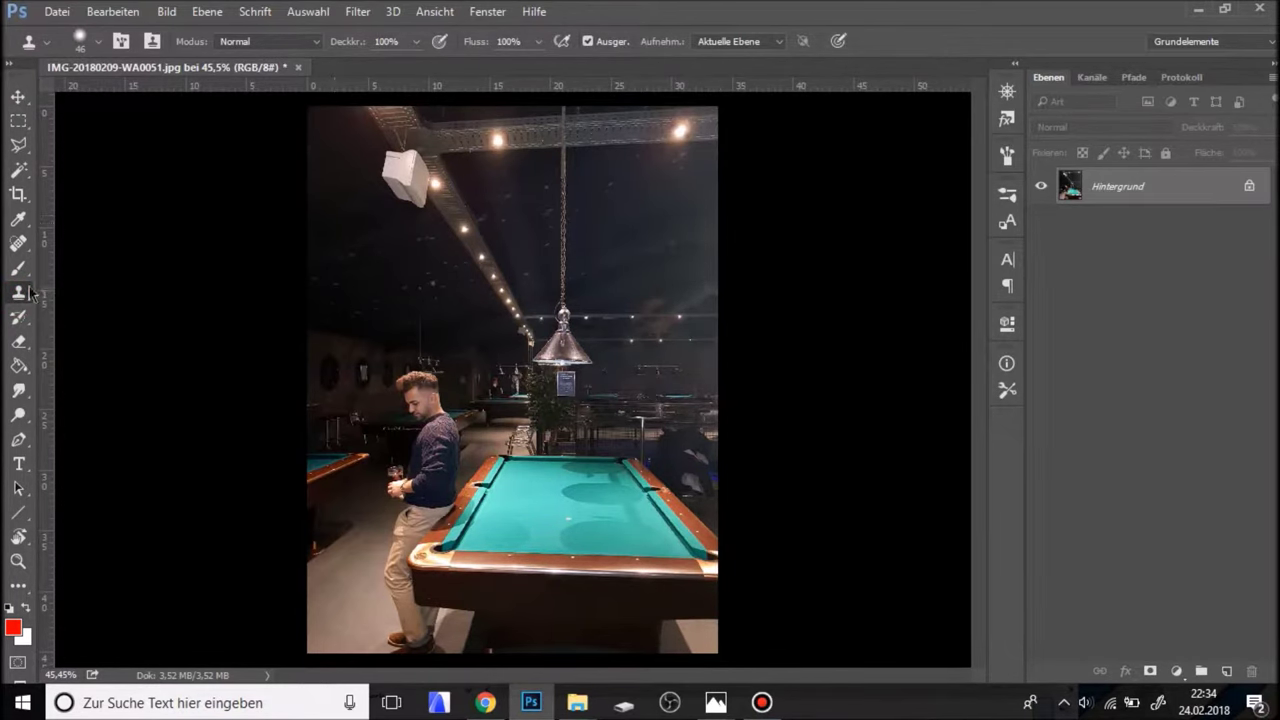
scroll(615, 339, up, 2)
scroll(586, 368, up, 2)
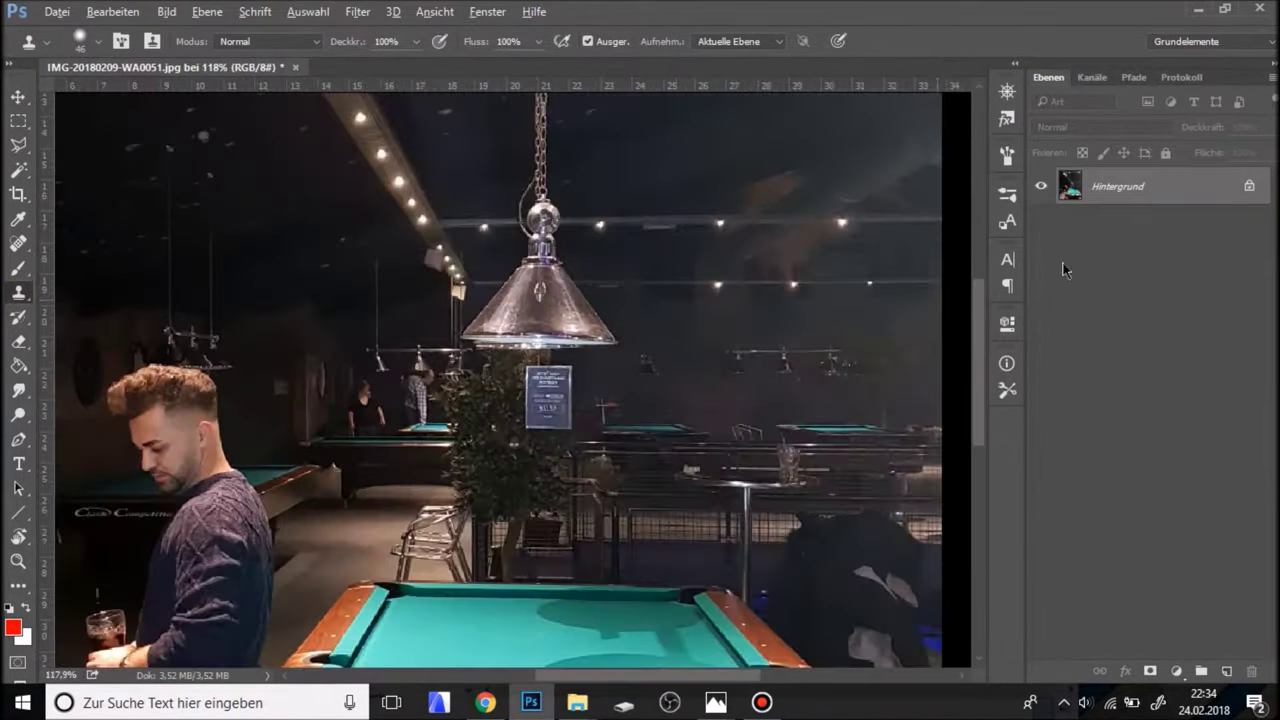
scroll(585, 428, up, 2)
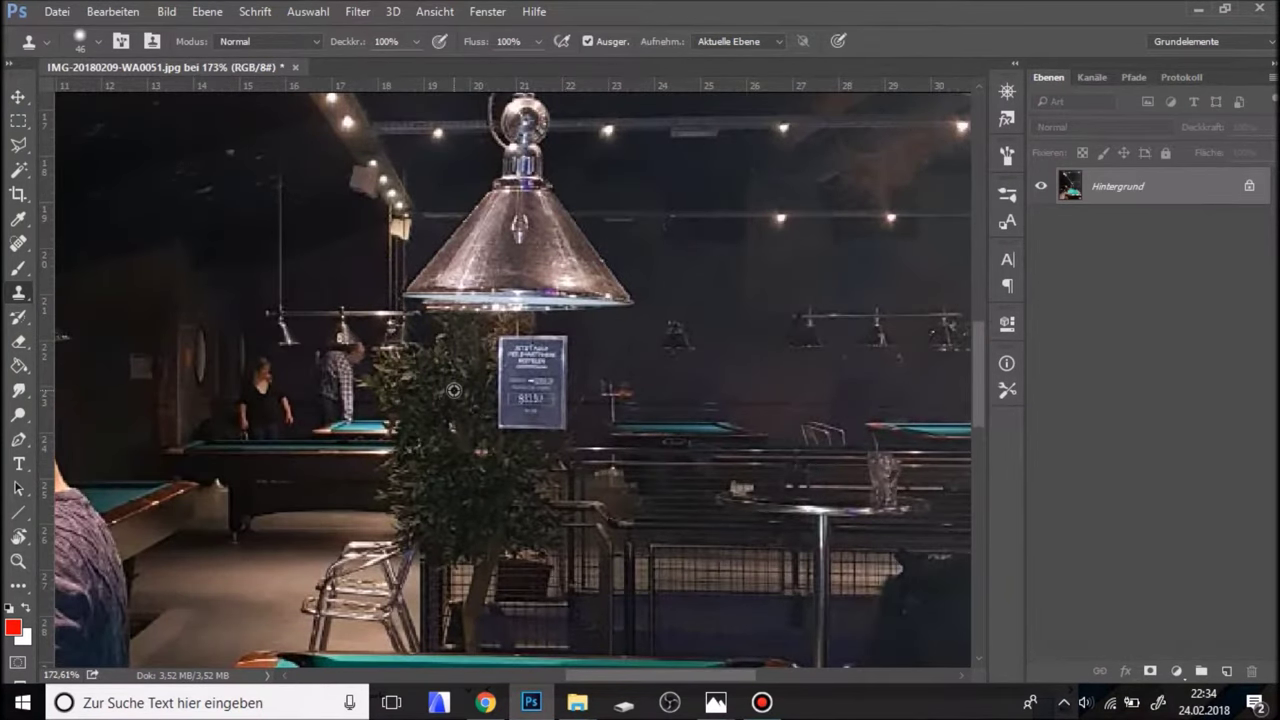
Sample nearby tree foliage and clone it over the lower part of the menu sign.
alt+click(453, 391)
drag(494, 400, 533, 400)
key(ctrl+z)
alt+click(509, 414)
drag(509, 378, 549, 404)
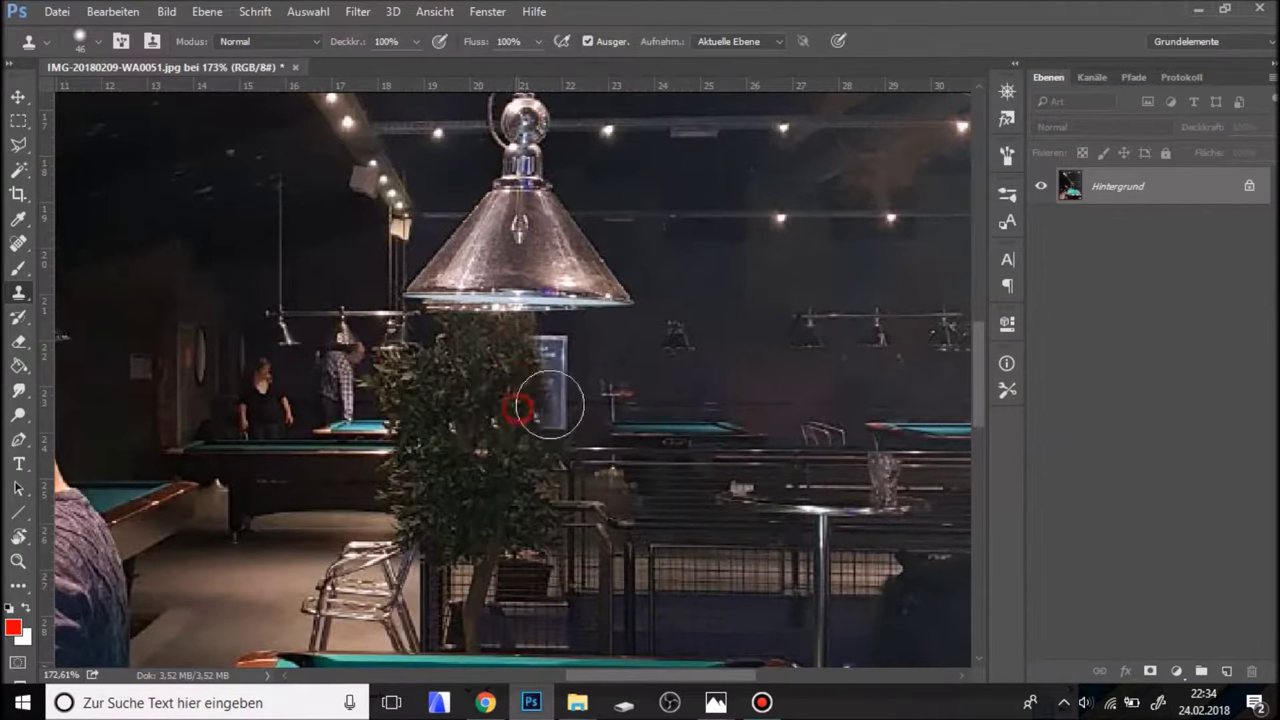
drag(561, 354, 563, 378)
Cover the remaining grey of the sign with dark wall, resizing the clone brush larger.
key(bracketleft)
key(bracketleft)
drag(584, 376, 561, 398)
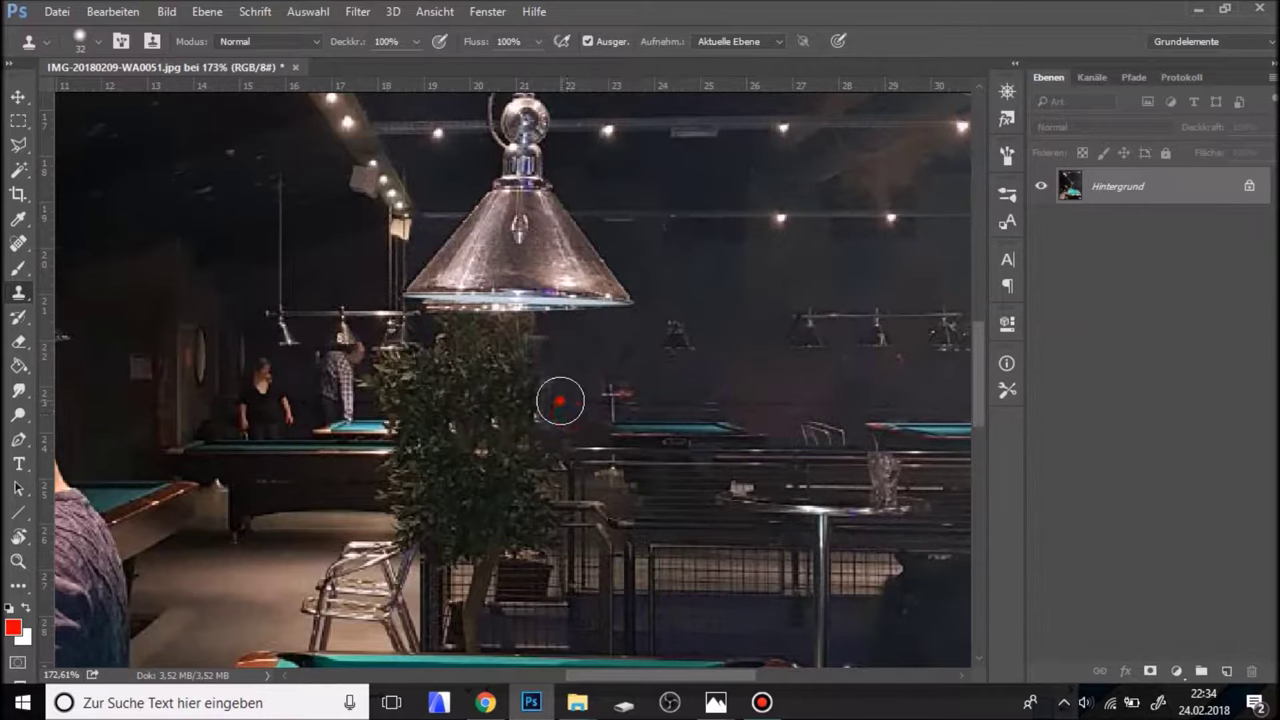
mouse_move(541, 341)
mouse_down()
mouse_move(555, 371)
mouse_move(549, 418)
mouse_up()
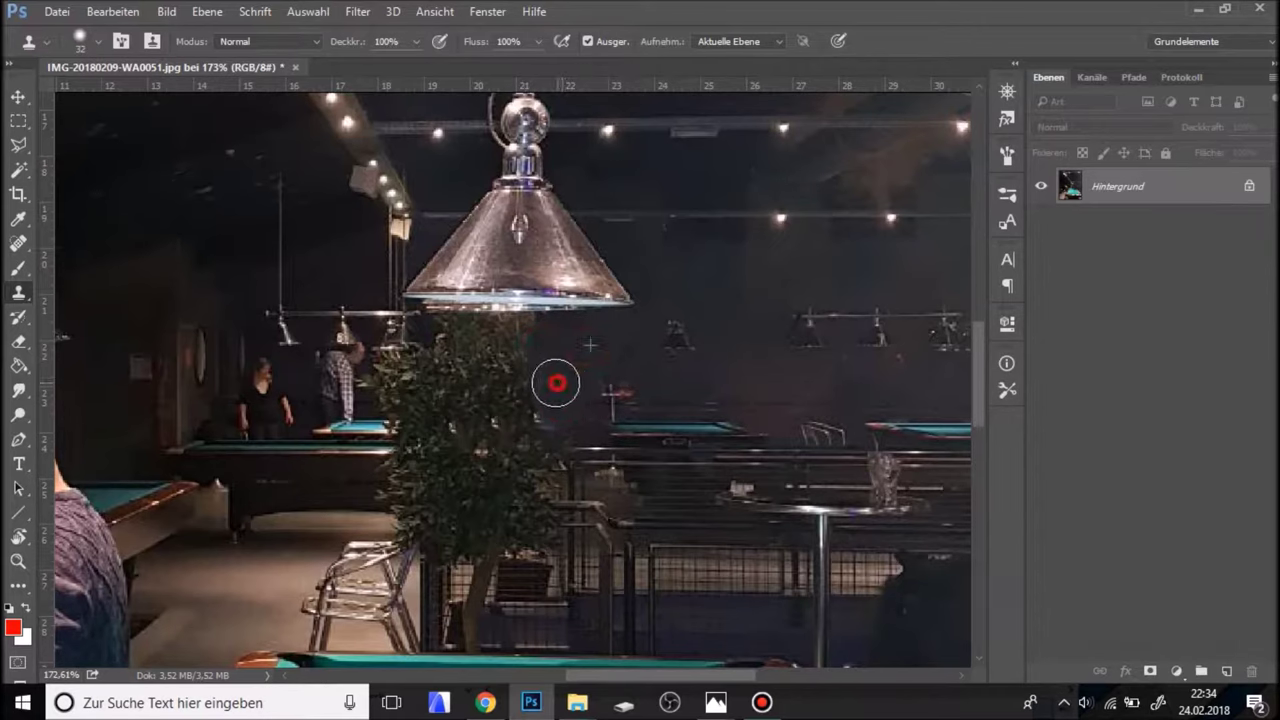
alt+right_click(493, 418)
drag(486, 408, 528, 396)
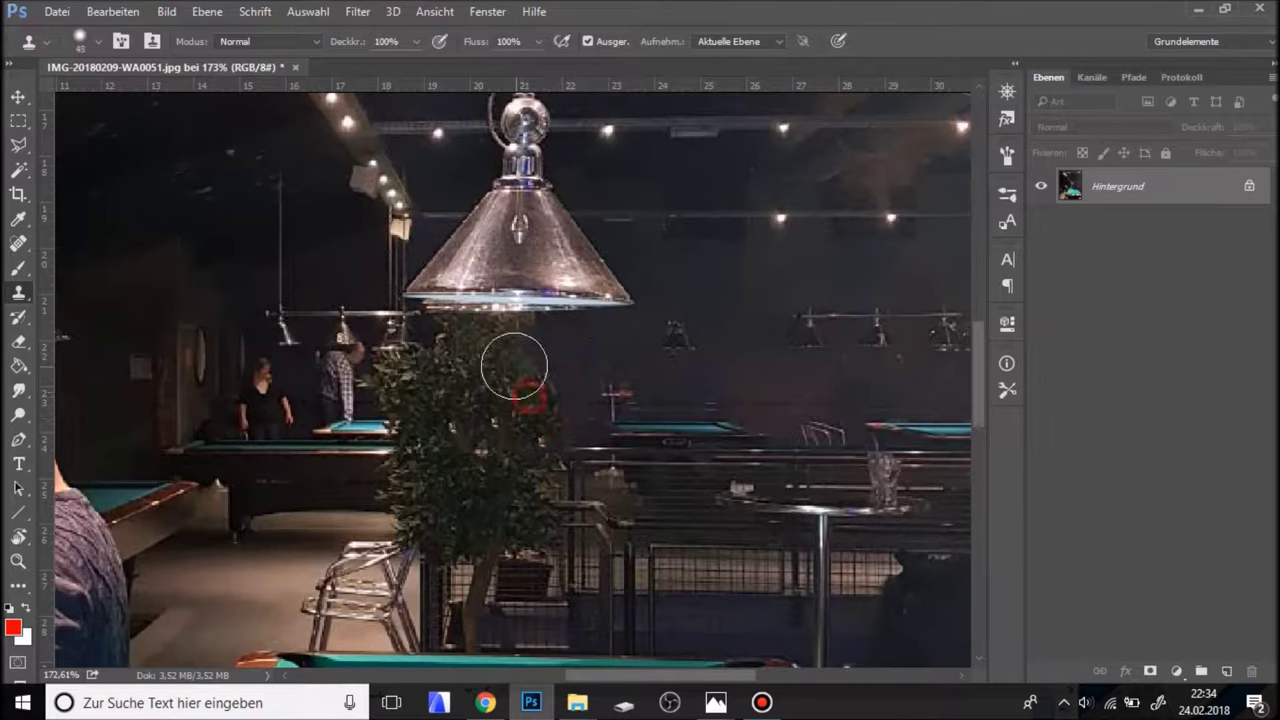
right_click(510, 388)
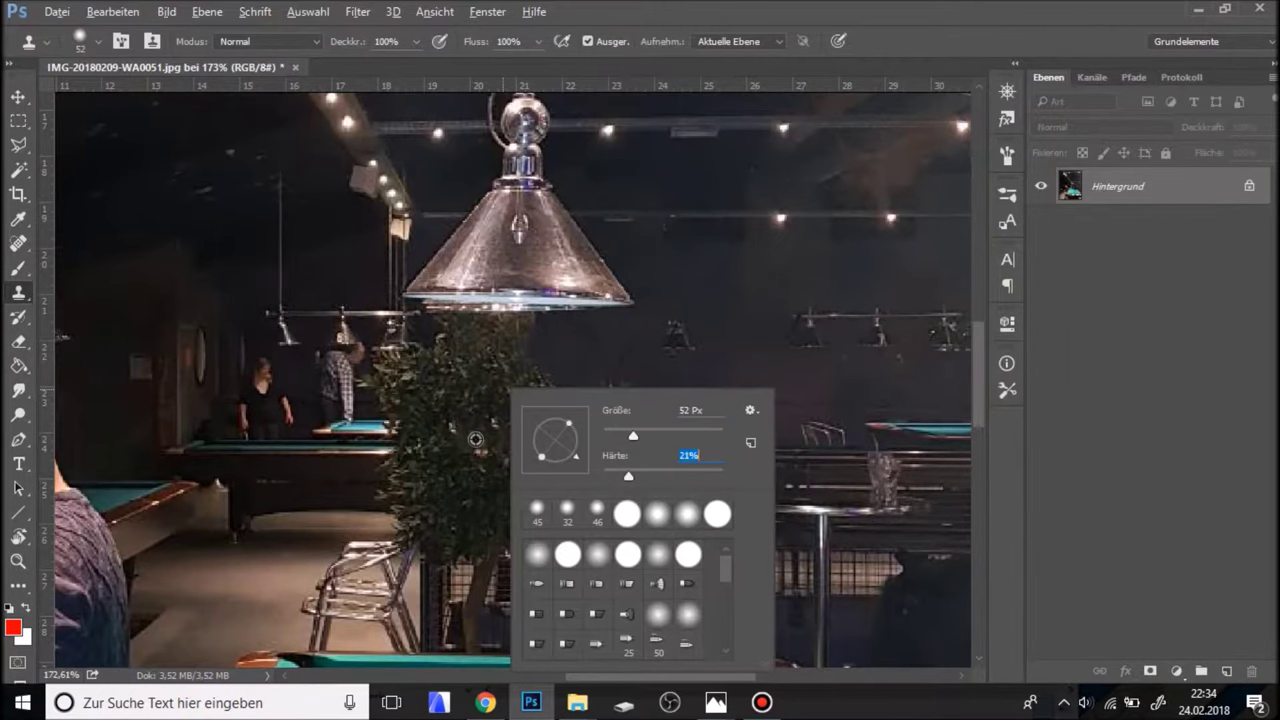
Apply the 52 px, 21% hardness brush, stamp out the last sign remnant, and shrink the brush.
key(Return)
click(523, 366)
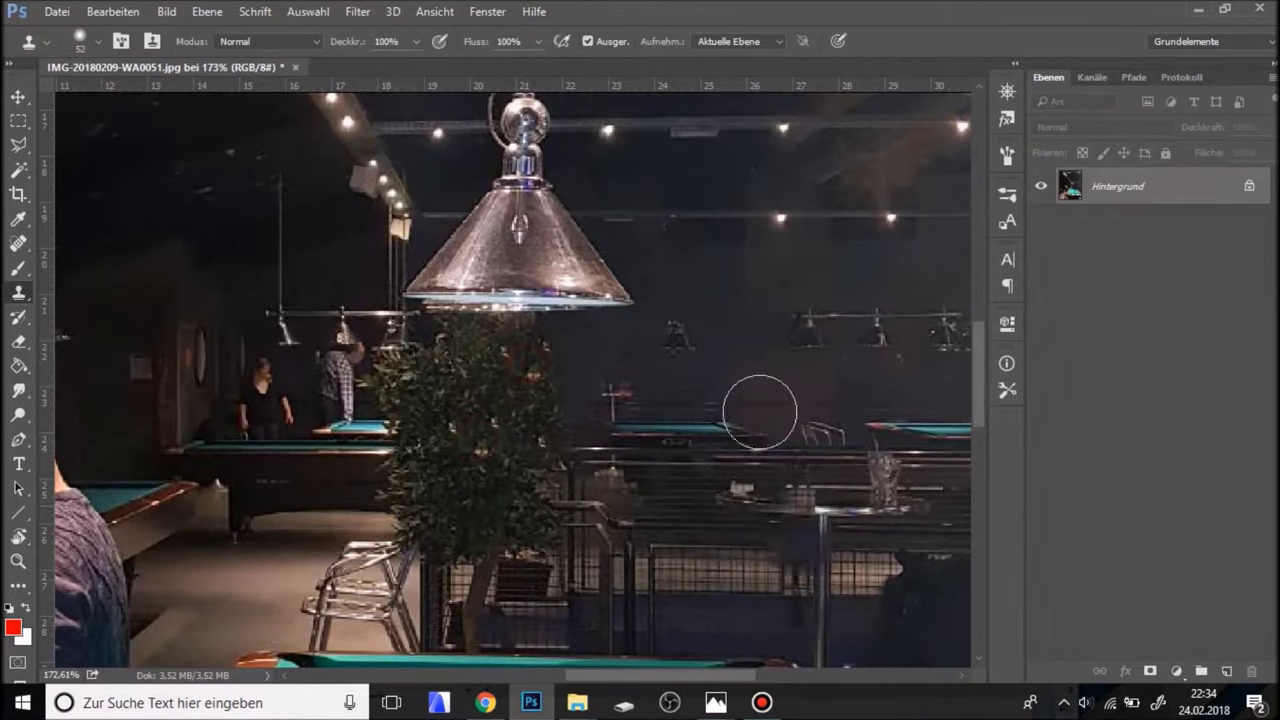
scroll(640, 436, down, 1)
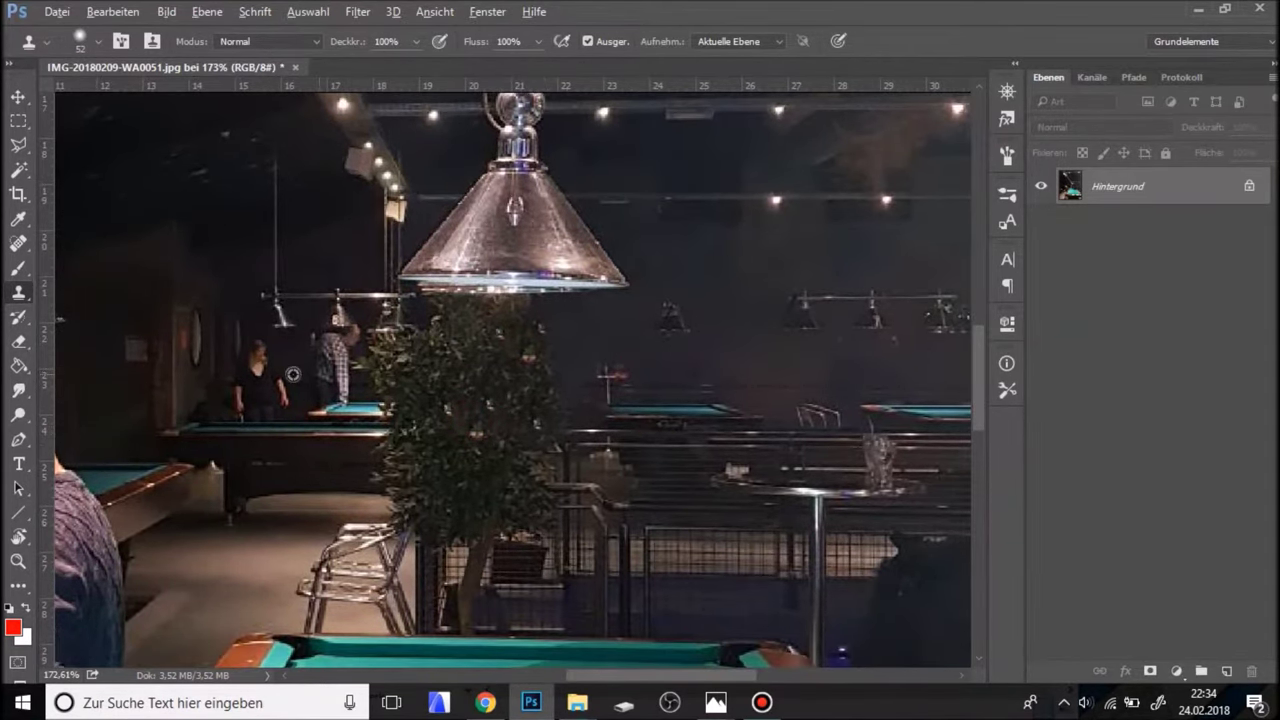
drag(246, 291, 253, 321)
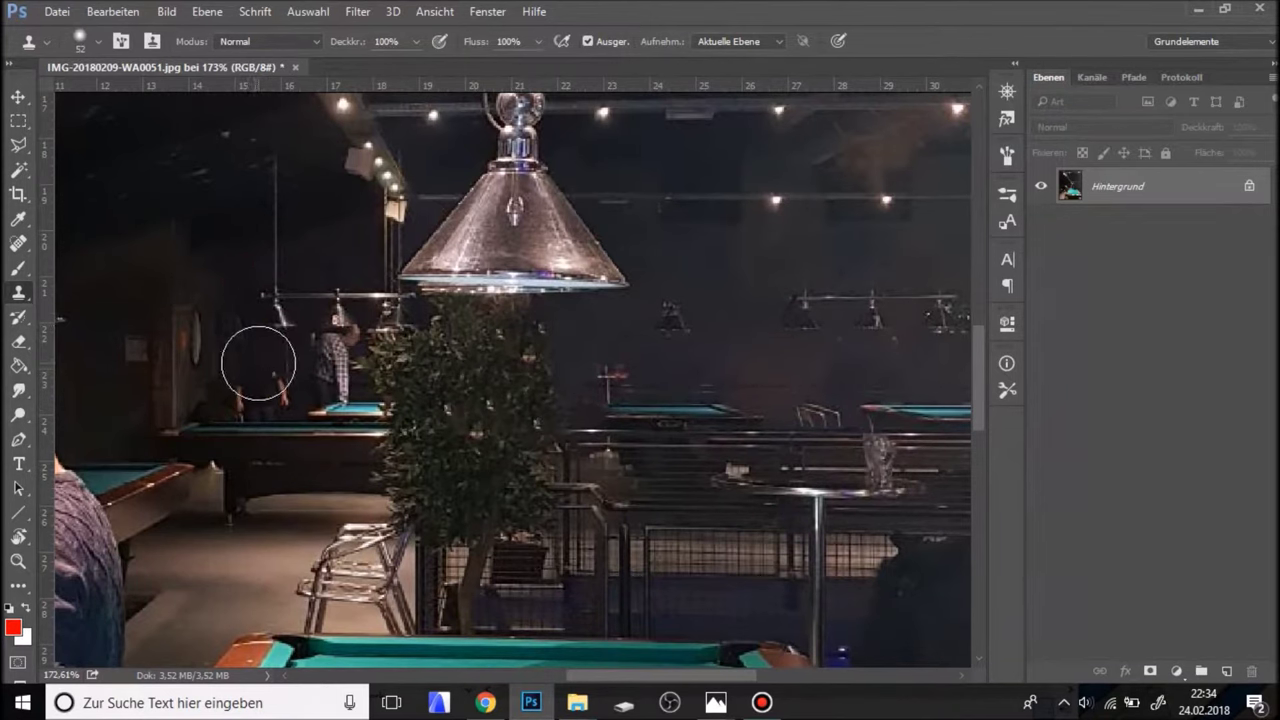
Stamp dark wall over the woman at the back-left pool table.
click(256, 376)
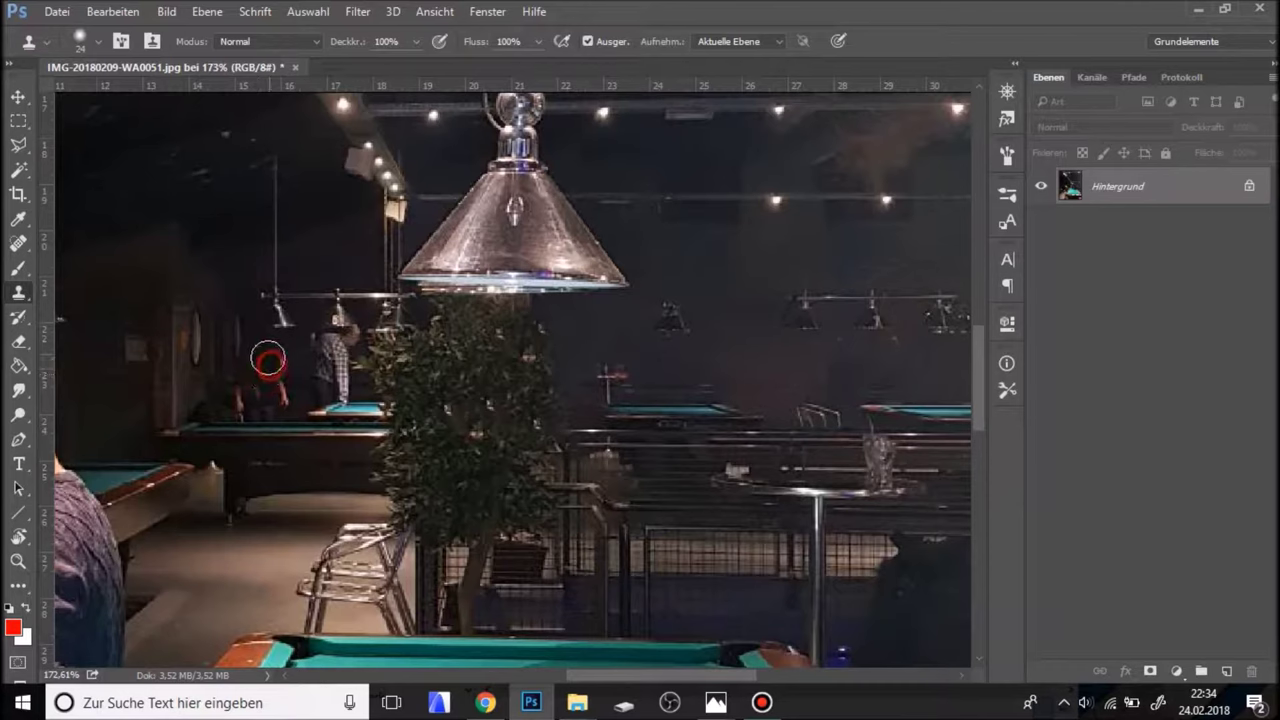
click(278, 369)
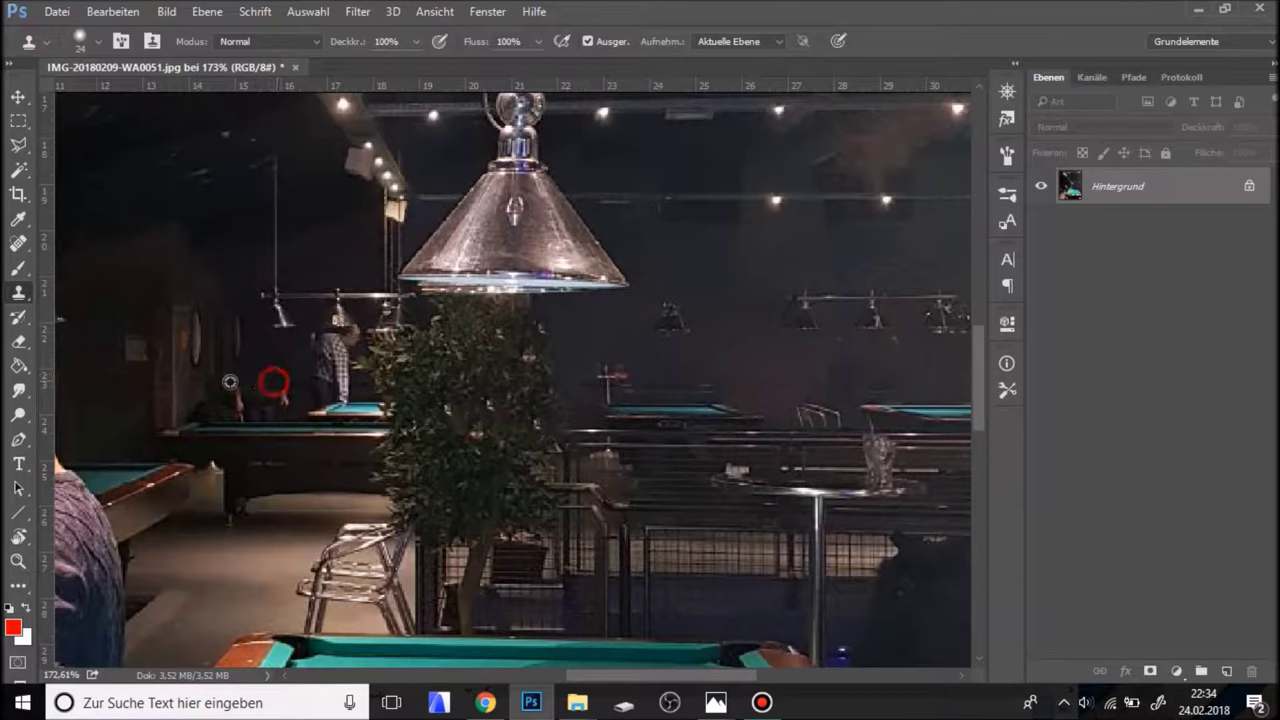
click(266, 378)
click(234, 400)
alt+right_click(200, 400)
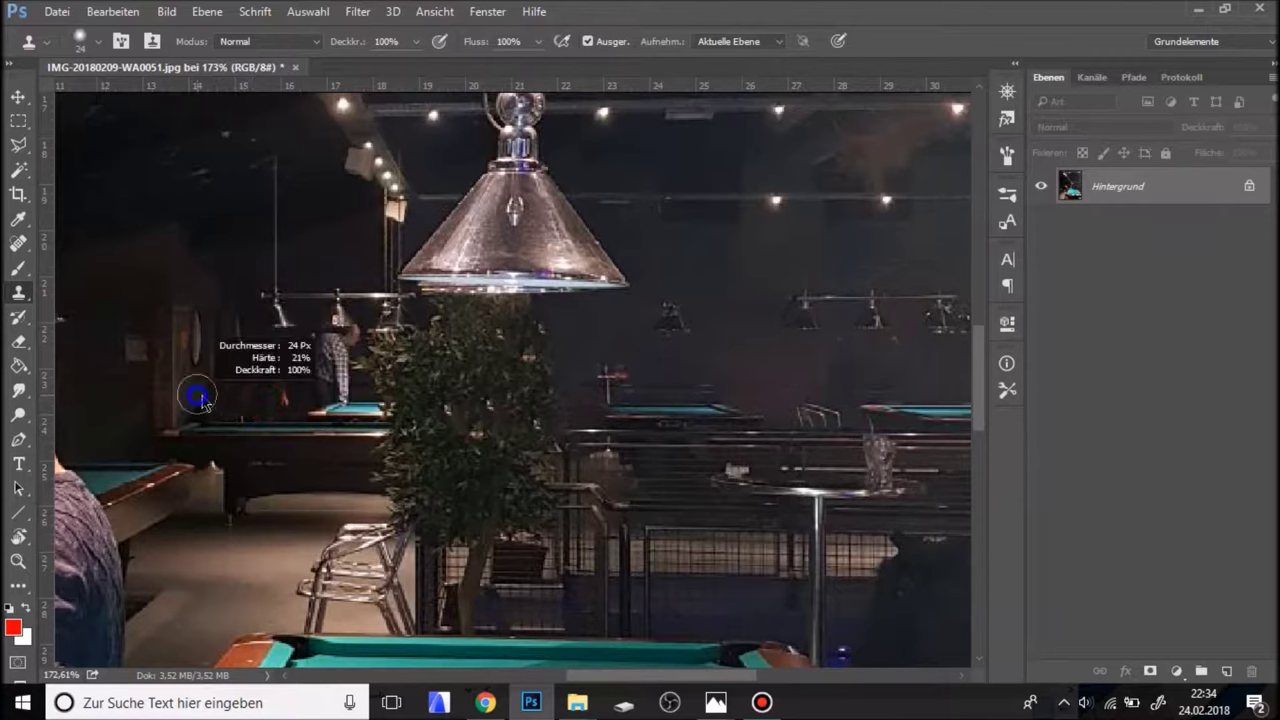
click(230, 381)
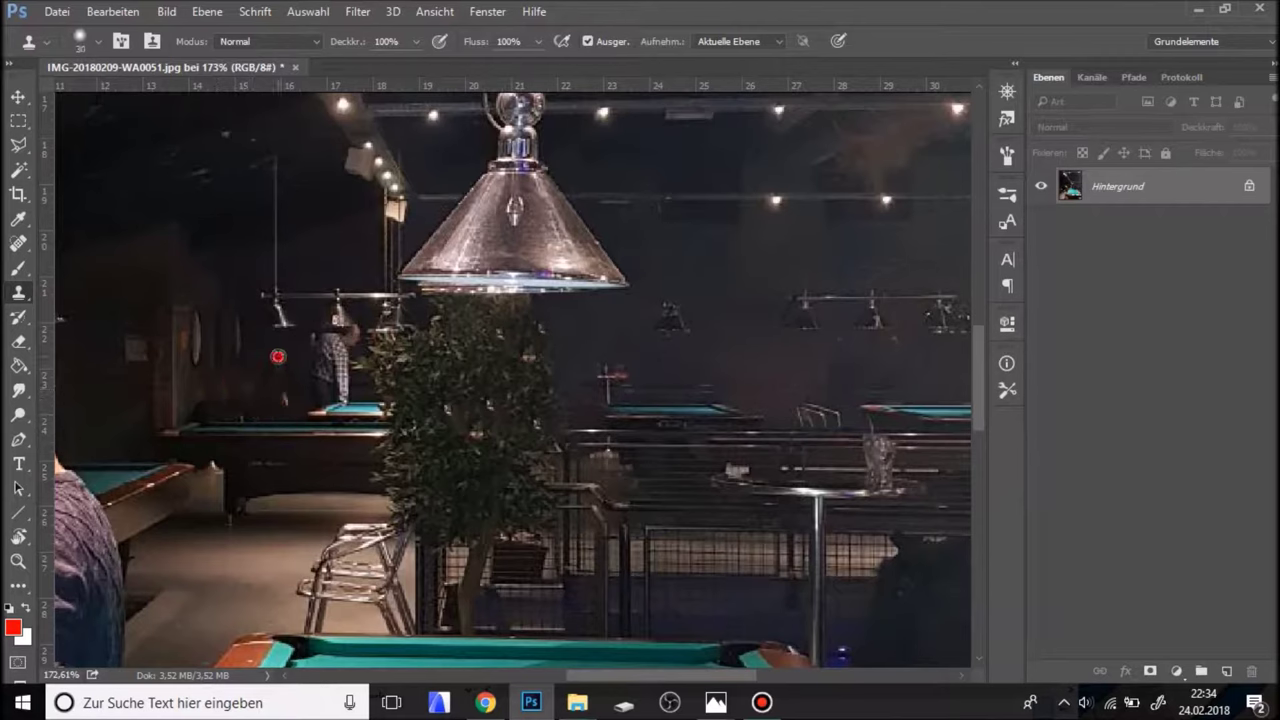
click(258, 398)
click(284, 387)
click(229, 391)
Clone wall over the man in the checked shirt and the last remnant near the table.
click(306, 371)
click(306, 360)
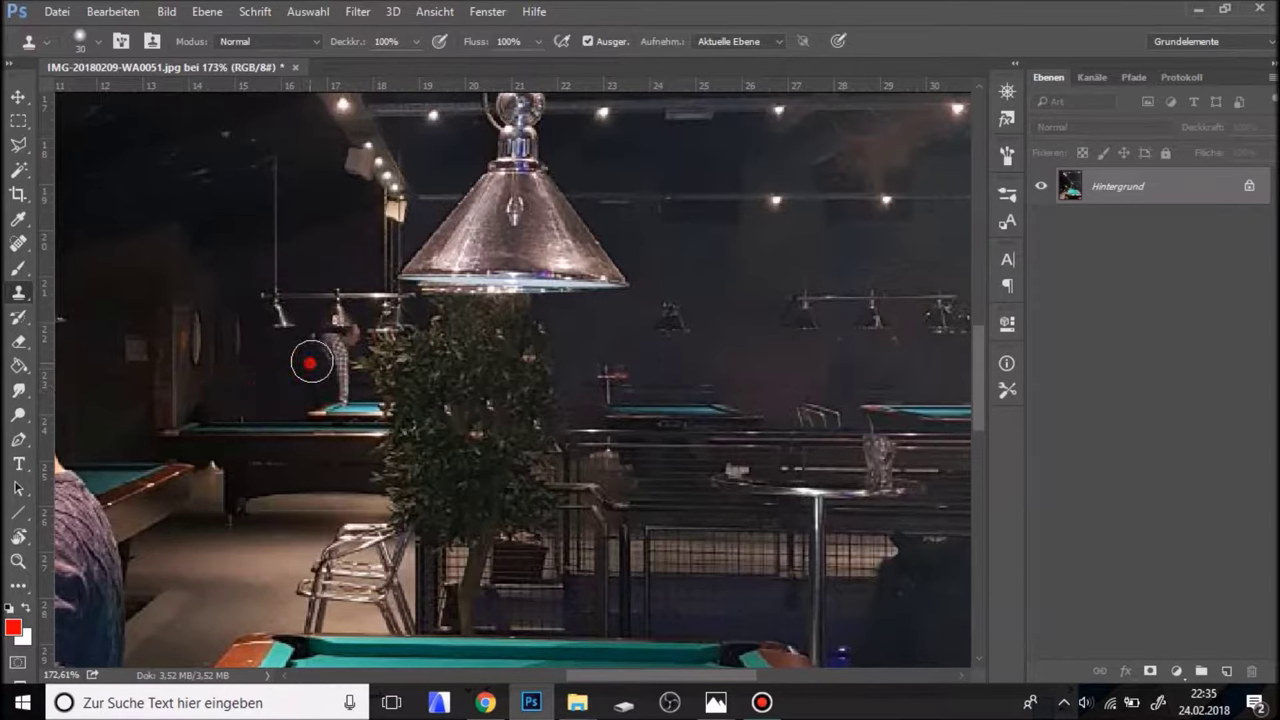
click(337, 364)
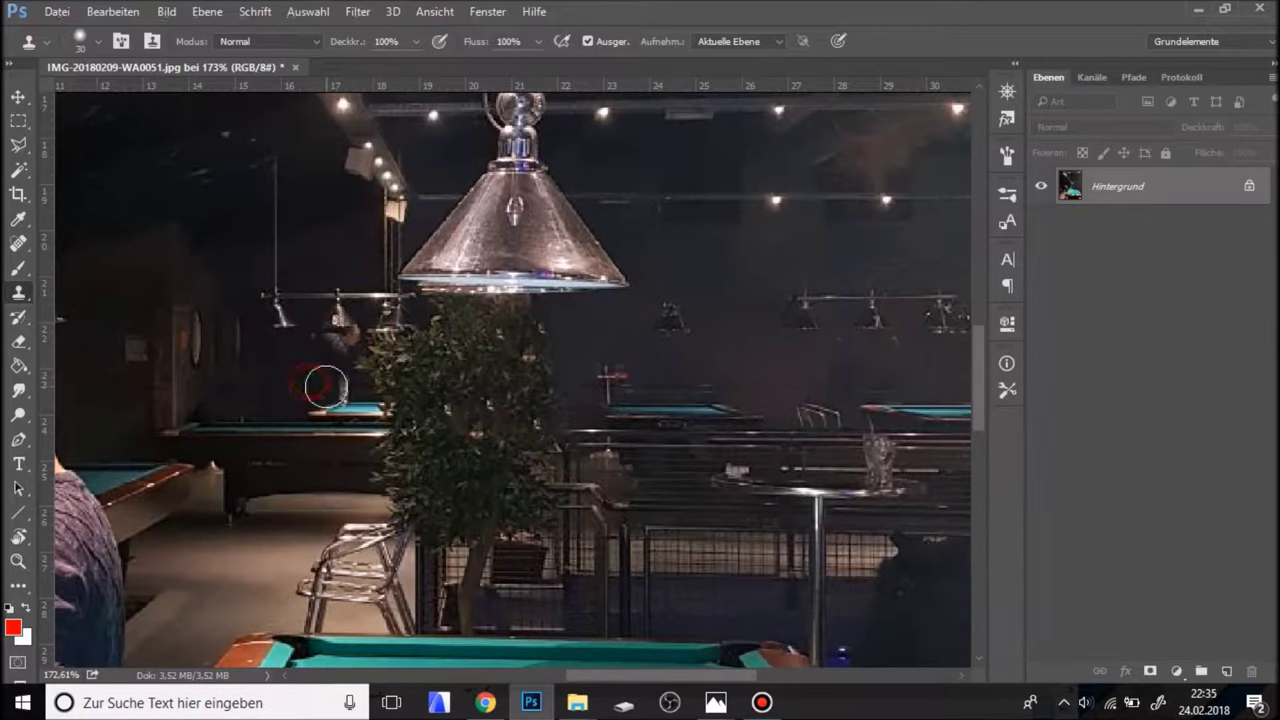
alt+click(297, 393)
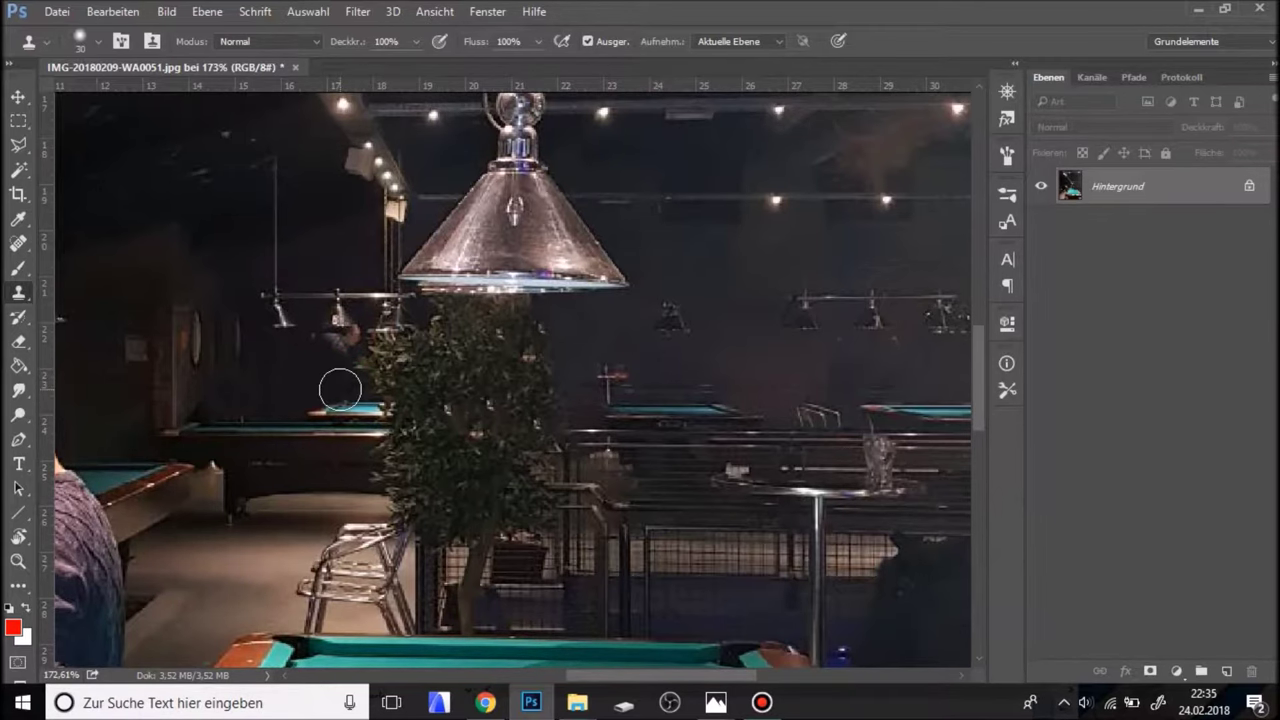
click(329, 343)
scroll(318, 333, up, 1)
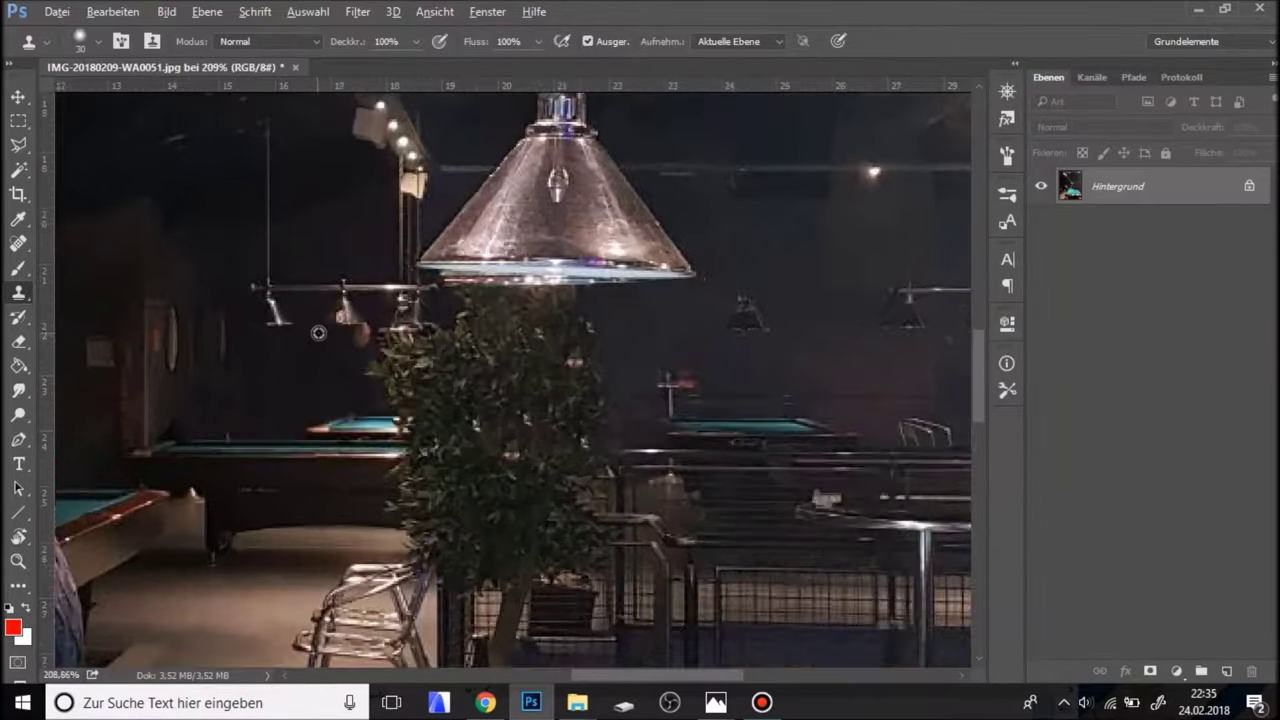
Clone wall texture over the leftover blotches near the lamp and tree.
scroll(318, 333, up, 2)
drag(343, 349, 354, 403)
click(363, 435)
click(337, 363)
scroll(279, 390, down, 1)
scroll(279, 390, down, 2)
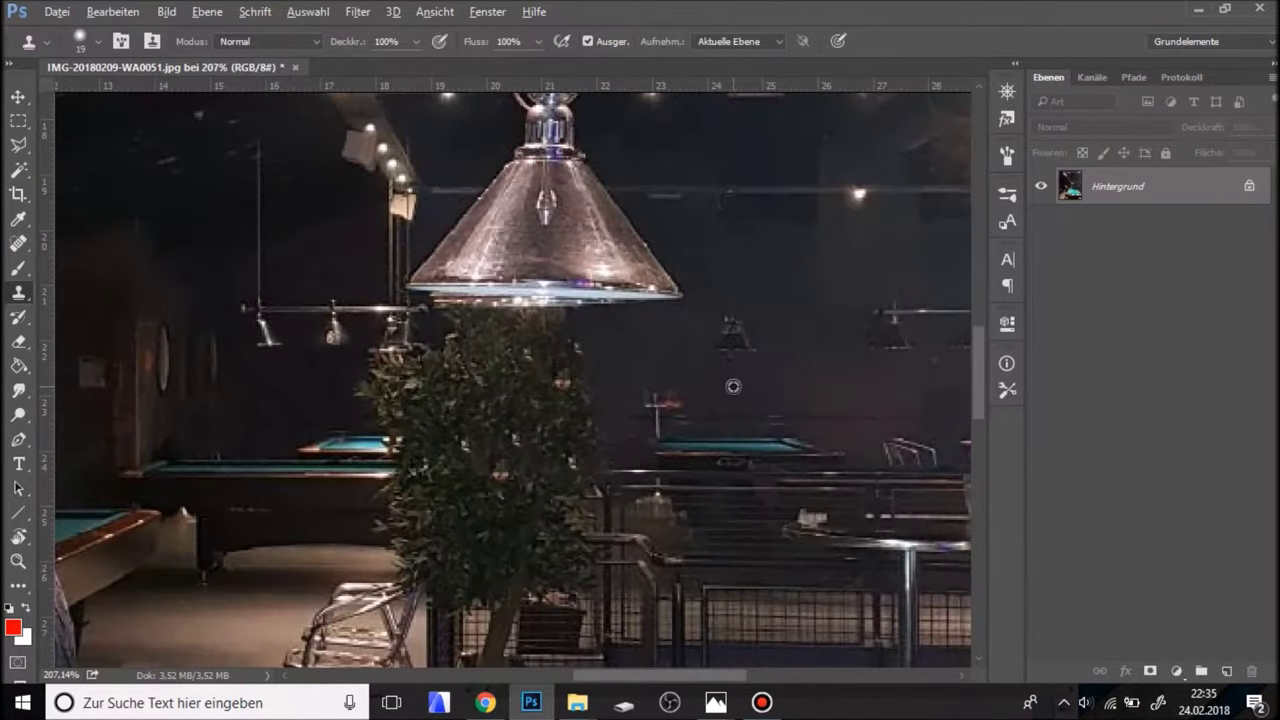
drag(700, 396, 640, 403)
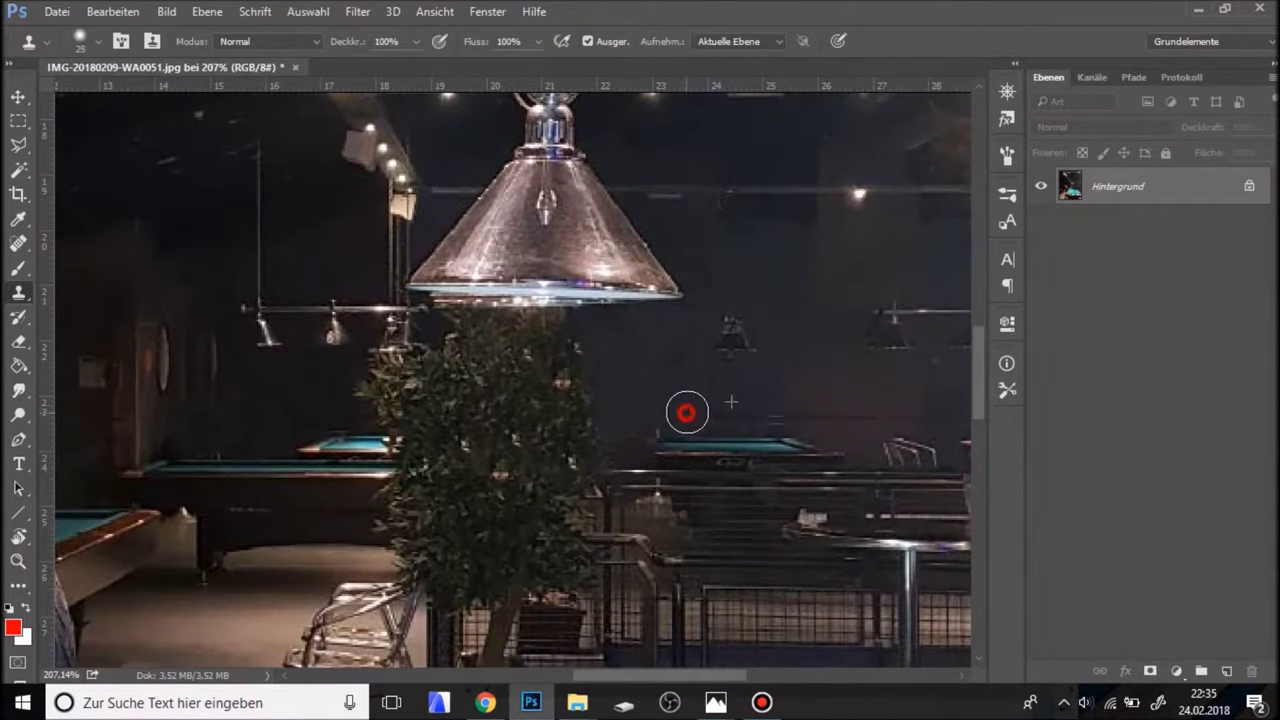
Zoom out and pan to view the whole pool-hall photo.
scroll(625, 422, down, 3)
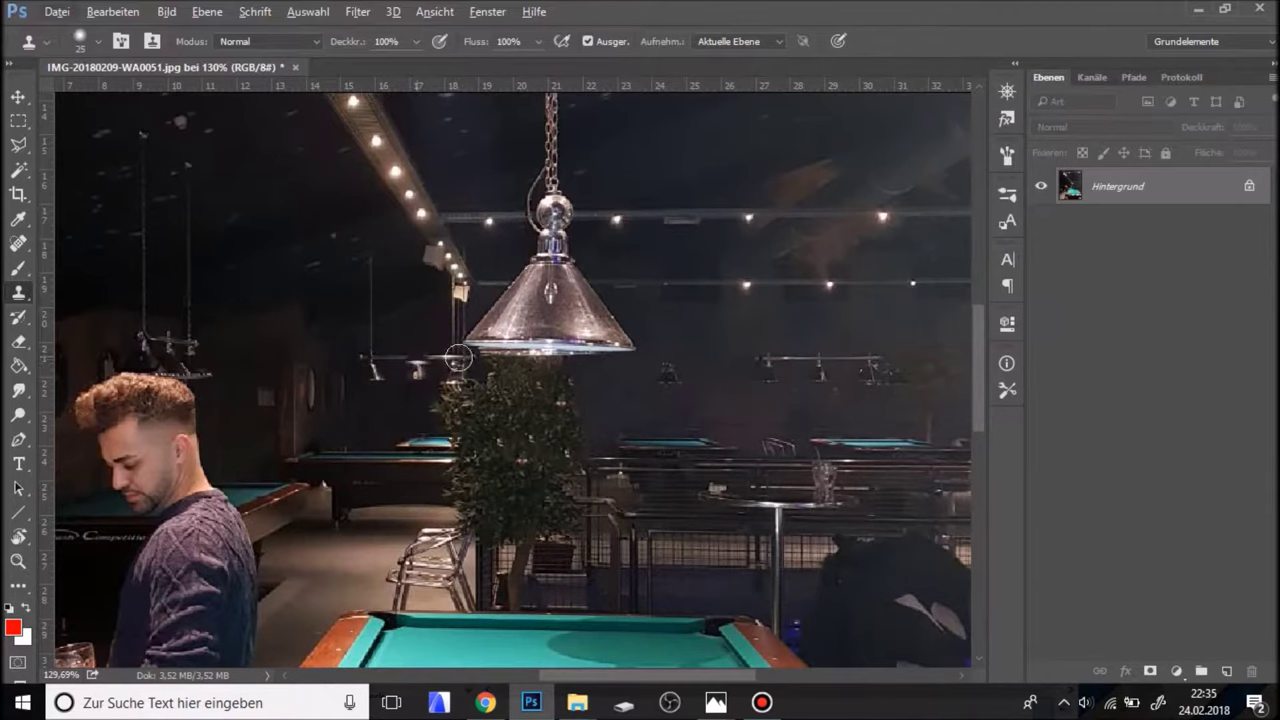
scroll(440, 357, down, 2)
mouse_move(611, 560)
mouse_down()
mouse_move(585, 318)
mouse_move(563, 311)
mouse_move(593, 341)
mouse_up()
scroll(434, 460, up, 3)
scroll(432, 455, down, 2)
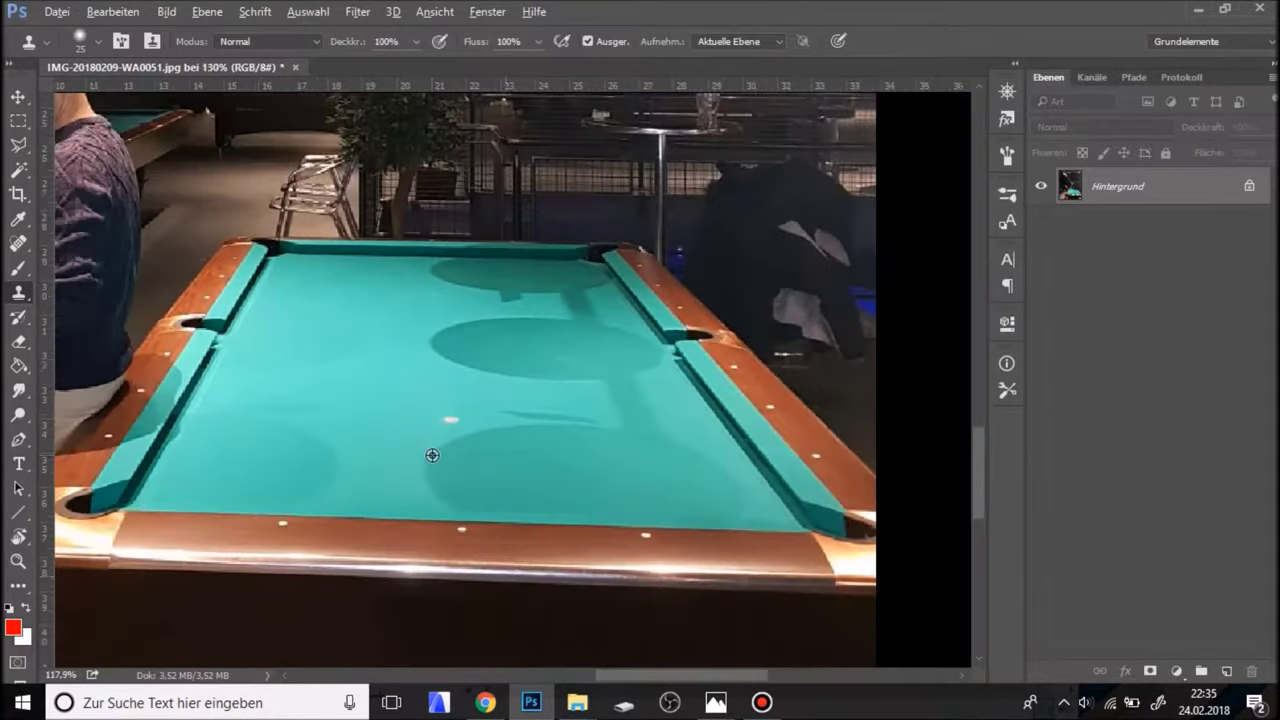
scroll(432, 455, down, 2)
scroll(790, 490, down, 2)
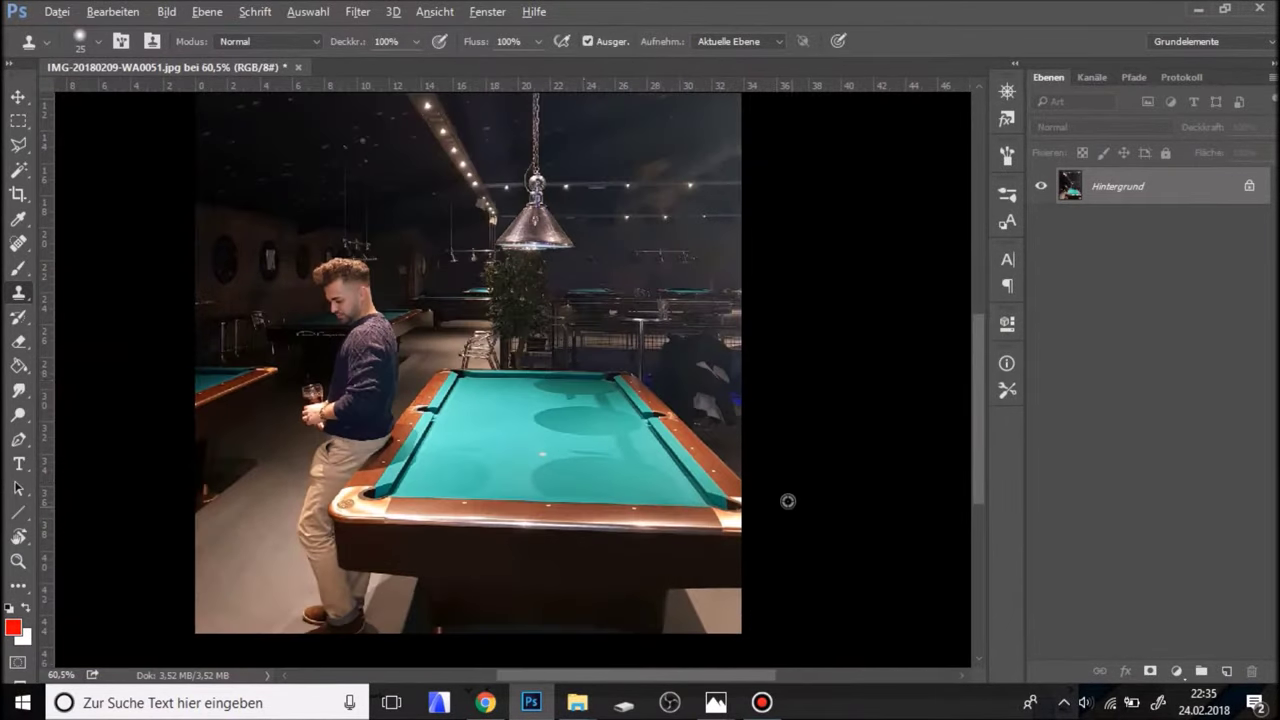
scroll(535, 375, down, 1)
scroll(578, 376, down, 1)
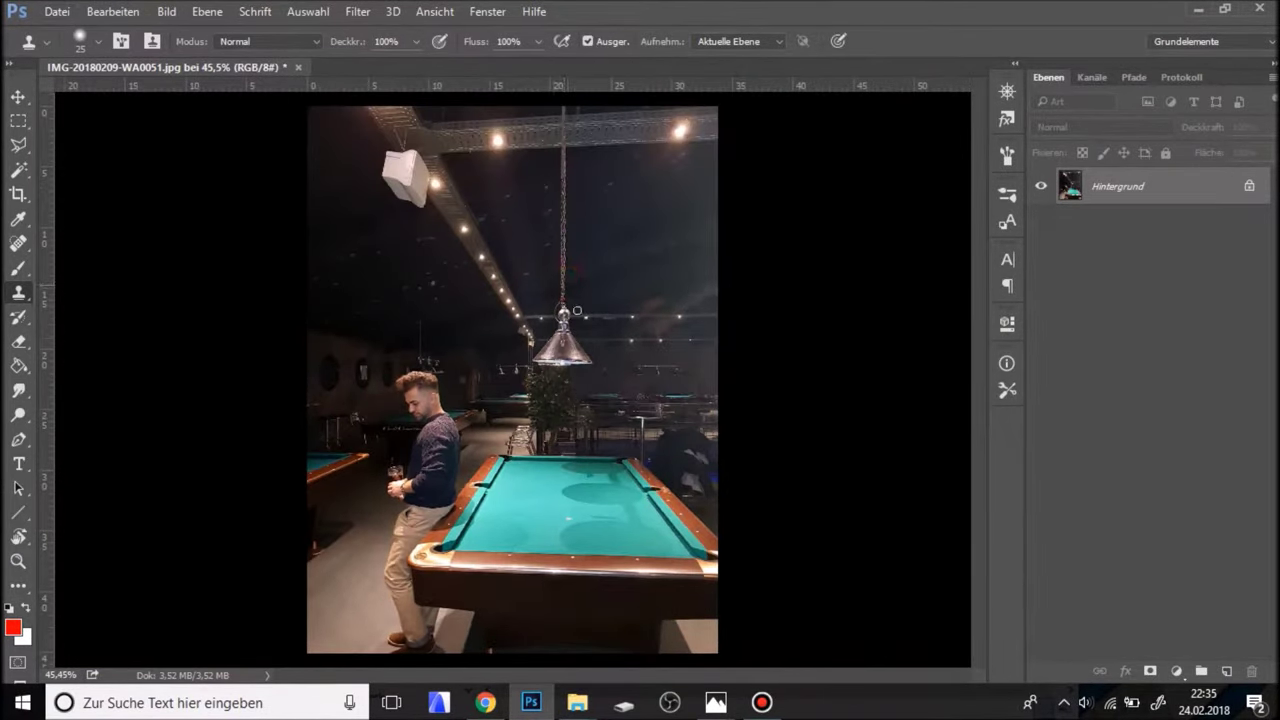
scroll(678, 382, up, 1)
scroll(770, 403, down, 1)
scroll(750, 445, up, 1)
scroll(705, 437, down, 1)
scroll(807, 464, up, 1)
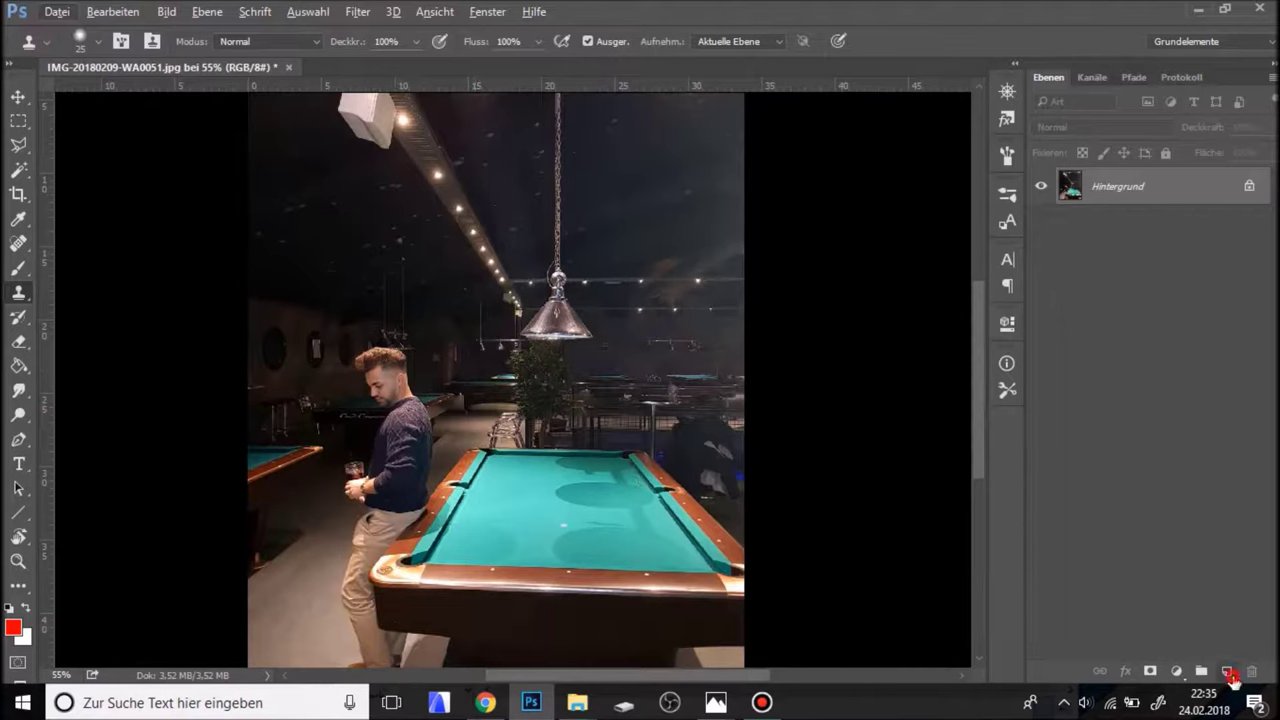
Add a new empty layer above the photo and select the Pen tool.
click(1228, 673)
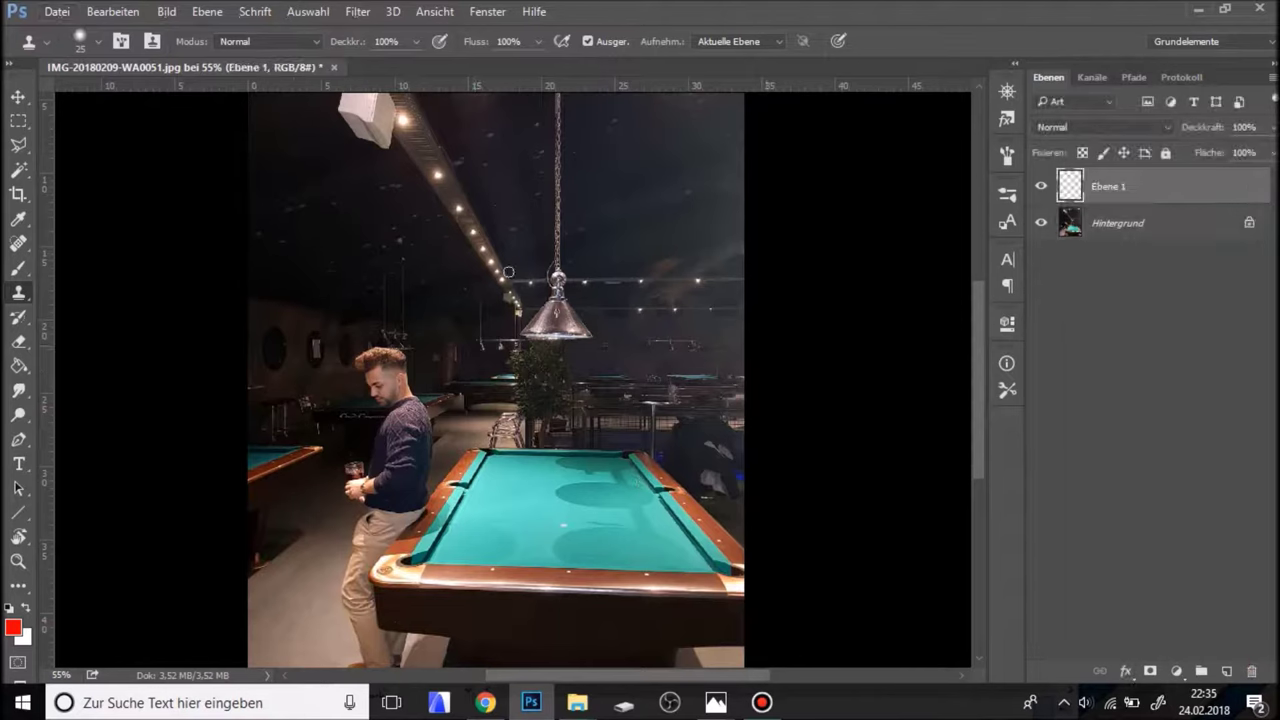
click(19, 158)
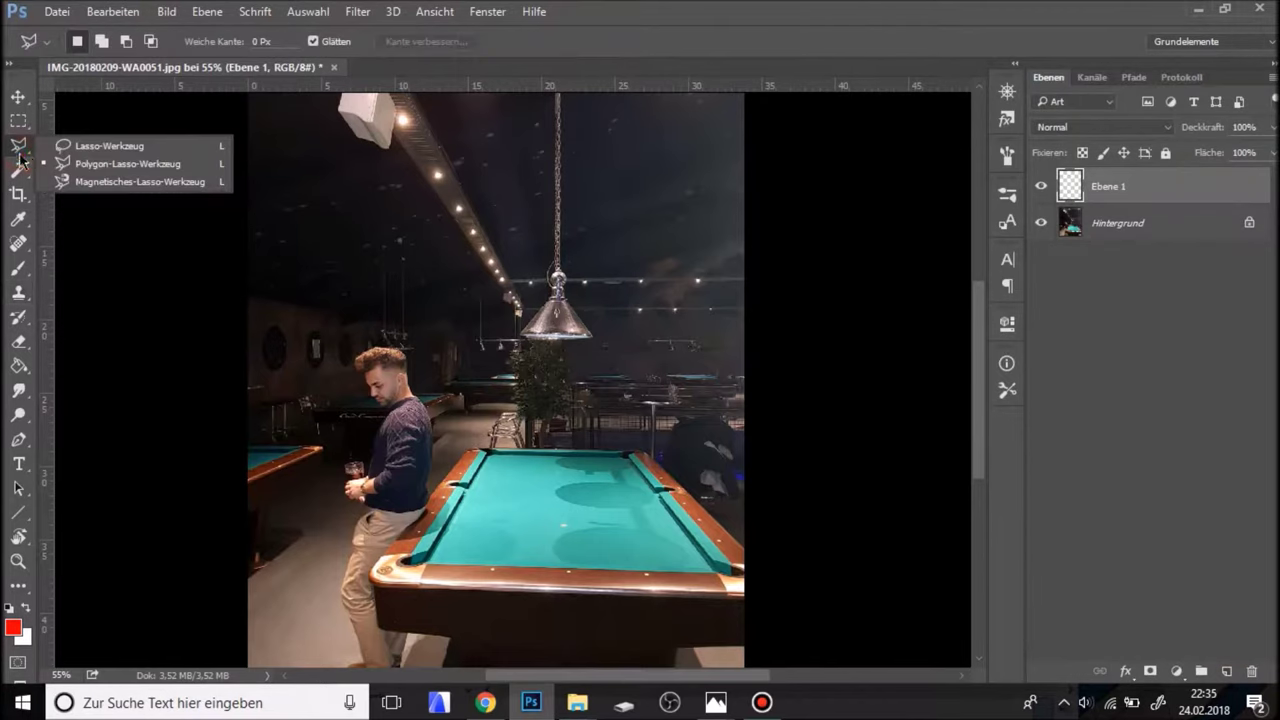
click(110, 163)
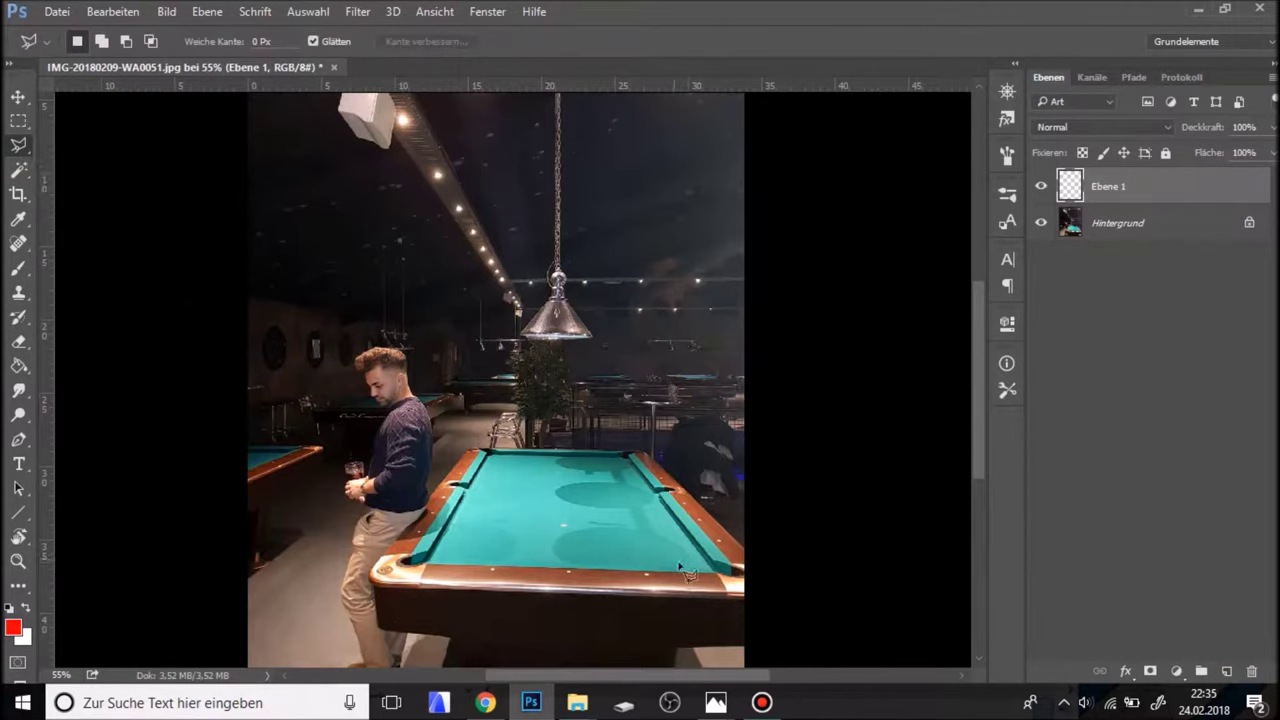
scroll(740, 590, up, 2)
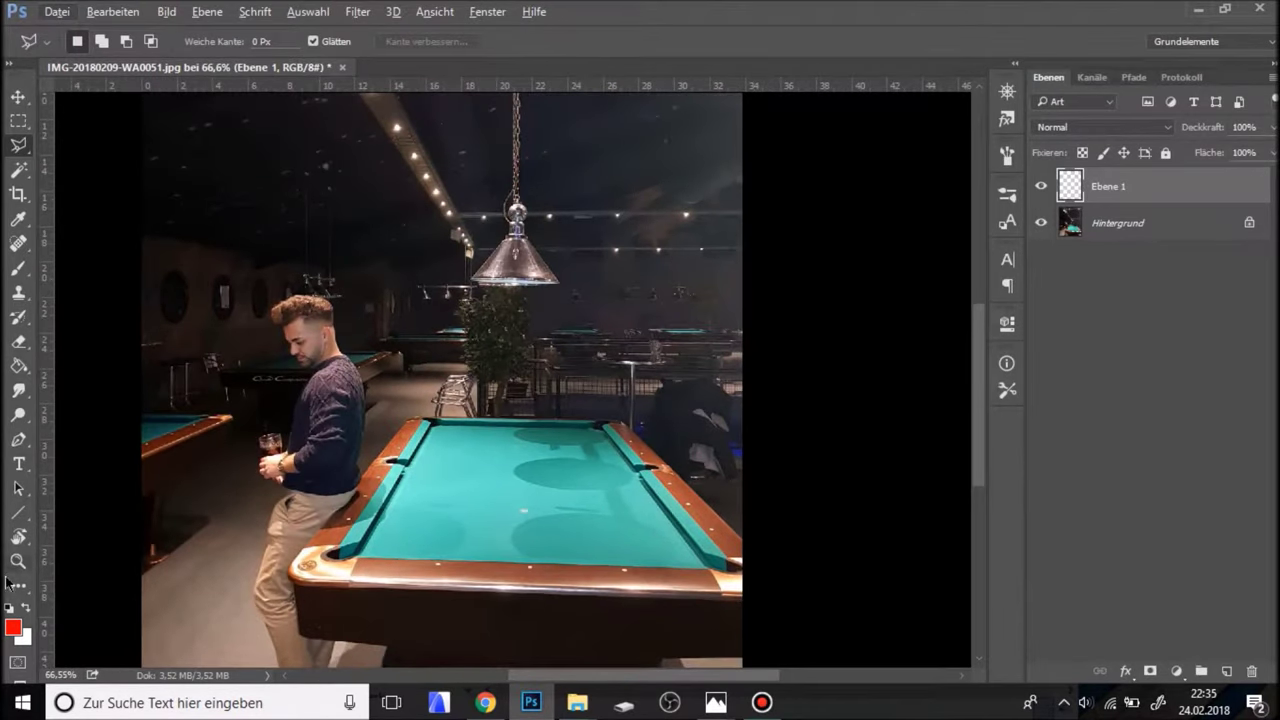
click(19, 440)
click(470, 551)
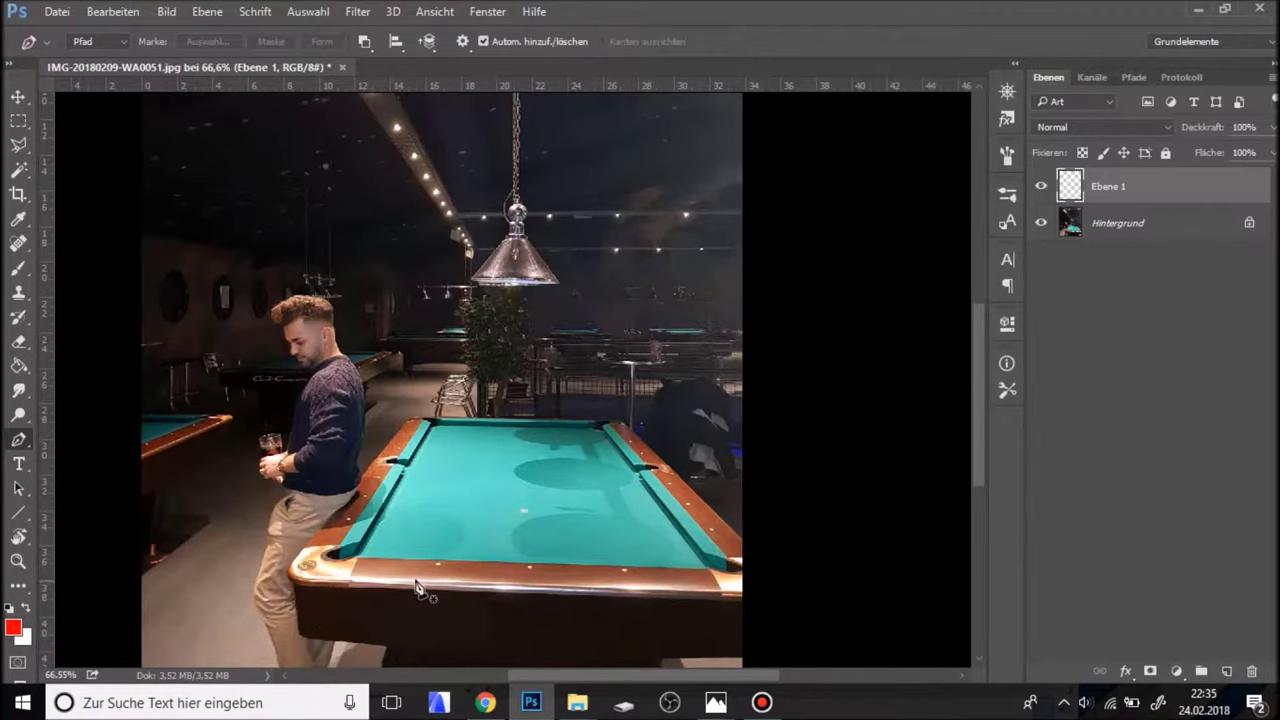
scroll(355, 572, down, 2)
Place vertical guides at the pool table's left and right front corners.
drag(52, 487, 357, 607)
scroll(358, 600, up, 2)
scroll(365, 580, up, 3)
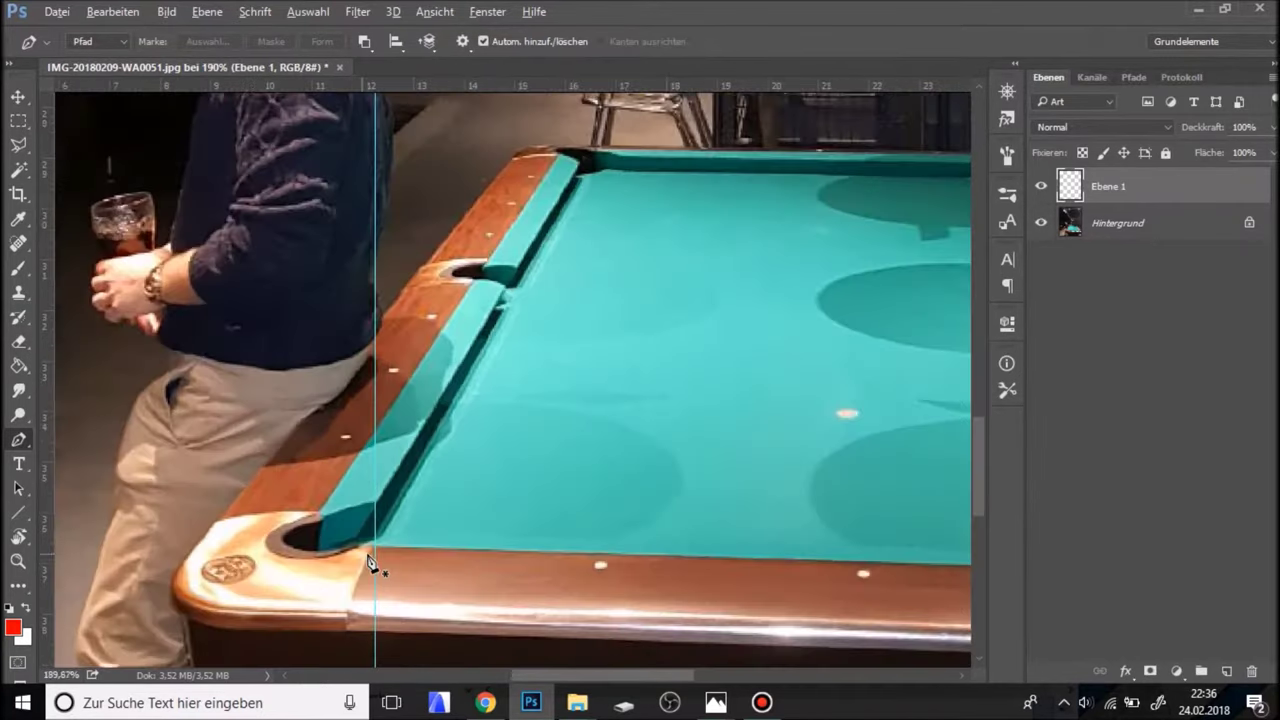
scroll(370, 563, down, 1)
scroll(340, 550, down, 2)
scroll(671, 514, up, 2)
drag(805, 471, 319, 393)
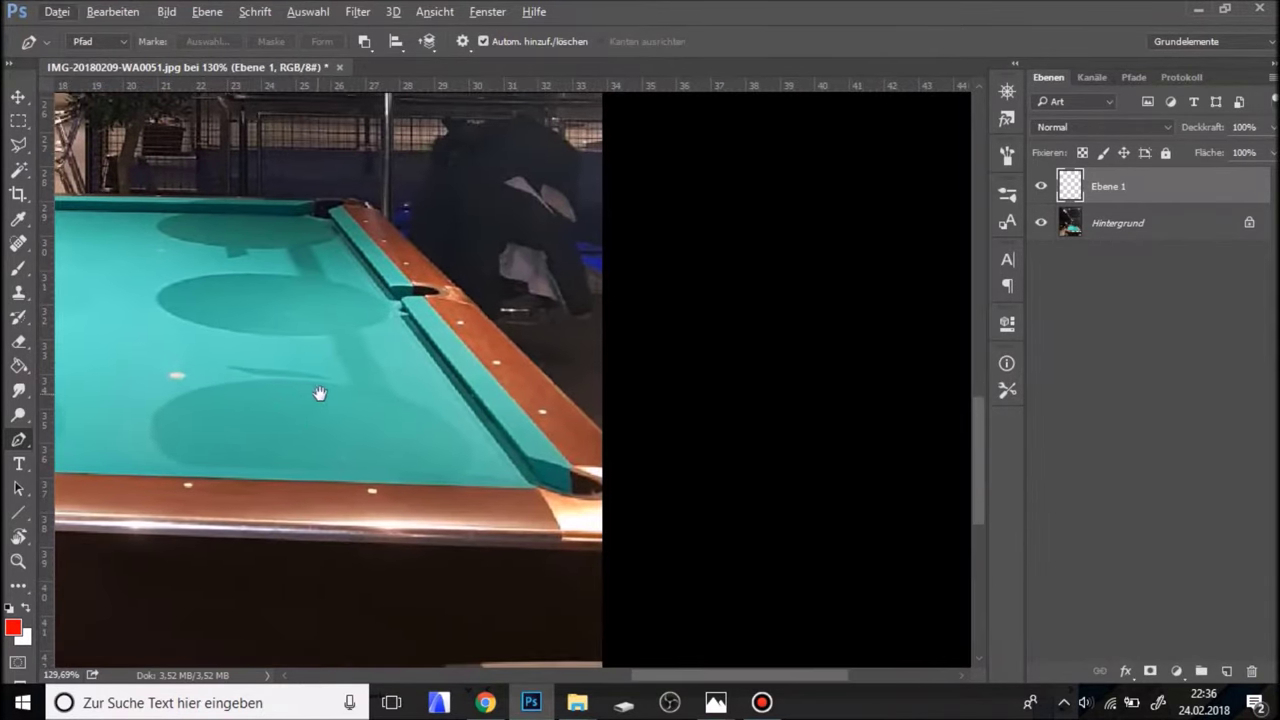
scroll(47, 459, left, 5)
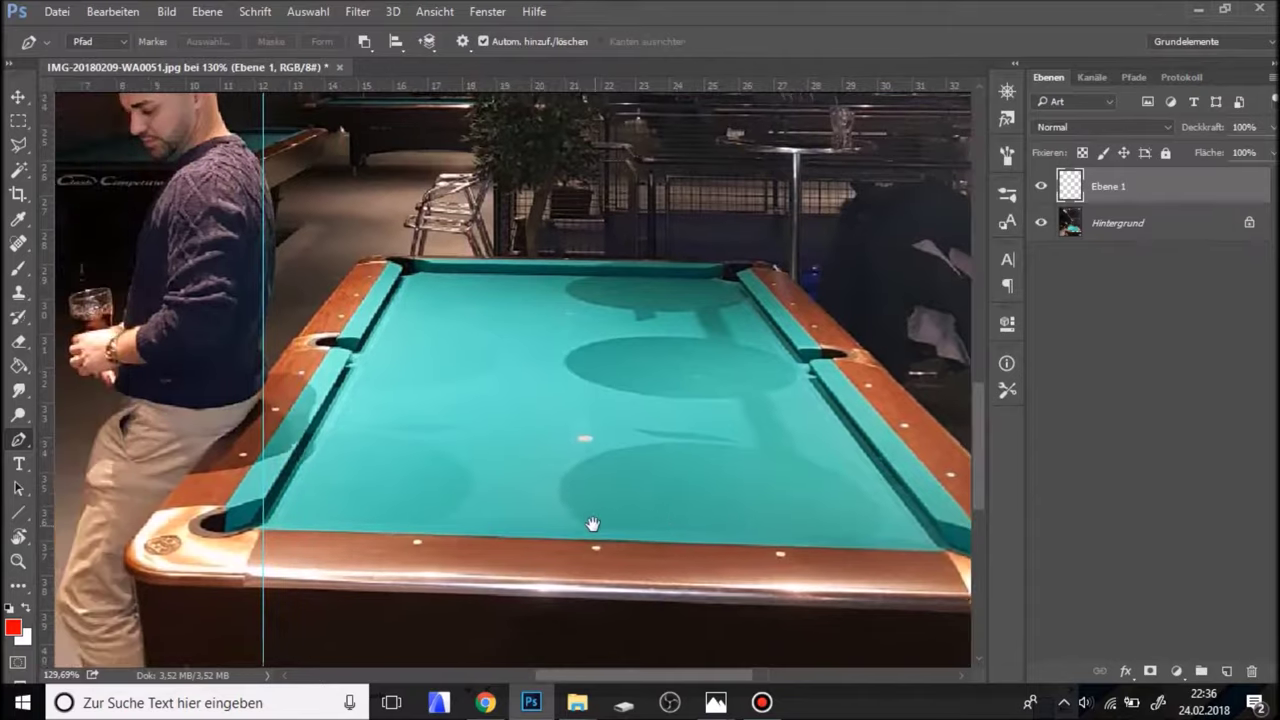
drag(47, 446, 803, 621)
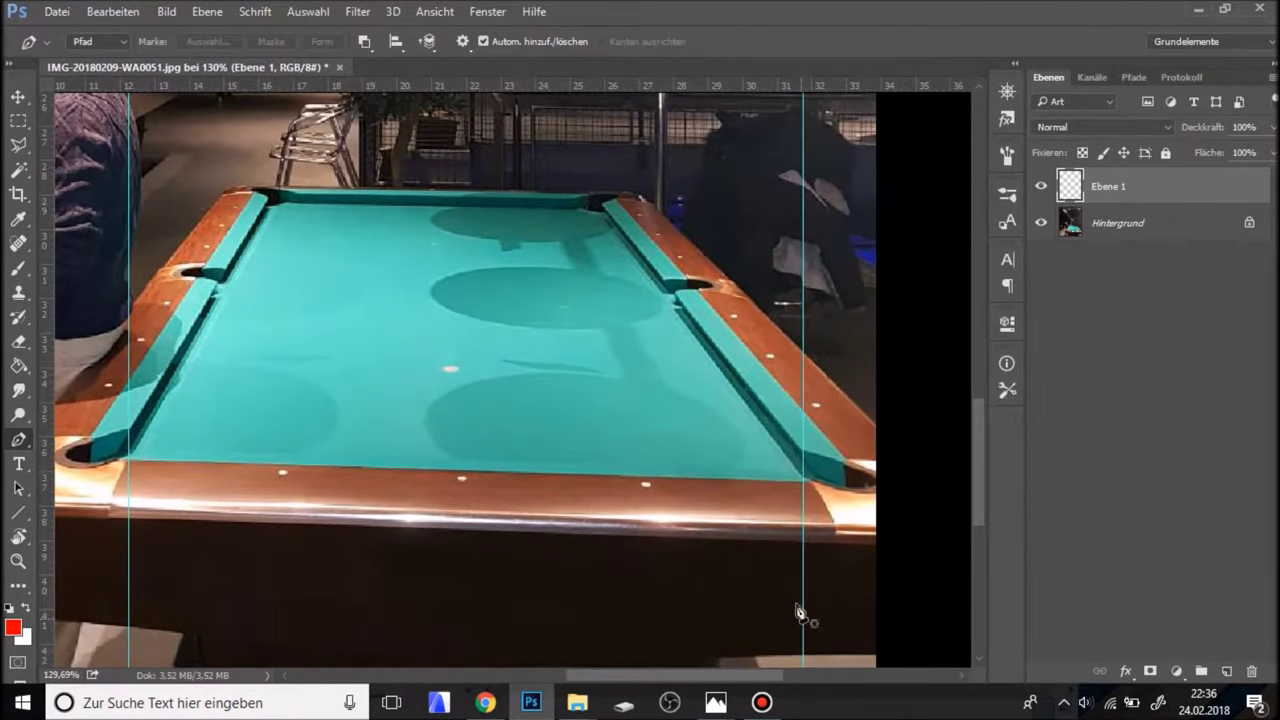
Place vertical guides at the table's far left and far right corners.
drag(563, 270, 644, 388)
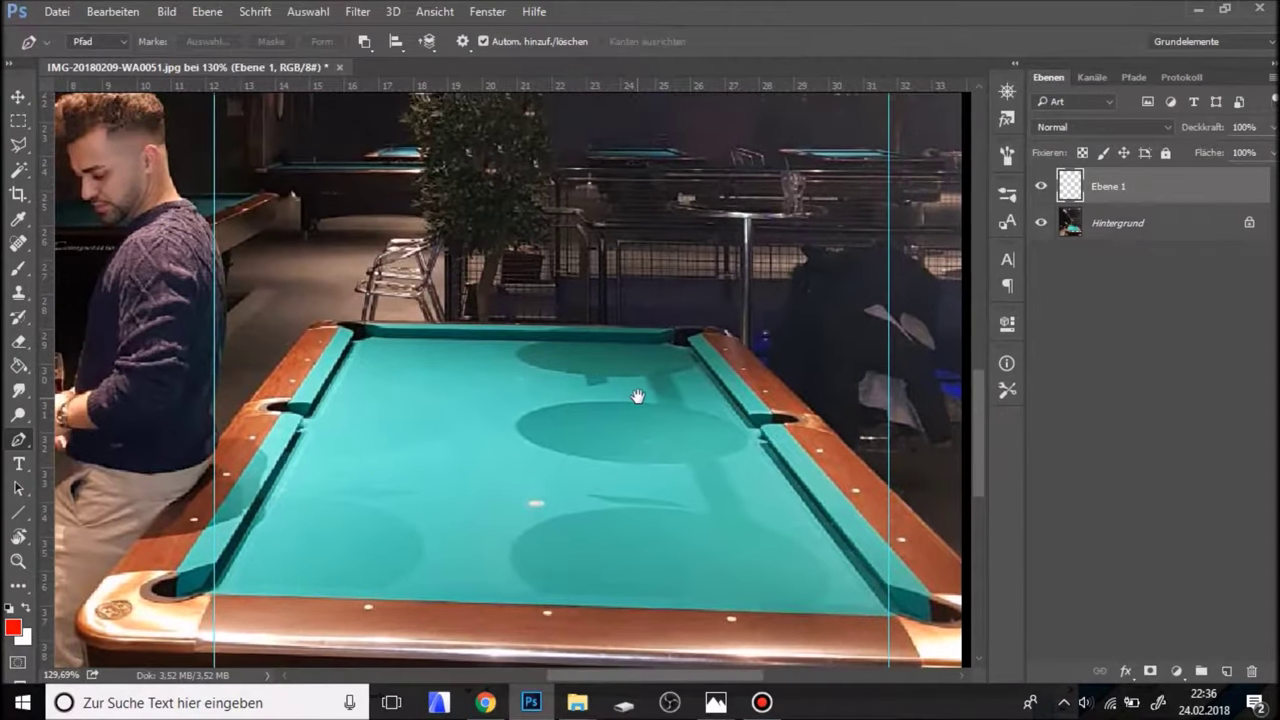
drag(47, 437, 362, 527)
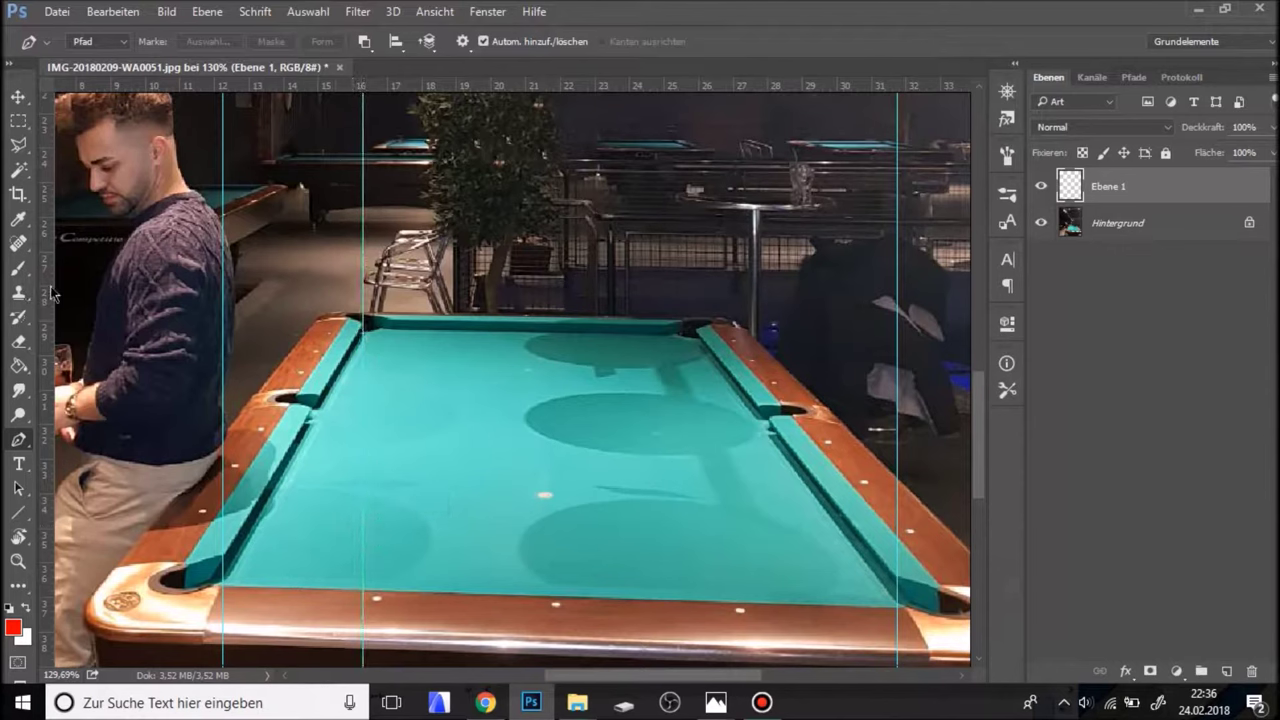
drag(88, 297, 697, 388)
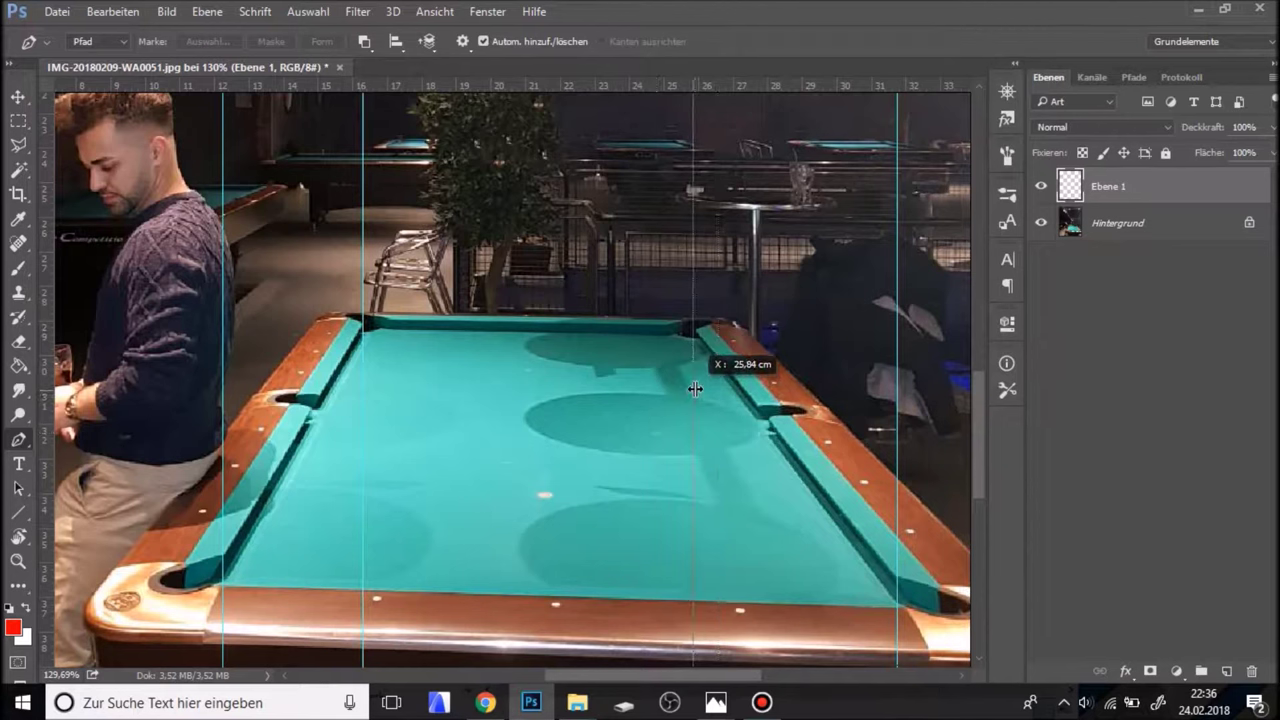
drag(697, 388, 697, 388)
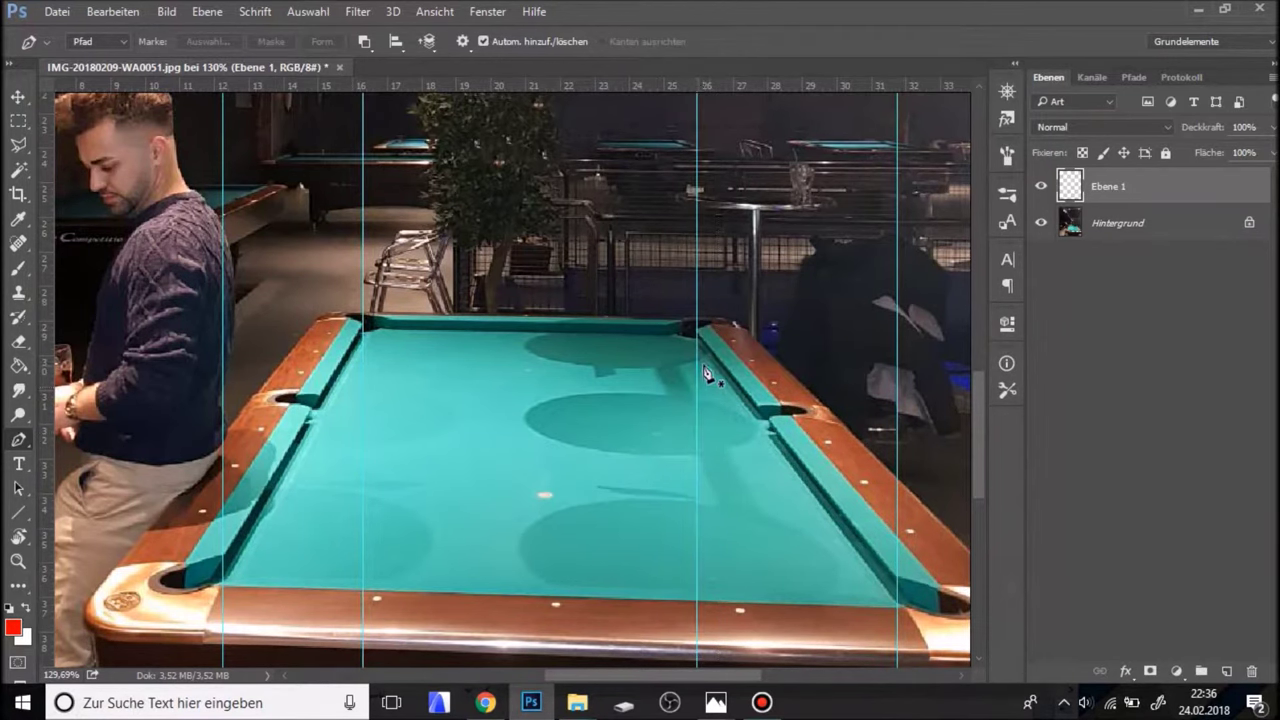
scroll(335, 362, down, 2)
scroll(338, 362, down, 1)
scroll(388, 404, down, 1)
scroll(420, 400, down, 1)
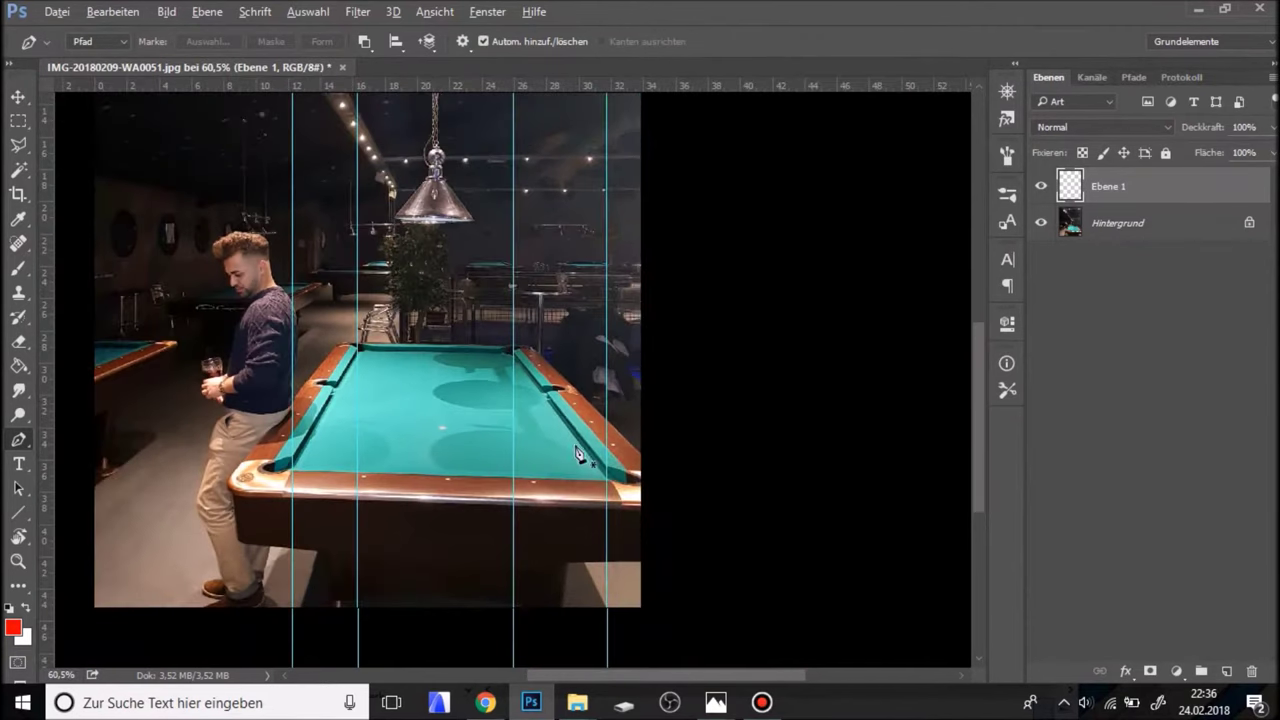
scroll(560, 456, down, 1)
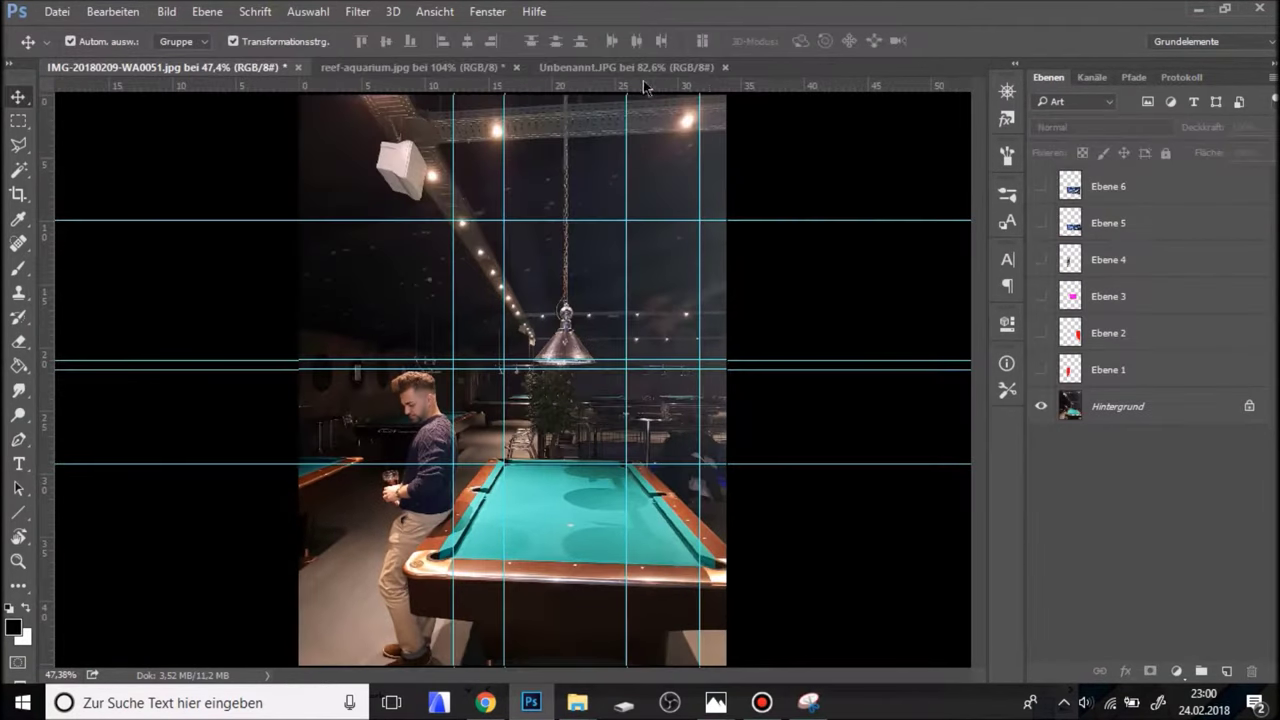
click(620, 67)
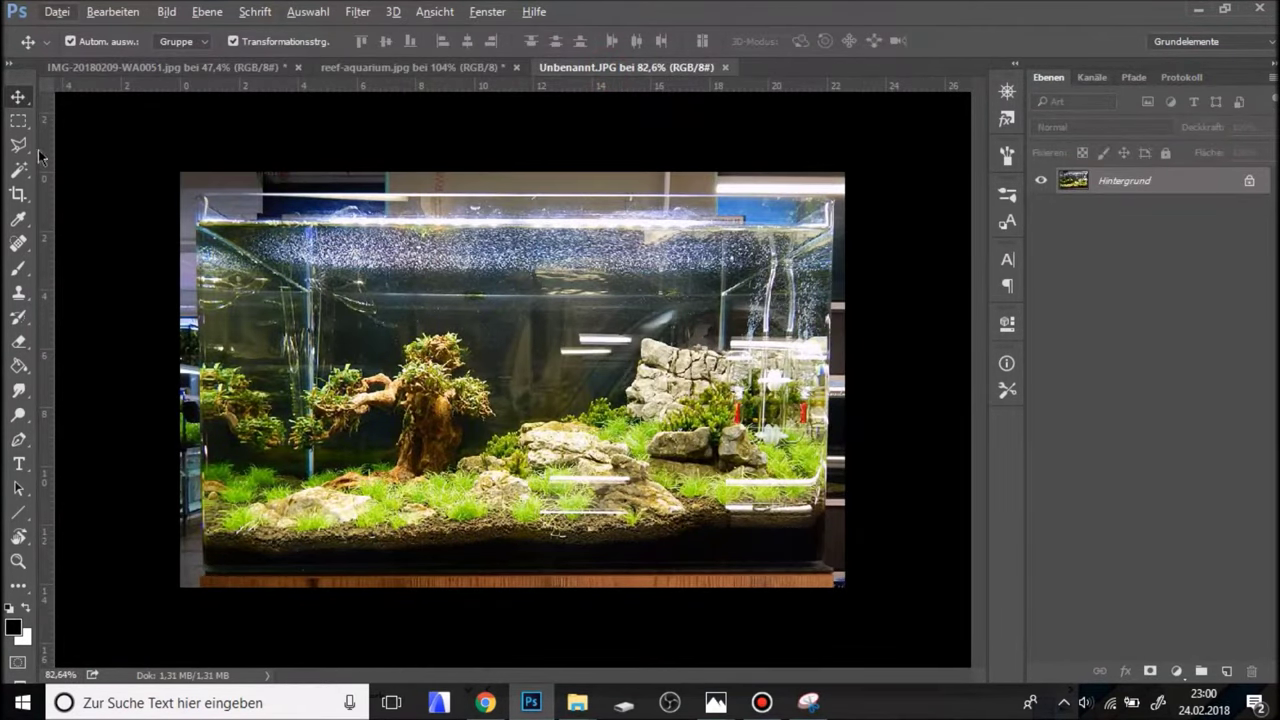
Trace the glass tank's corners with the Polygonal Lasso into a closed selection and fit the image to view.
click(18, 145)
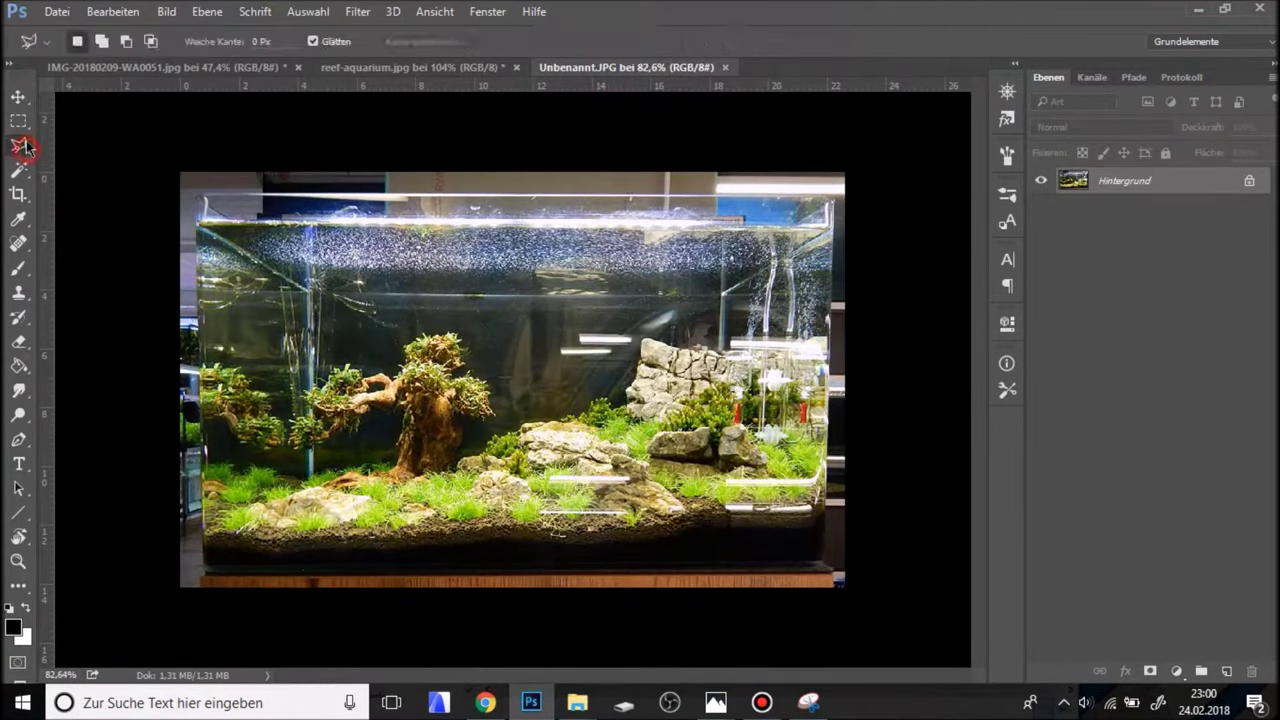
scroll(208, 450, up, 1)
scroll(300, 470, up, 2)
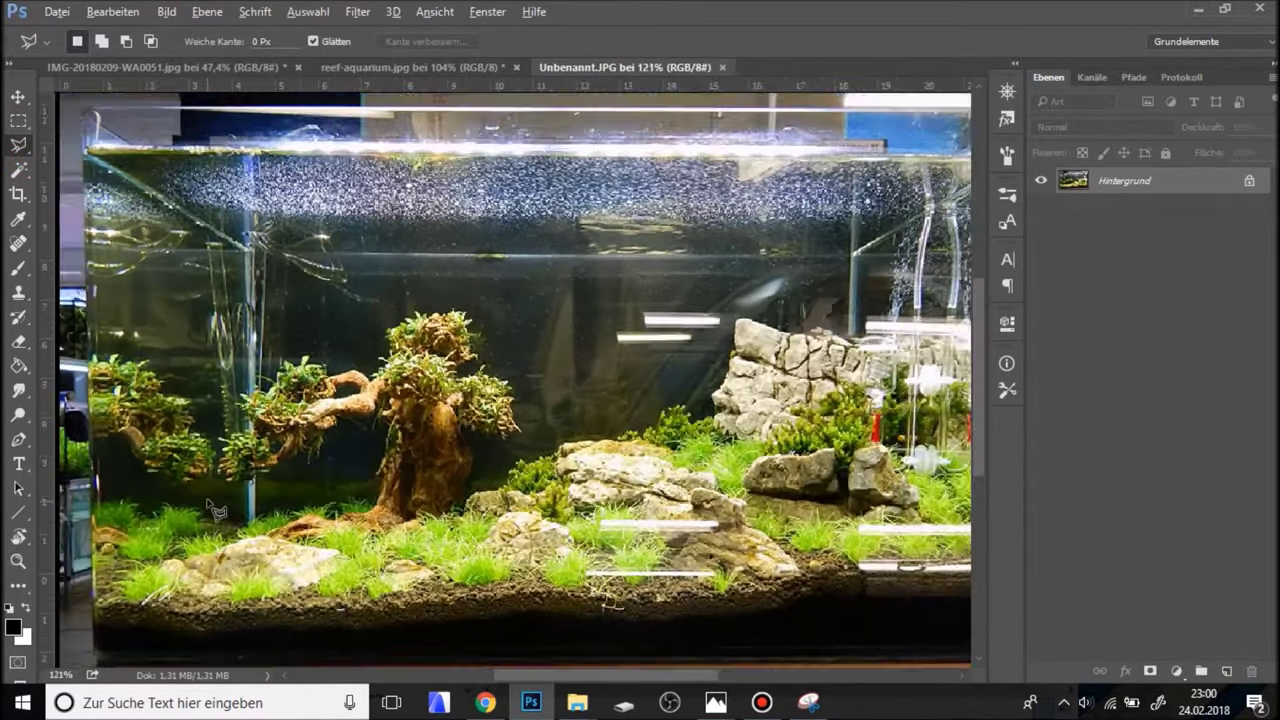
scroll(336, 490, down, 1)
scroll(185, 608, up, 3)
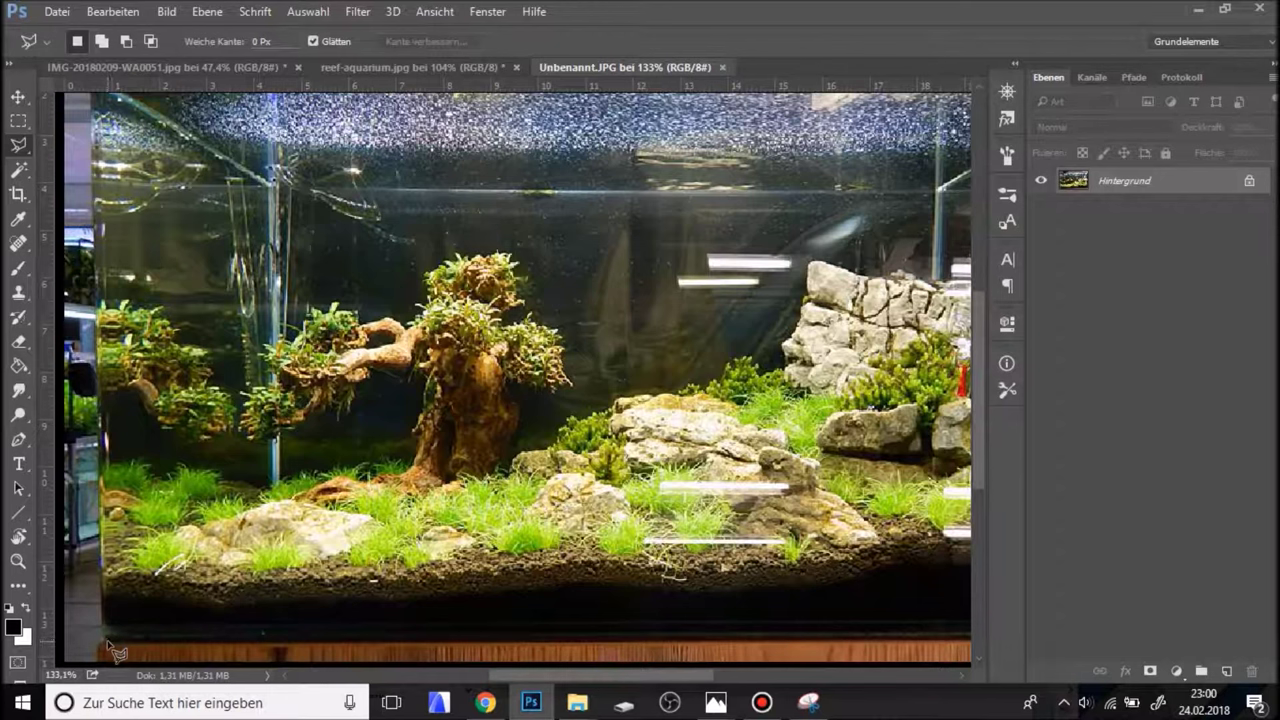
scroll(102, 360, up, 3)
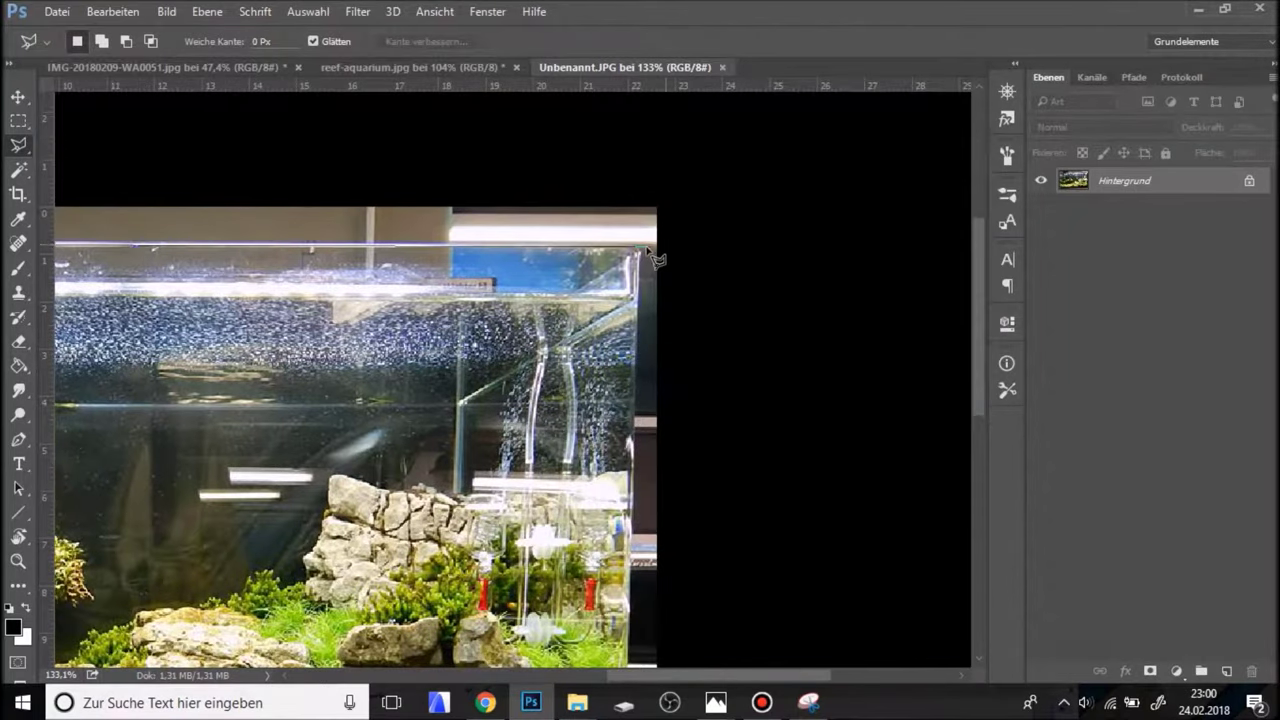
click(635, 243)
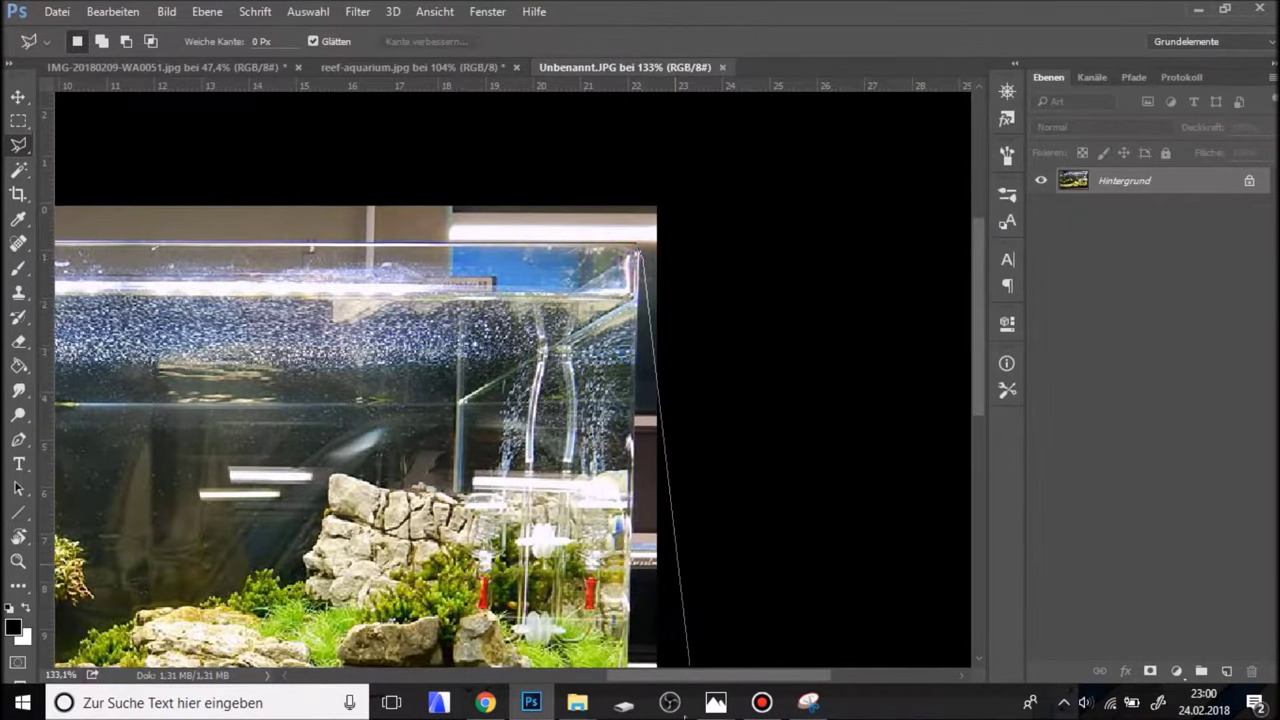
scroll(640, 400, down, 5)
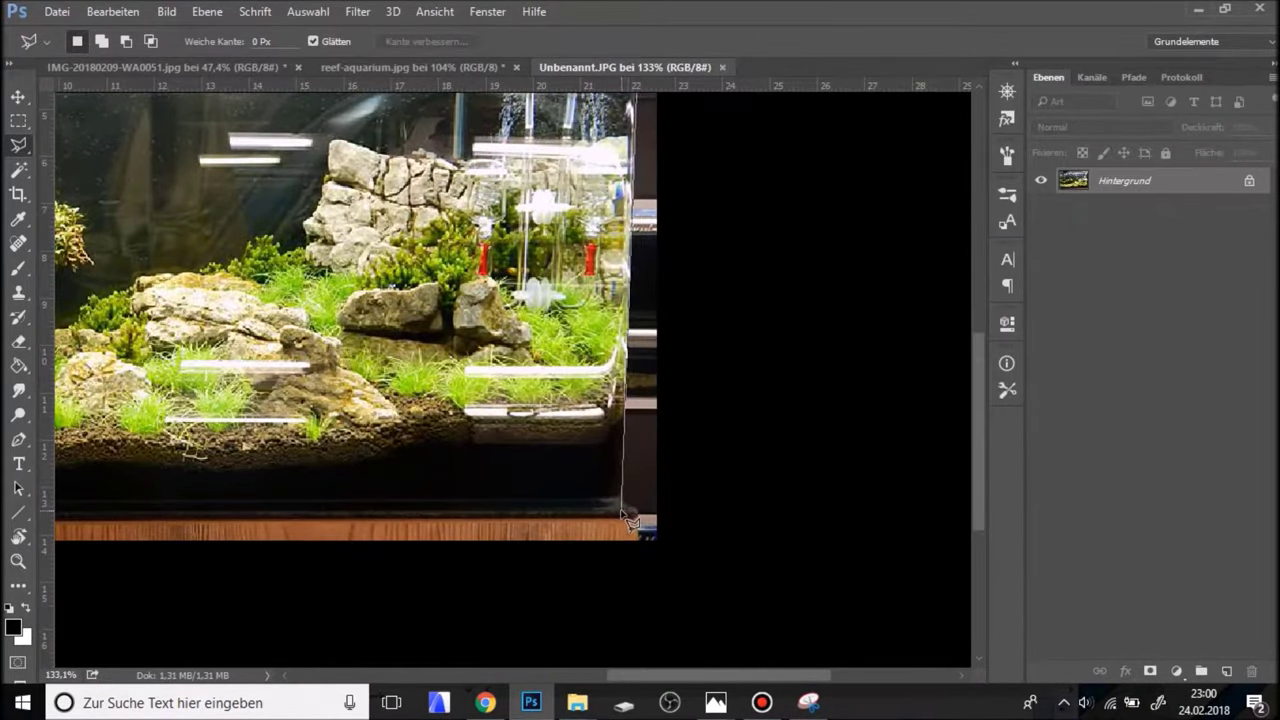
click(625, 515)
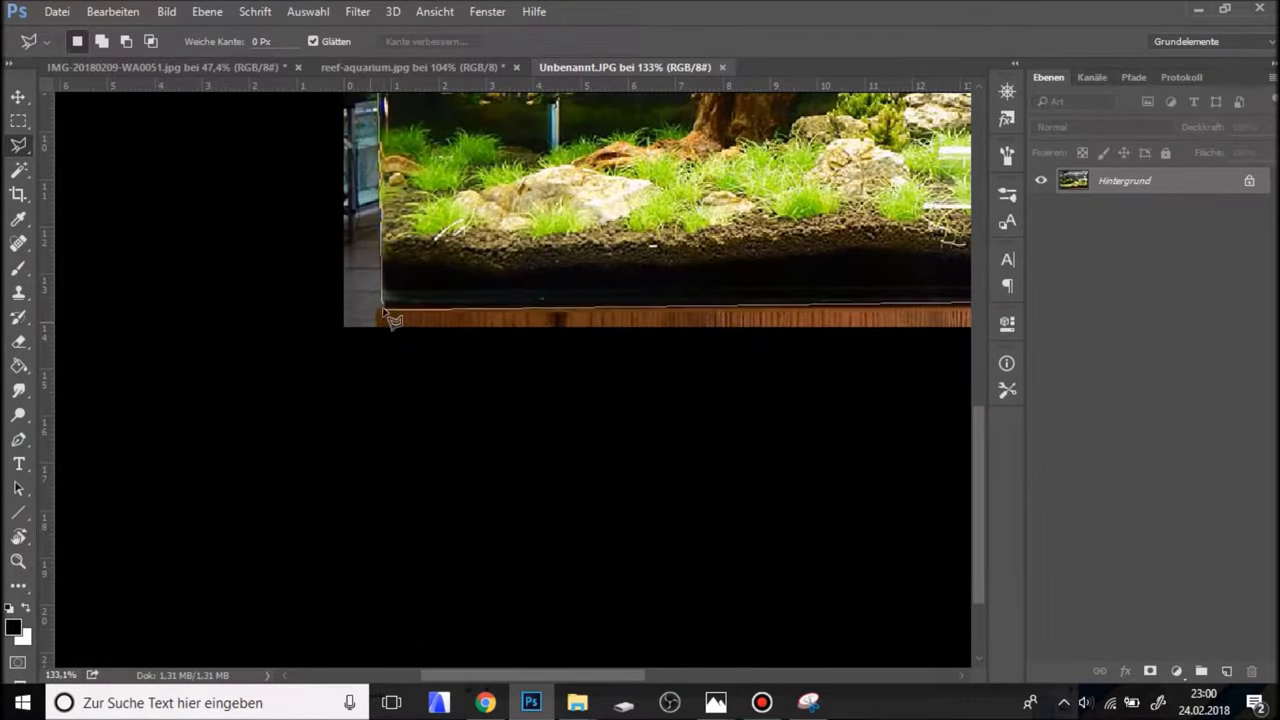
double_click(384, 300)
key(ctrl+0)
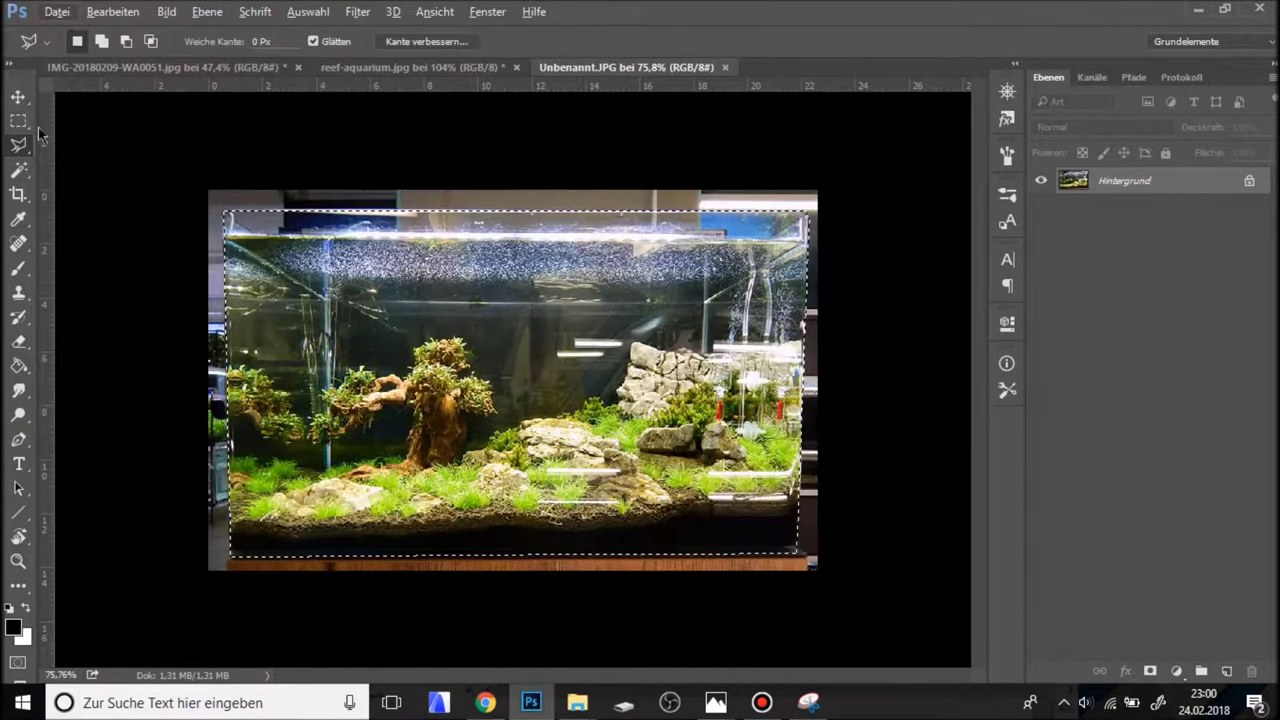
key(v)
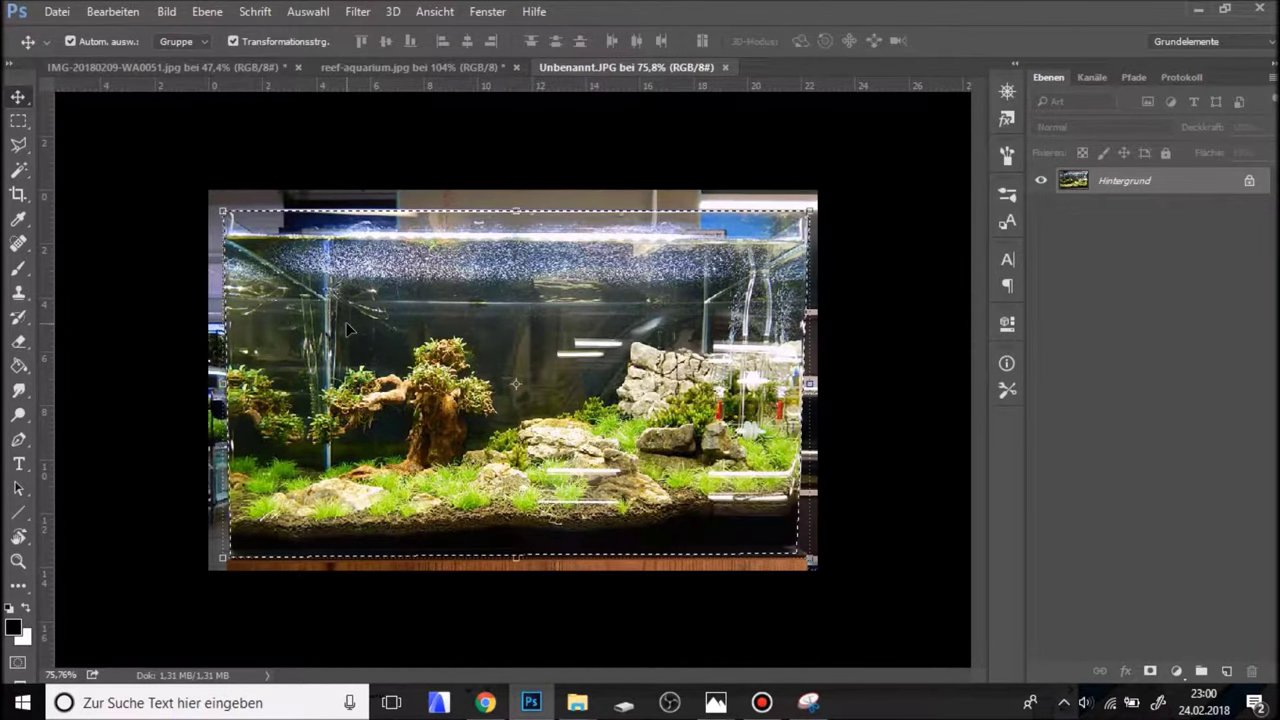
Drag the selected tank into the billiard photo as a new layer and nudge it onto the table.
drag(348, 330, 186, 88)
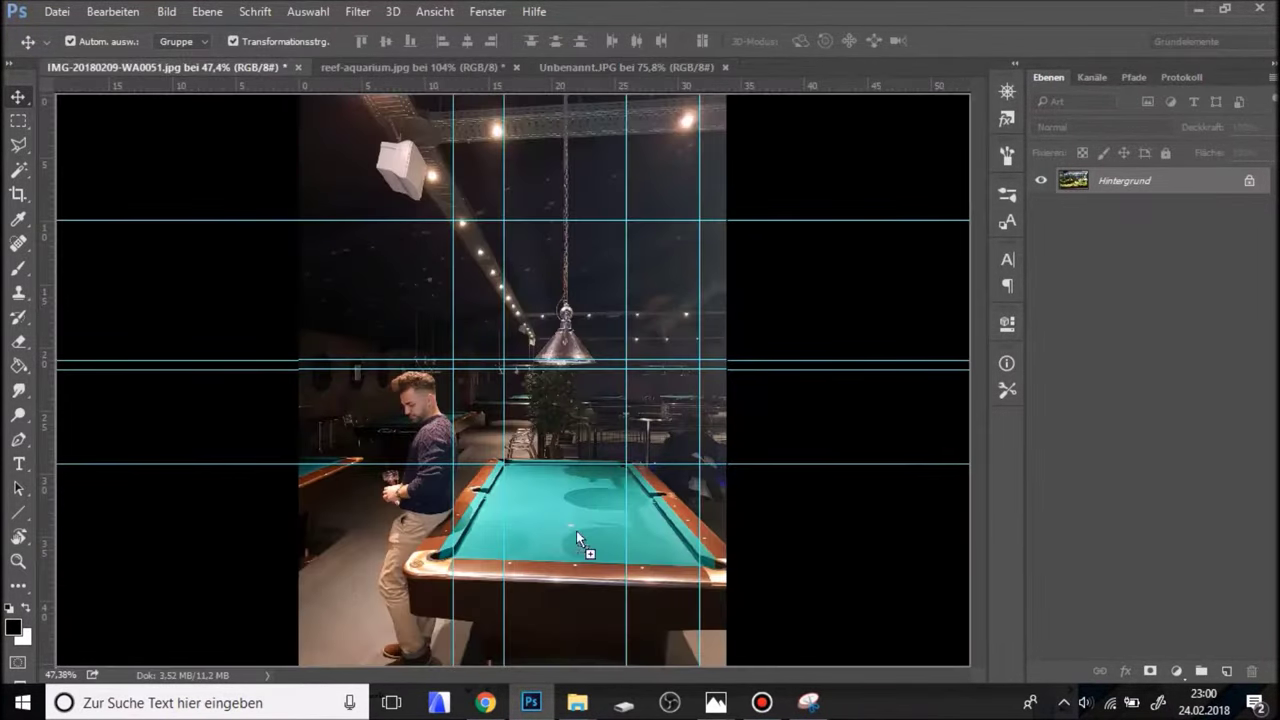
mouse_move(186, 88)
mouse_down()
mouse_move(578, 540)
mouse_move(535, 422)
mouse_up()
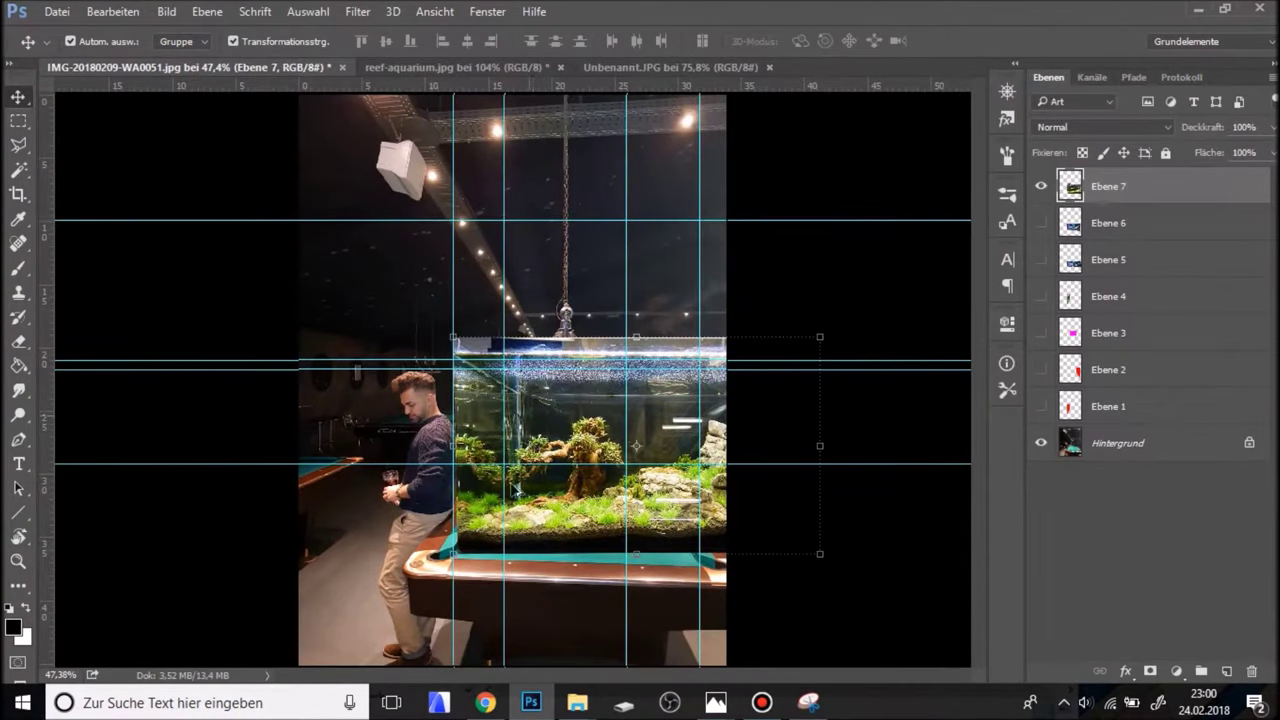
scroll(470, 556, up, 3)
drag(480, 554, 475, 565)
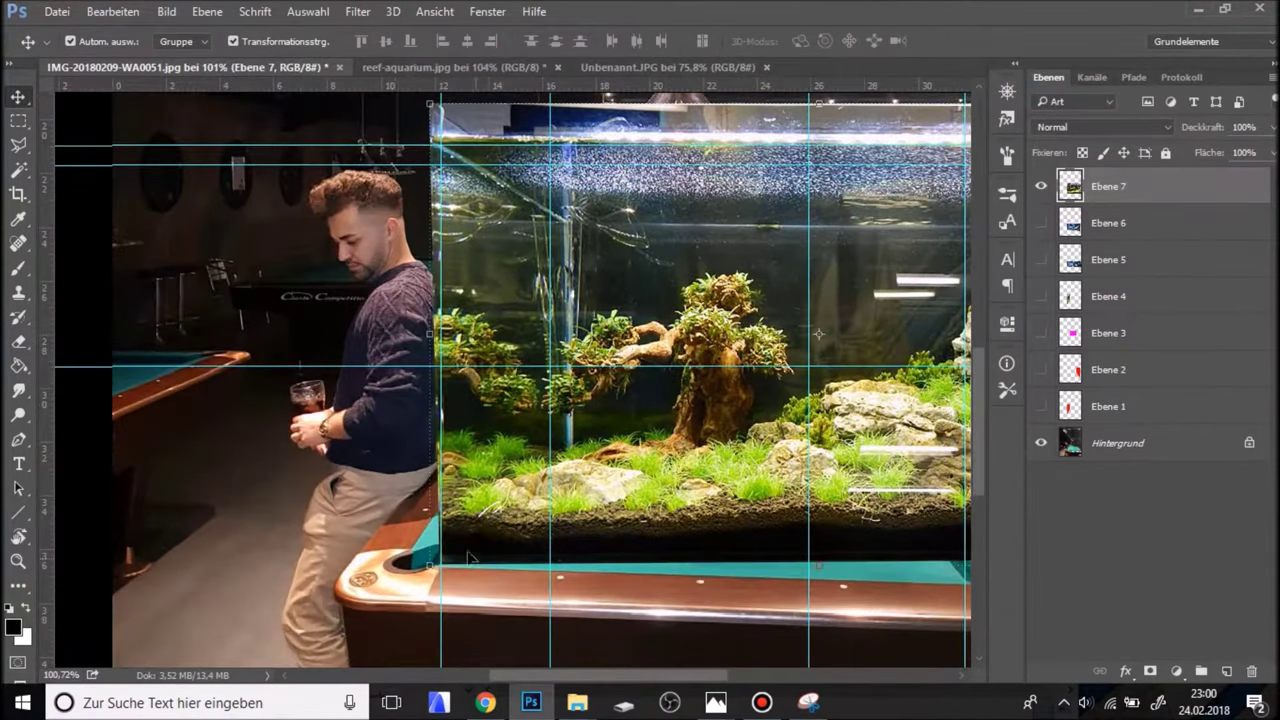
scroll(352, 572, down, 2)
scroll(489, 514, down, 1)
Distort the aquarium's corners inward and down to fit between the guides on the table.
click(896, 552)
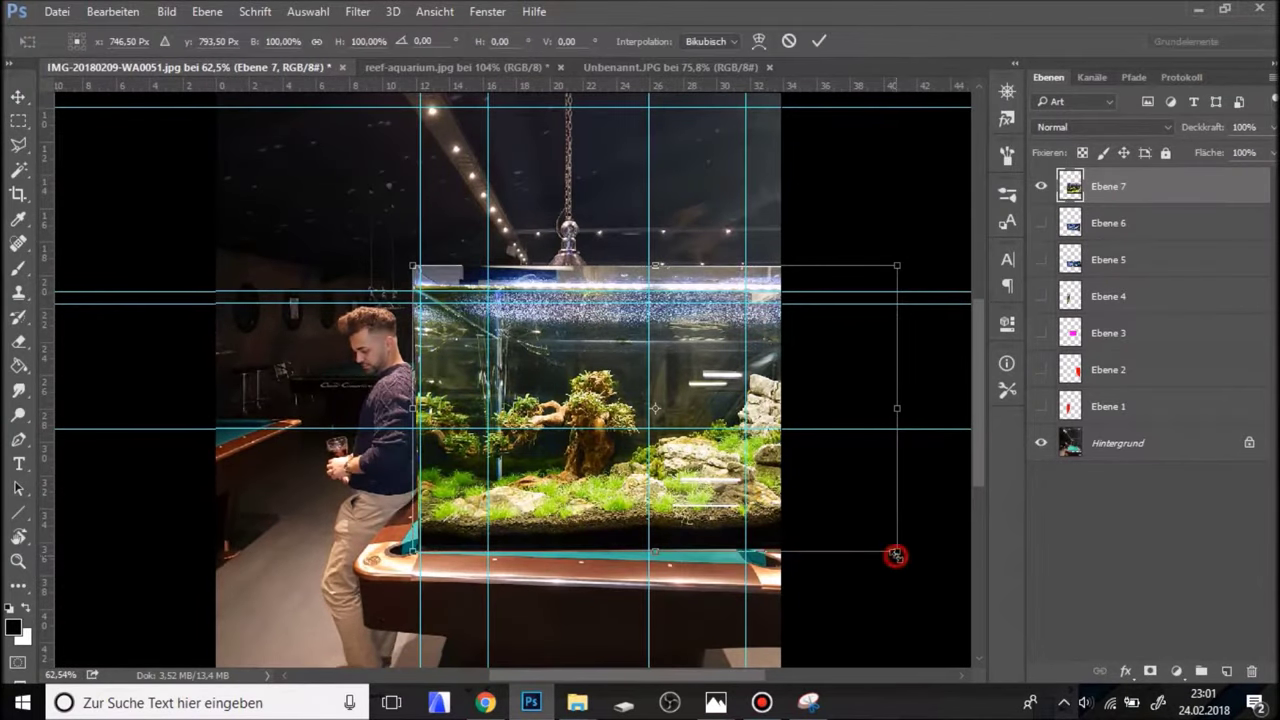
drag(898, 553, 752, 562)
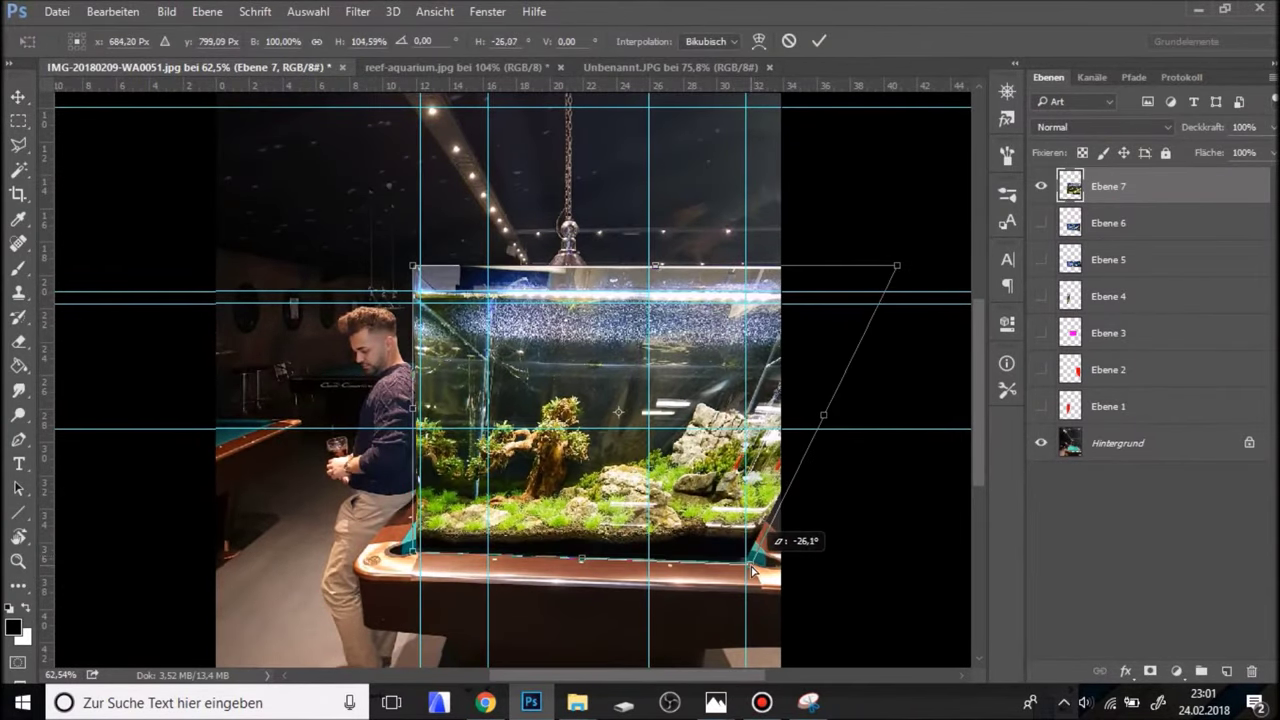
drag(890, 273, 746, 301)
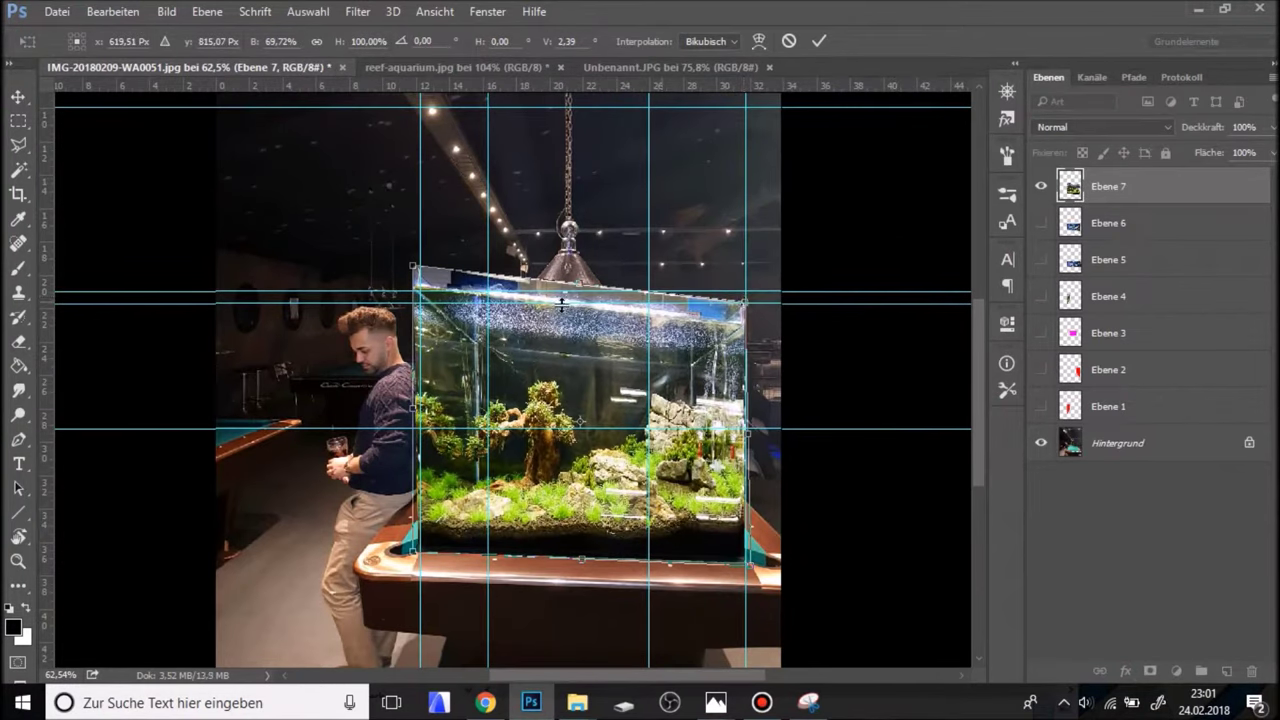
drag(420, 277, 420, 311)
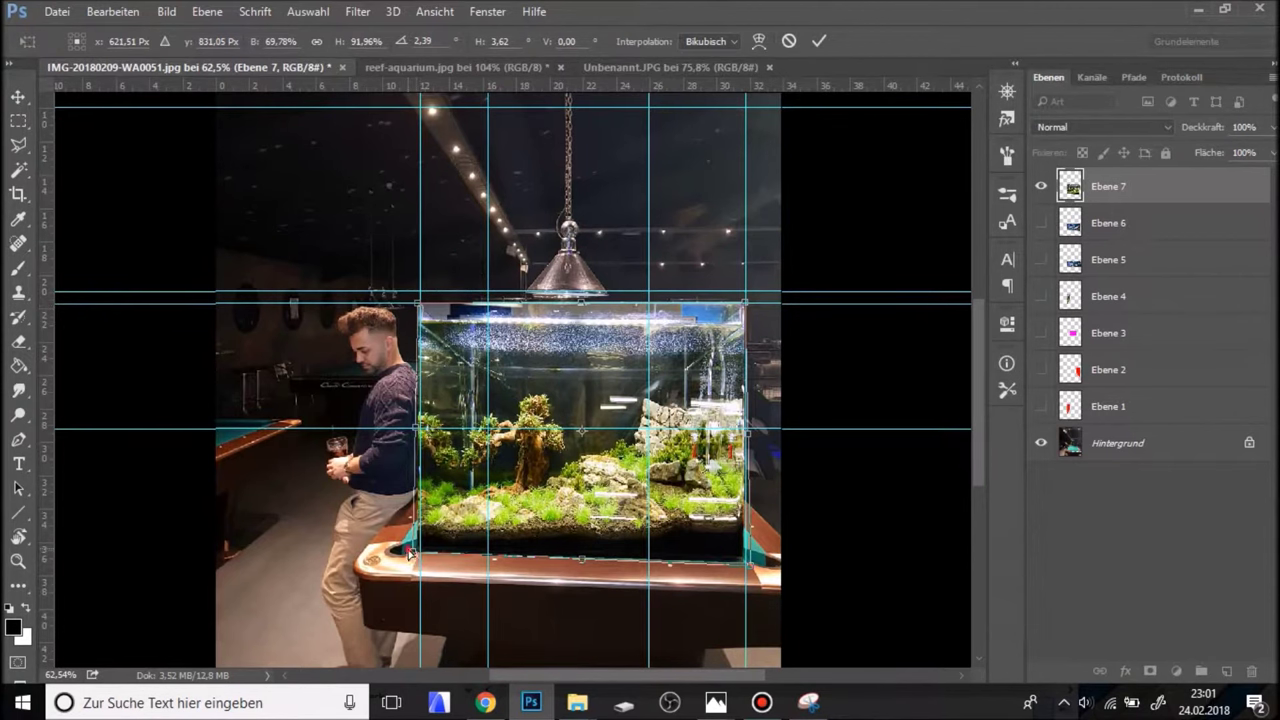
drag(409, 551, 414, 549)
drag(414, 551, 415, 553)
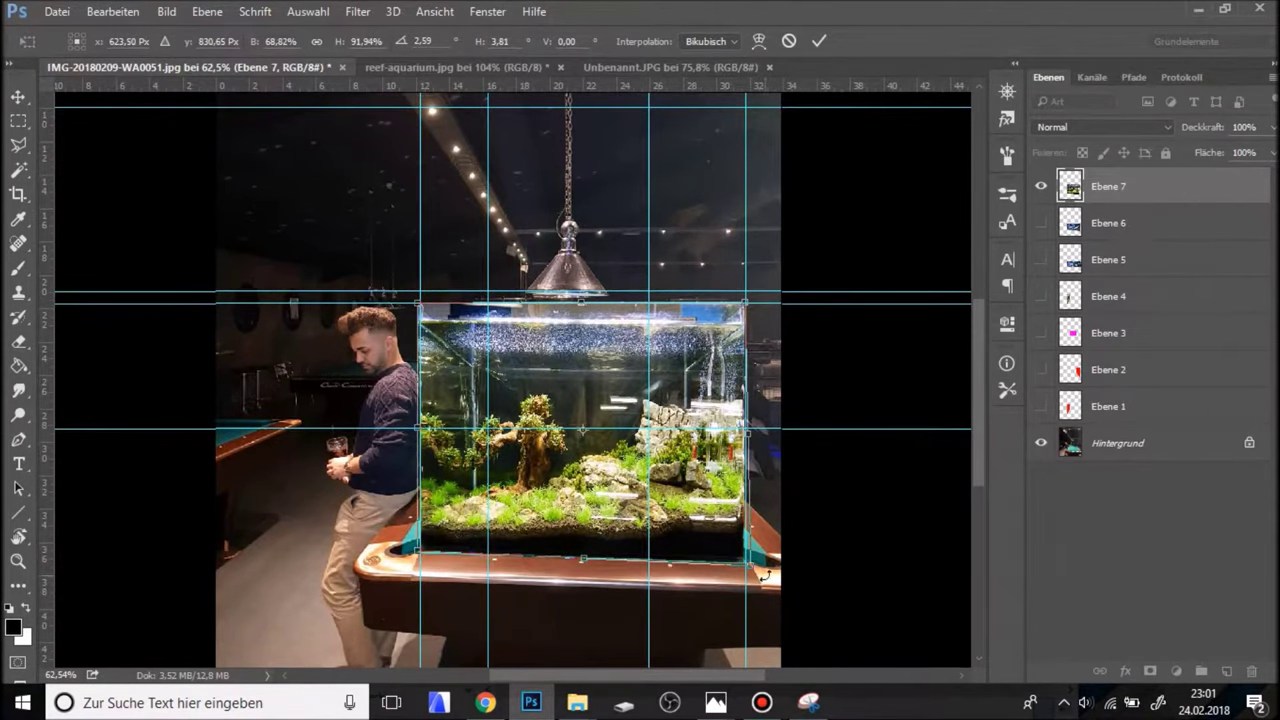
Align the lower-right corner with the table corner, apply the transform, and deselect.
scroll(764, 575, up, 3)
scroll(768, 580, up, 3)
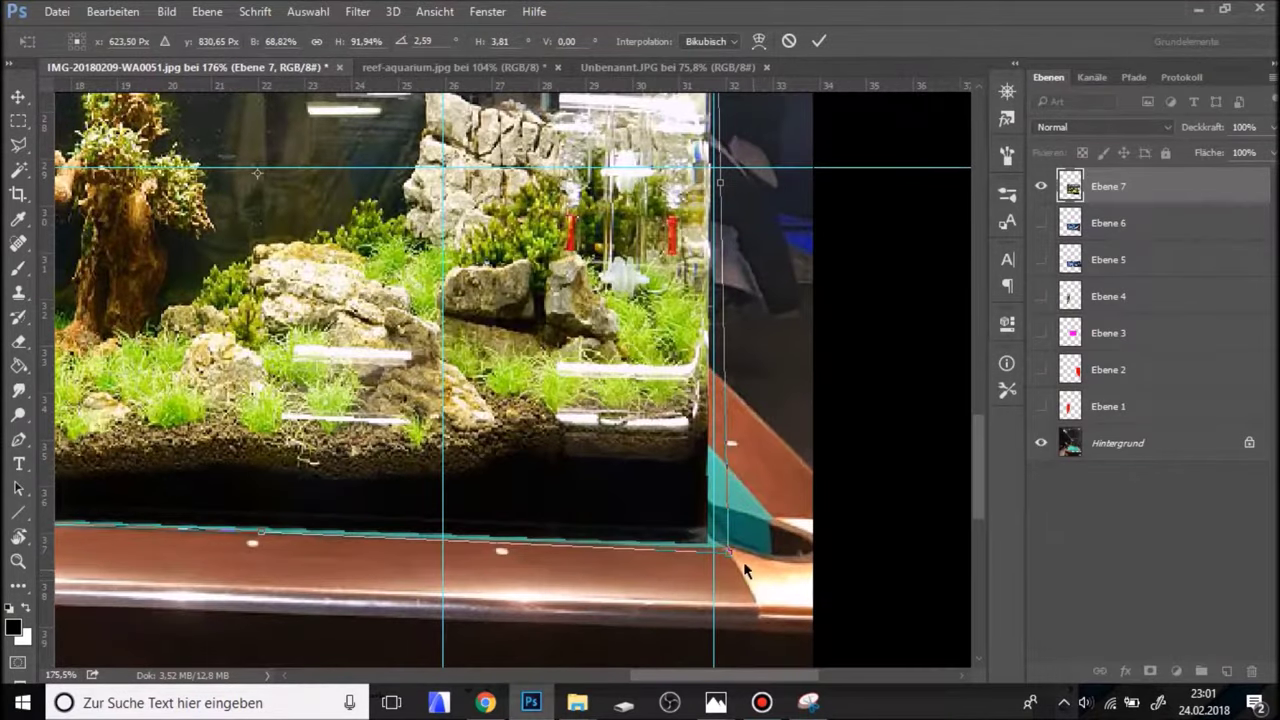
drag(727, 556, 735, 557)
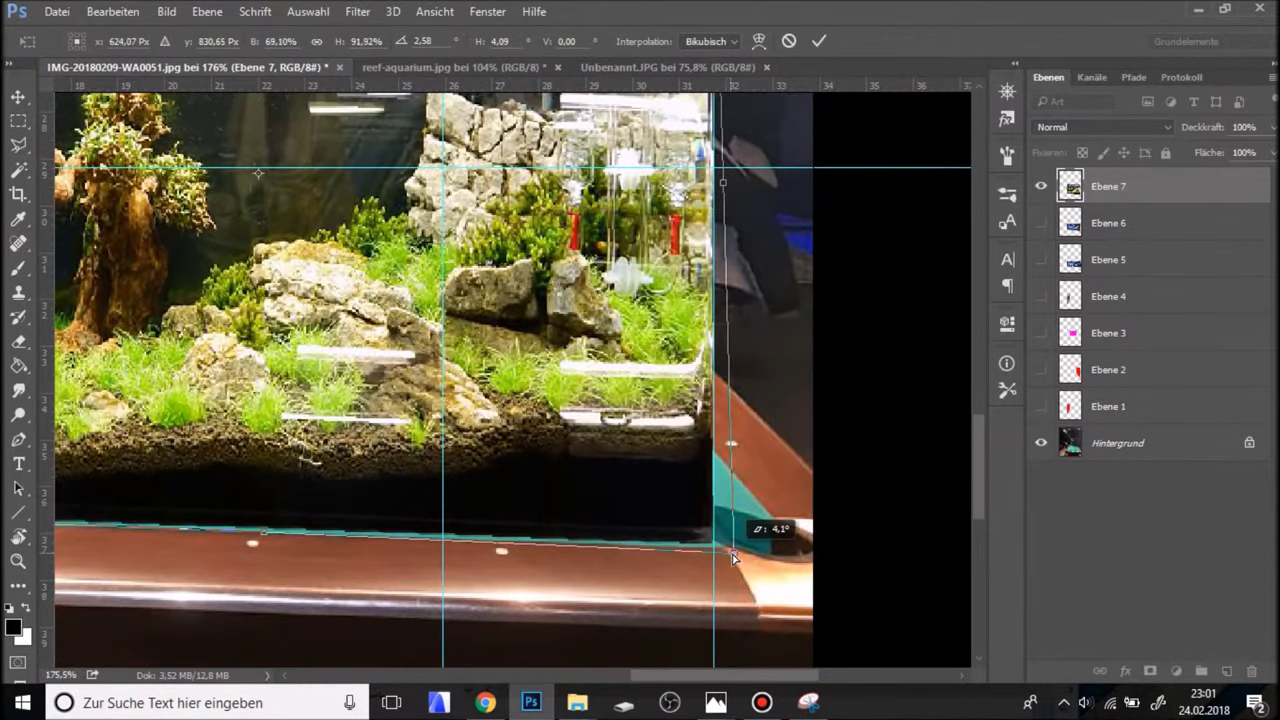
scroll(714, 633, down, 2)
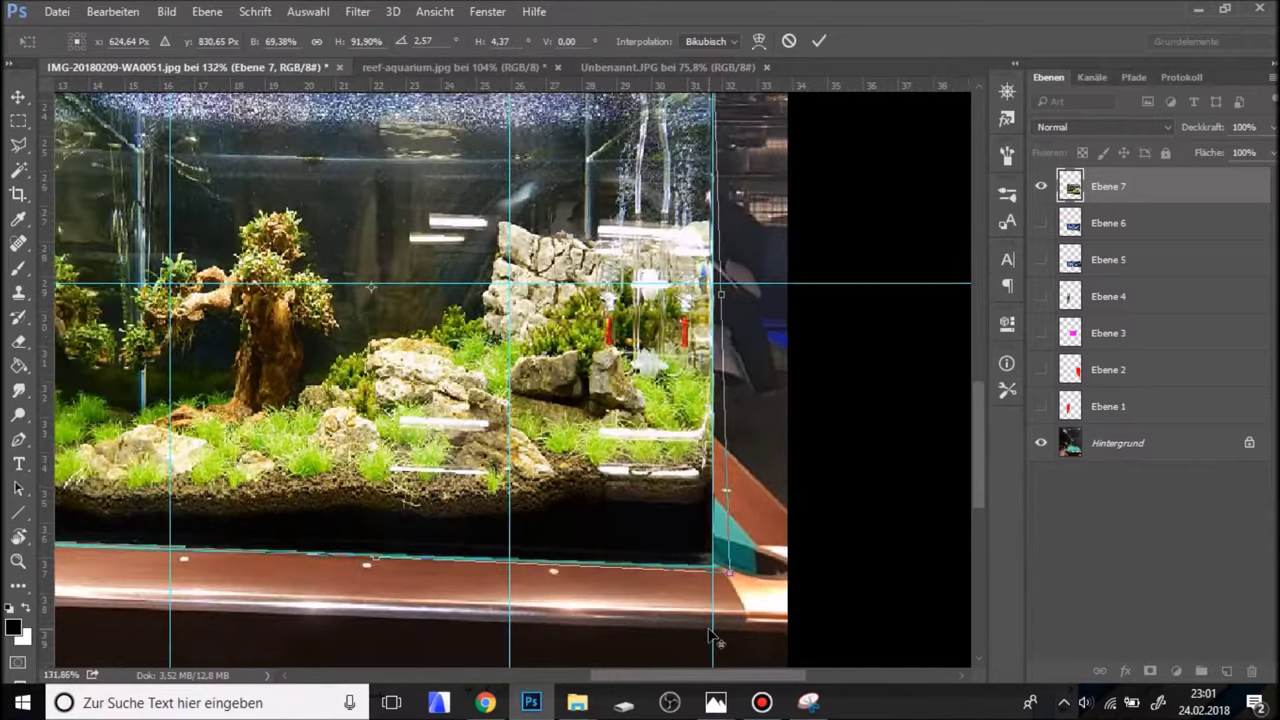
scroll(716, 625, down, 2)
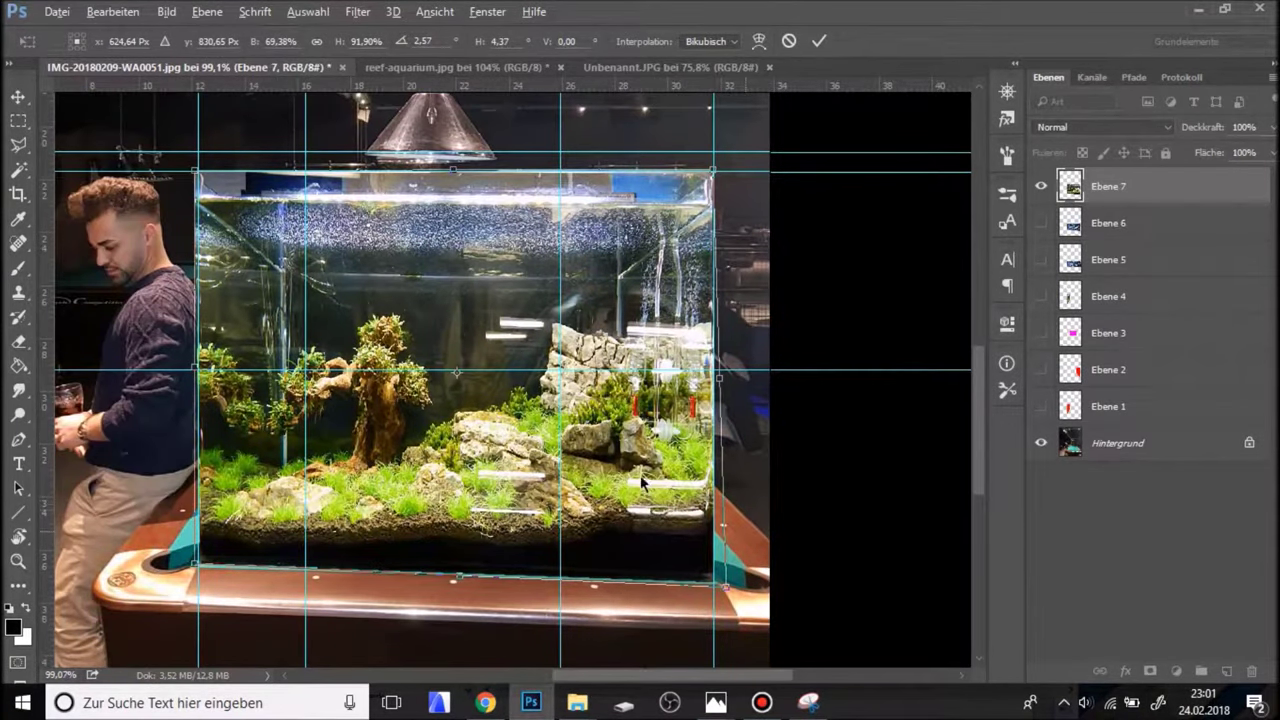
key(Return)
scroll(848, 497, down, 2)
click(850, 500)
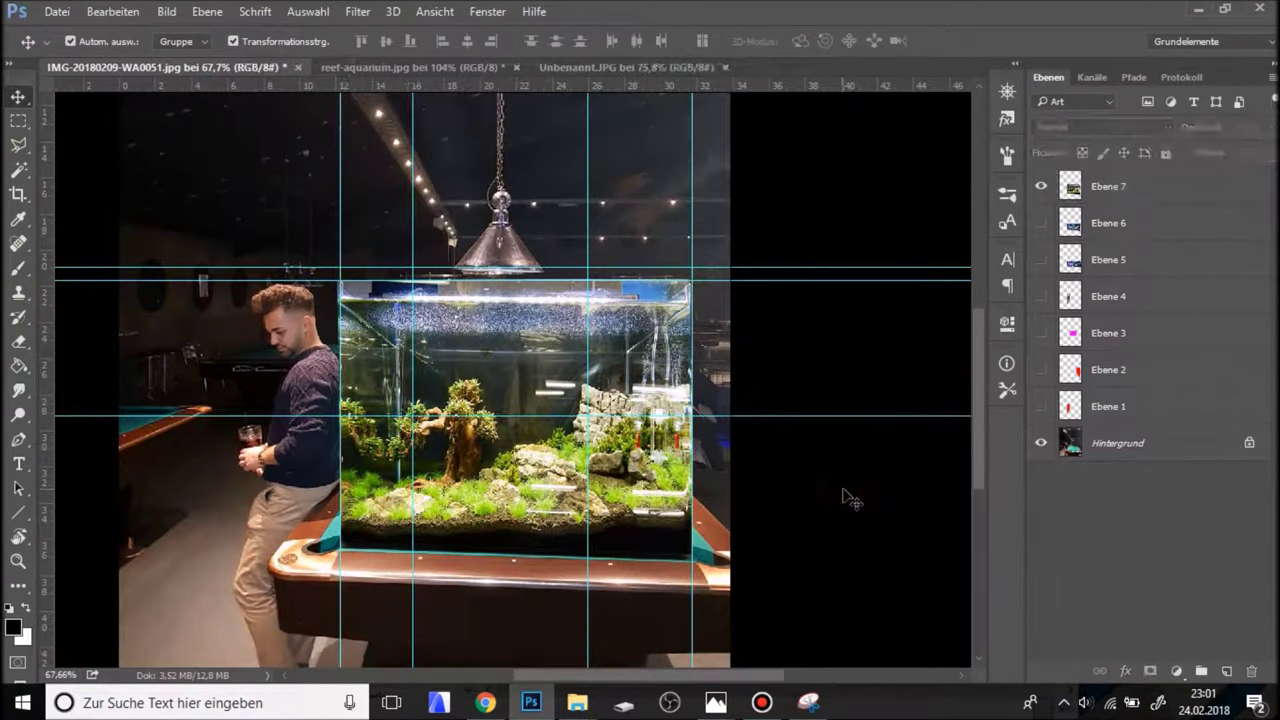
Hide the guides and select the aquarium layer Ebene 7 for blending changes.
key(ctrl+h)
scroll(600, 512, down, 1)
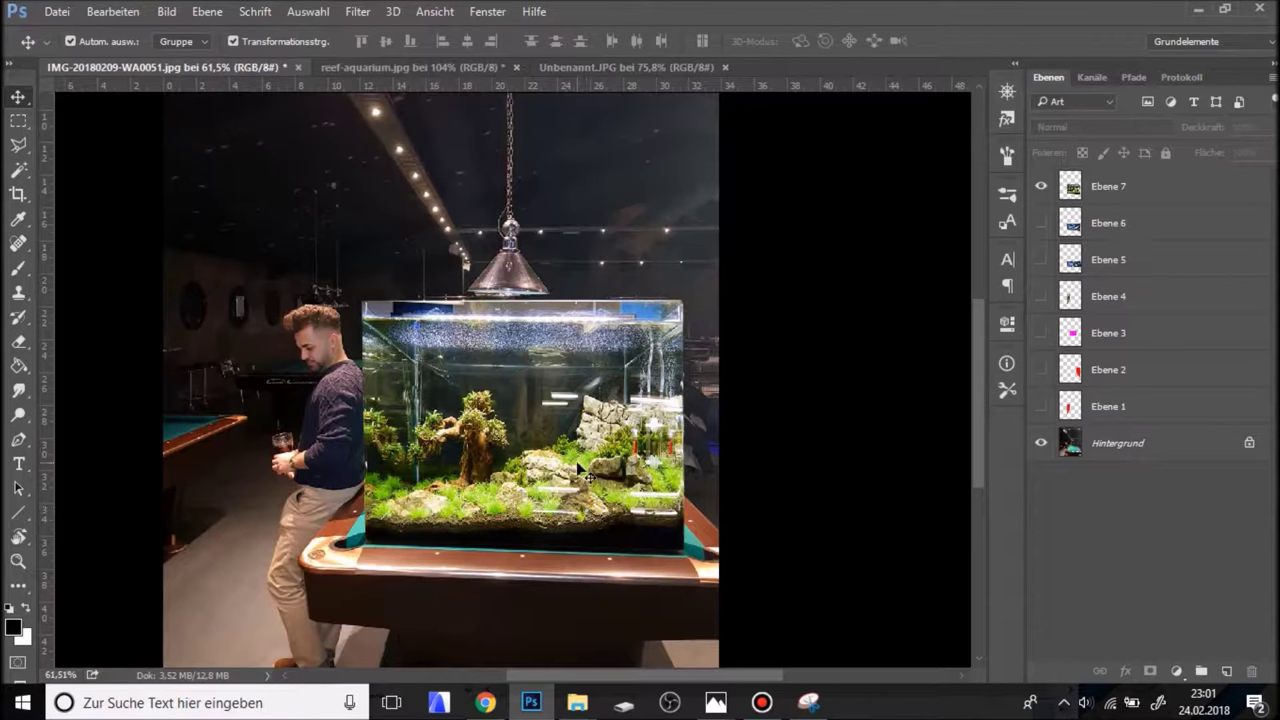
click(591, 342)
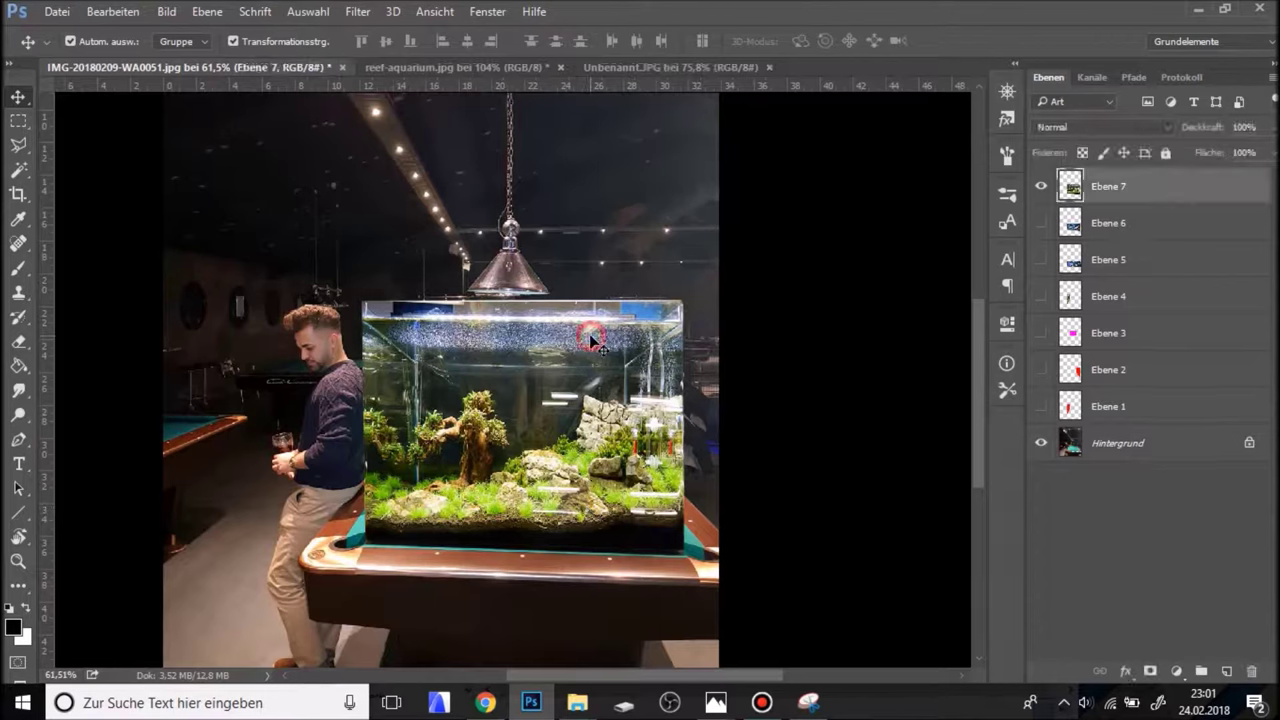
click(1120, 127)
Preview blend modes such as Abdunkeln on Ebene 7, settle on Sprenkeln, then deselect it.
scroll(1120, 127, down, 1)
scroll(1120, 127, down, 1)
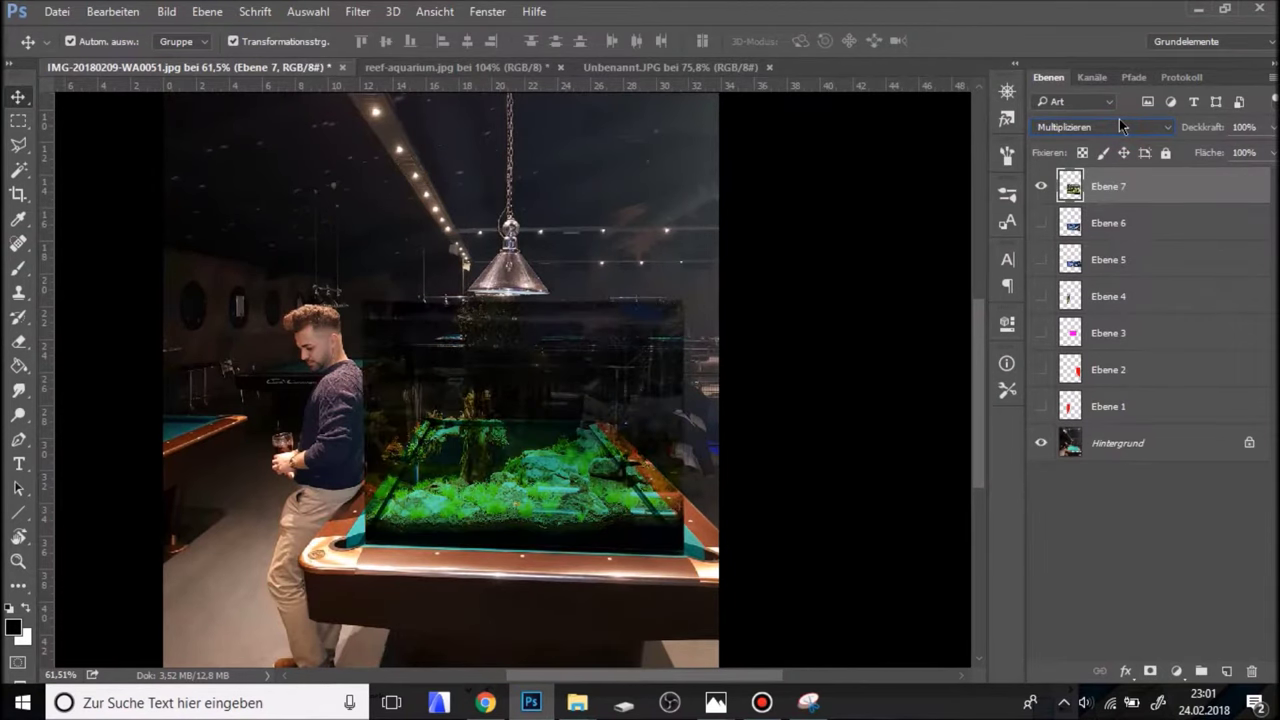
scroll(1120, 127, down, 1)
scroll(1120, 127, down, 1)
scroll(1120, 127, down, 1)
scroll(1120, 127, down, 2)
scroll(1120, 127, down, 1)
scroll(1120, 127, down, 2)
scroll(1120, 127, down, 1)
scroll(1120, 127, down, 2)
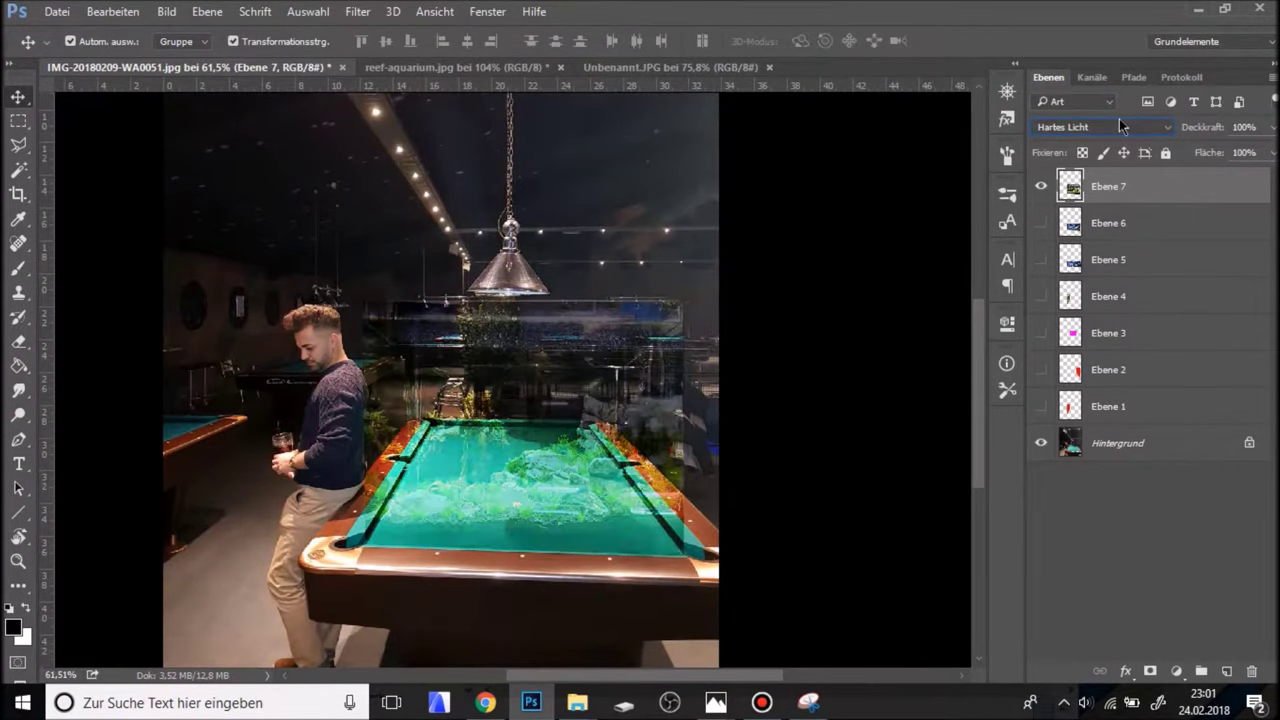
scroll(1119, 127, down, 2)
scroll(1119, 127, down, 1)
scroll(1119, 127, down, 1)
scroll(1119, 127, down, 1)
scroll(1119, 127, down, 2)
scroll(1119, 127, down, 2)
scroll(1119, 127, down, 2)
scroll(1119, 127, up, 1)
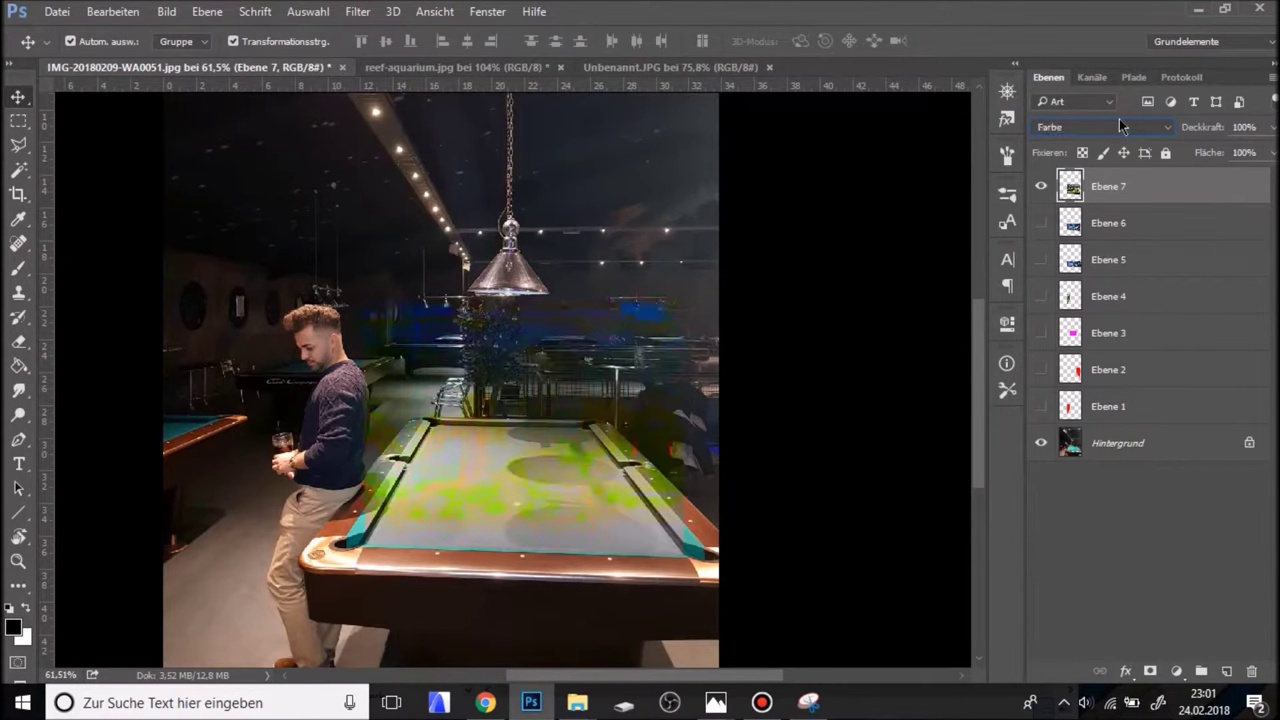
scroll(1120, 127, down, 1)
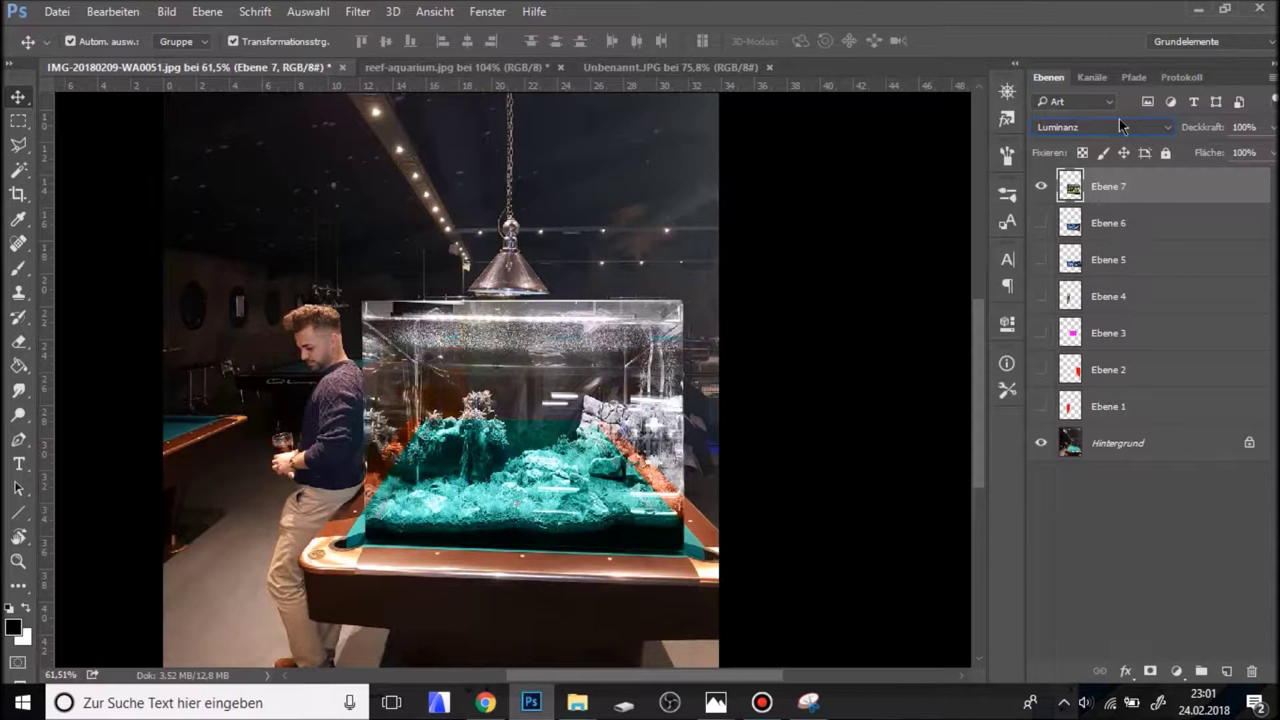
scroll(1119, 127, up, 2)
scroll(1119, 127, up, 2)
scroll(1119, 127, up, 3)
scroll(1119, 127, up, 2)
scroll(1121, 127, up, 2)
scroll(1121, 127, up, 3)
scroll(1121, 127, up, 2)
scroll(1121, 127, up, 2)
scroll(1120, 123, up, 3)
scroll(1120, 123, down, 1)
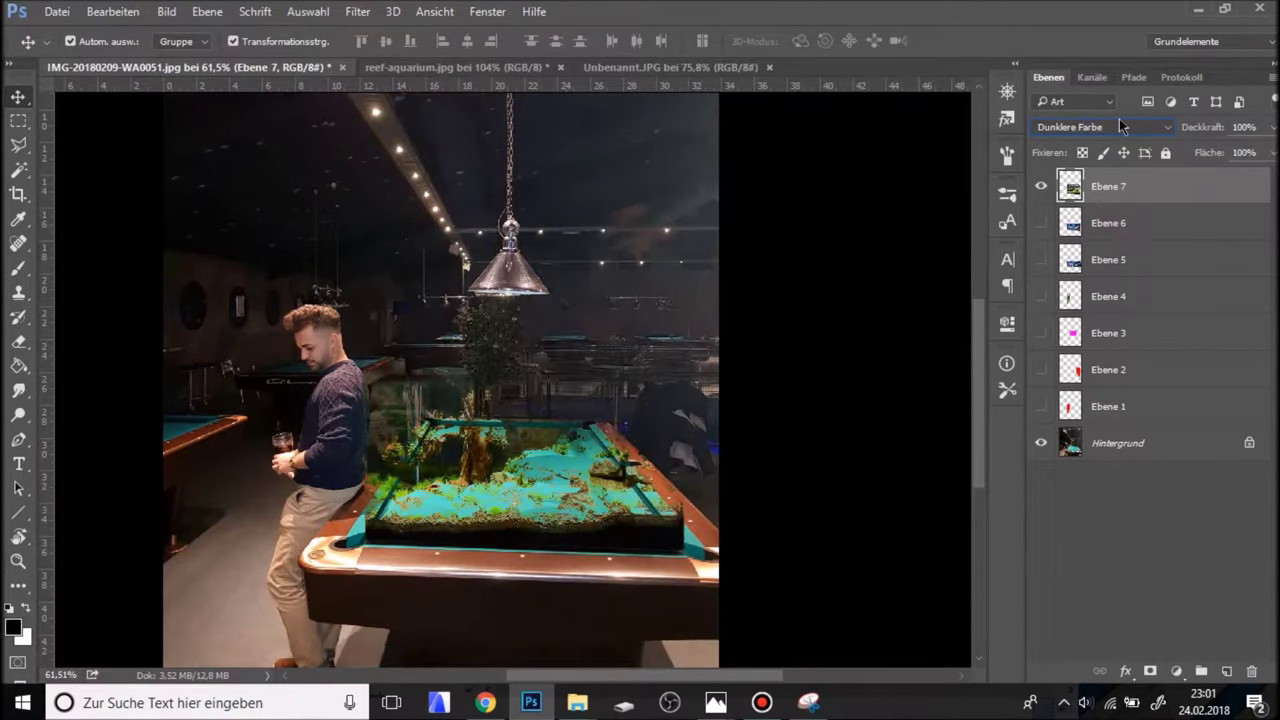
scroll(1120, 125, up, 2)
scroll(1120, 125, up, 2)
scroll(1120, 125, up, 2)
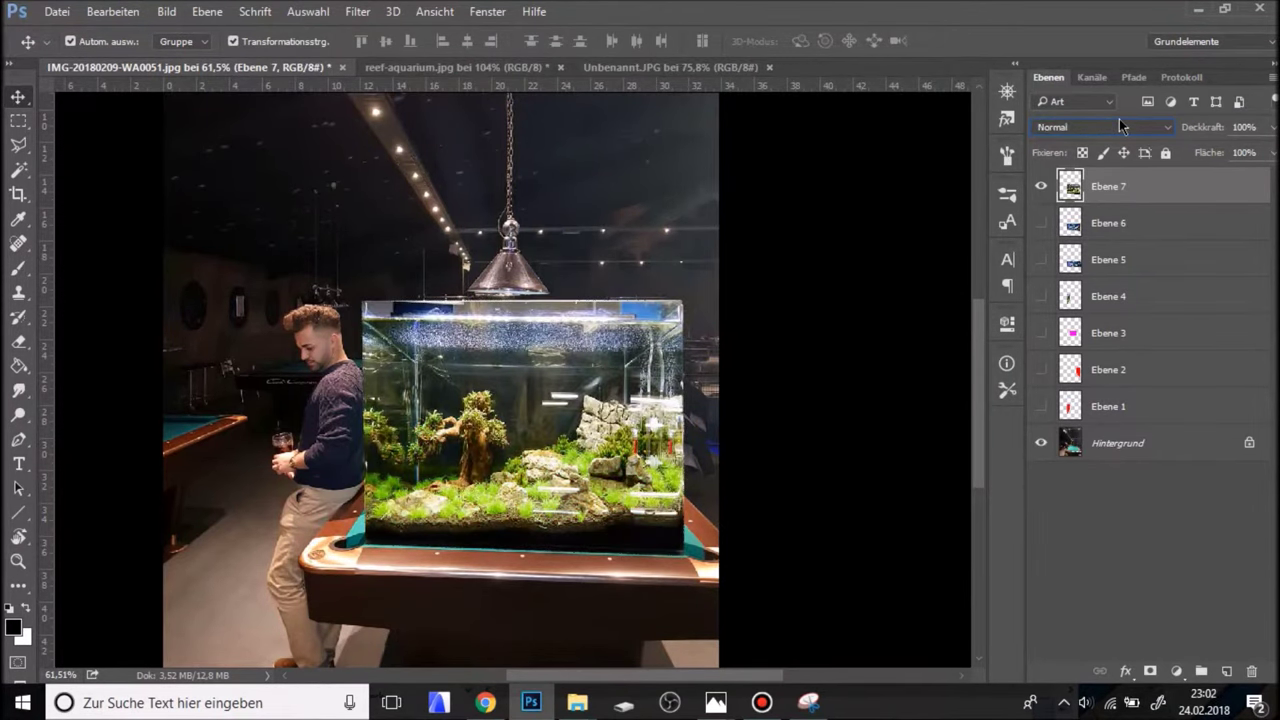
scroll(1121, 127, down, 2)
scroll(1120, 125, up, 1)
scroll(1120, 125, down, 1)
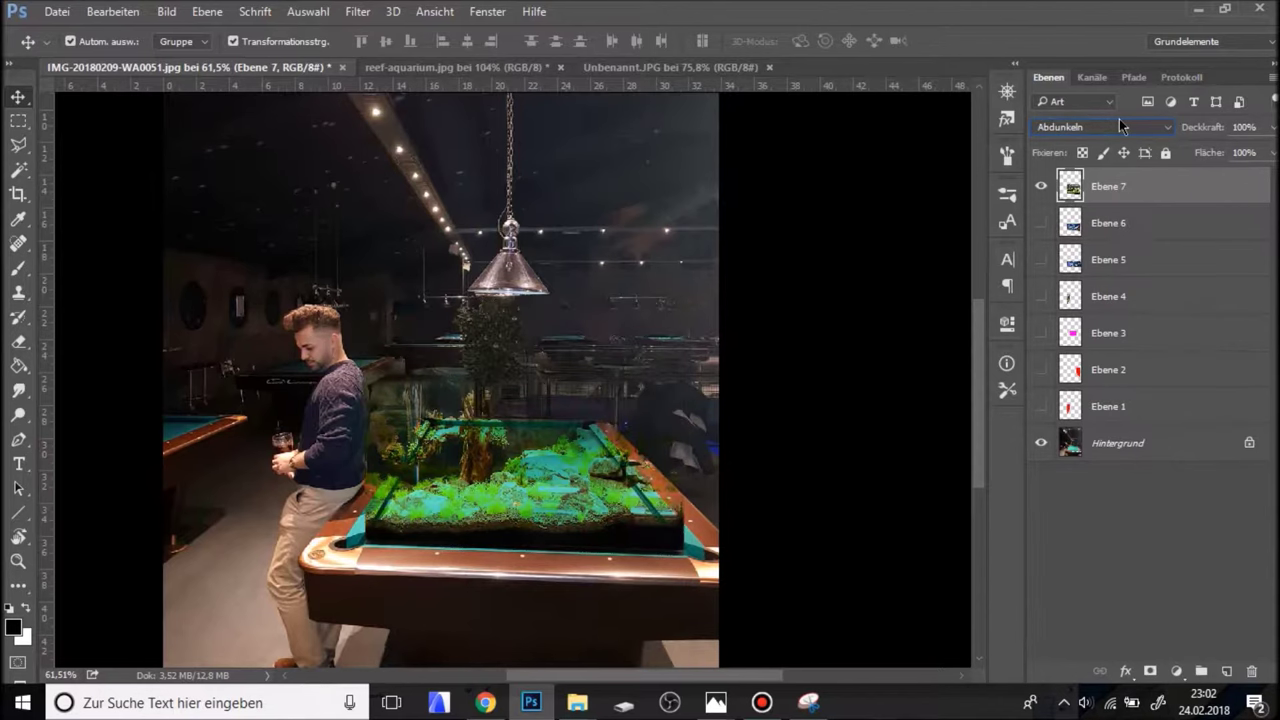
scroll(1121, 127, down, 1)
scroll(1121, 127, up, 2)
scroll(1121, 127, down, 1)
scroll(1119, 126, up, 1)
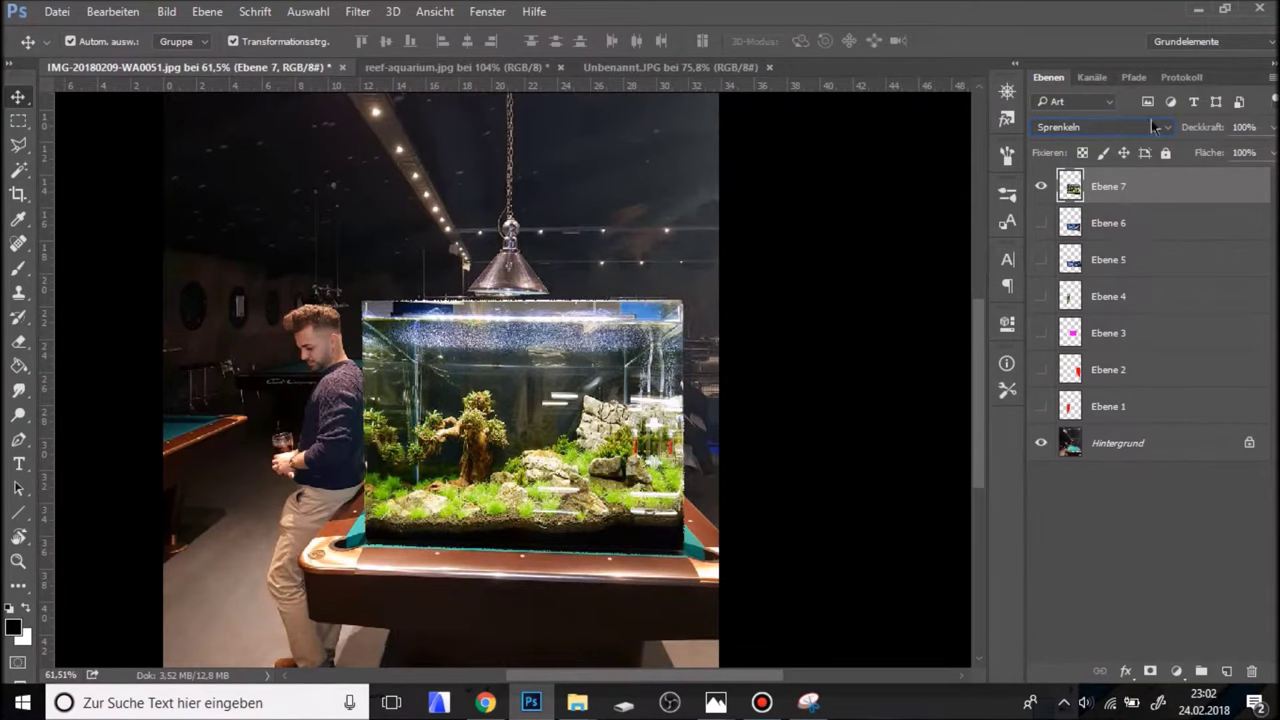
click(760, 268)
scroll(648, 460, up, 2)
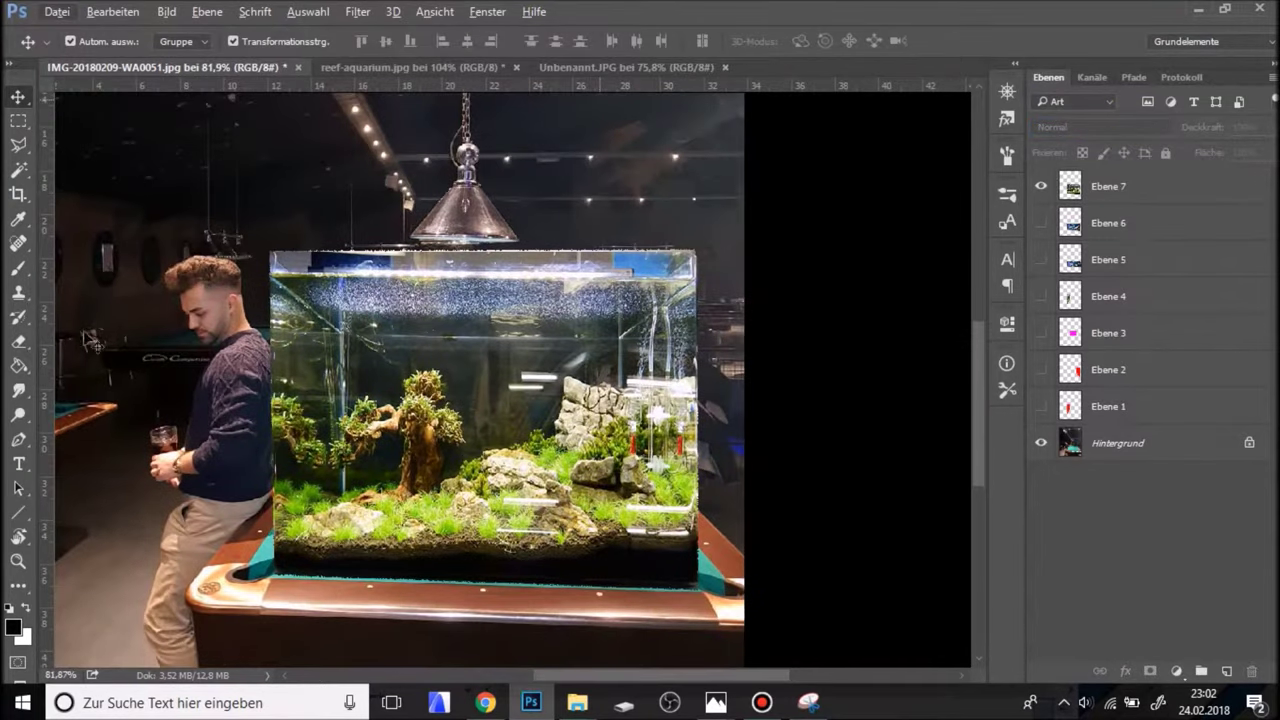
click(17, 268)
Switch to a 105 px eraser working on the aquarium layer Ebene 7.
drag(436, 237, 298, 278)
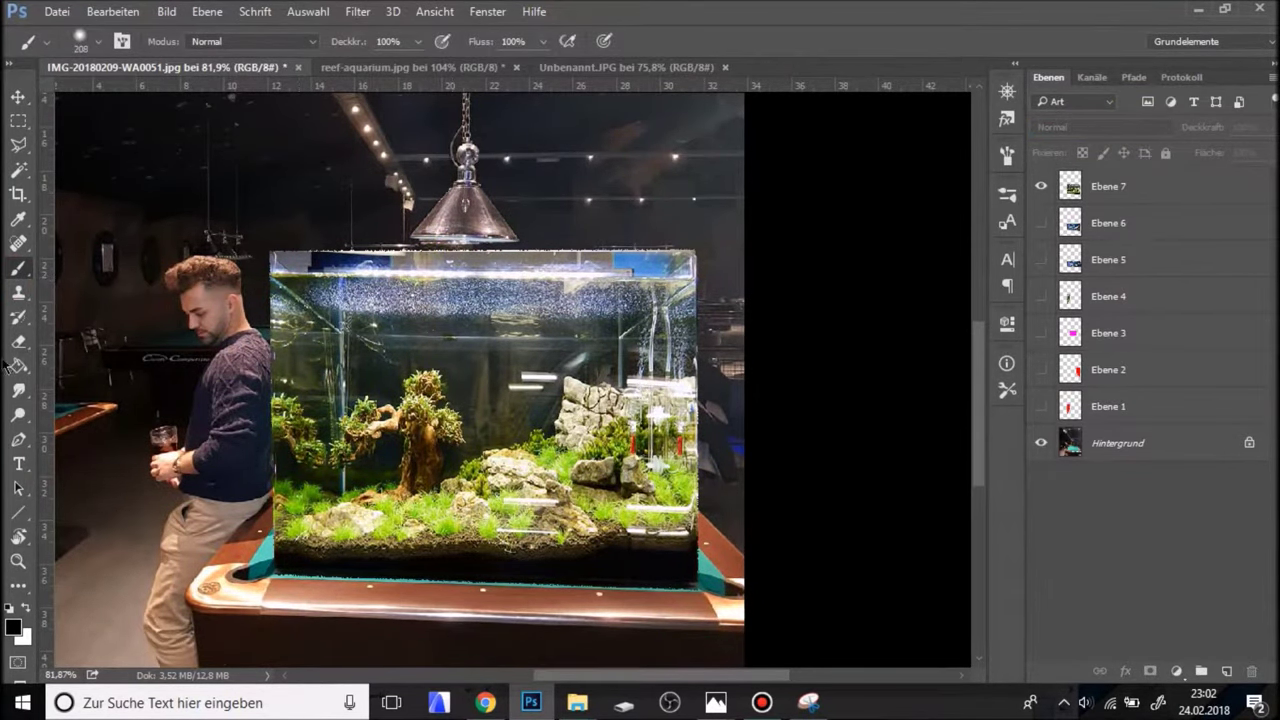
click(17, 341)
right_click(532, 245)
click(1167, 204)
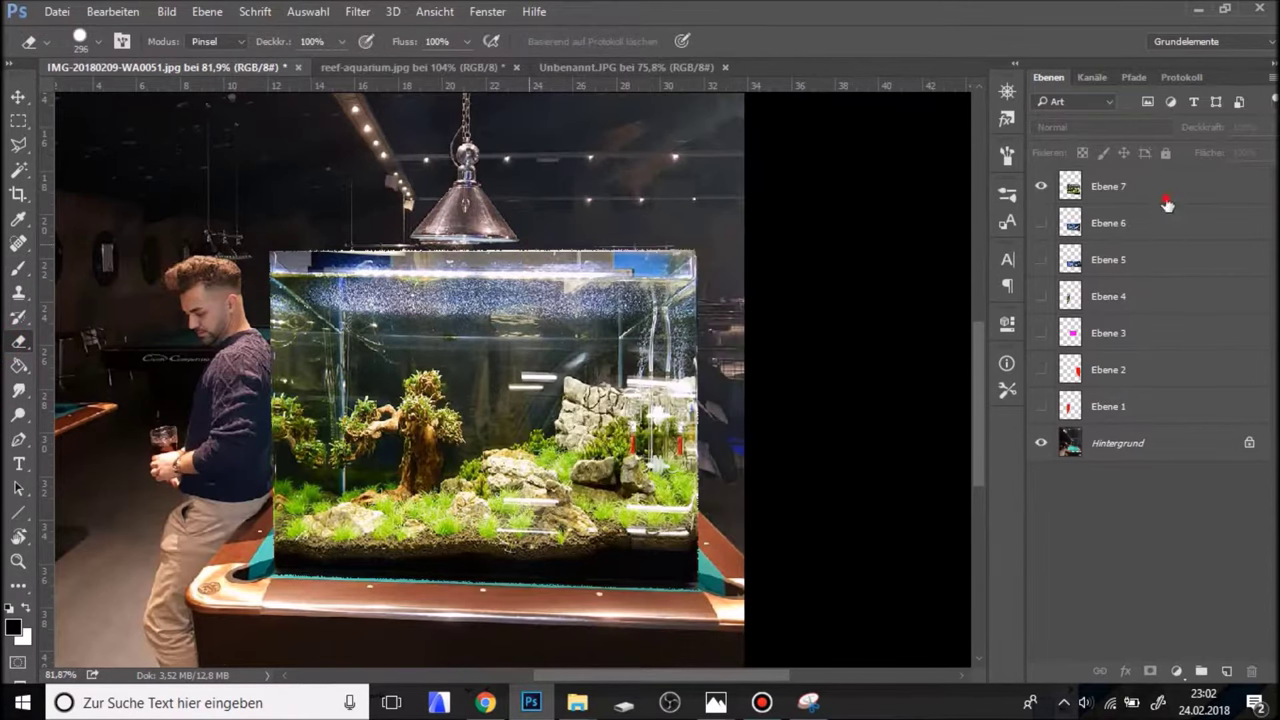
right_click(676, 180)
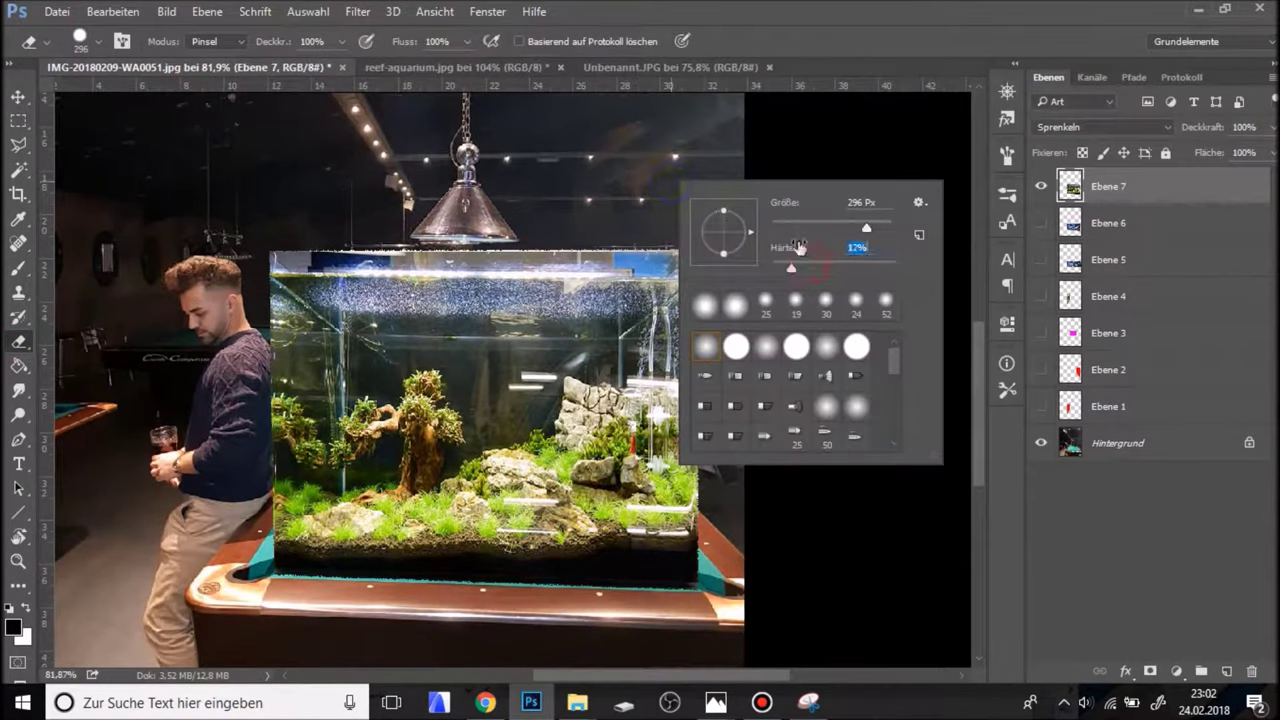
drag(826, 230, 840, 230)
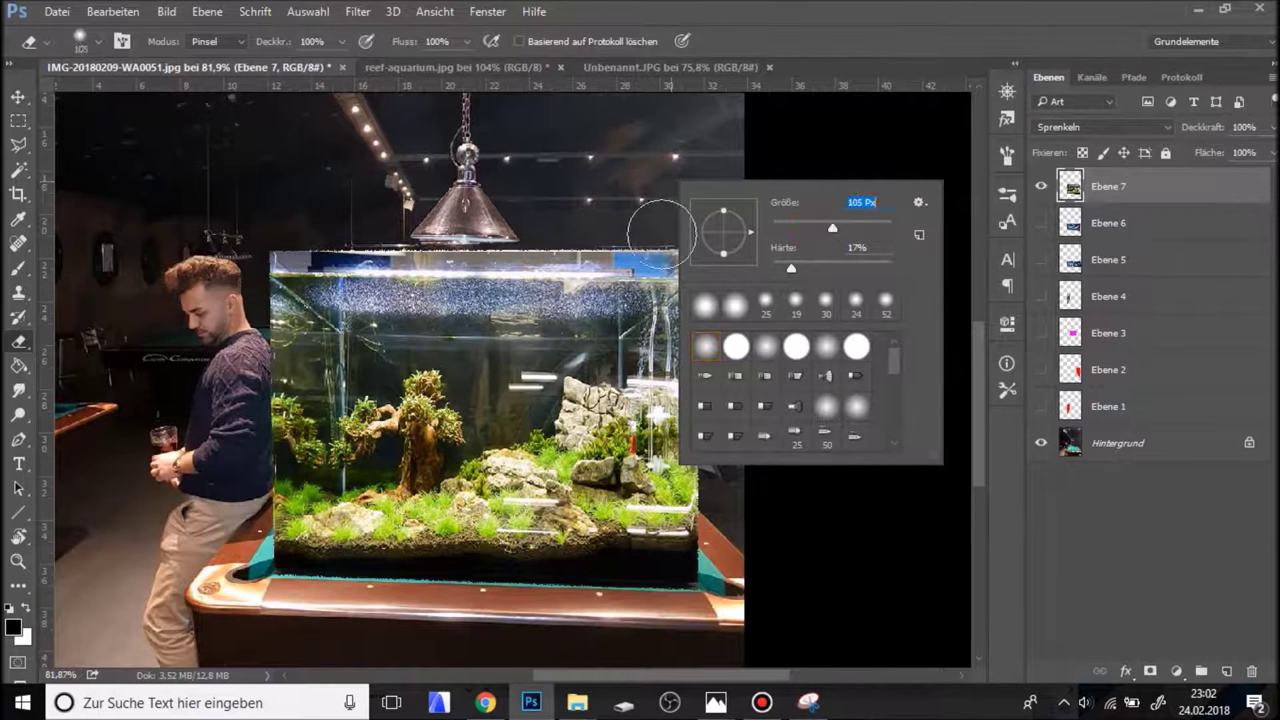
Set Ebene 7 to Normal and erase the tank's top glass and upper-right edge by the rocks.
click(657, 229)
drag(660, 250, 680, 310)
click(1046, 128)
mouse_move(651, 262)
mouse_down()
mouse_move(705, 337)
mouse_move(504, 399)
mouse_move(586, 306)
mouse_move(503, 320)
mouse_up()
alt+right_click(480, 332)
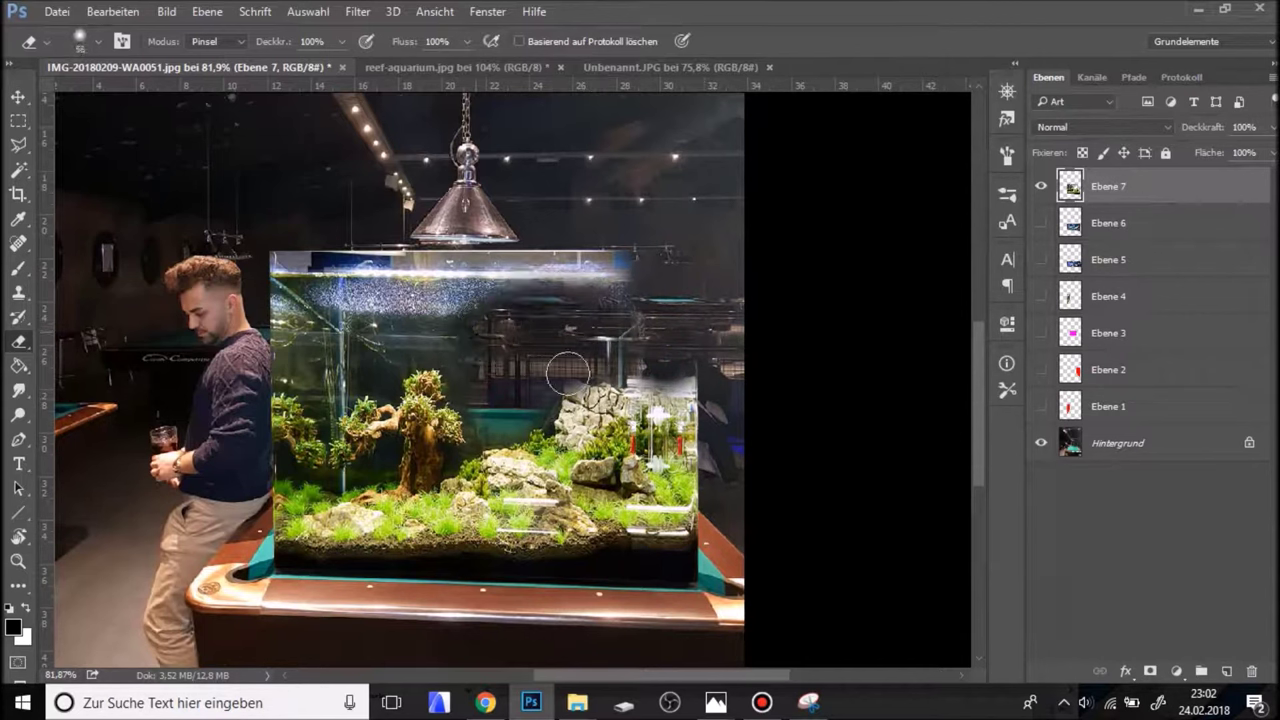
drag(620, 275, 275, 272)
drag(285, 325, 460, 315)
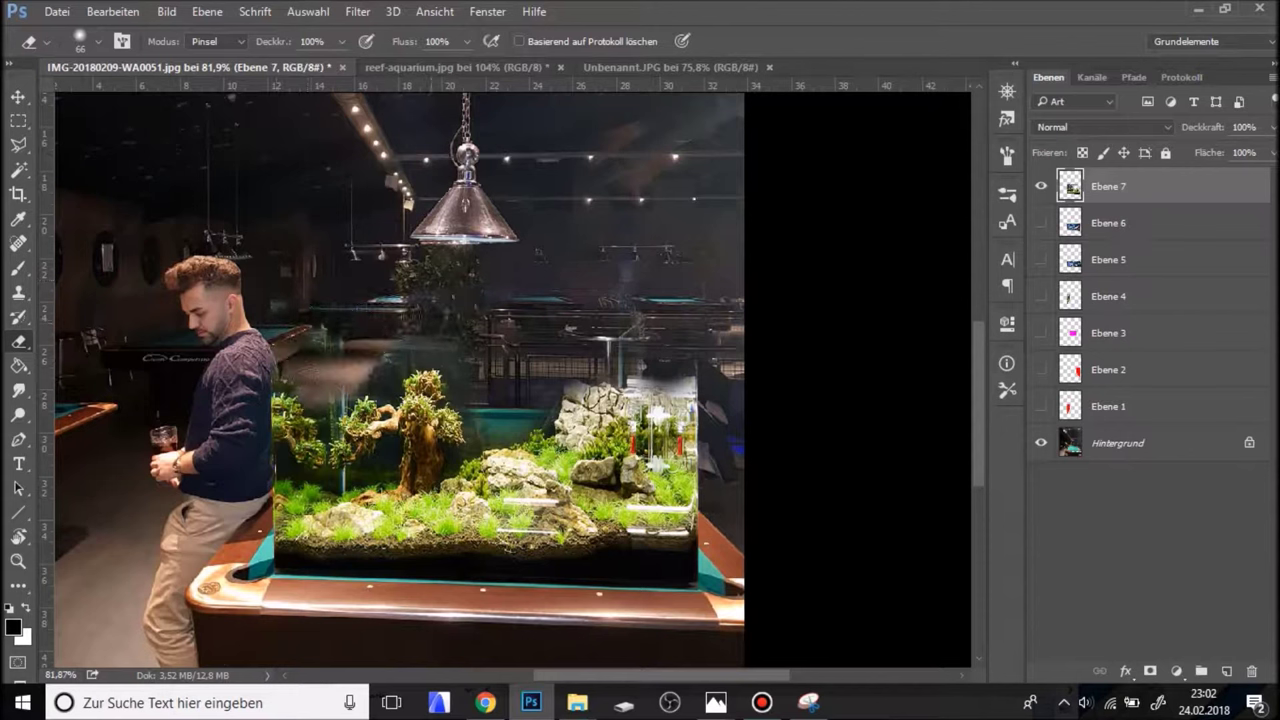
drag(654, 339, 714, 454)
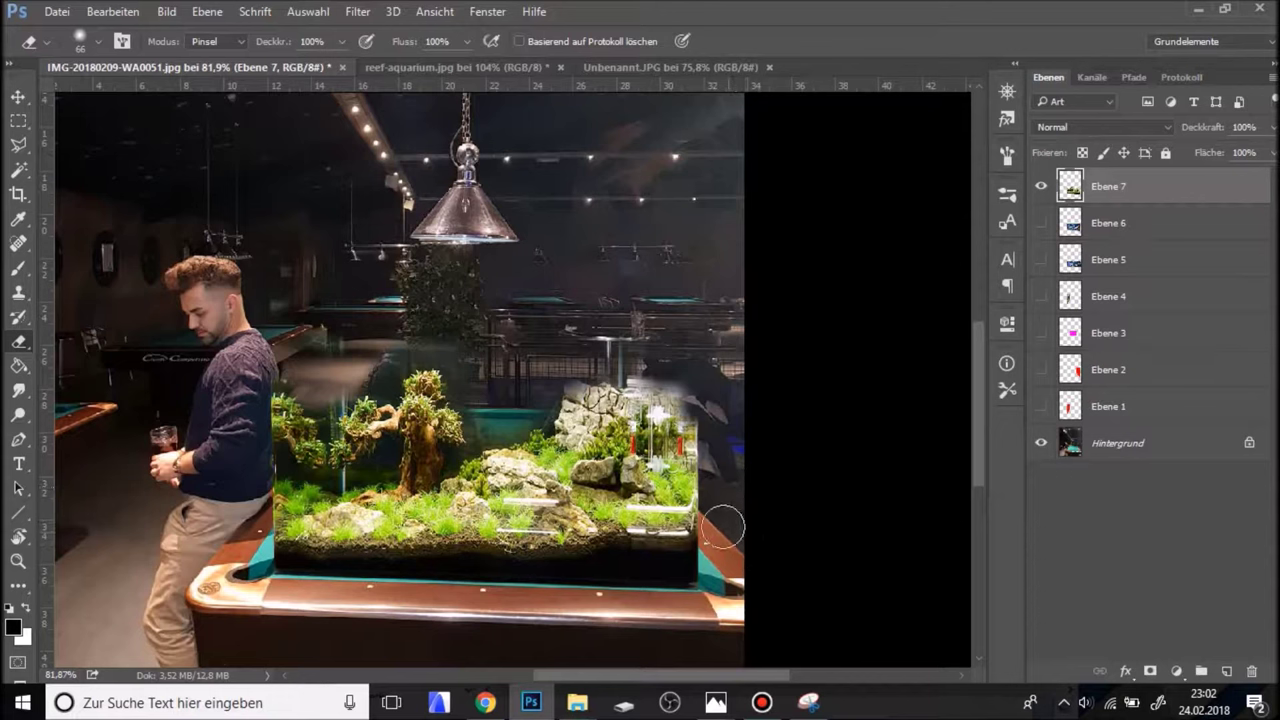
mouse_move(717, 509)
mouse_down()
mouse_move(653, 381)
mouse_move(640, 410)
mouse_move(721, 513)
mouse_up()
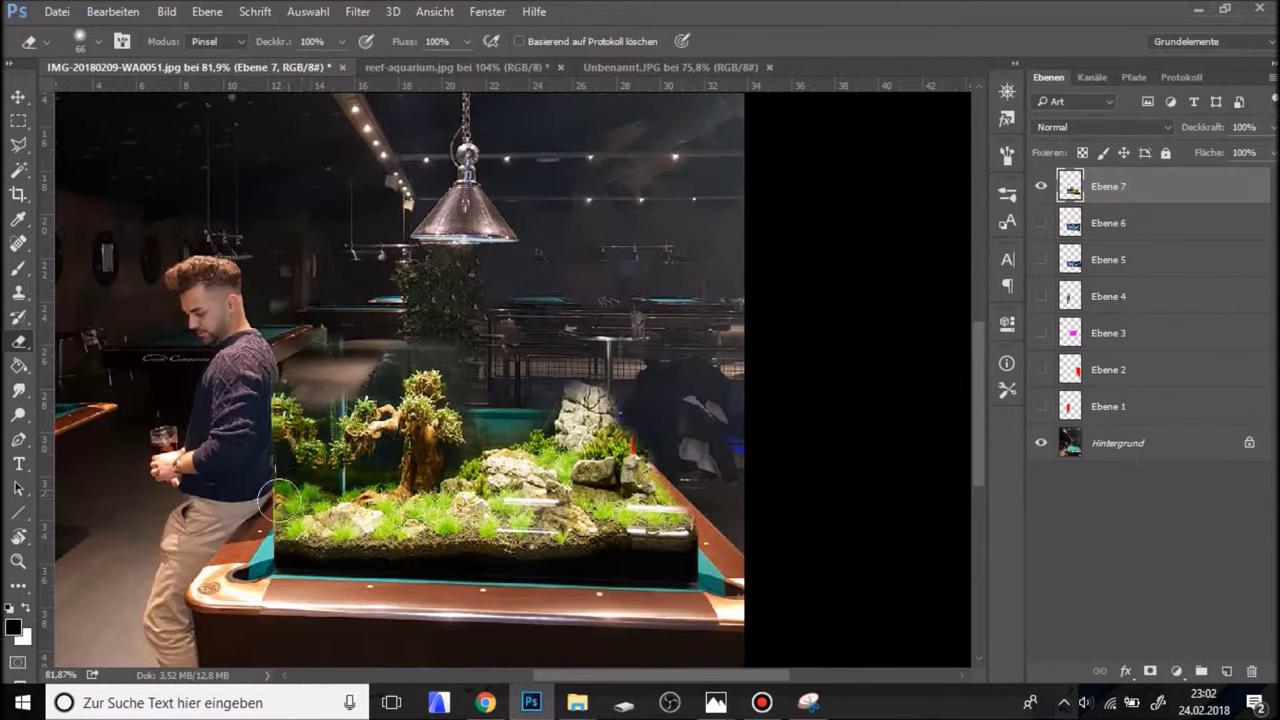
Erase the glass along the tank's left edge, beside the man's arm and by the bonsai.
scroll(266, 535, up, 2)
drag(266, 535, 267, 436)
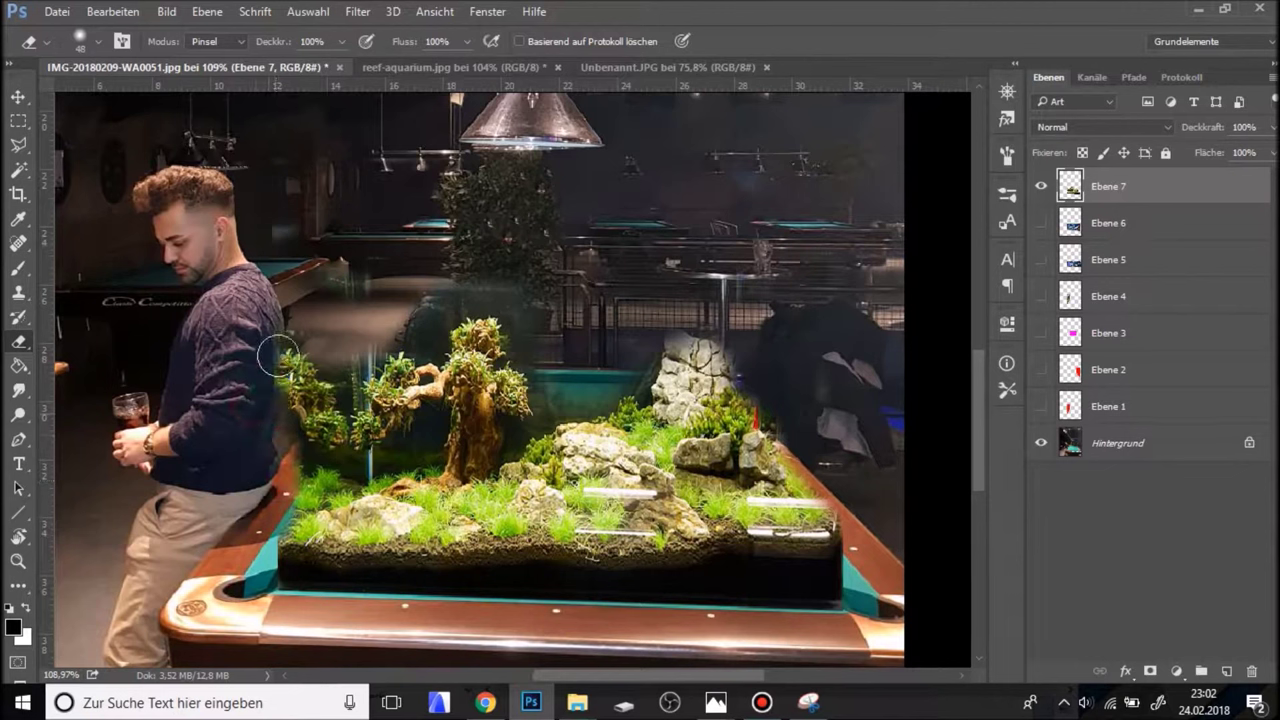
mouse_move(267, 436)
mouse_down()
mouse_move(286, 344)
mouse_move(325, 338)
mouse_move(352, 366)
mouse_move(365, 330)
mouse_move(514, 337)
mouse_move(566, 391)
mouse_move(594, 380)
mouse_move(548, 323)
mouse_up()
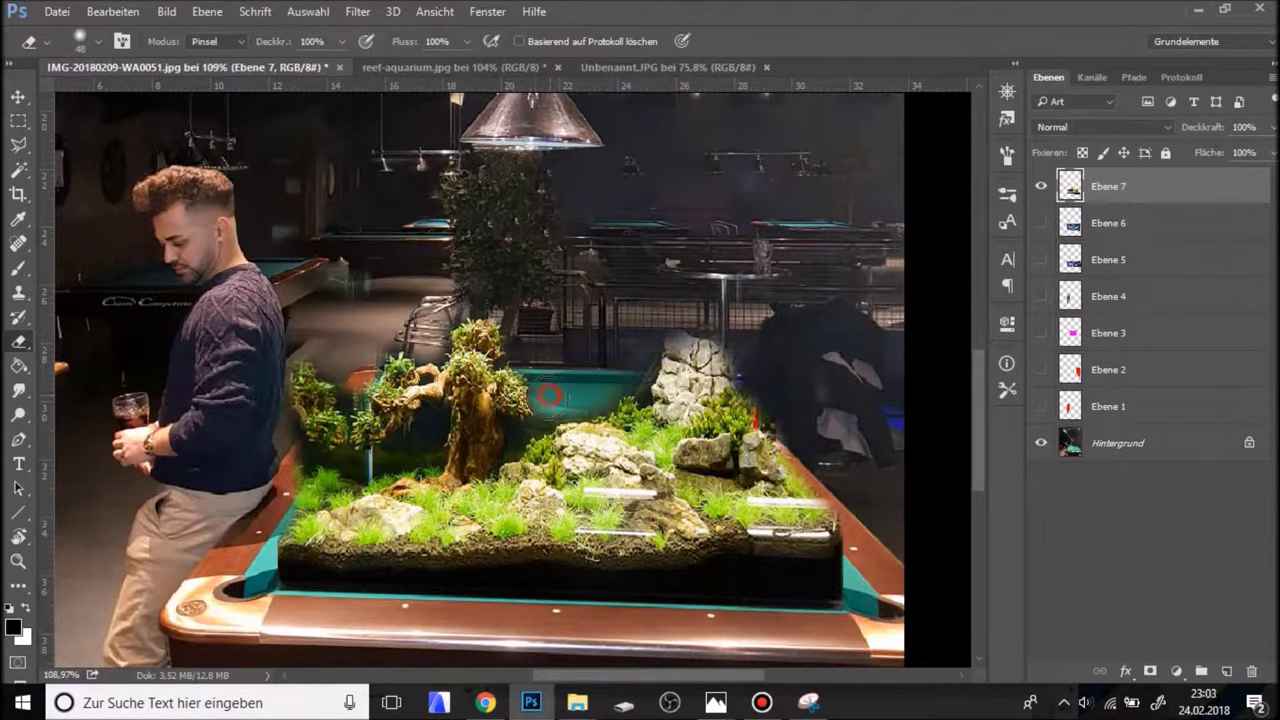
scroll(475, 462, up, 1)
scroll(475, 462, up, 3)
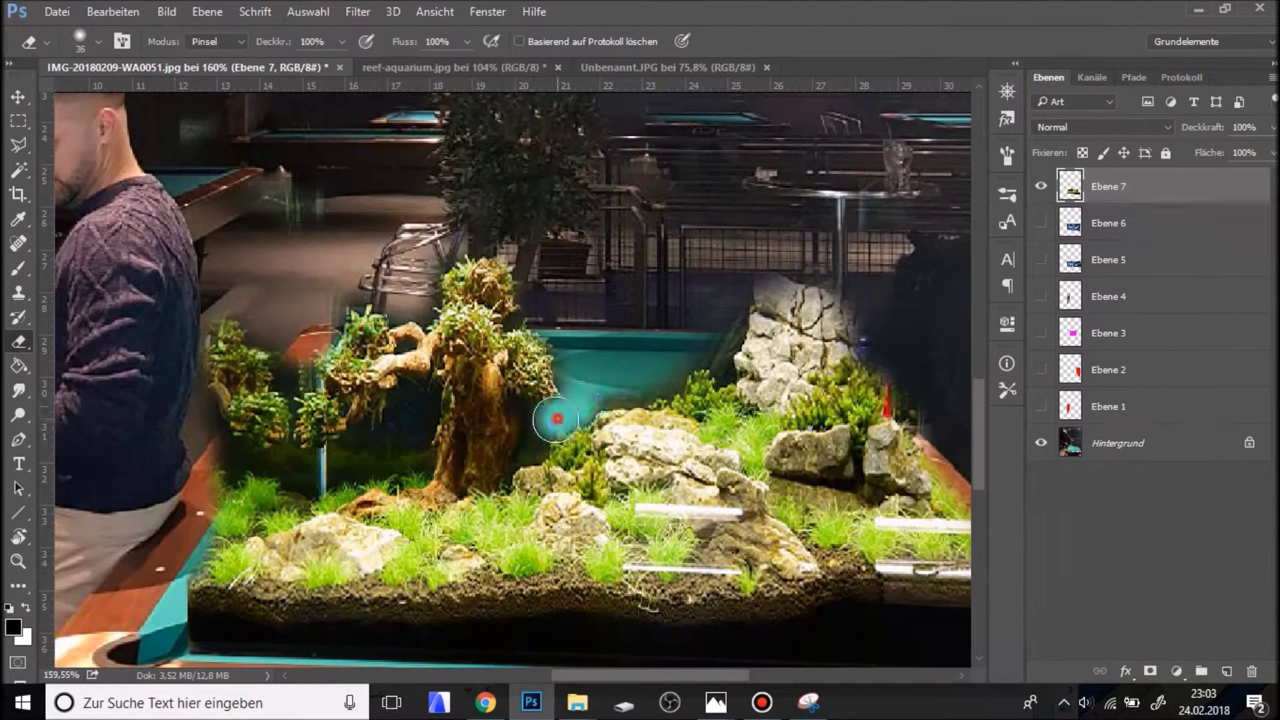
drag(545, 423, 597, 413)
key(ctrl+alt+z)
key(ctrl+alt+z)
key(ctrl+alt+z)
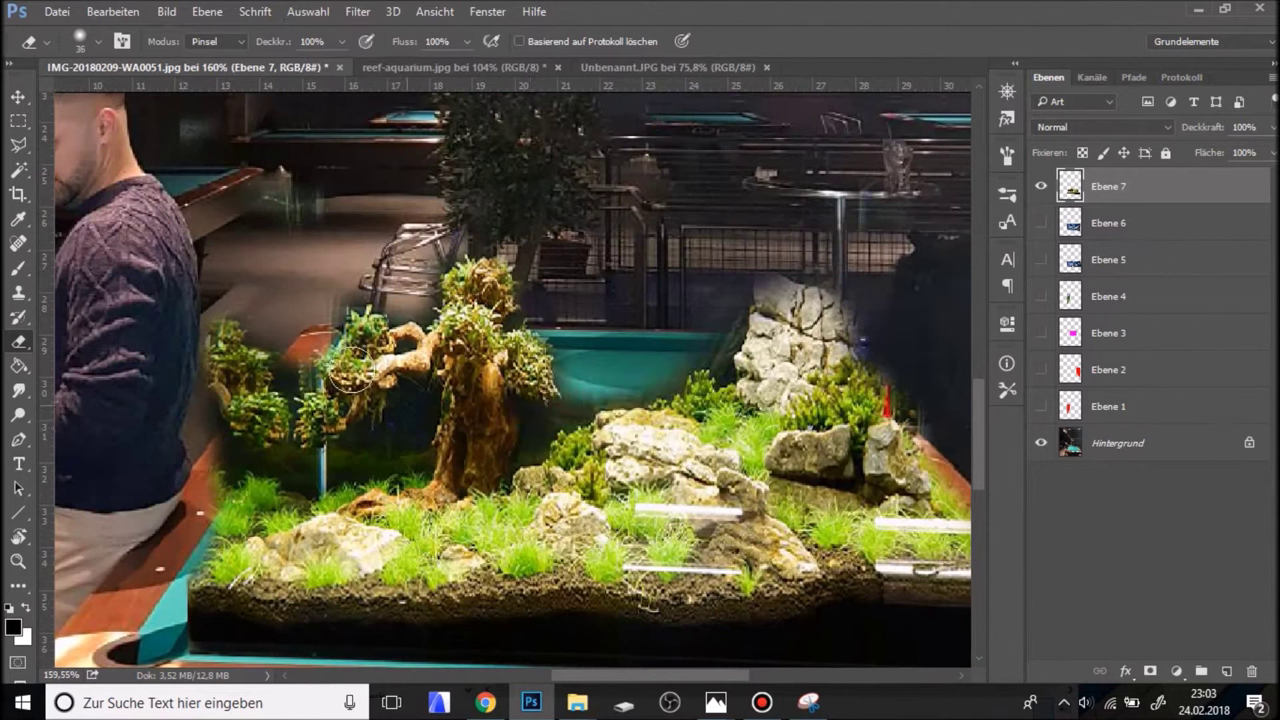
drag(298, 375, 310, 340)
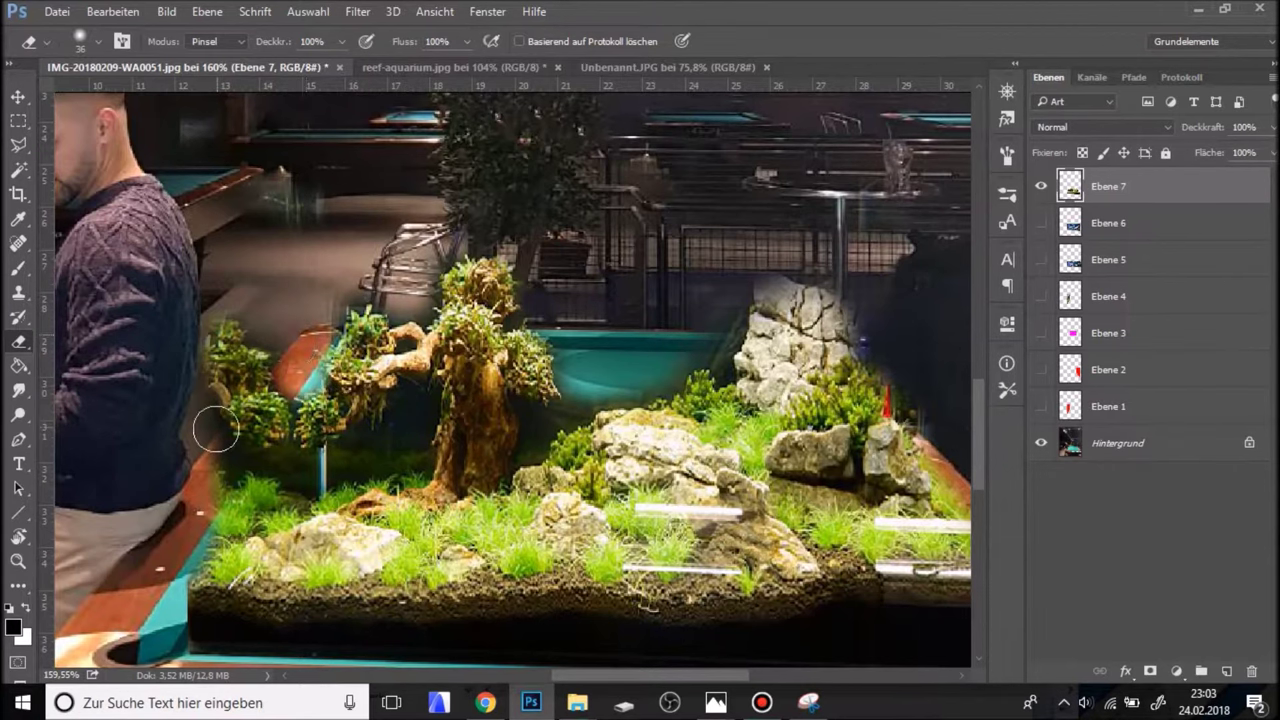
scroll(240, 420, up, 2)
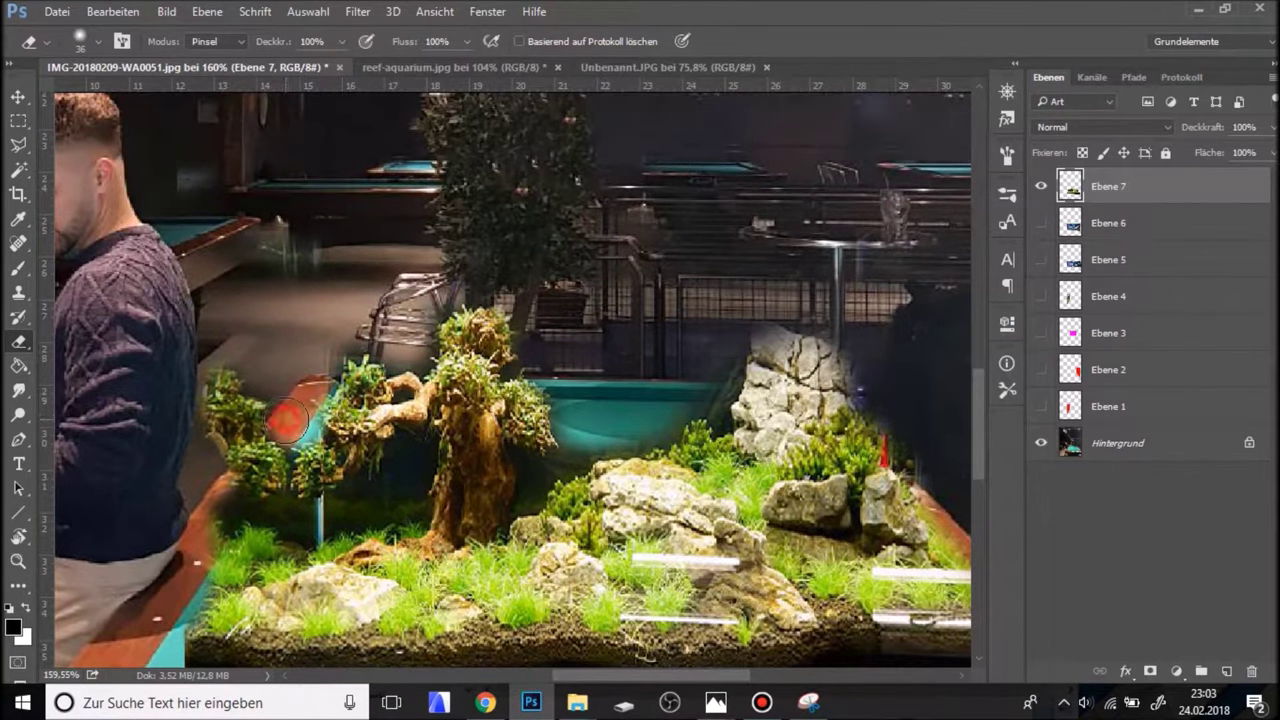
scroll(606, 381, down, 3)
scroll(606, 381, down, 2)
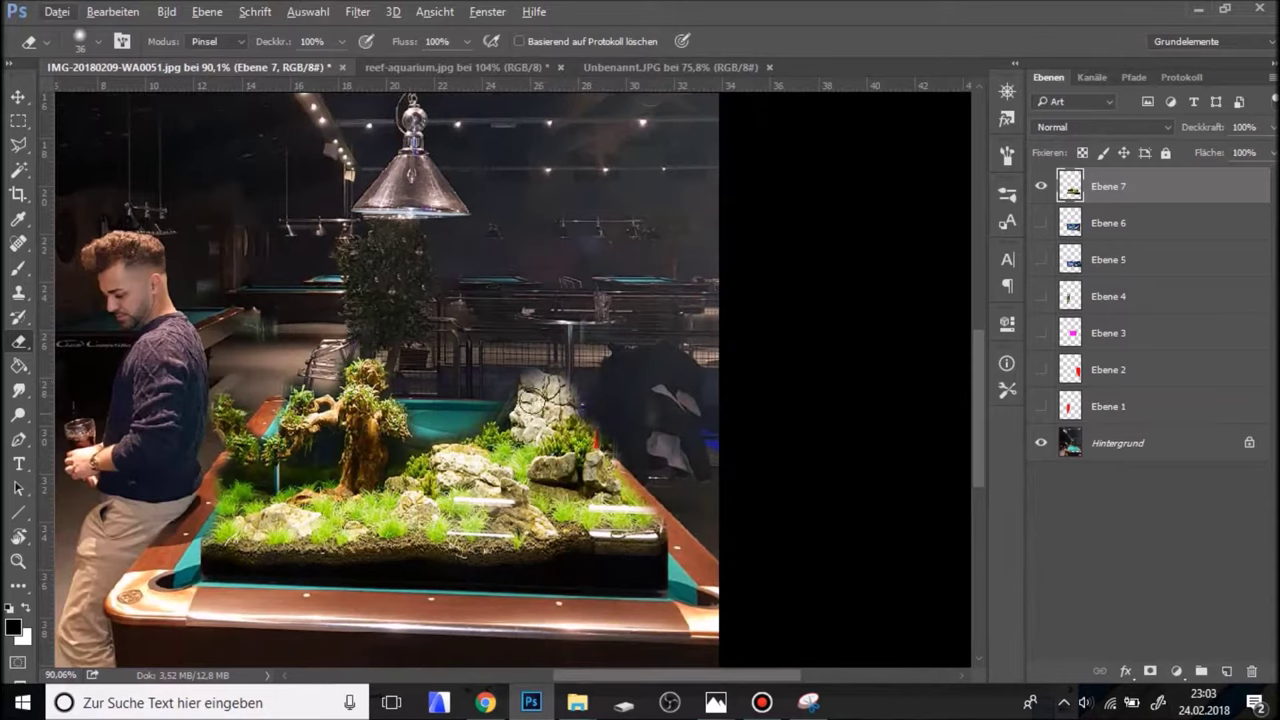
scroll(508, 395, up, 3)
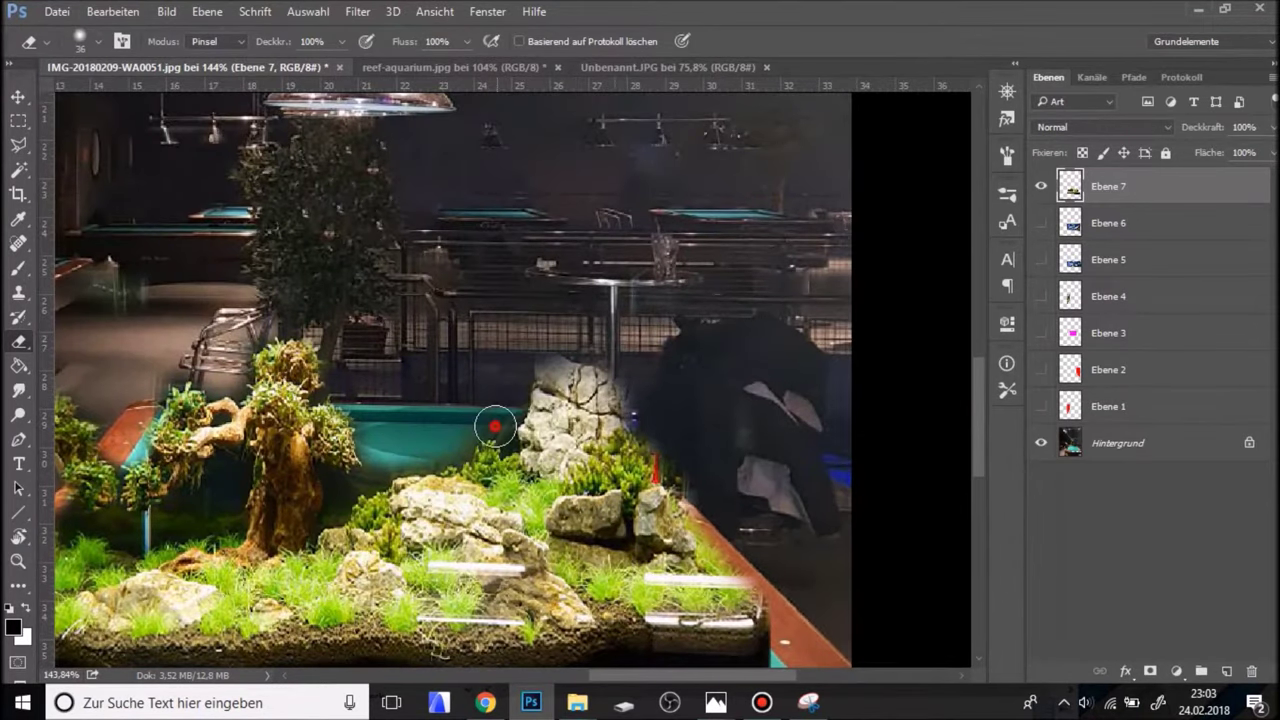
Trim the overlap above the rocks, the front-right corner and the left table-edge spill.
mouse_move(485, 386)
mouse_down()
mouse_move(651, 388)
mouse_move(779, 600)
mouse_up()
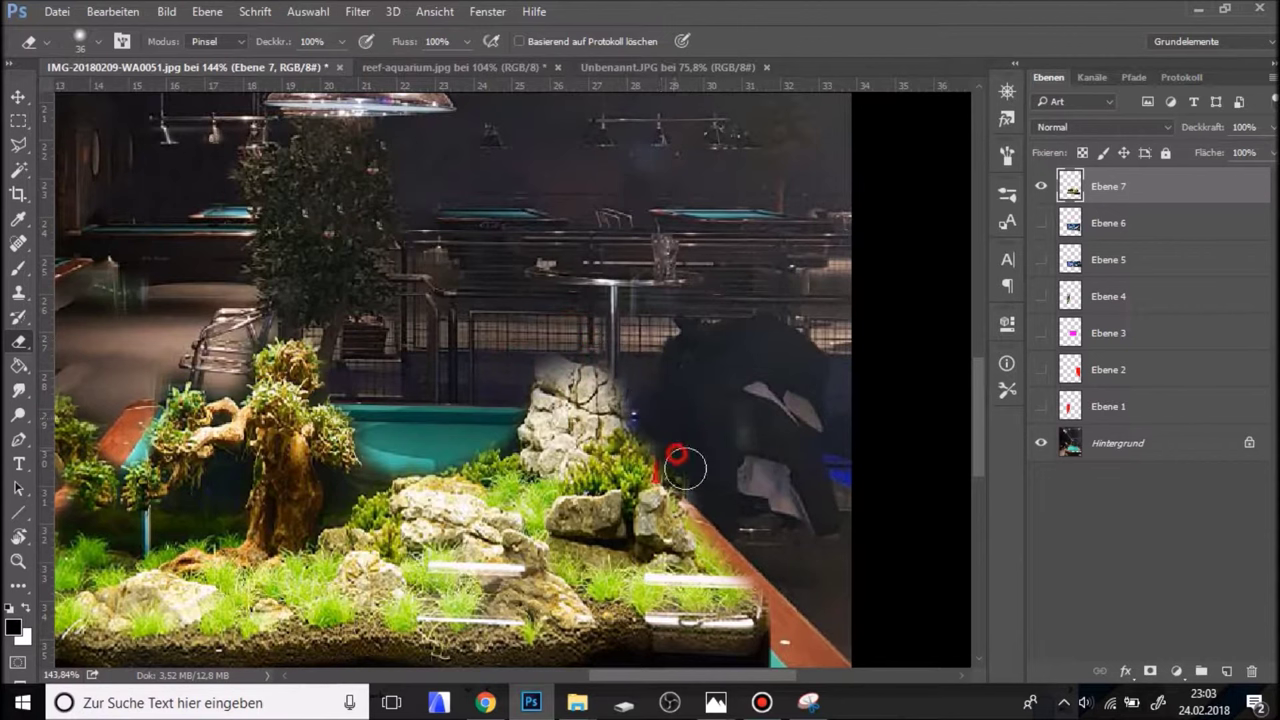
scroll(779, 600, down, 2)
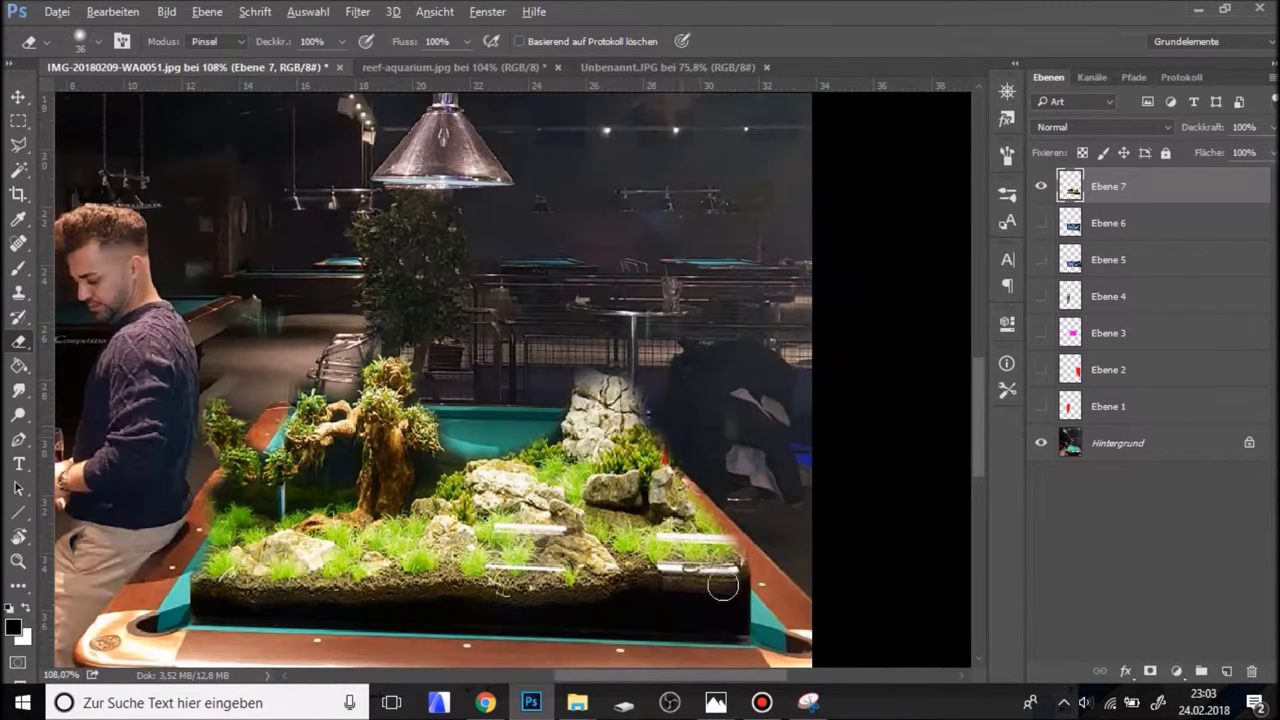
drag(763, 606, 765, 592)
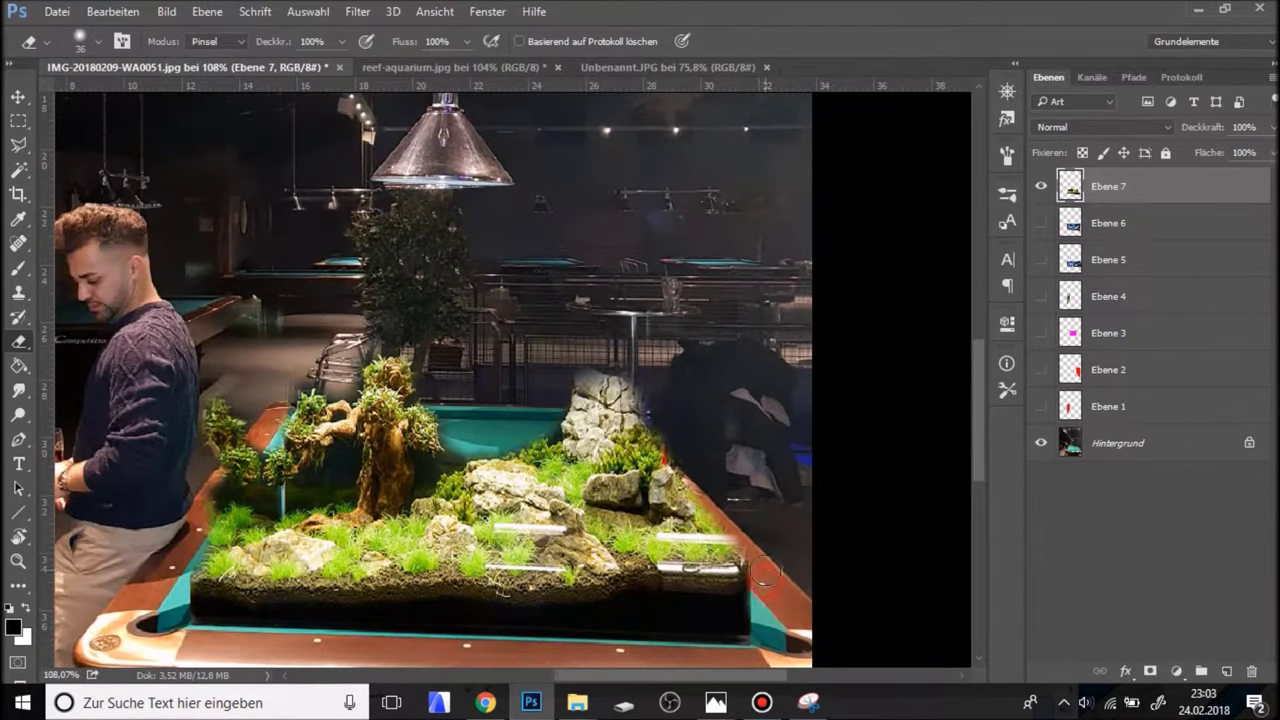
scroll(707, 474, down, 1)
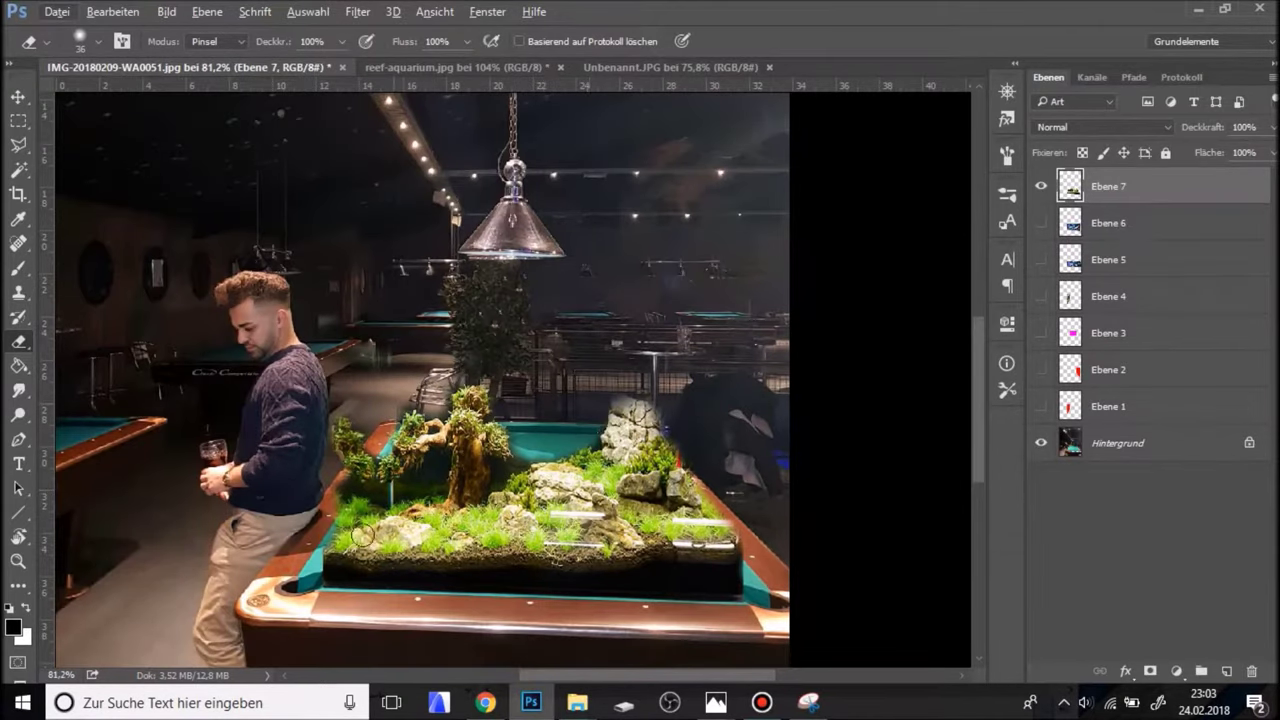
scroll(362, 535, up, 2)
click(306, 570)
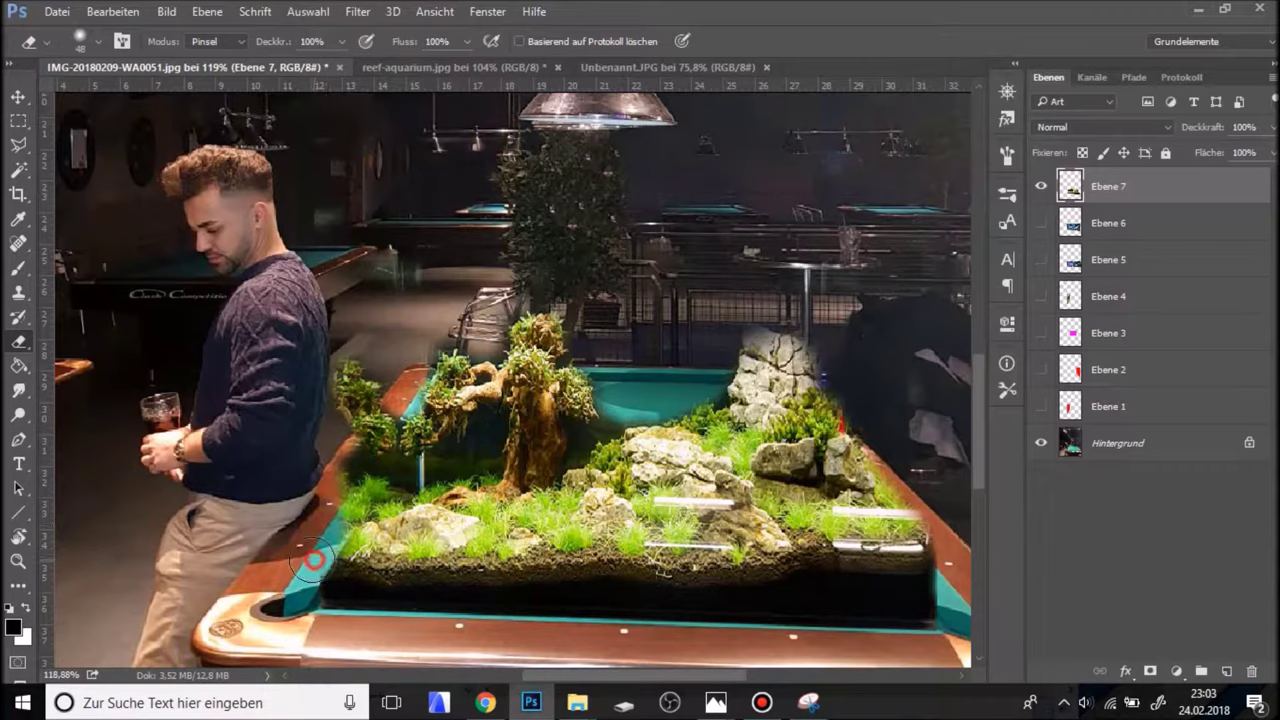
Erase the glass tube's right end and set Ebene 7 back to Sprenkeln.
scroll(195, 456, down, 1)
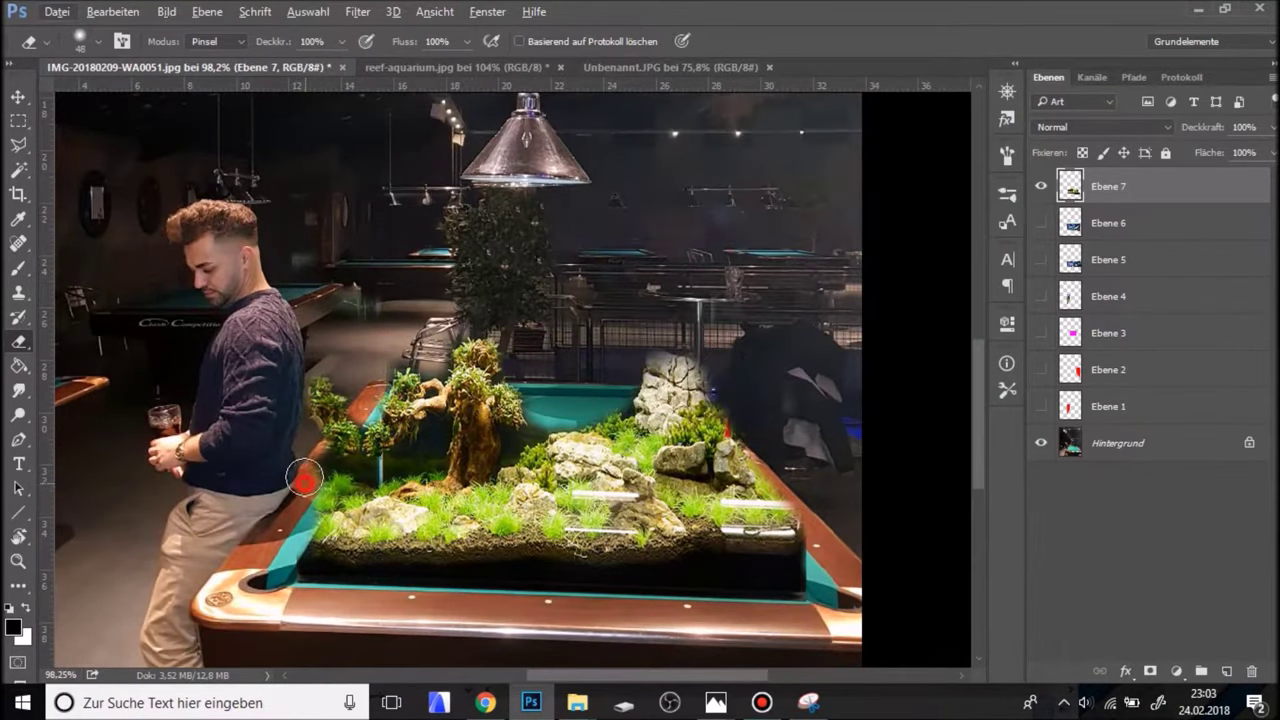
drag(808, 533, 820, 552)
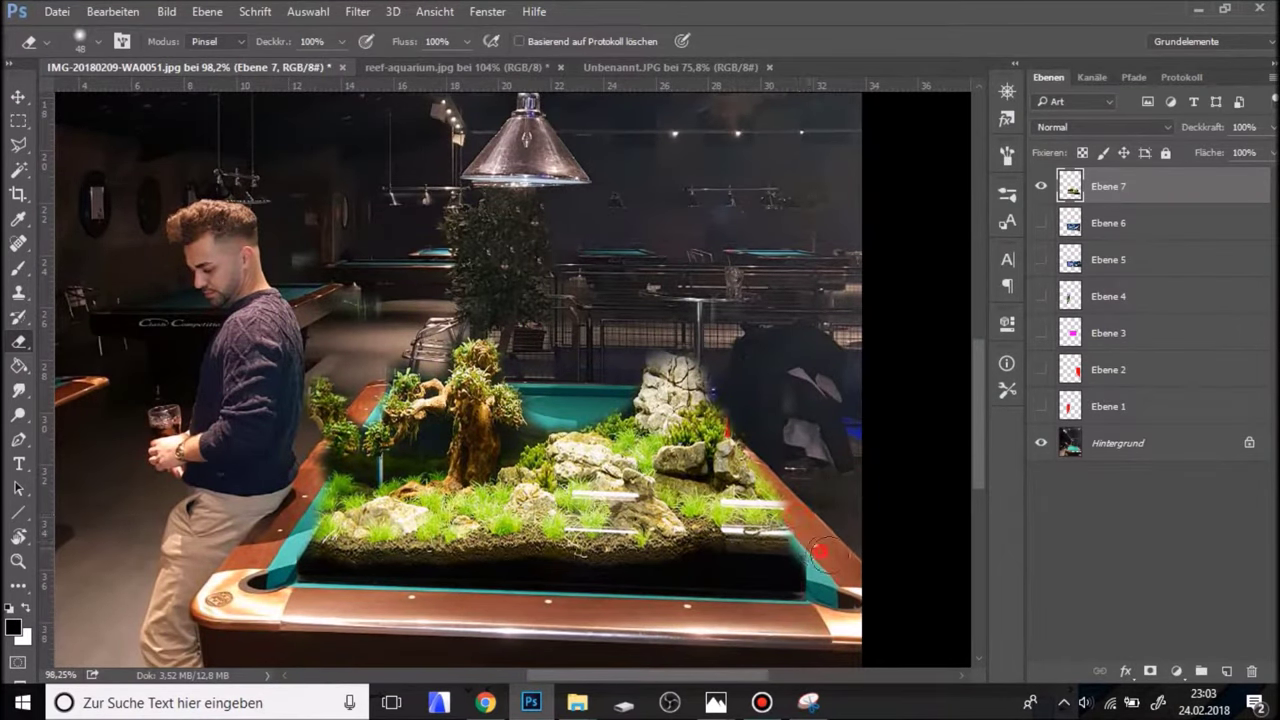
scroll(740, 510, down, 1)
drag(806, 556, 811, 587)
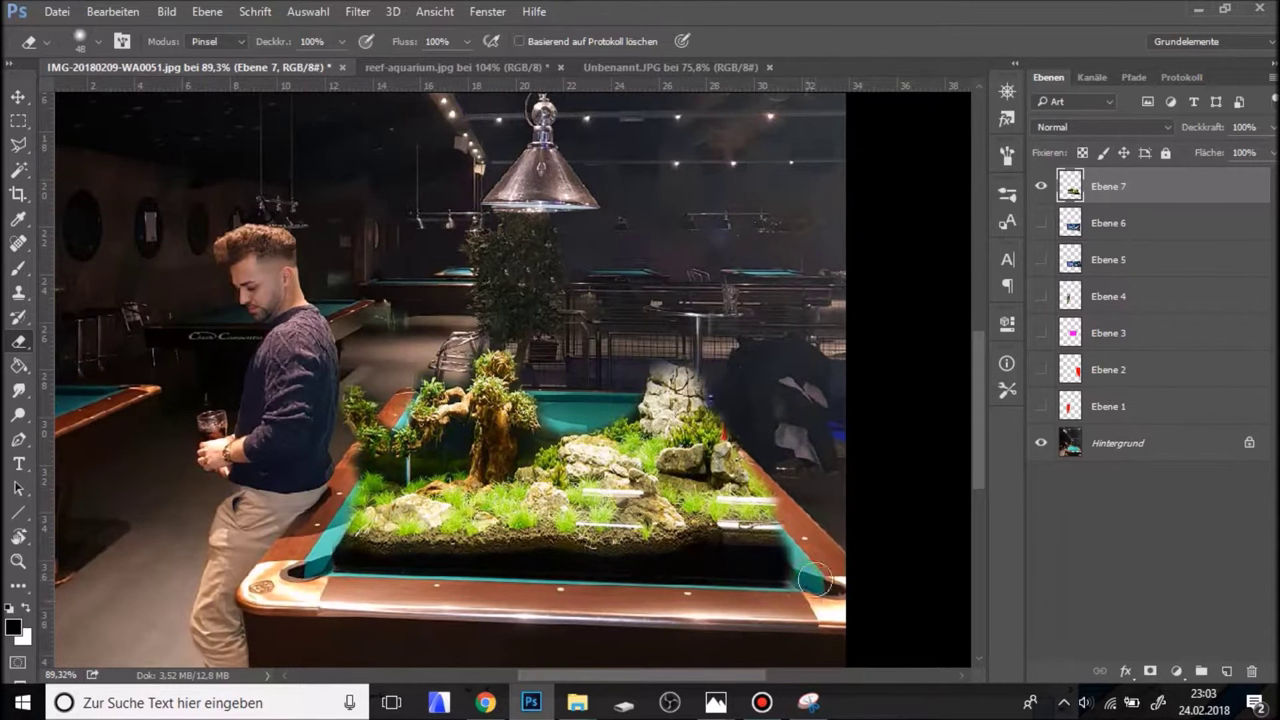
scroll(812, 560, down, 2)
scroll(380, 366, down, 3)
scroll(379, 358, down, 3)
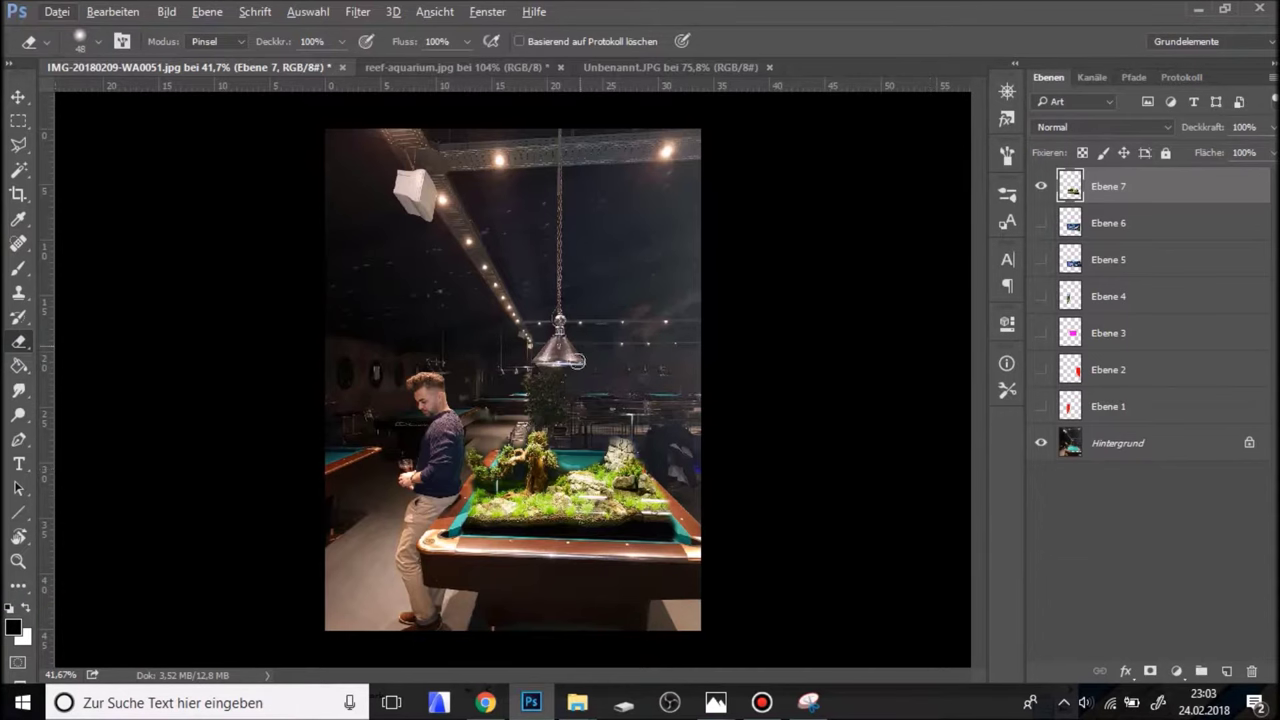
scroll(720, 491, up, 1)
scroll(726, 500, up, 3)
scroll(728, 505, up, 1)
scroll(728, 505, up, 2)
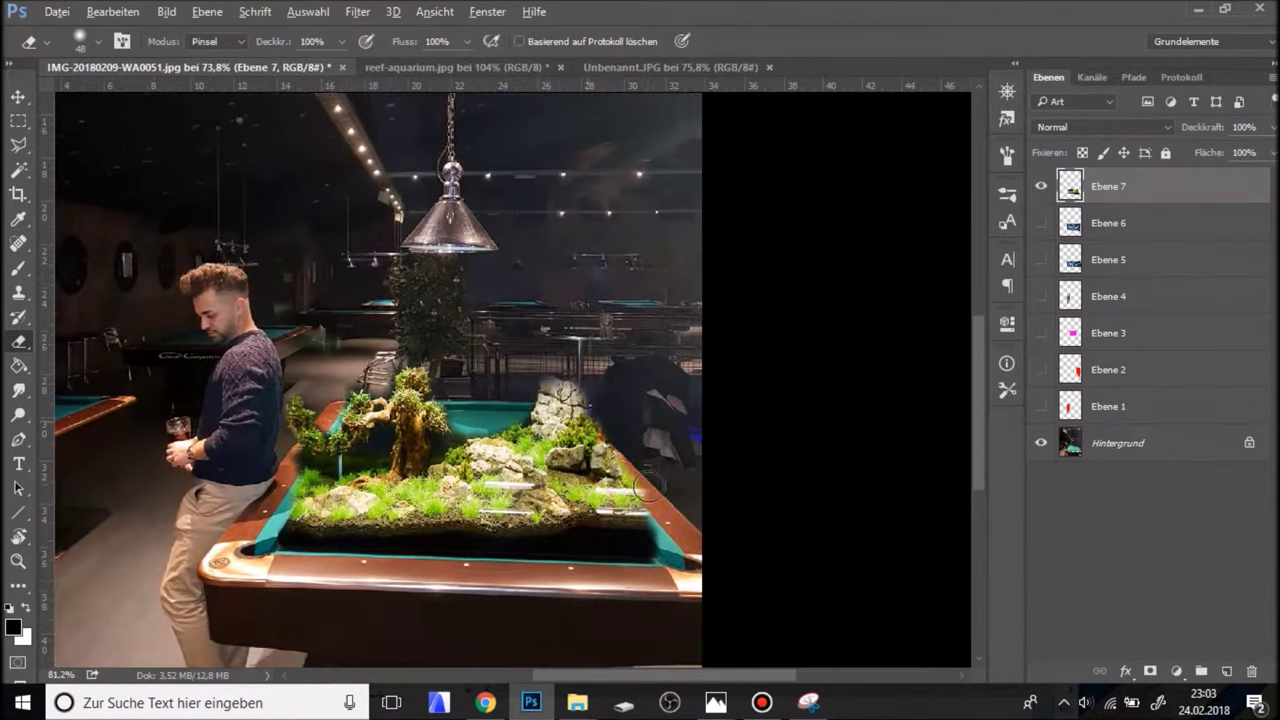
scroll(648, 488, down, 1)
scroll(533, 487, down, 1)
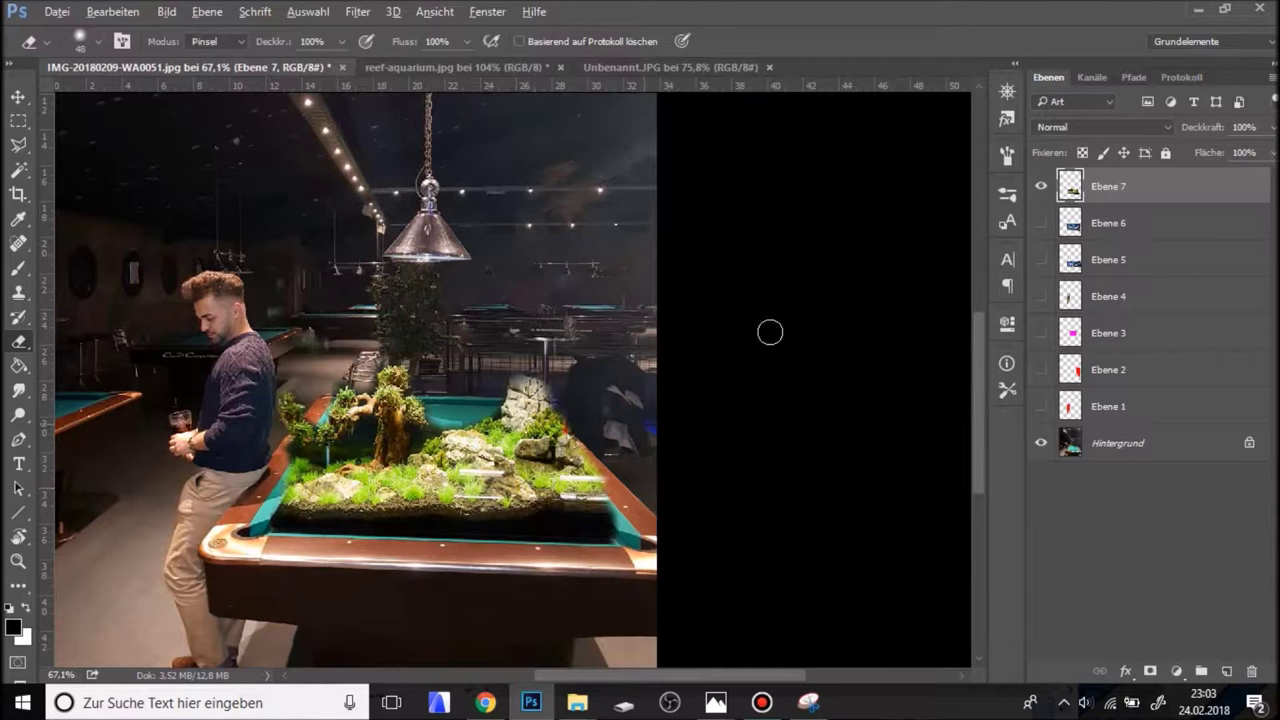
click(1051, 132)
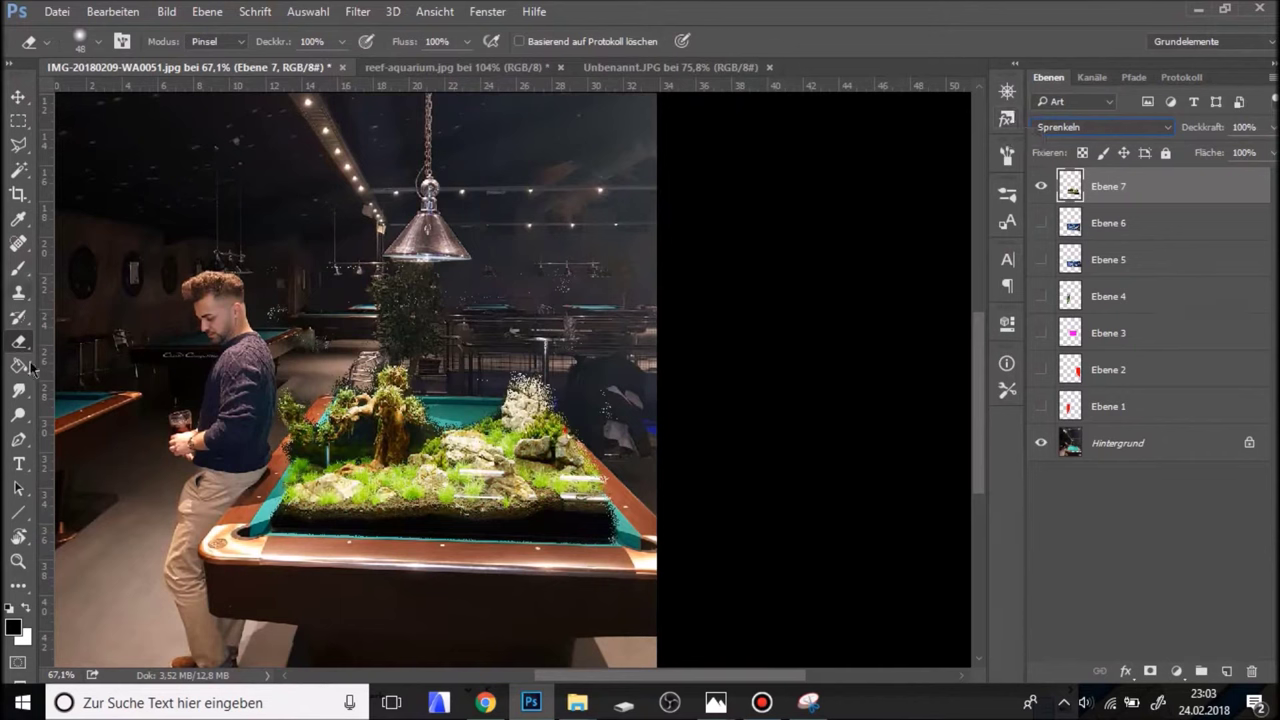
Soften the eraser, shrink it to 114 px, and erase the haze behind the aquarium.
right_click(665, 330)
drag(720, 364, 690, 358)
drag(605, 300, 655, 441)
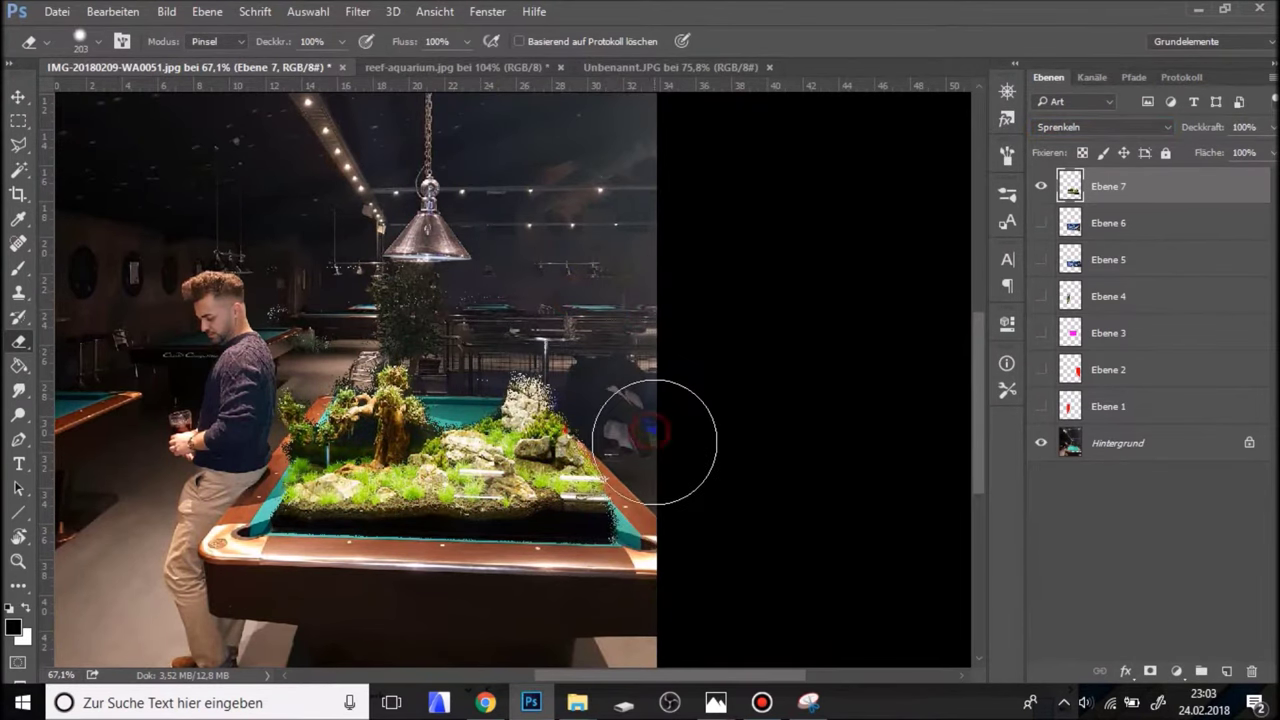
mouse_move(655, 441)
mouse_down()
mouse_move(272, 310)
mouse_move(453, 340)
mouse_up()
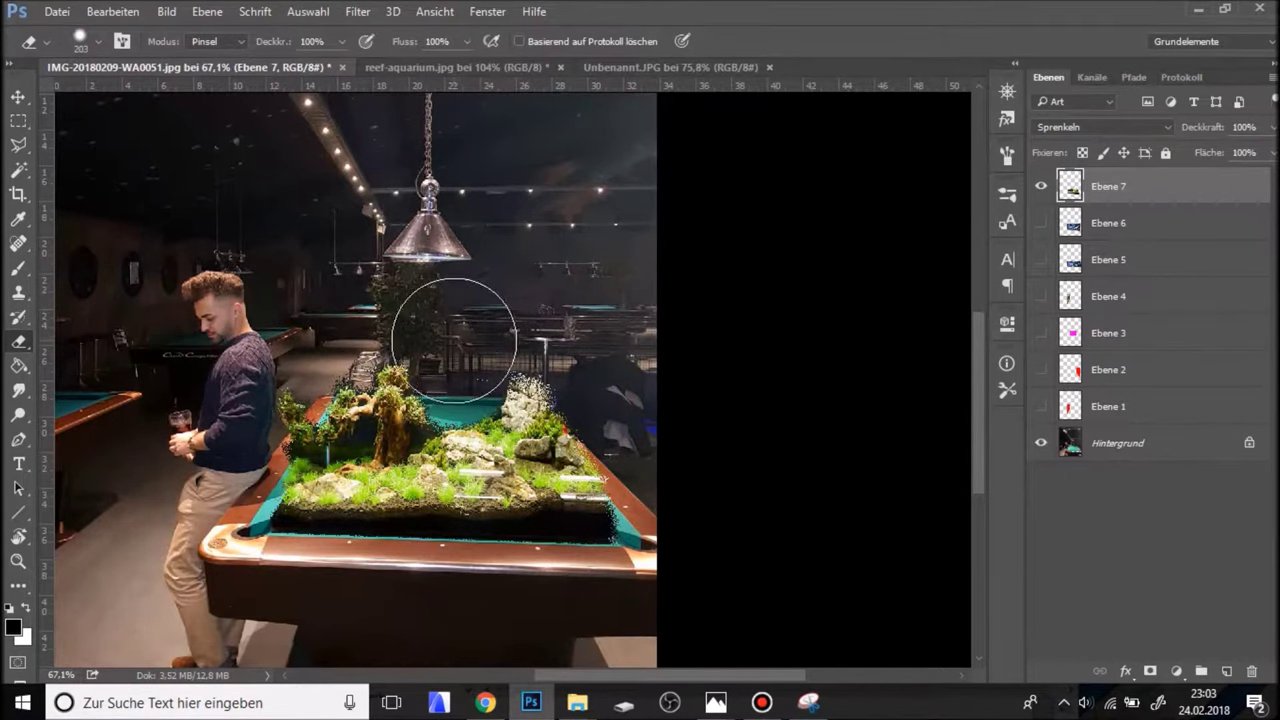
alt+right_click(455, 295)
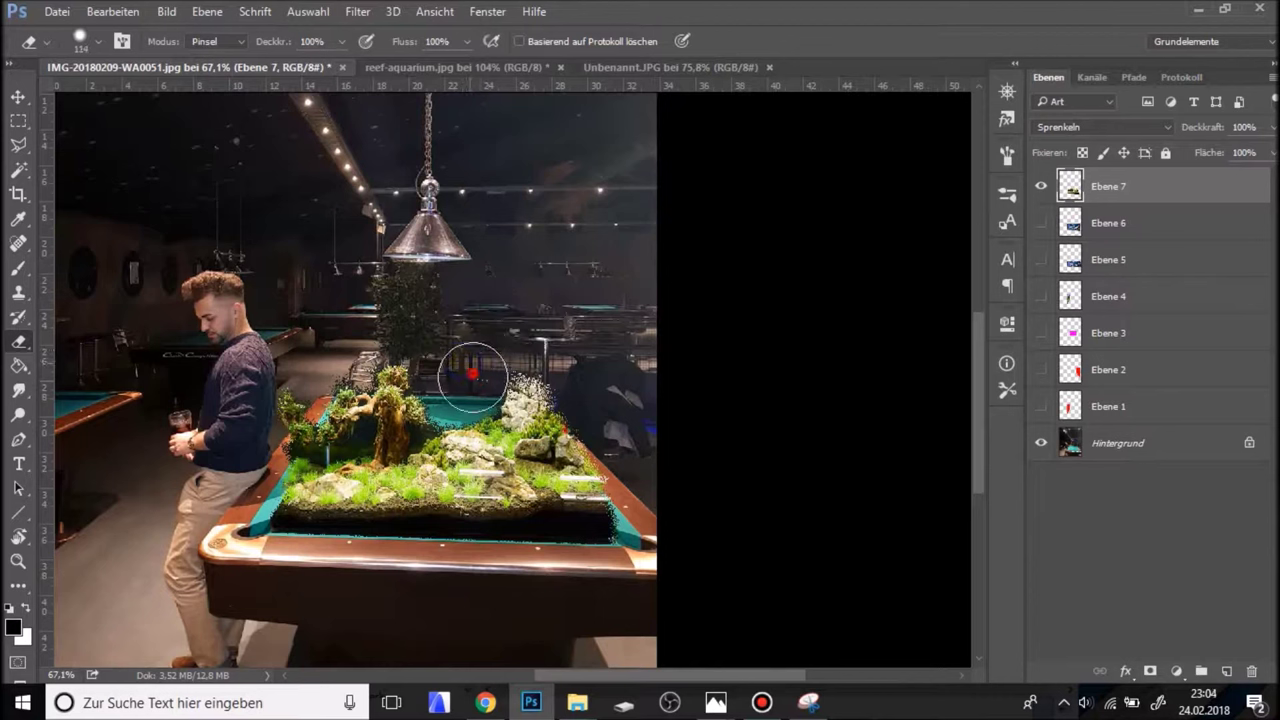
drag(466, 362, 340, 340)
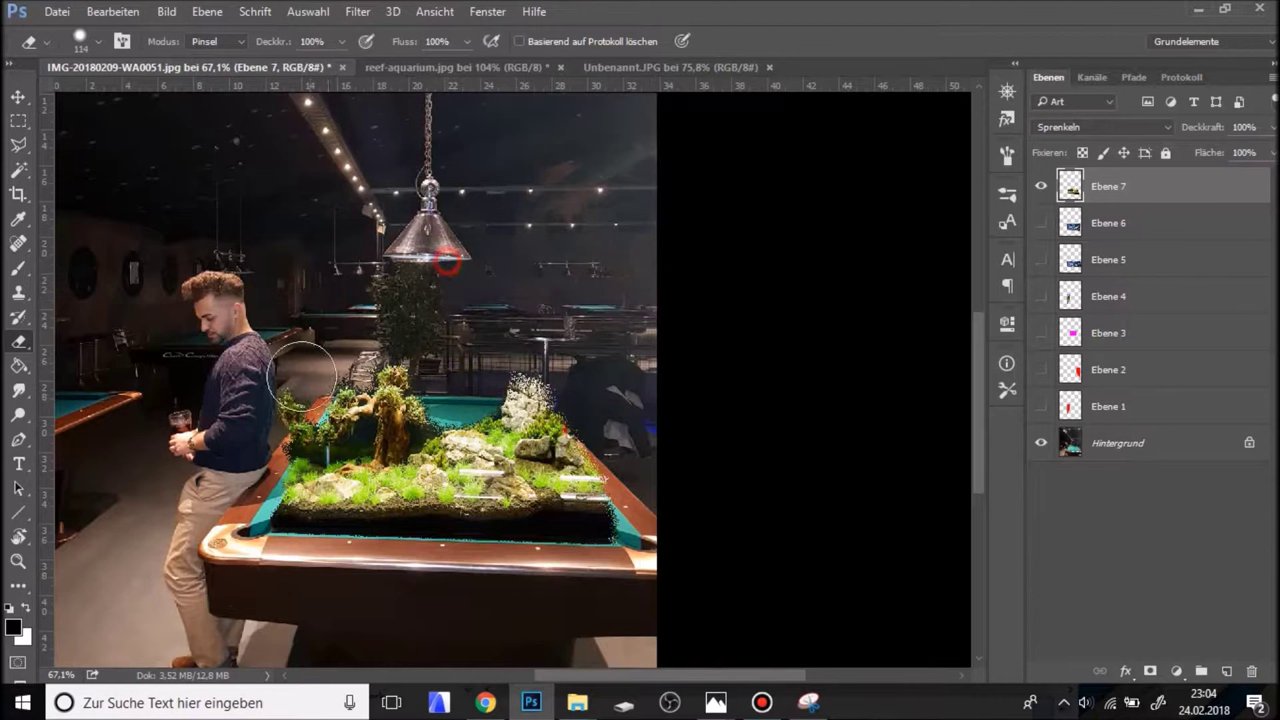
drag(250, 460, 297, 325)
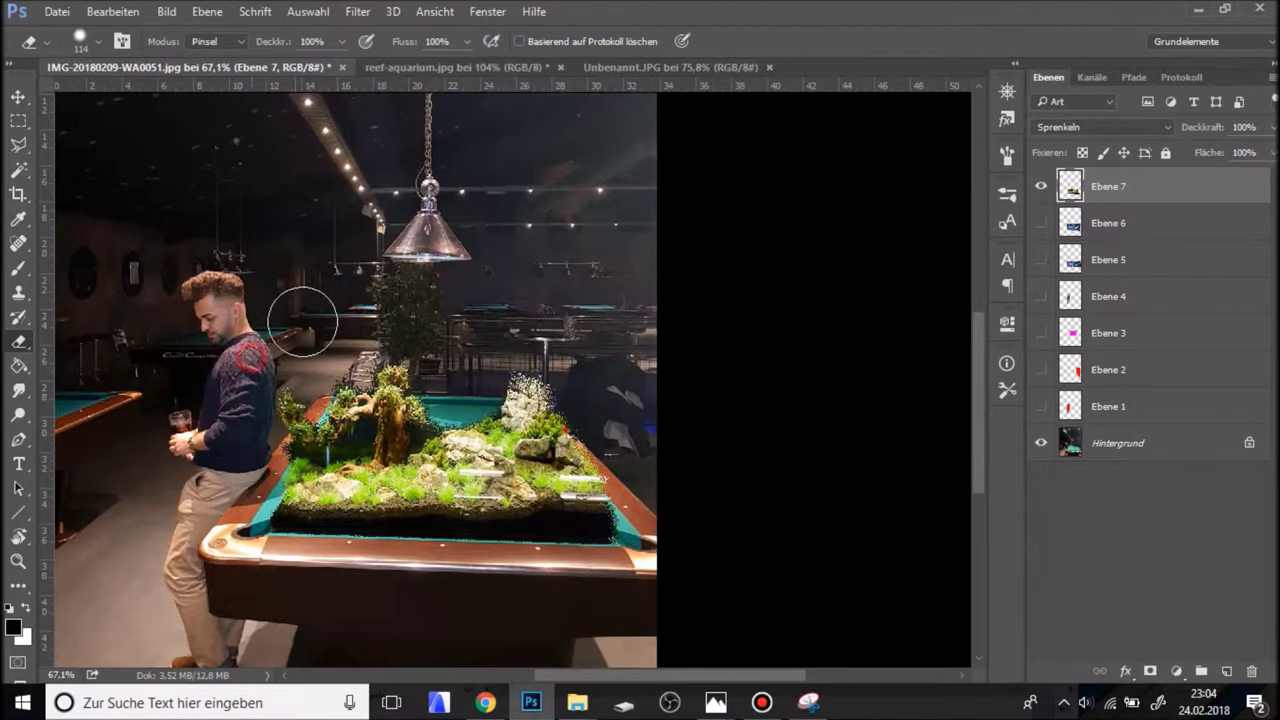
scroll(615, 575, up, 1)
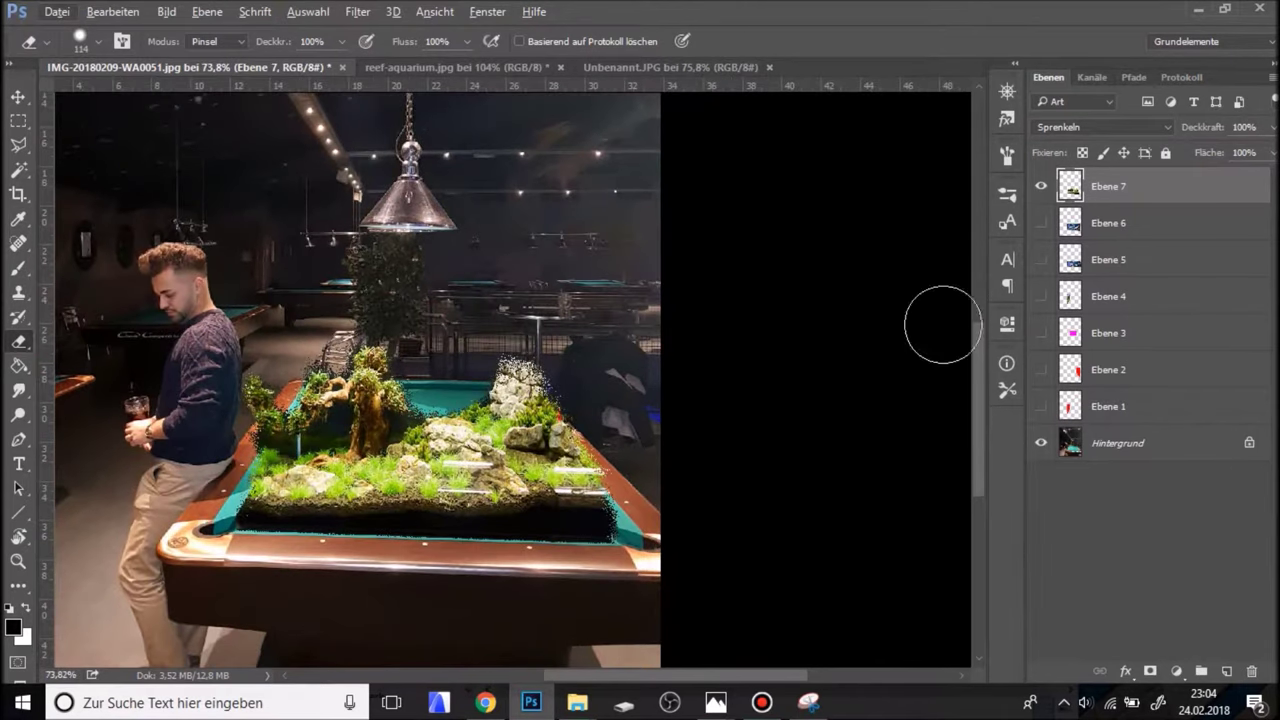
Compare blend modes like Dividieren and Farbton on Ebene 7, ending back on Normal.
click(1042, 128)
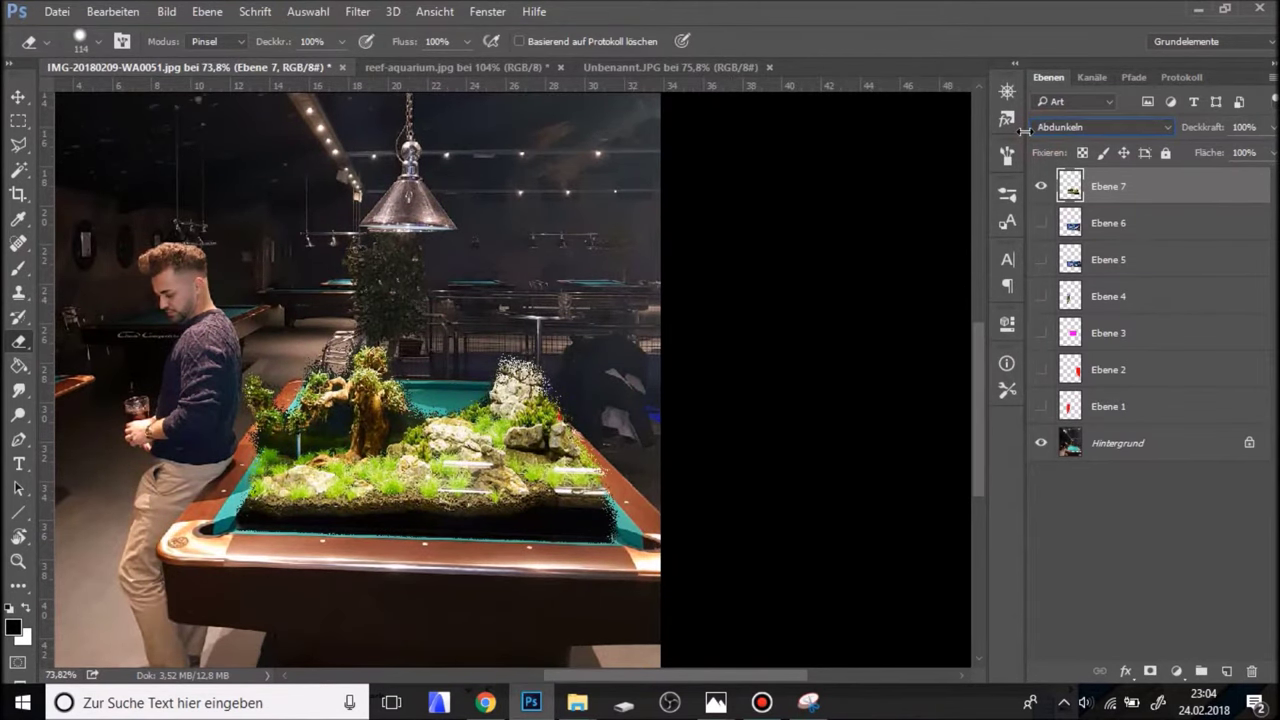
key(Down)
key(Down)
key(Down)
key(Down)
key(Down)
key(Down)
key(Down)
key(Down)
key(Down)
key(Down)
key(Down)
key(Down)
key(Down)
key(Down)
key(Down)
key(Down)
key(Down)
key(Down)
key(Down)
key(Down)
key(Down)
key(Down)
key(Down)
key(Down)
key(Down)
key(Down)
key(Up)
key(Up)
key(Up)
key(Up)
key(Up)
key(Up)
key(Up)
key(Up)
key(Up)
key(Up)
key(Up)
key(Up)
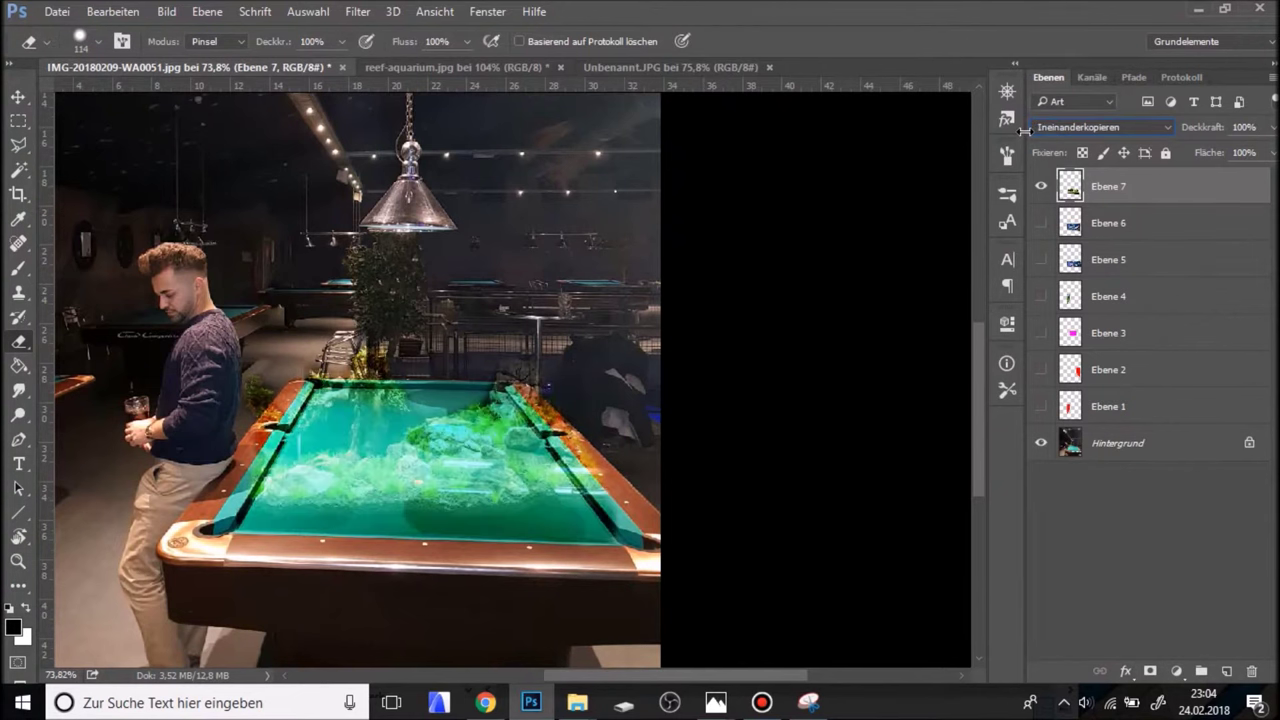
key(Up)
key(Up)
key(Up)
key(Up)
key(Up)
key(Up)
key(Up)
key(Up)
key(Up)
key(Up)
key(Up)
key(Up)
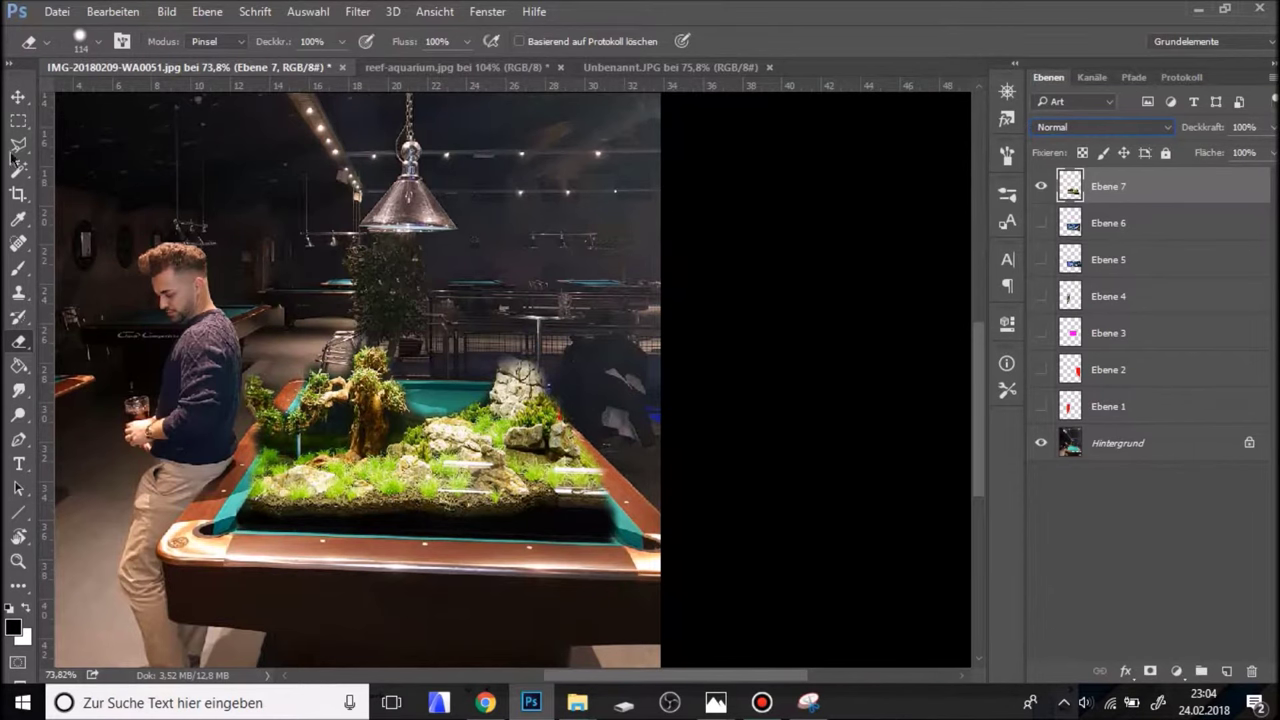
click(20, 117)
Zoom in on the table's right rail and erase the aquarium overhanging it.
scroll(520, 257, up, 1)
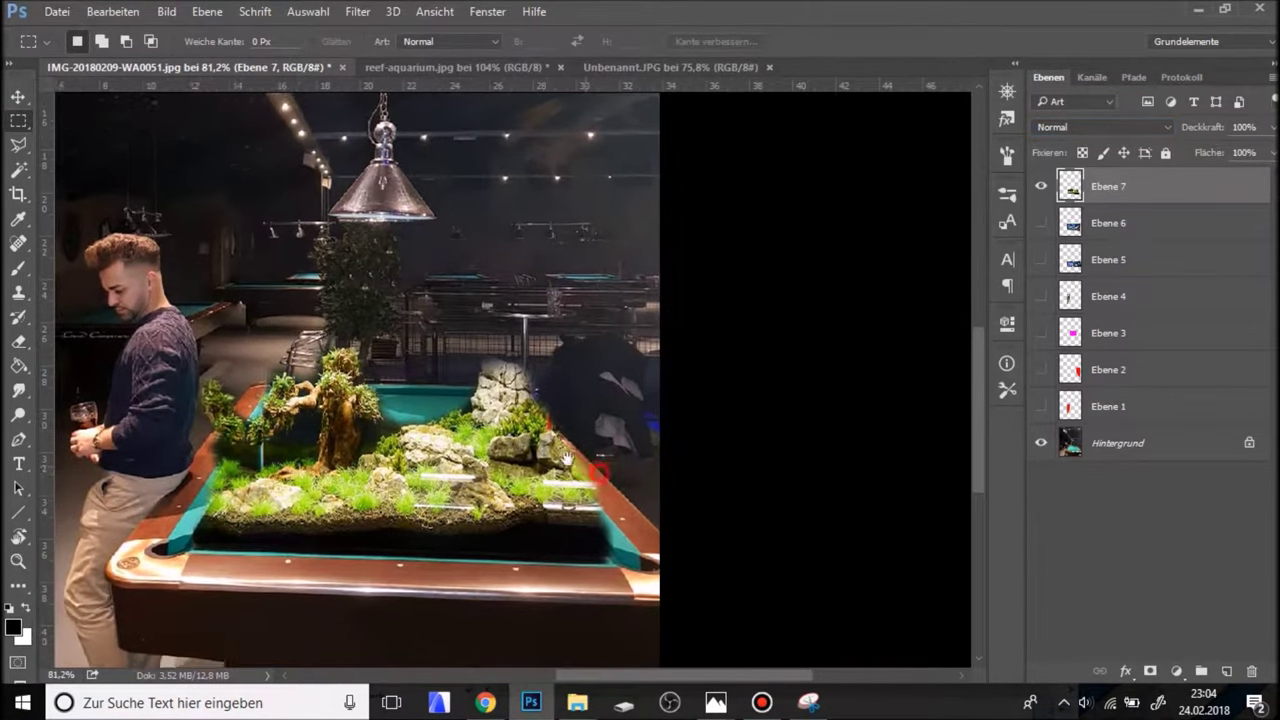
scroll(567, 453, up, 2)
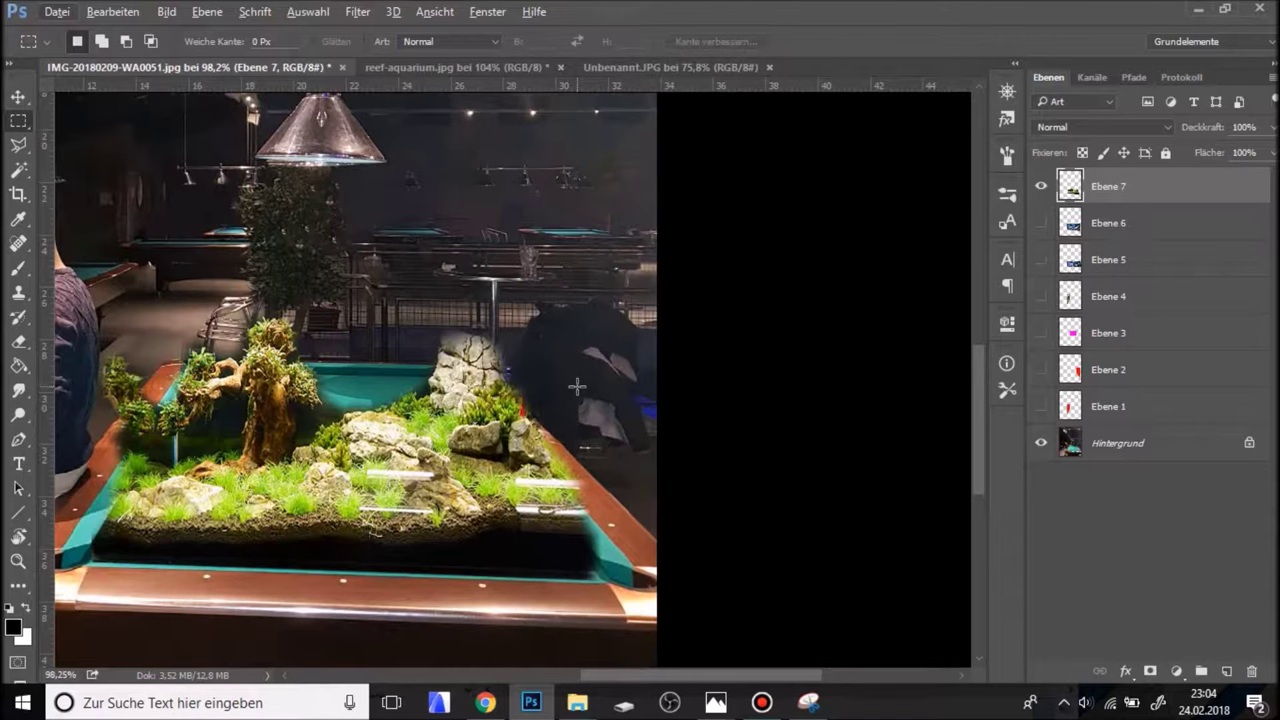
scroll(572, 391, down, 2)
scroll(620, 410, down, 1)
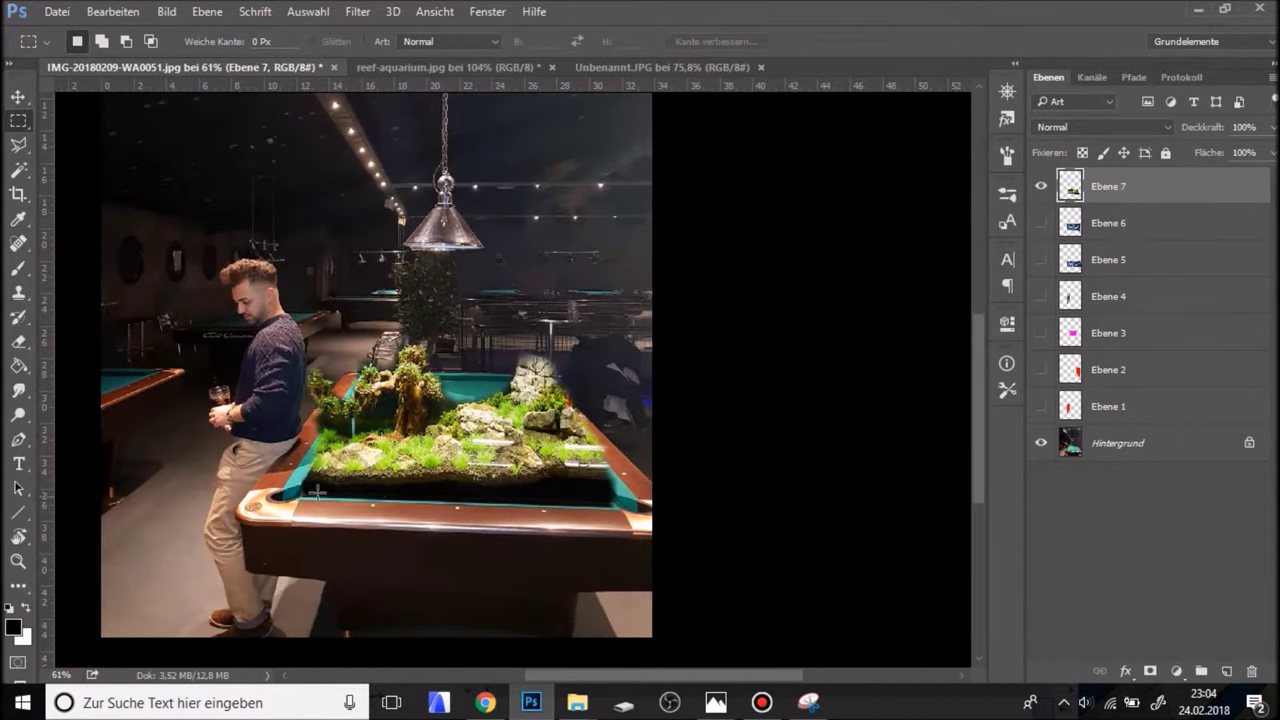
scroll(630, 504, up, 1)
scroll(635, 500, up, 1)
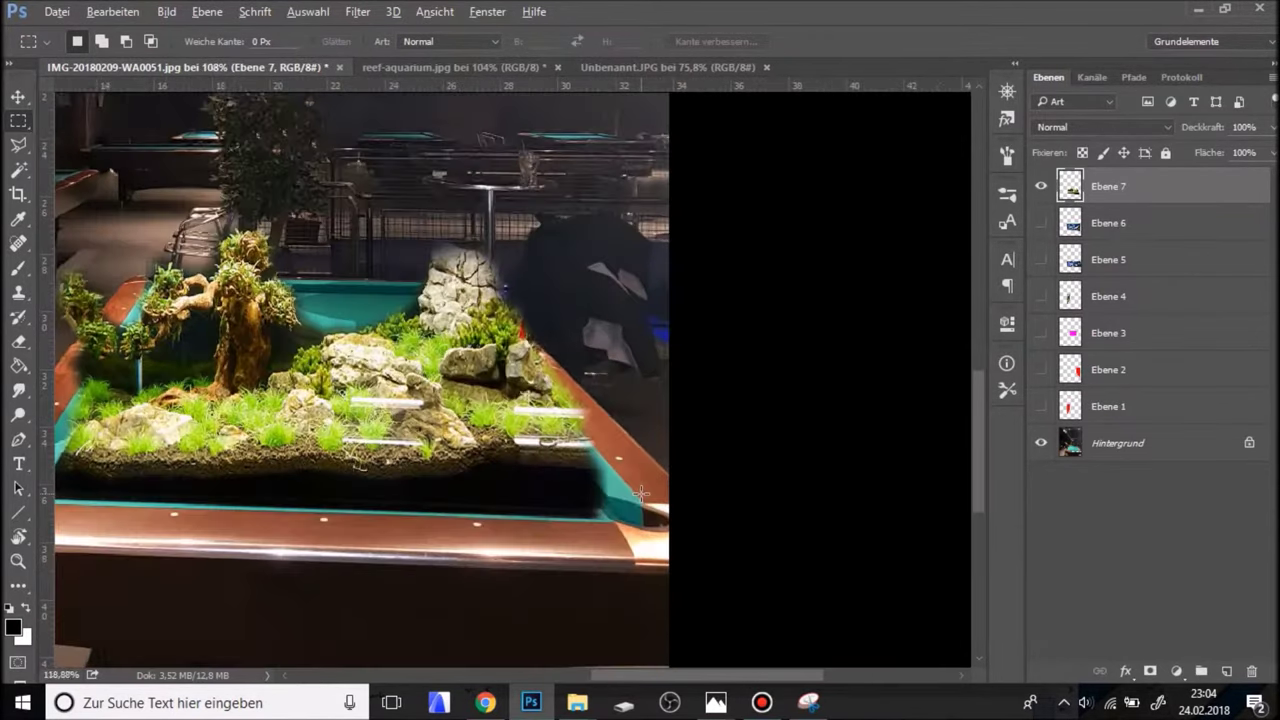
scroll(637, 490, up, 1)
scroll(637, 503, up, 1)
scroll(637, 503, down, 1)
scroll(600, 500, down, 2)
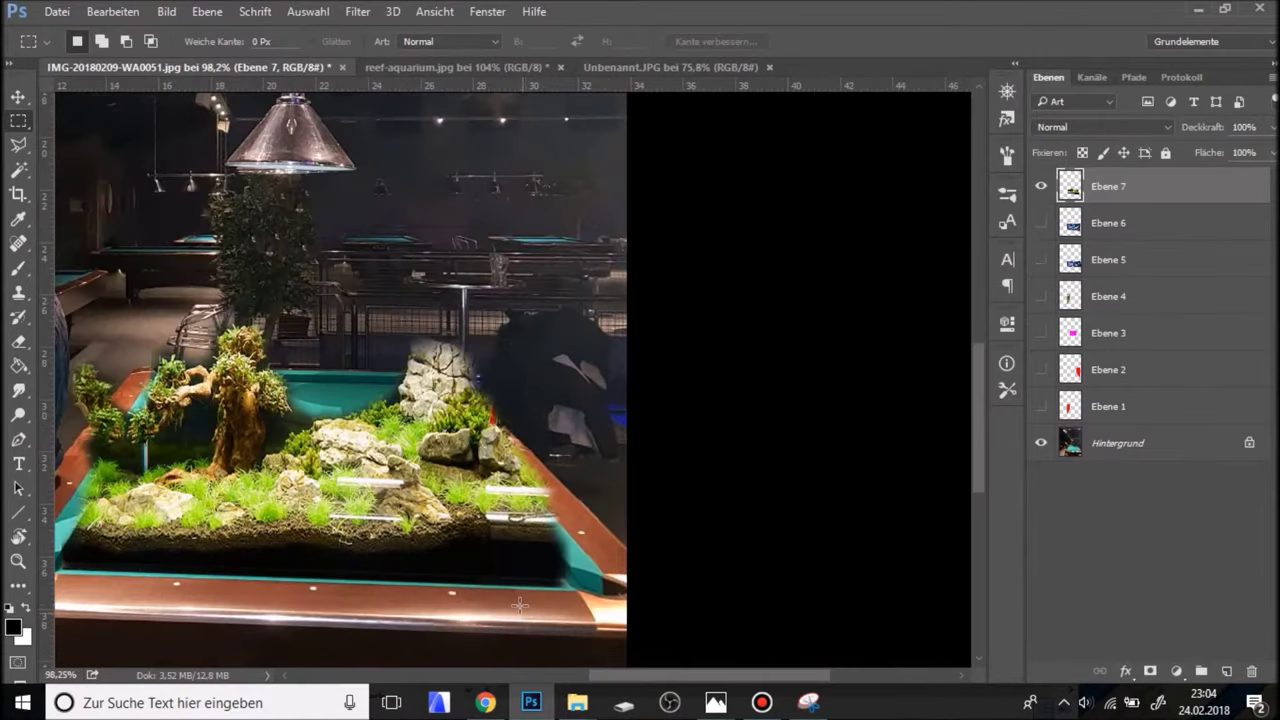
scroll(560, 495, down, 1)
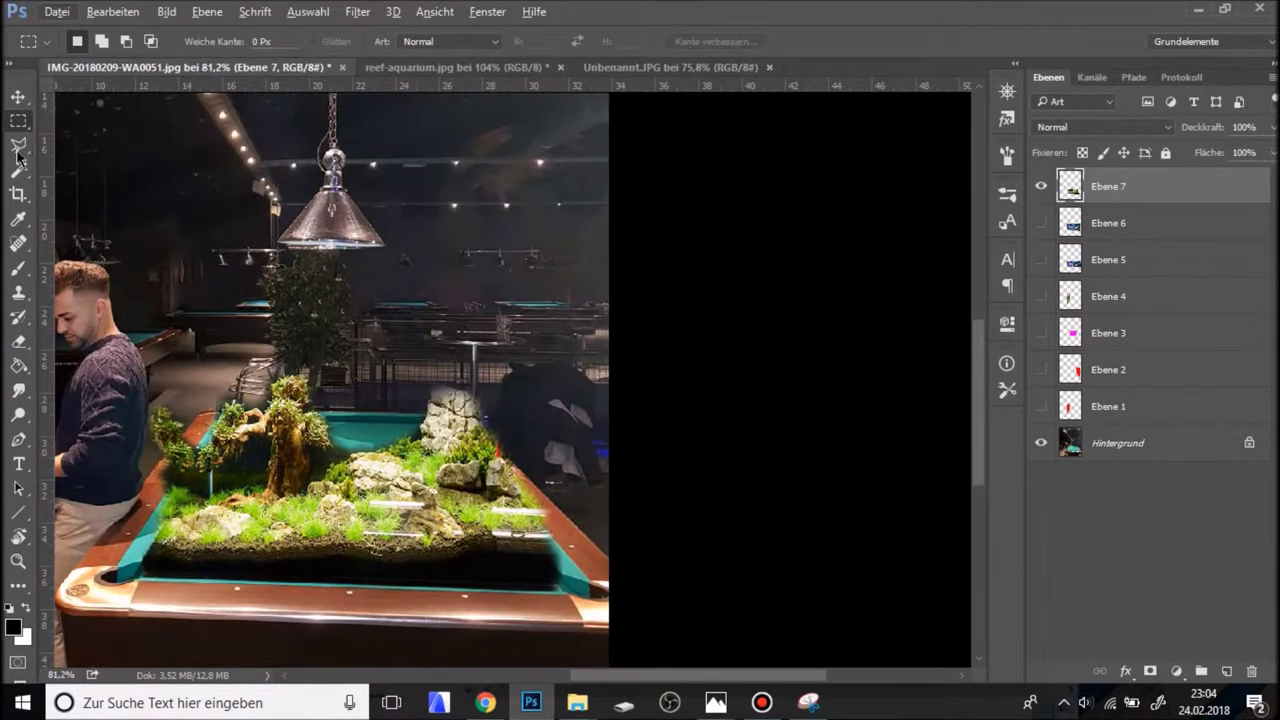
click(18, 96)
scroll(495, 355, up, 1)
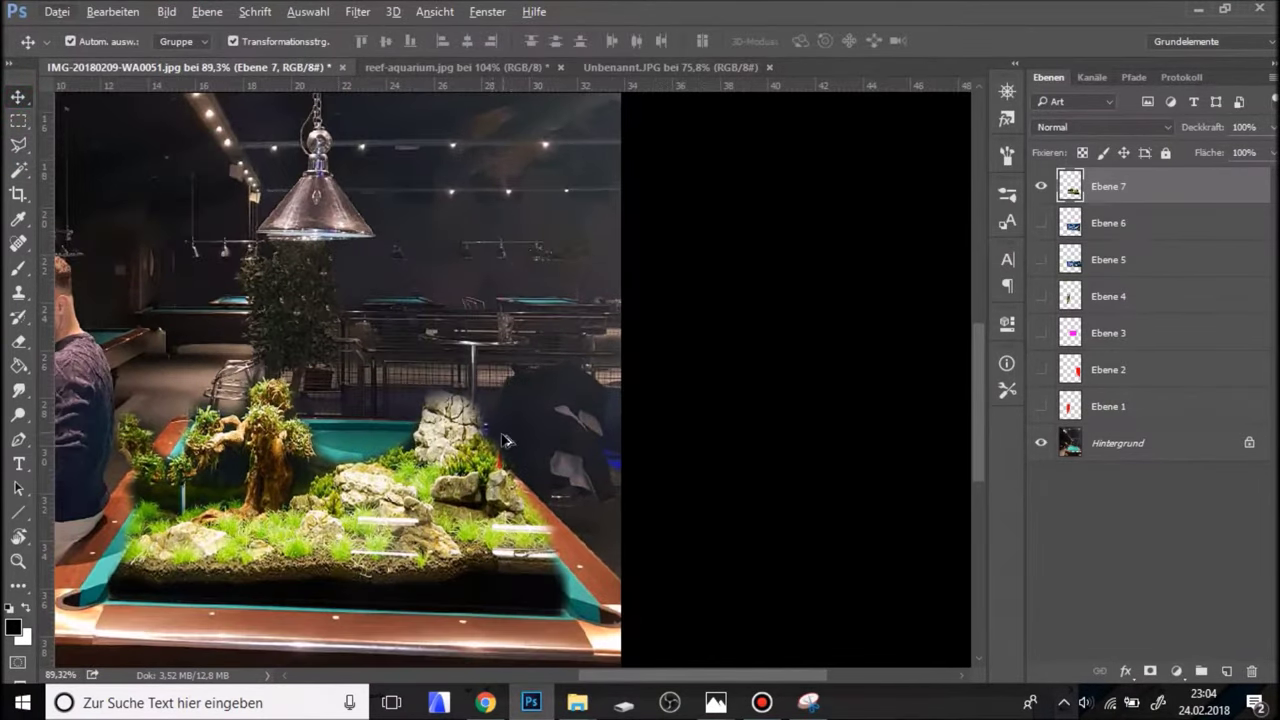
scroll(500, 455, down, 1)
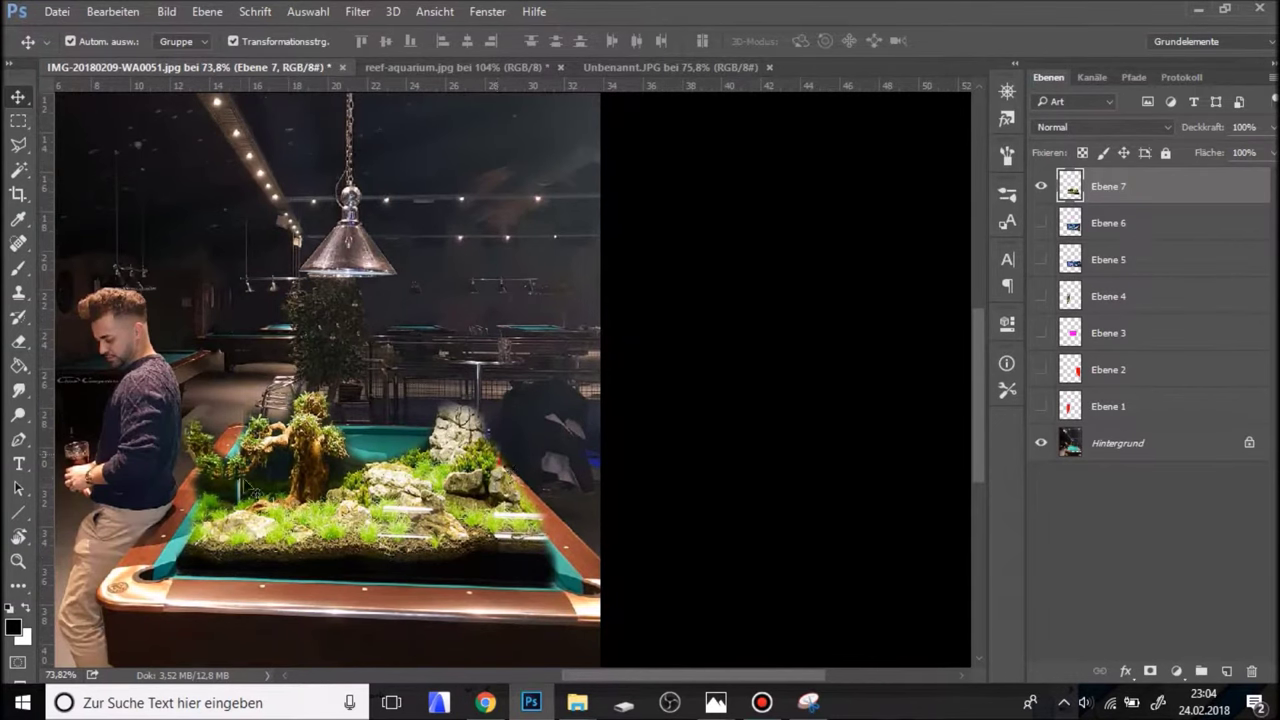
click(18, 341)
scroll(611, 503, up, 1)
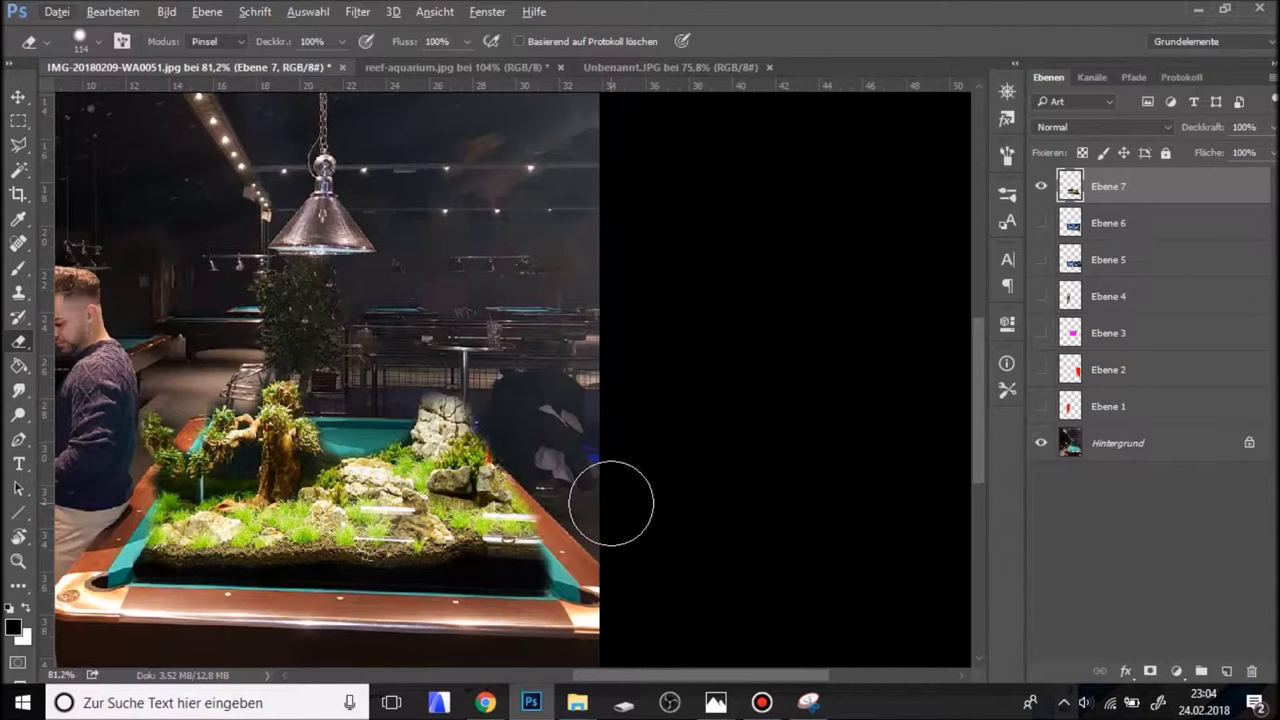
drag(588, 531, 583, 537)
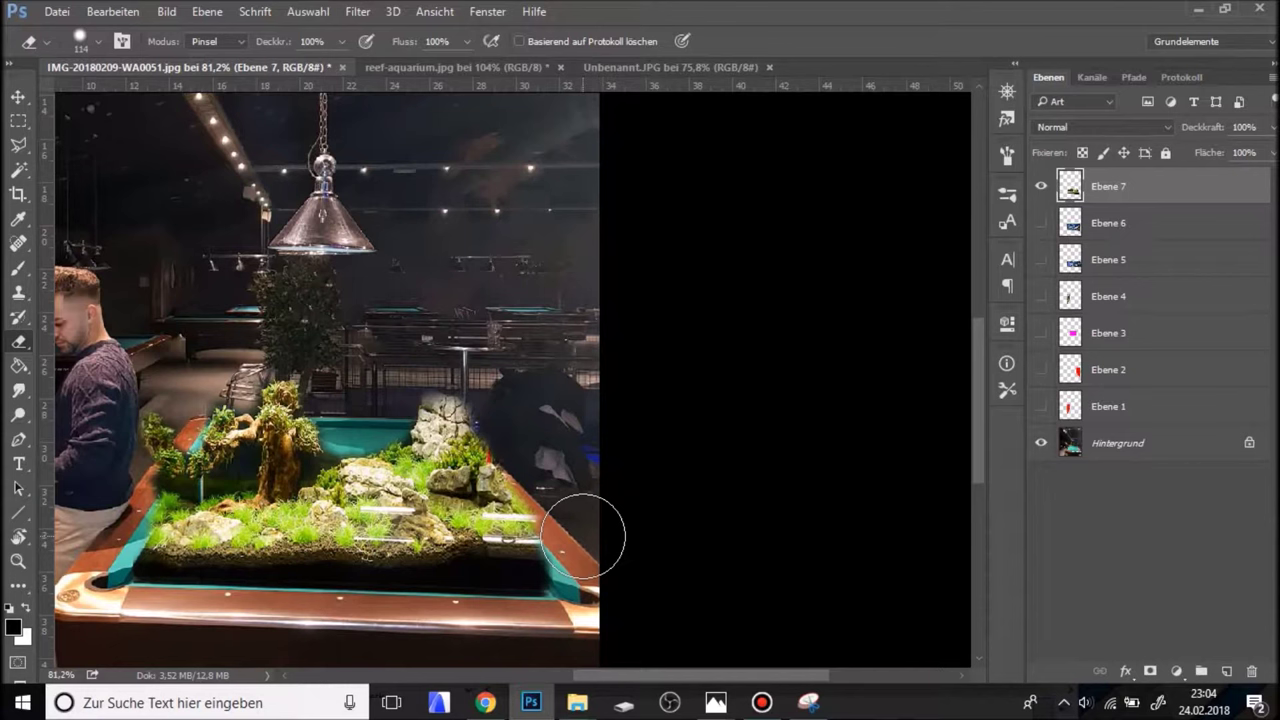
click(583, 537)
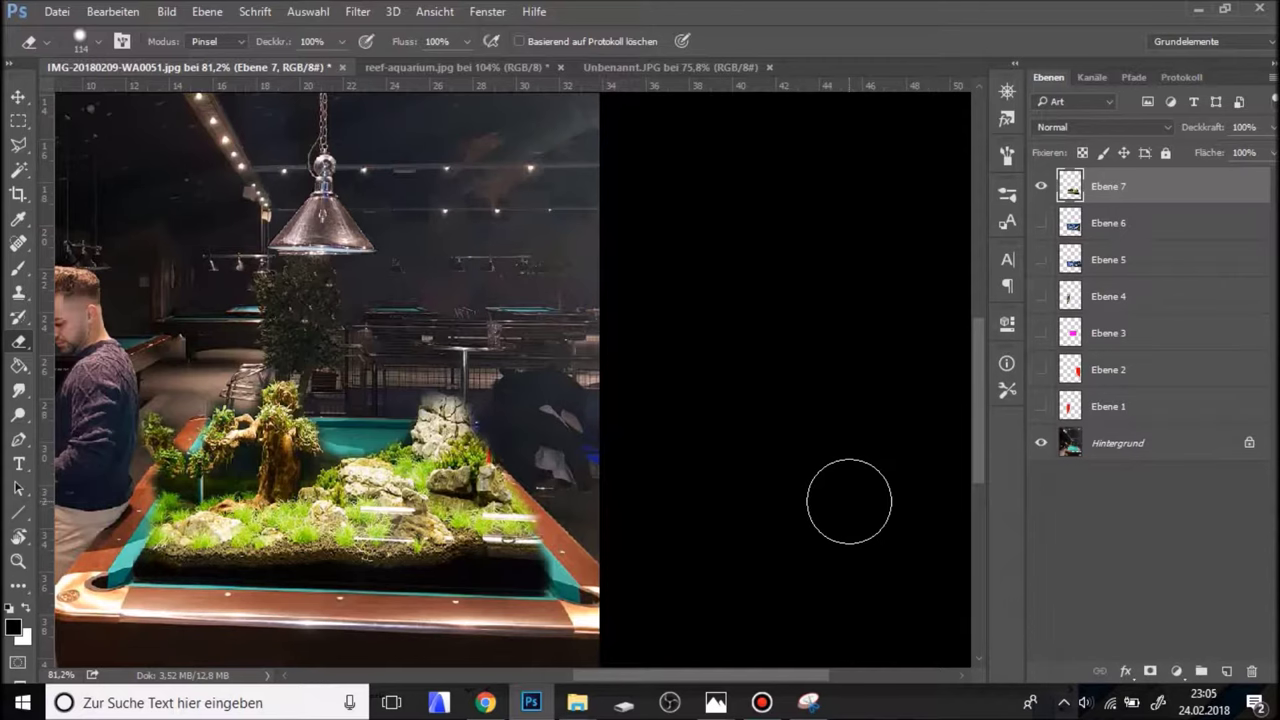
Show the guides over the image and deselect the Ebene 7 layer.
key(ctrl+semicolon)
scroll(829, 501, down, 1)
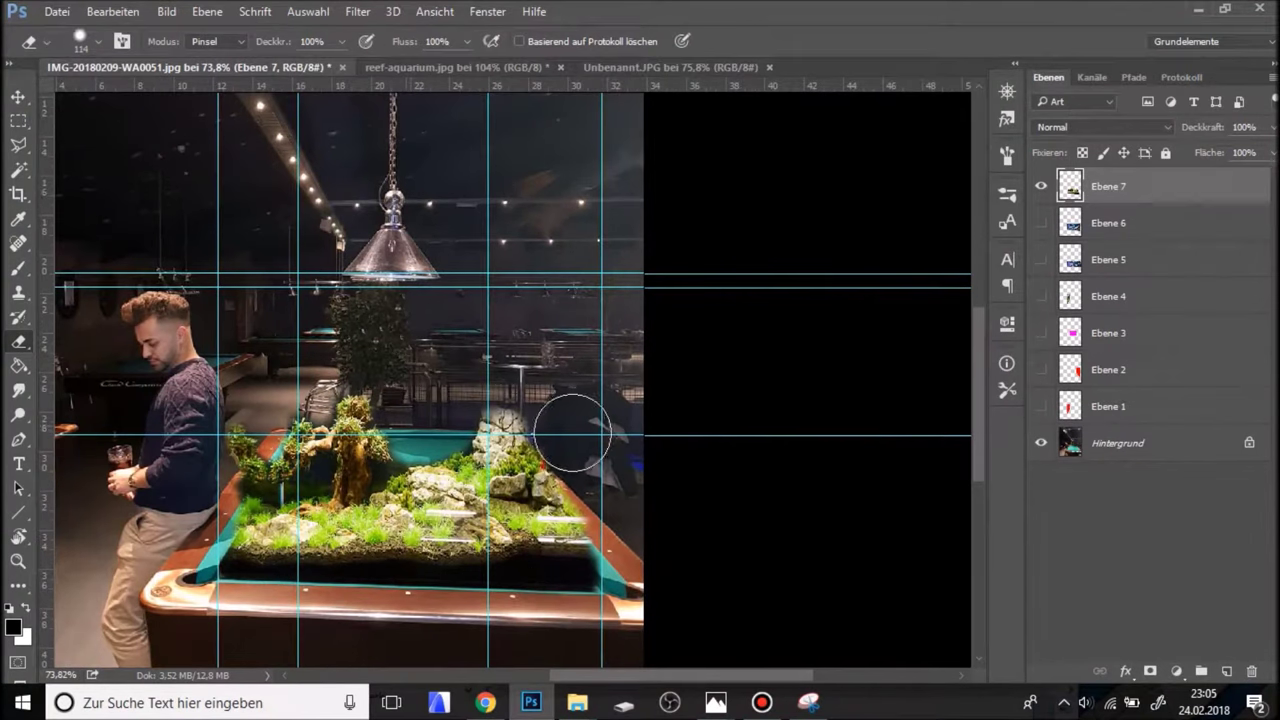
key(b)
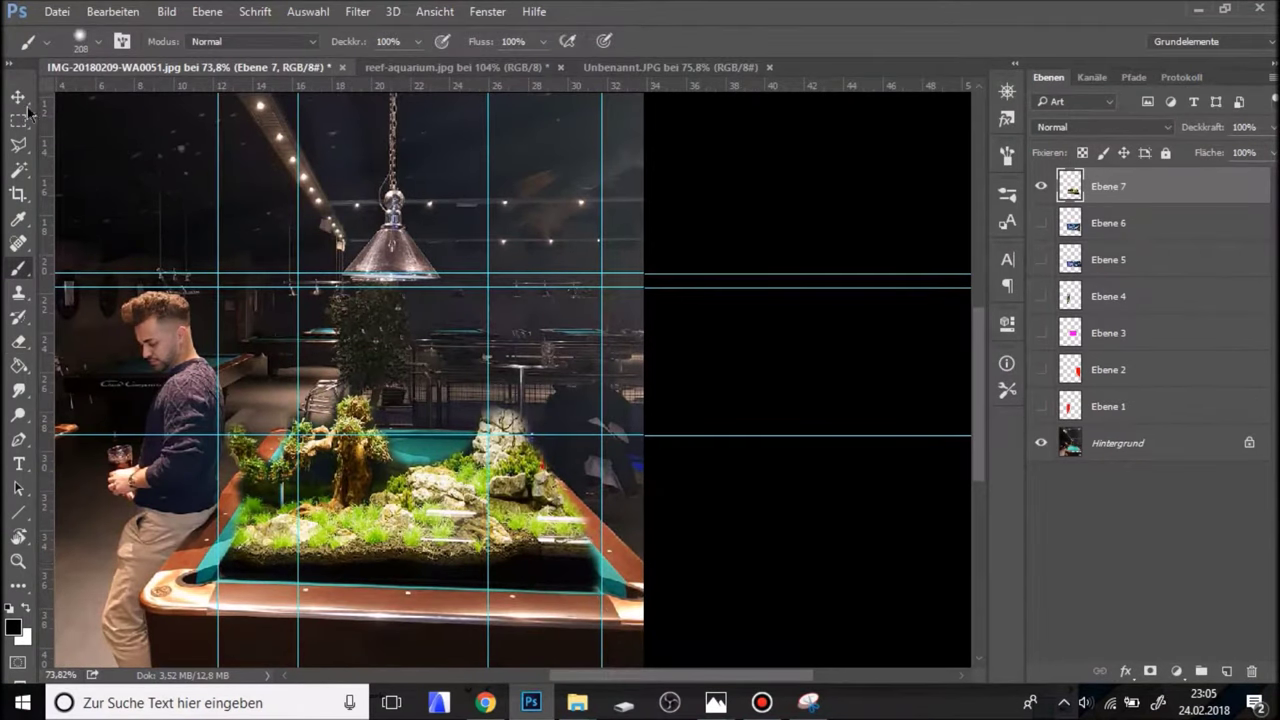
click(18, 97)
click(688, 600)
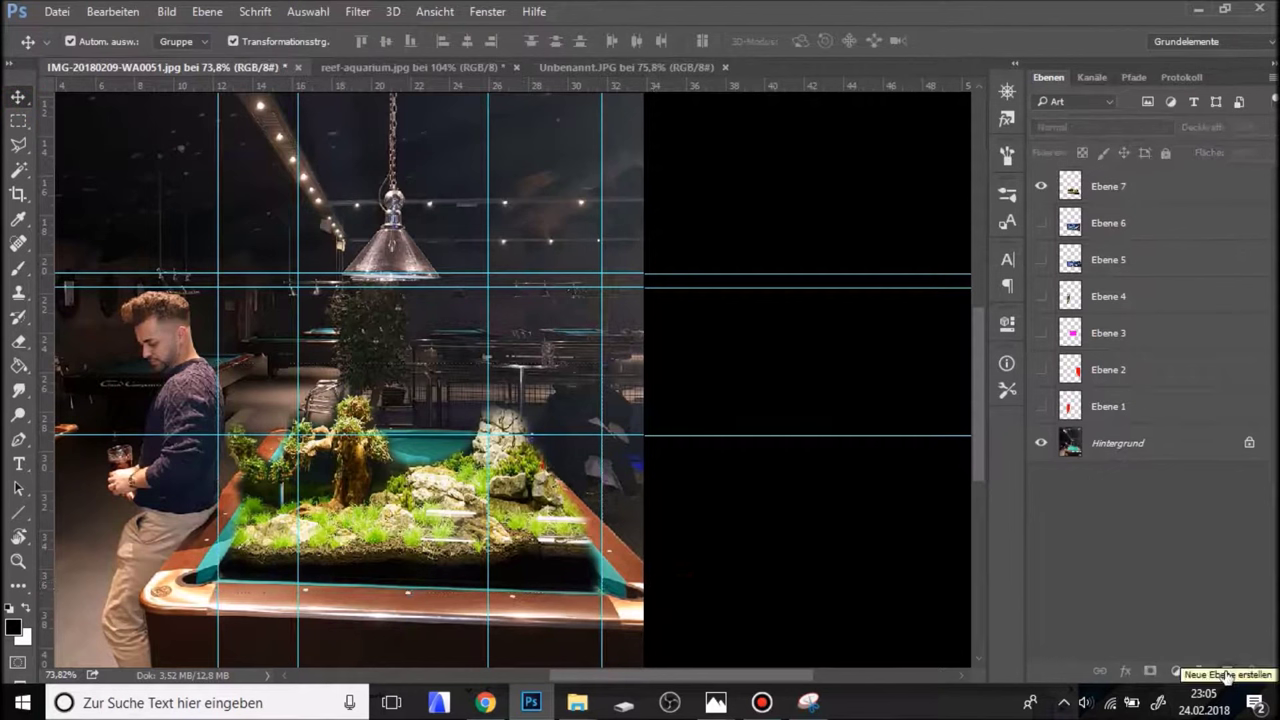
Pick the Line tool and make ff0000 red the foreground colour.
click(22, 513)
click(15, 632)
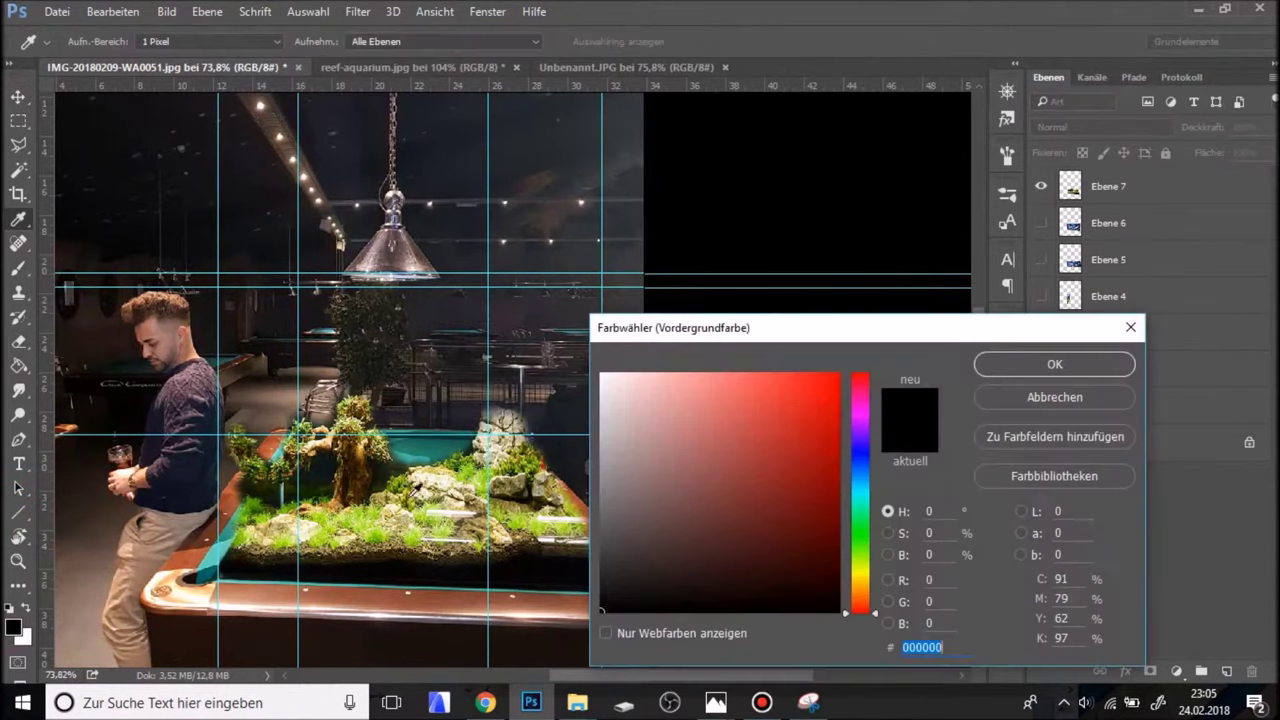
text(ff0000)
click(1053, 367)
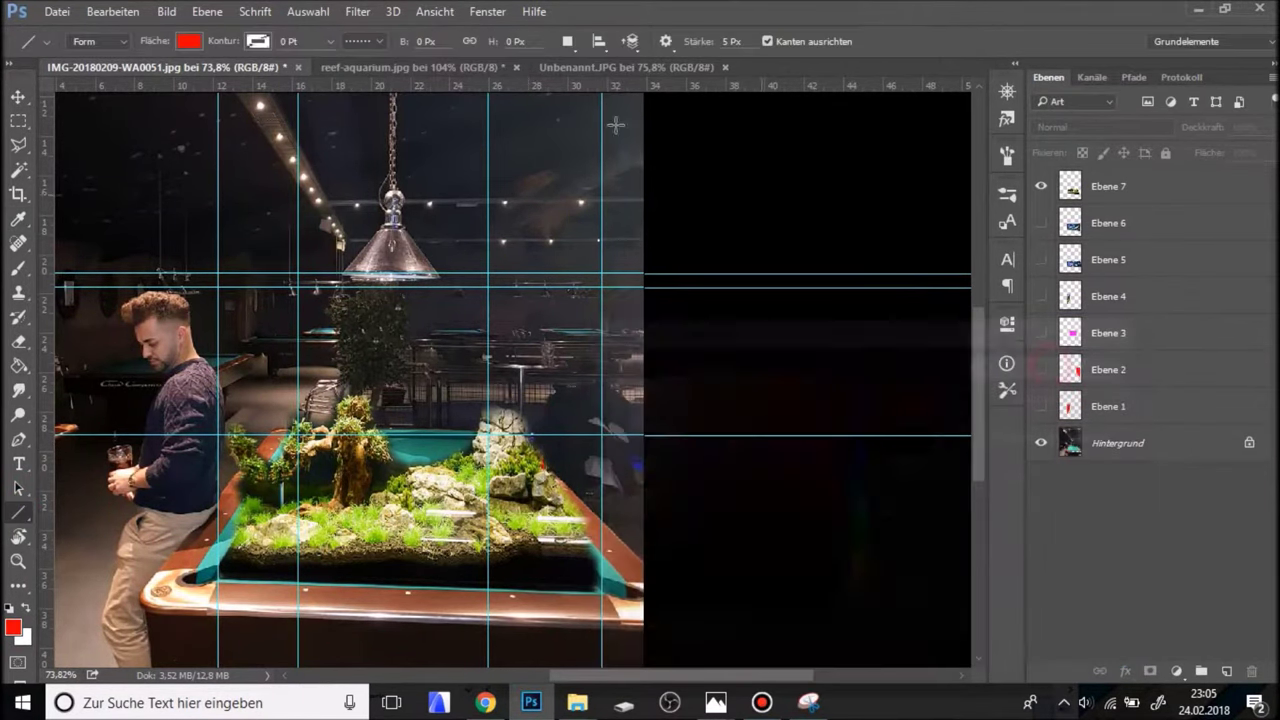
drag(550, 146, 468, 345)
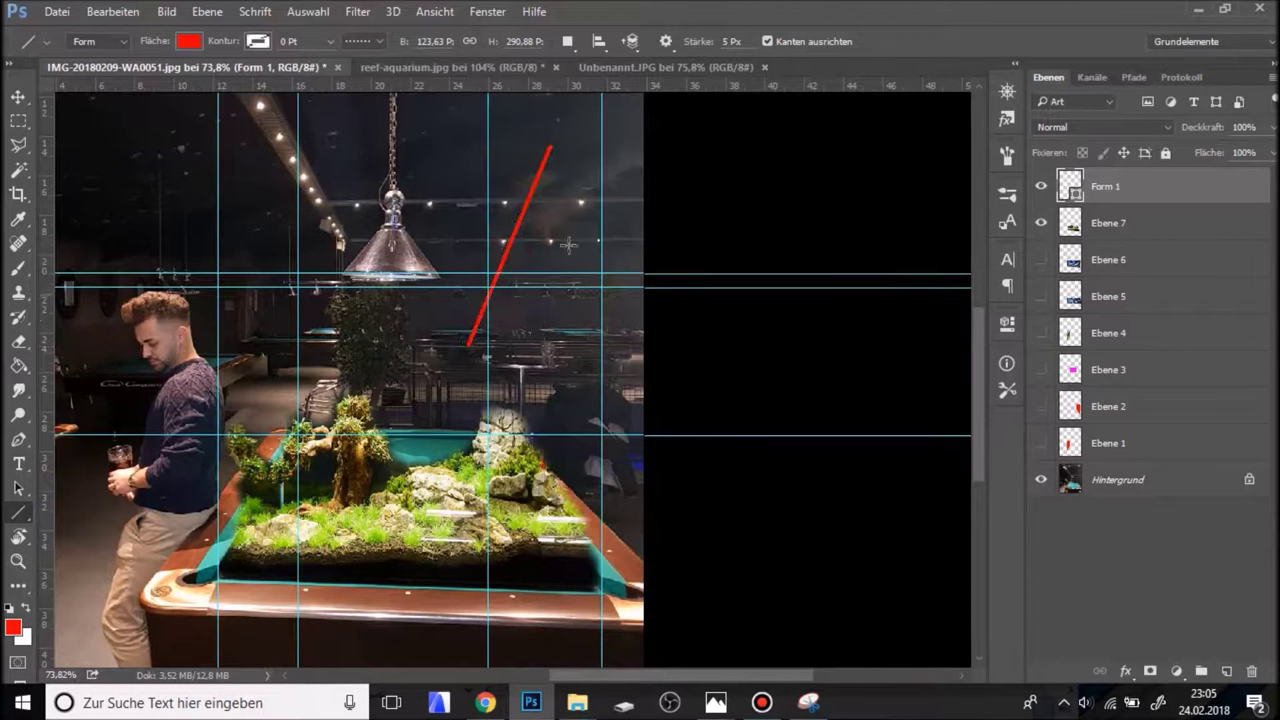
key(ctrl+z)
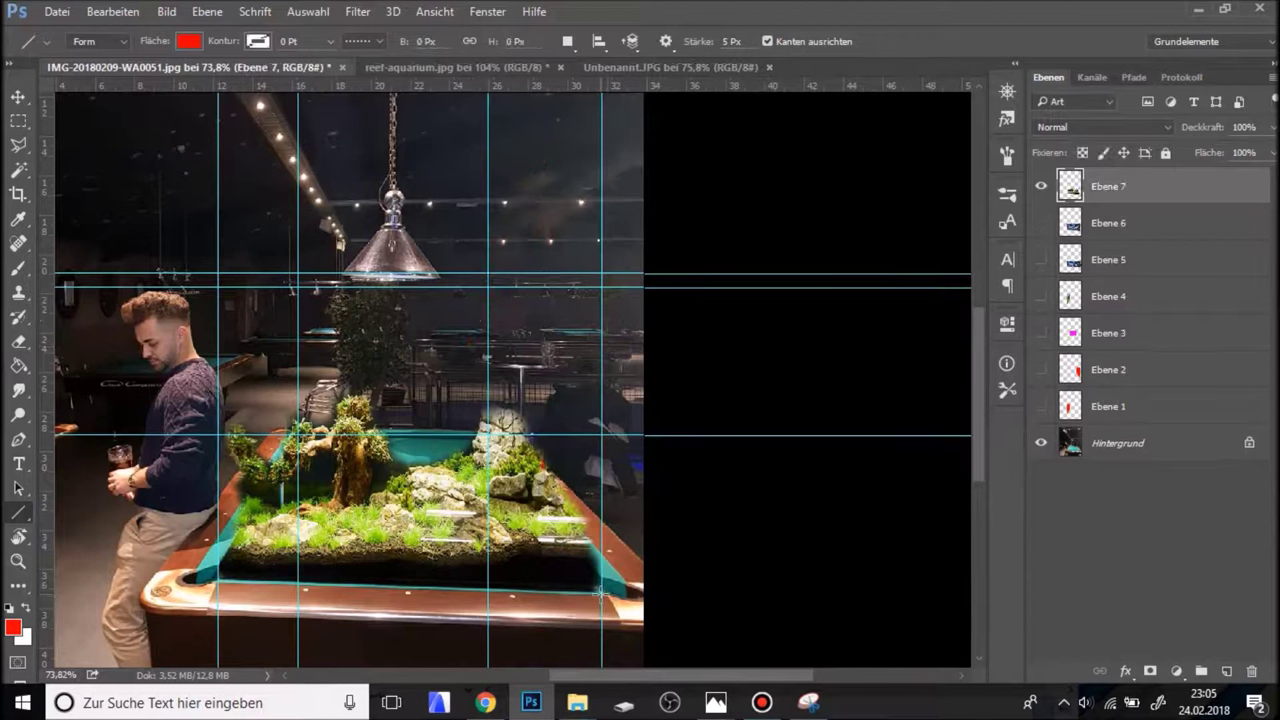
mouse_move(602, 592)
mouse_down()
mouse_move(601, 393)
mouse_move(602, 408)
mouse_move(490, 361)
mouse_move(490, 377)
mouse_move(298, 375)
mouse_move(236, 400)
mouse_move(218, 426)
mouse_move(264, 405)
mouse_move(608, 408)
mouse_move(218, 403)
mouse_up()
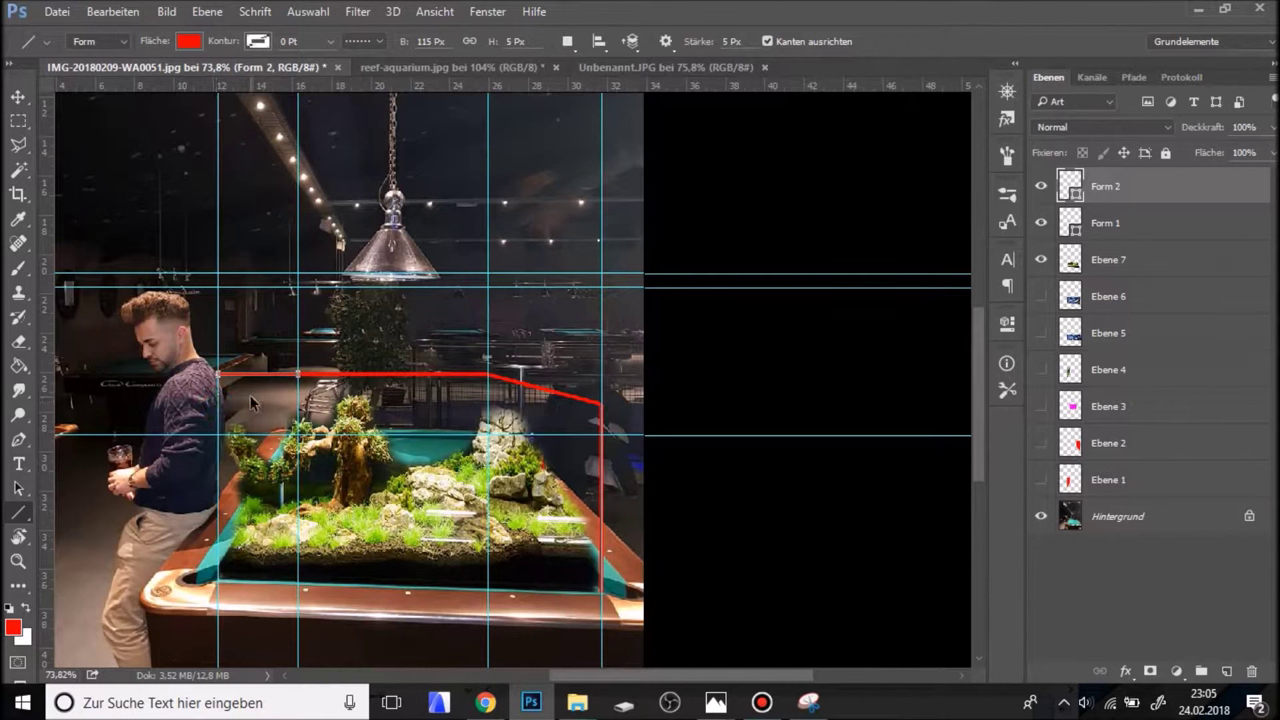
key(ctrl+z)
drag(298, 374, 223, 411)
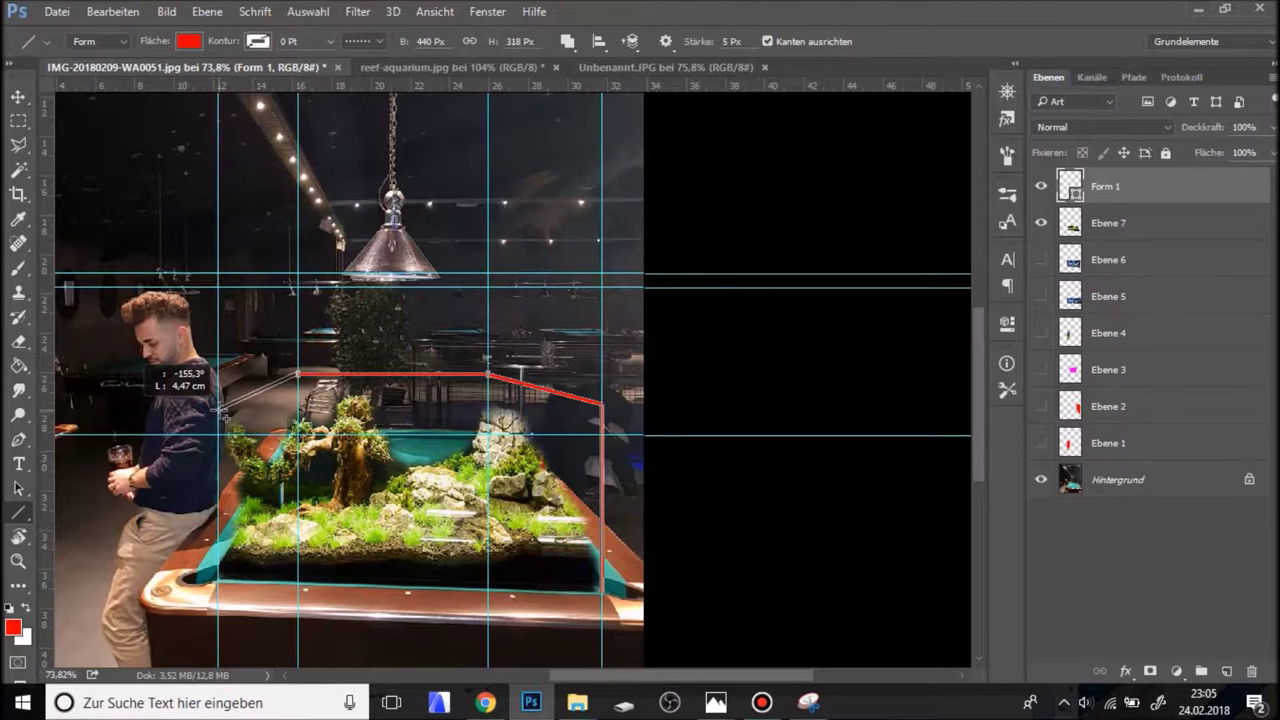
drag(218, 411, 218, 582)
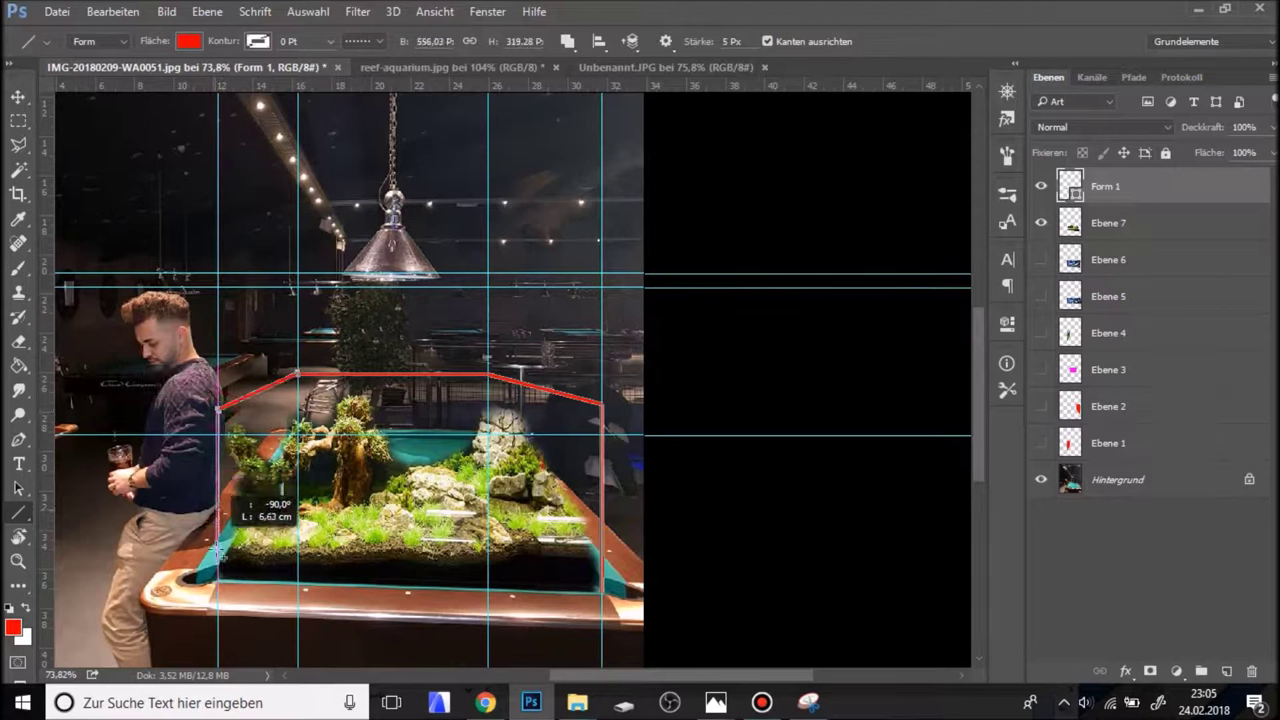
drag(218, 582, 218, 583)
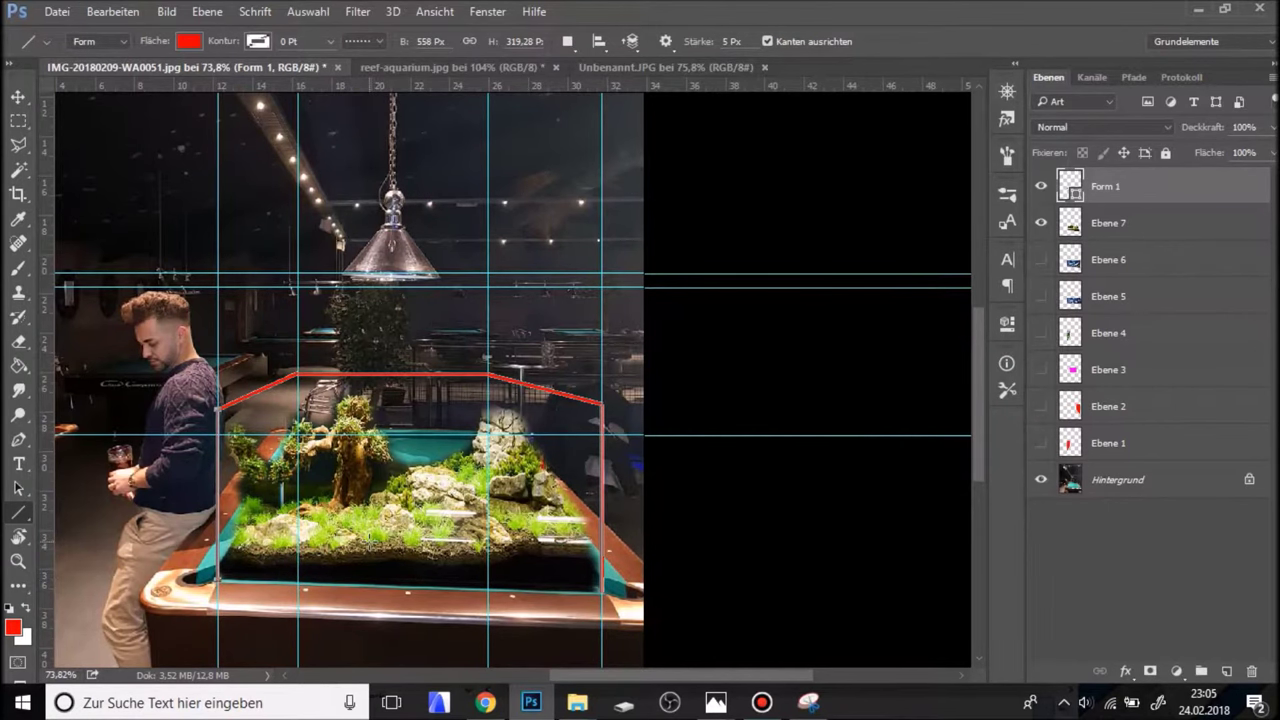
key(ctrl+h)
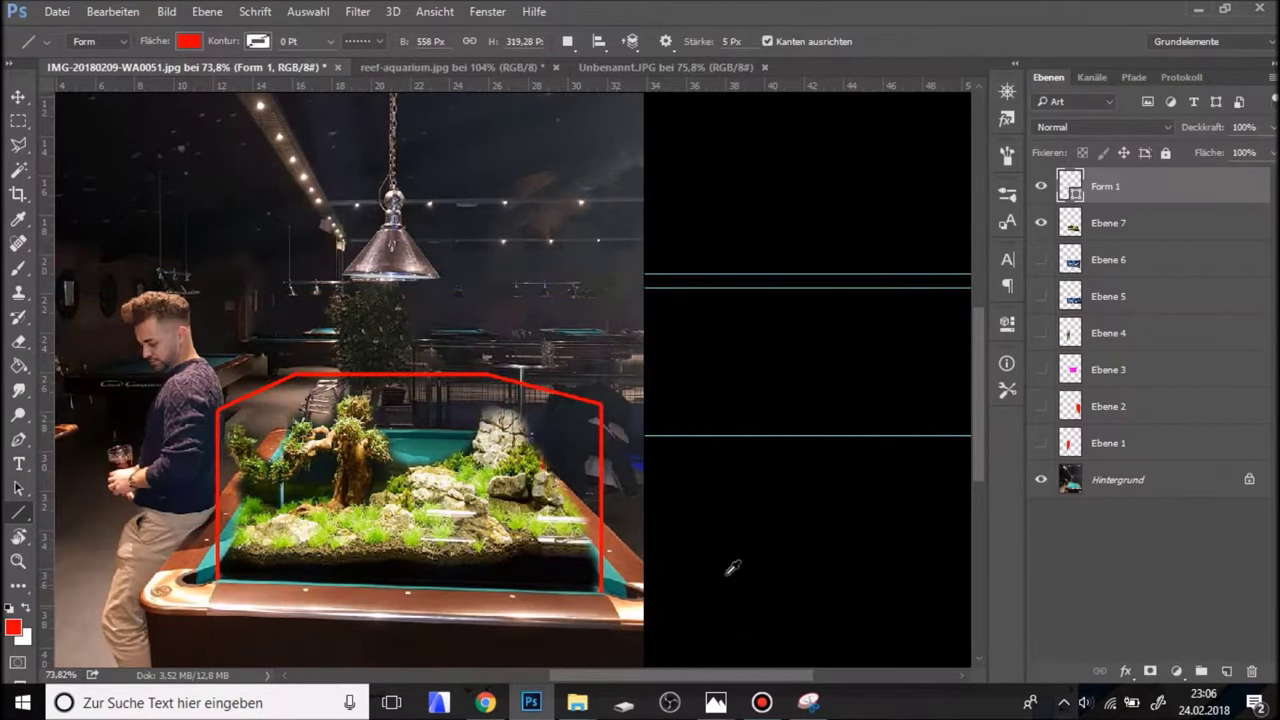
scroll(636, 452, up, 1)
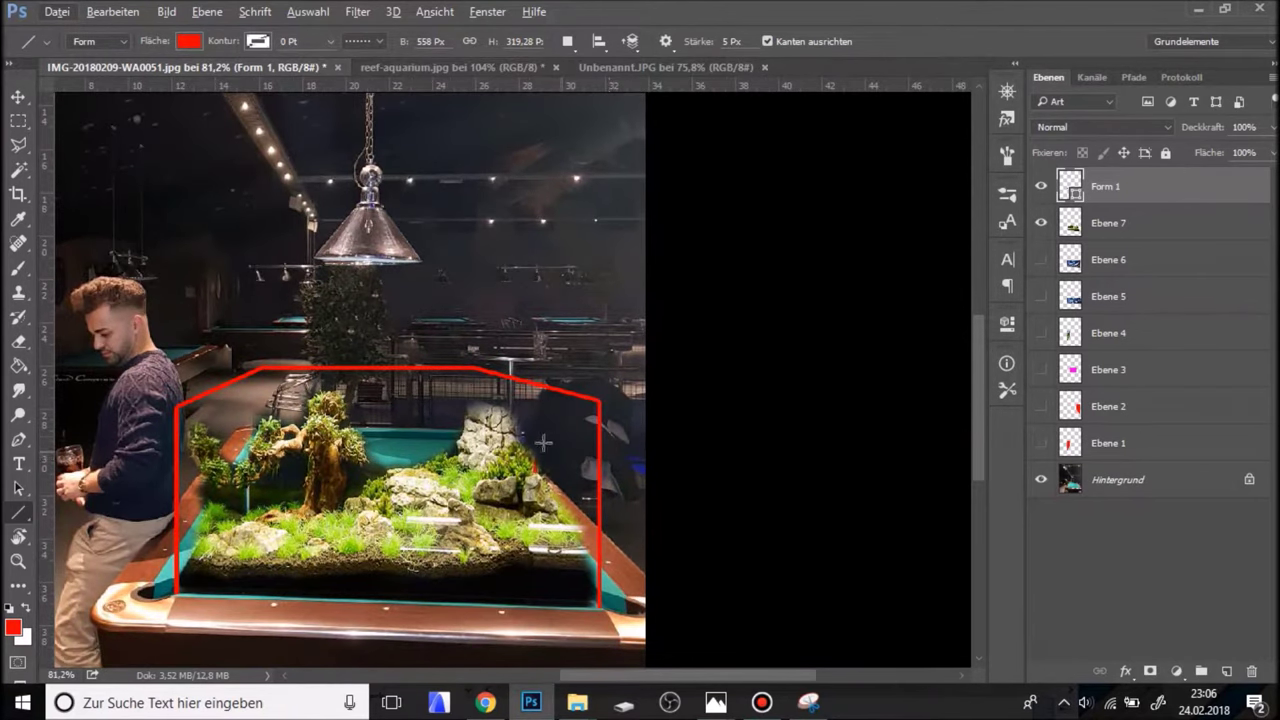
scroll(515, 420, up, 2)
scroll(490, 380, up, 2)
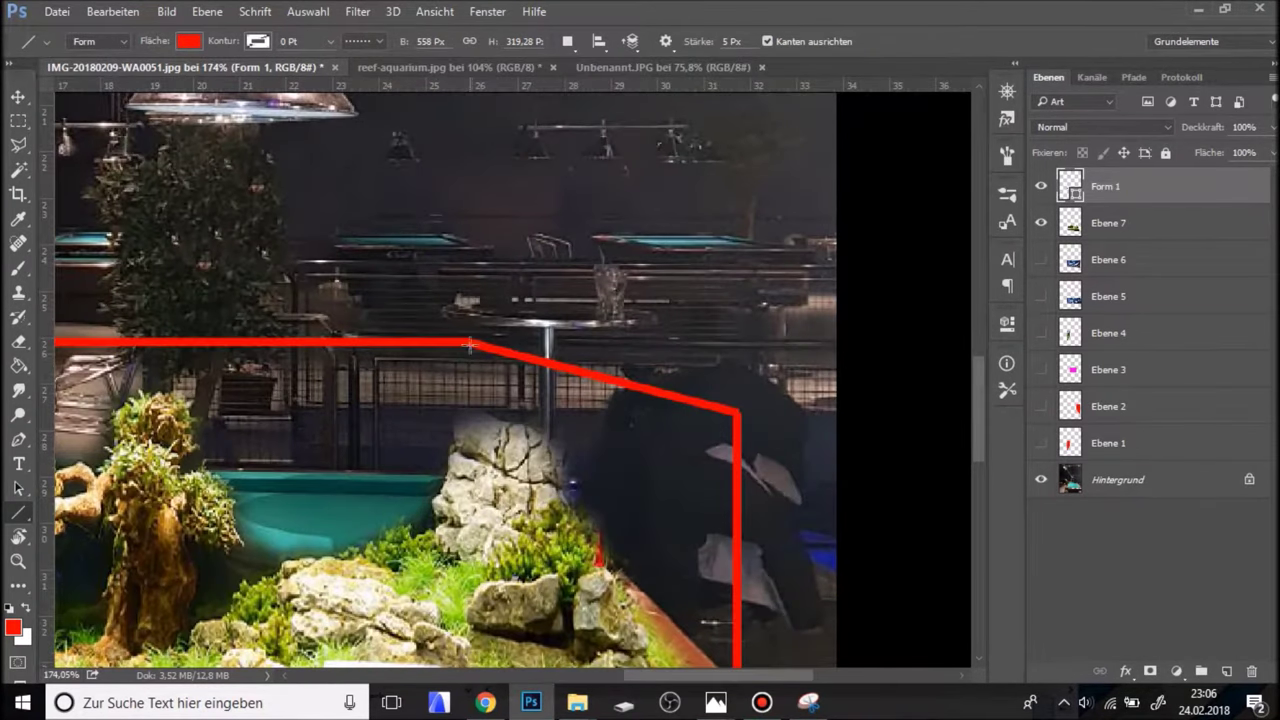
drag(469, 342, 467, 479)
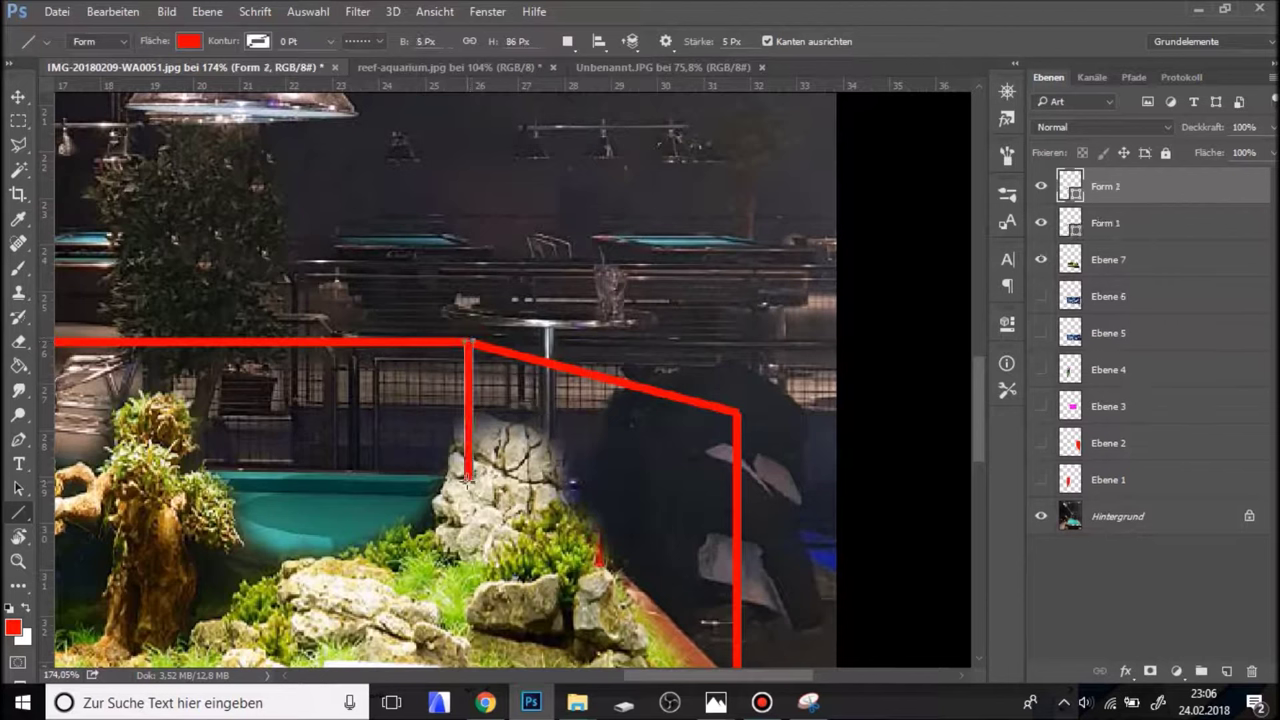
mouse_move(1072, 184)
mouse_down()
mouse_move(1063, 366)
mouse_move(1063, 352)
mouse_up()
drag(346, 492, 714, 411)
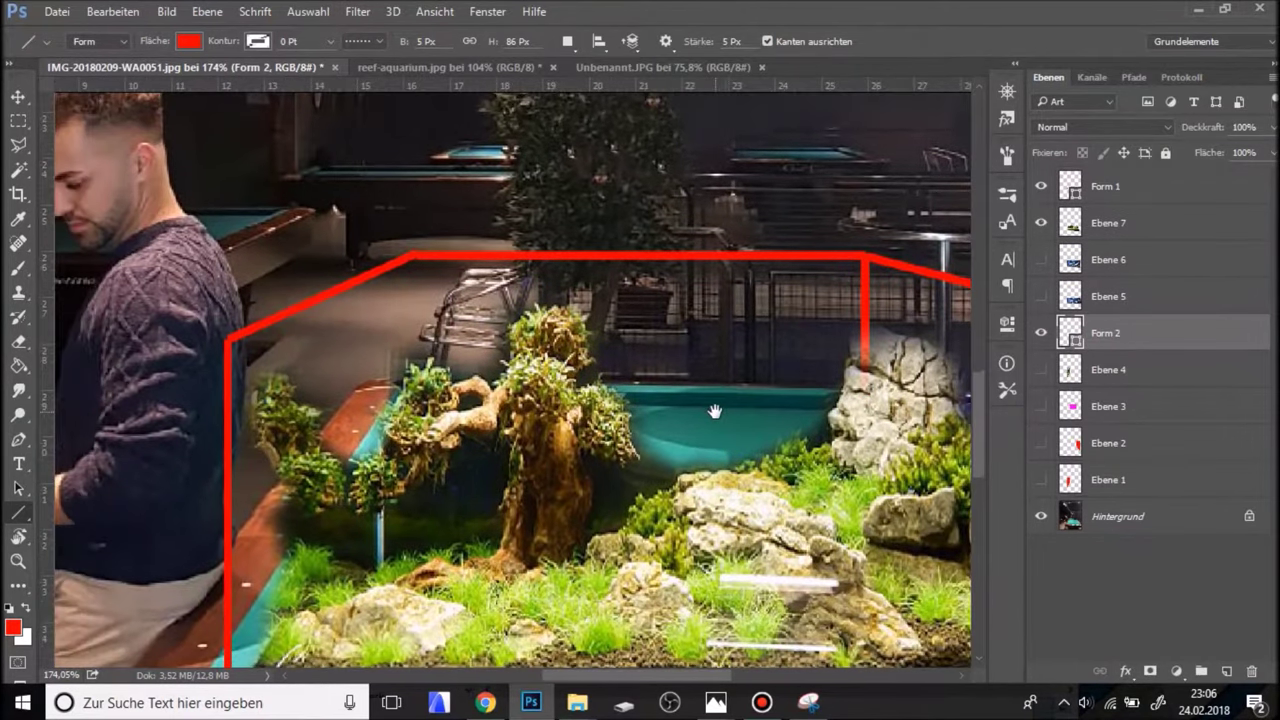
drag(416, 254, 418, 397)
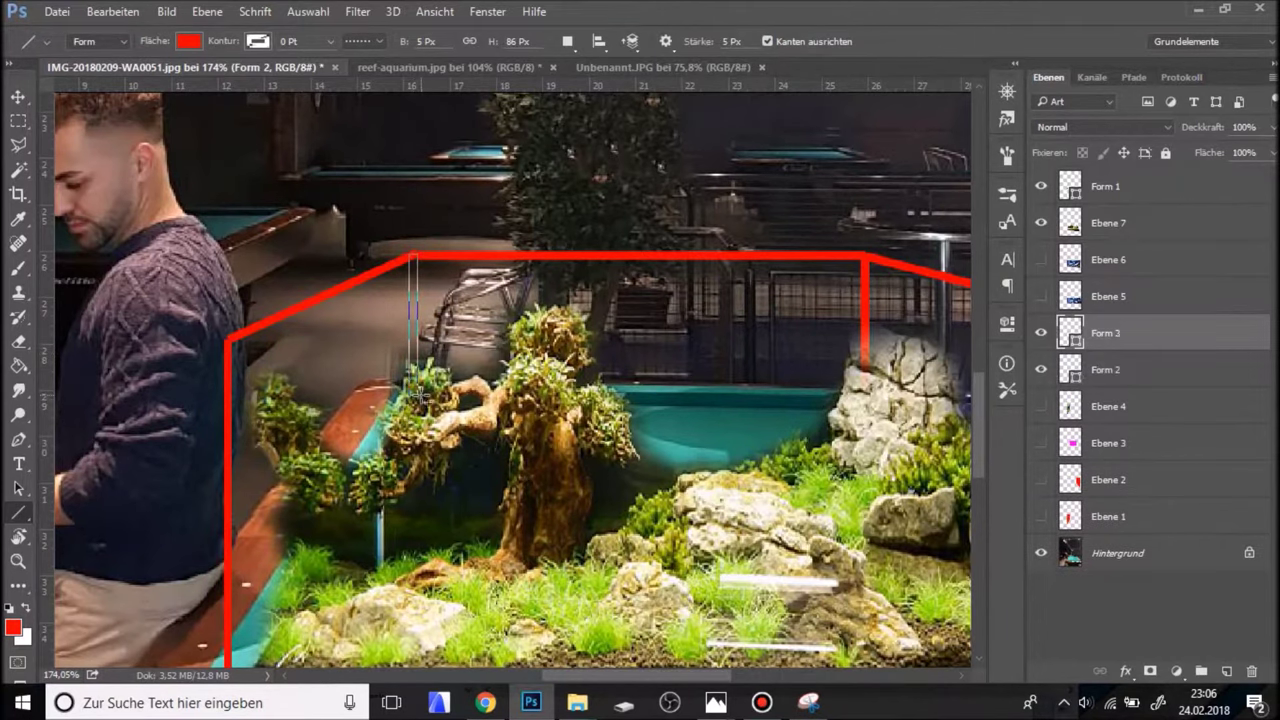
scroll(270, 402, down, 2)
scroll(270, 404, down, 2)
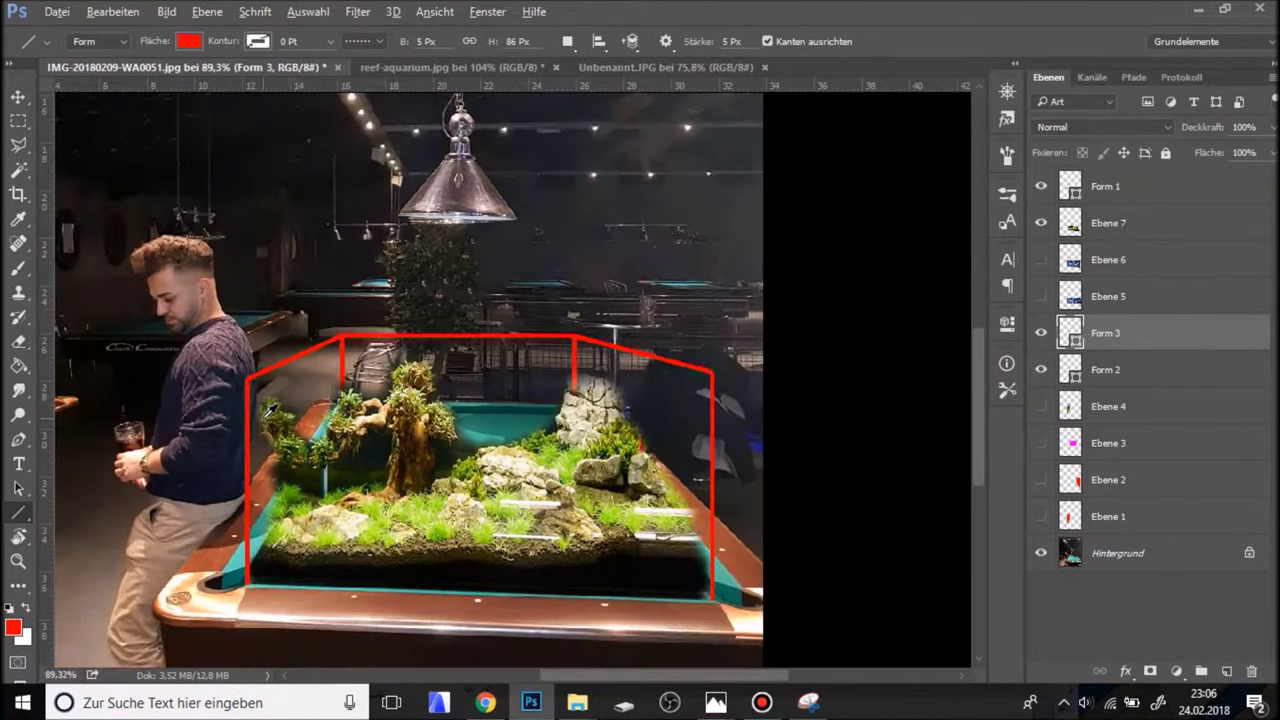
scroll(299, 401, down, 1)
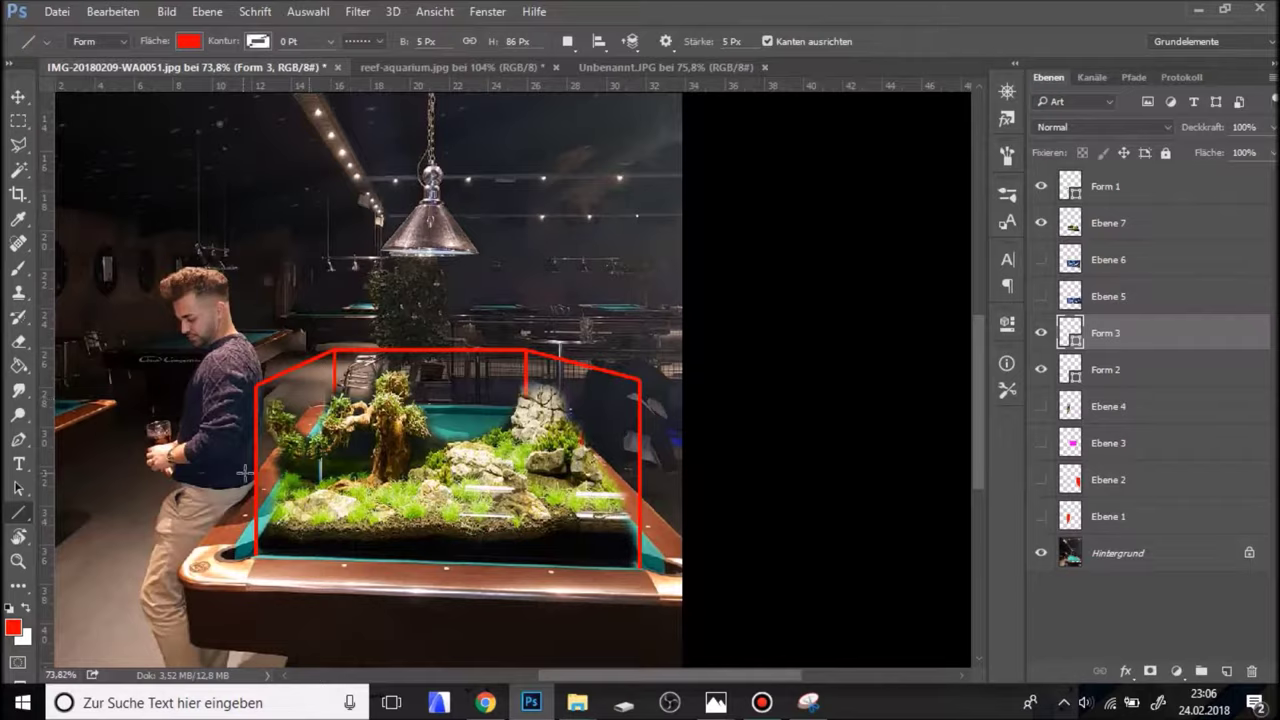
scroll(244, 473, up, 1)
scroll(170, 450, up, 2)
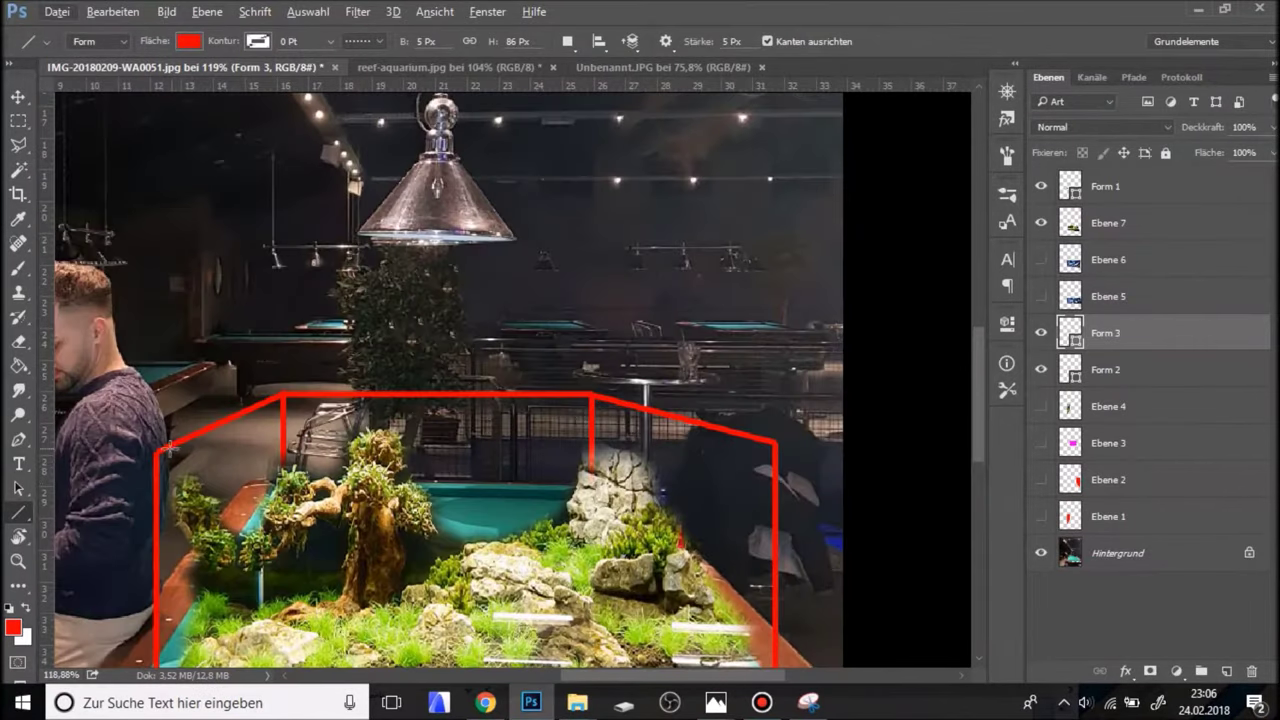
drag(157, 451, 778, 444)
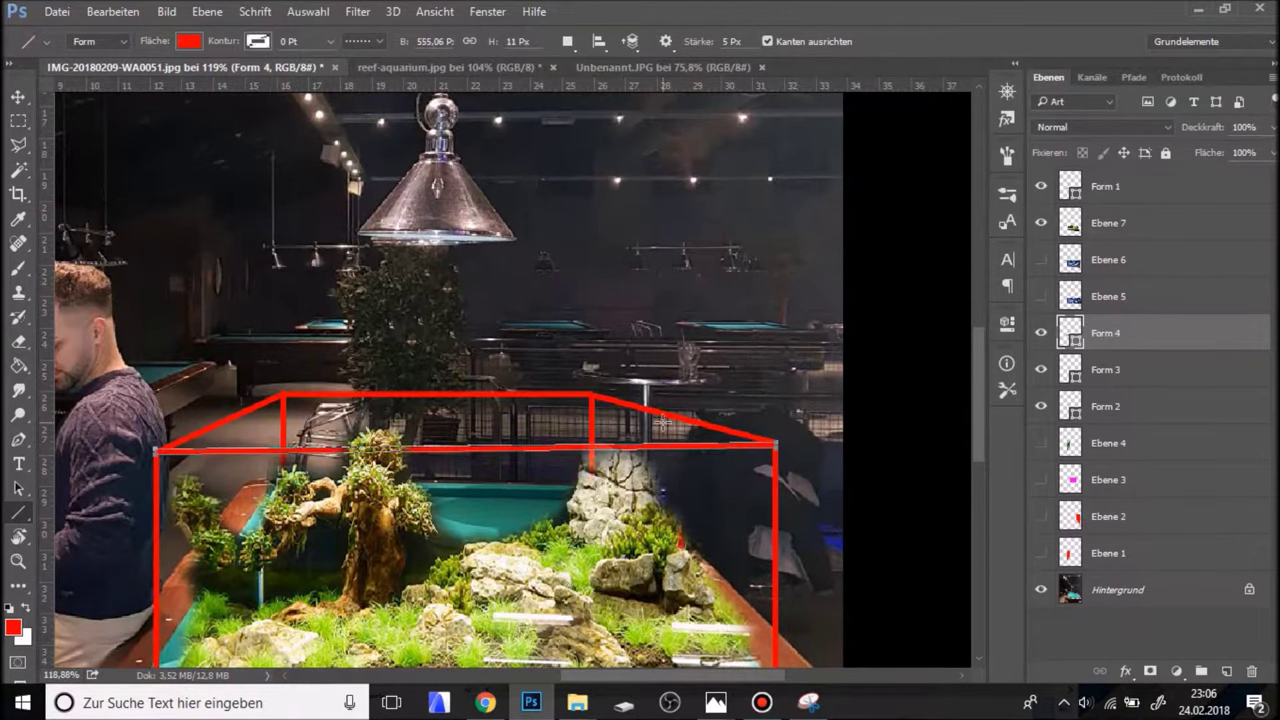
scroll(520, 418, down, 2)
scroll(437, 402, down, 2)
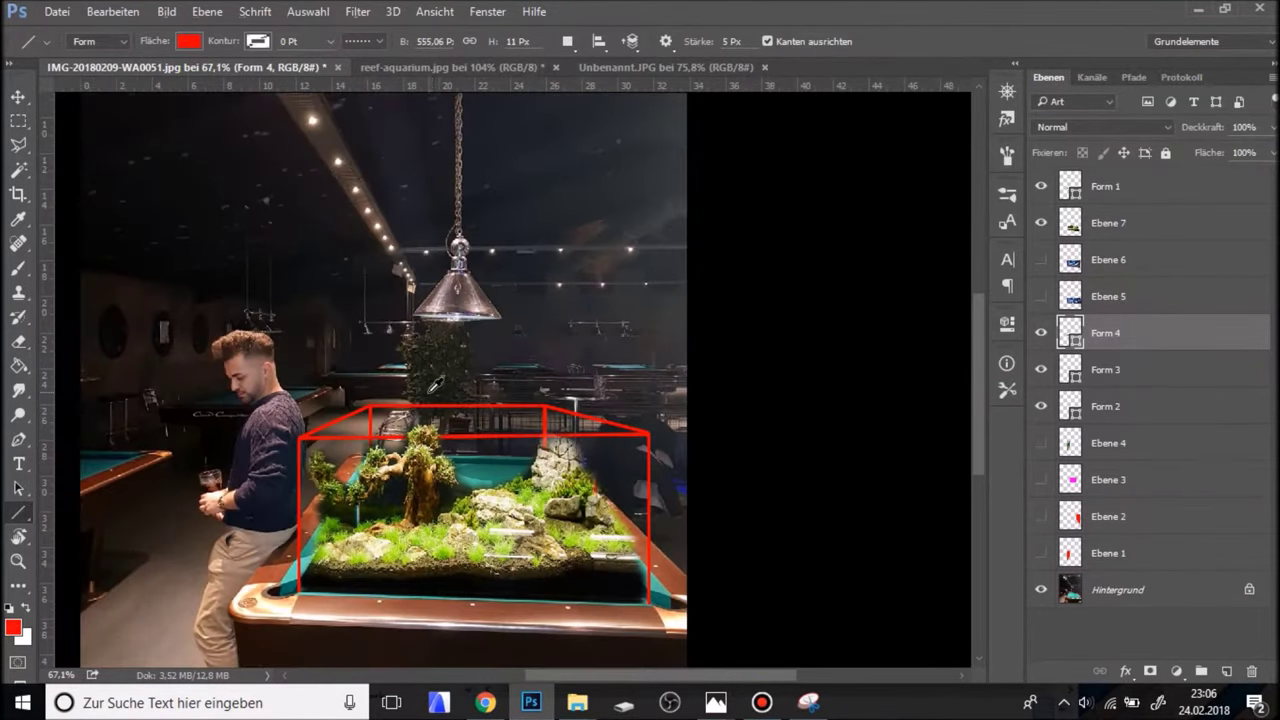
scroll(440, 418, down, 1)
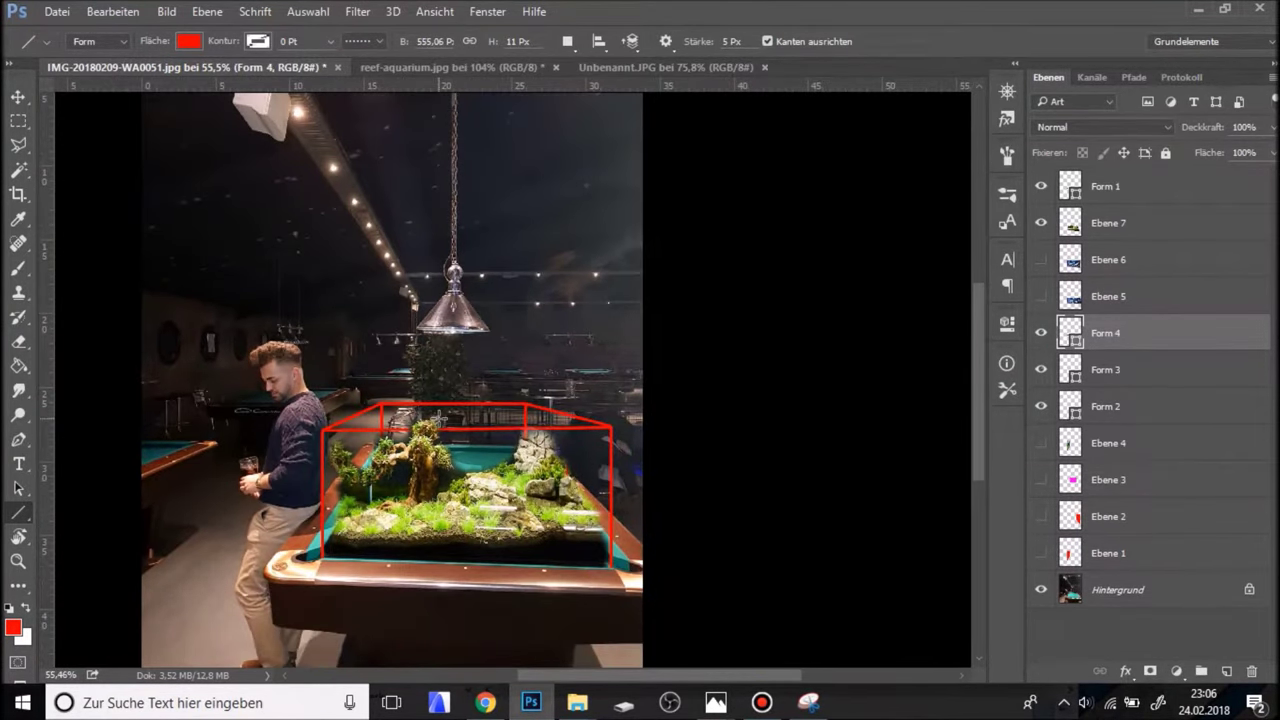
scroll(720, 400, up, 1)
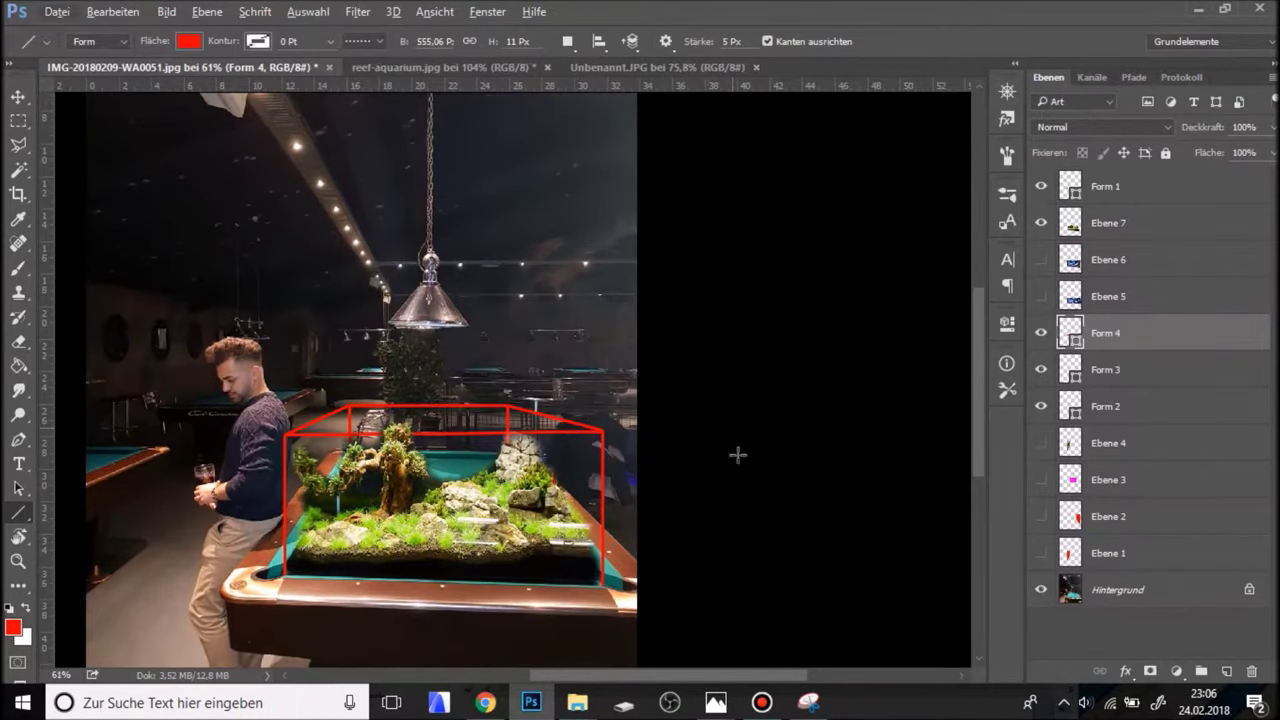
scroll(690, 480, up, 2)
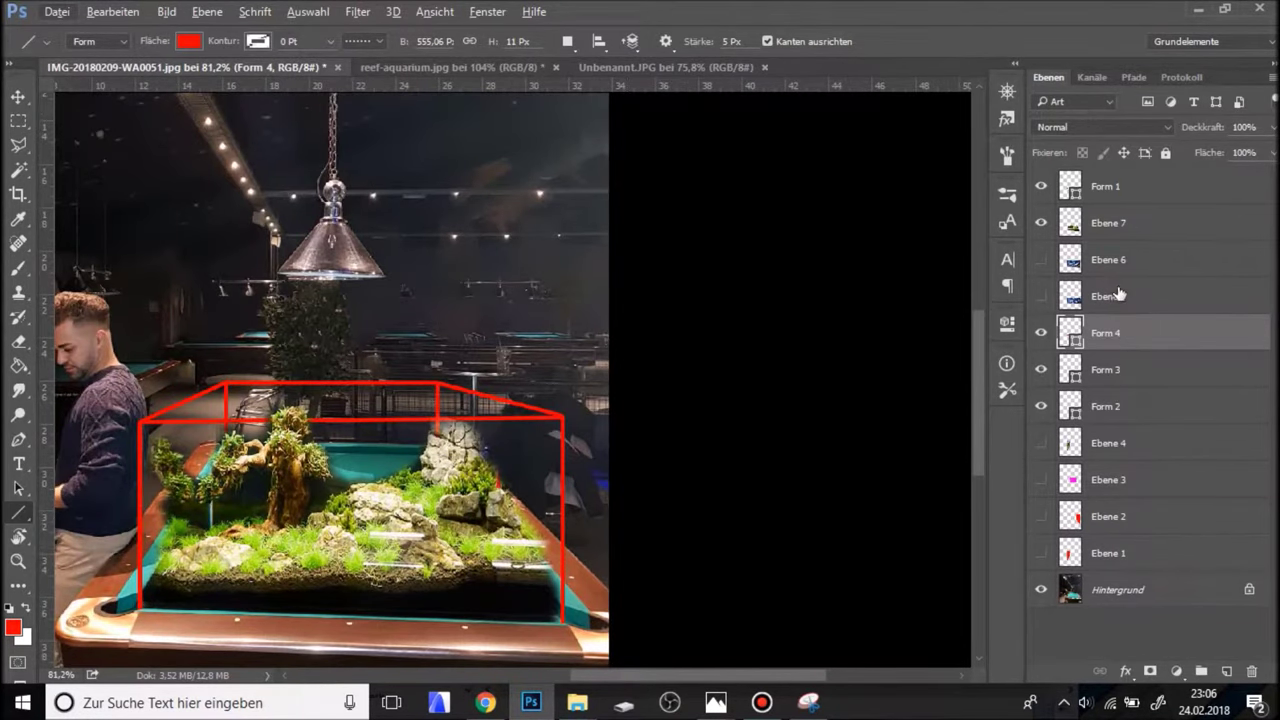
click(1146, 269)
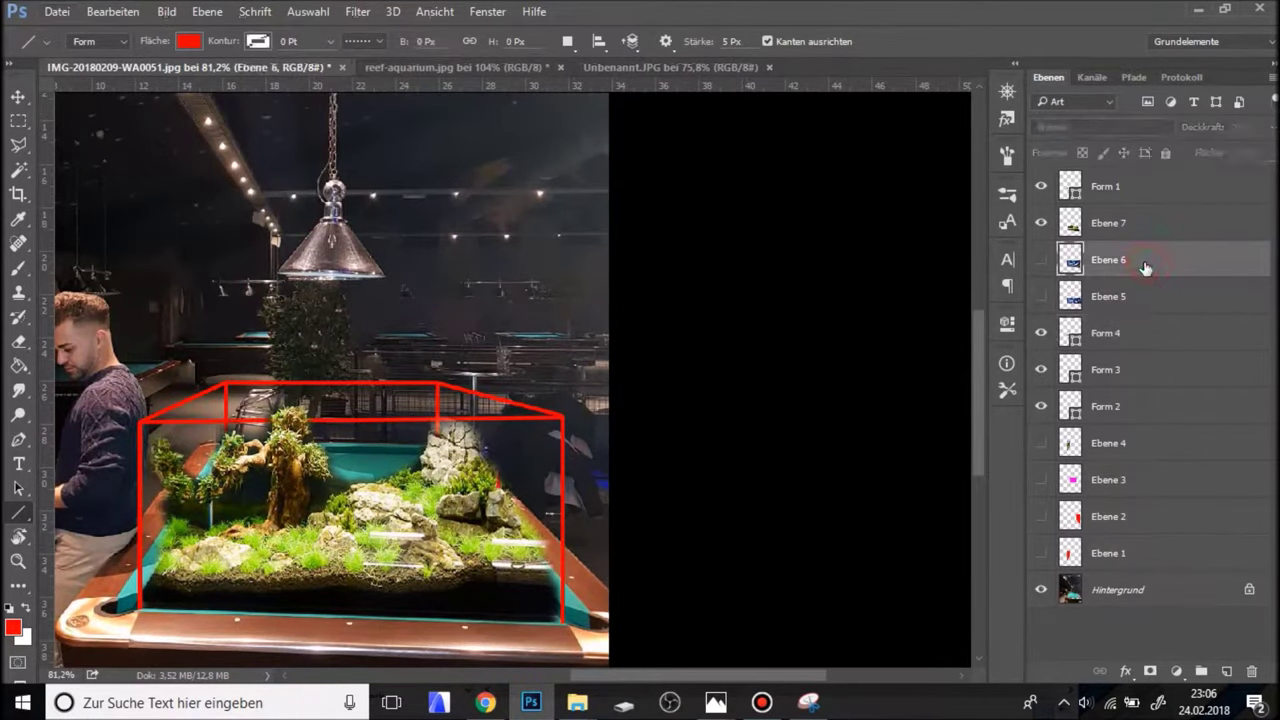
Select the helper layers Ebene 1 through Ebene 6 and delete them.
shift+click(1105, 297)
ctrl+click(1120, 445)
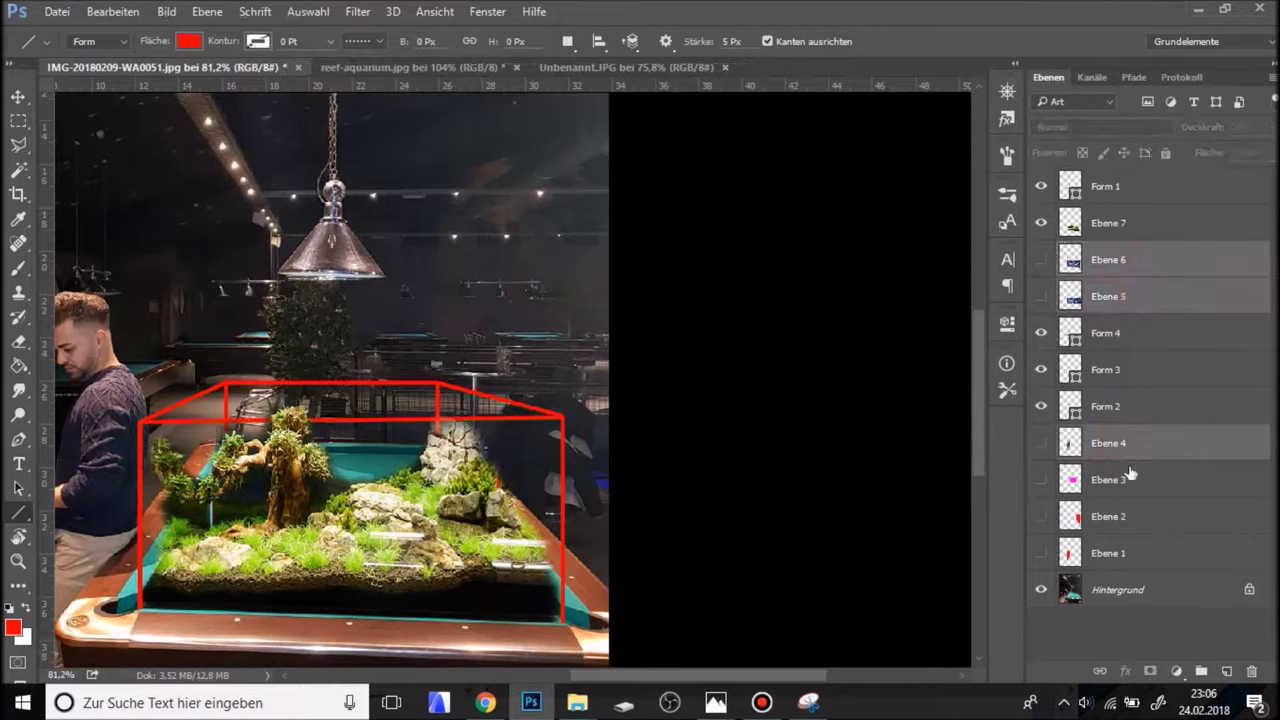
ctrl+click(1129, 482)
ctrl+click(1127, 516)
ctrl+click(1108, 553)
mouse_move(1085, 528)
mouse_down()
mouse_move(1247, 615)
mouse_move(1252, 672)
mouse_up()
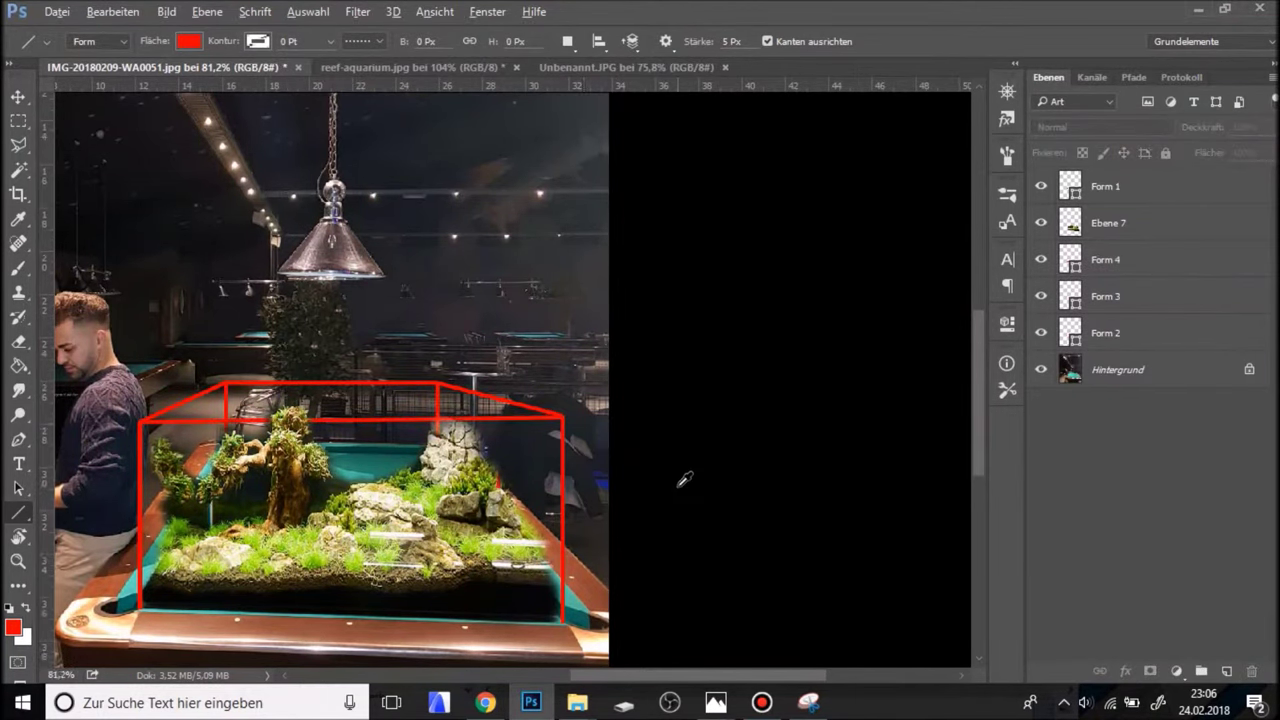
Center the aquascape in the view and make its layer, Ebene 7, active.
scroll(700, 490, up, 2)
drag(737, 484, 848, 433)
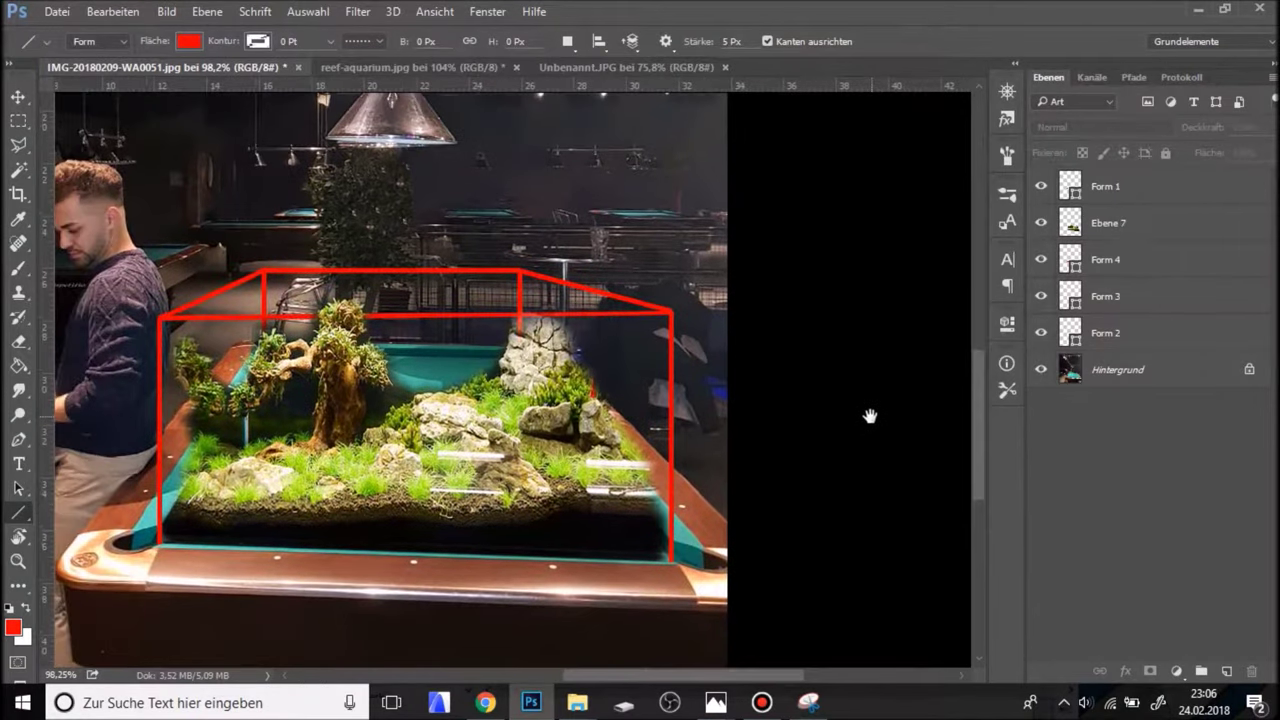
scroll(450, 516, up, 1)
scroll(450, 516, up, 3)
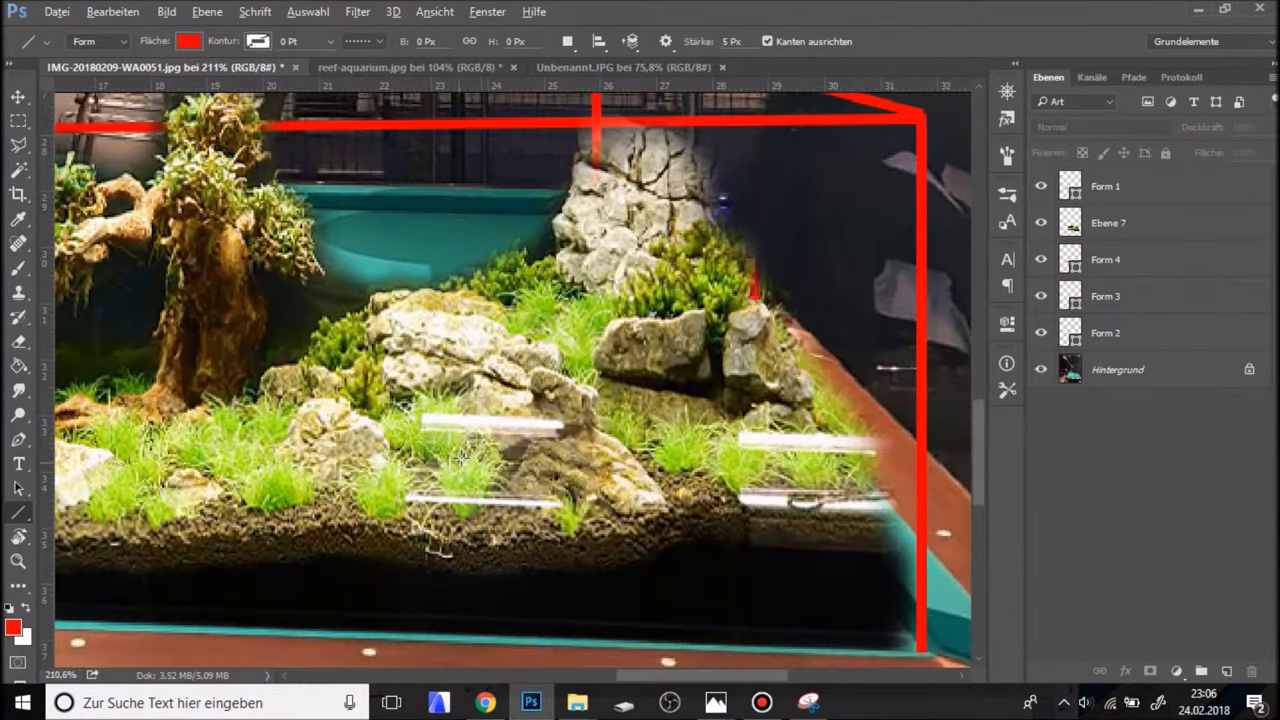
click(1107, 228)
click(1041, 223)
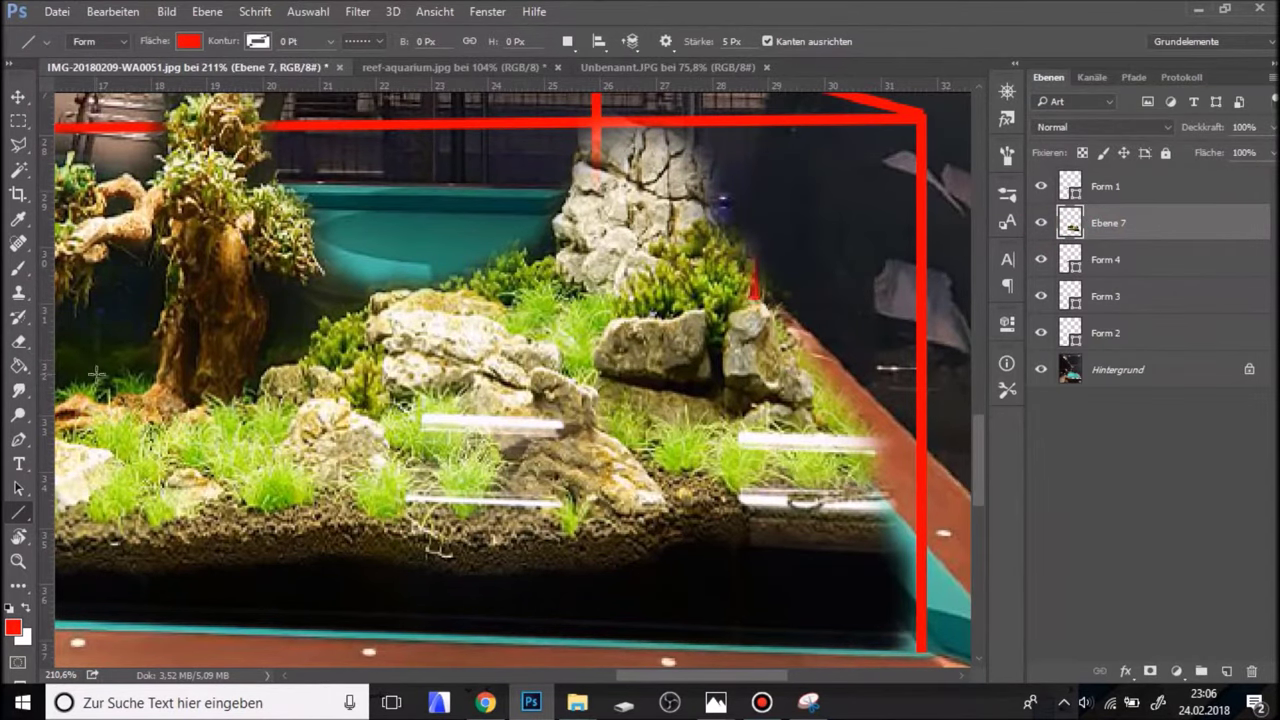
Clone grass and soil over the white reflection streaks with a slightly enlarged Clone Stamp.
click(22, 293)
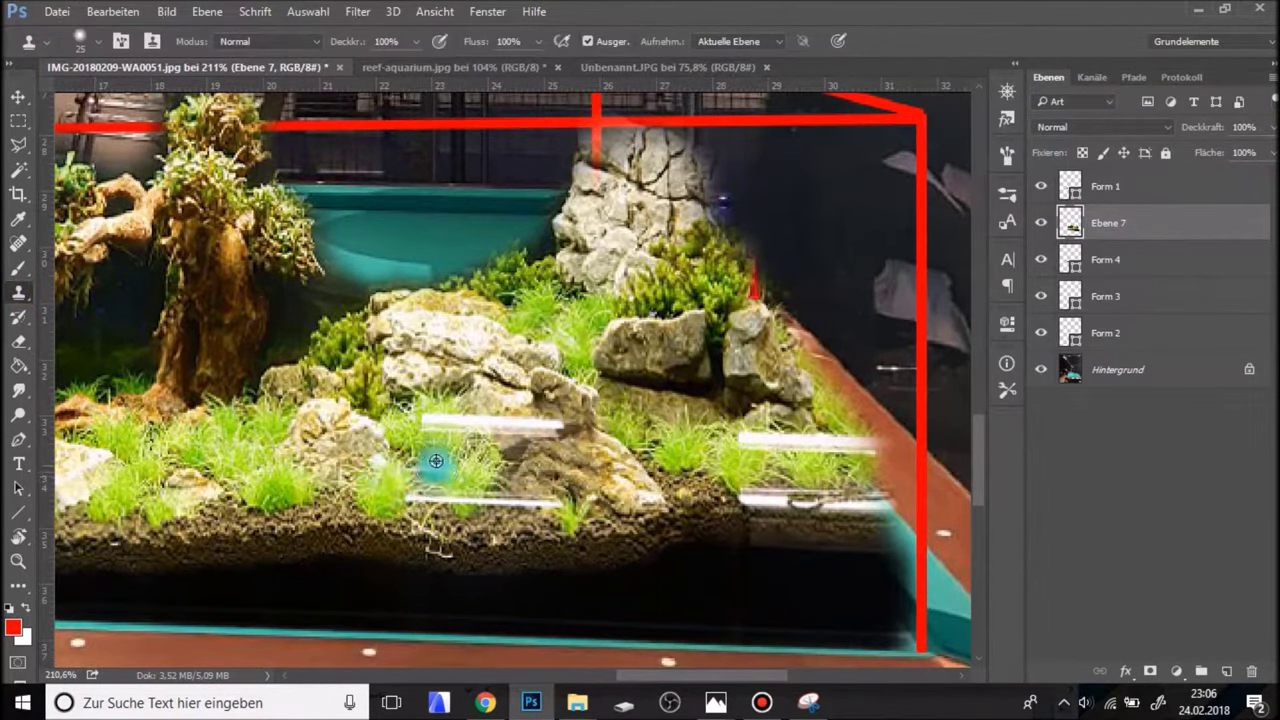
drag(418, 460, 424, 458)
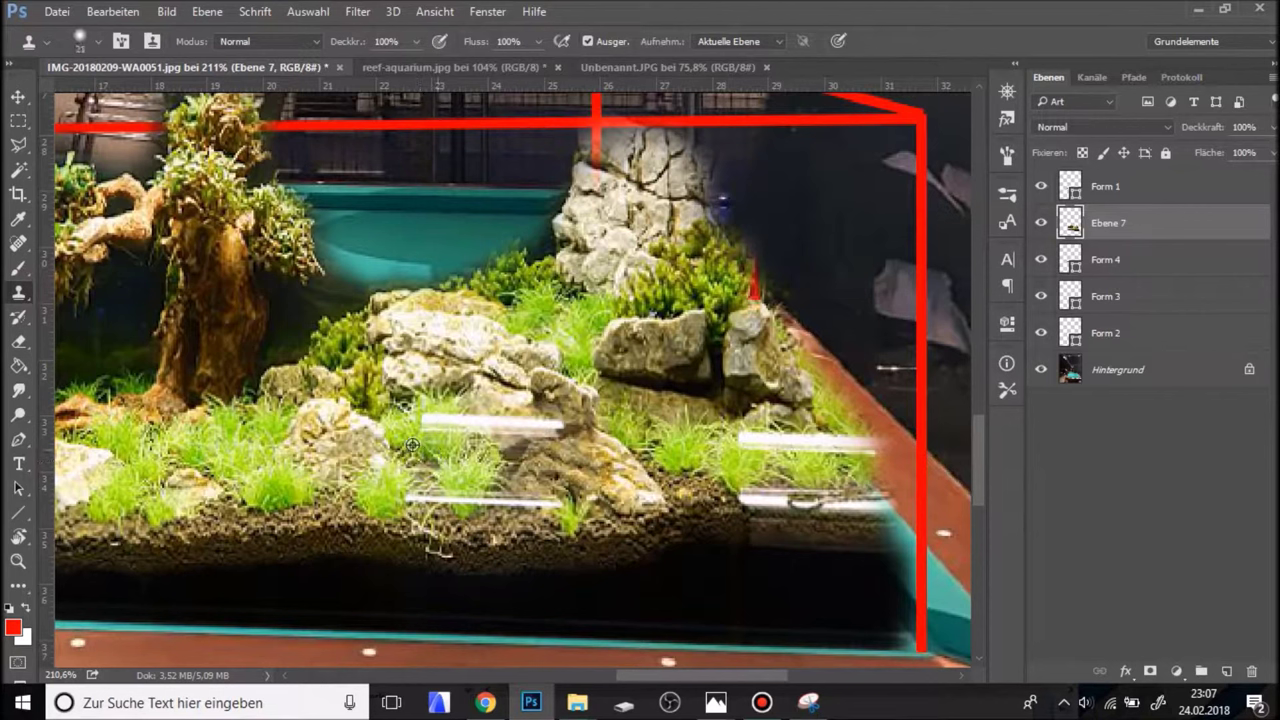
mouse_move(430, 425)
mouse_down()
mouse_move(540, 426)
mouse_move(505, 430)
mouse_up()
mouse_move(763, 462)
mouse_down()
mouse_move(743, 449)
mouse_move(872, 452)
mouse_move(880, 495)
mouse_move(740, 492)
mouse_up()
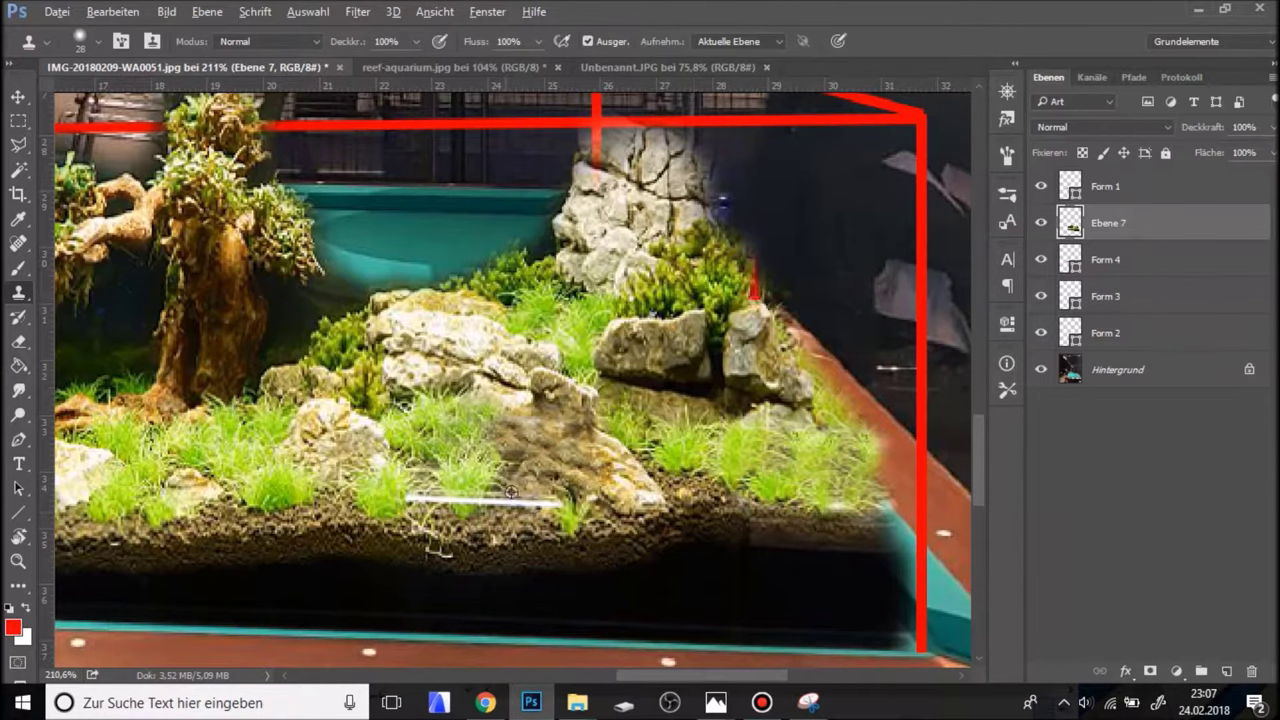
drag(555, 499, 305, 495)
mouse_move(342, 487)
mouse_down()
mouse_move(592, 527)
mouse_move(579, 539)
mouse_up()
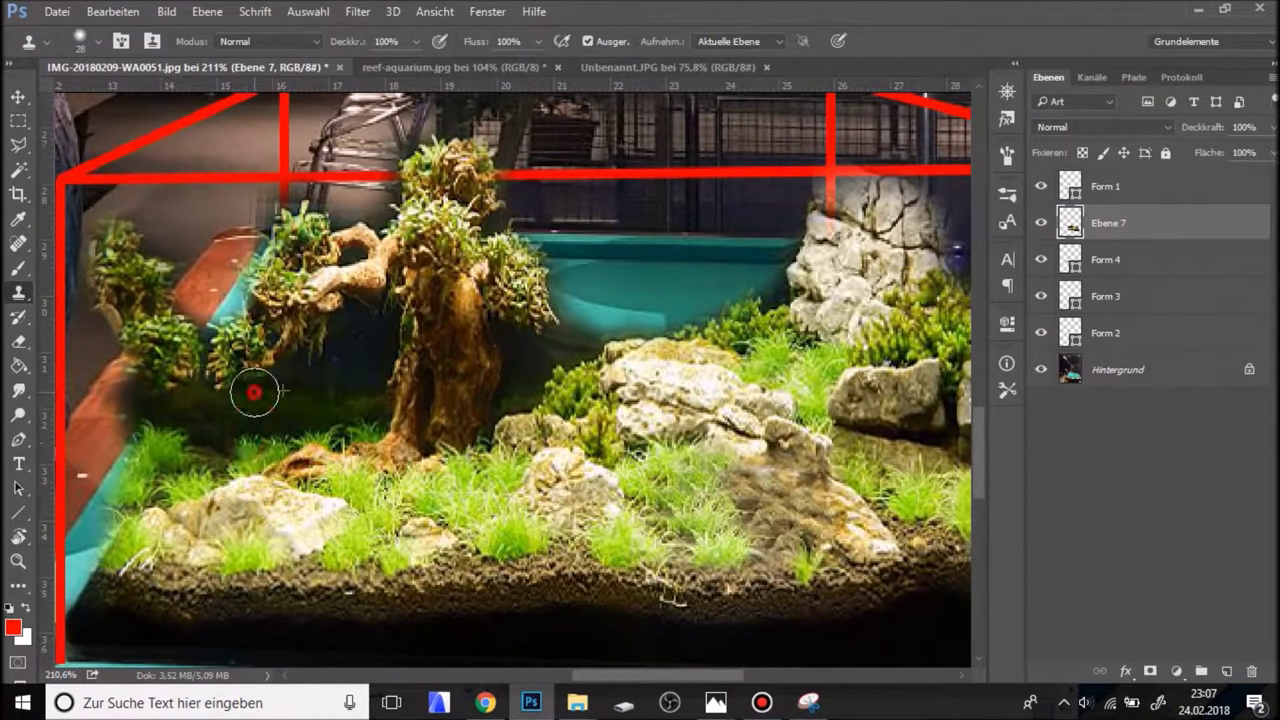
Clone grass over the table edge showing at the tank's right side.
mouse_move(650, 445)
mouse_down()
mouse_move(369, 500)
mouse_move(522, 452)
mouse_up()
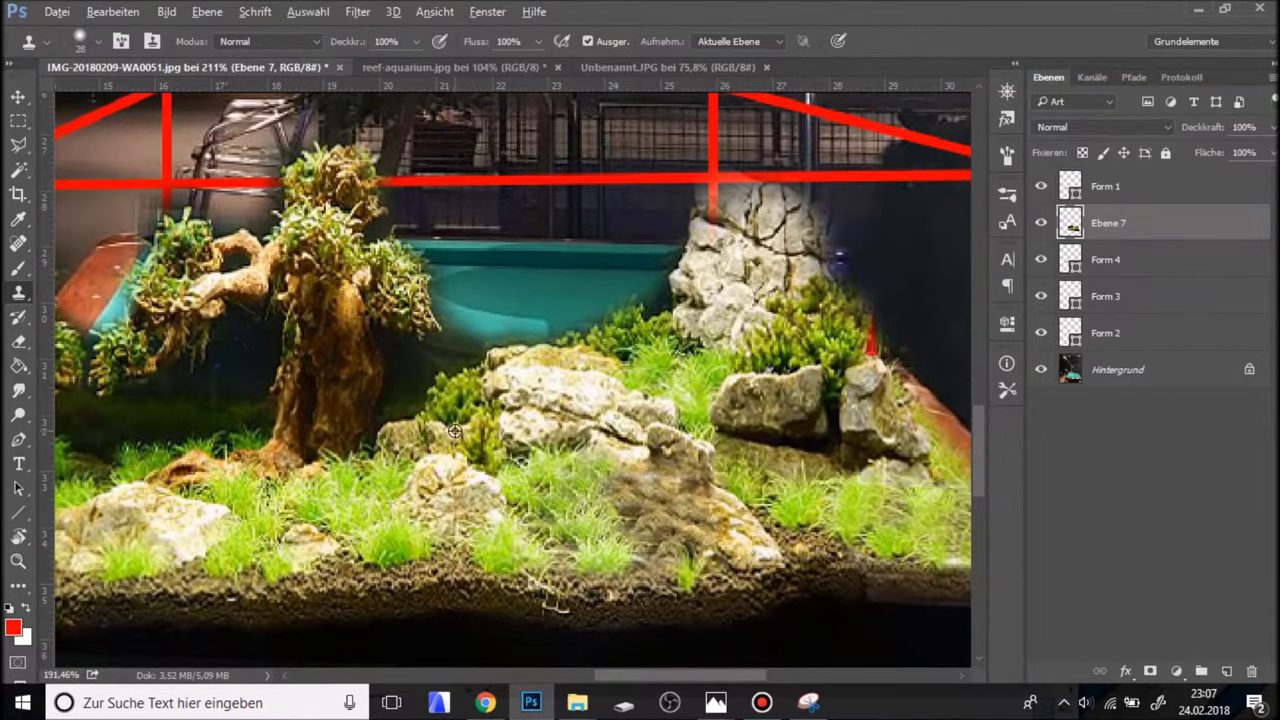
scroll(455, 470, down, 3)
scroll(455, 470, down, 2)
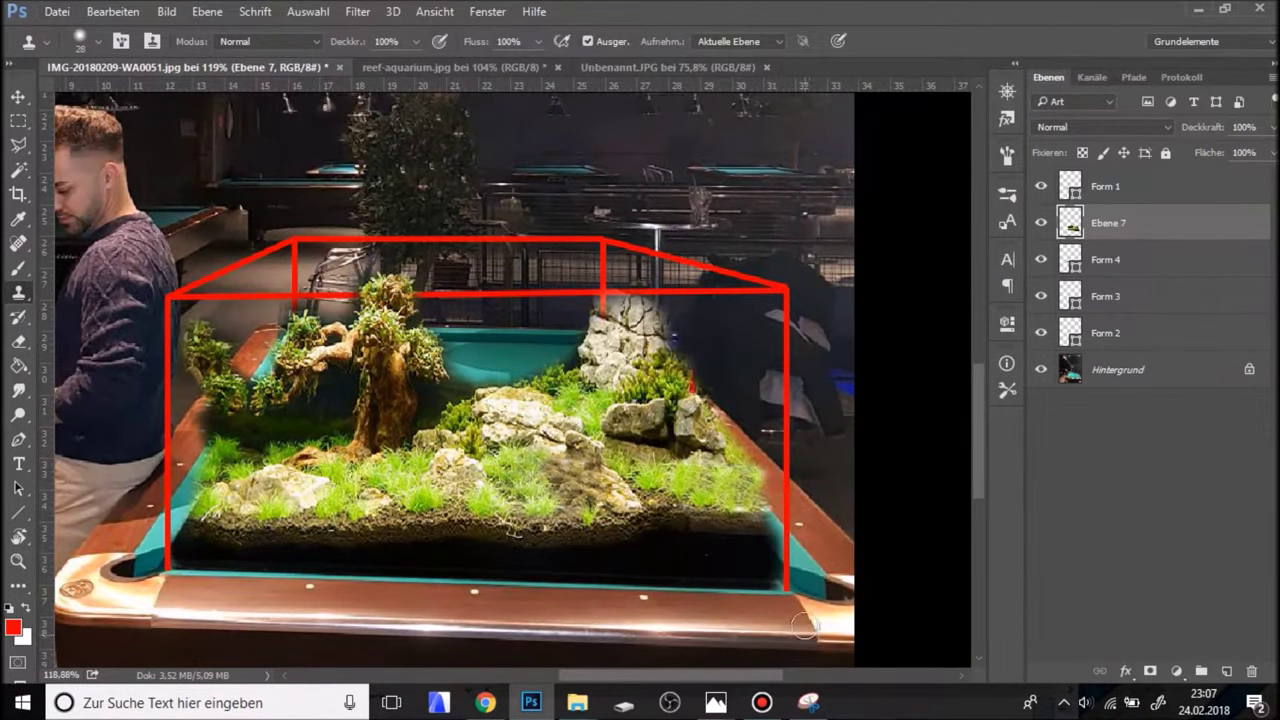
scroll(324, 533, down, 1)
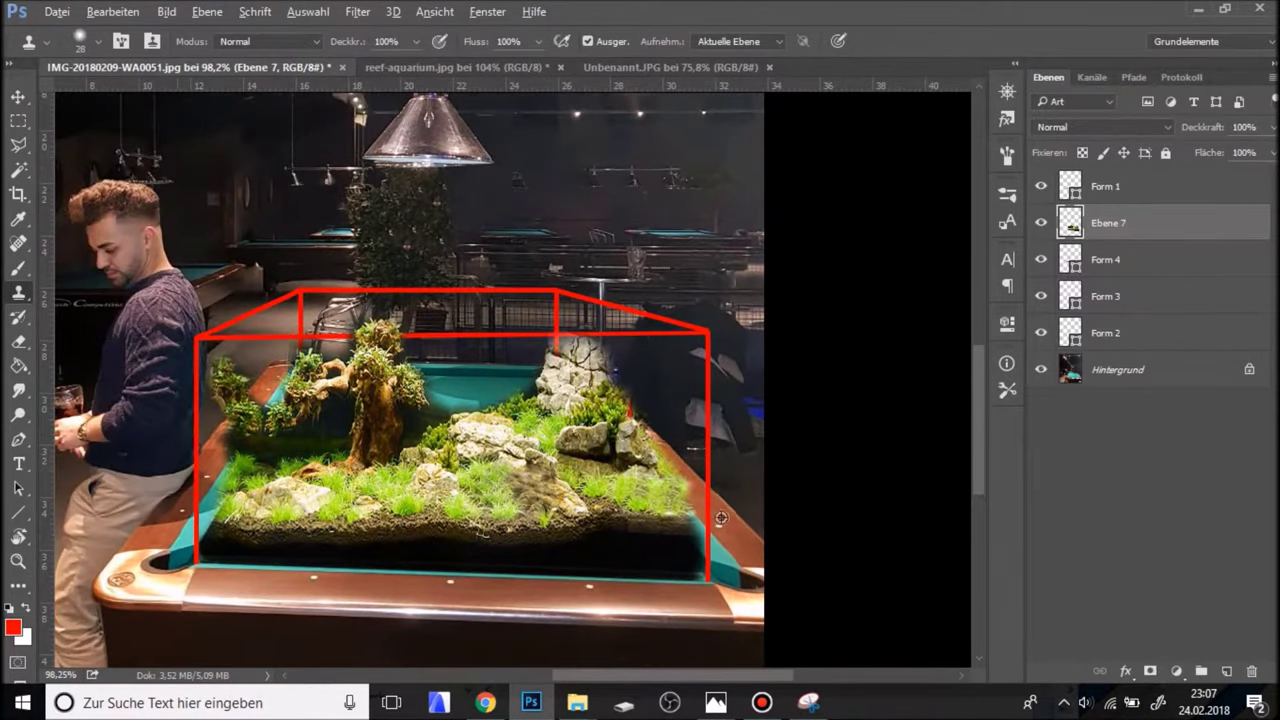
scroll(716, 510, up, 2)
scroll(716, 510, up, 1)
mouse_move(639, 436)
mouse_down()
mouse_move(682, 493)
mouse_move(663, 563)
mouse_move(680, 551)
mouse_move(689, 574)
mouse_move(670, 597)
mouse_up()
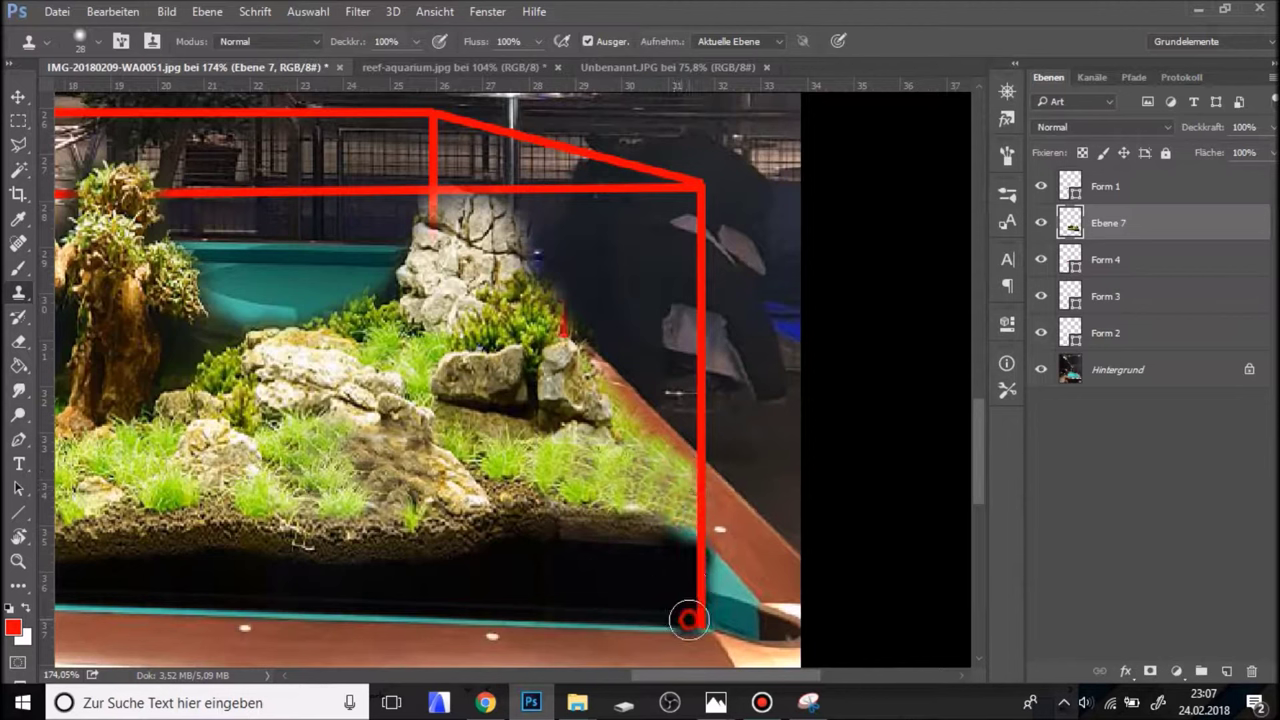
Marquee-select a narrow strip along the tank's right edge, then deselect.
alt+scroll(142, 303, down, 1)
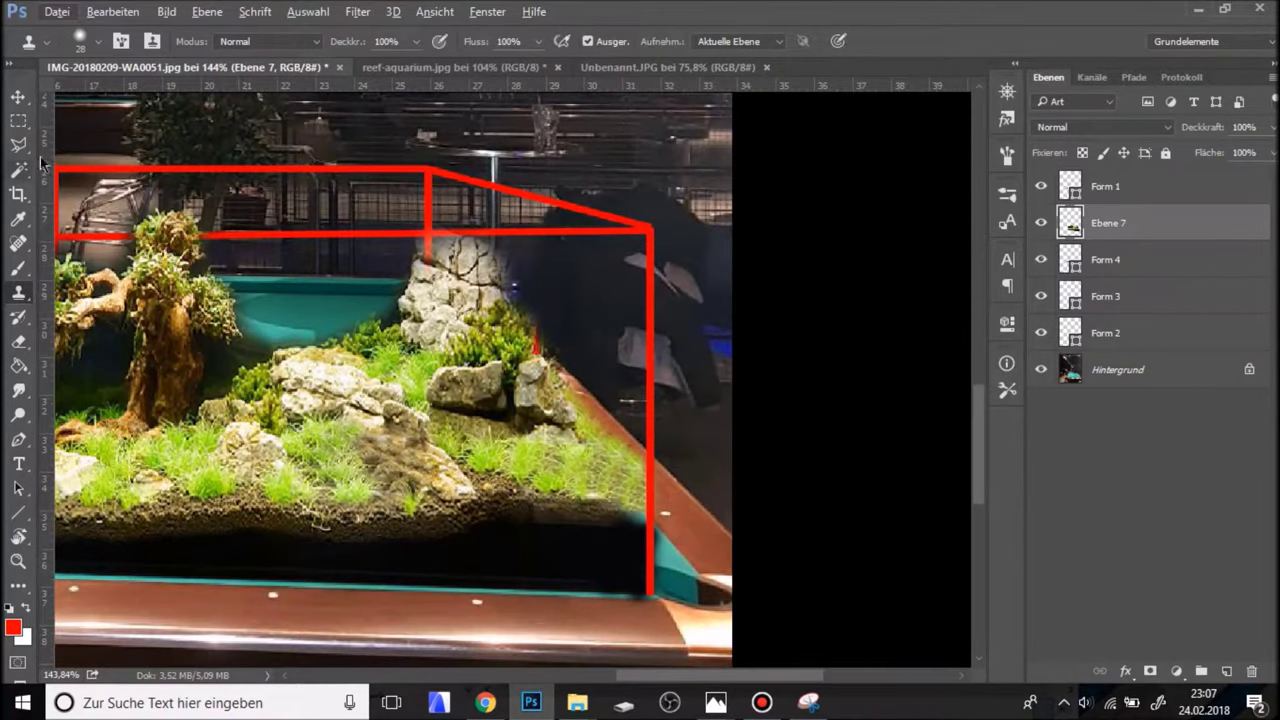
click(19, 121)
drag(678, 496, 654, 628)
key(ctrl+d)
alt+scroll(660, 600, down, 5)
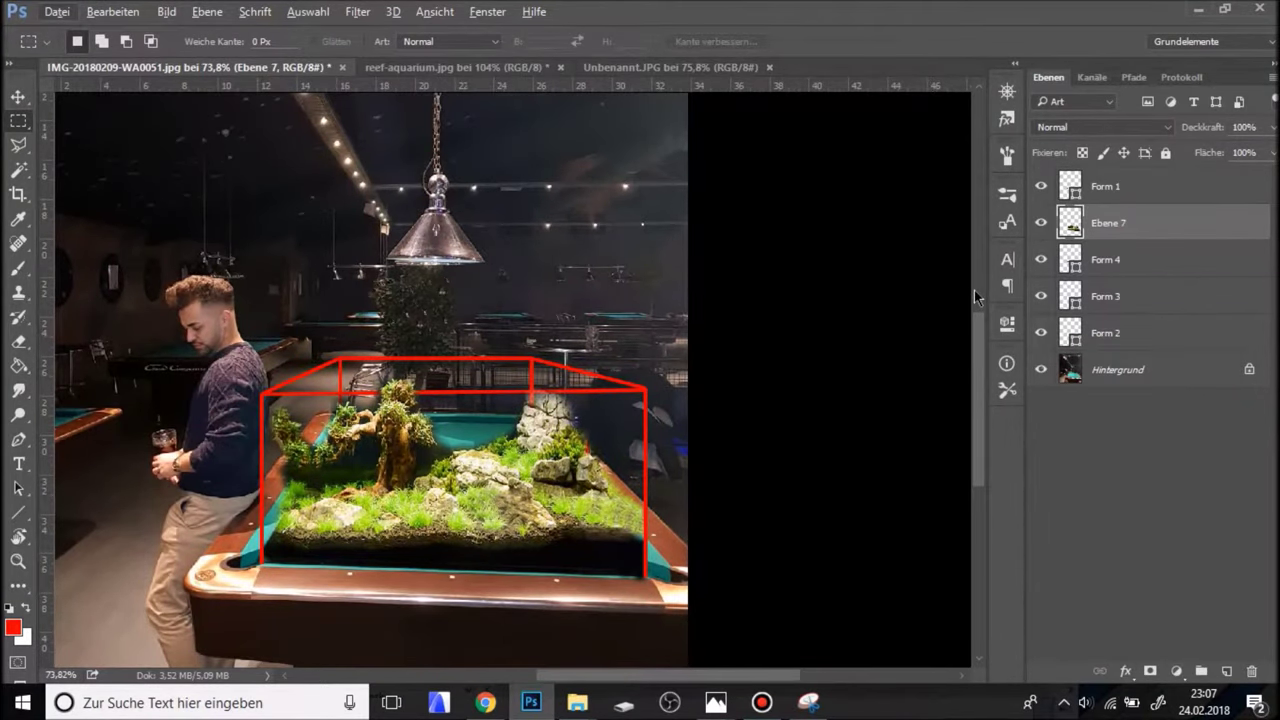
Merge the outline shape layers Form 1–4 into one shape layer with Formen zusammenfügen.
click(1108, 200)
ctrl+click(1137, 262)
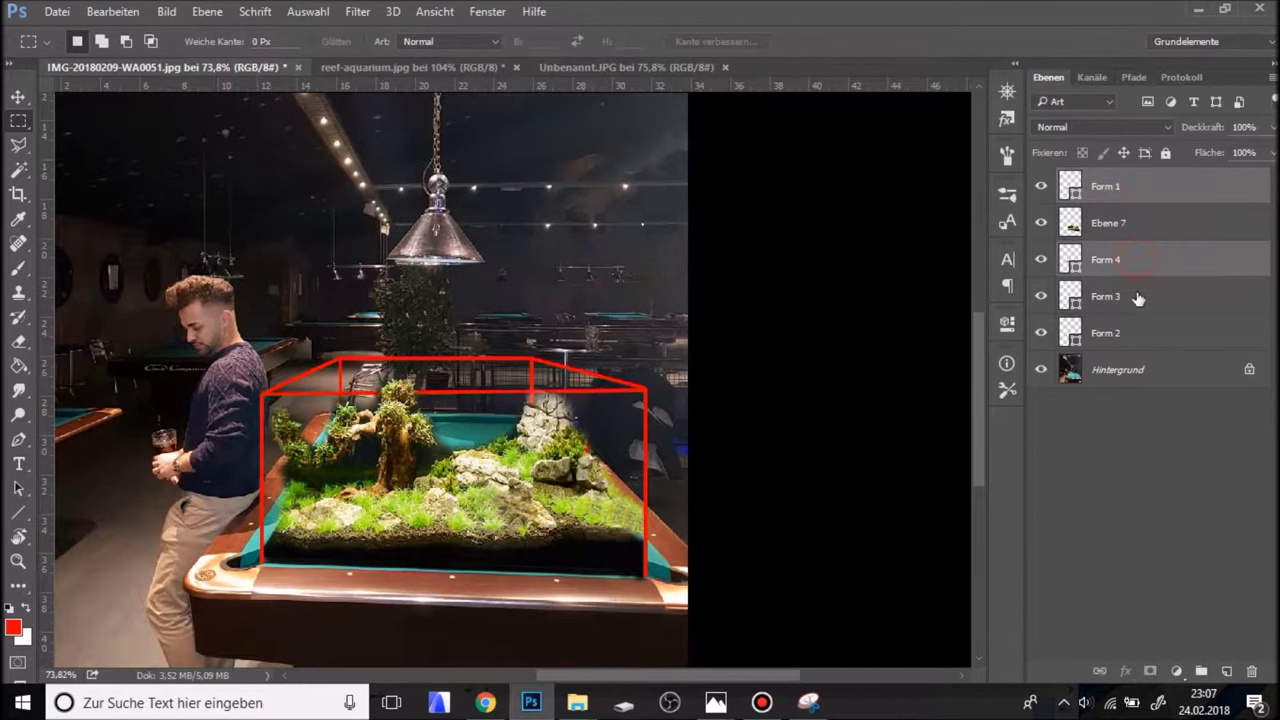
ctrl+click(1138, 296)
ctrl+click(1120, 334)
right_click(1107, 338)
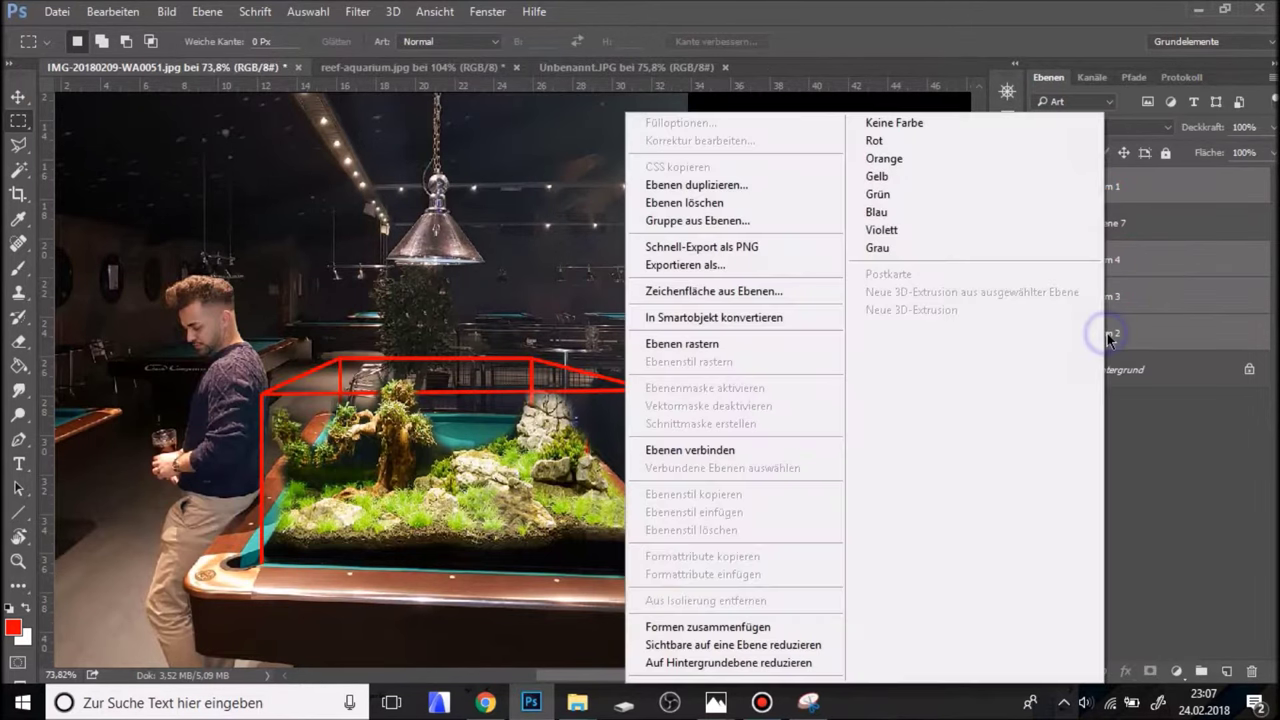
click(790, 628)
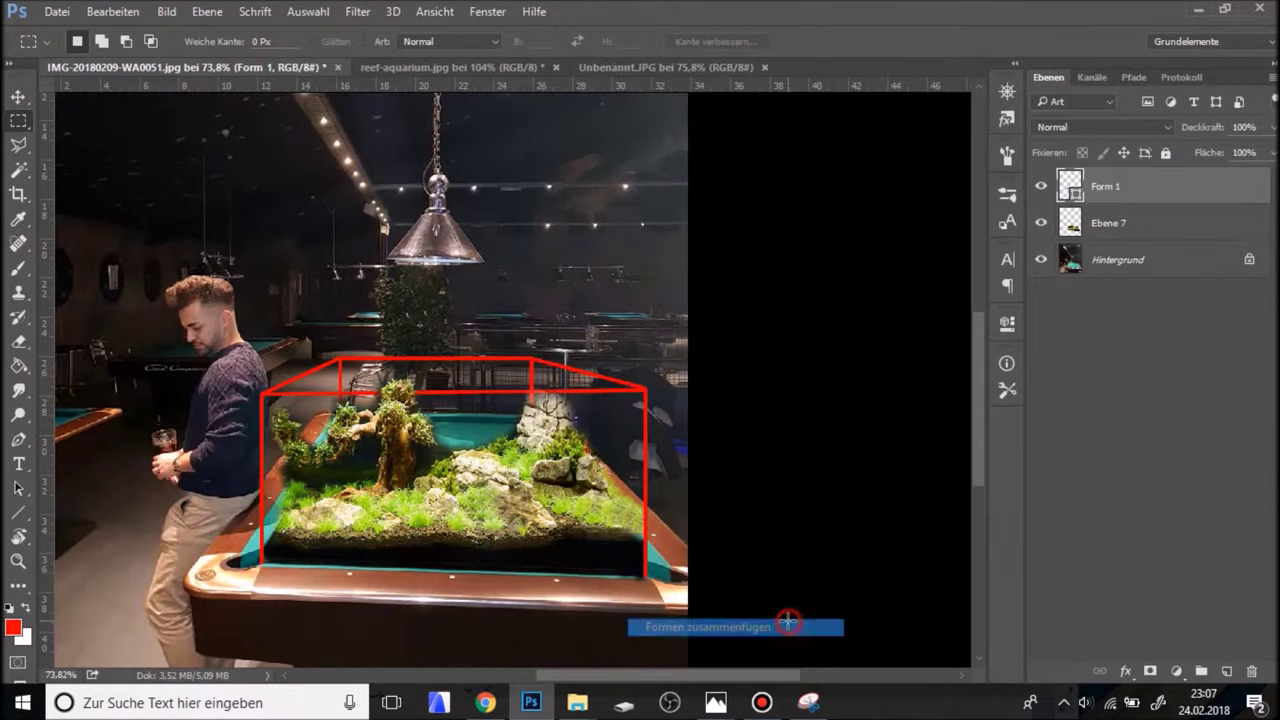
Check the merged outline's fill colour, closing the colour picker unchanged.
double_click(1070, 186)
click(1131, 327)
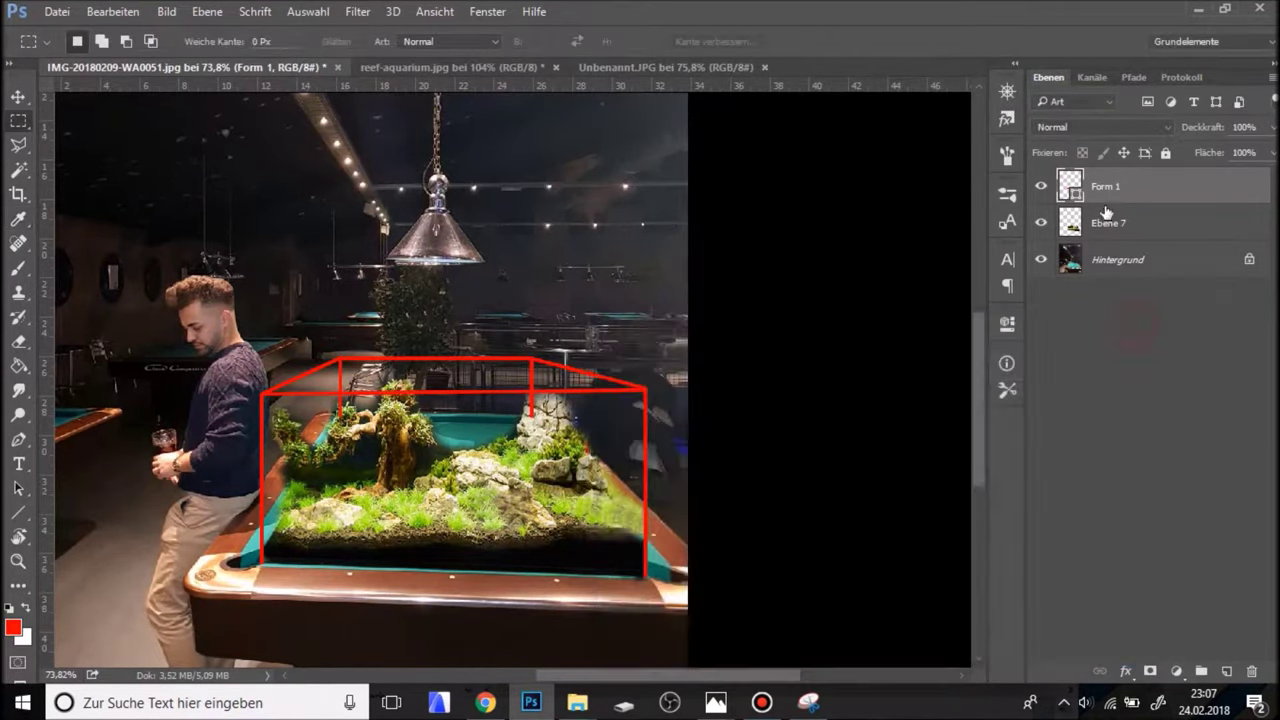
click(1110, 210)
double_click(1070, 186)
click(1138, 329)
Rasterize the merged Form 1 shape layer via the Eraser tool prompt.
click(18, 340)
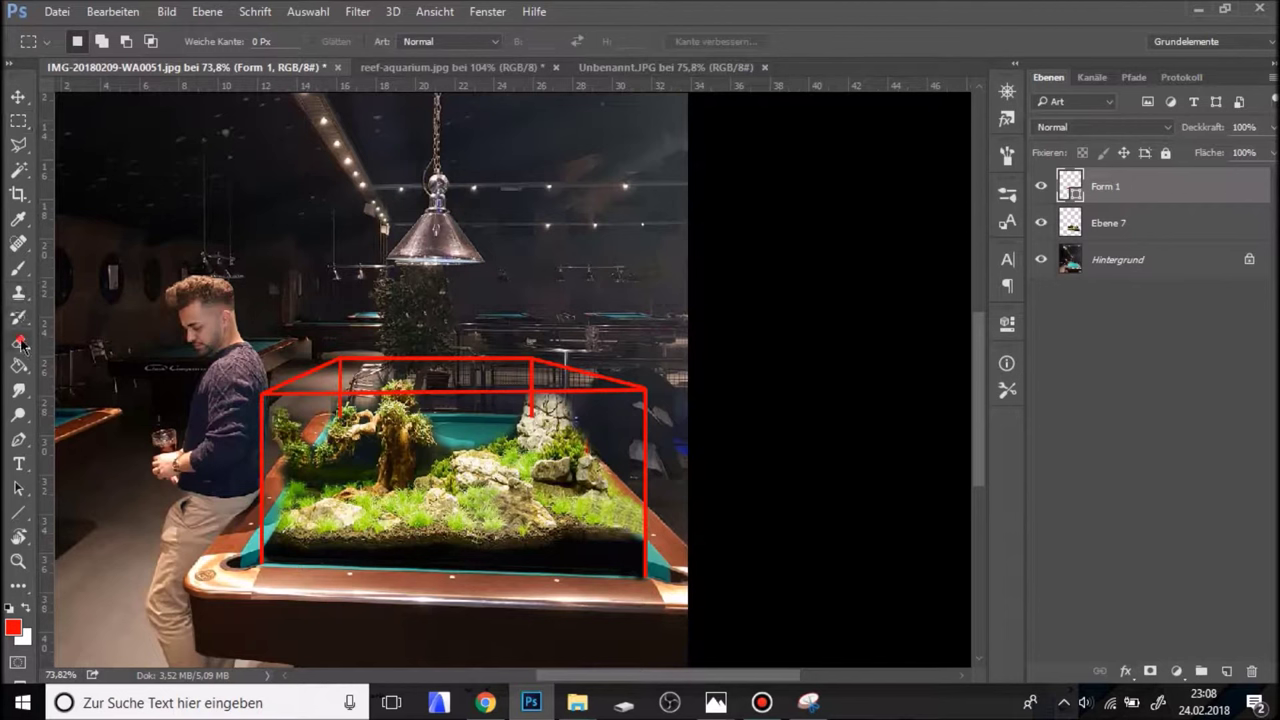
click(588, 210)
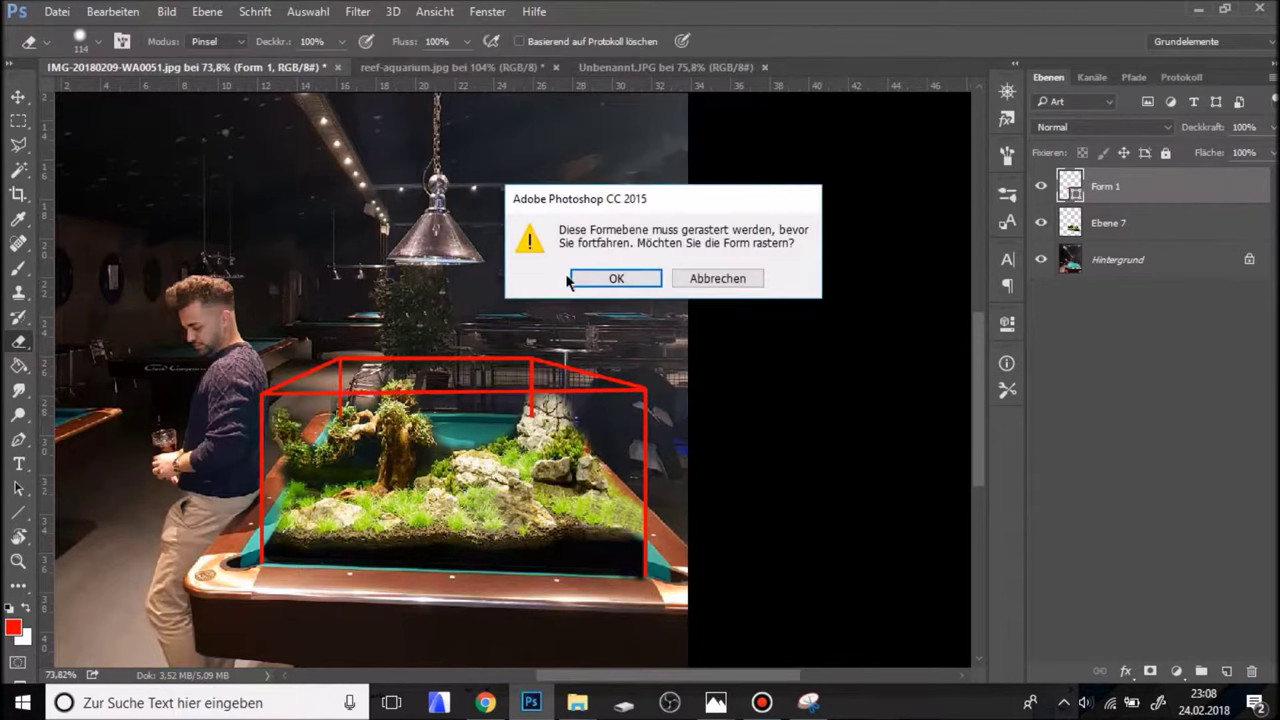
click(616, 279)
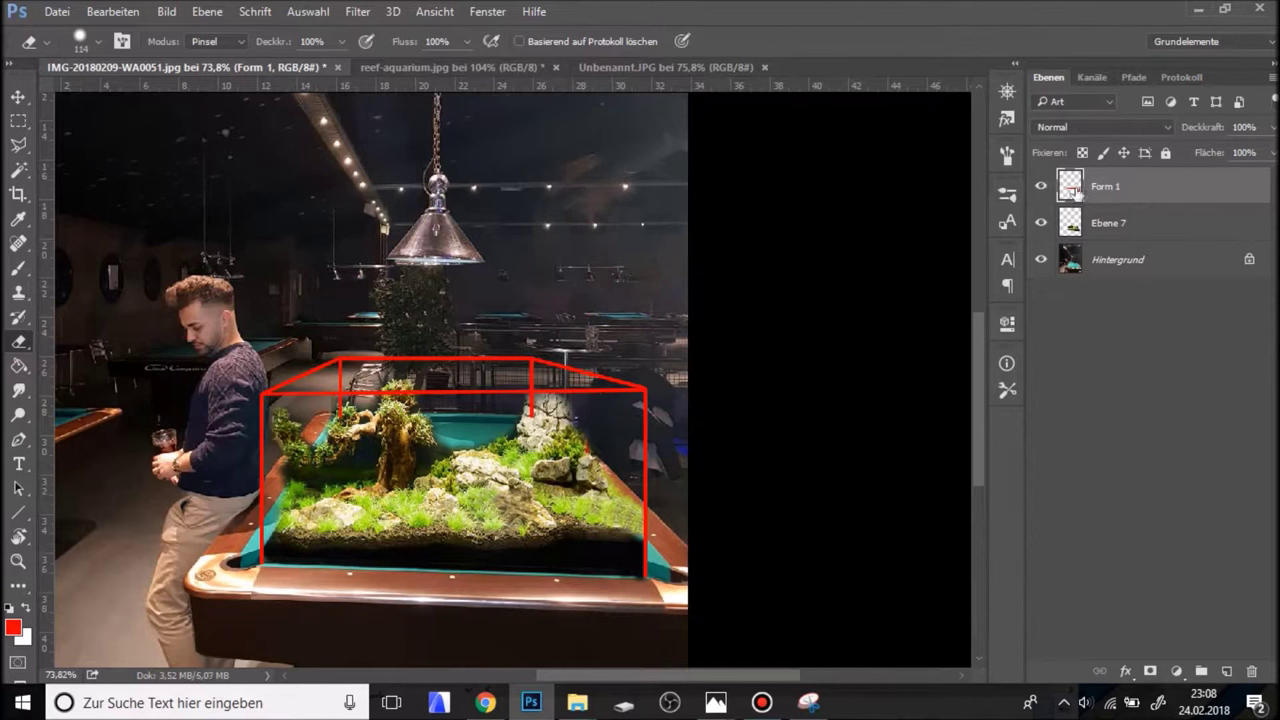
double_click(1071, 186)
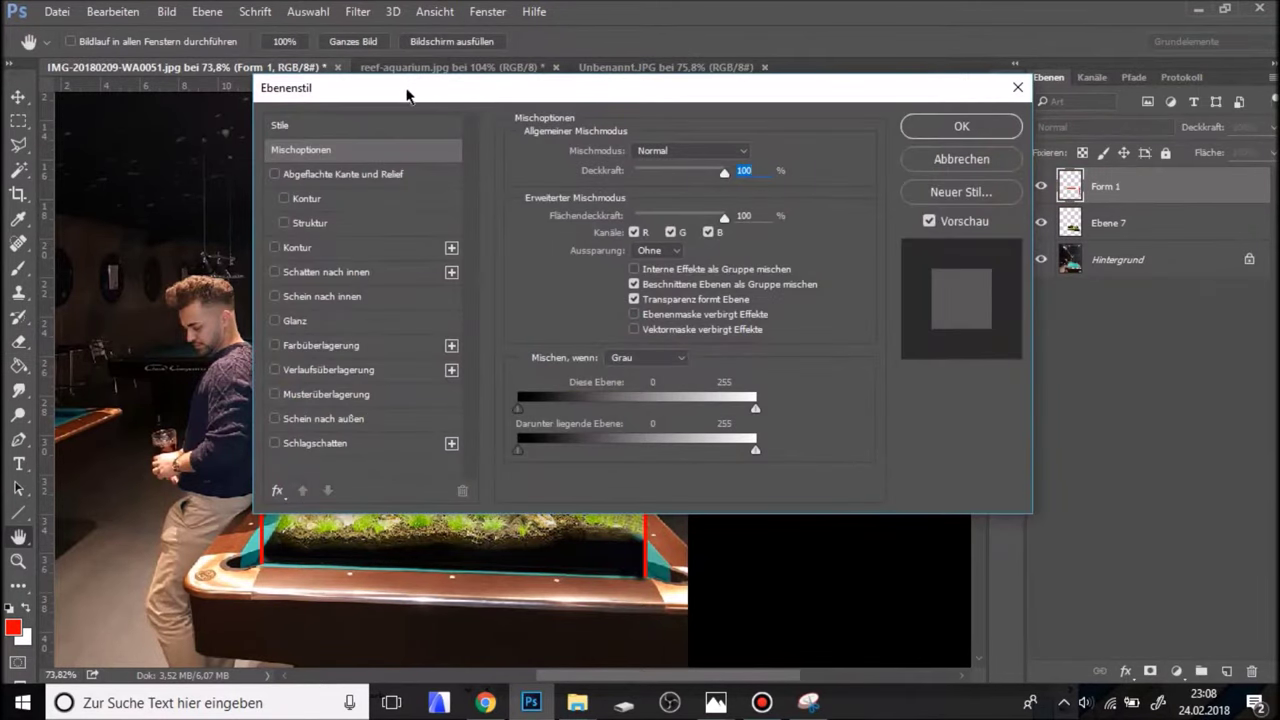
Add a gradient overlay to the outline and adjust its opacity.
drag(406, 95, 733, 178)
click(645, 479)
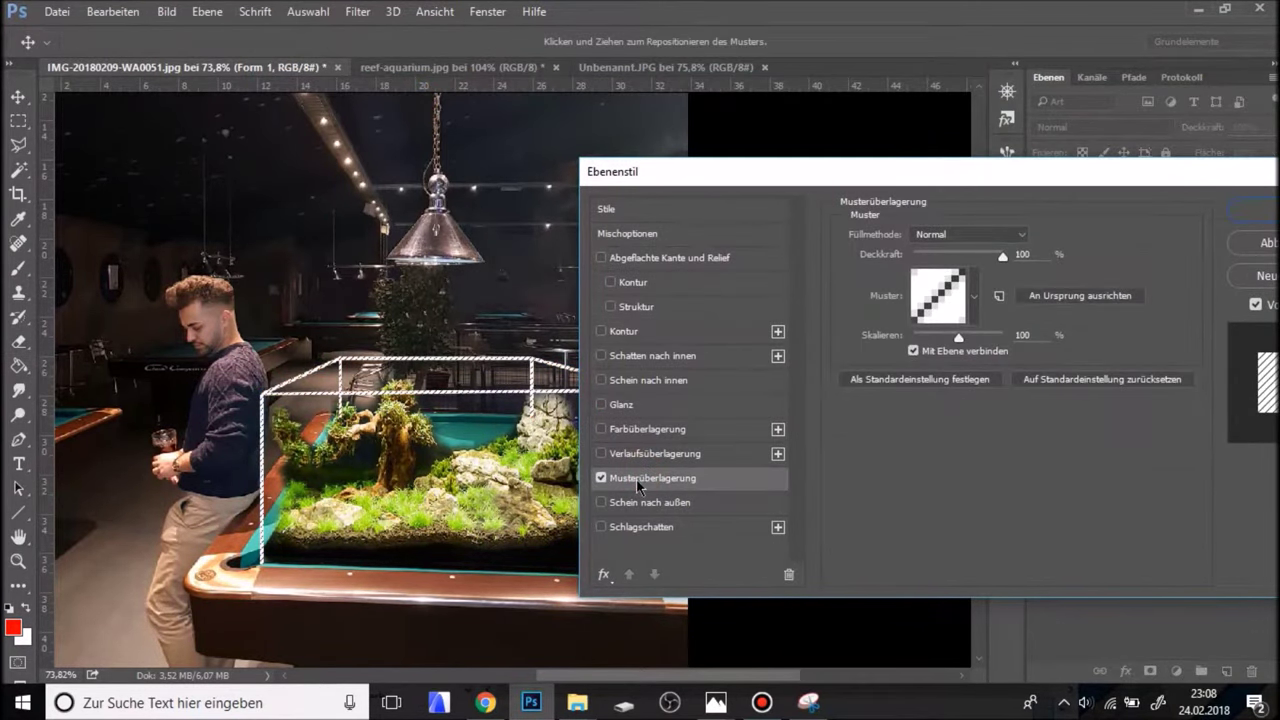
click(601, 478)
click(624, 455)
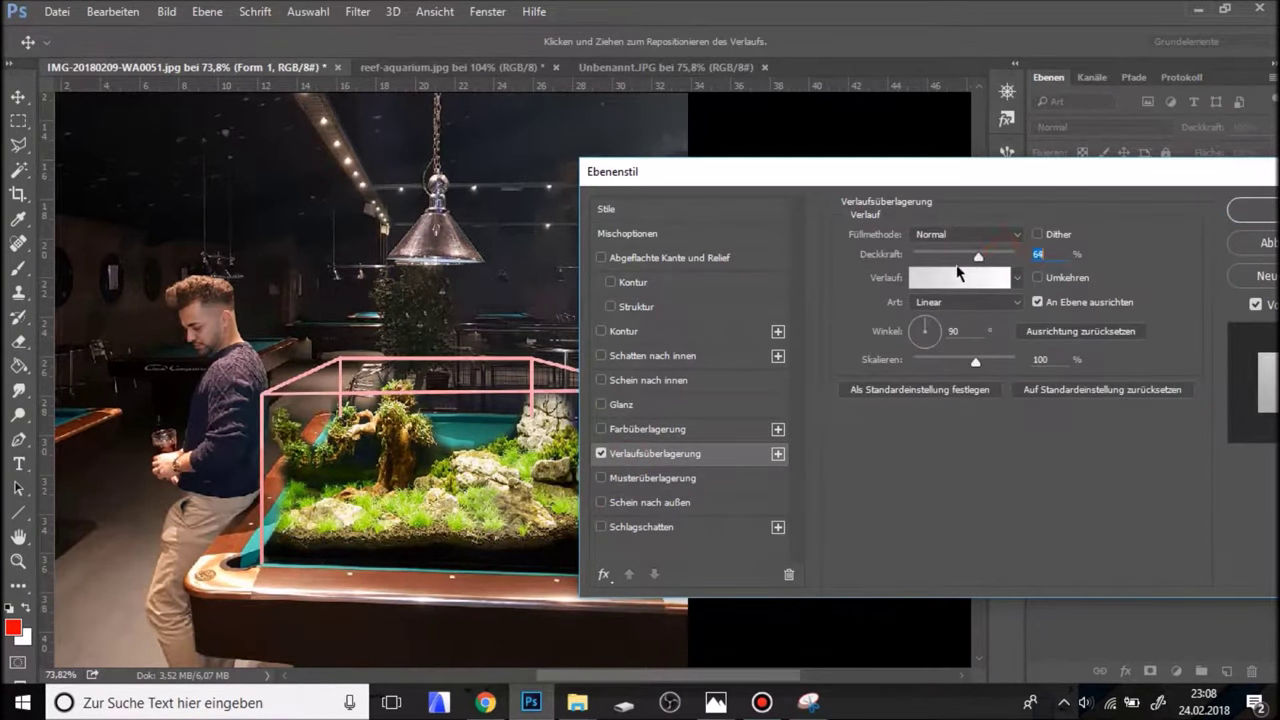
drag(1003, 262, 1029, 267)
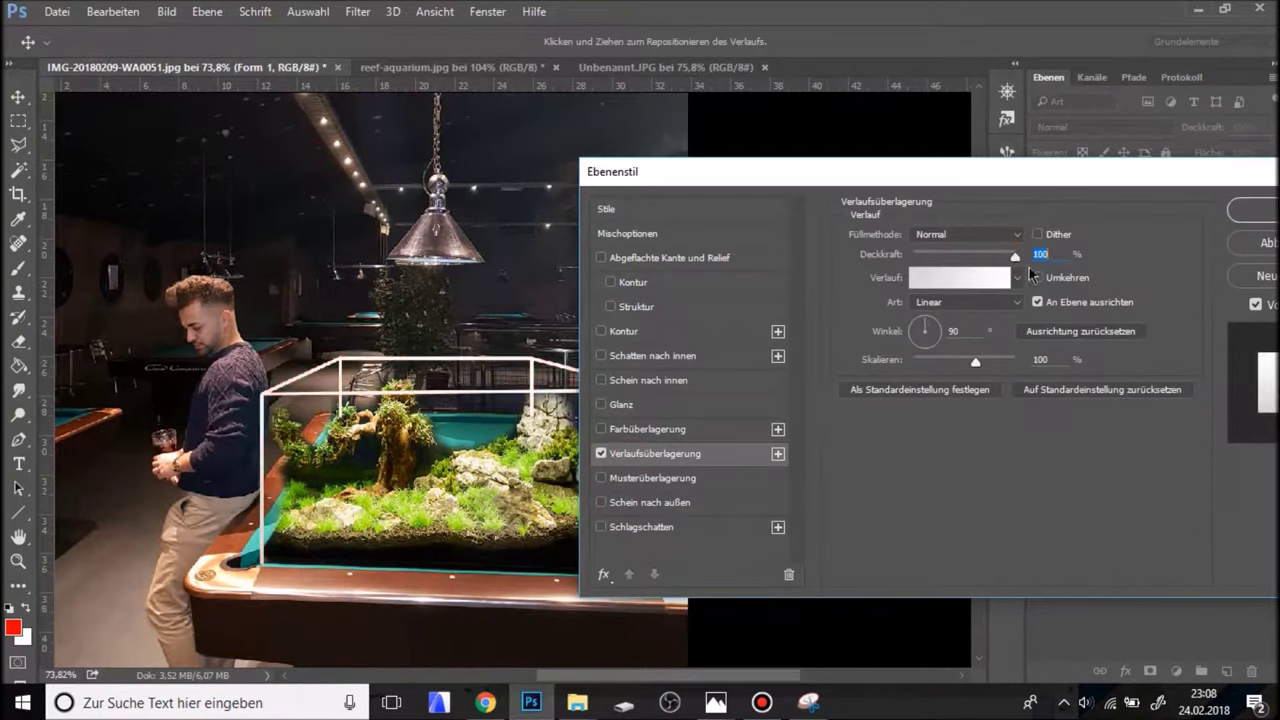
Add a #000000 black colour overlay to the outline and apply the layer style.
click(648, 429)
click(1048, 237)
click(604, 376)
drag(700, 327, 900, 313)
mouse_move(917, 390)
mouse_down()
mouse_move(885, 475)
mouse_move(885, 640)
mouse_up()
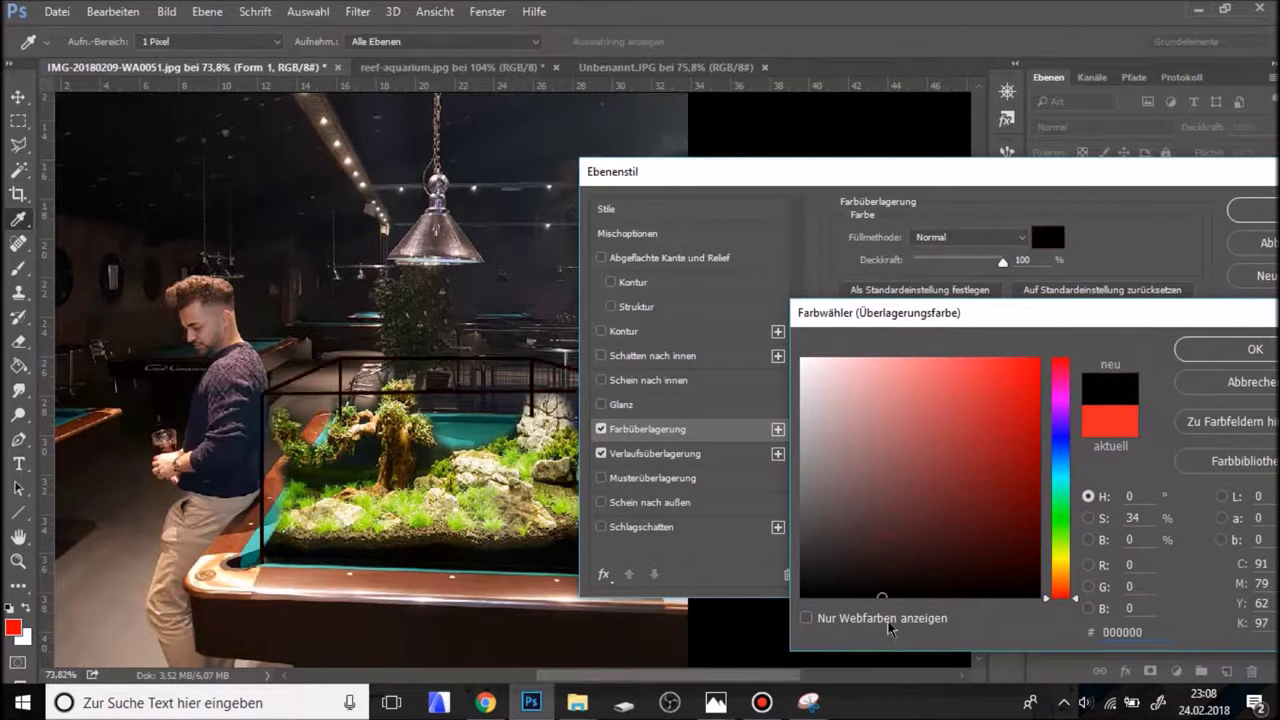
click(1228, 352)
click(1248, 211)
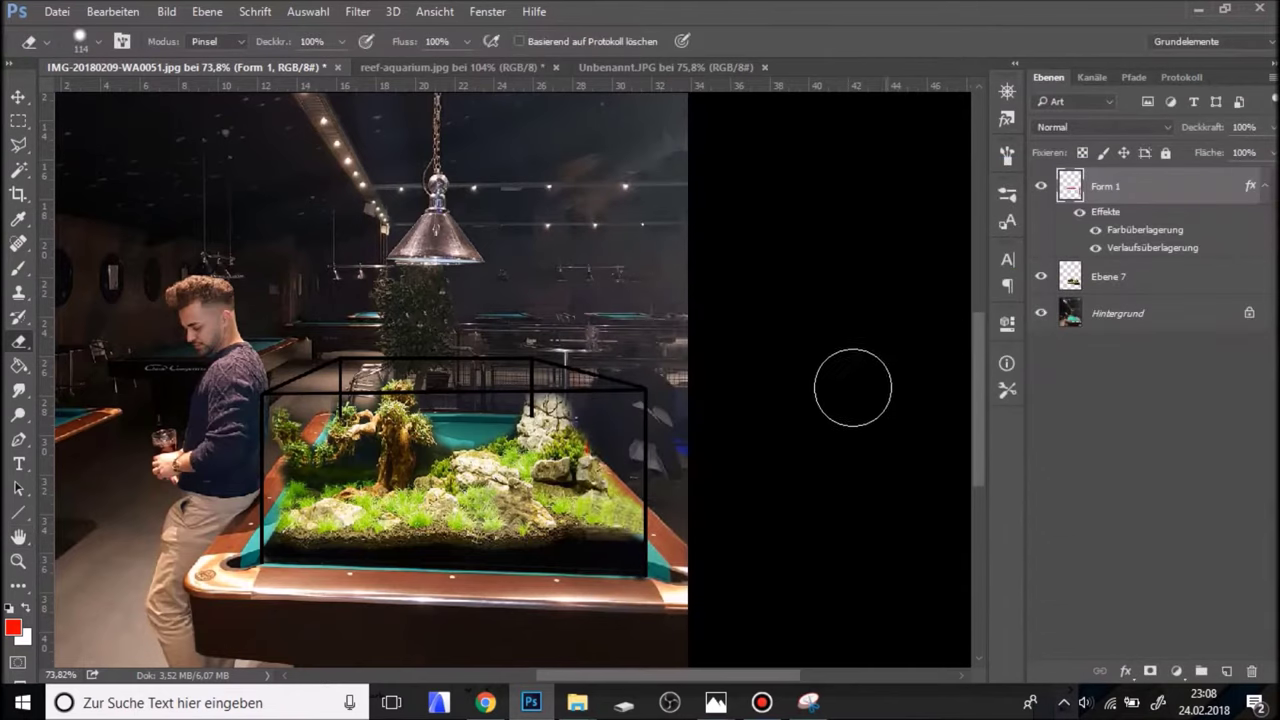
click(19, 120)
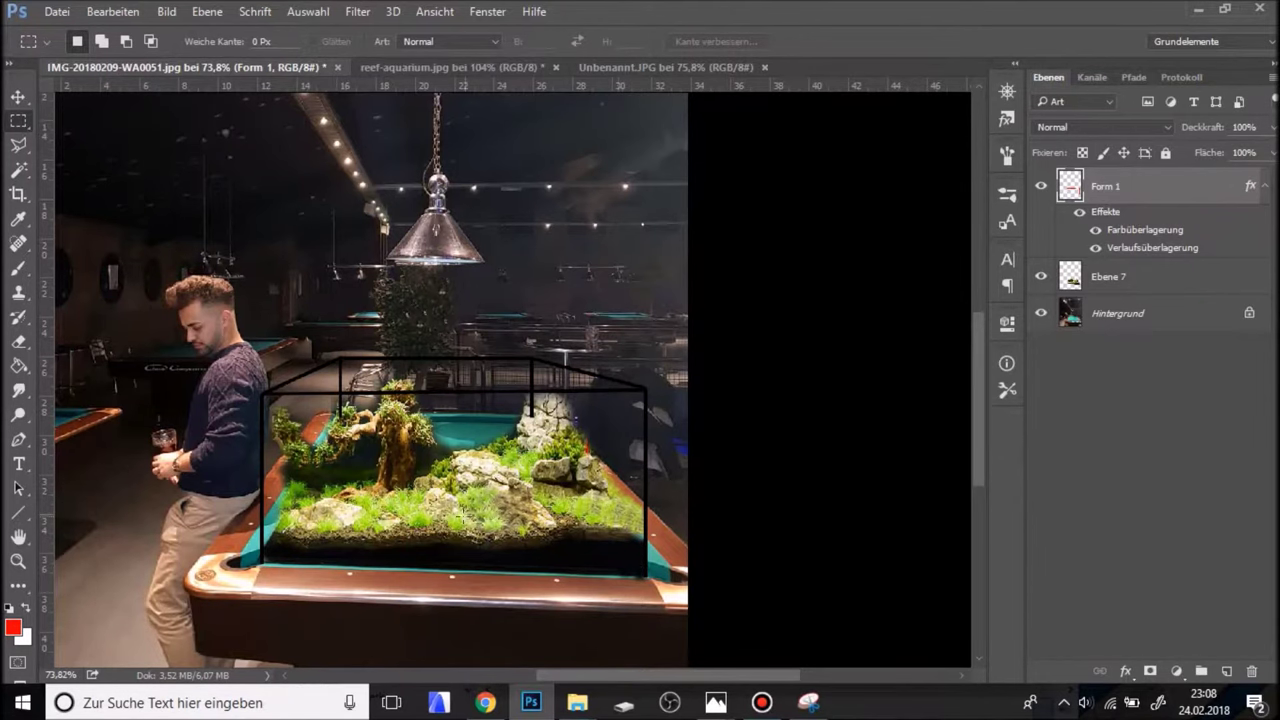
Move the Form 1 outline layer below the aquascape layer Ebene 7.
scroll(465, 512, up, 1)
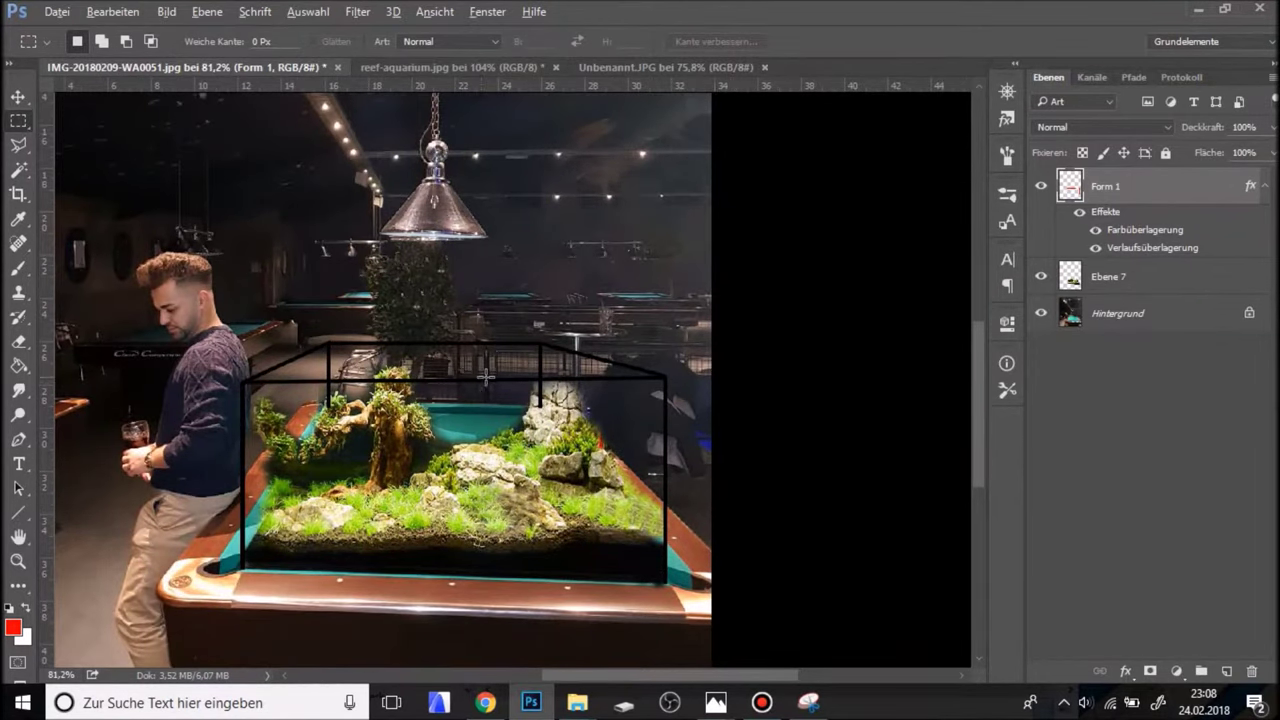
scroll(486, 376, up, 2)
scroll(605, 408, up, 4)
drag(1050, 202, 1090, 295)
scroll(630, 277, down, 3)
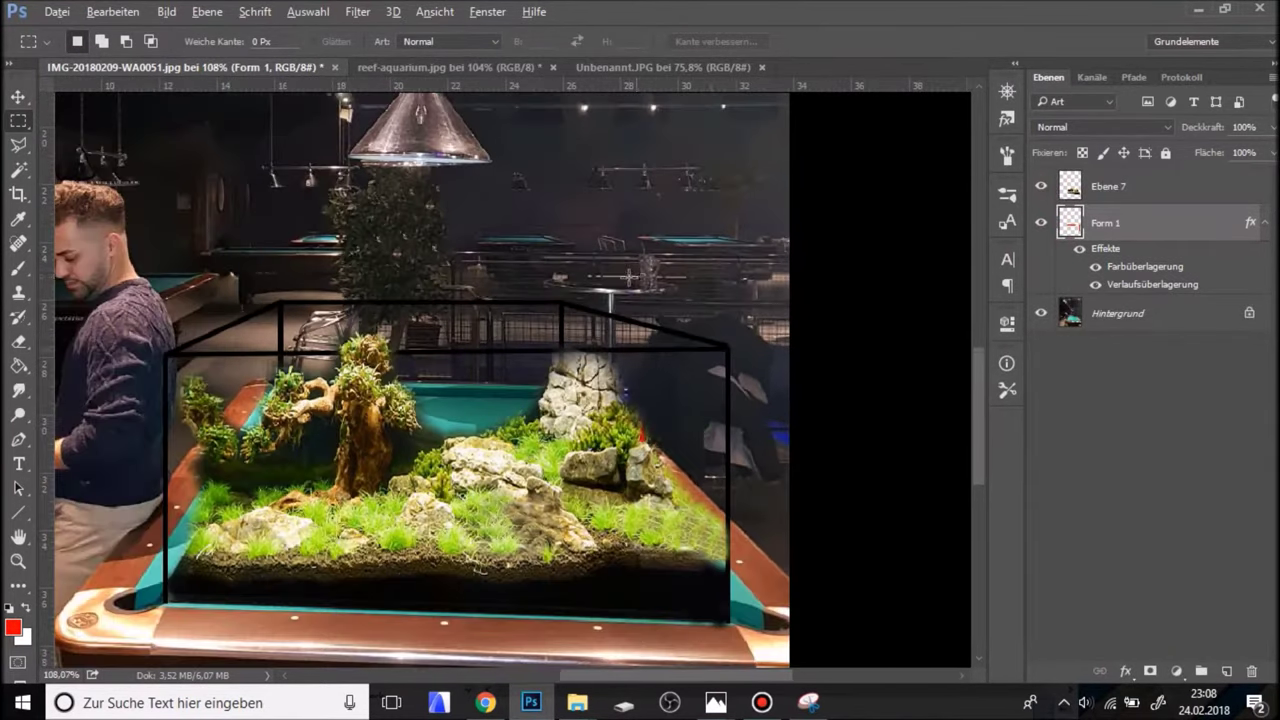
scroll(630, 277, down, 1)
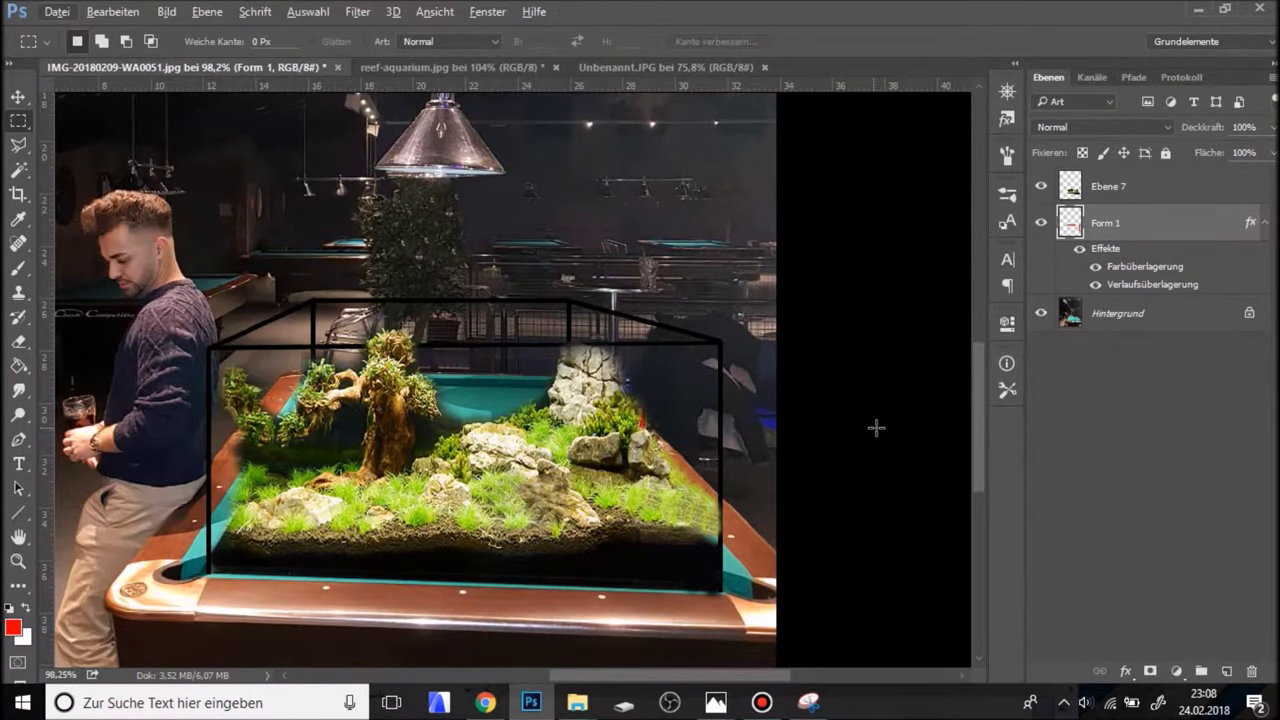
scroll(740, 555, up, 5)
Make Ebene 7 active and marquee-select a strip along the tank's right edge.
key(v)
click(566, 476)
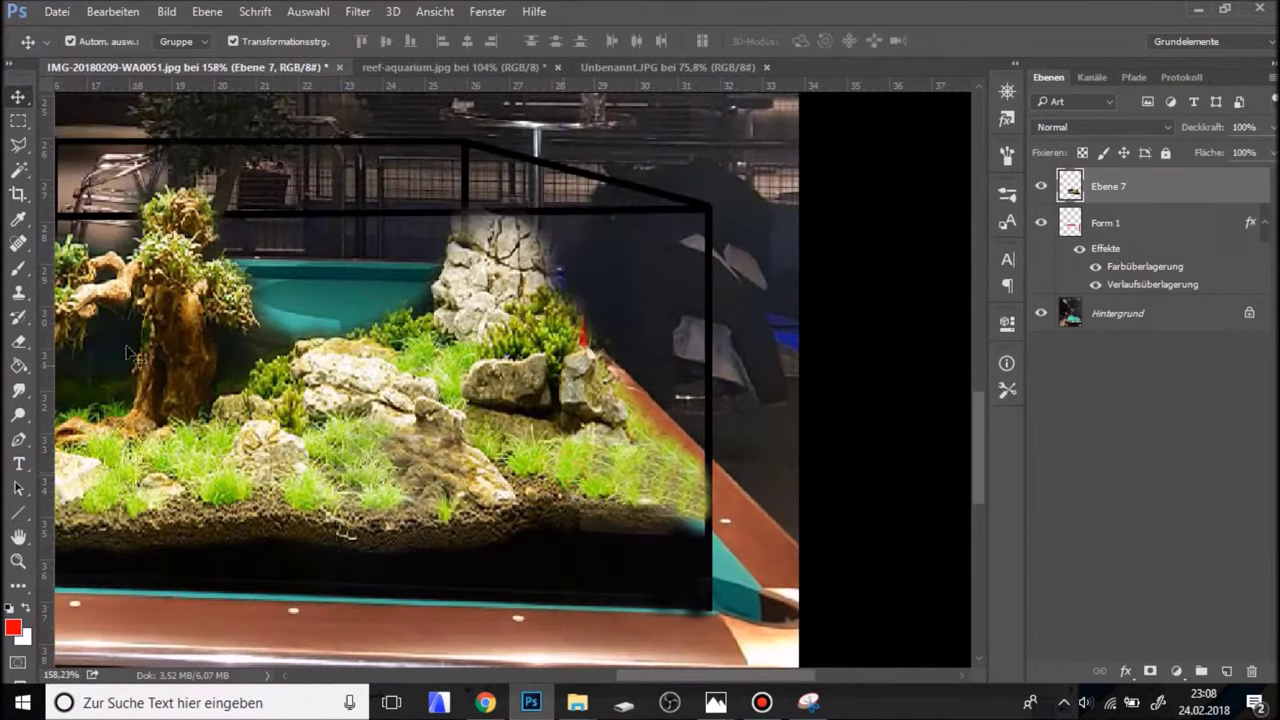
click(18, 120)
drag(768, 388, 705, 640)
scroll(728, 510, up, 10)
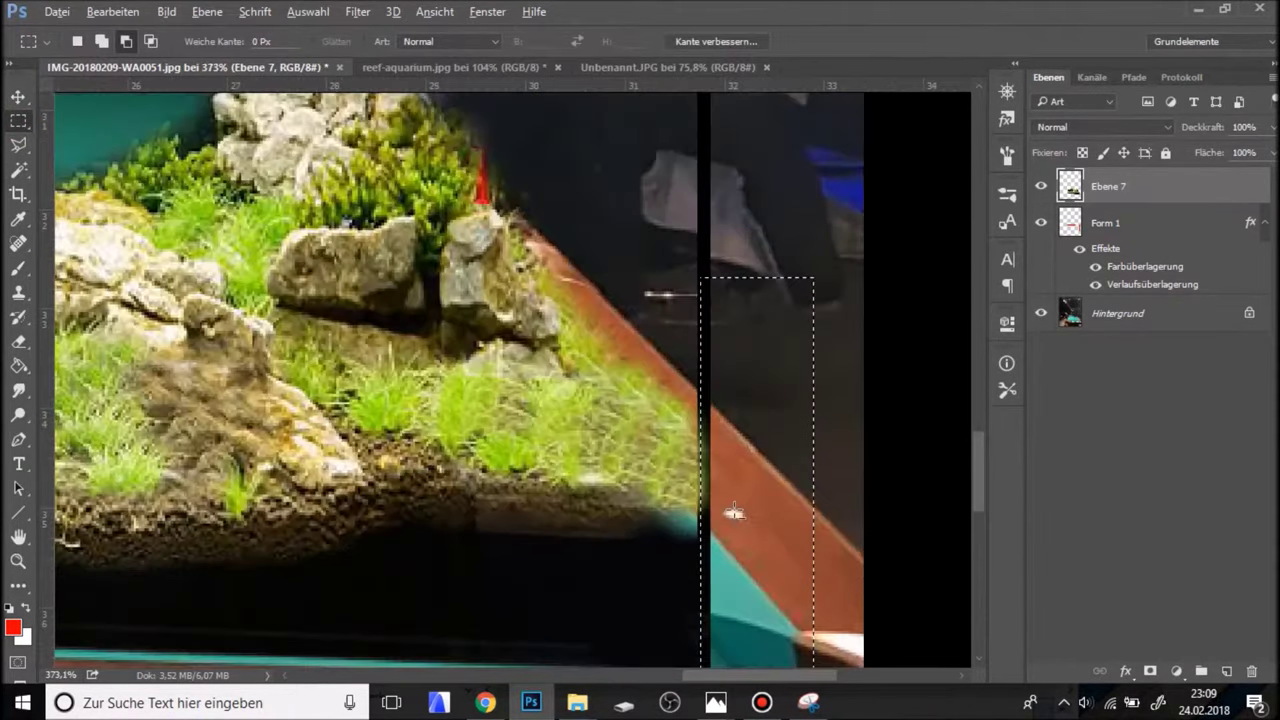
drag(731, 505, 736, 489)
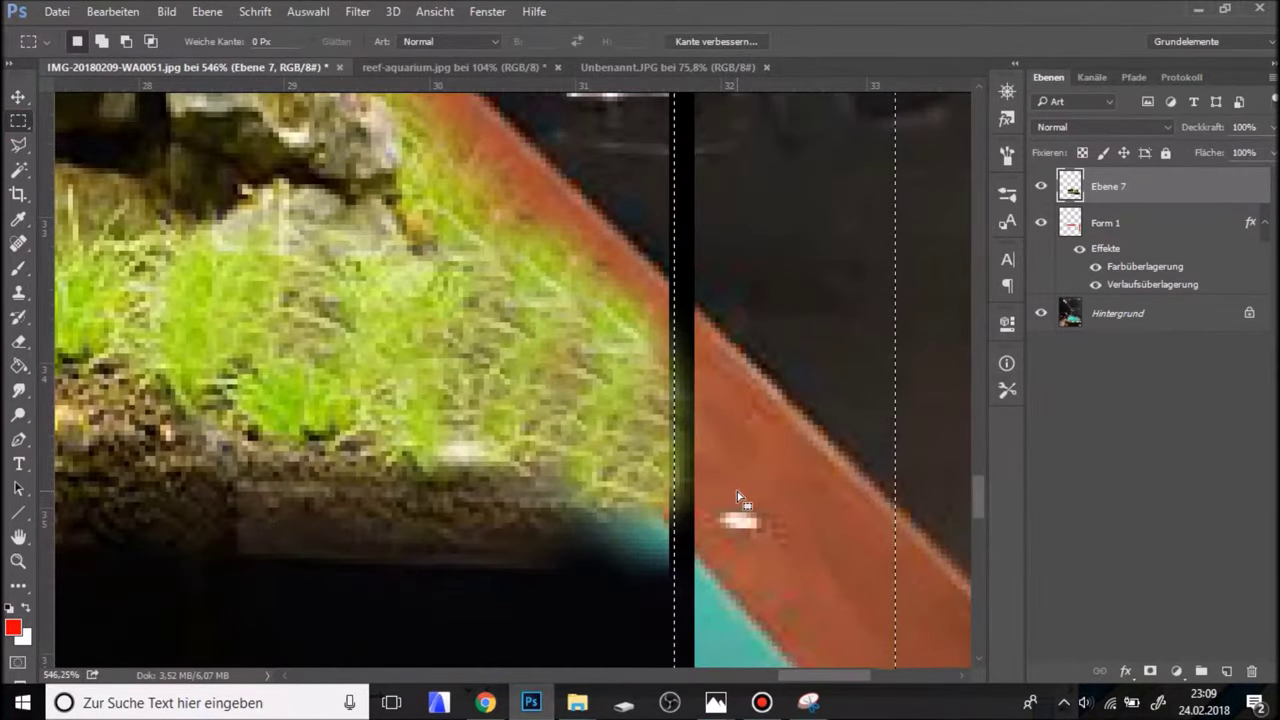
Select and reposition a strip along the tank's bottom edge, then deselect.
scroll(728, 478, down, 1)
scroll(720, 464, down, 2)
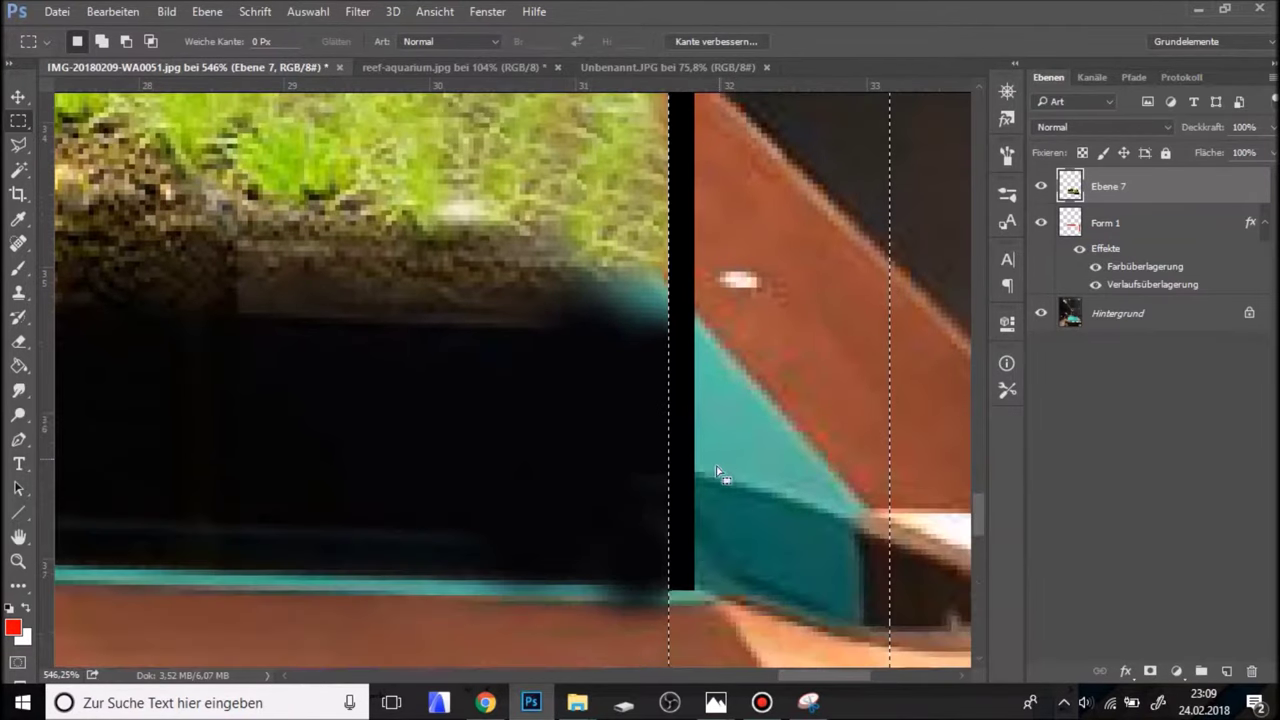
scroll(719, 459, down, 1)
drag(823, 607, 340, 505)
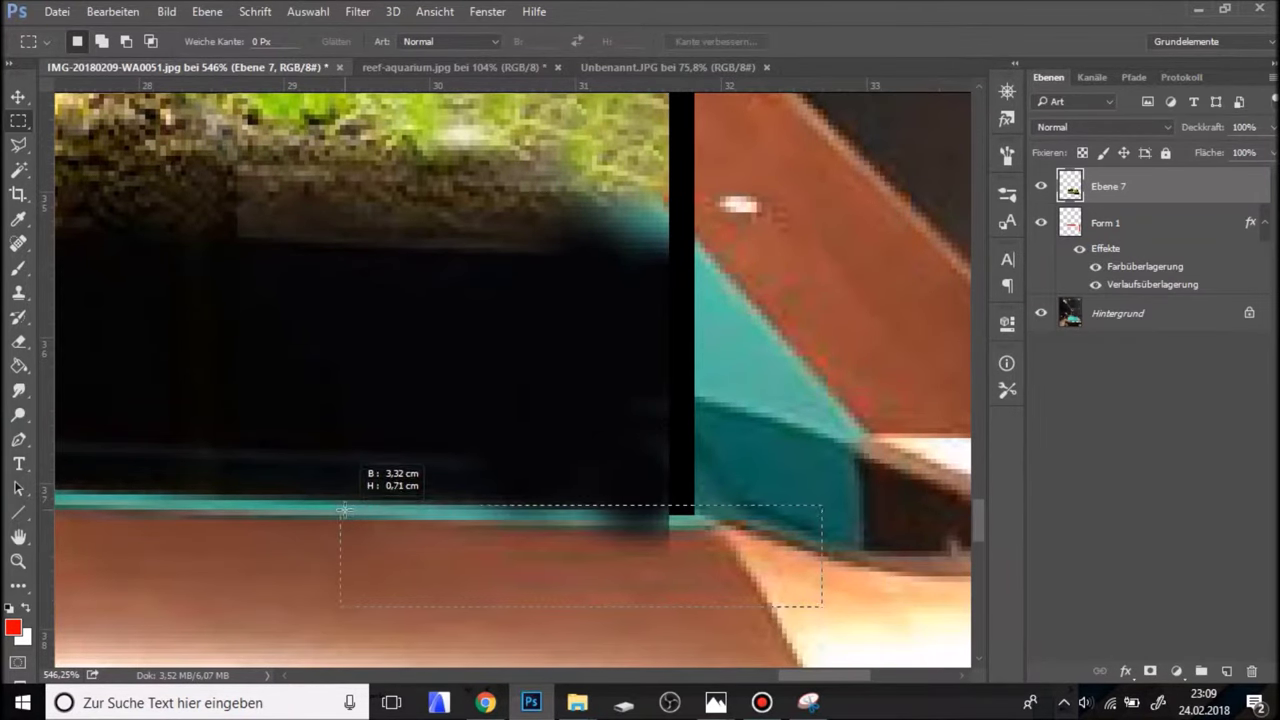
drag(543, 549, 397, 578)
click(773, 533)
scroll(772, 540, down, 3)
scroll(770, 555, down, 3)
scroll(767, 570, down, 2)
scroll(767, 570, up, 2)
scroll(767, 570, down, 4)
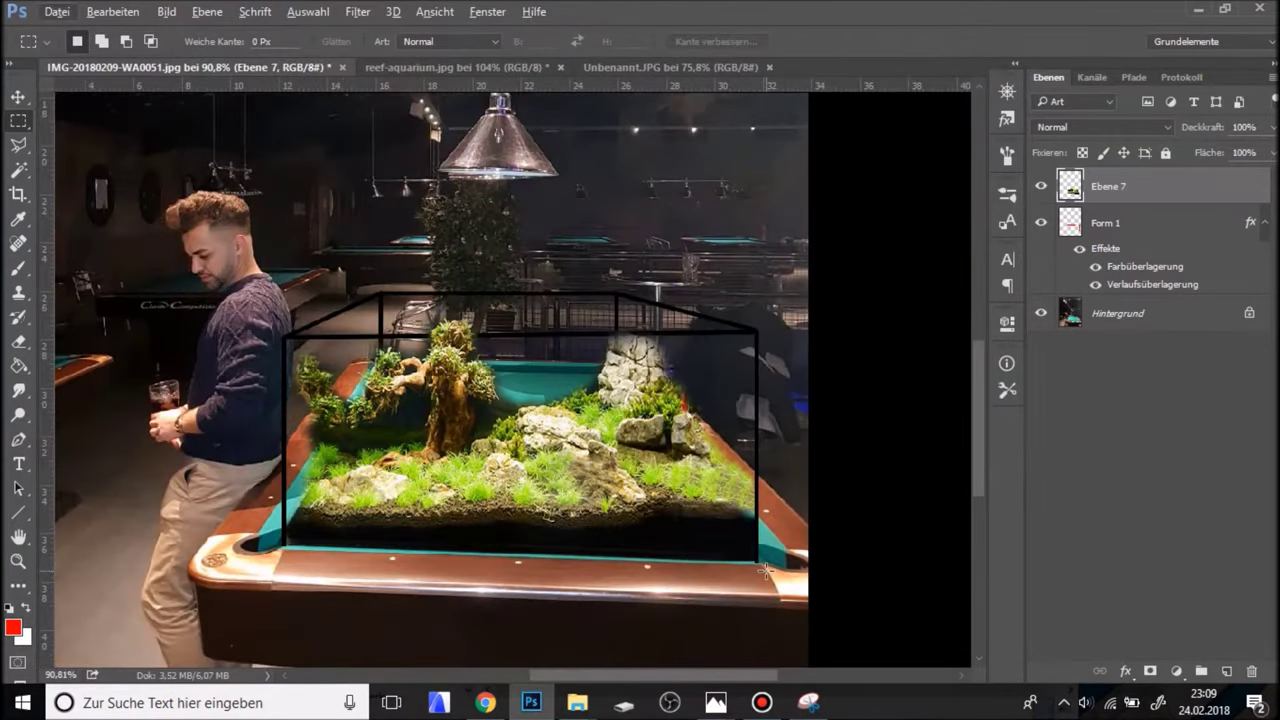
Zoom out to review the full composite with the Move tool active.
scroll(752, 572, down, 2)
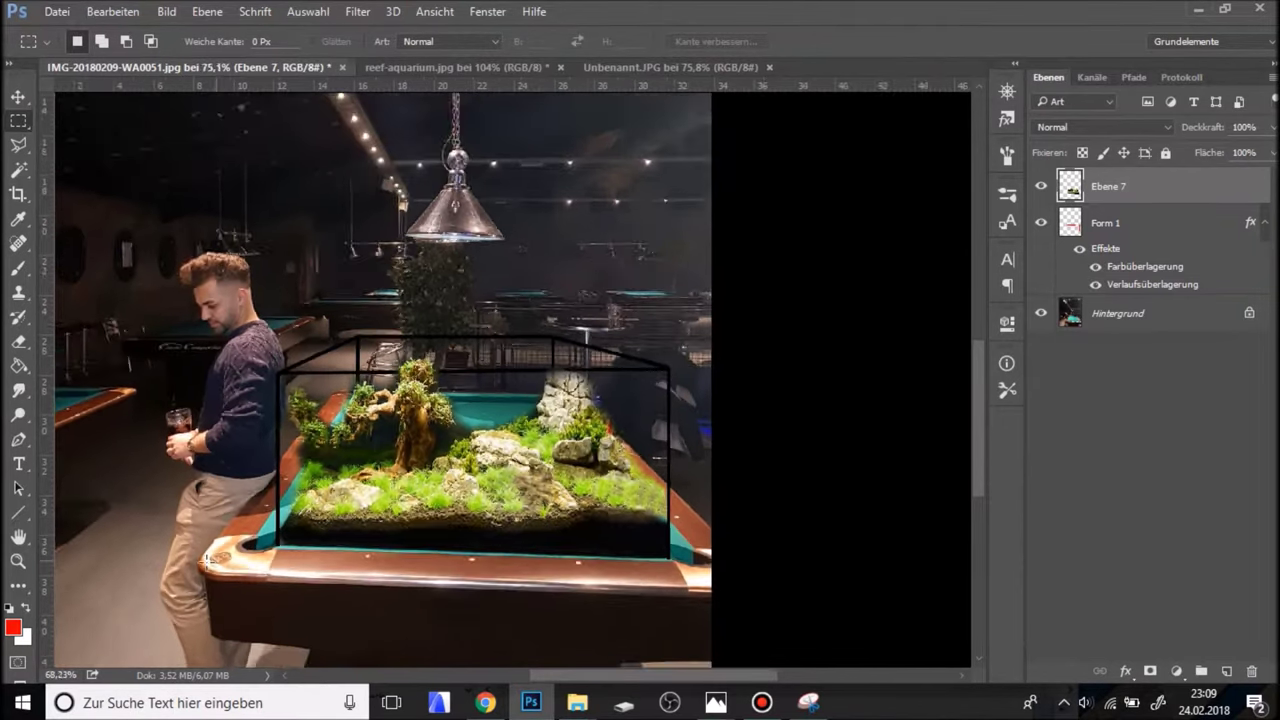
scroll(734, 551, down, 2)
scroll(846, 503, down, 1)
scroll(846, 503, down, 1)
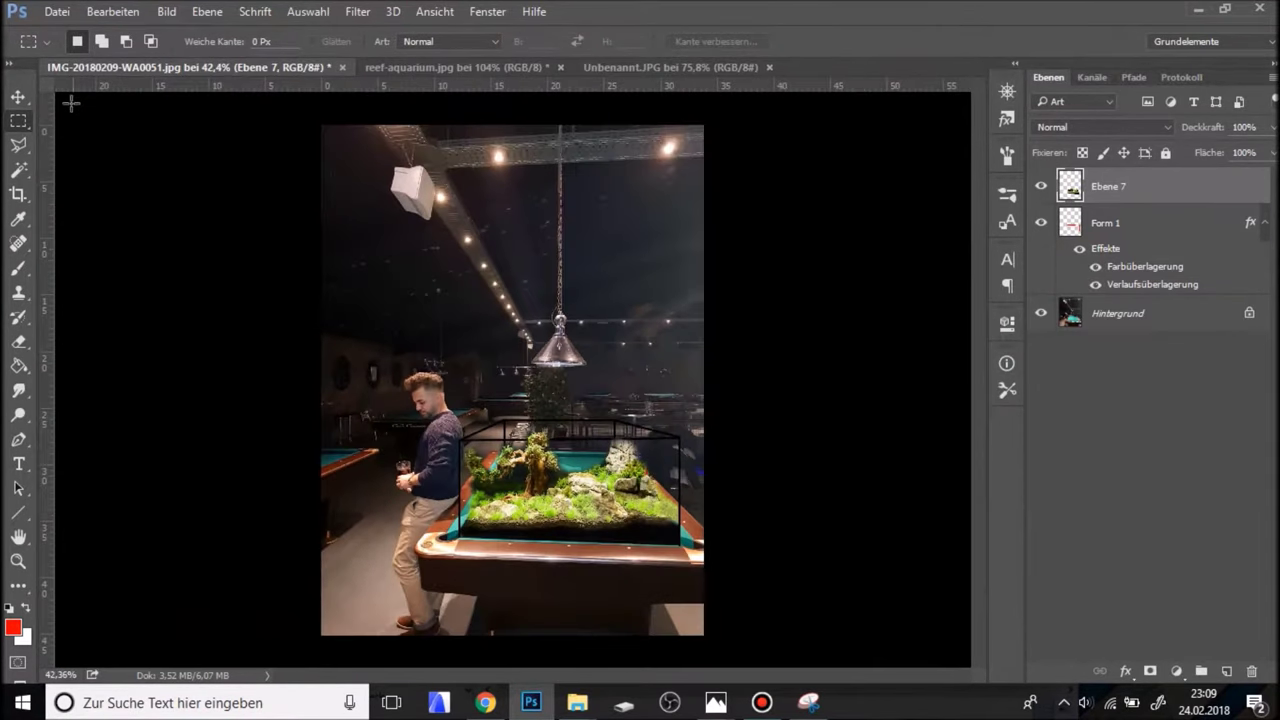
click(18, 96)
click(851, 337)
scroll(700, 470, up, 5)
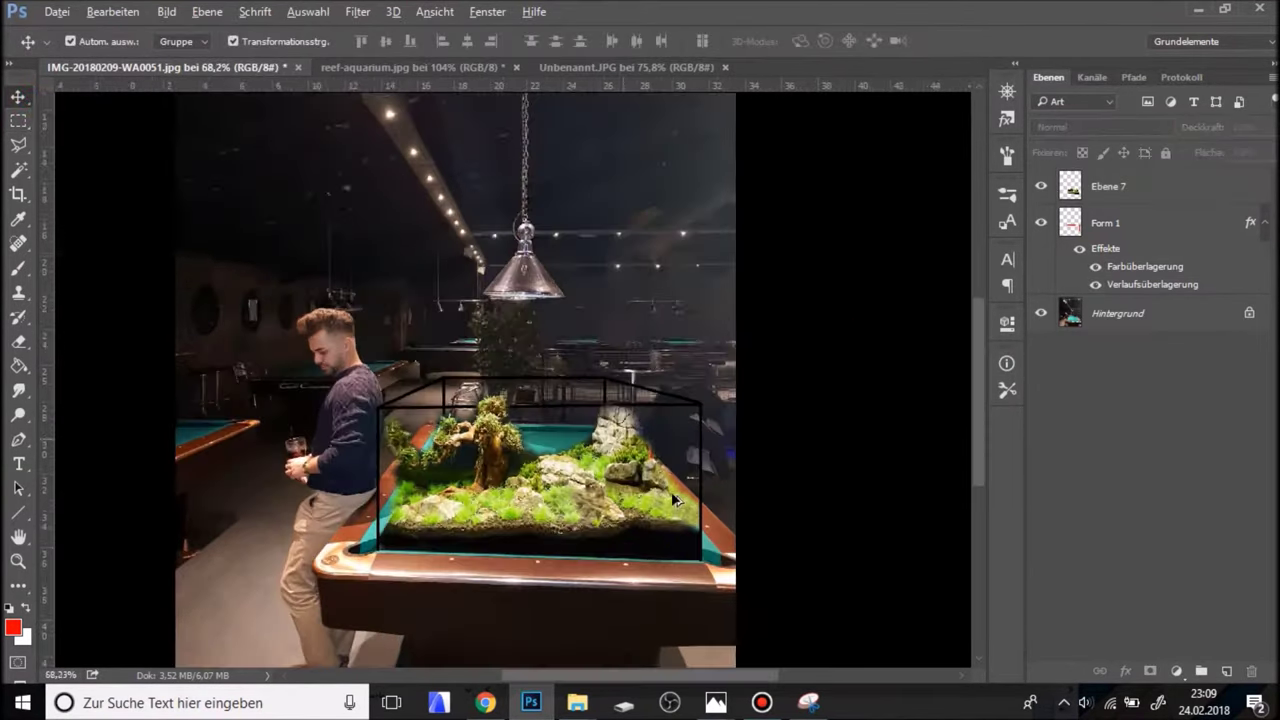
scroll(640, 440, up, 3)
scroll(620, 420, up, 1)
scroll(672, 376, down, 1)
scroll(676, 377, down, 1)
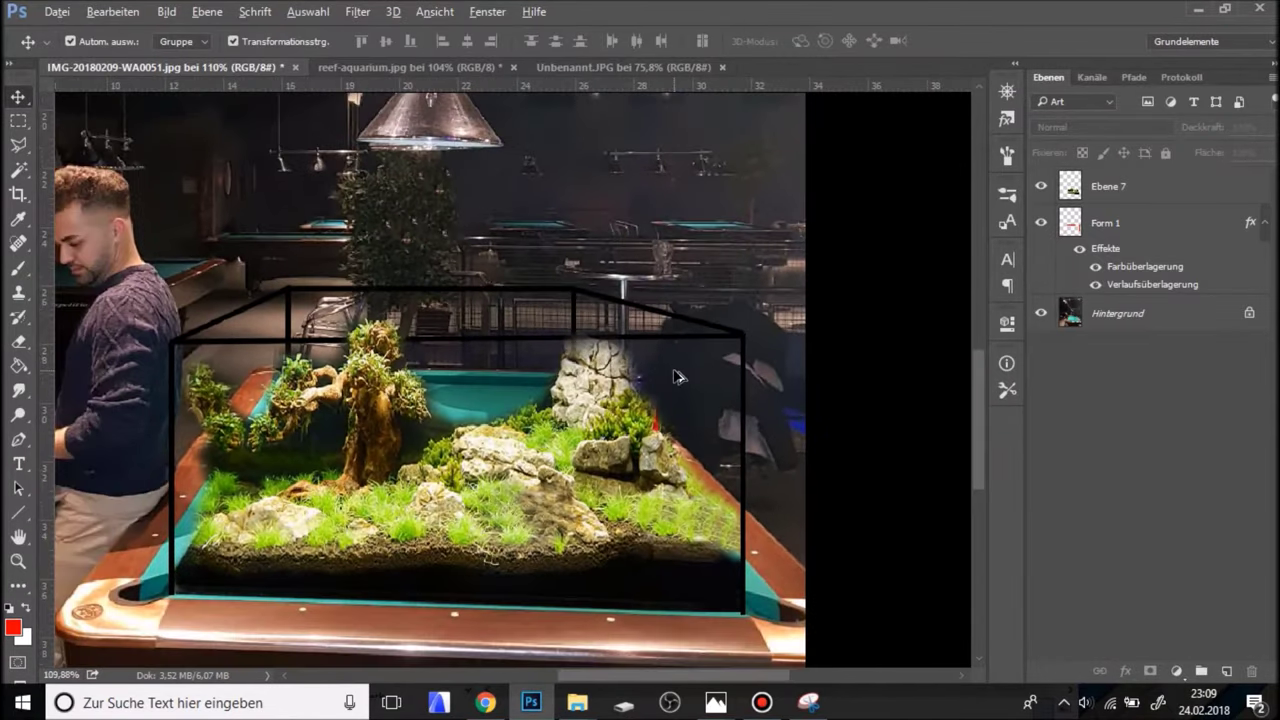
scroll(720, 403, down, 2)
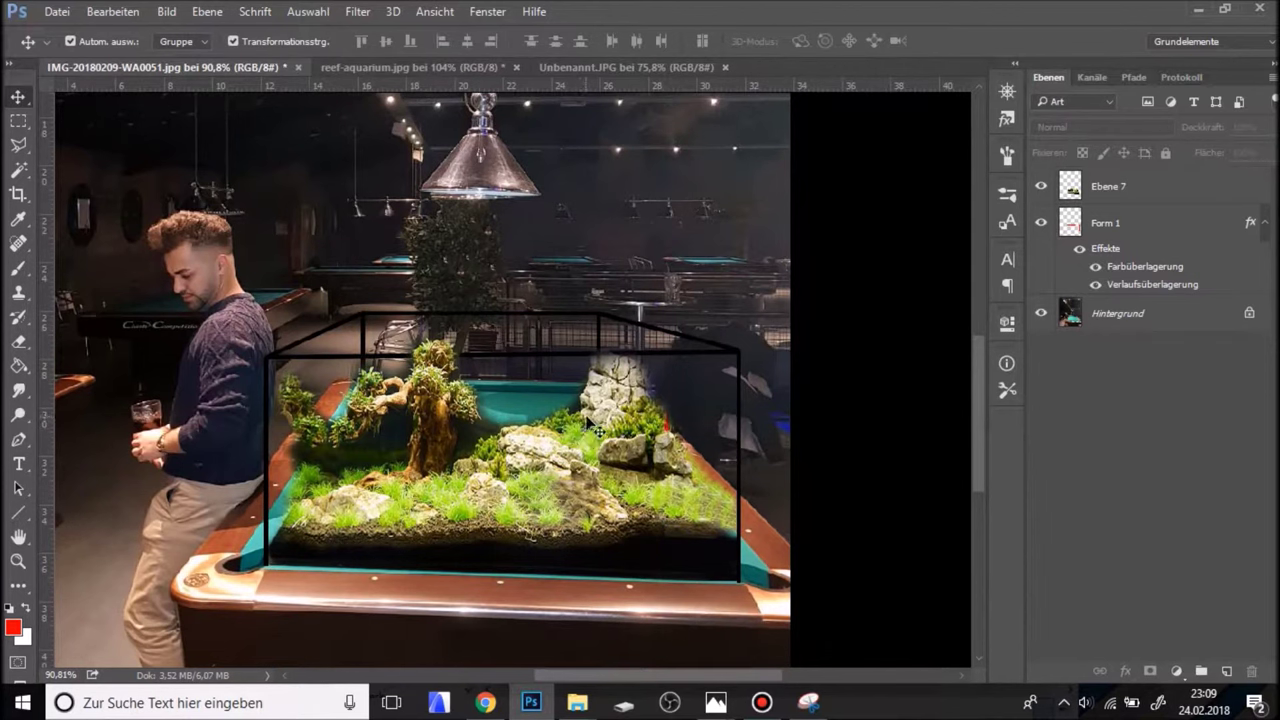
Make Ebene 7 active and zoom in on the tank's top rail.
click(616, 416)
scroll(625, 409, right, 2)
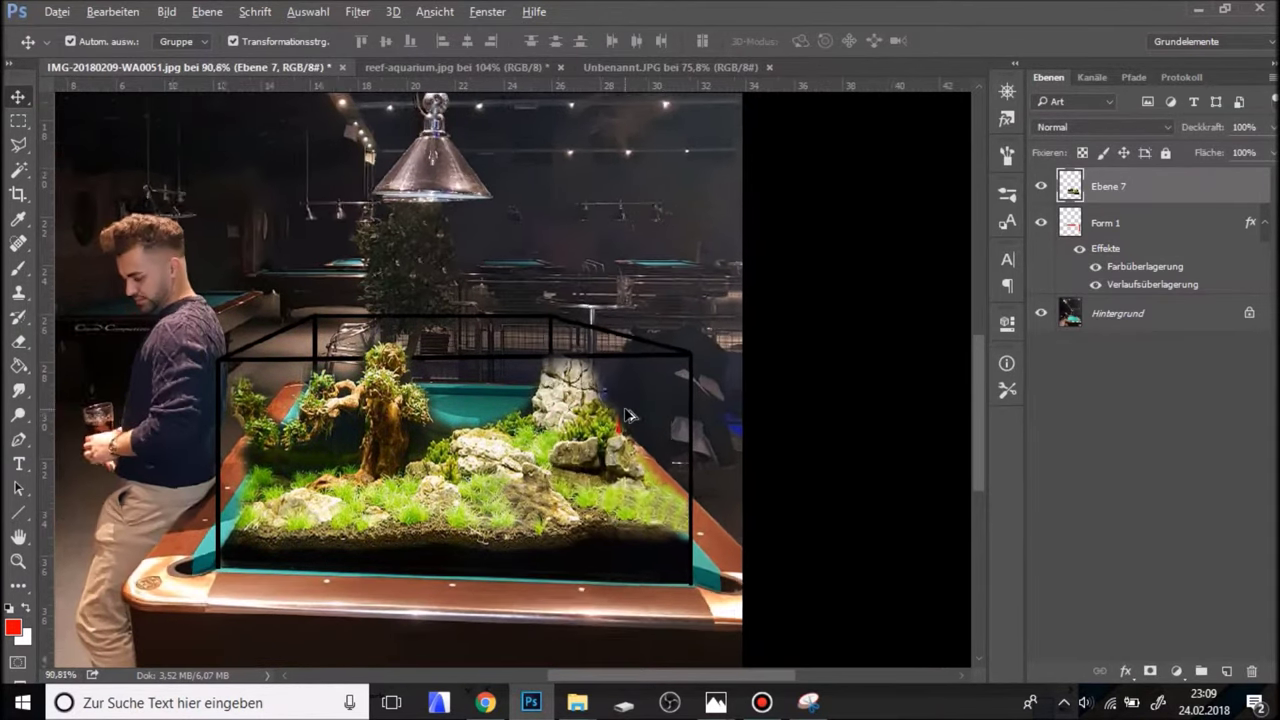
scroll(628, 414, up, 1)
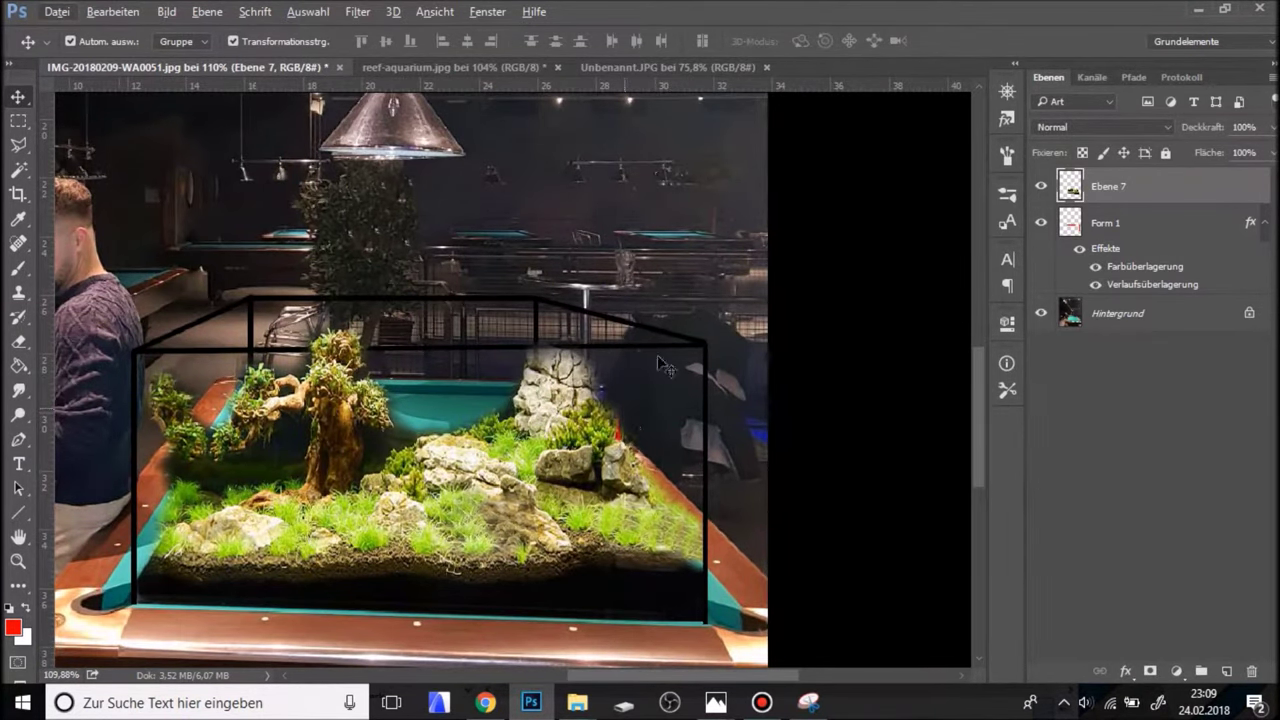
scroll(610, 305, up, 1)
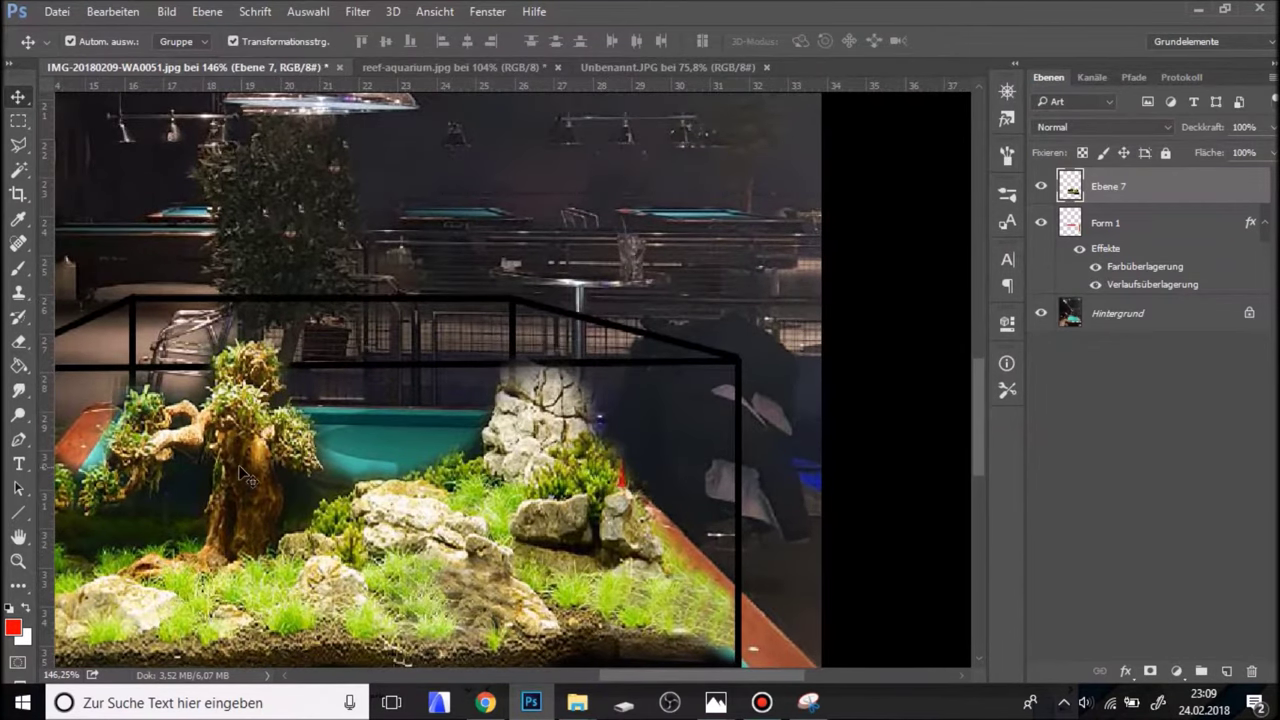
scroll(241, 443, up, 1)
scroll(290, 410, up, 1)
scroll(340, 375, up, 1)
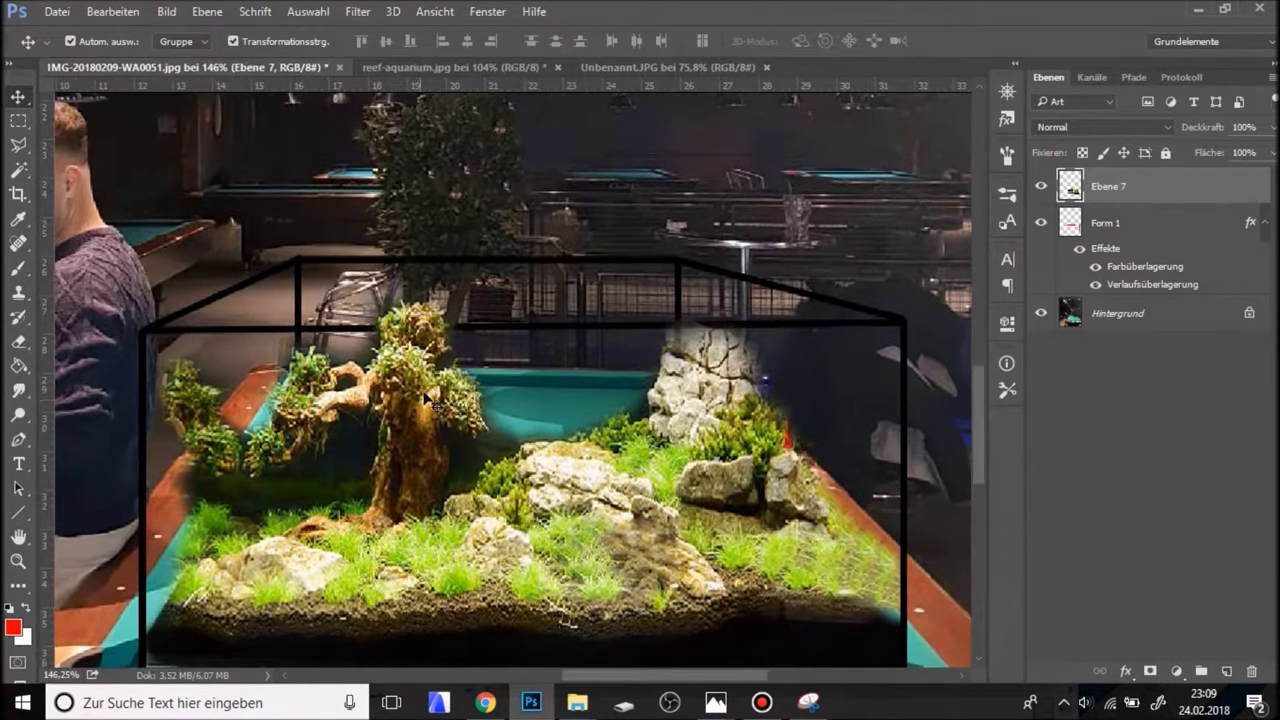
scroll(380, 347, up, 1)
scroll(463, 340, down, 1)
scroll(331, 290, up, 2)
click(19, 145)
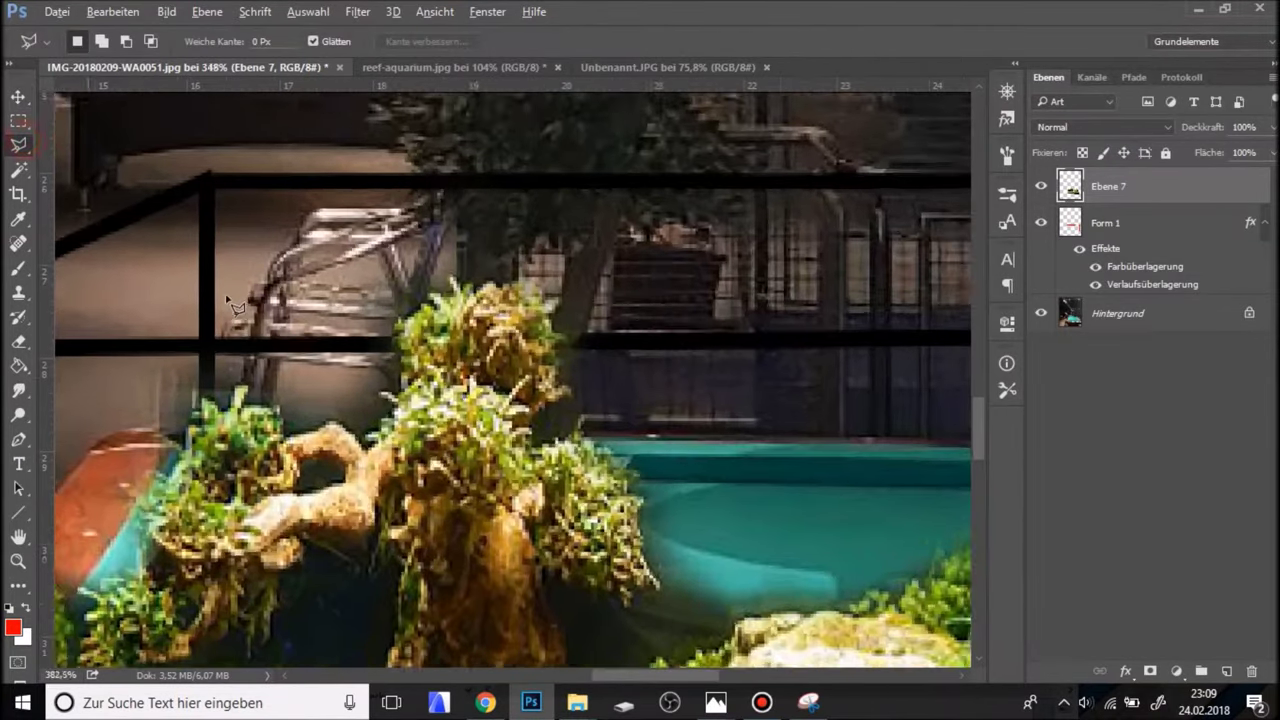
Trace a thin polygonal strip along the tank's top rail, cancelling a stray lasso path.
scroll(242, 370, up, 3)
click(237, 357)
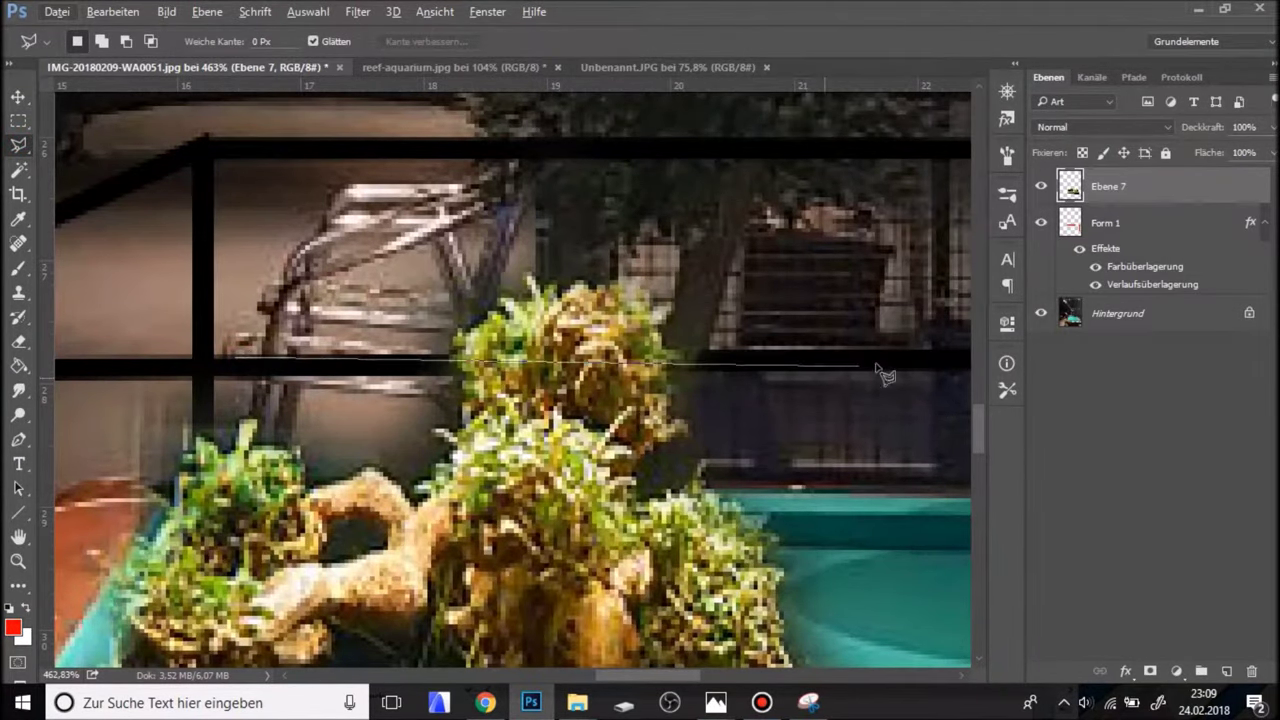
click(911, 352)
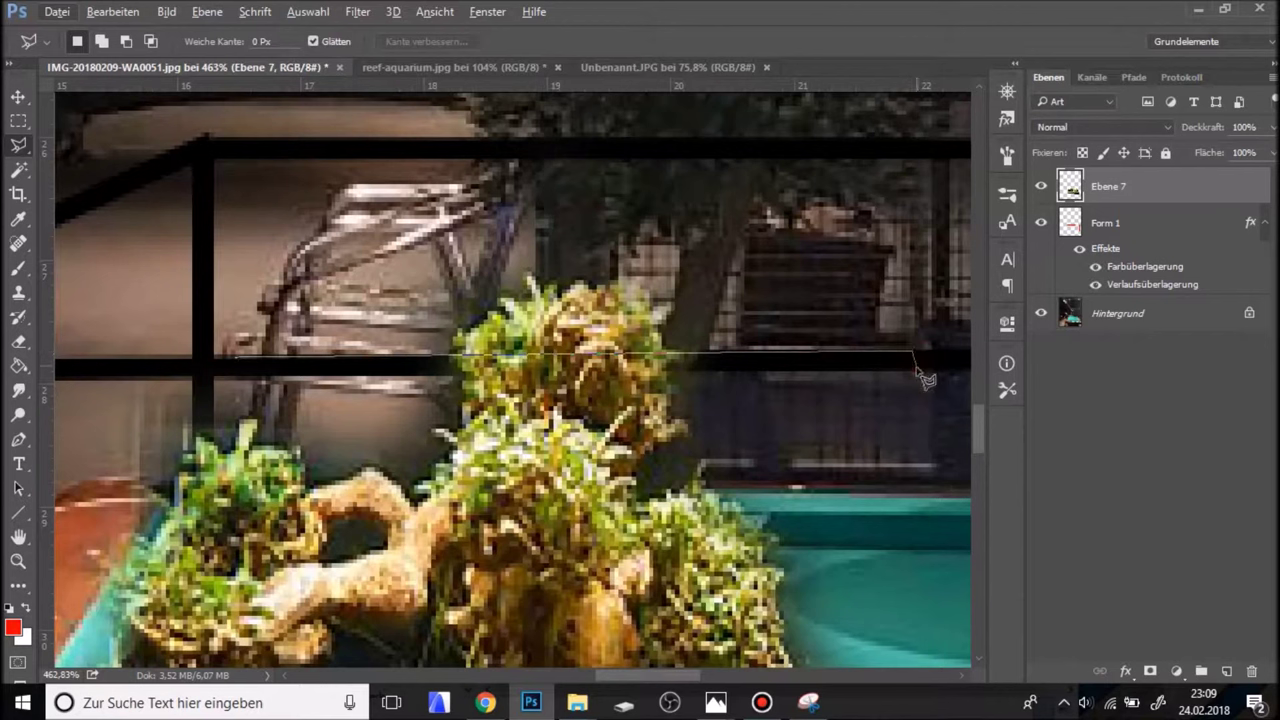
double_click(180, 374)
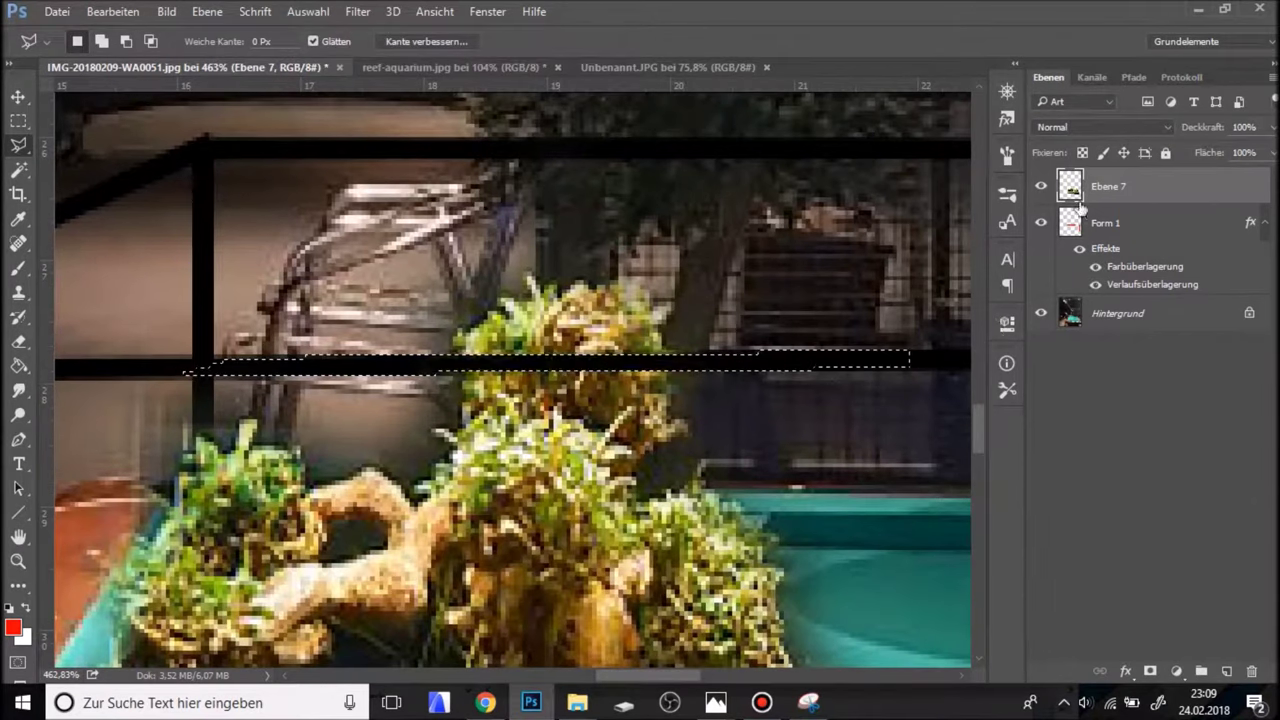
click(514, 253)
key(Escape)
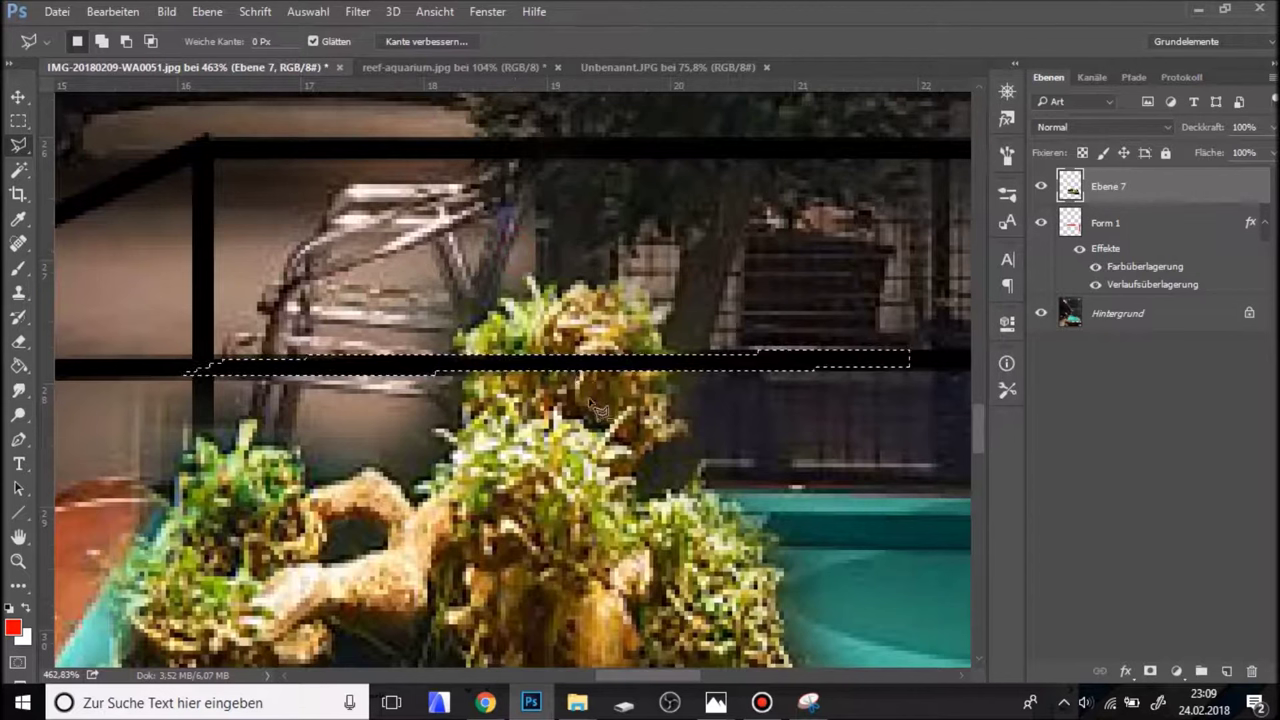
scroll(595, 400, up, 5)
scroll(620, 392, up, 2)
Trace another thin strip along the tank's top edge, then clear it.
click(786, 329)
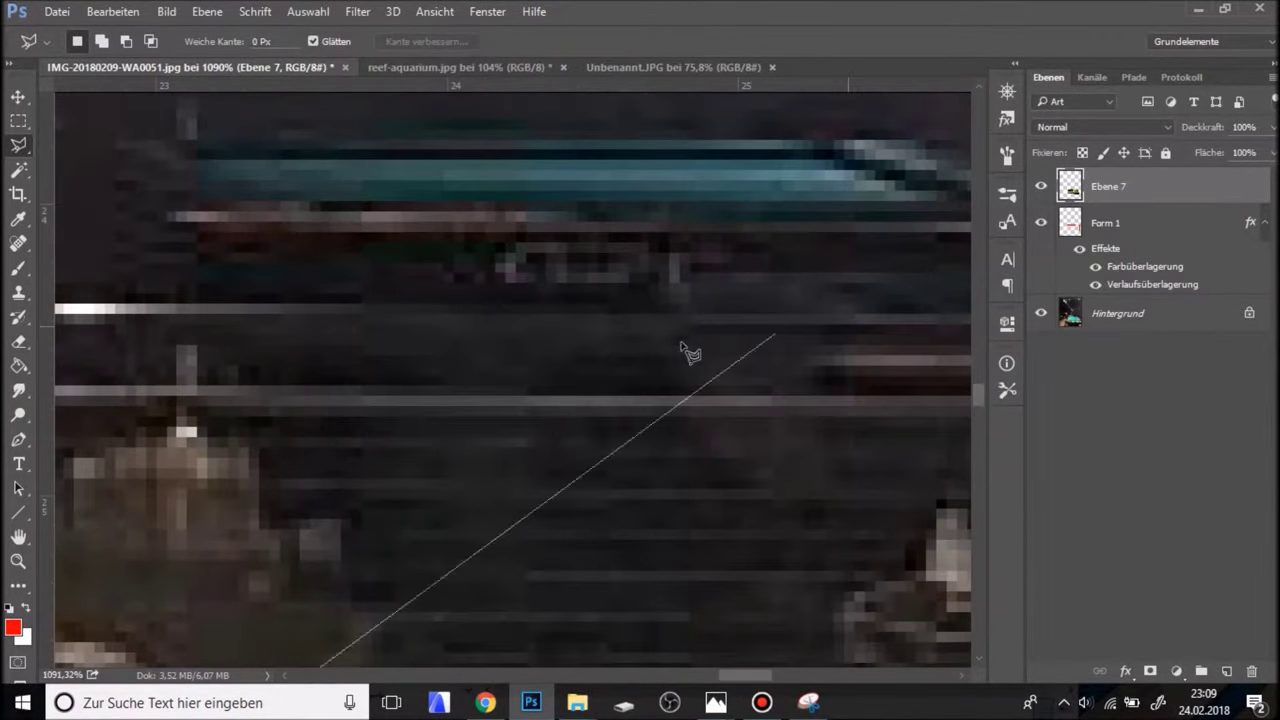
scroll(778, 232, down, 5)
scroll(782, 437, up, 3)
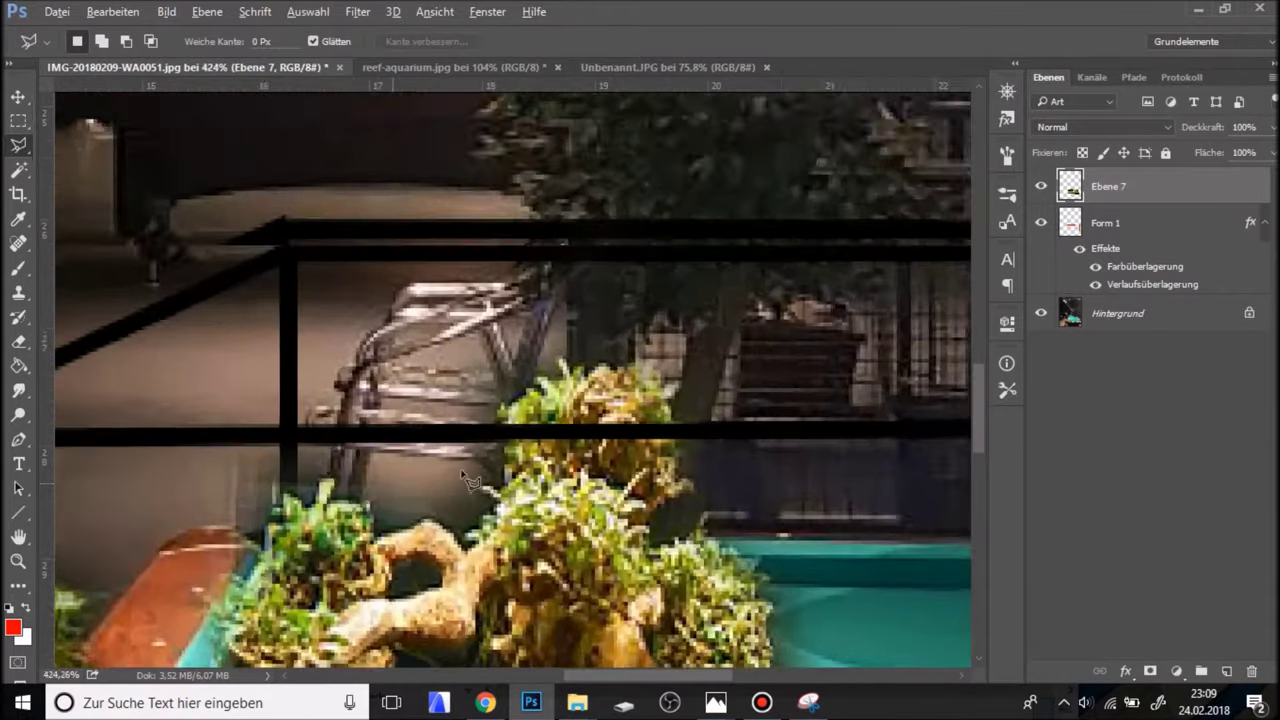
scroll(788, 442, up, 1)
click(280, 420)
click(938, 414)
click(932, 431)
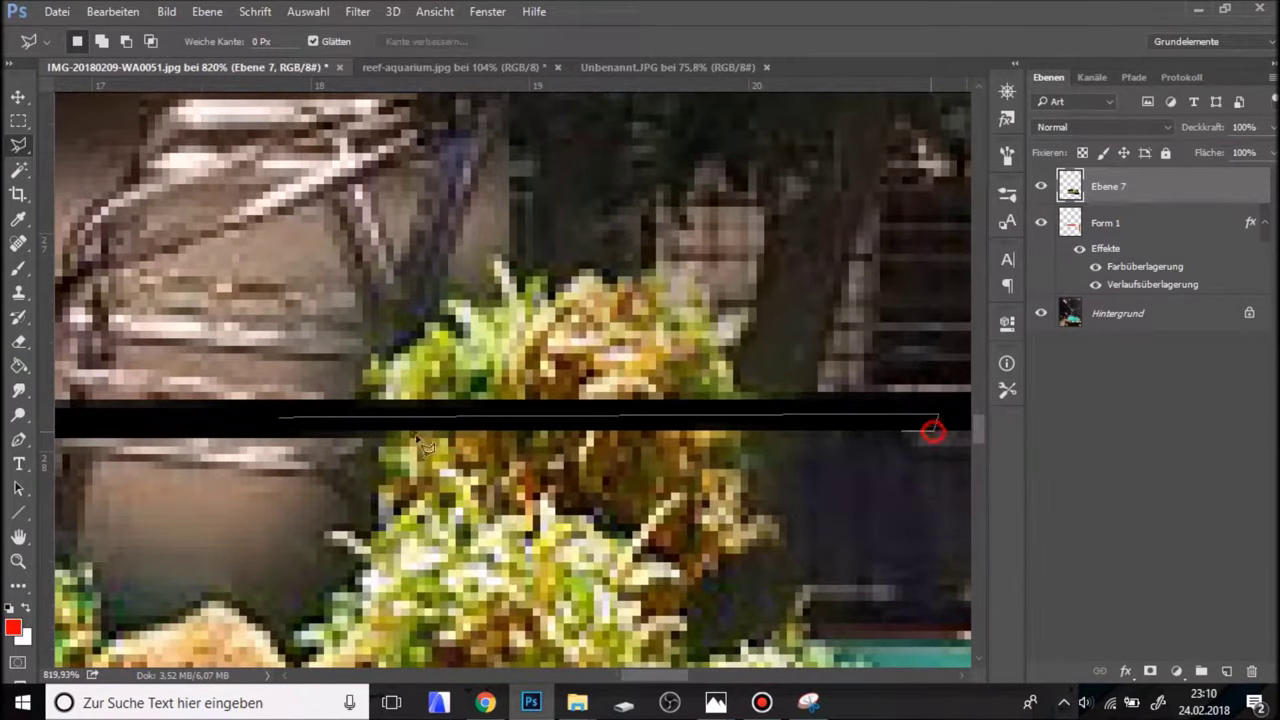
click(198, 440)
double_click(180, 416)
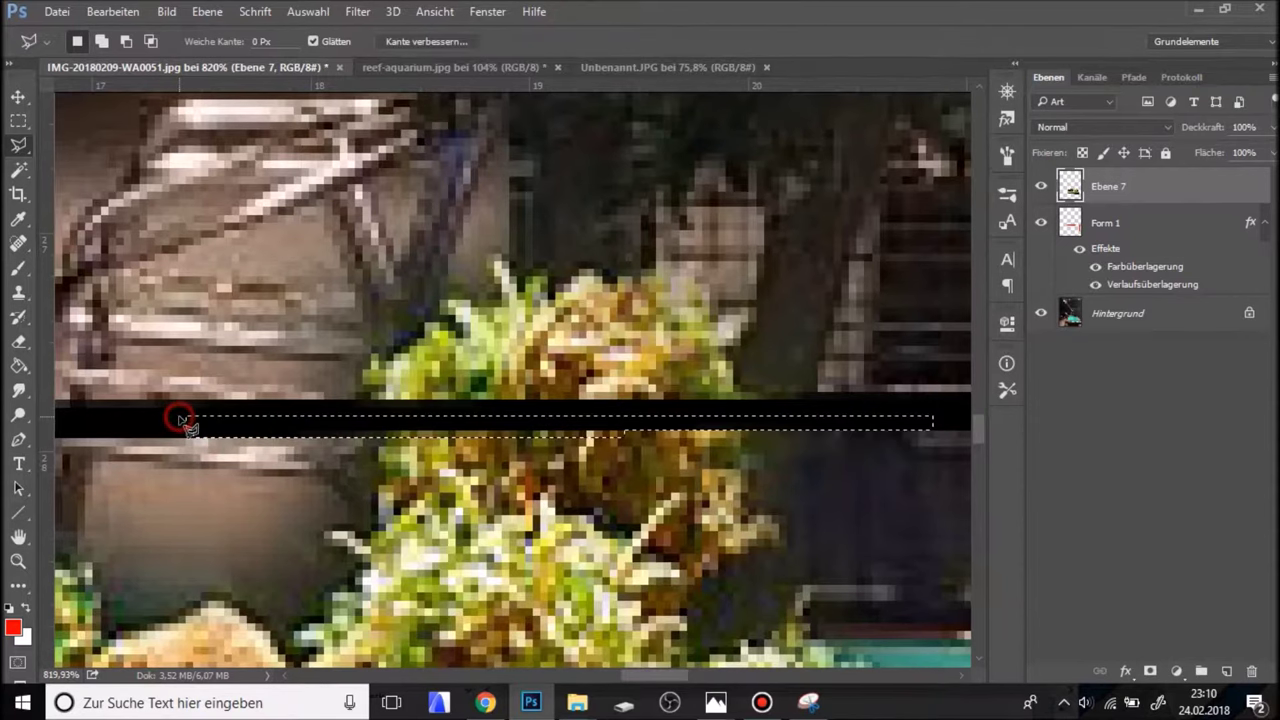
click(229, 422)
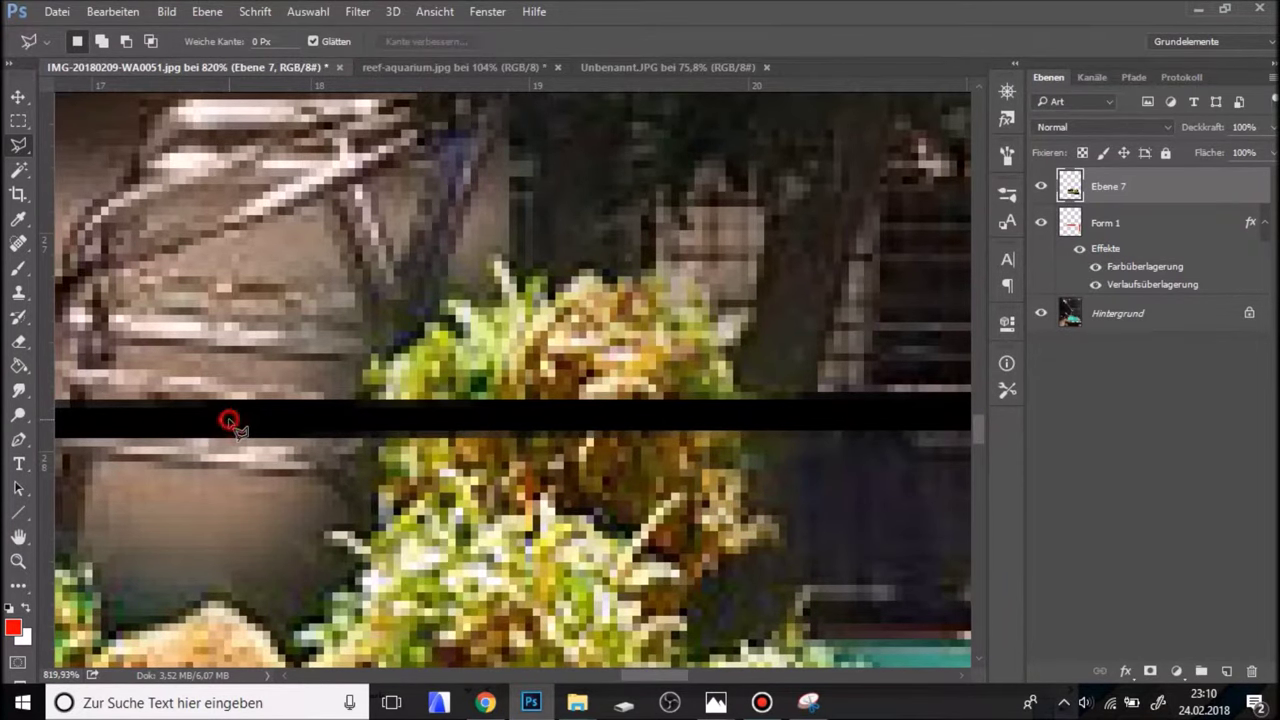
Select a strip along the edge above the rock, fill it black, then deselect.
scroll(229, 422, down, 3)
scroll(229, 422, down, 3)
scroll(320, 378, down, 2)
scroll(320, 378, down, 1)
scroll(650, 420, up, 3)
scroll(650, 420, up, 3)
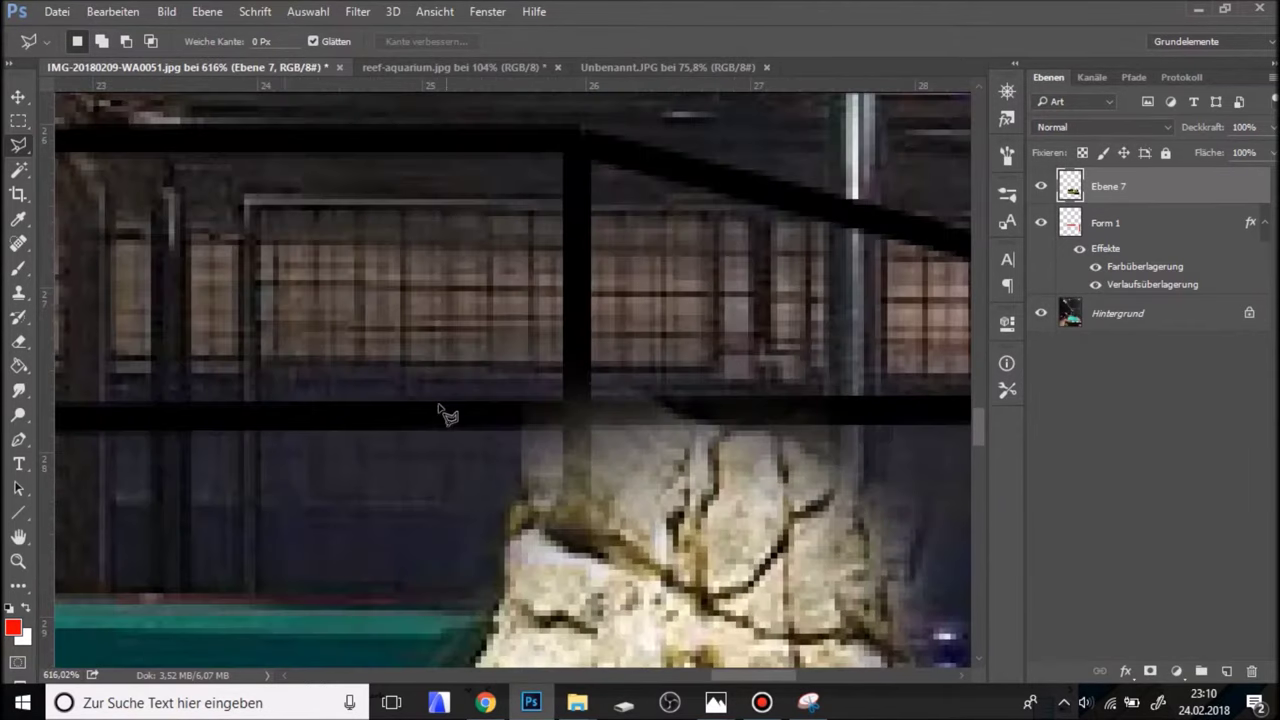
click(426, 431)
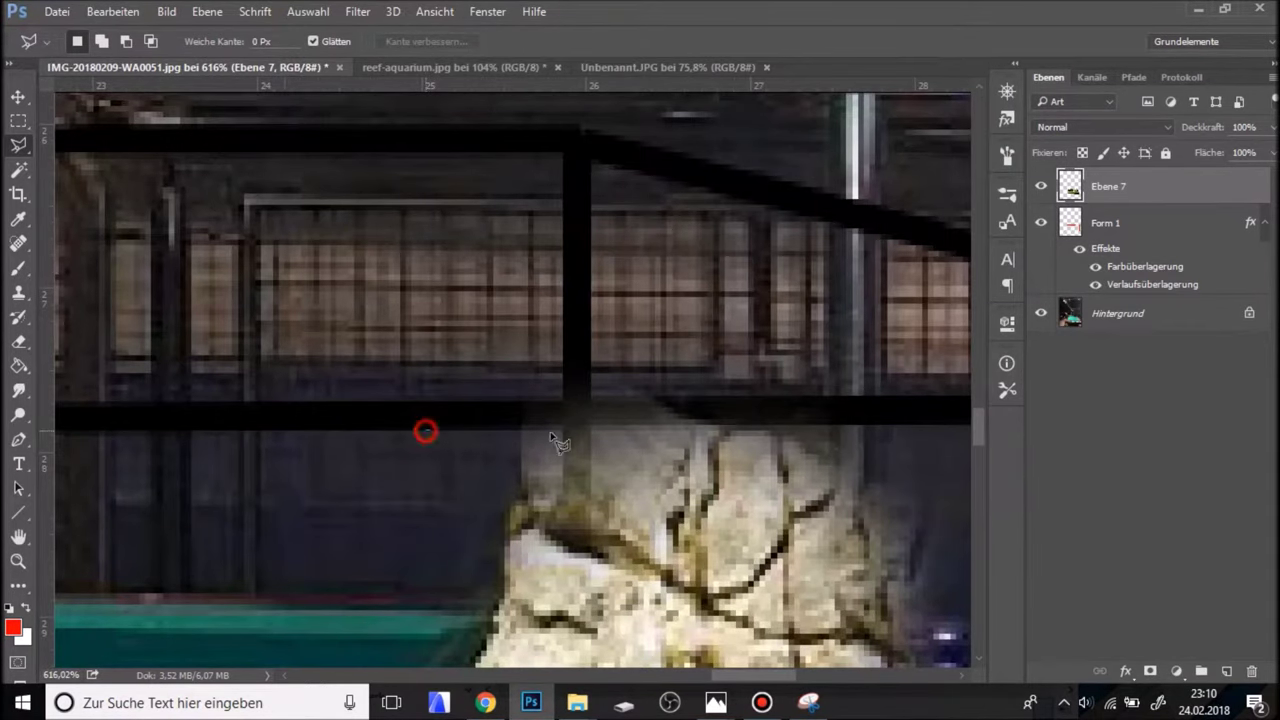
click(937, 422)
click(933, 404)
double_click(214, 404)
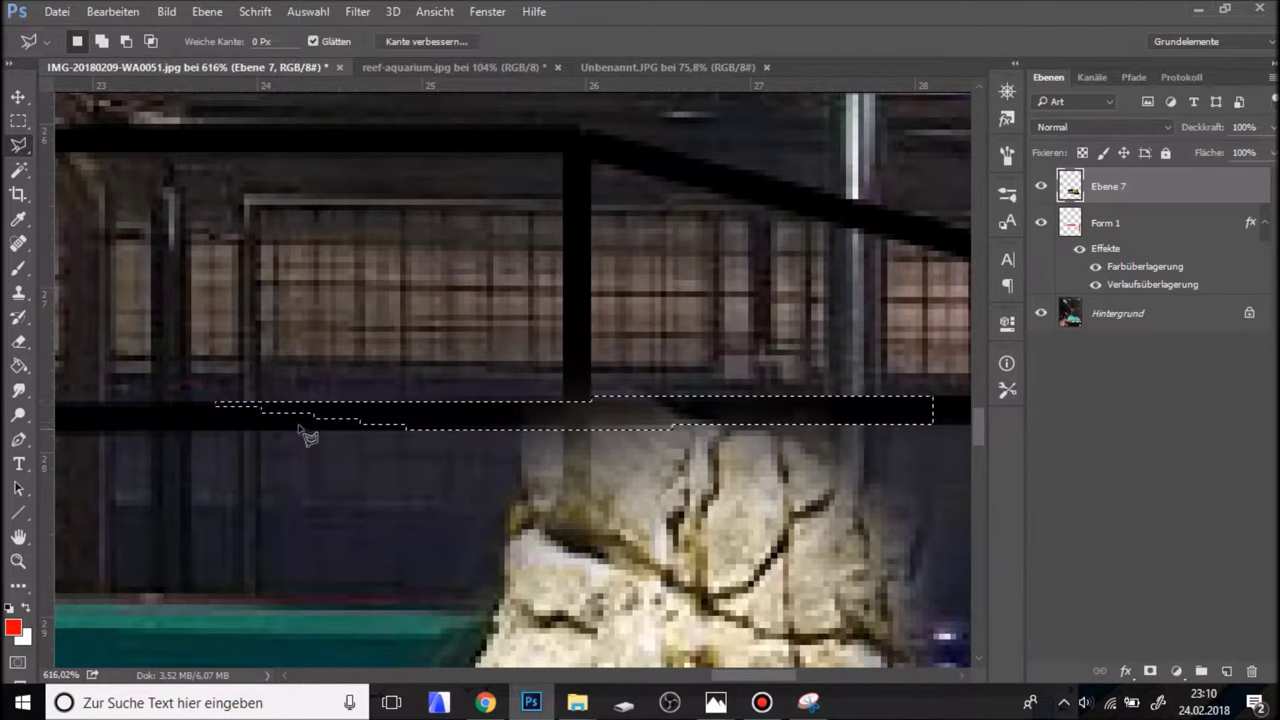
key(Delete)
click(434, 423)
scroll(679, 279, down, 2)
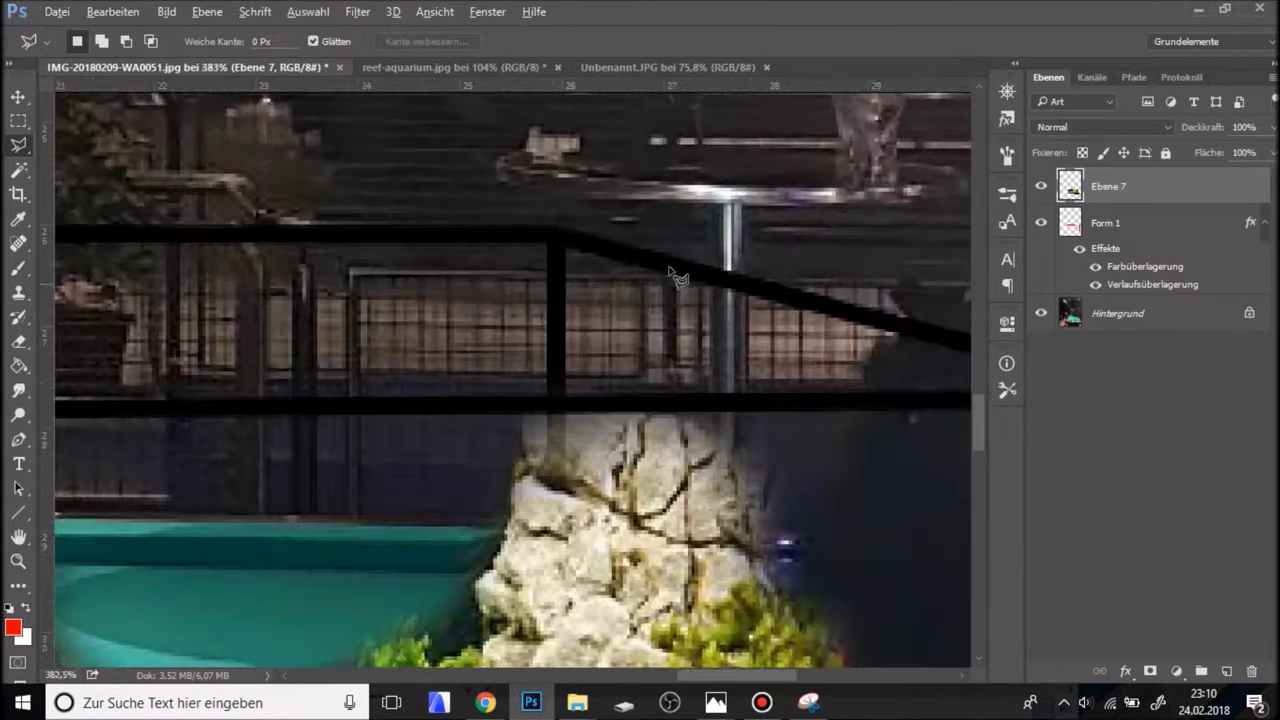
scroll(679, 279, down, 2)
scroll(690, 270, down, 2)
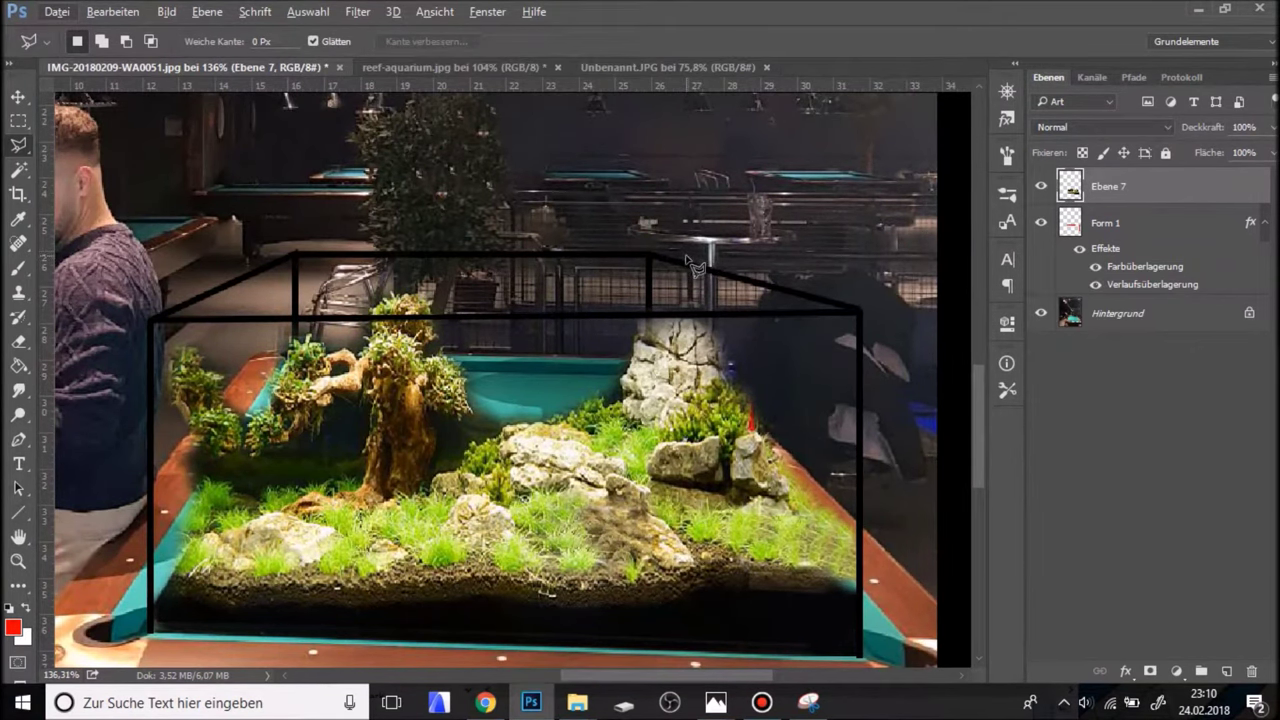
scroll(644, 309, down, 2)
scroll(383, 422, down, 1)
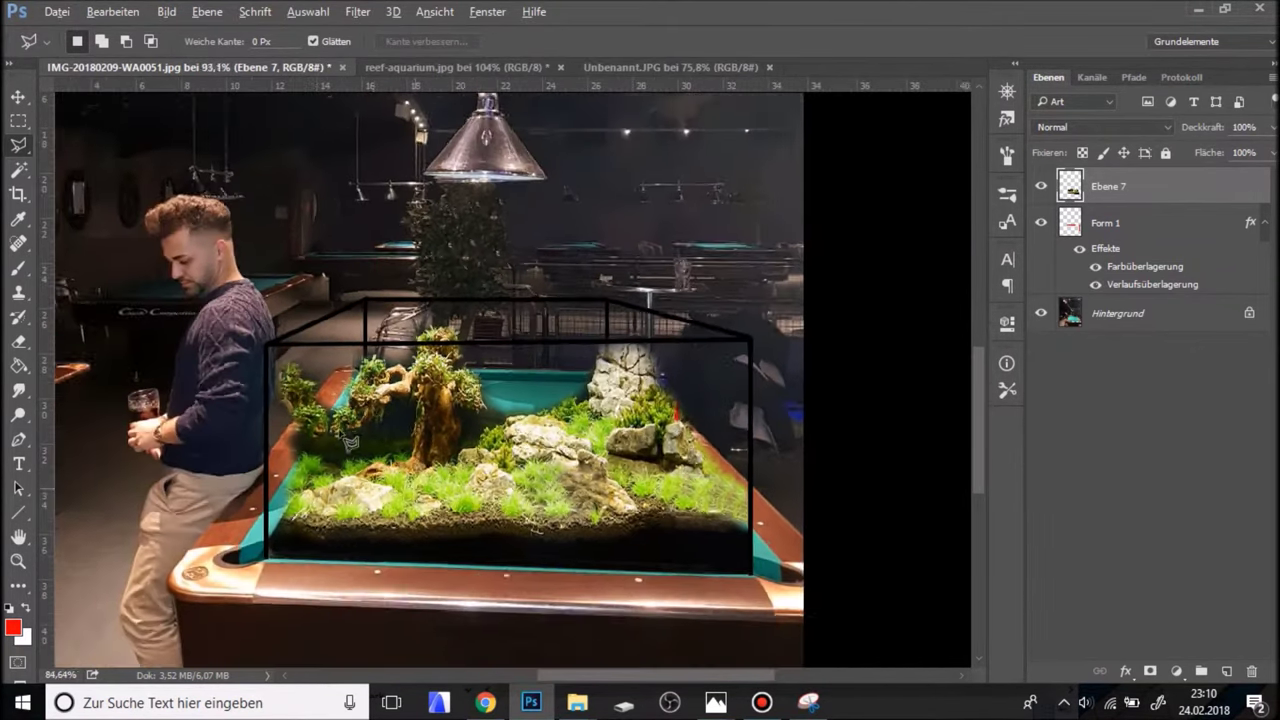
scroll(440, 415, down, 1)
scroll(472, 430, down, 1)
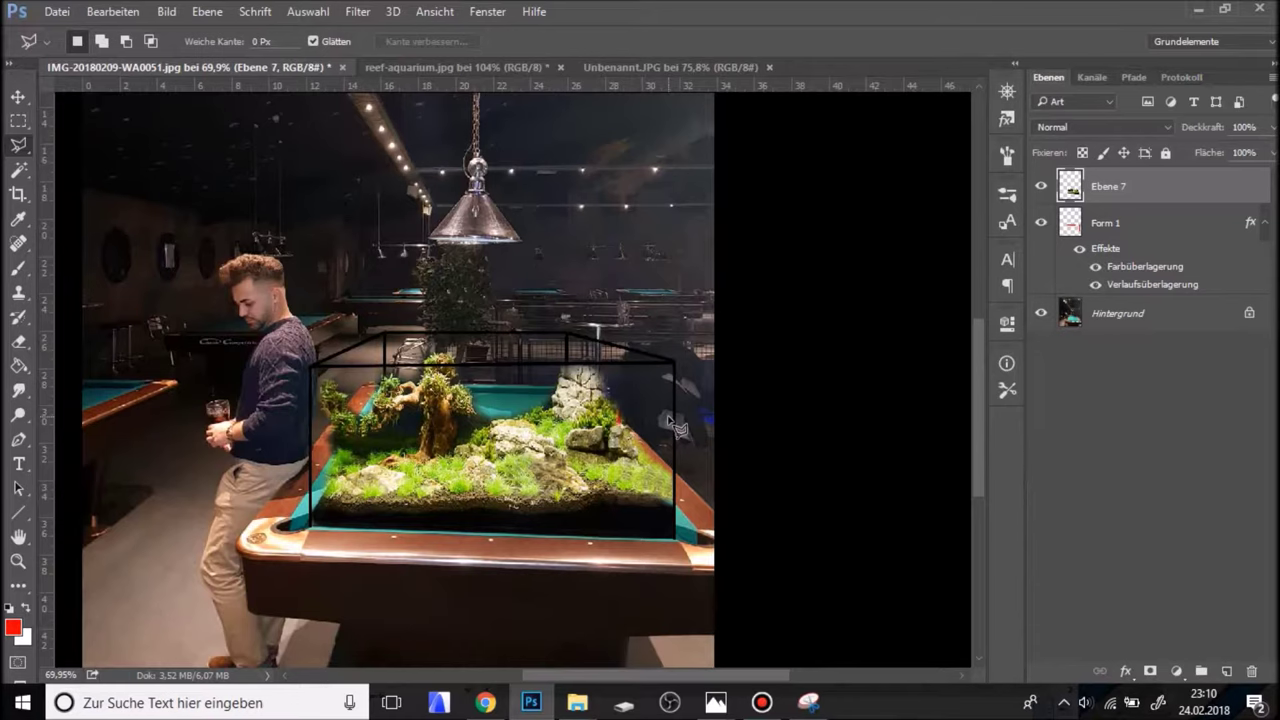
scroll(523, 424, up, 2)
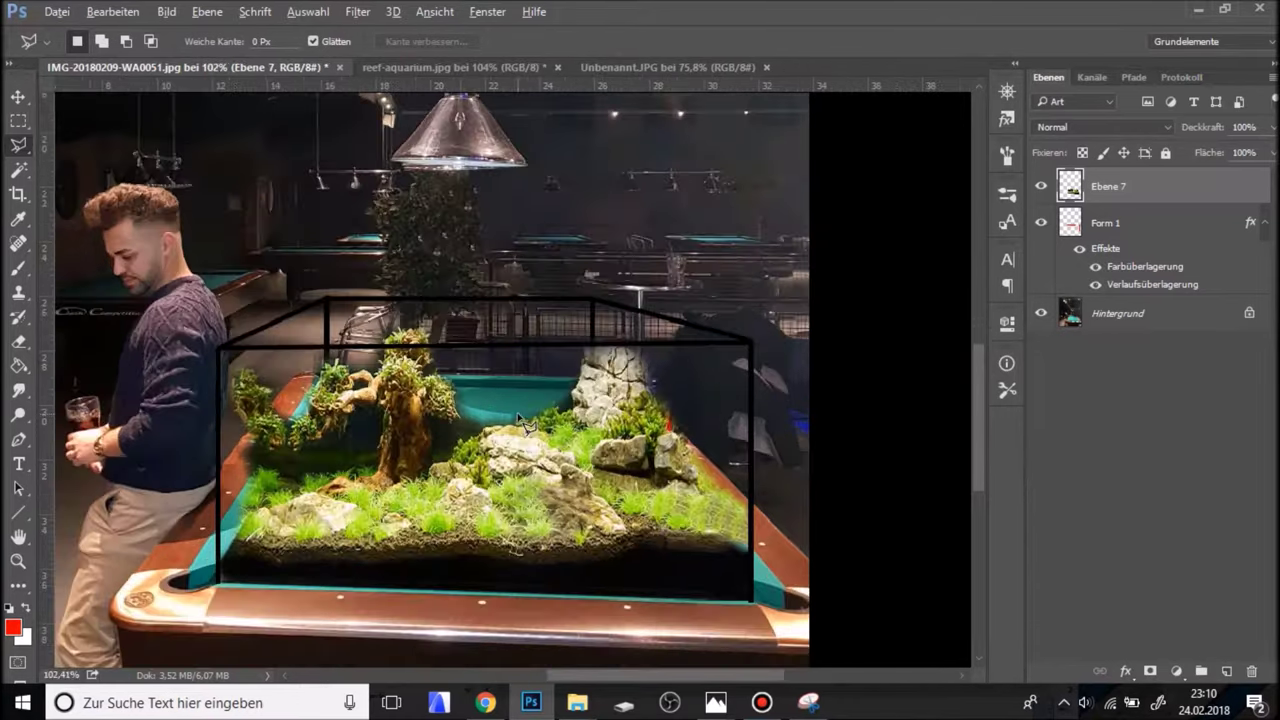
scroll(655, 445, up, 1)
scroll(667, 375, up, 1)
scroll(655, 365, up, 1)
scroll(637, 347, down, 1)
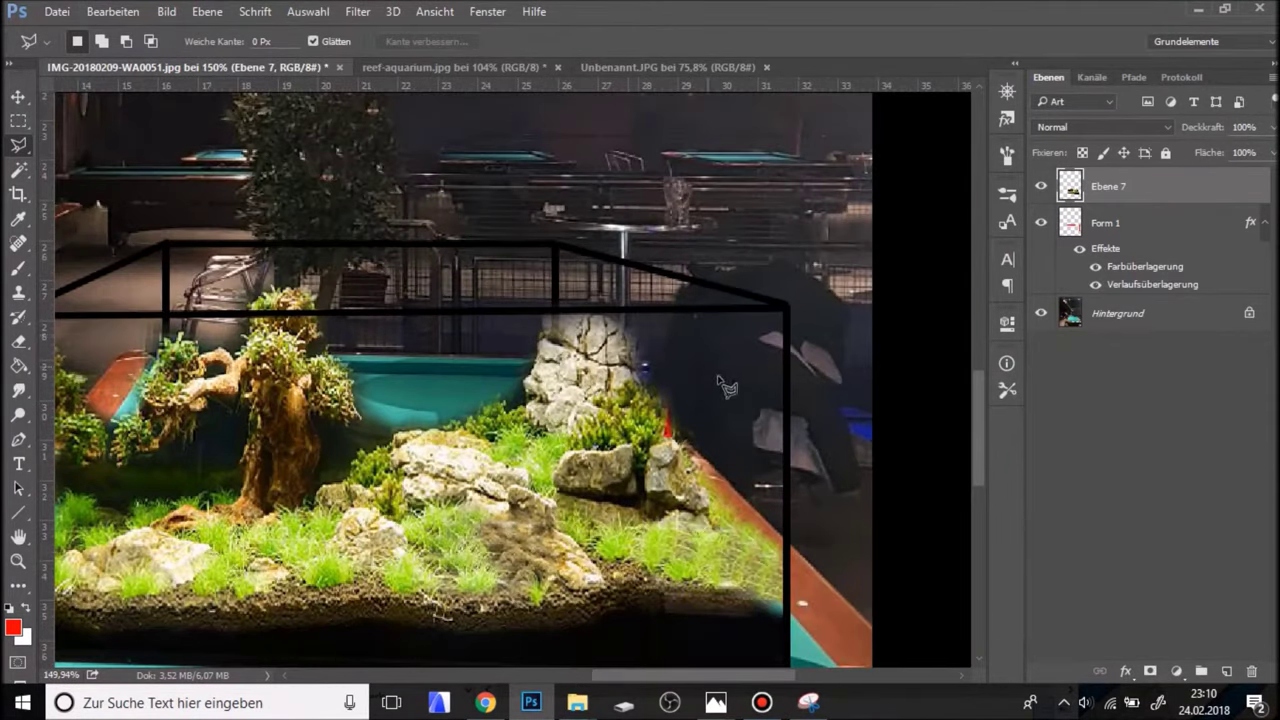
click(18, 291)
Clone rock crack texture over the upper part of the tall rock.
right_click(377, 195)
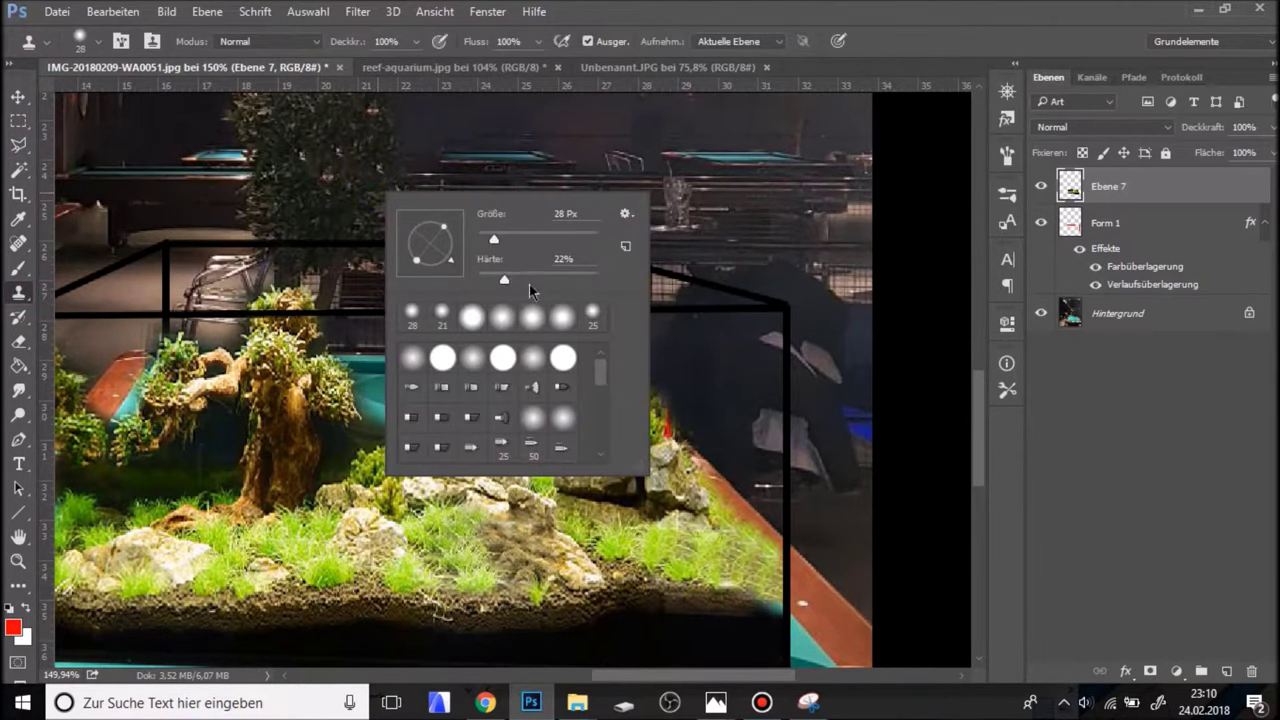
key(Return)
scroll(664, 389, up, 2)
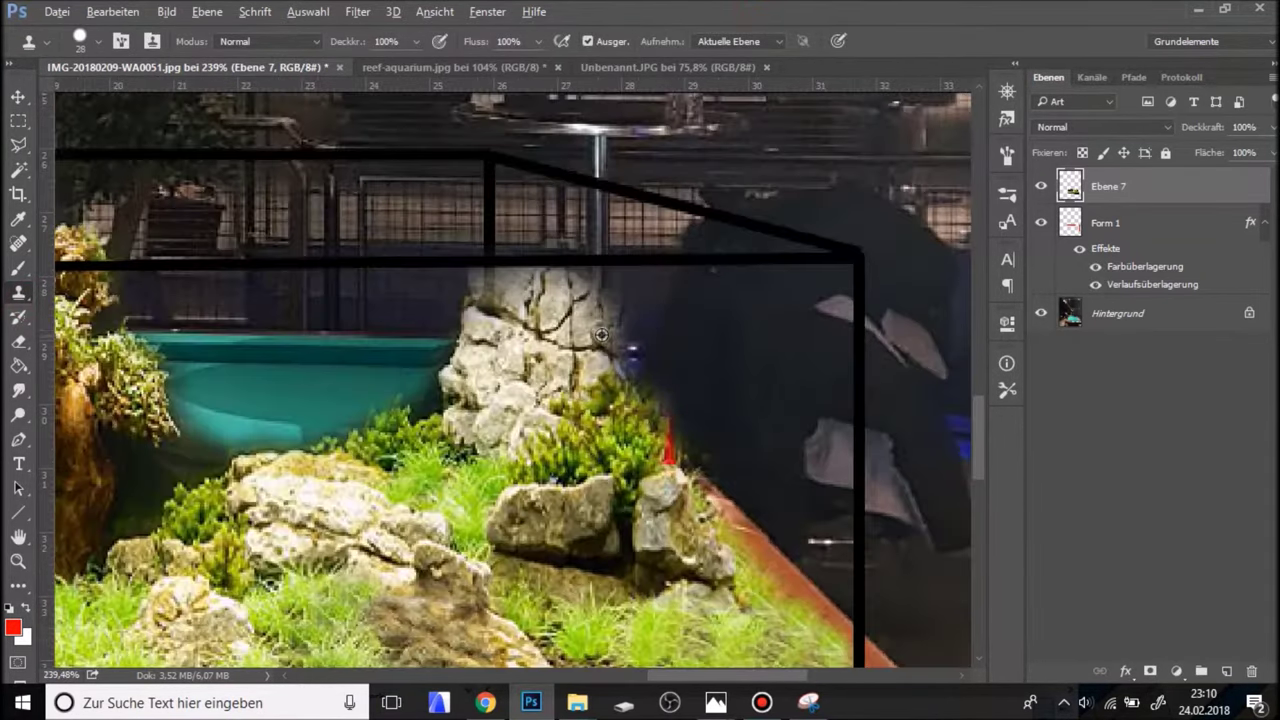
alt+click(619, 352)
mouse_move(600, 292)
mouse_down()
mouse_move(615, 358)
mouse_move(622, 347)
mouse_up()
drag(620, 347, 600, 322)
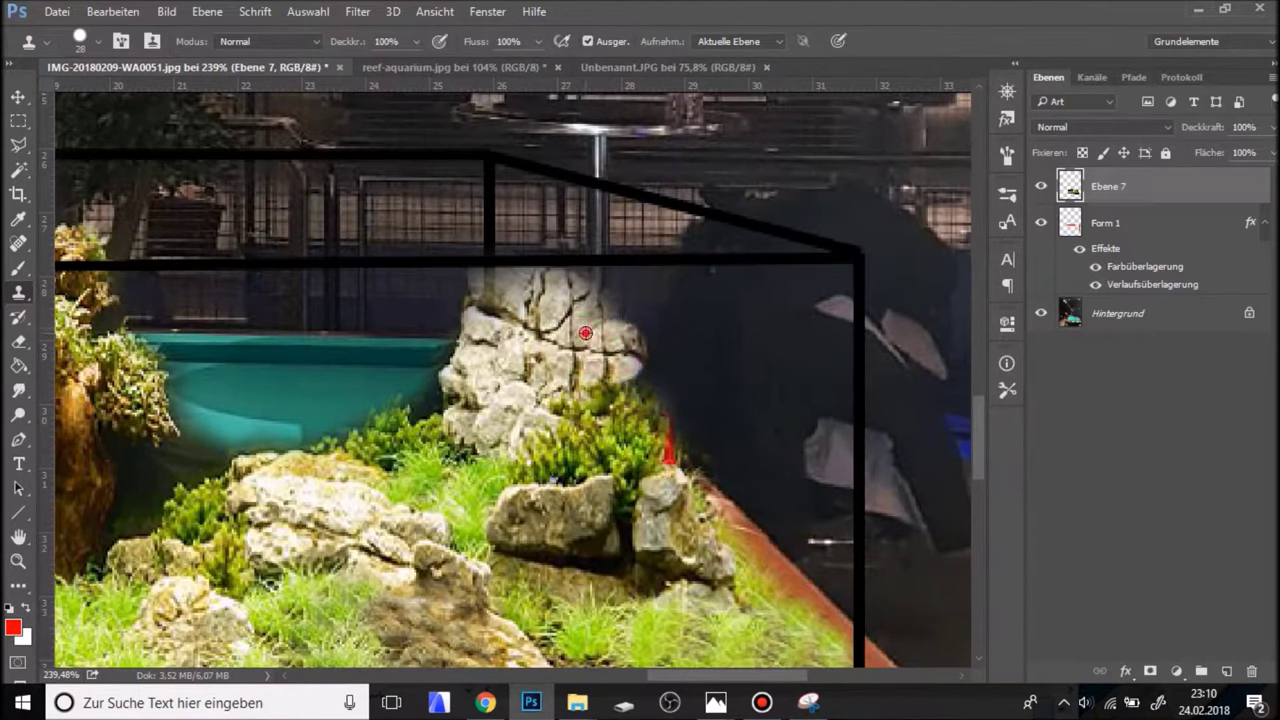
alt+click(539, 379)
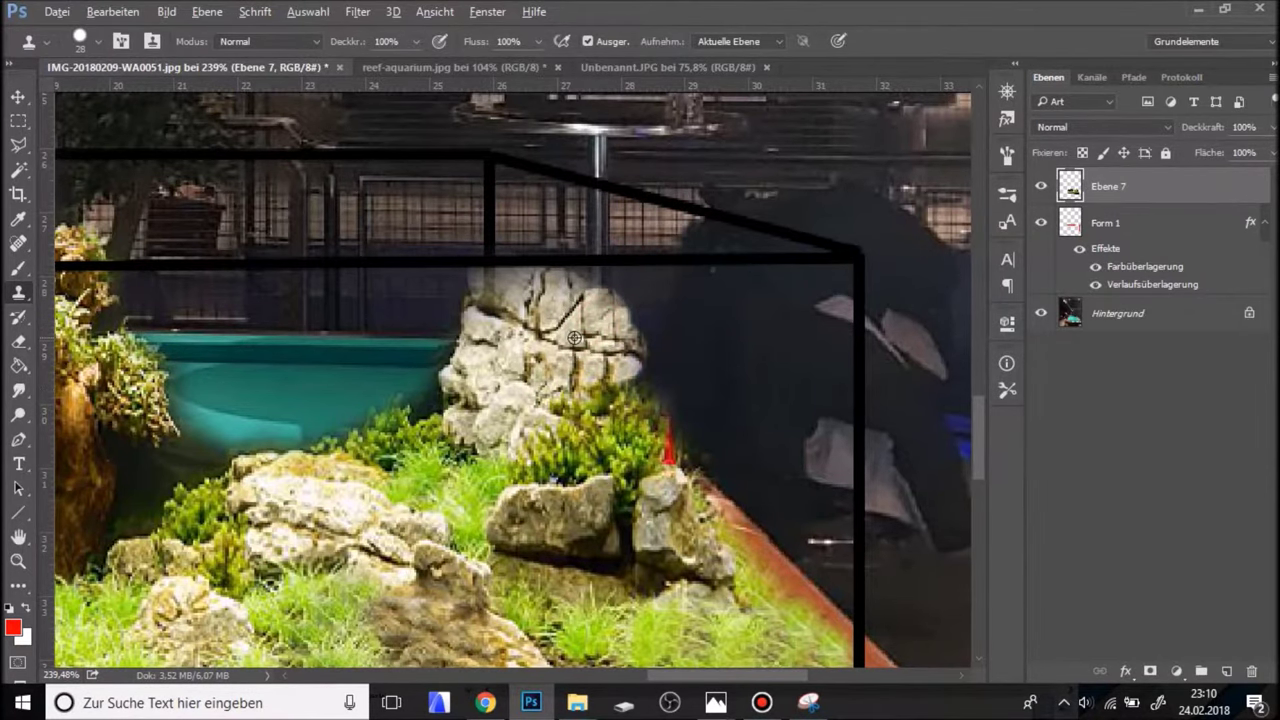
drag(575, 338, 580, 300)
Soften the clone brush and start cloning grass up into the teal water strip.
scroll(700, 363, down, 5)
key(alt)
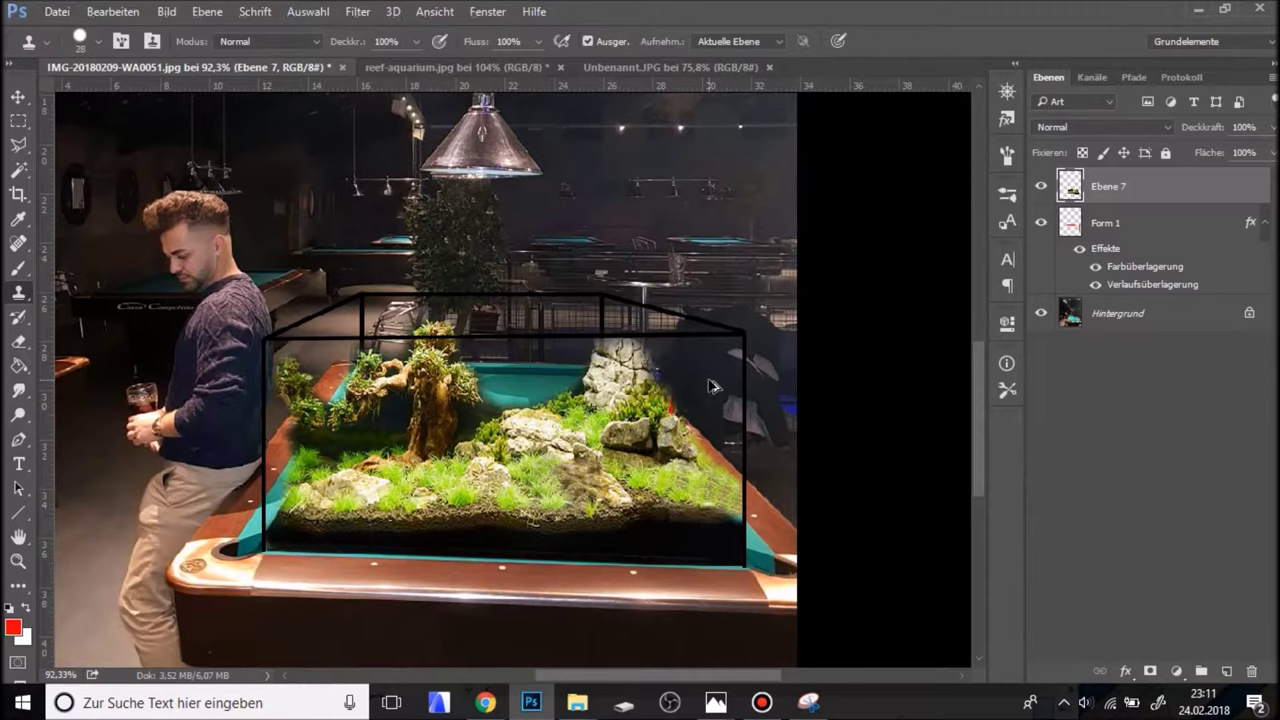
scroll(510, 450, up, 3)
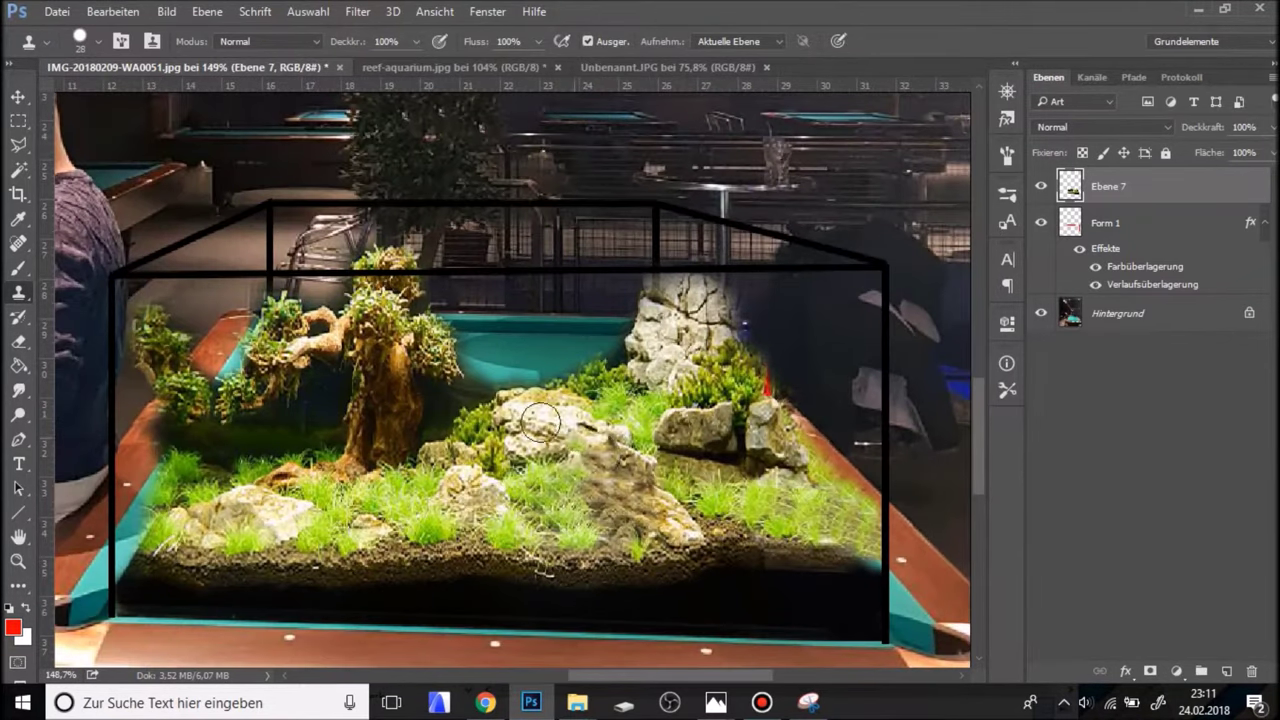
scroll(496, 400, up, 1)
scroll(496, 400, up, 1)
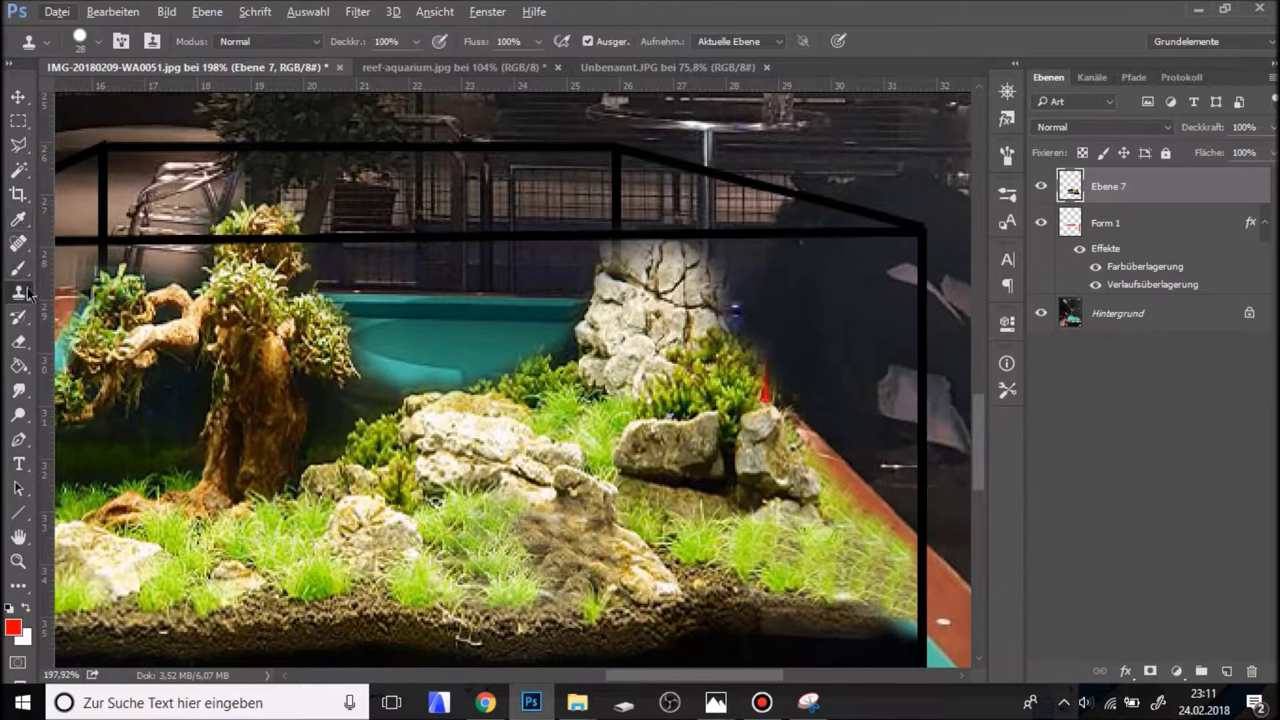
right_click(590, 362)
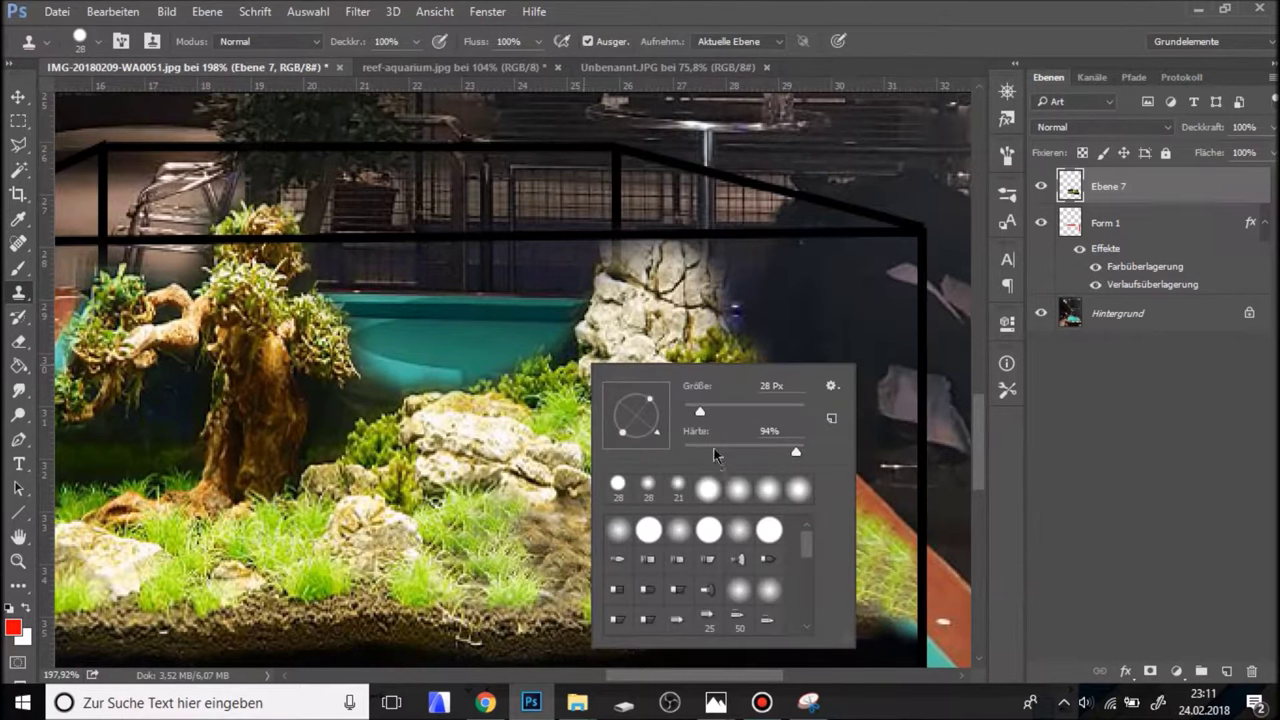
key(Return)
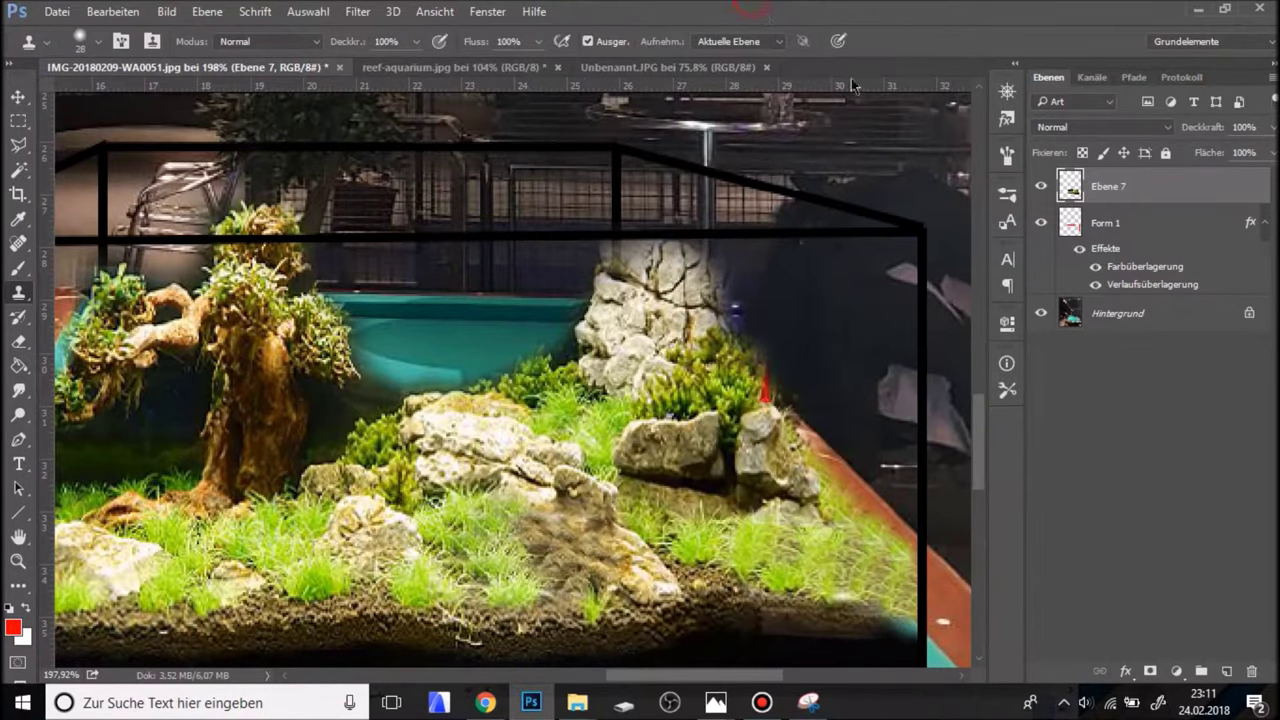
mouse_move(556, 395)
mouse_down()
mouse_move(546, 350)
mouse_move(557, 337)
mouse_move(451, 326)
mouse_up()
key(ctrl+z)
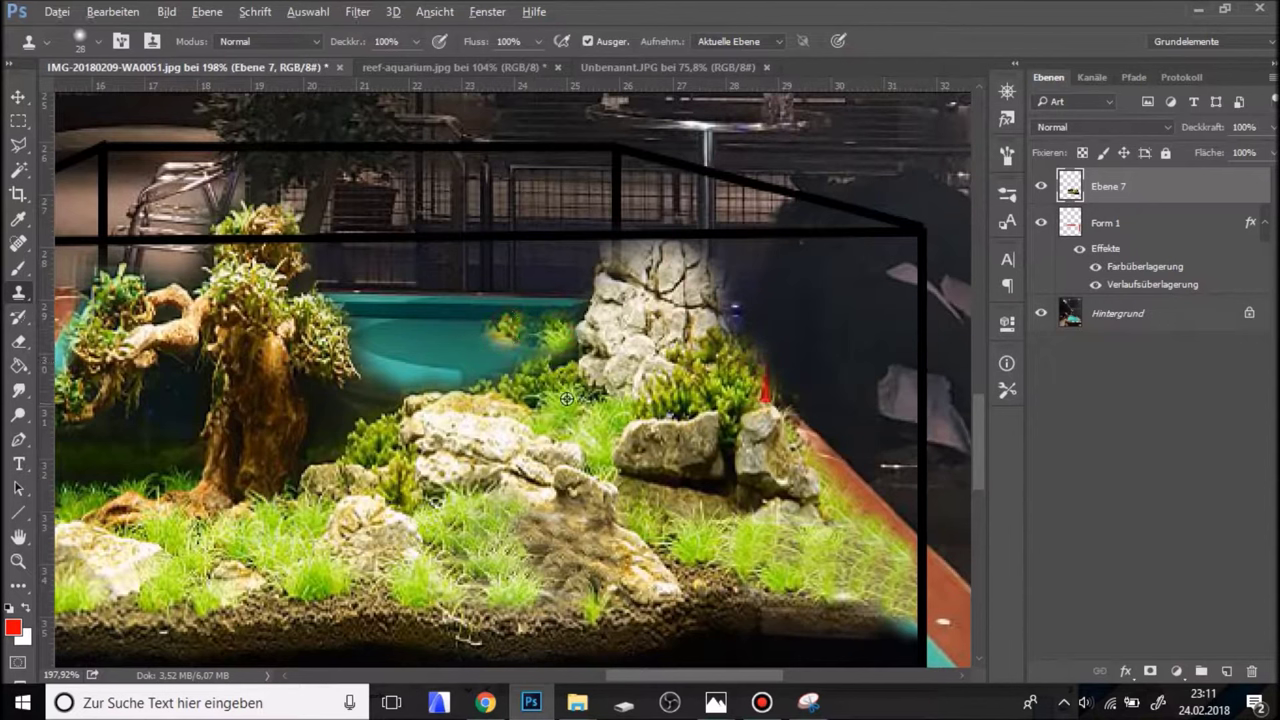
Fill the remaining teal strip between the bonsai and rocks with cloned grass texture.
mouse_move(556, 392)
mouse_down()
mouse_move(502, 360)
mouse_move(420, 392)
mouse_move(410, 365)
mouse_up()
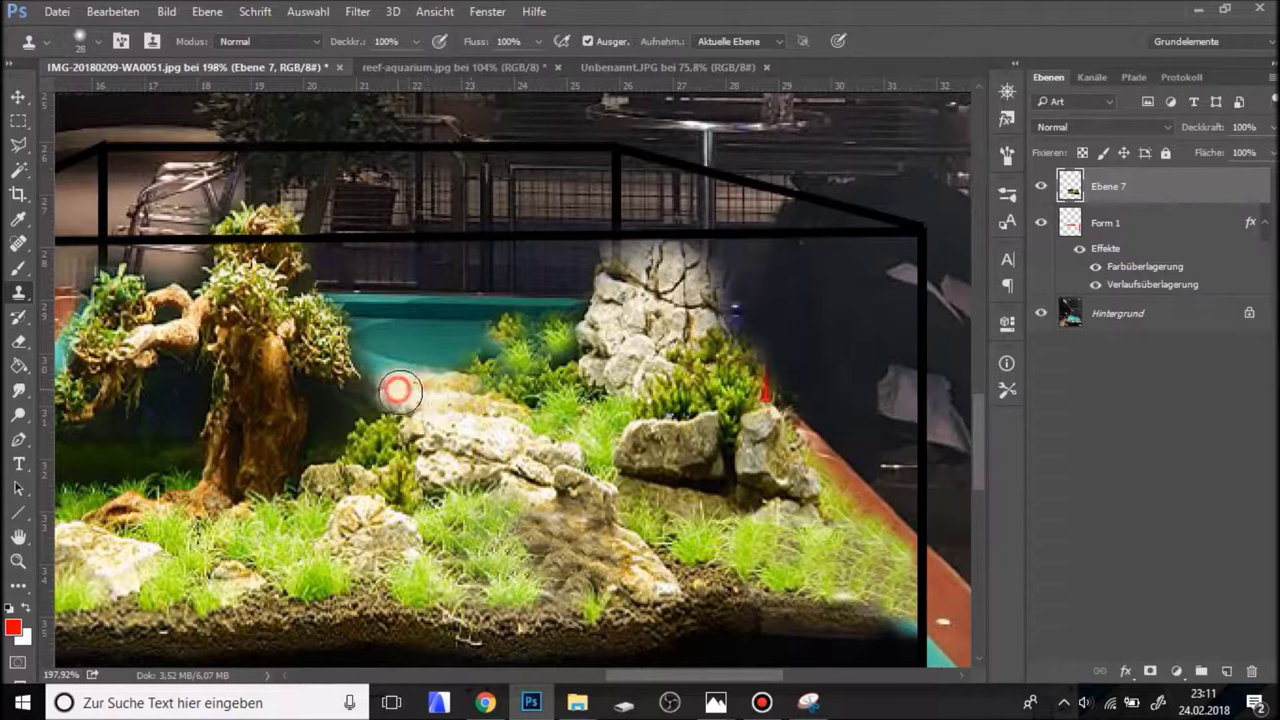
drag(524, 381, 356, 353)
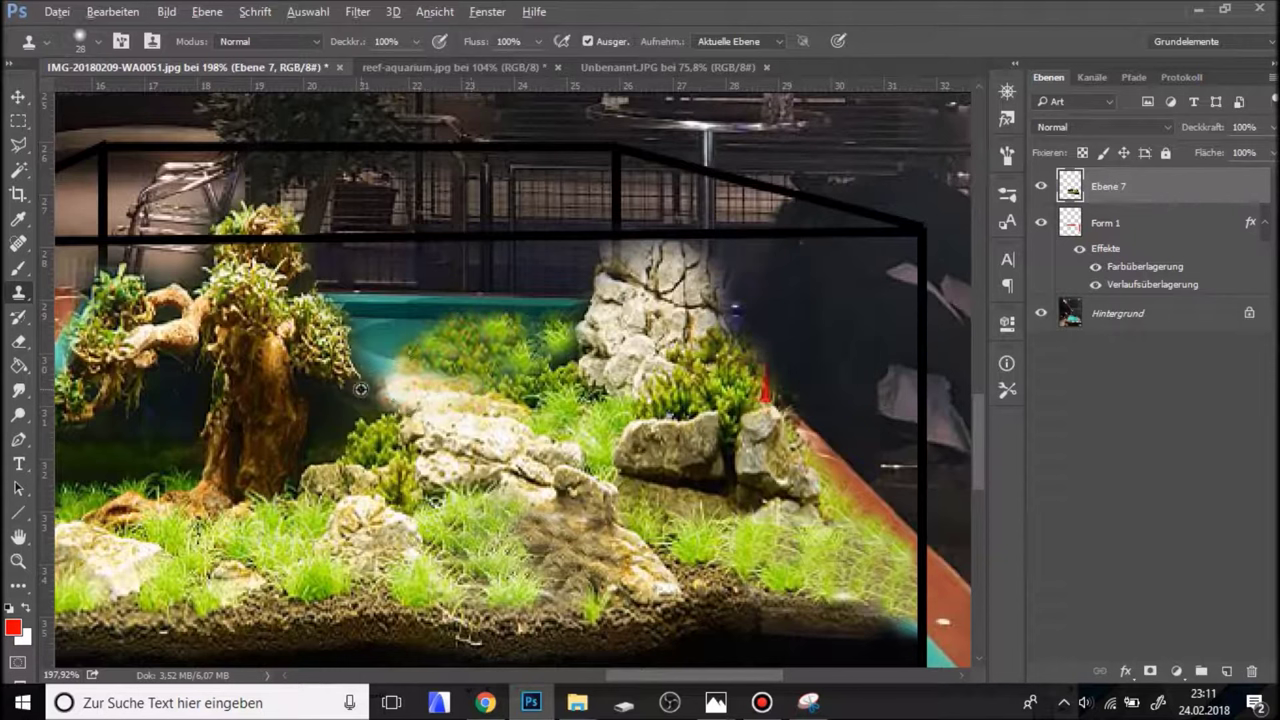
mouse_move(380, 390)
mouse_down()
mouse_move(440, 352)
mouse_move(398, 374)
mouse_move(372, 335)
mouse_move(463, 319)
mouse_up()
mouse_move(530, 342)
mouse_down()
mouse_move(470, 312)
mouse_move(400, 310)
mouse_up()
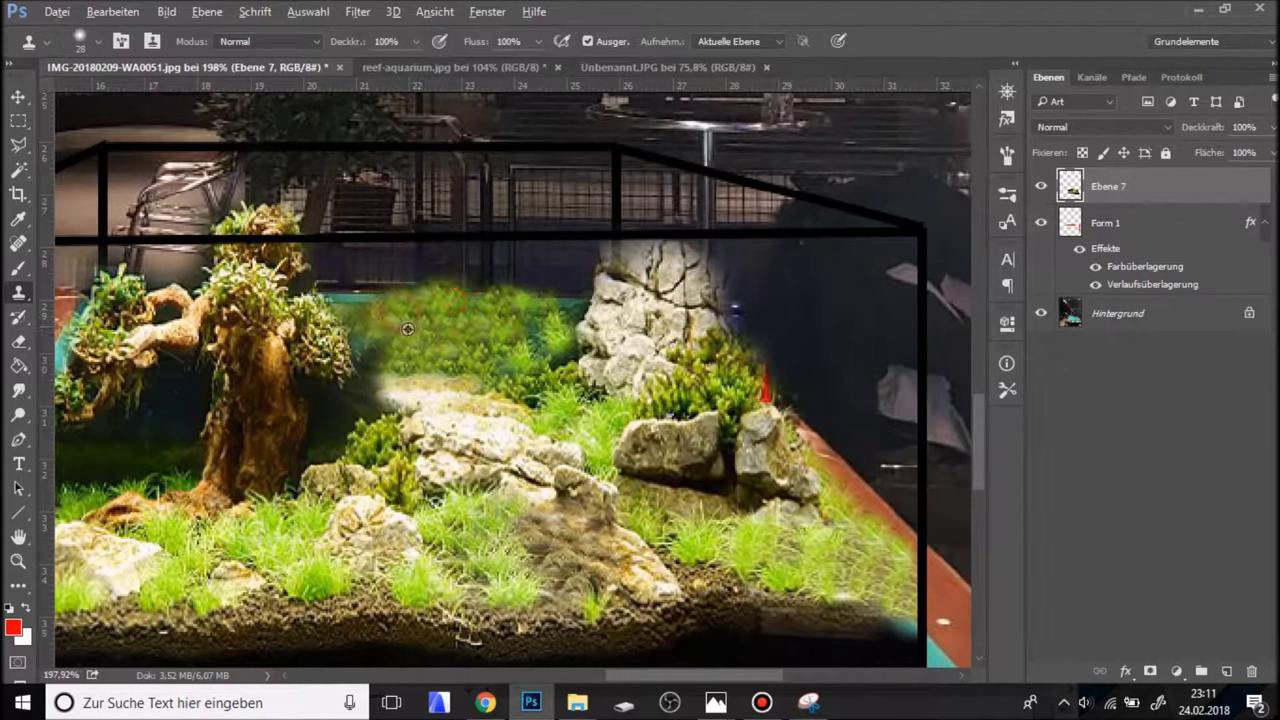
drag(398, 313, 350, 305)
mouse_move(497, 339)
mouse_down()
mouse_move(575, 300)
mouse_move(516, 341)
mouse_move(570, 390)
mouse_move(580, 437)
mouse_up()
mouse_move(447, 336)
mouse_down()
mouse_move(410, 350)
mouse_move(430, 335)
mouse_move(490, 355)
mouse_up()
mouse_move(400, 358)
mouse_down()
mouse_move(440, 338)
mouse_move(456, 352)
mouse_up()
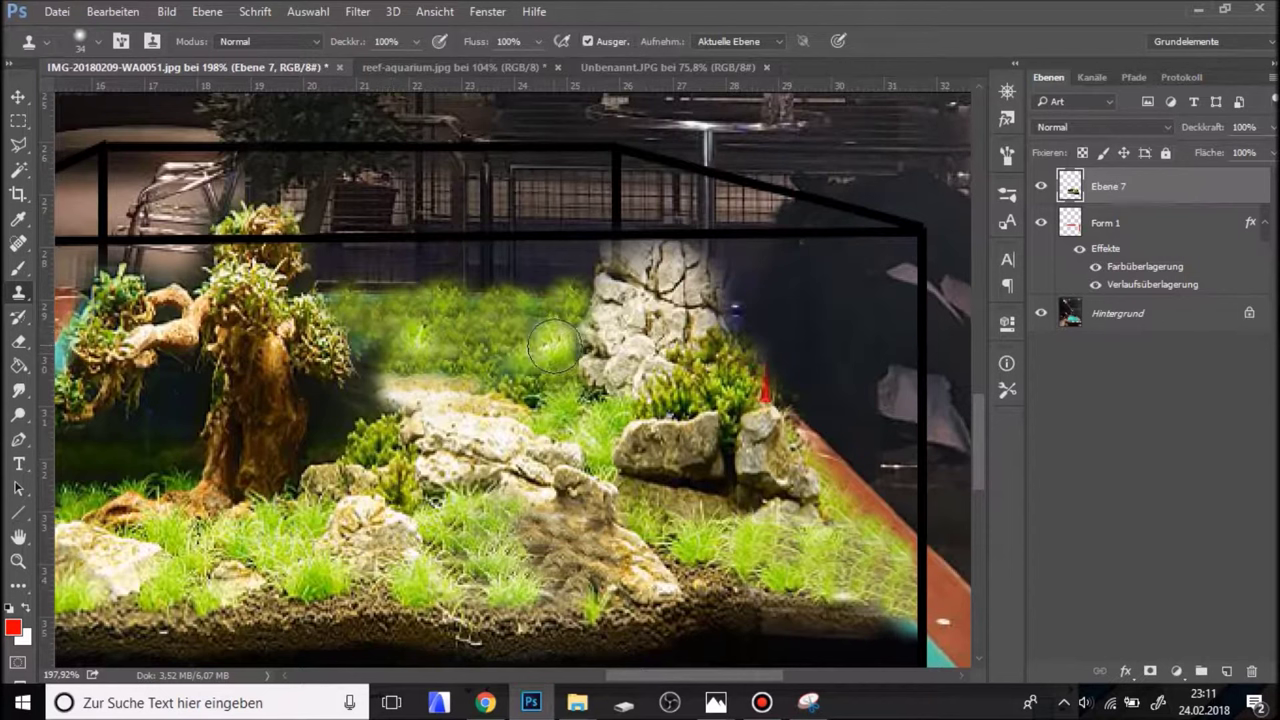
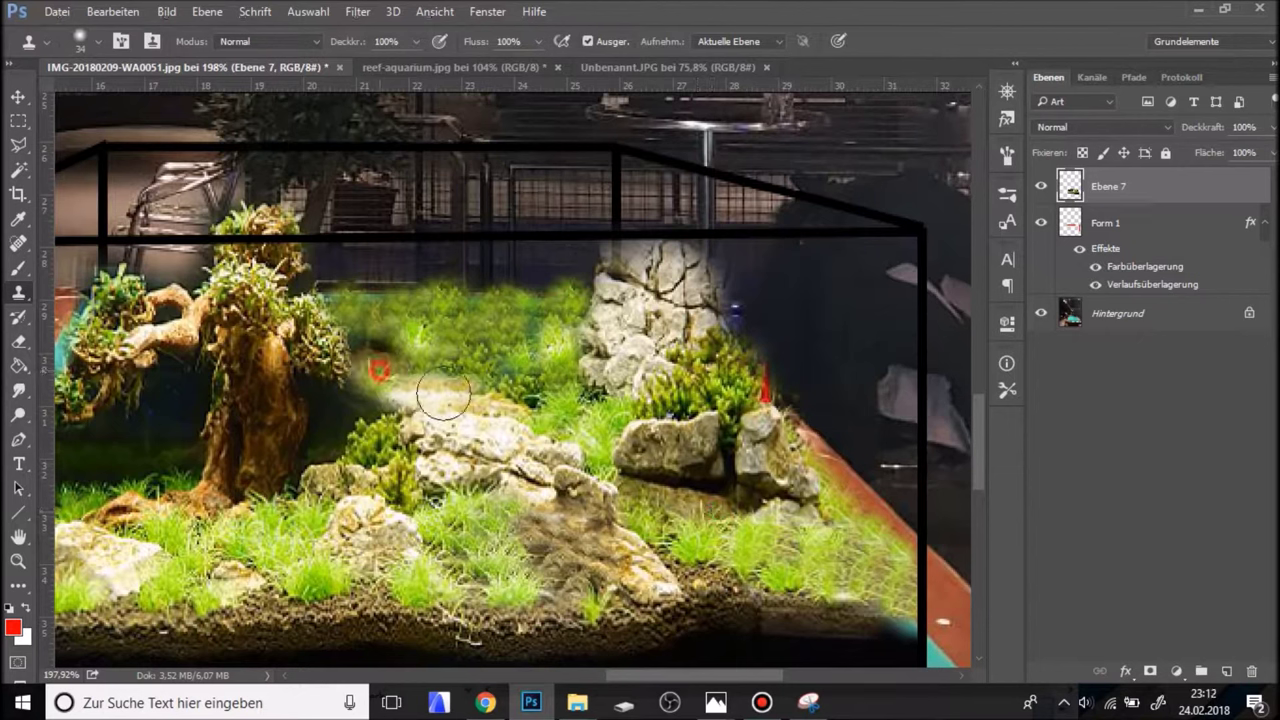
Clone grass over the area left of the rocks.
drag(433, 424, 353, 319)
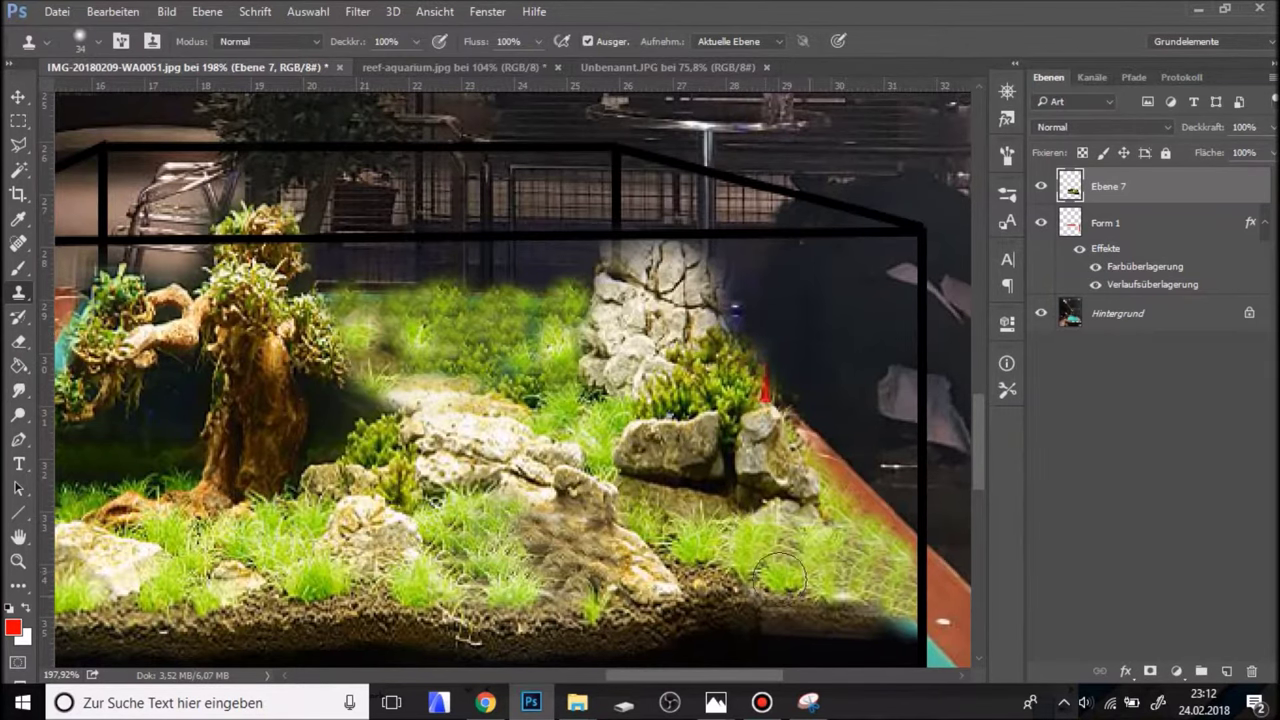
scroll(620, 453, down, 1)
scroll(620, 453, down, 4)
scroll(160, 432, up, 1)
scroll(175, 430, down, 1)
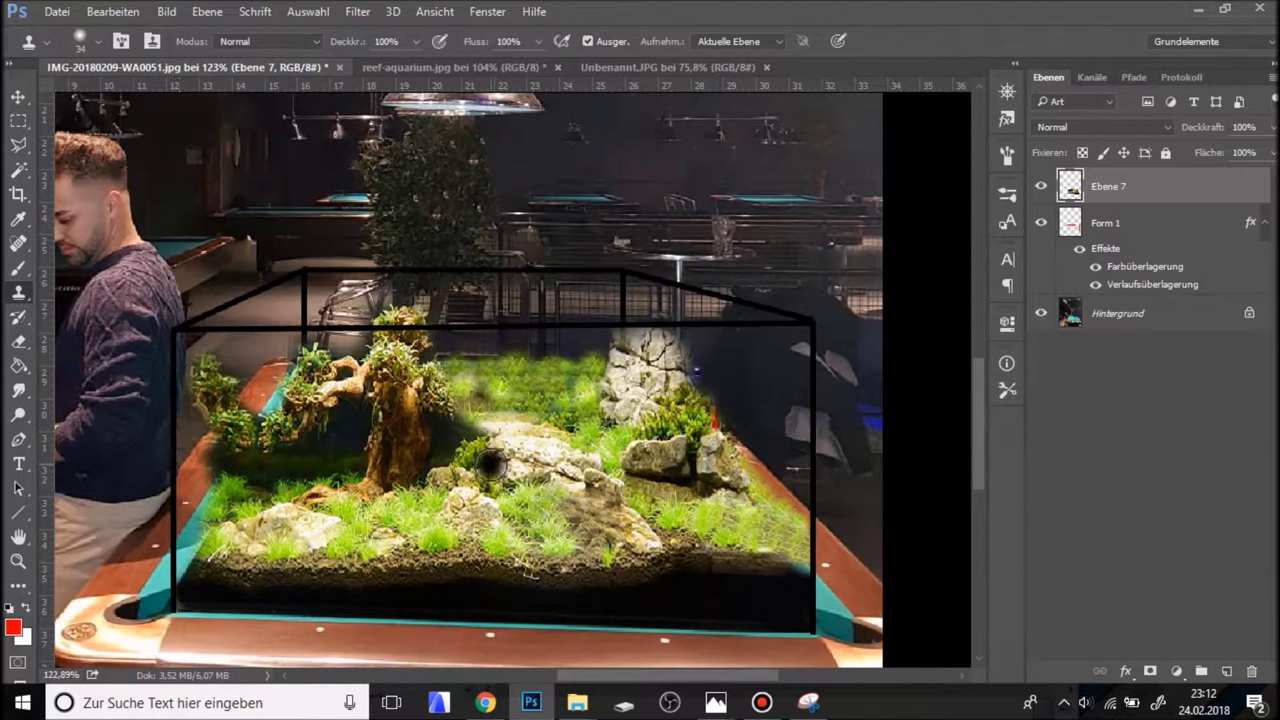
scroll(490, 480, up, 1)
scroll(630, 445, up, 1)
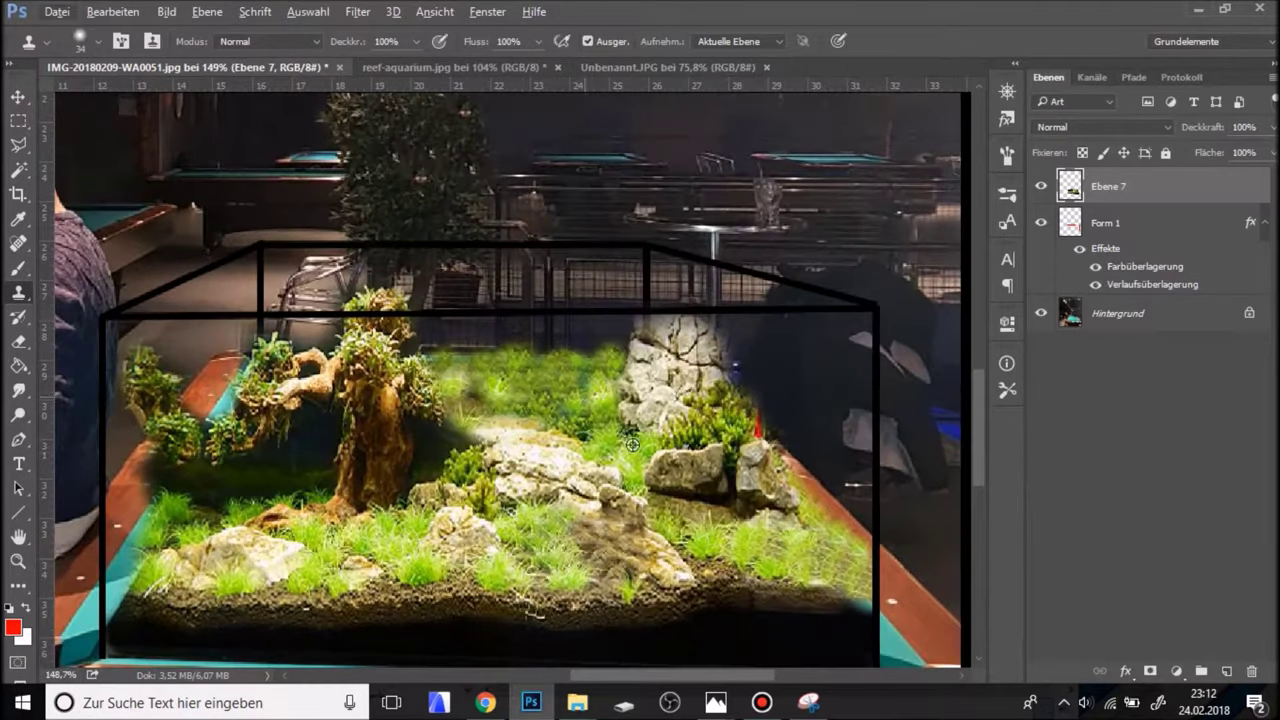
scroll(632, 444, up, 1)
Sample clean grass, paint over the blurry dark patch, and enlarge the clone brush to 23 px.
alt+click(593, 443)
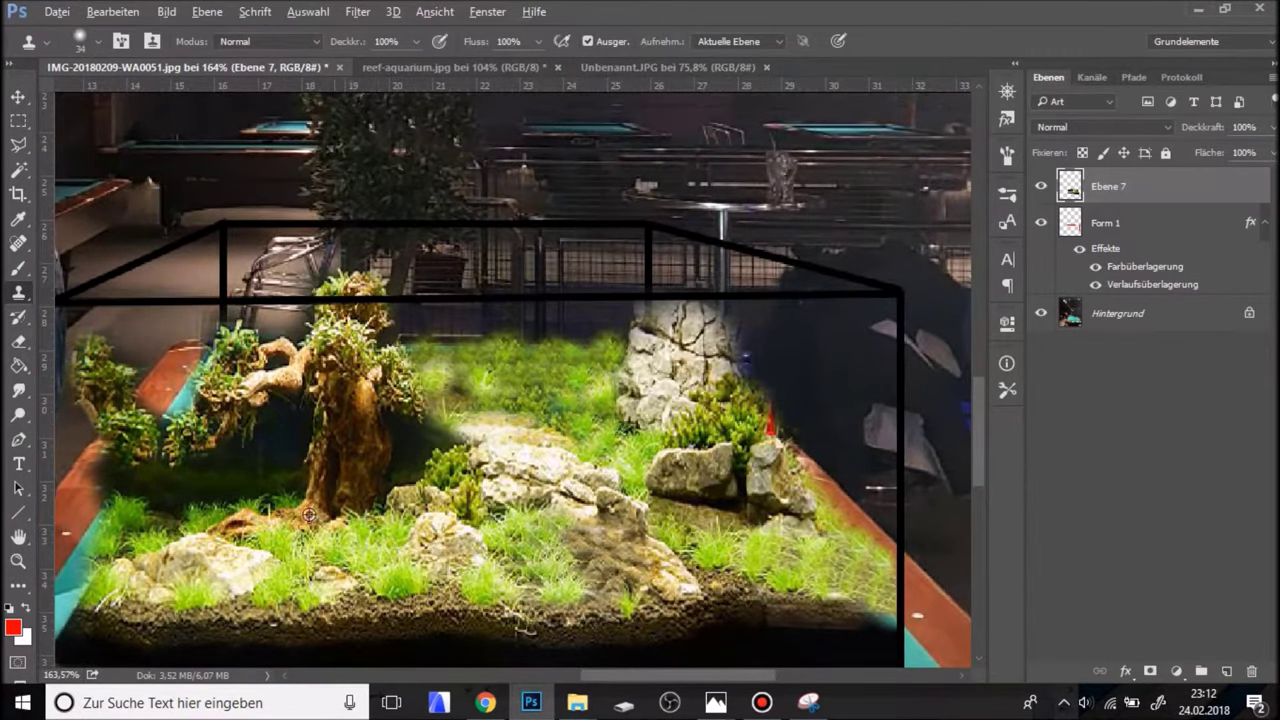
drag(464, 382, 438, 395)
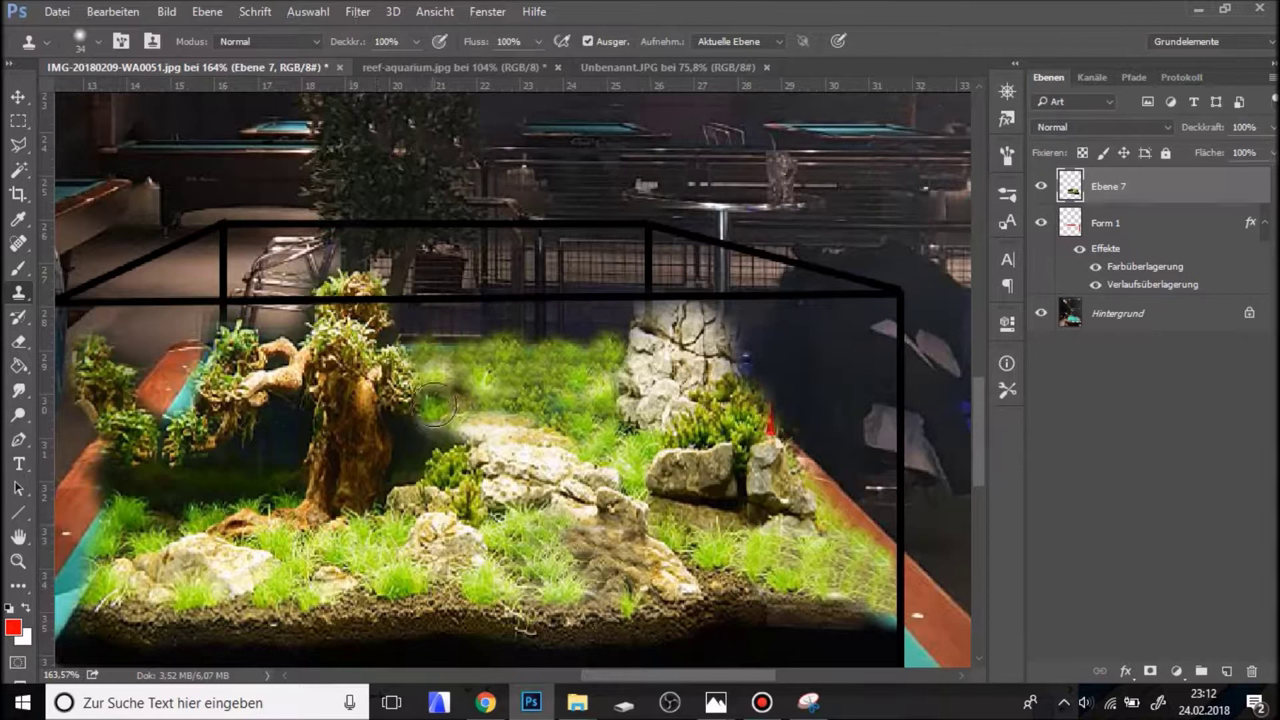
drag(438, 395, 543, 381)
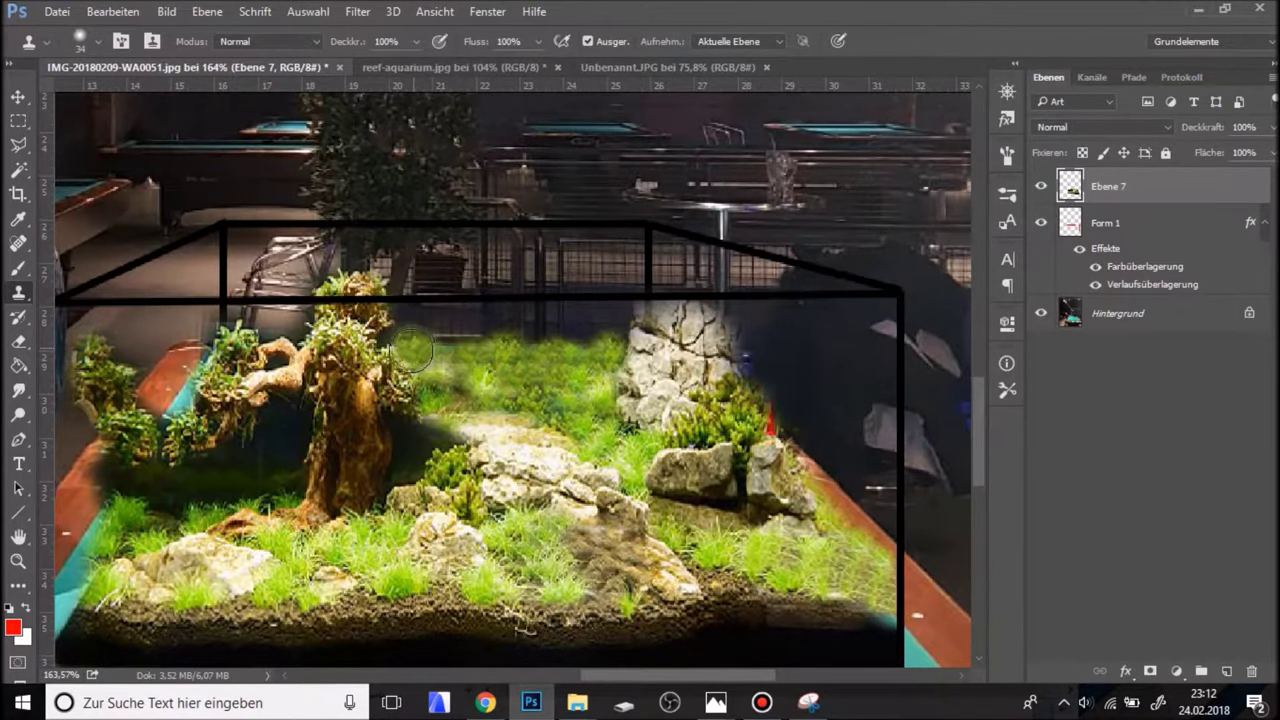
scroll(352, 462, down, 1)
scroll(253, 466, down, 2)
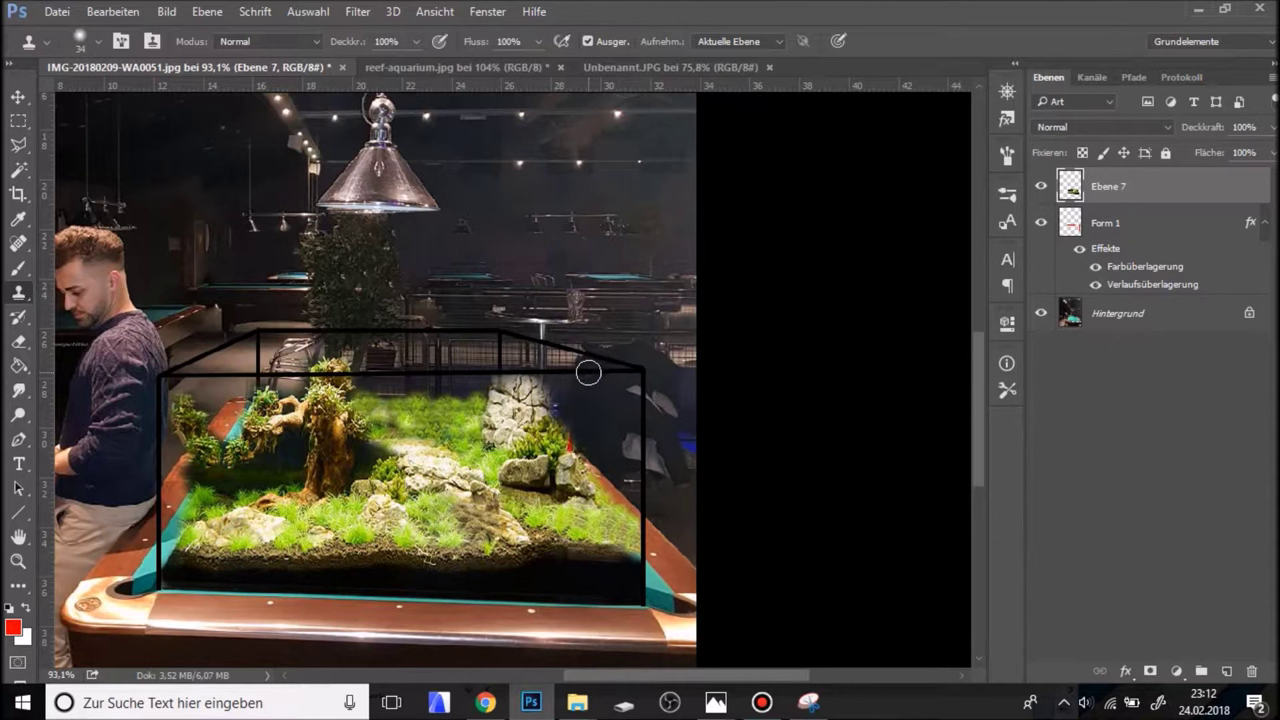
scroll(657, 585, up, 1)
scroll(657, 585, up, 1)
scroll(650, 575, up, 1)
alt+right_click(600, 563)
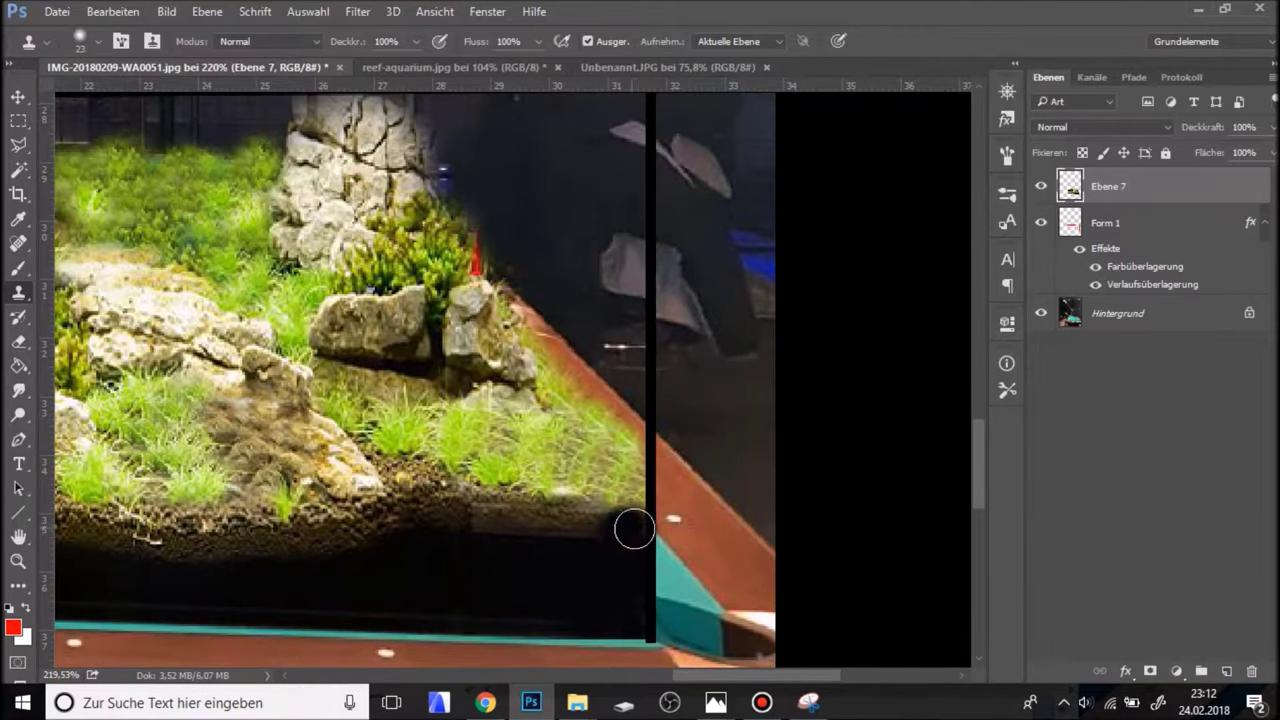
Clone dark soil over the light ground strip at the tank's bottom right.
drag(626, 526, 550, 541)
scroll(560, 545, down, 1)
scroll(557, 583, down, 1)
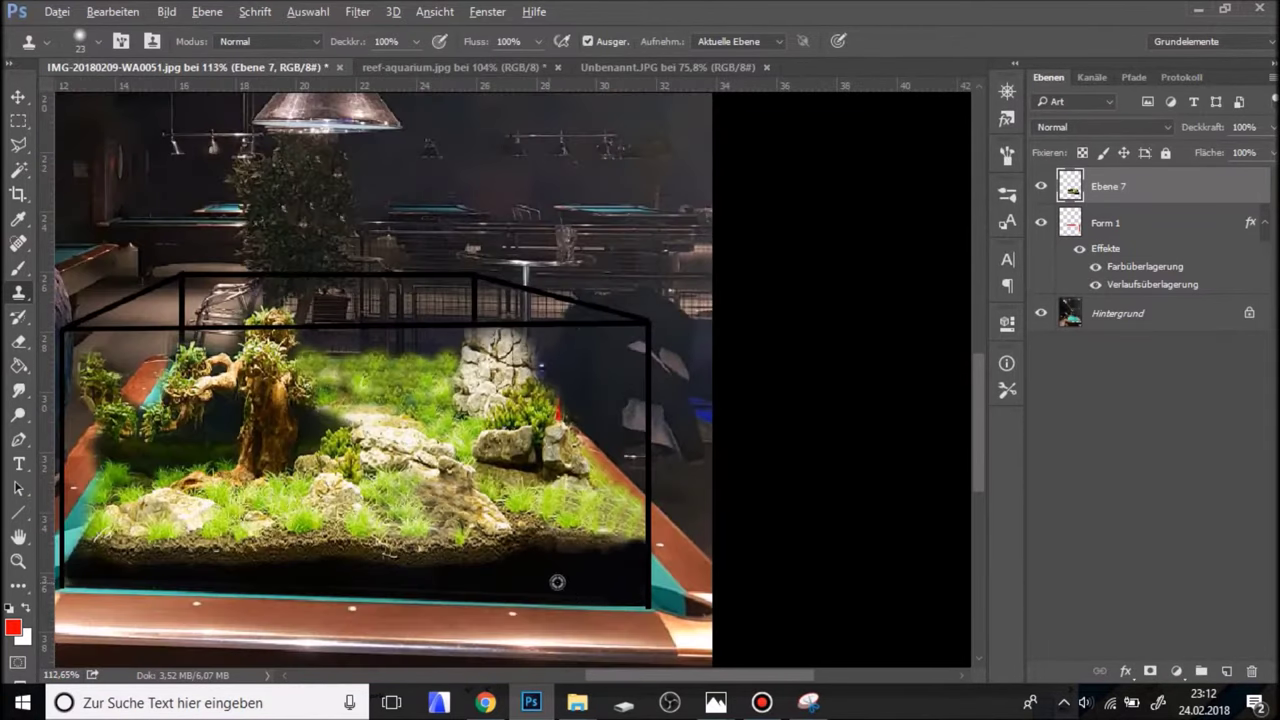
scroll(729, 575, down, 2)
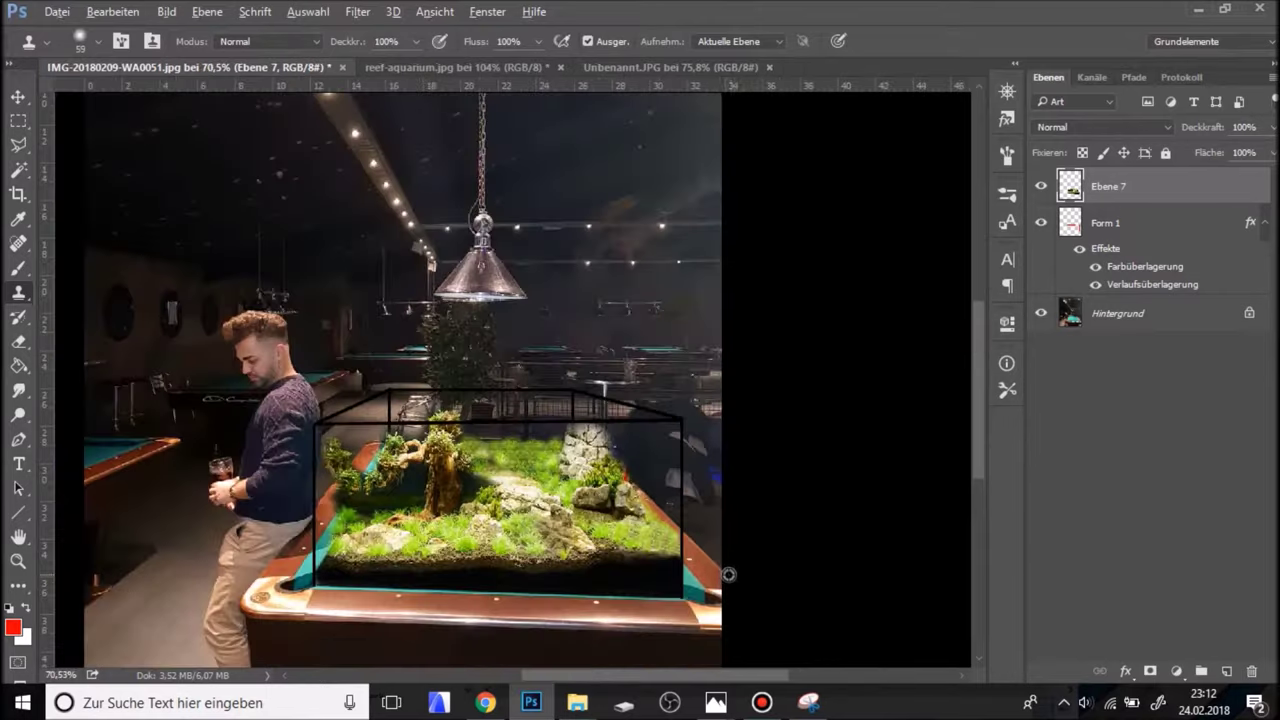
scroll(759, 463, up, 2)
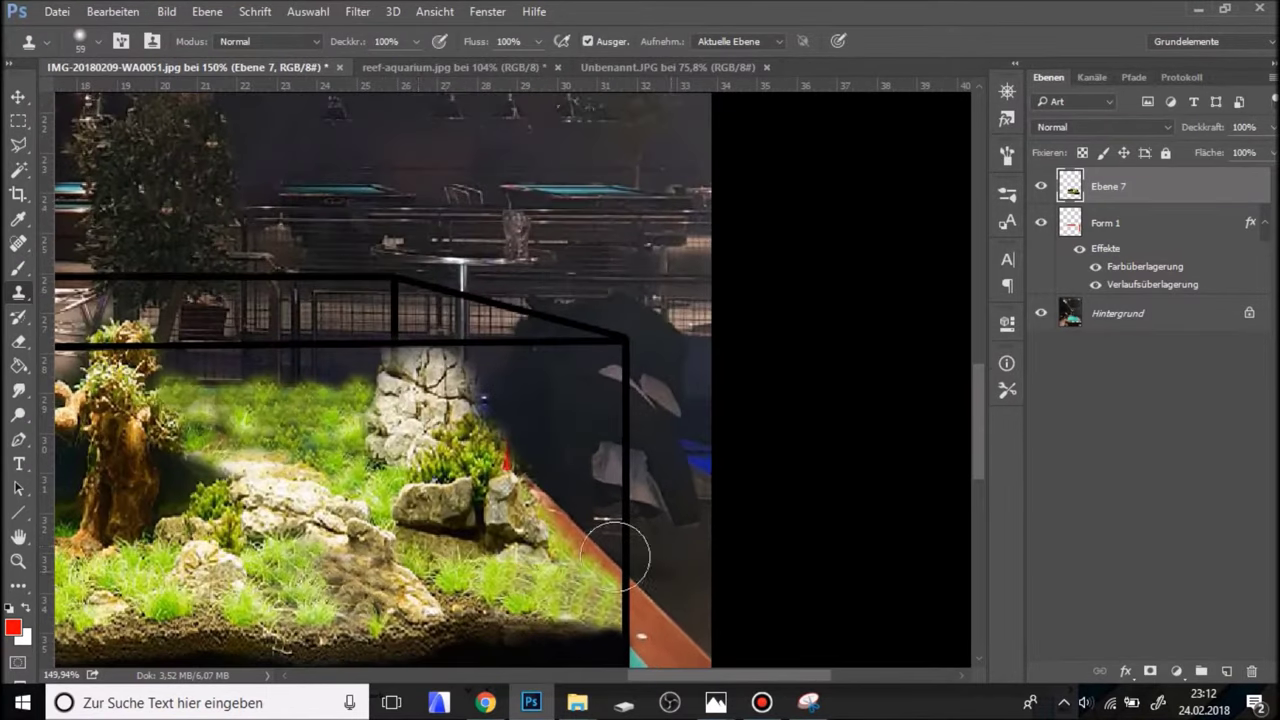
scroll(630, 480, left, 3)
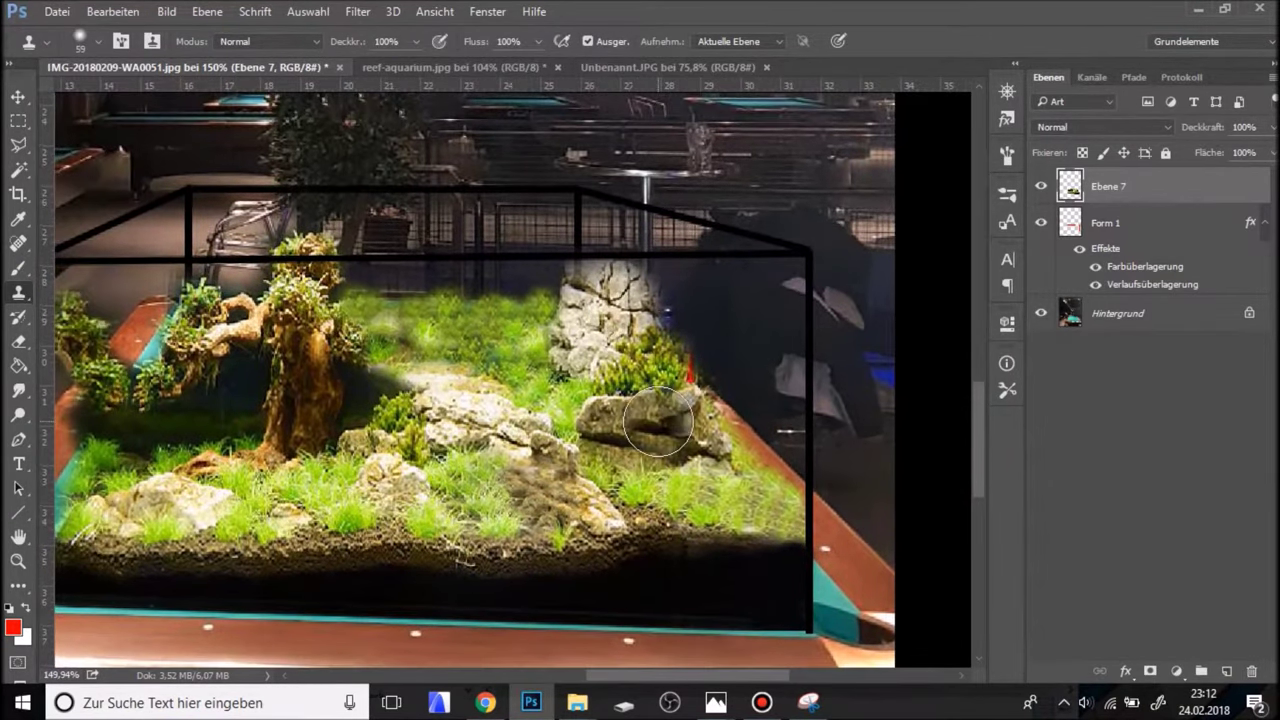
scroll(680, 450, up, 1)
Clone texture over the right-hand rock and the red spot beside it.
click(697, 455)
scroll(699, 470, up, 2)
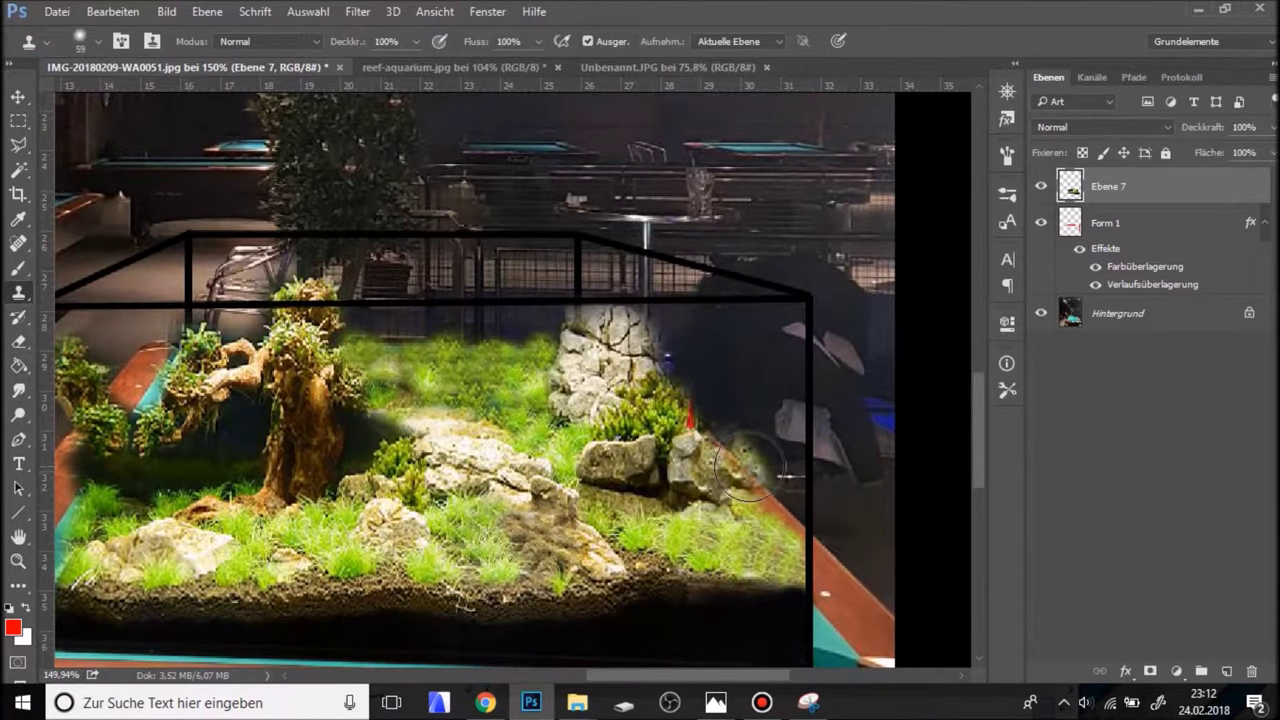
scroll(698, 477, up, 2)
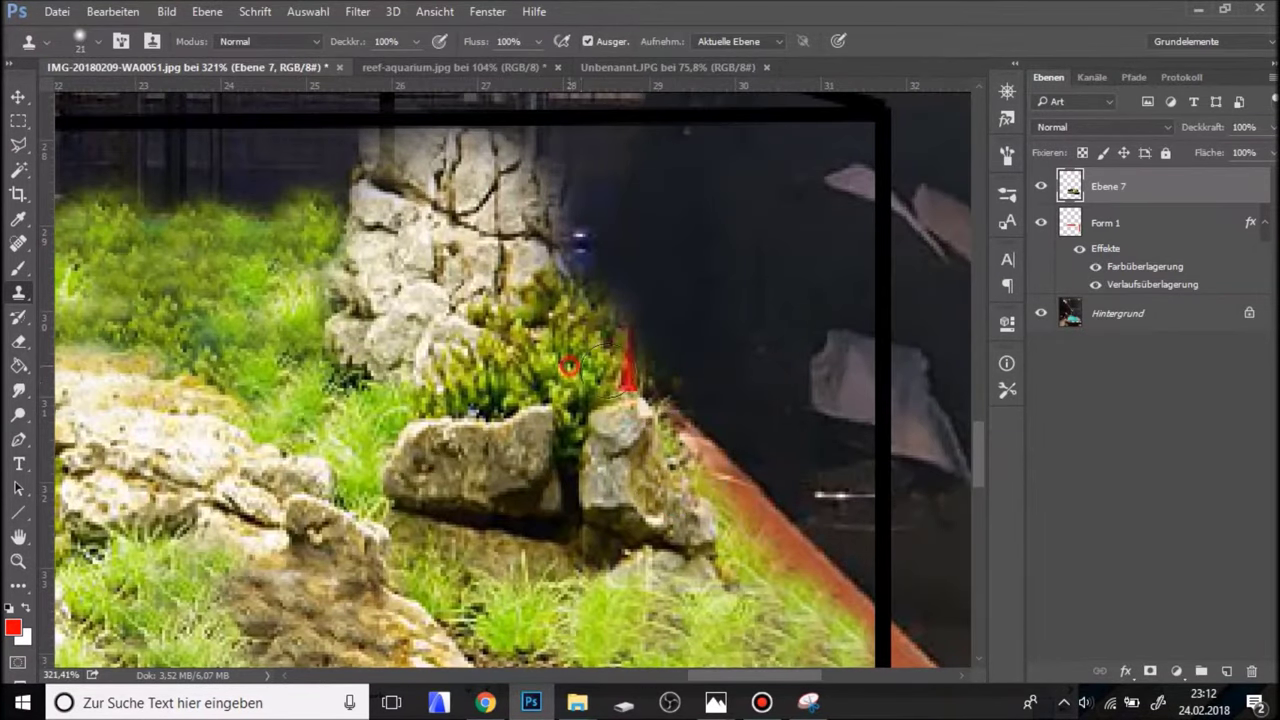
drag(584, 386, 620, 345)
scroll(722, 427, down, 1)
scroll(537, 430, down, 1)
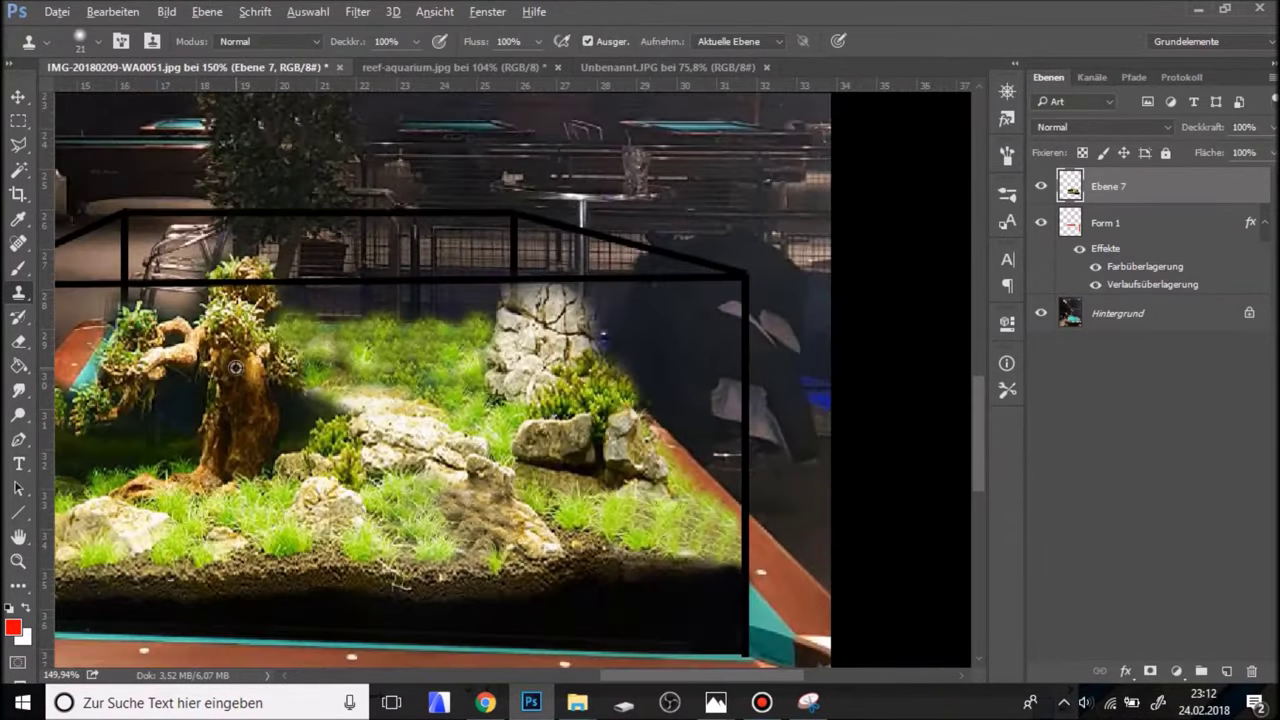
scroll(612, 449, down, 1)
scroll(757, 371, up, 1)
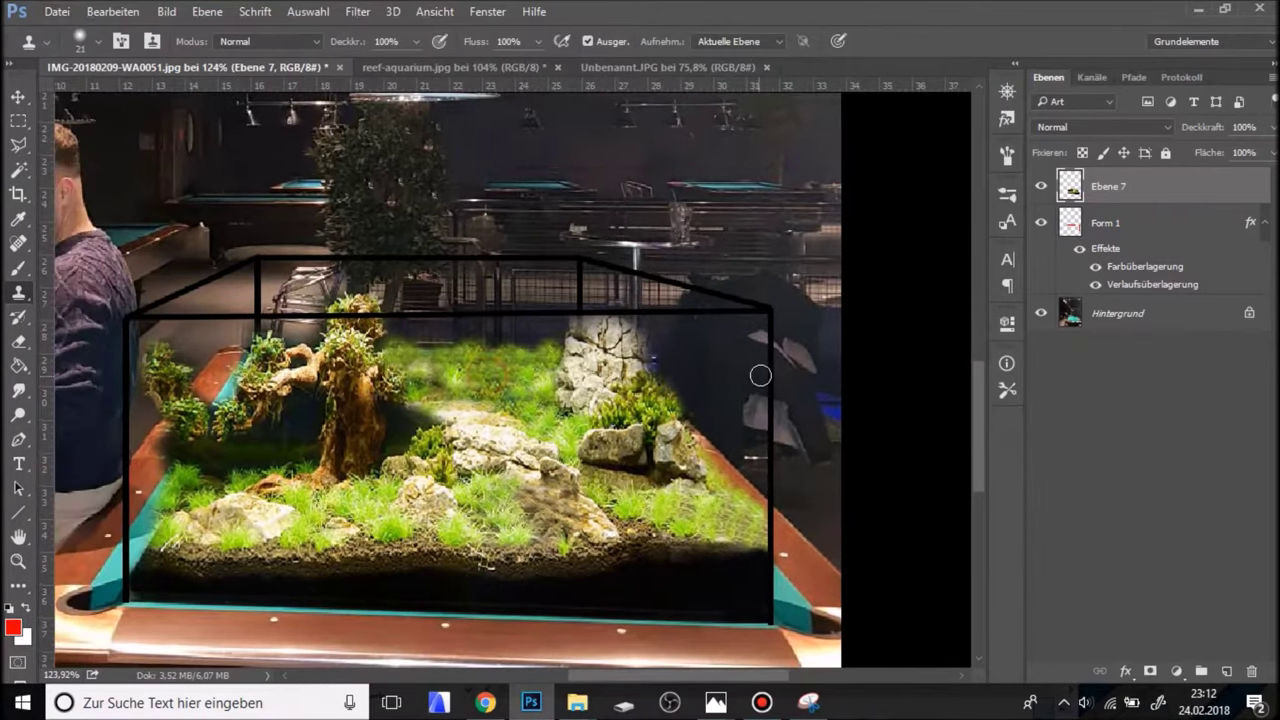
scroll(760, 375, up, 1)
Sample a new clone source near the rock edge and recentre the view on the tank.
alt+click(542, 364)
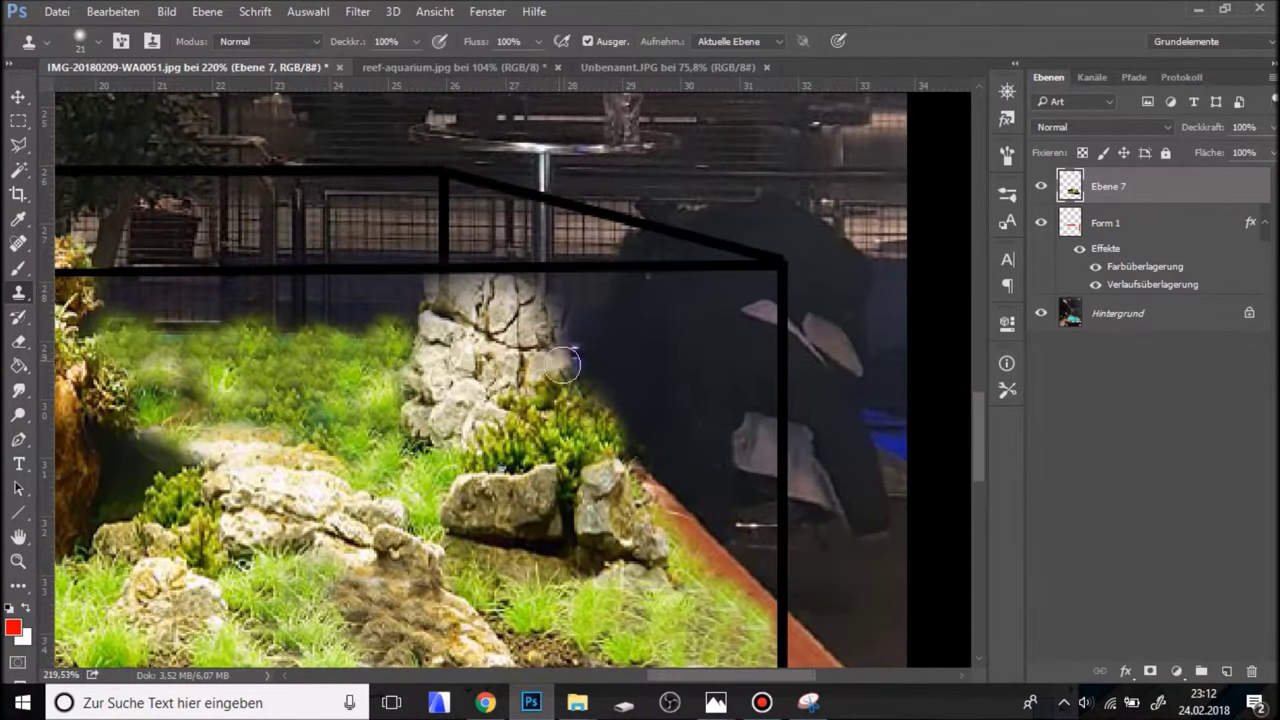
scroll(710, 430, down, 2)
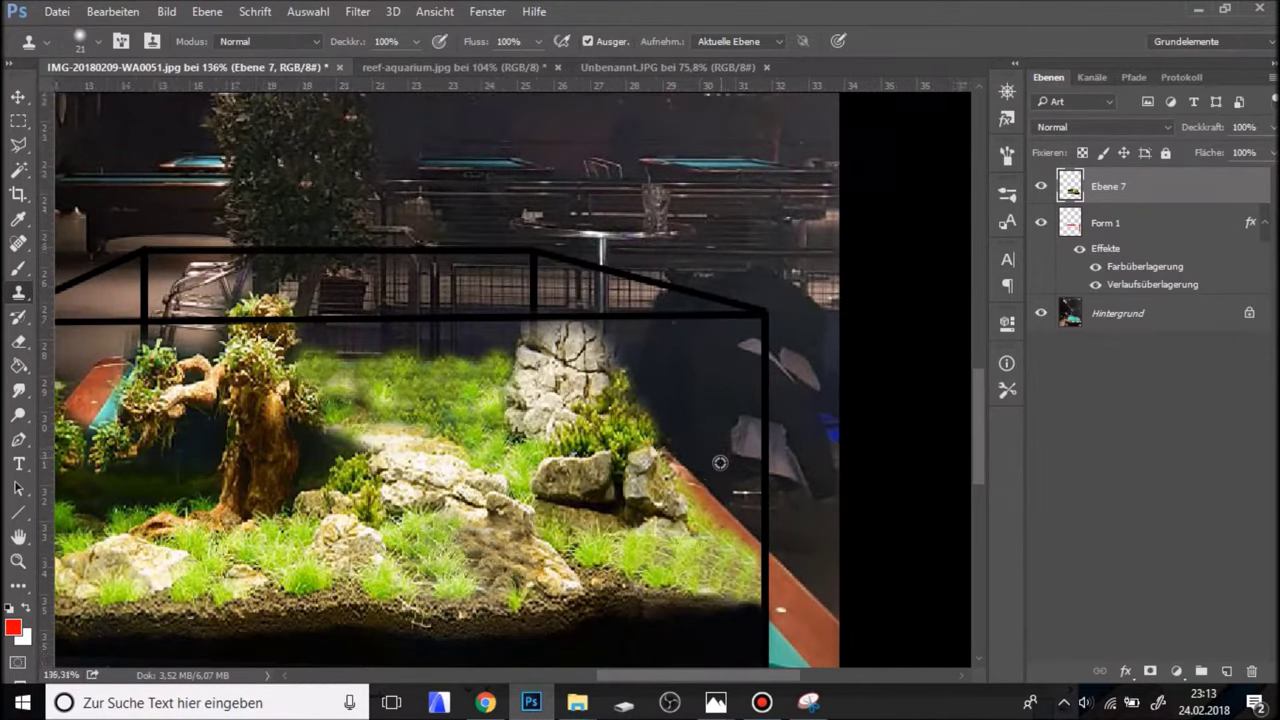
scroll(720, 462, down, 1)
drag(400, 388, 435, 390)
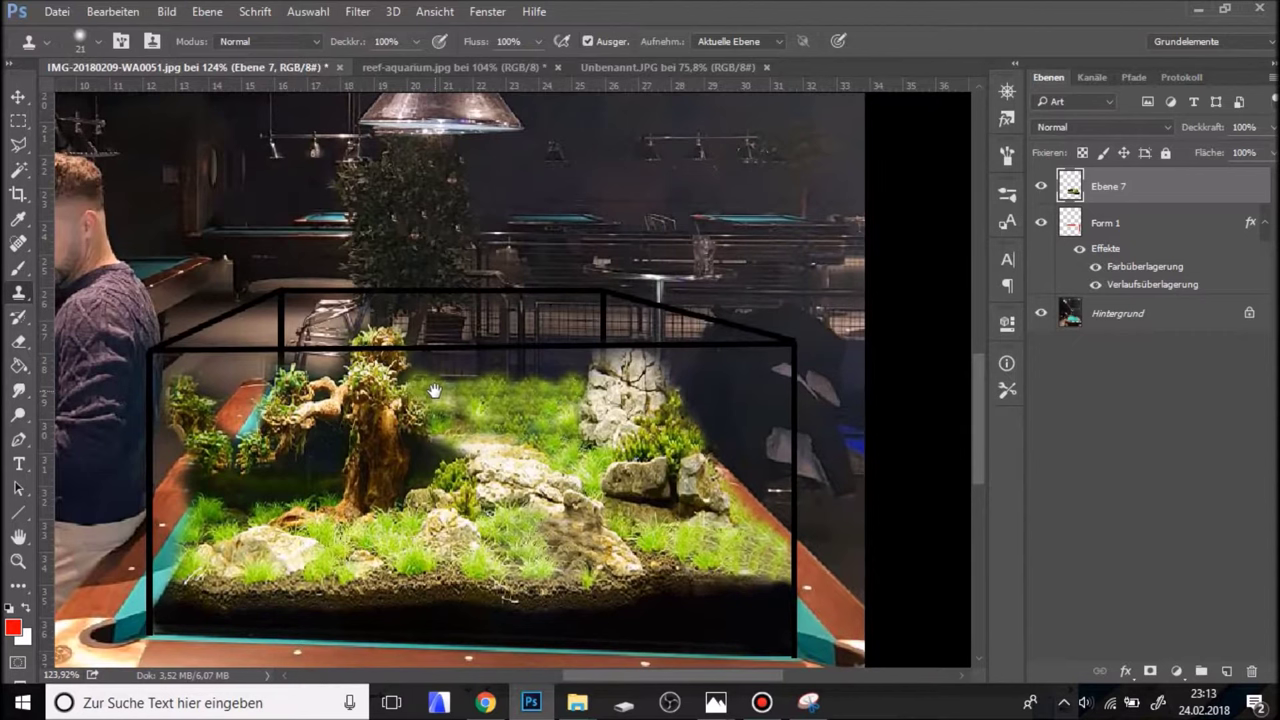
drag(430, 393, 417, 401)
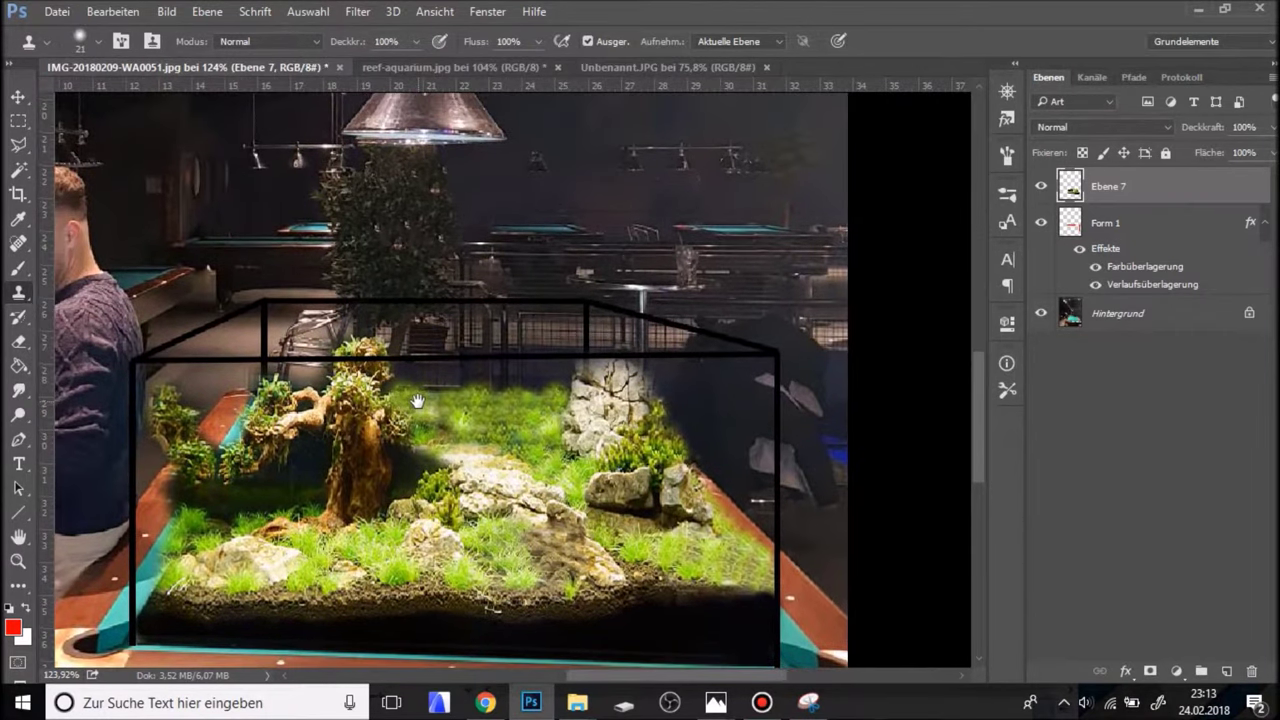
scroll(417, 401, down, 3)
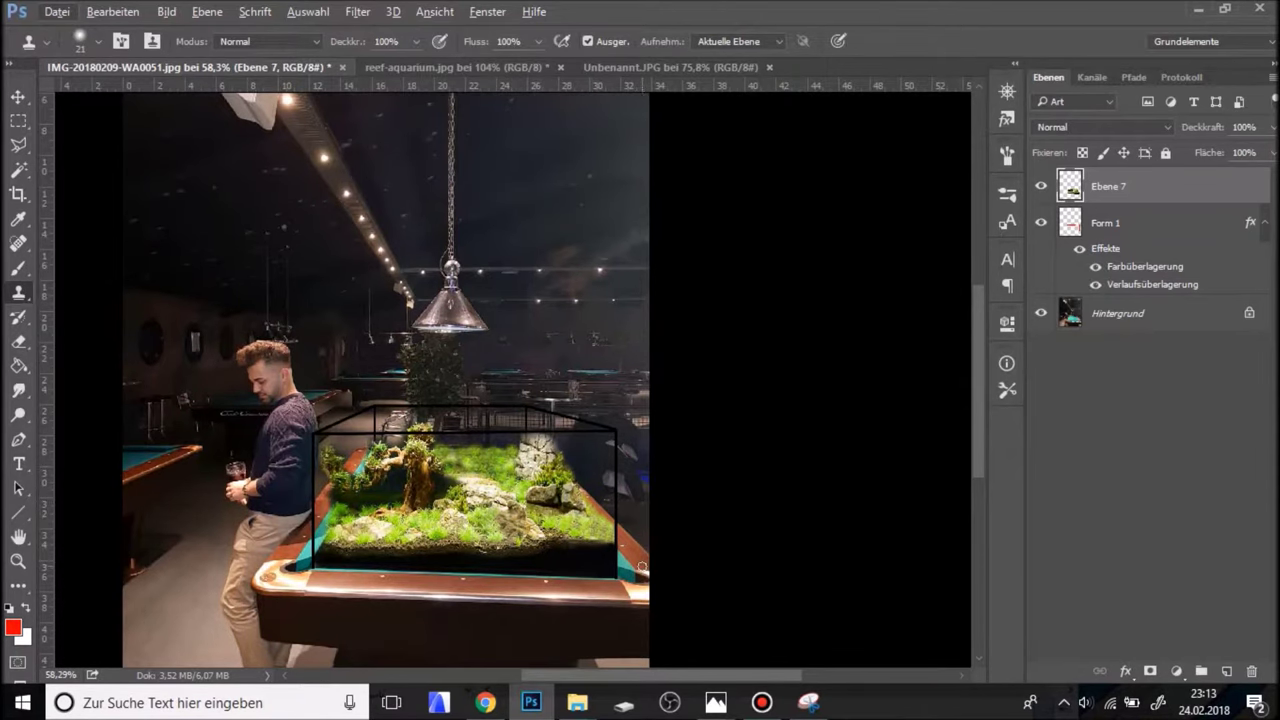
scroll(520, 470, up, 1)
scroll(492, 397, up, 2)
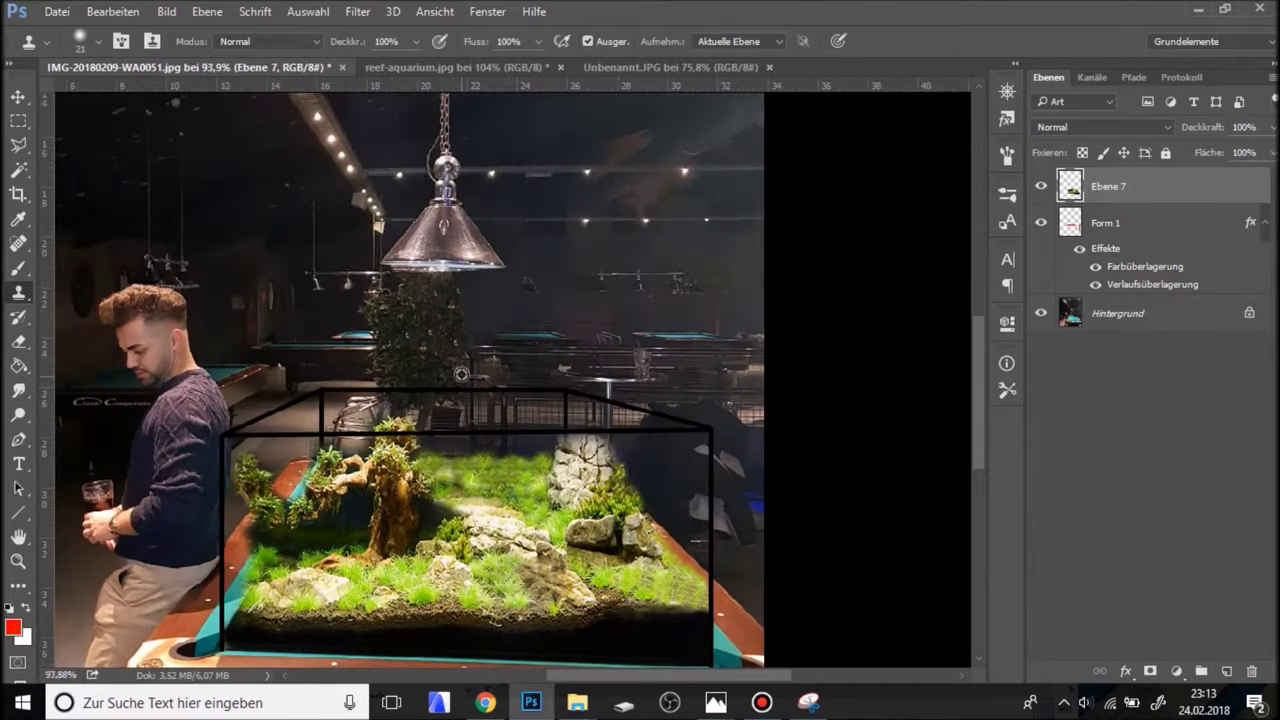
scroll(492, 397, up, 2)
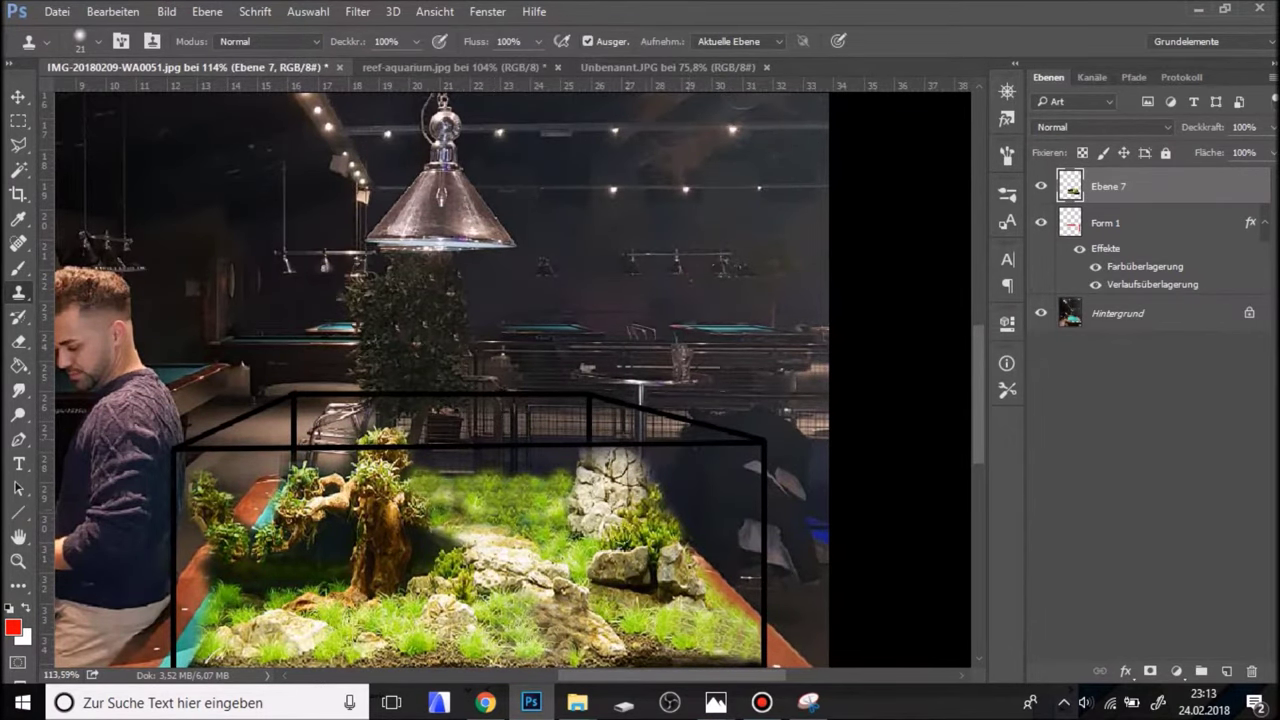
Pan and zoom to inspect the man and the retouched tank.
drag(290, 412, 337, 416)
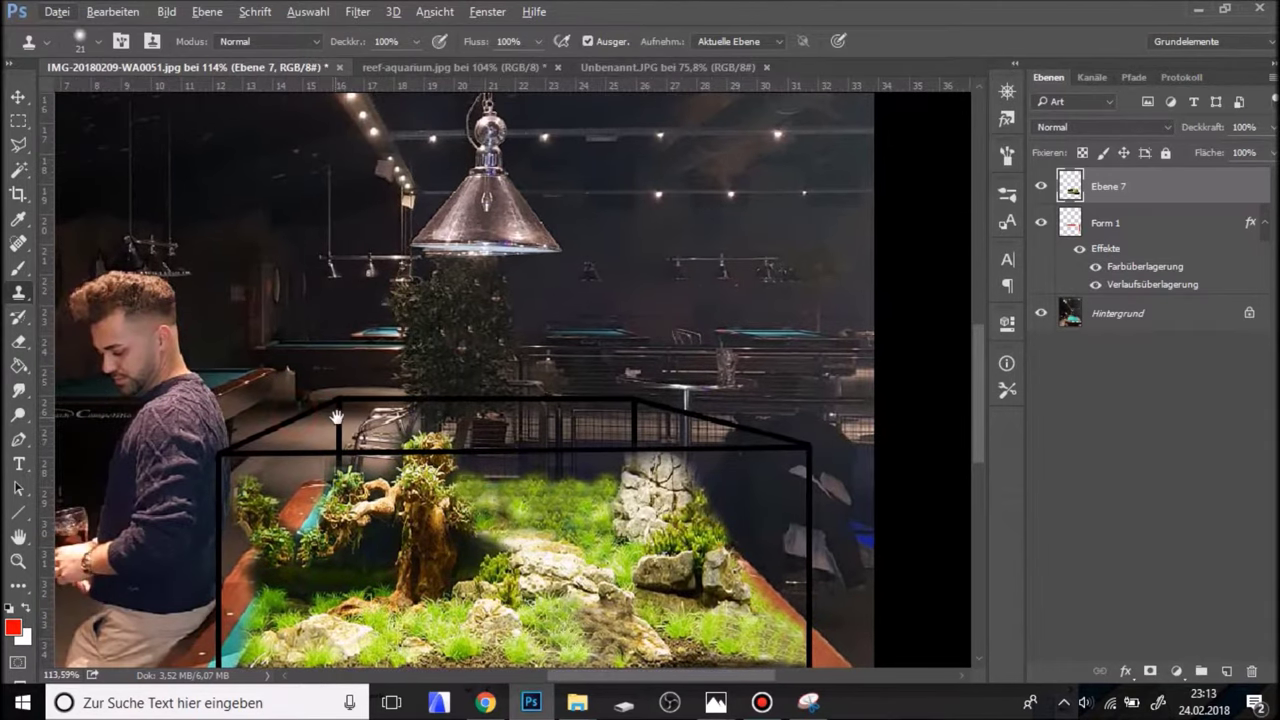
scroll(611, 421, up, 1)
scroll(219, 401, up, 1)
scroll(219, 401, up, 1)
scroll(142, 413, up, 1)
scroll(142, 413, down, 2)
scroll(650, 410, down, 1)
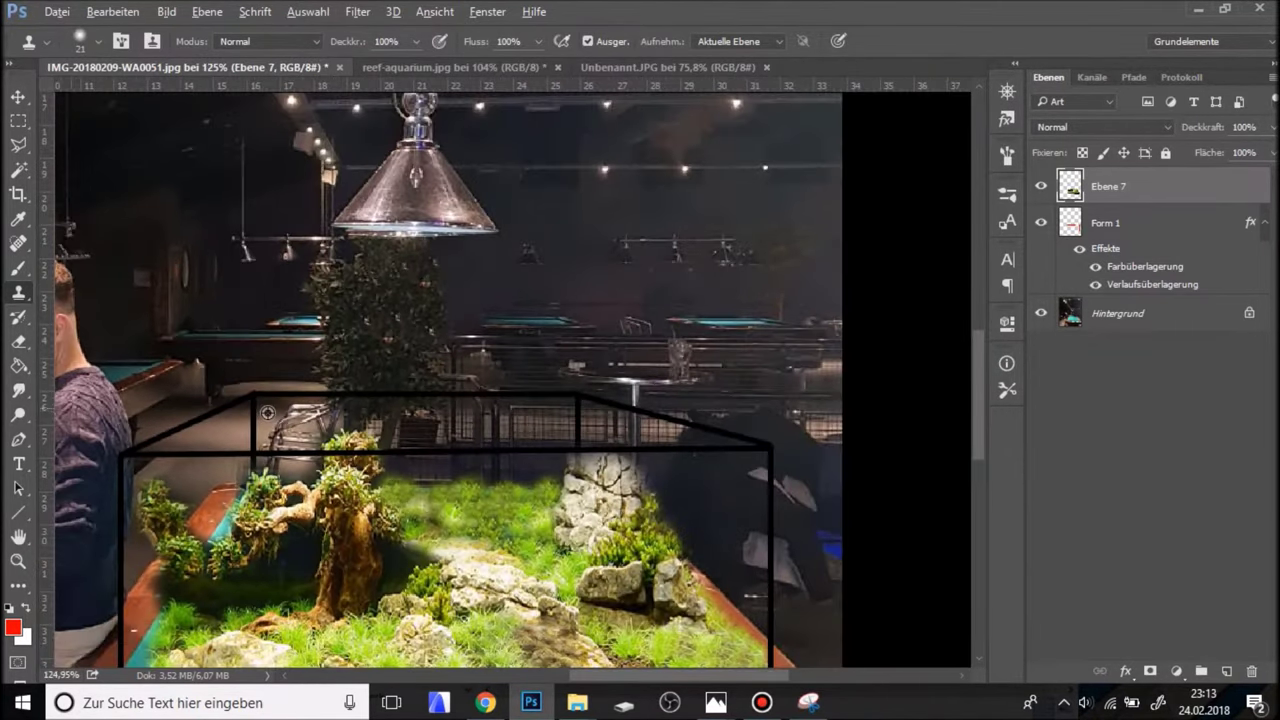
scroll(268, 413, down, 1)
scroll(456, 466, down, 1)
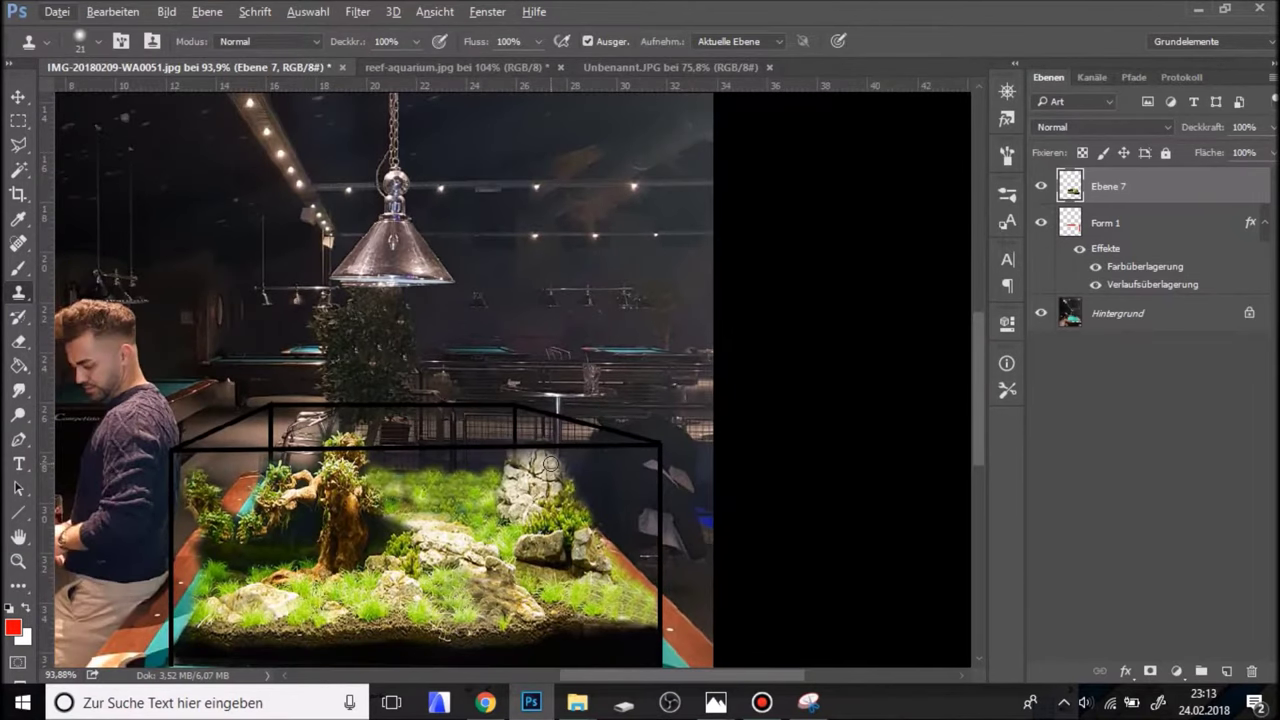
scroll(468, 460, down, 1)
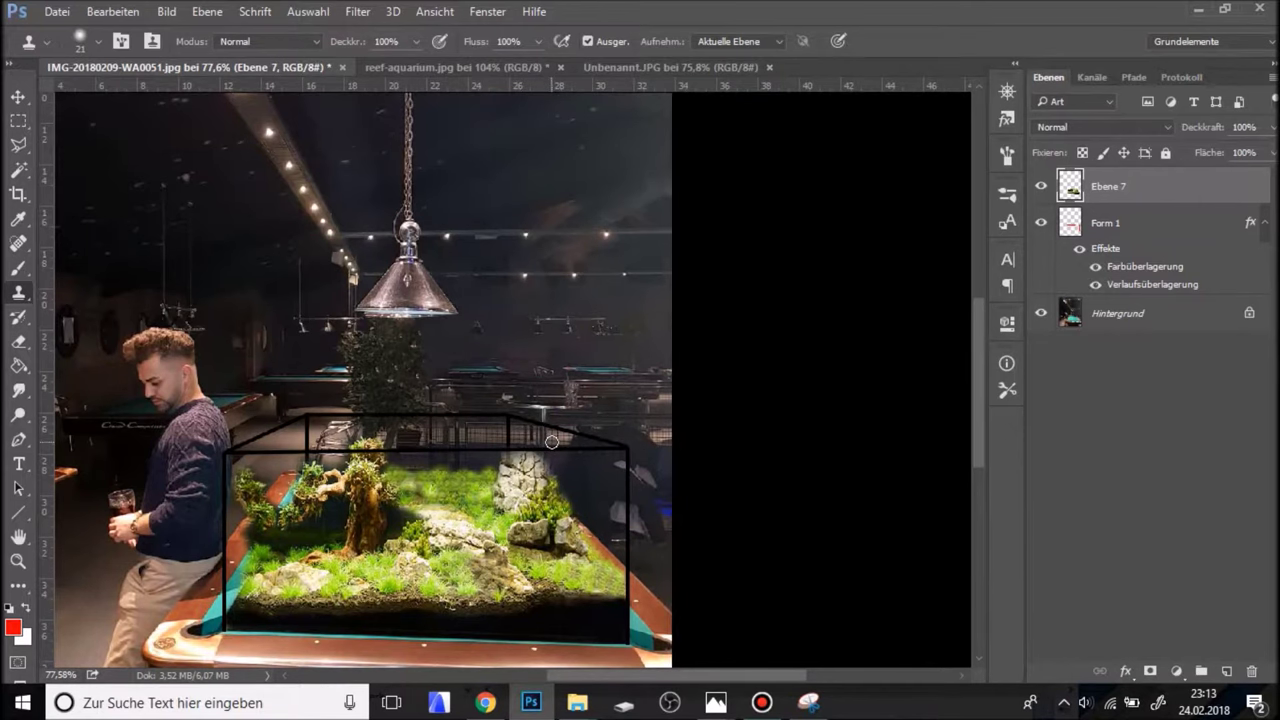
scroll(551, 442, up, 1)
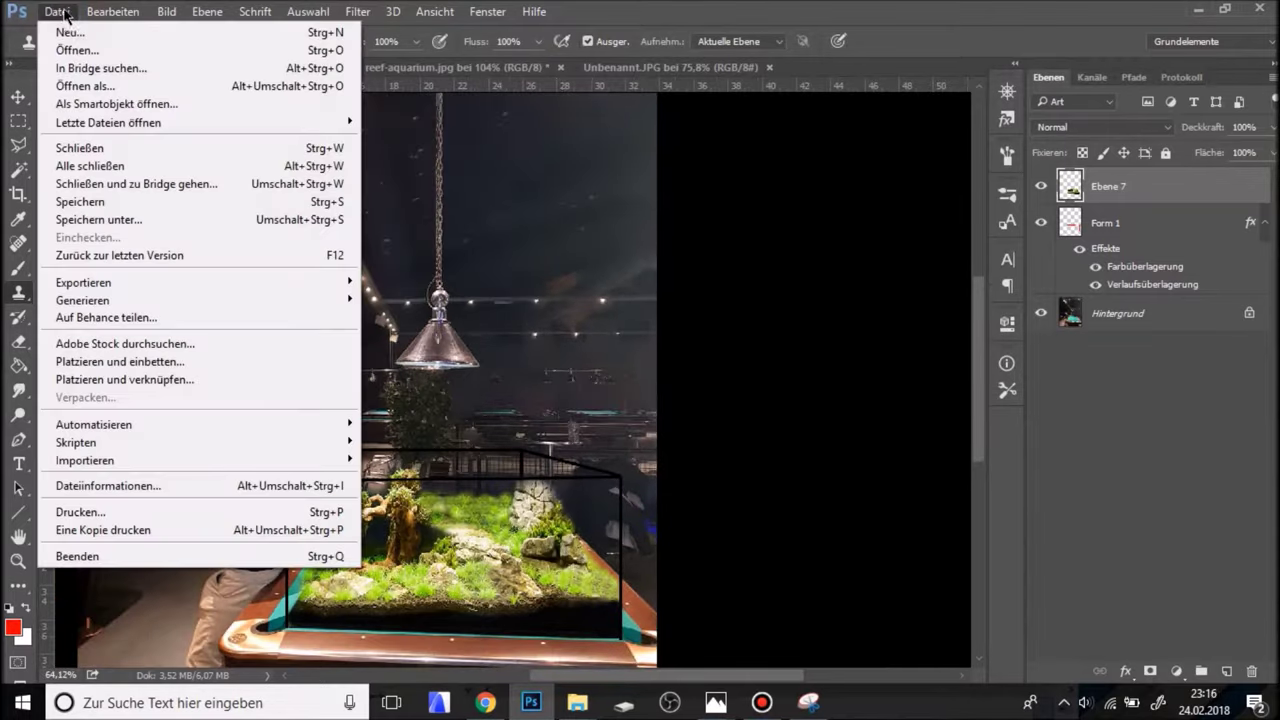
Open the 330px-Billiard_ball_comparison image in a new tab.
click(89, 50)
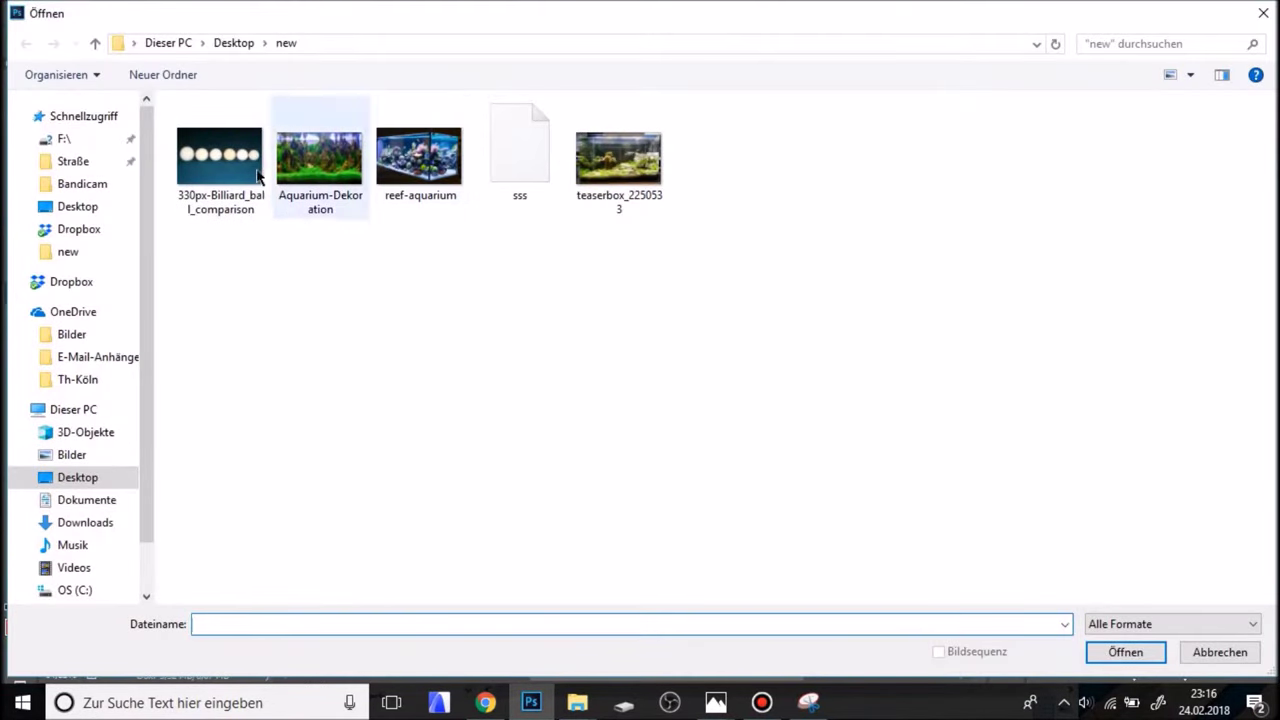
click(220, 158)
click(1125, 651)
scroll(217, 336, up, 3)
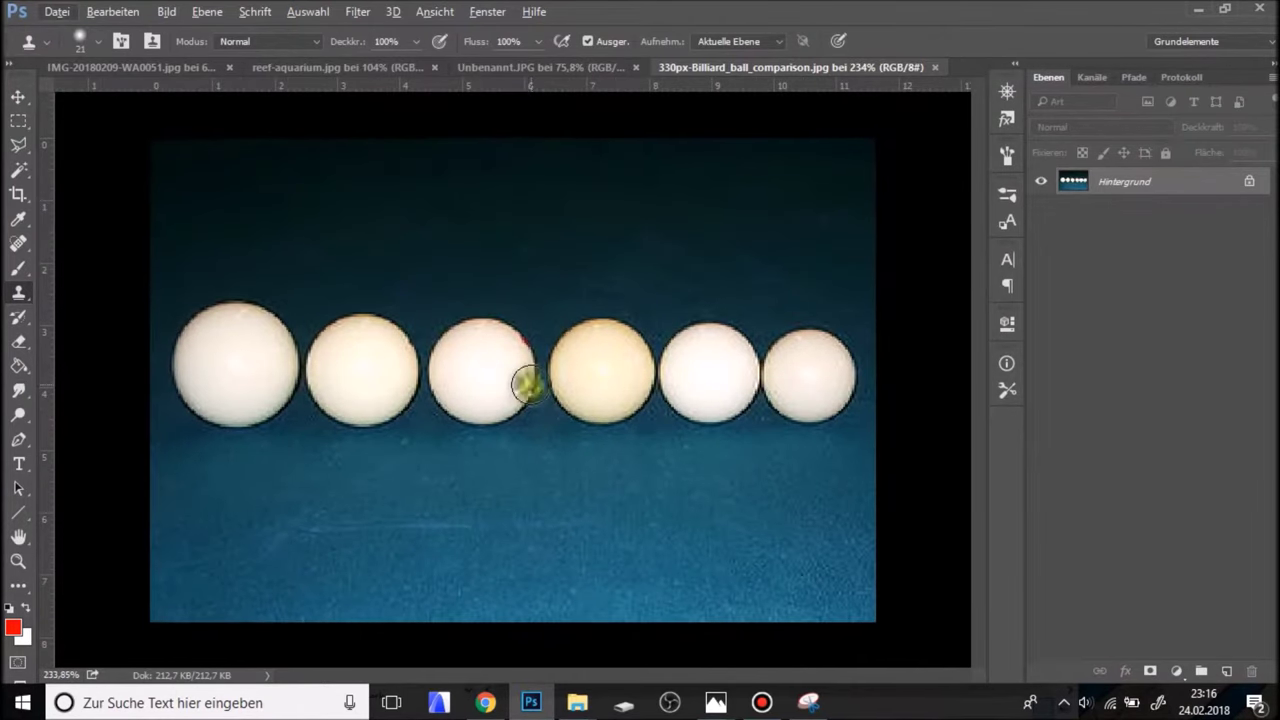
Select the whole first ball with the Magic Wand in add mode, then take the Move tool.
click(18, 120)
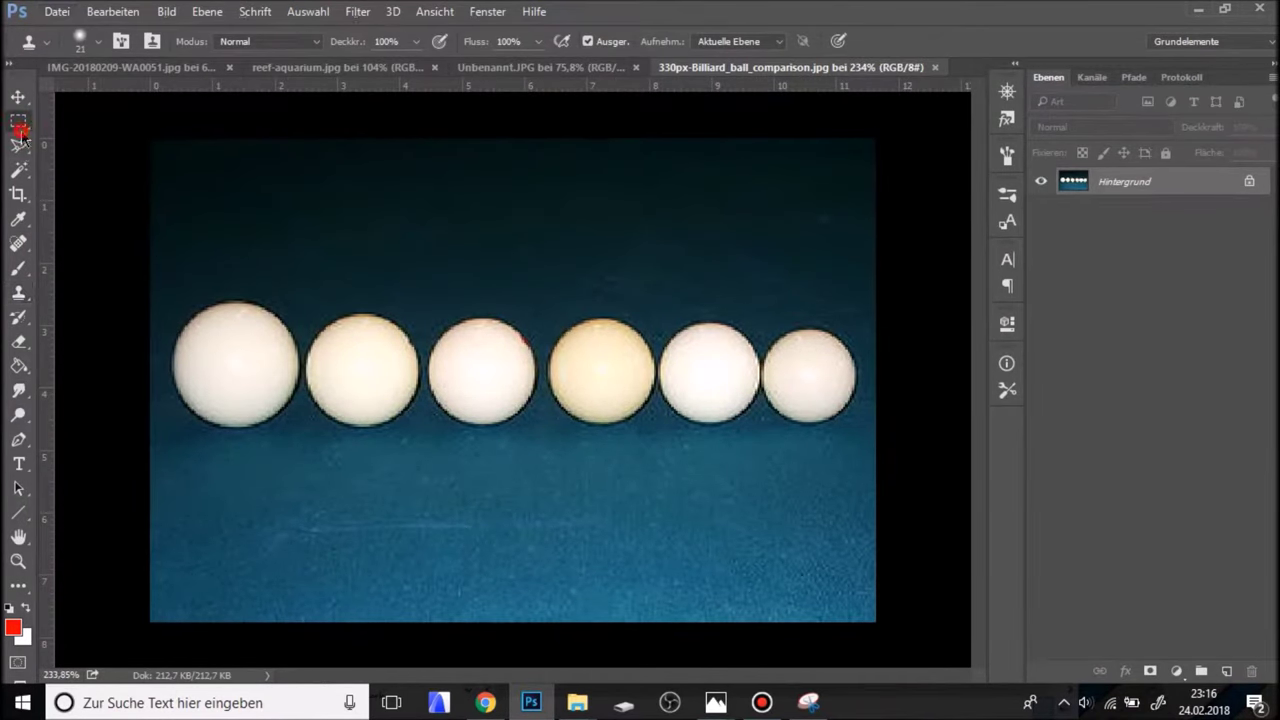
scroll(140, 236, down, 1)
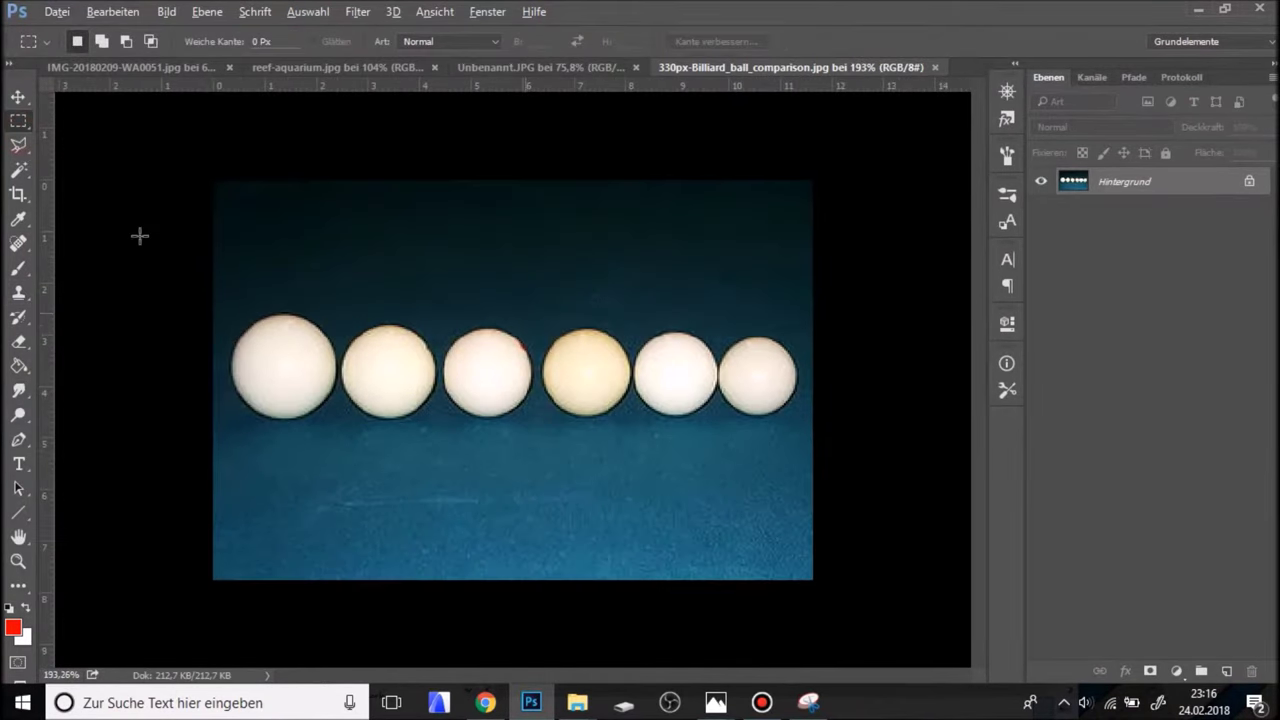
click(20, 170)
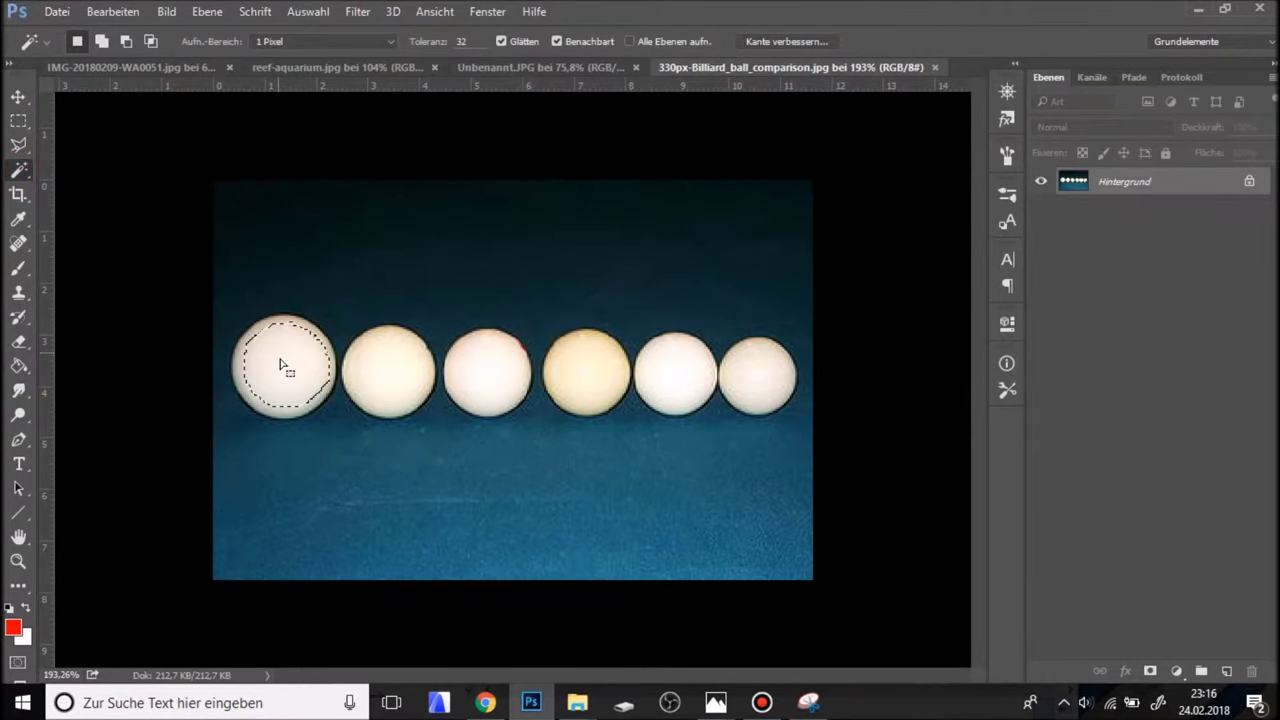
scroll(281, 366, up, 2)
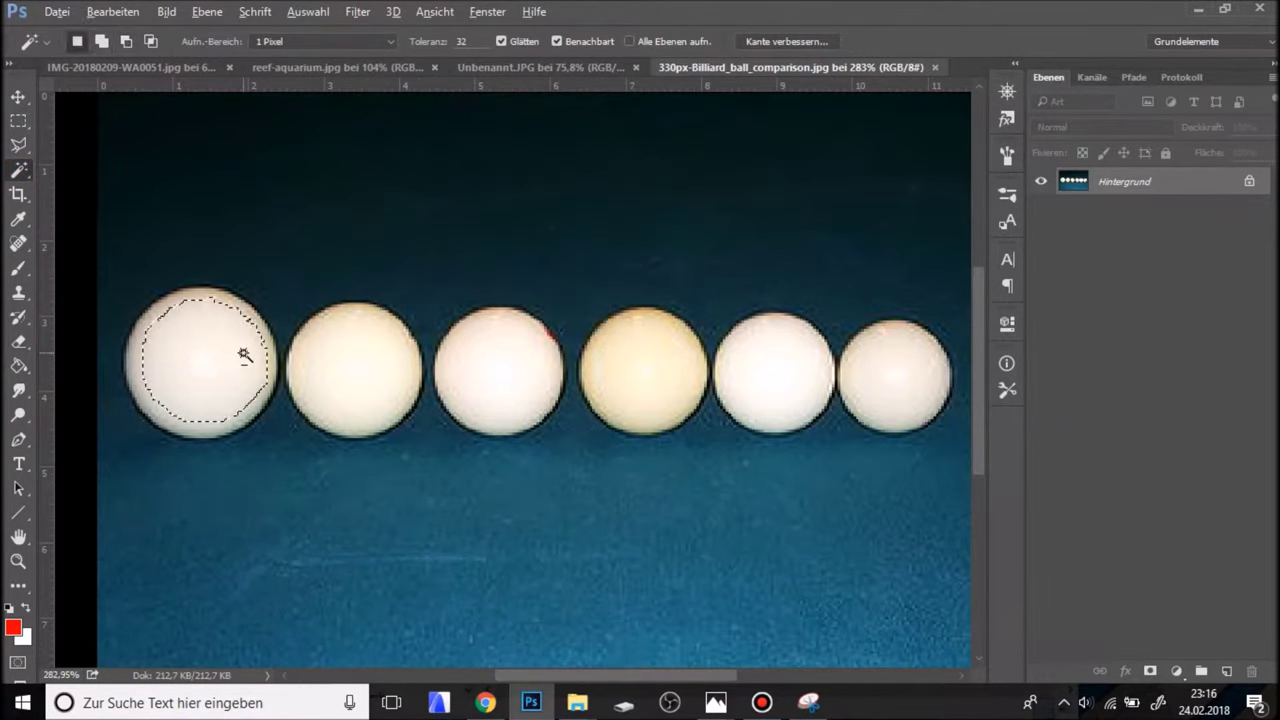
key(shift)
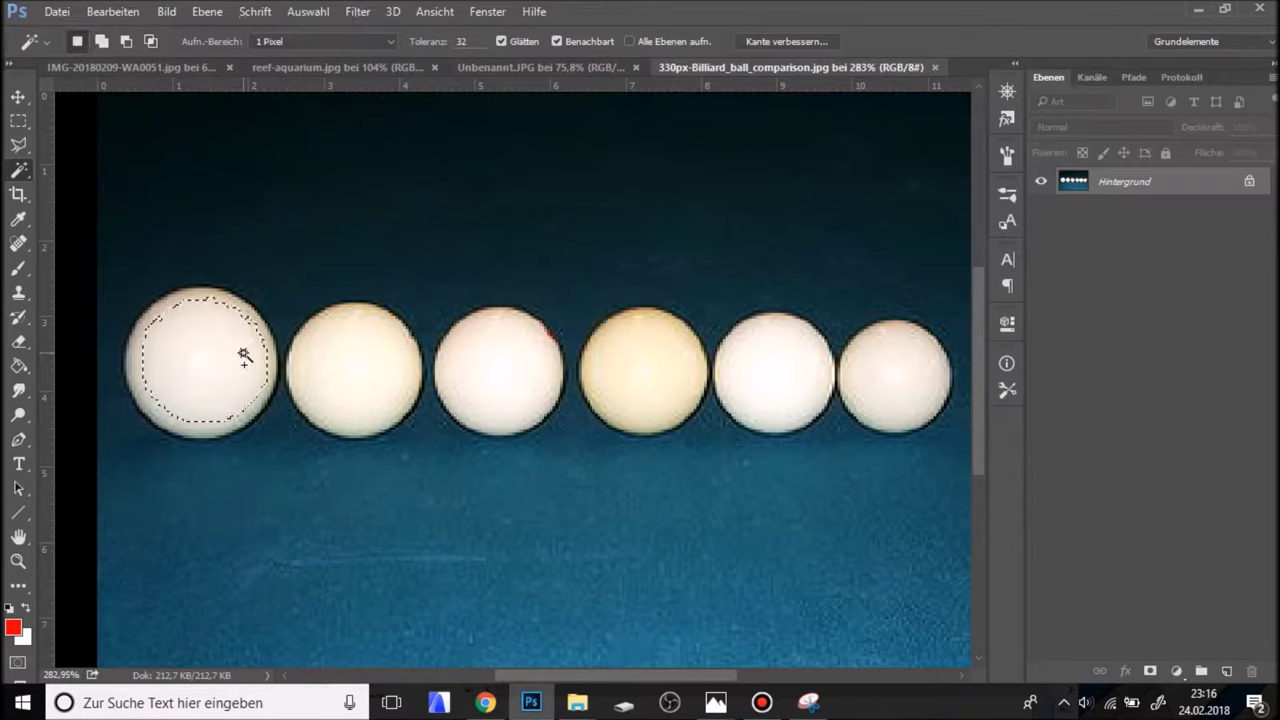
shift+click(199, 370)
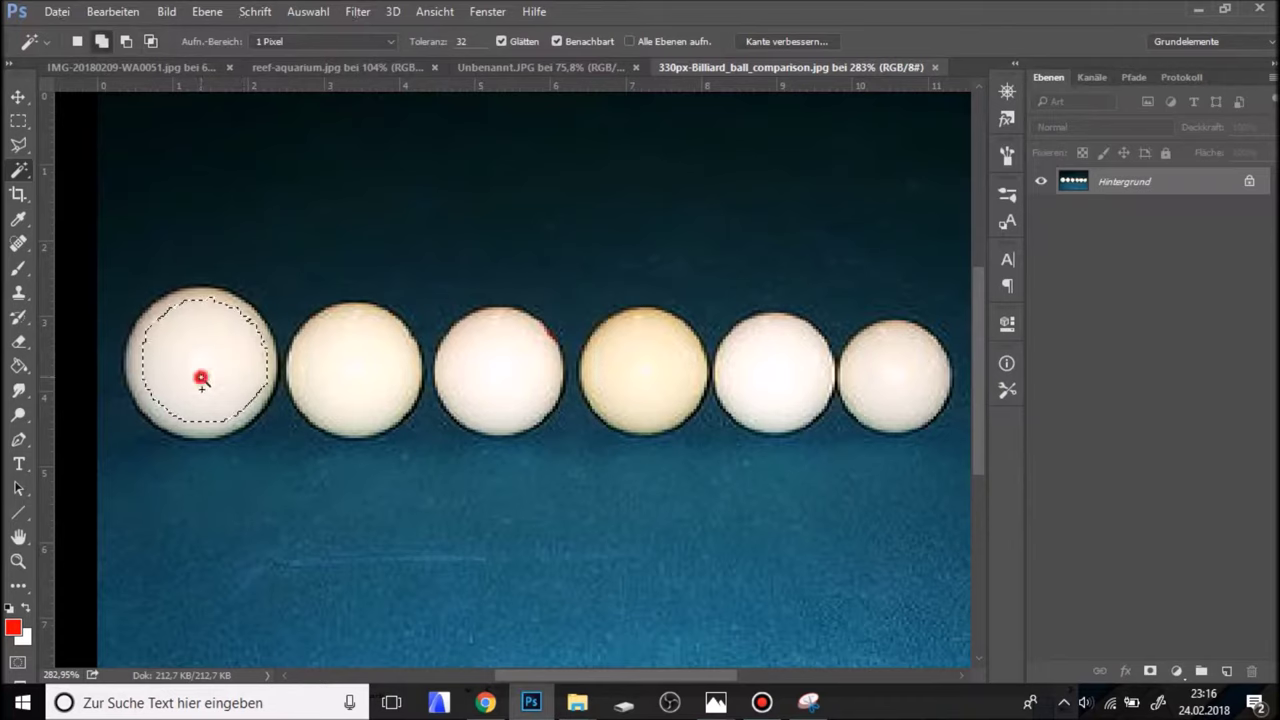
click(146, 330)
click(18, 97)
key(ctrl)
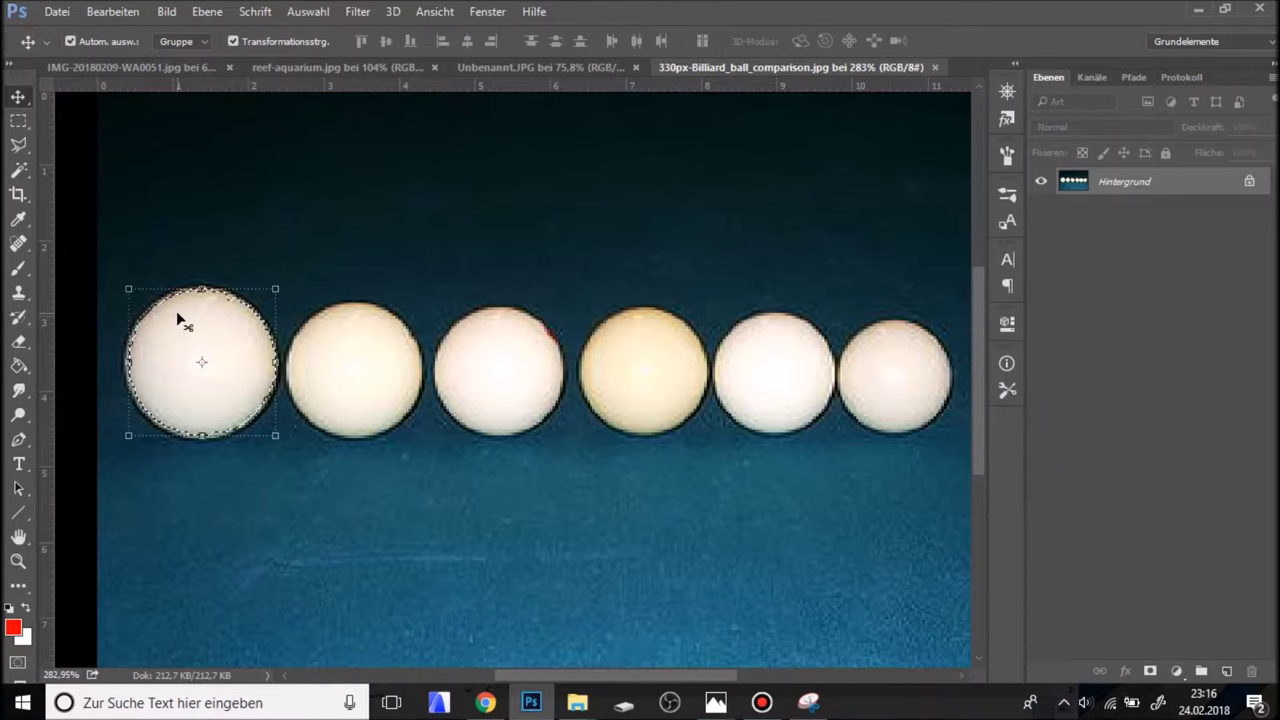
click(176, 312)
Bring the selected white ball into the pool-hall photo as a new layer.
drag(200, 73, 432, 378)
key(ctrl+v)
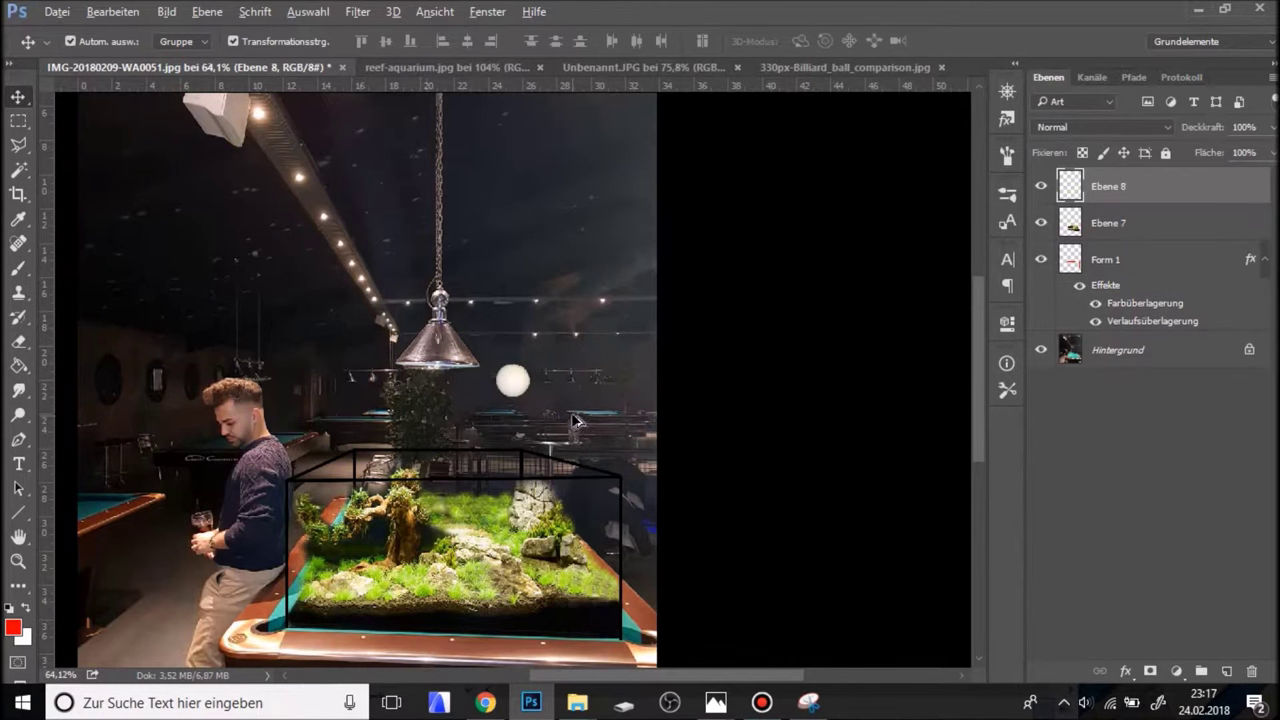
scroll(575, 420, up, 3)
scroll(488, 376, up, 2)
mouse_move(491, 366)
mouse_down()
mouse_move(486, 394)
mouse_move(464, 386)
mouse_up()
scroll(486, 394, down, 2)
scroll(490, 360, down, 1)
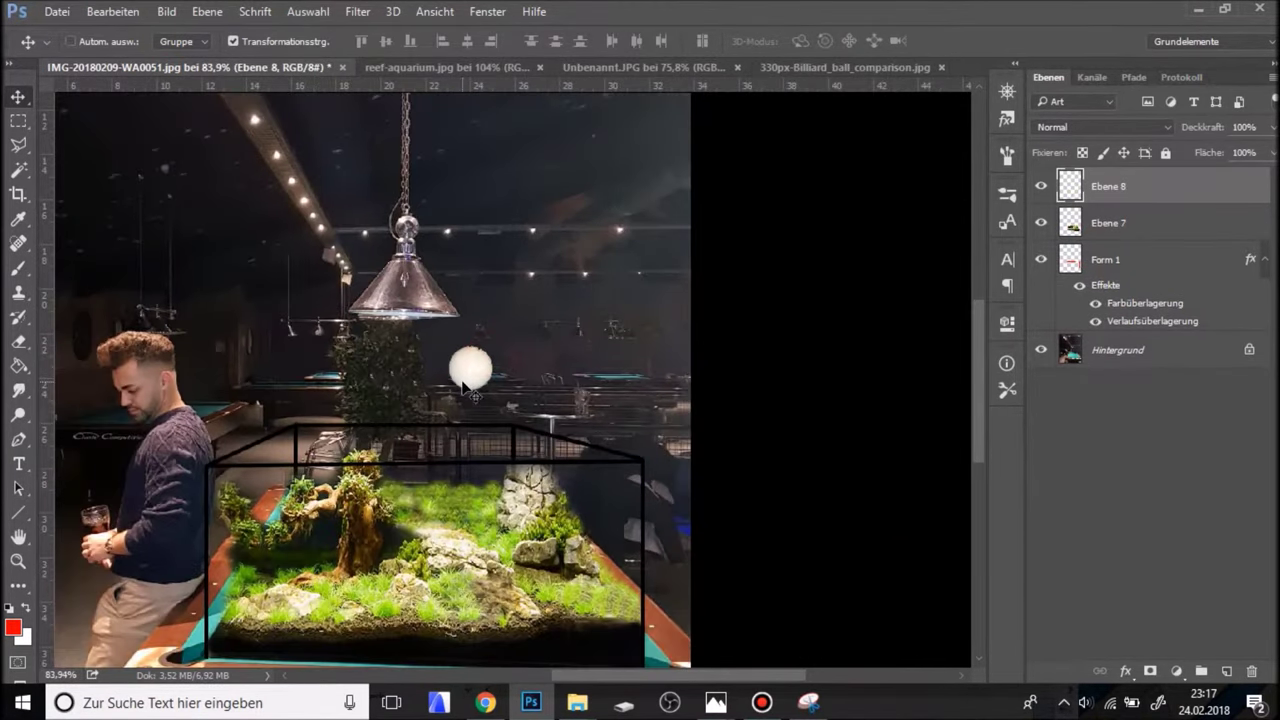
Hide the guides and move the white ball below the lamp into the aquarium.
key(ctrl+h)
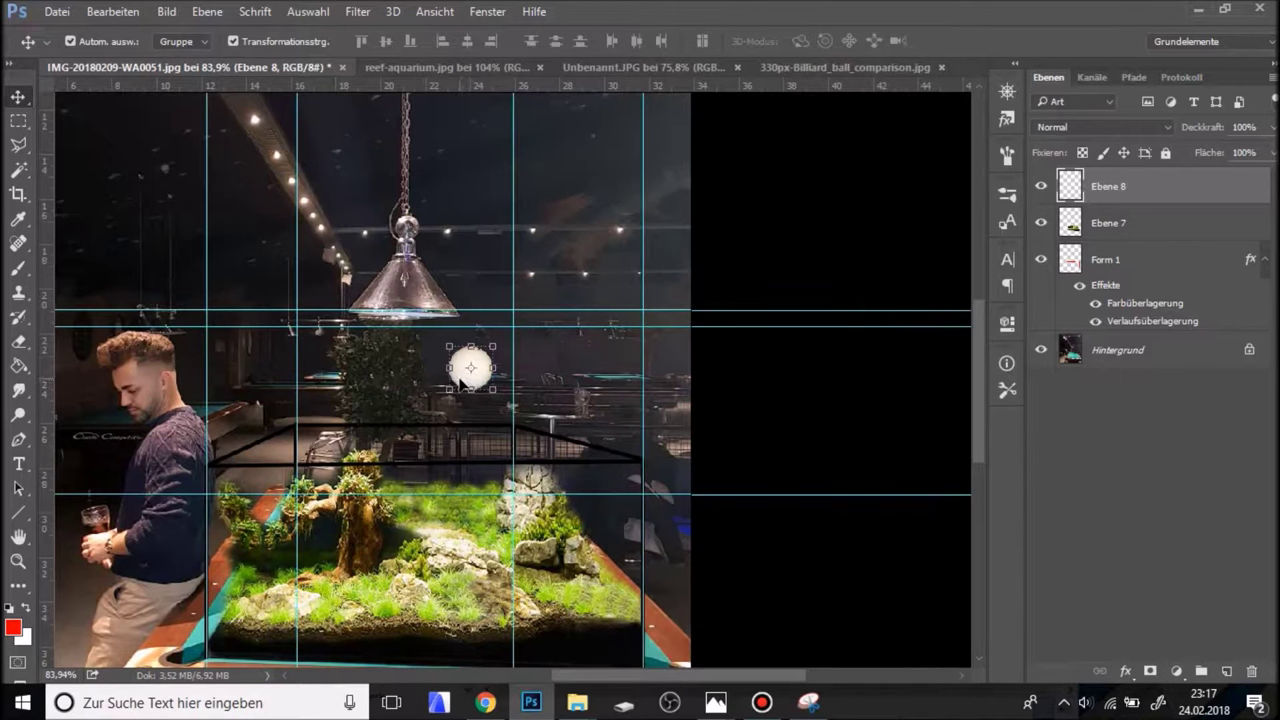
key(ctrl+h)
mouse_move(462, 382)
mouse_down()
mouse_move(297, 530)
mouse_move(424, 349)
mouse_up()
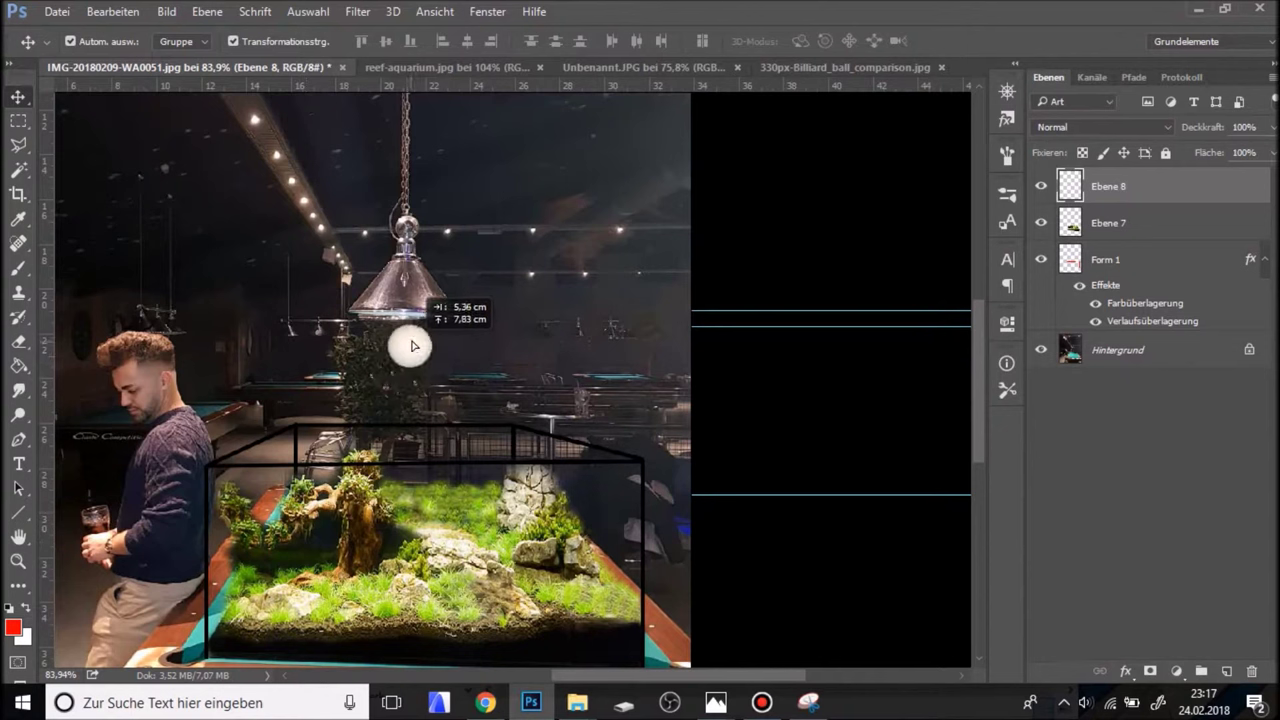
drag(424, 349, 523, 513)
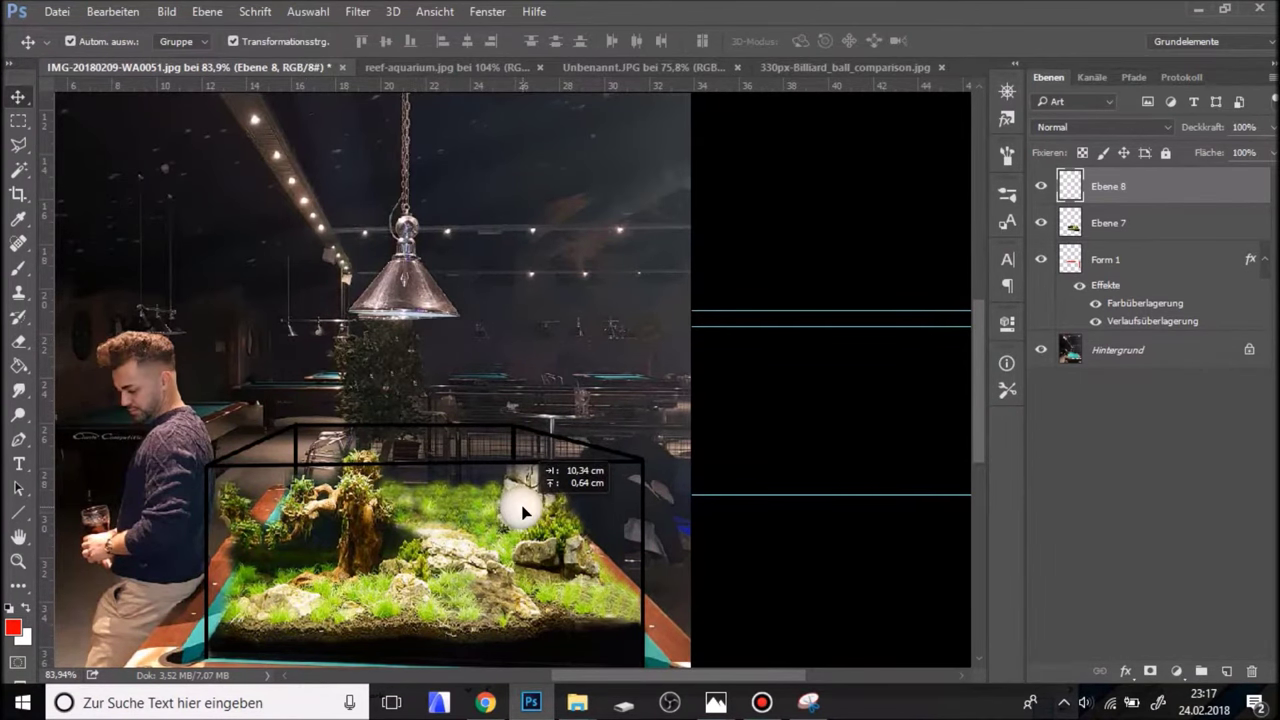
scroll(523, 513, down, 1)
scroll(523, 513, up, 2)
Duplicate the ball into the aquarium's lower left and shrink the copy.
mouse_move(525, 508)
mouse_down()
mouse_move(456, 550)
mouse_move(309, 594)
mouse_move(214, 538)
mouse_move(308, 525)
mouse_move(585, 600)
mouse_move(418, 505)
mouse_up()
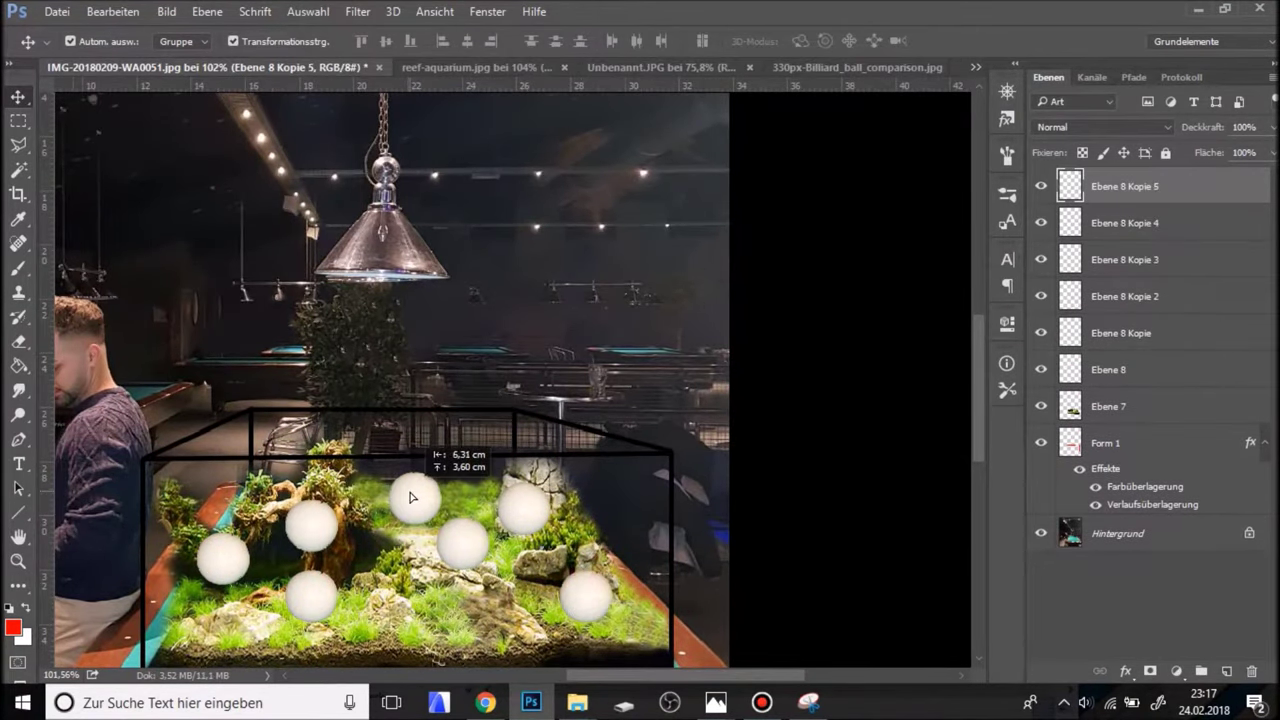
key(ctrl+h)
scroll(414, 495, up, 2)
scroll(414, 495, up, 2)
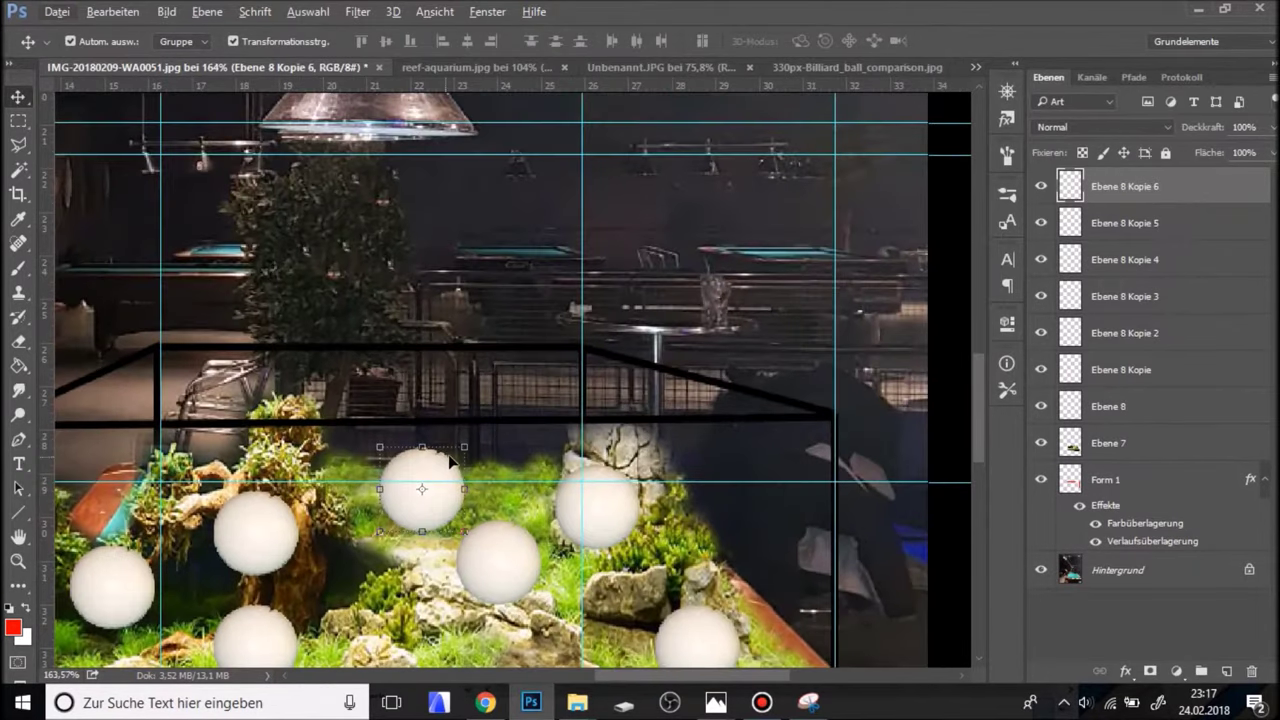
key(ctrl+t)
mouse_move(459, 446)
mouse_down()
mouse_move(376, 521)
mouse_move(508, 461)
mouse_up()
key(Return)
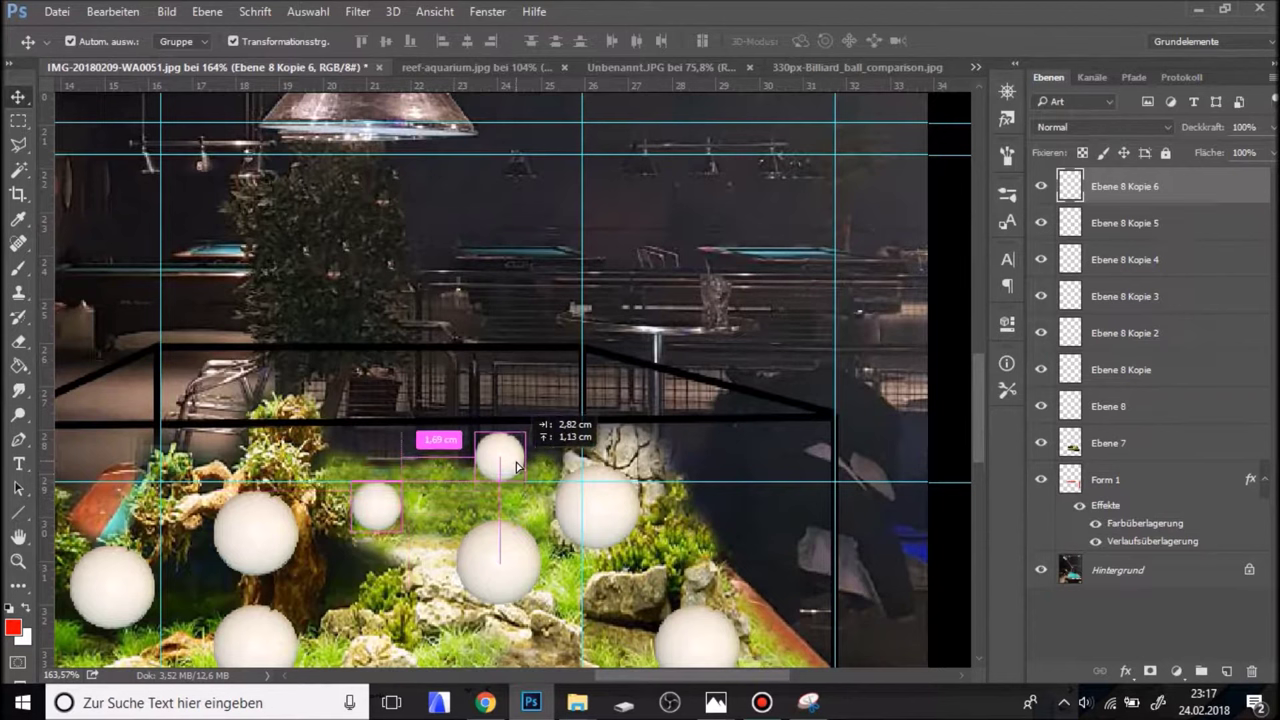
Resize and reposition the small ball copies inside the tank.
key(ctrl+t)
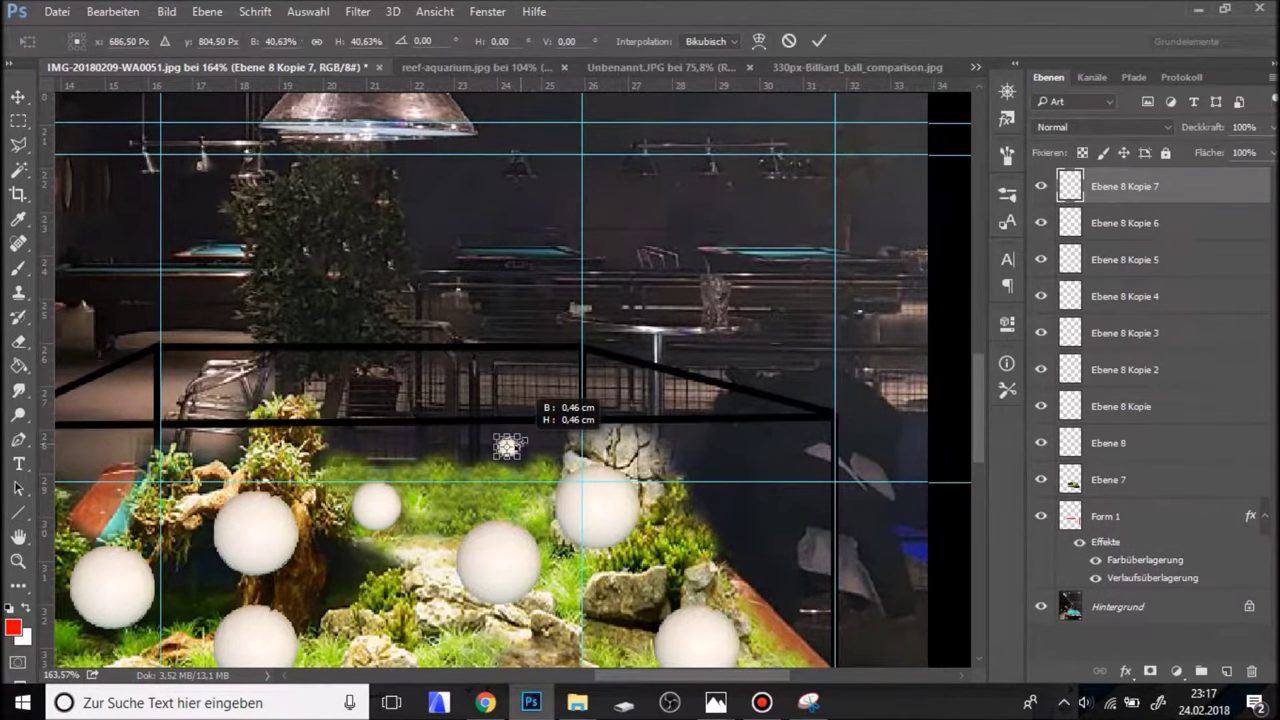
key(Return)
scroll(445, 518, up, 2)
scroll(471, 493, up, 2)
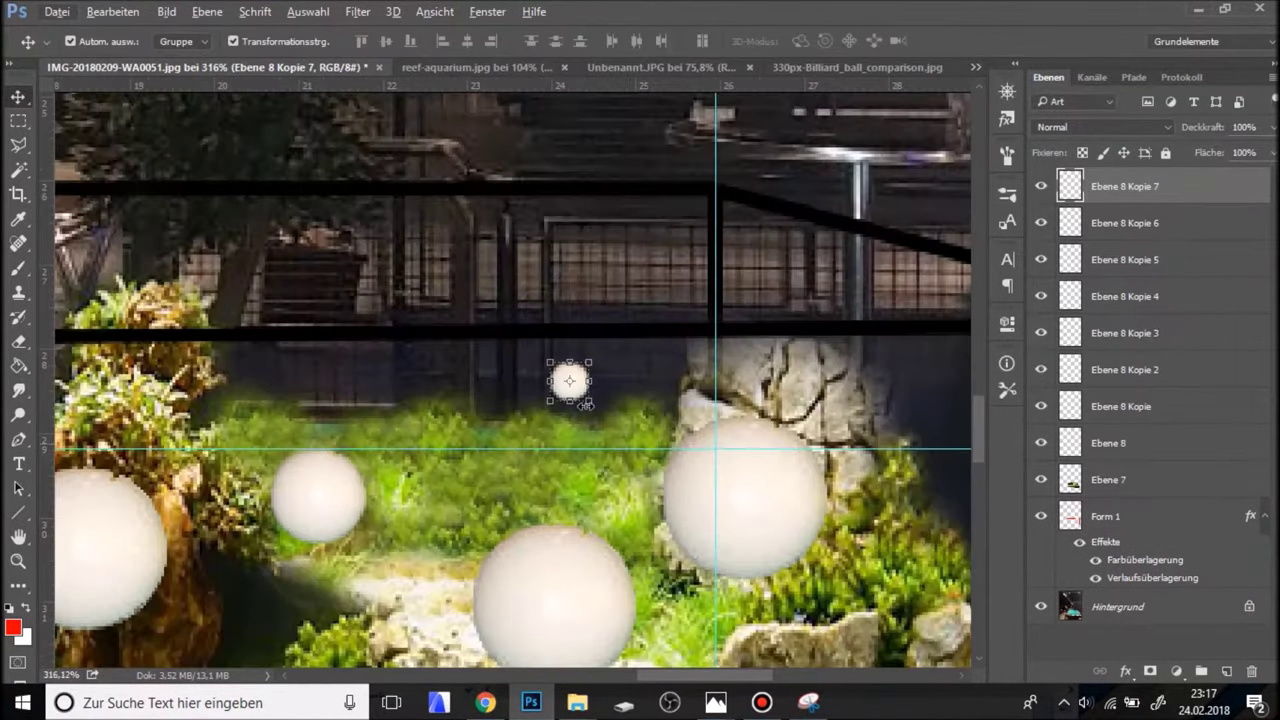
scroll(471, 493, up, 2)
mouse_move(565, 380)
mouse_down()
mouse_move(210, 370)
mouse_move(409, 501)
mouse_move(890, 358)
mouse_move(697, 354)
mouse_up()
key(ctrl+t)
drag(660, 491, 731, 491)
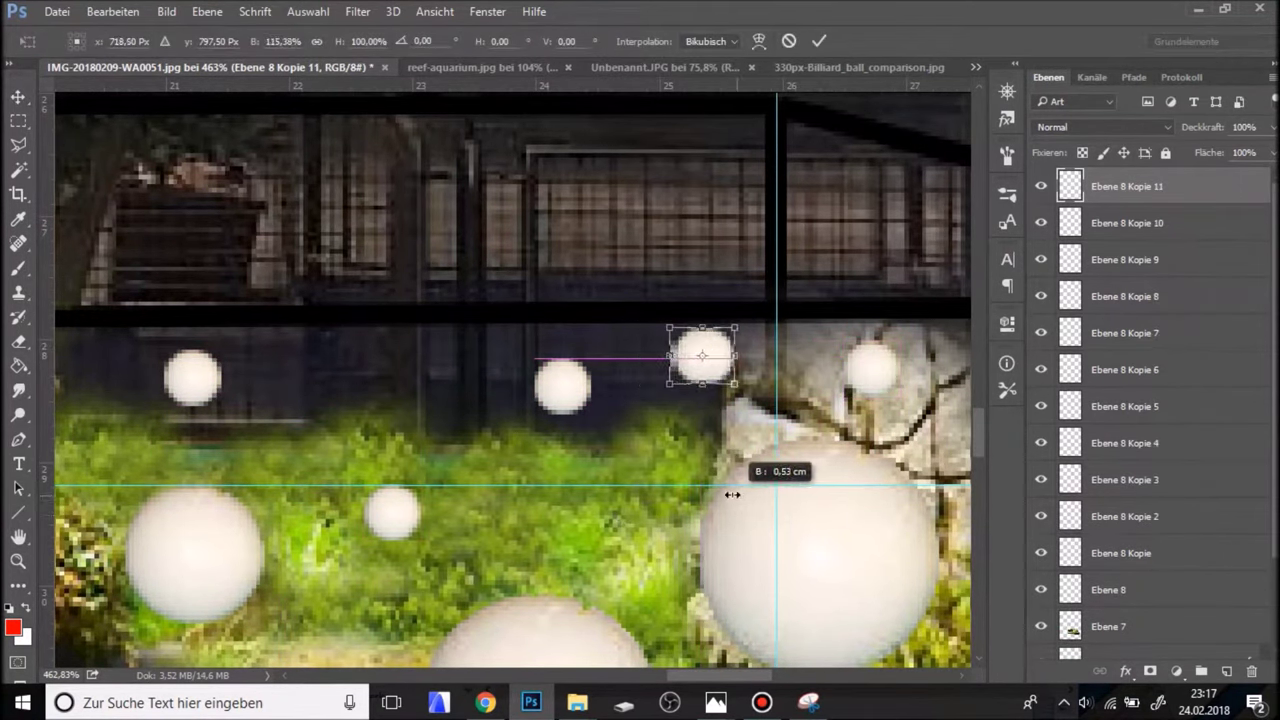
key(Return)
key(ctrl+z)
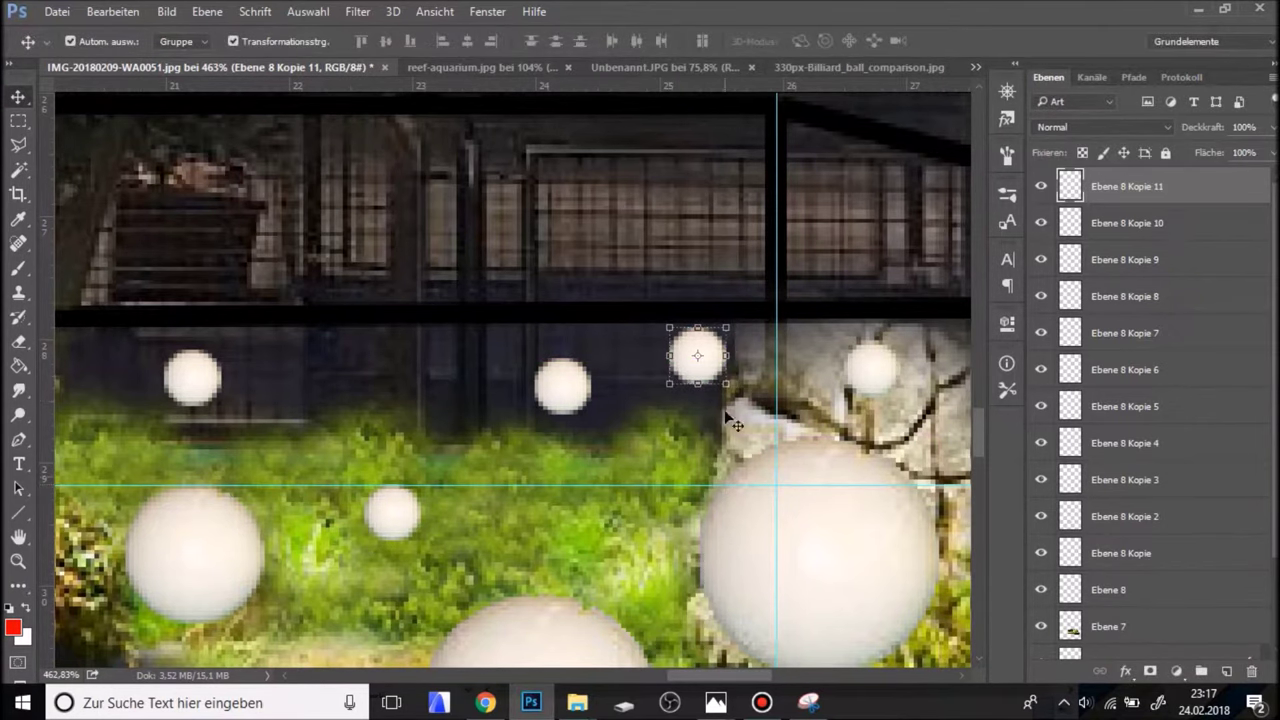
Add more ball copies in the tank's middle and upper right and spread them out.
mouse_move(712, 350)
mouse_down()
mouse_move(655, 506)
mouse_move(460, 420)
mouse_move(462, 556)
mouse_up()
click(220, 520)
mouse_move(214, 517)
mouse_down()
mouse_move(534, 529)
mouse_move(716, 365)
mouse_move(433, 420)
mouse_move(688, 440)
mouse_move(634, 435)
mouse_up()
key(Return)
drag(714, 506, 660, 565)
drag(783, 549, 829, 517)
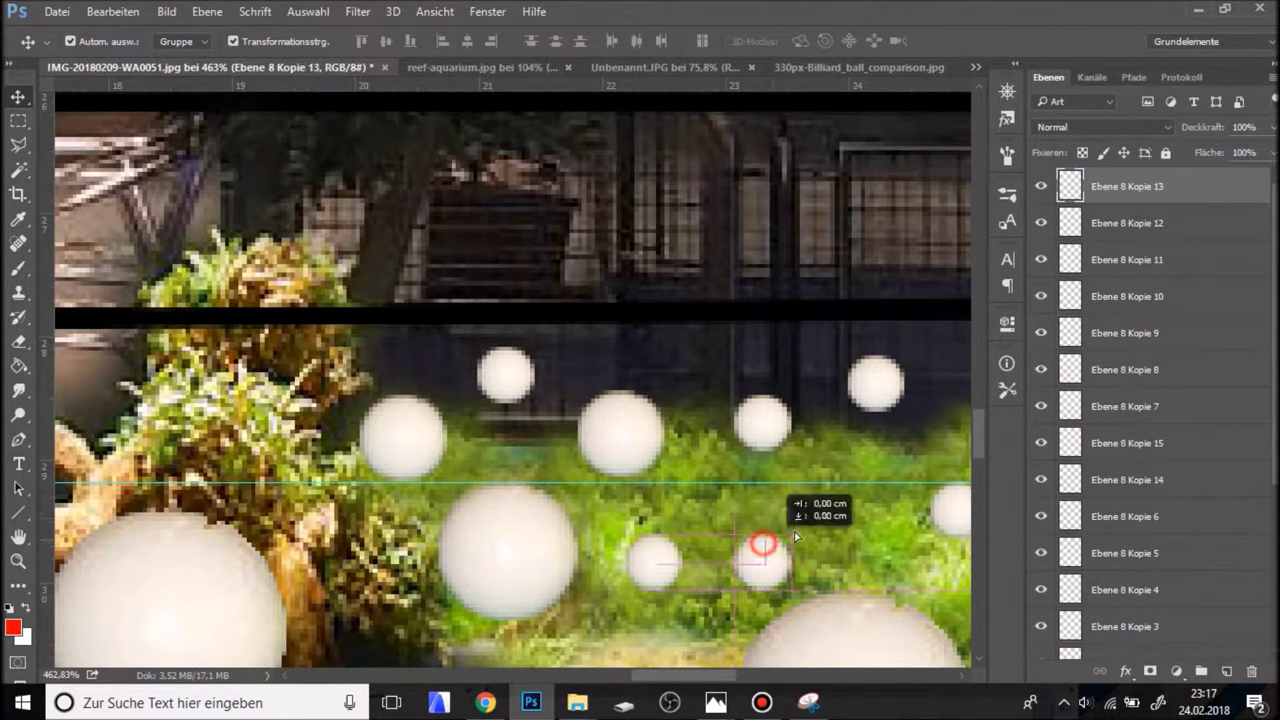
scroll(548, 462, down, 3)
scroll(500, 437, down, 3)
scroll(520, 430, down, 2)
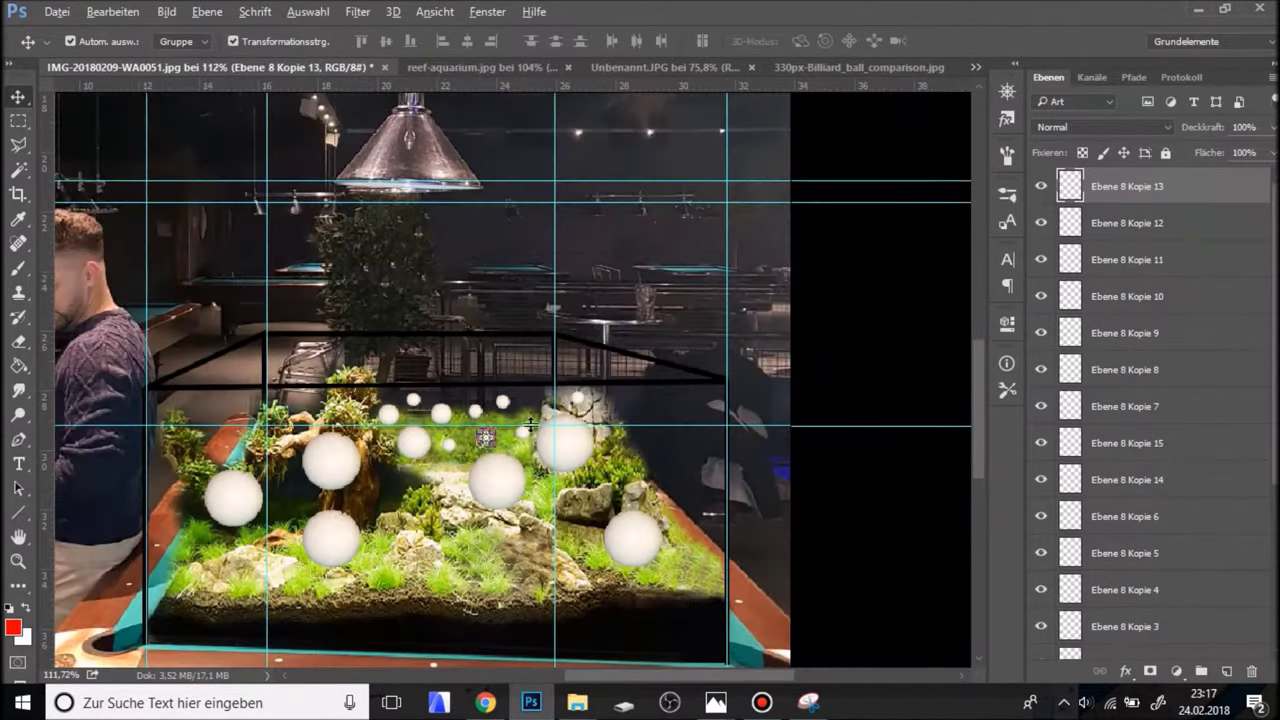
click(905, 560)
scroll(550, 386, down, 2)
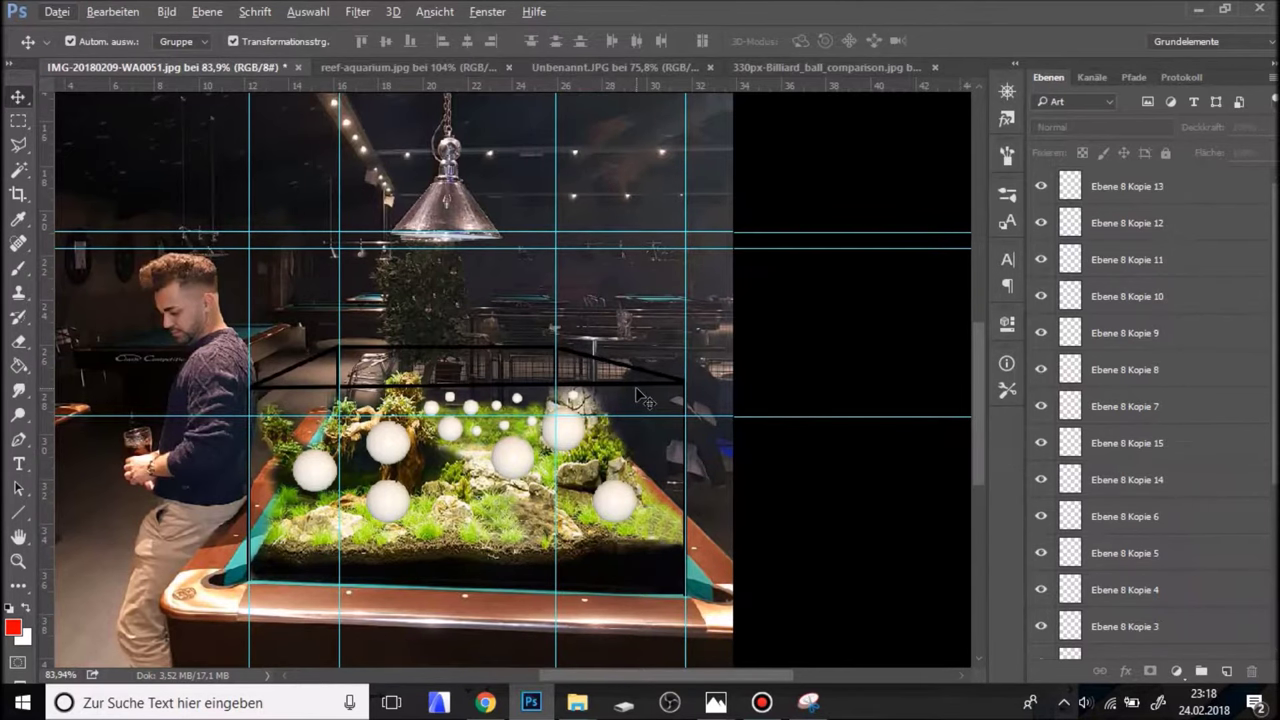
scroll(640, 395, down, 1)
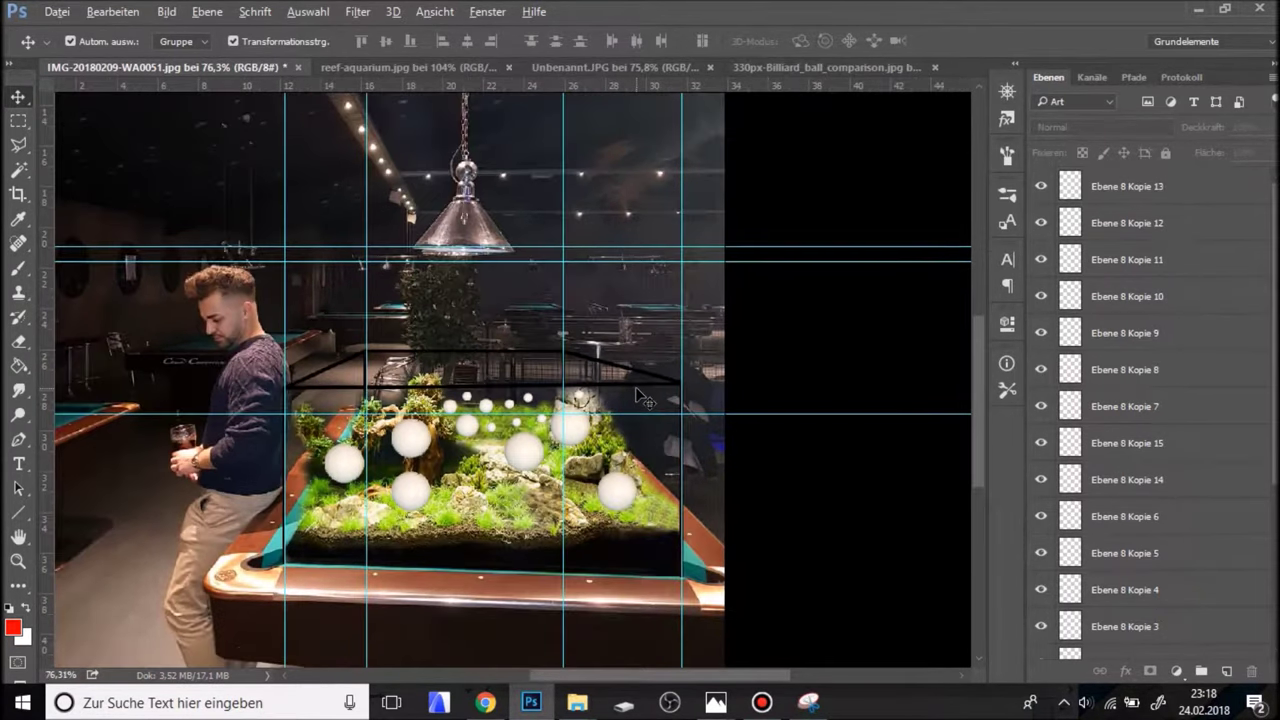
scroll(697, 450, up, 2)
scroll(573, 411, up, 1)
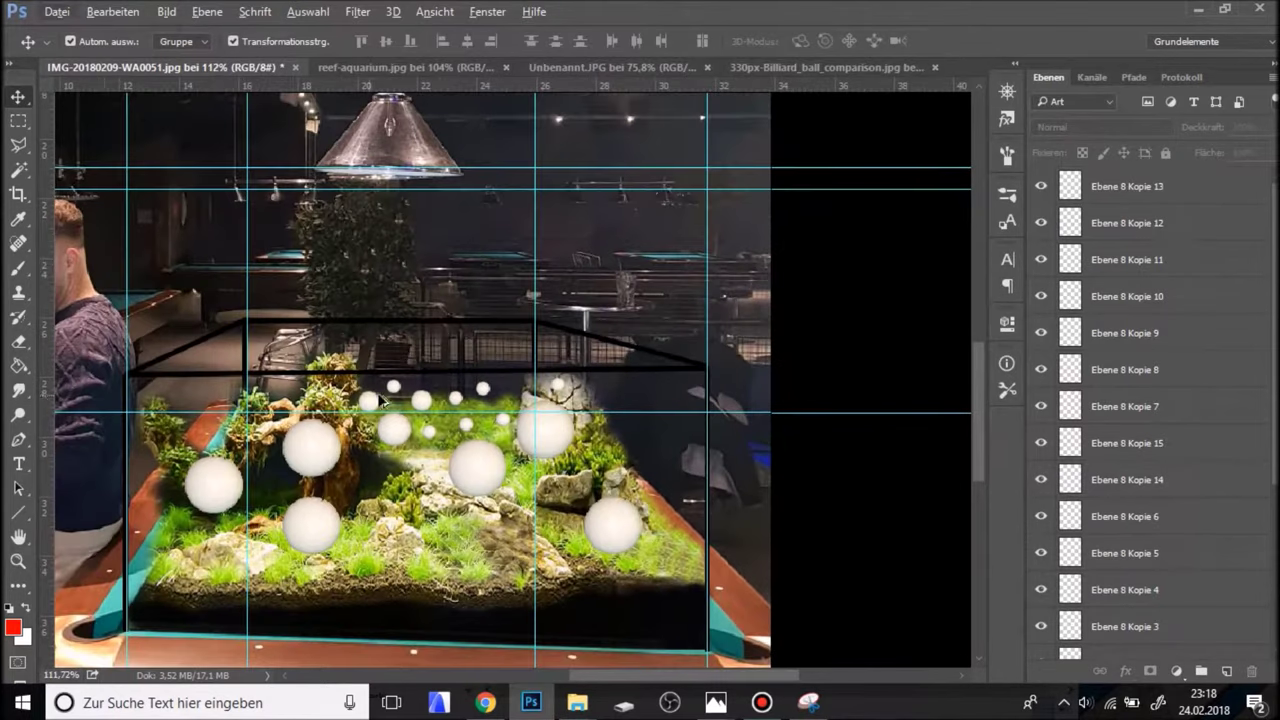
scroll(580, 377, up, 1)
scroll(580, 378, up, 1)
scroll(613, 342, up, 1)
scroll(613, 342, down, 1)
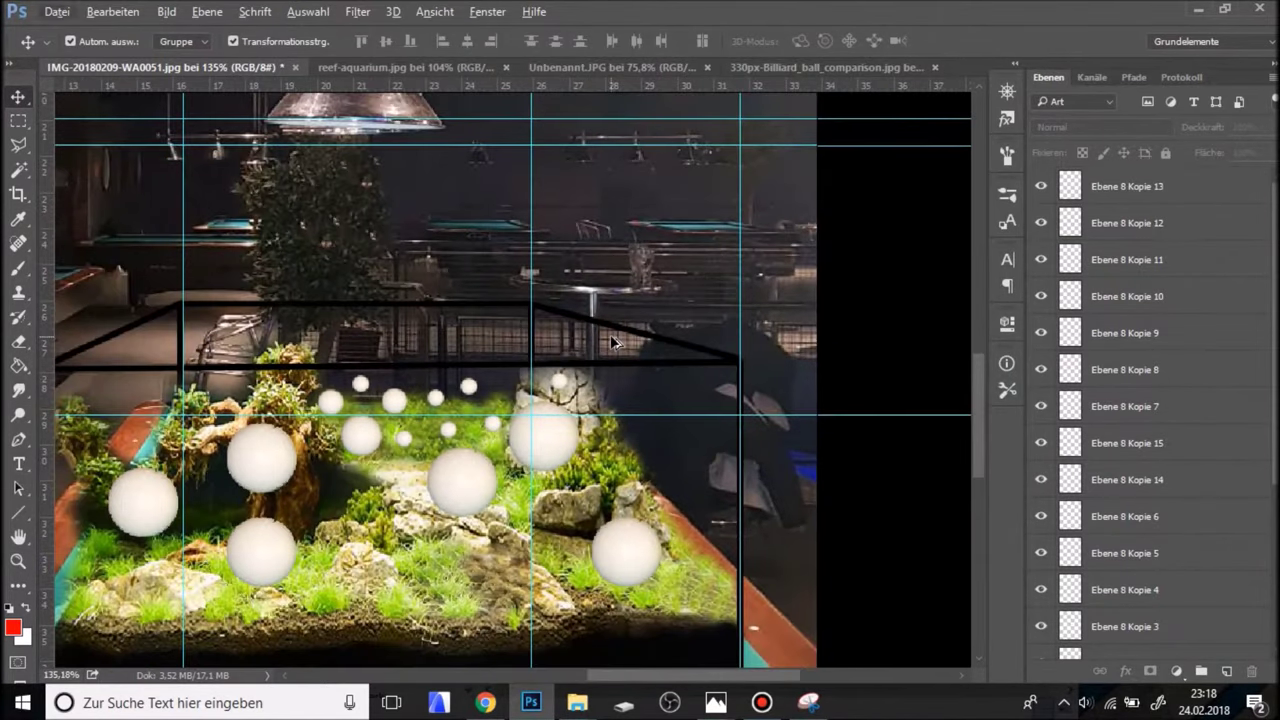
scroll(613, 342, down, 2)
scroll(345, 300, up, 1)
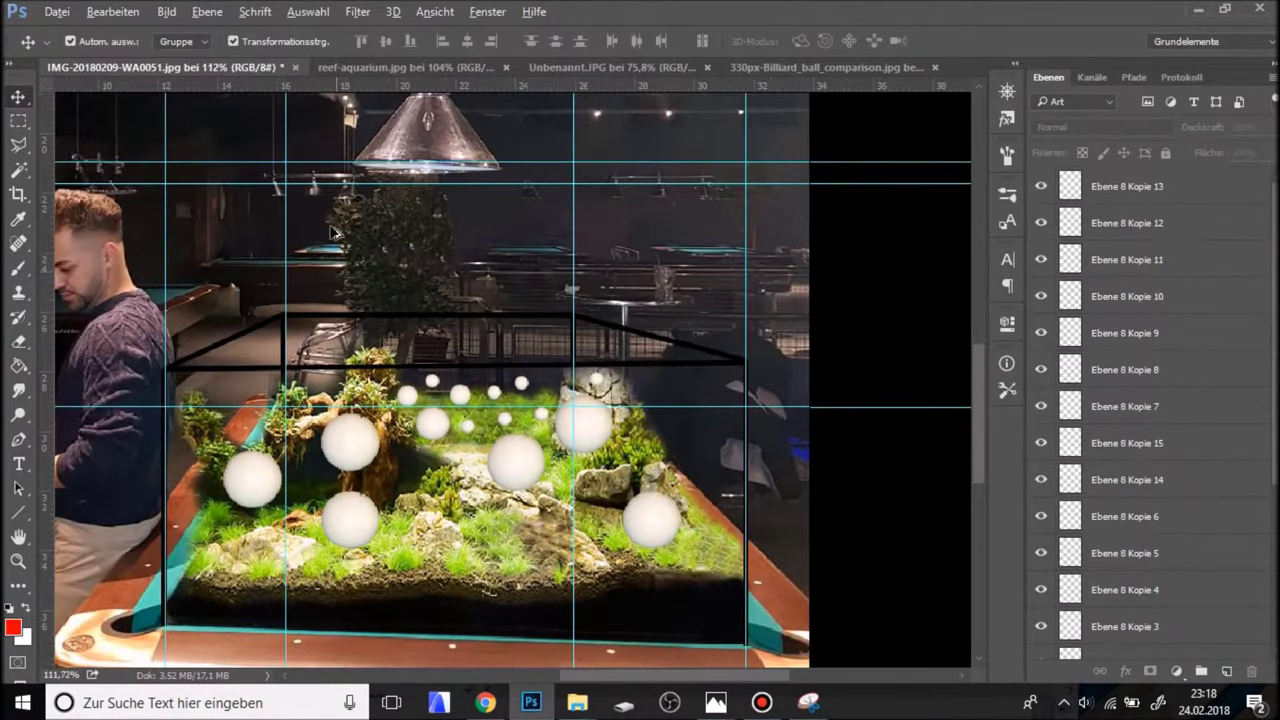
scroll(345, 123, up, 1)
scroll(296, 456, down, 2)
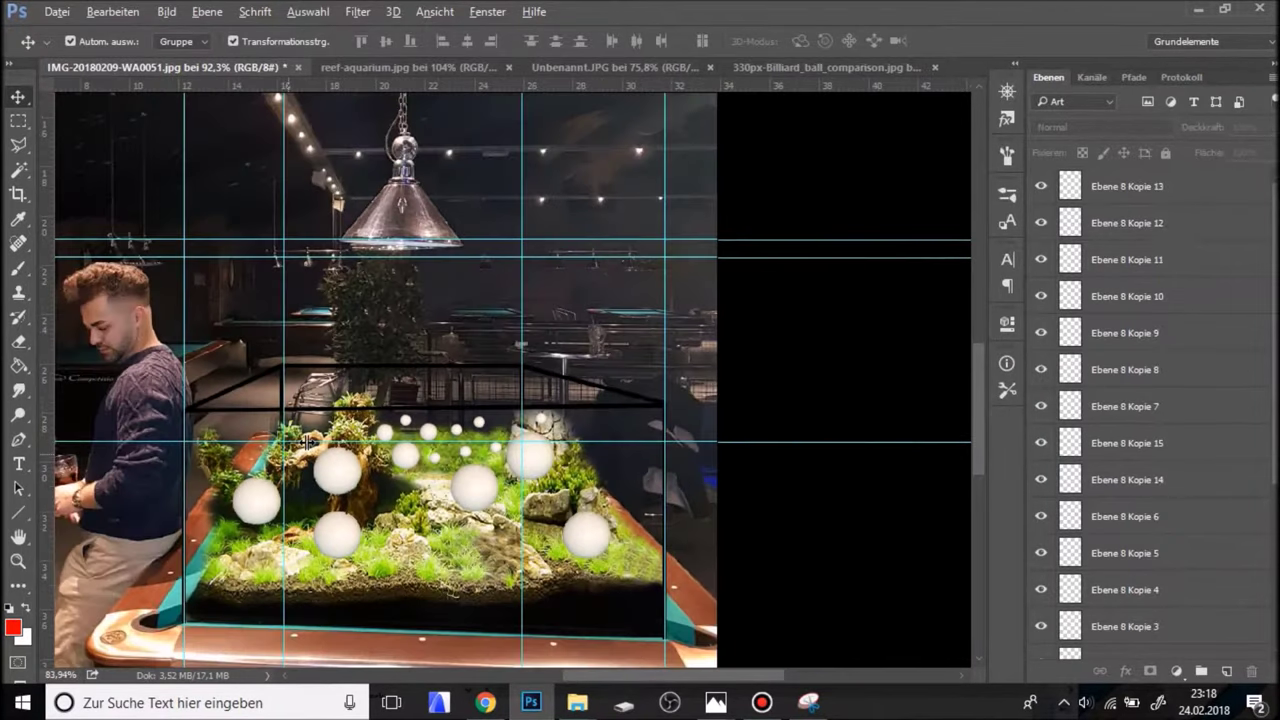
scroll(723, 434, down, 2)
scroll(723, 434, down, 1)
click(1143, 190)
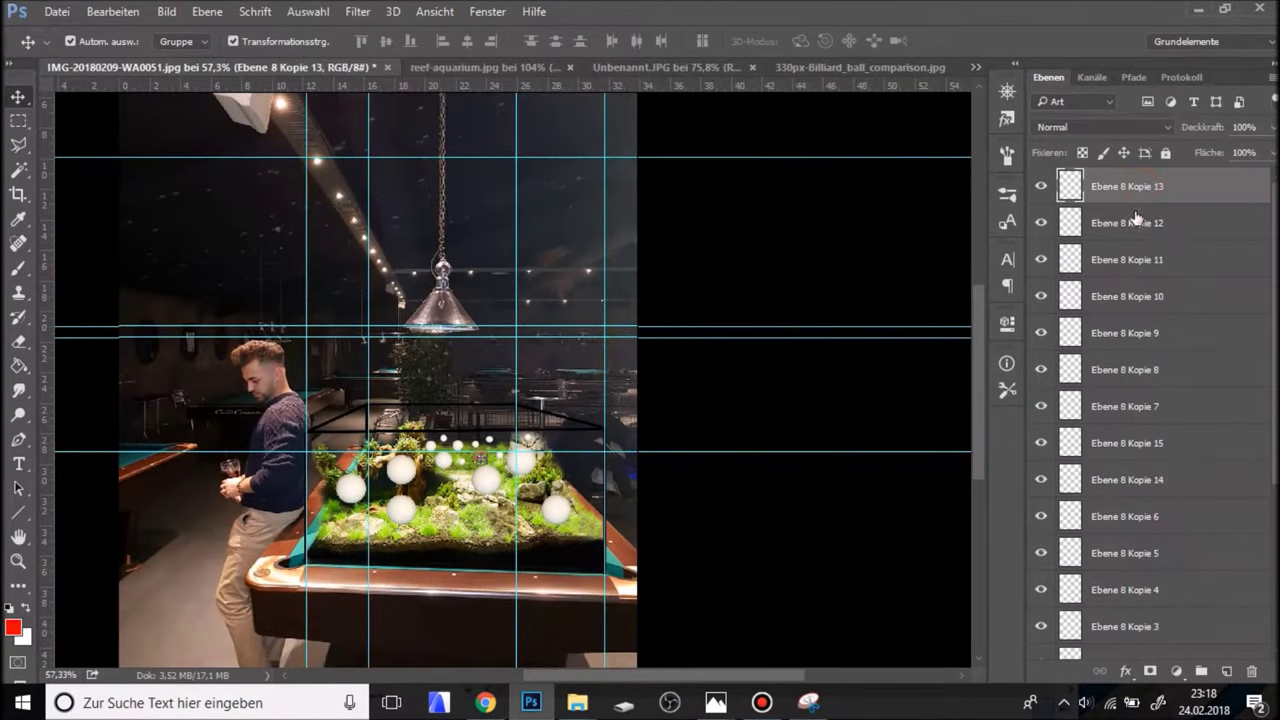
Select all ball layers, hide the original ball on Ebene 8, and hide the guides.
scroll(1143, 386, down, 3)
shift+click(1138, 479)
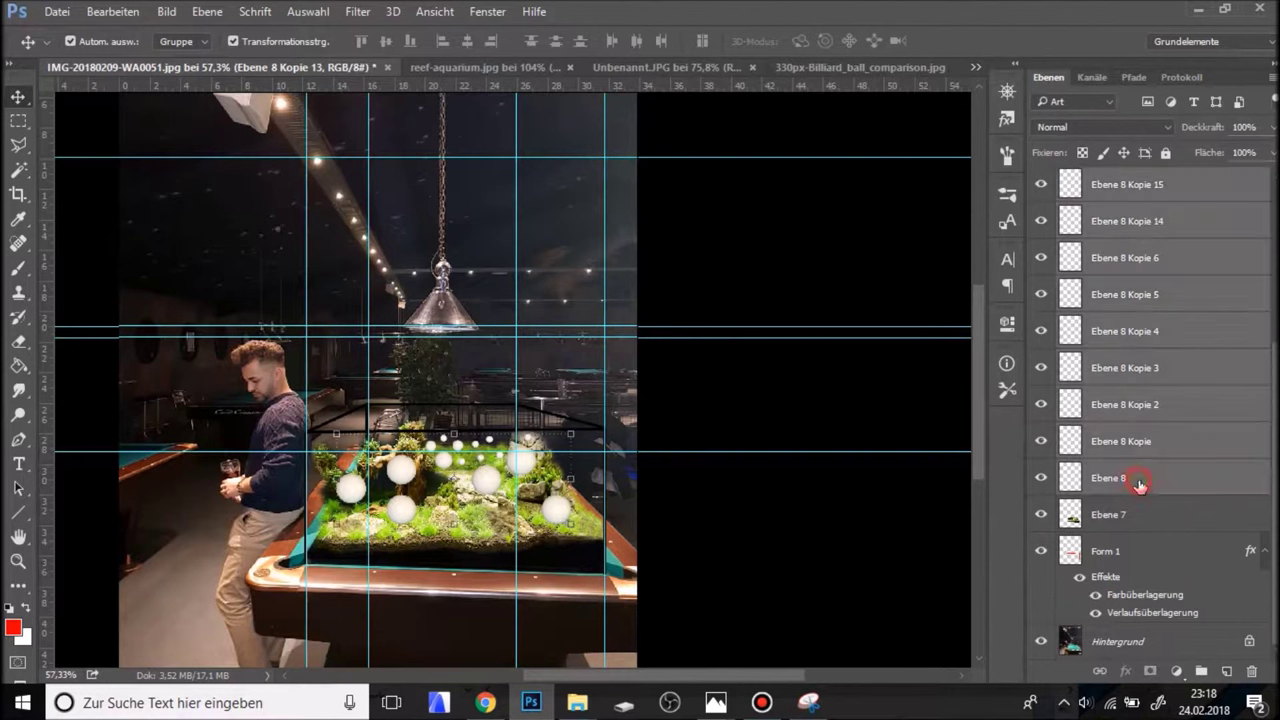
click(1041, 480)
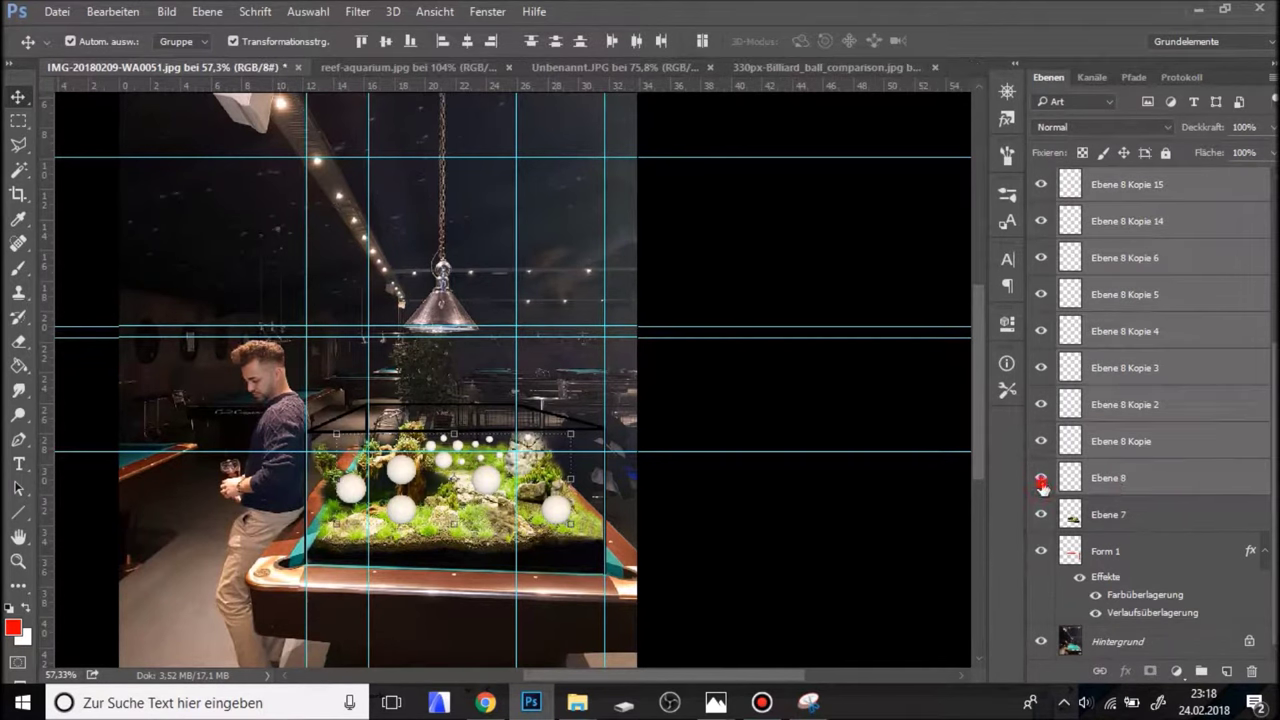
scroll(1103, 400, up, 3)
click(1098, 127)
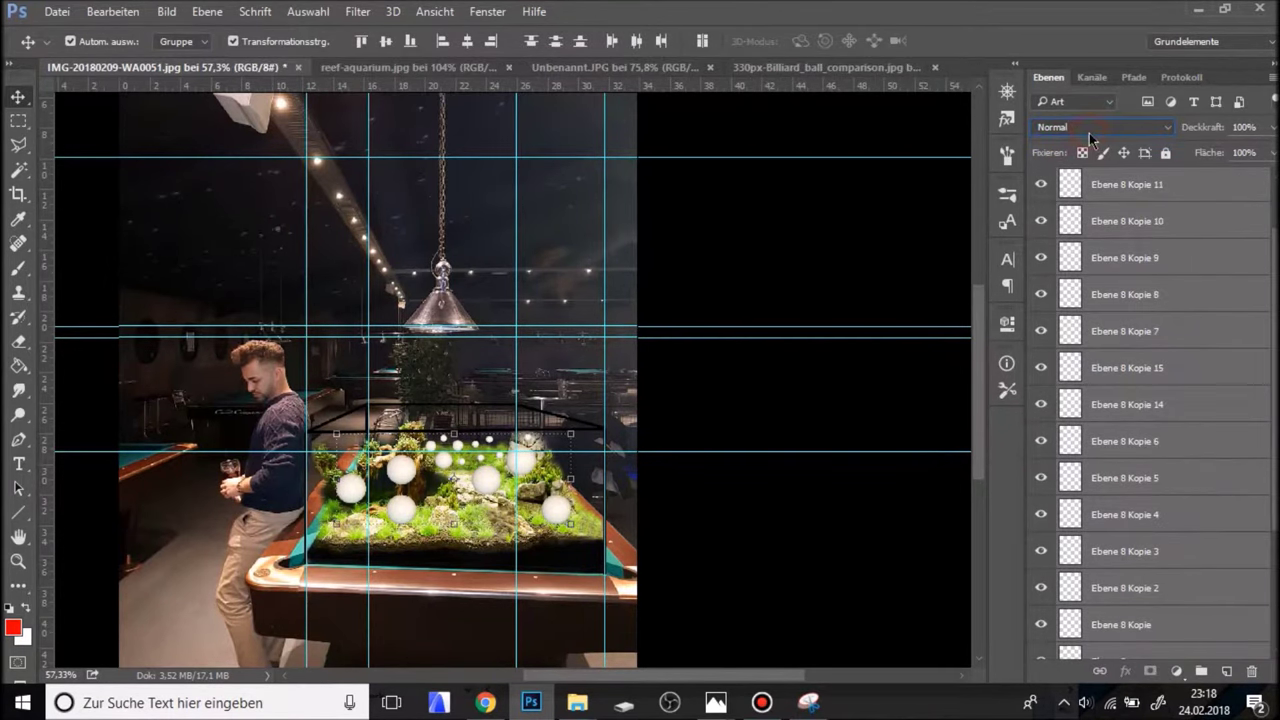
key(ctrl+h)
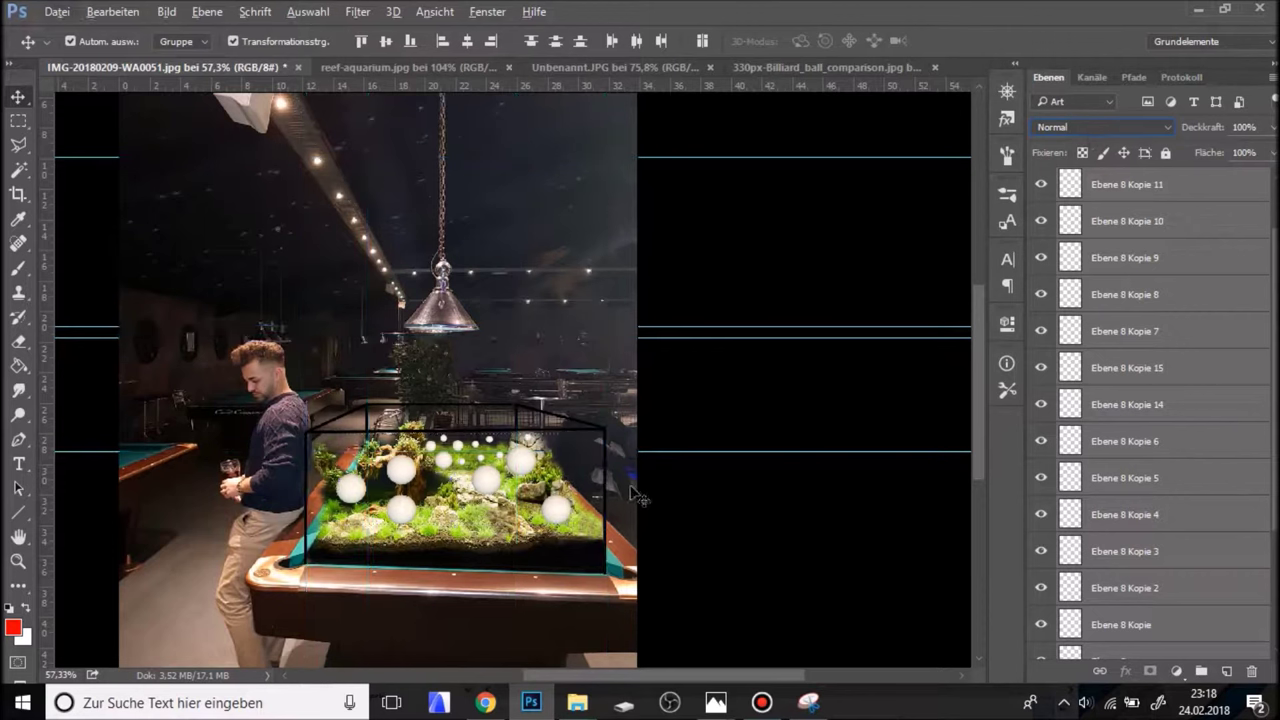
Preview the ball layers in successive blend modes from the blend-mode dropdown.
click(1086, 128)
scroll(1086, 128, down, 1)
scroll(1086, 128, down, 1)
scroll(1086, 128, down, 1)
scroll(1086, 128, down, 1)
scroll(1086, 128, down, 1)
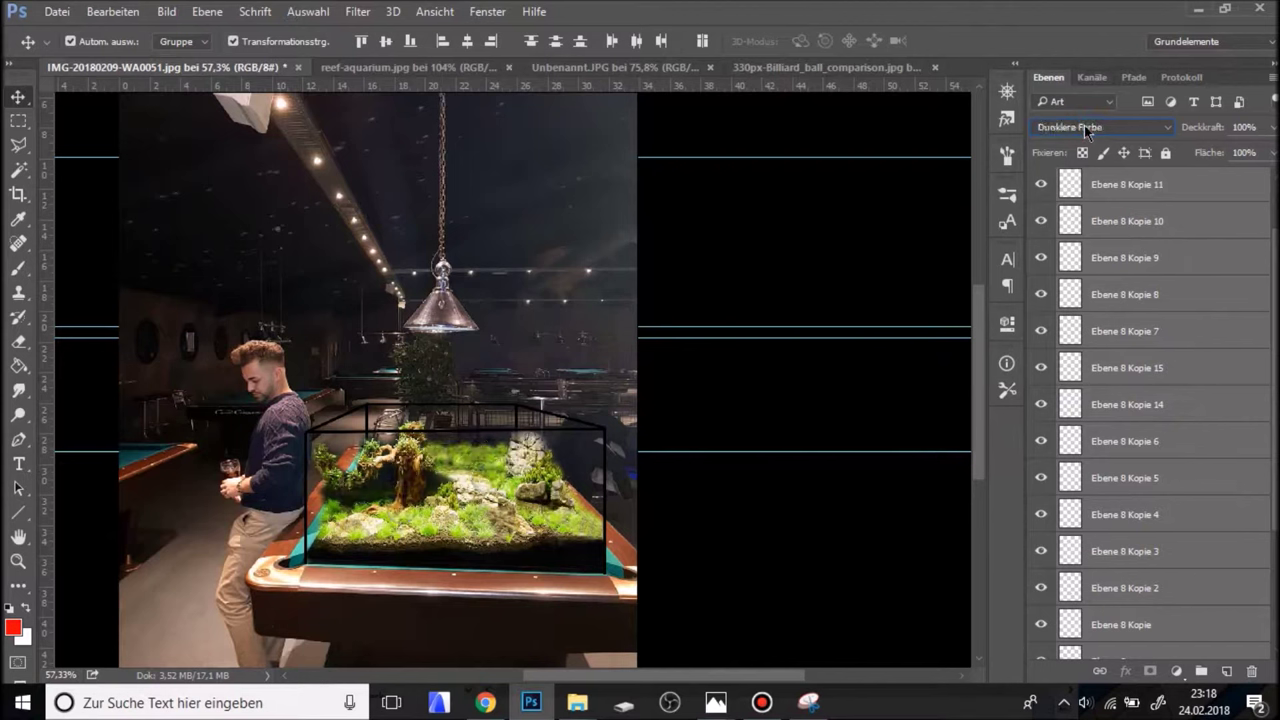
scroll(1086, 128, down, 1)
scroll(1086, 128, down, 1)
scroll(1086, 128, down, 2)
scroll(1086, 128, down, 1)
scroll(1086, 128, down, 1)
scroll(1086, 128, down, 1)
scroll(1086, 128, down, 2)
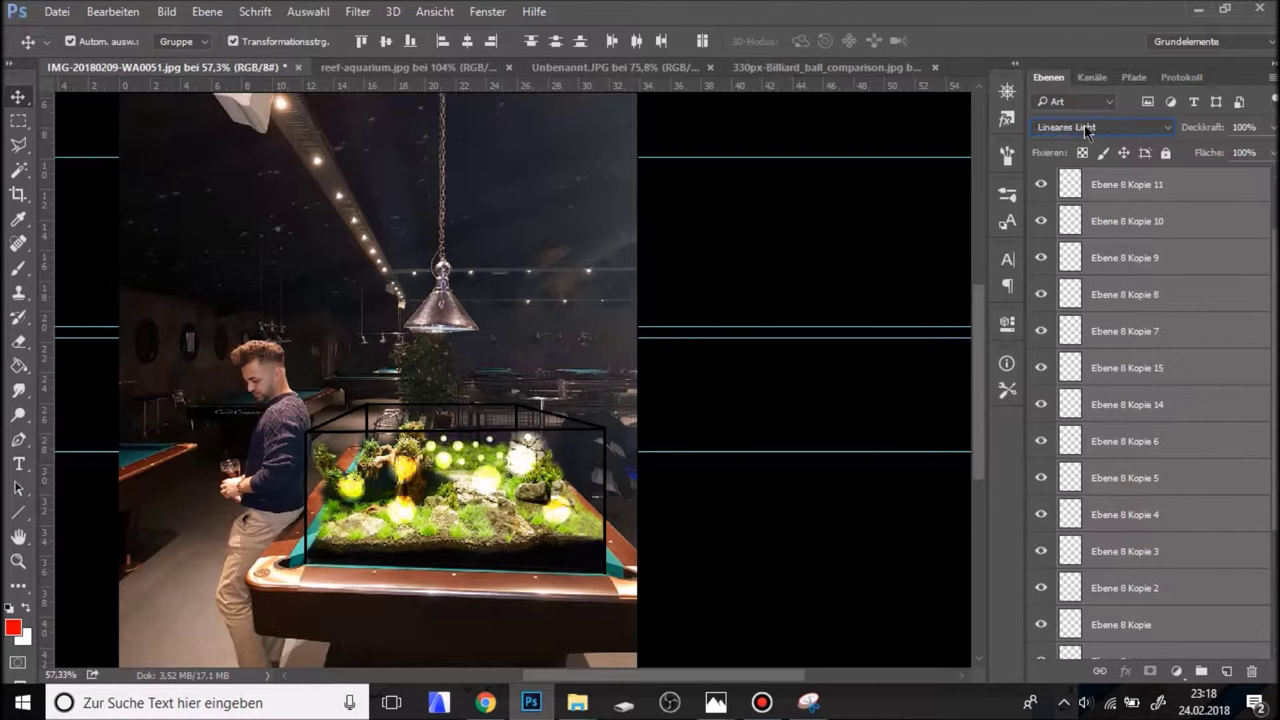
scroll(1087, 130, down, 3)
scroll(1087, 130, up, 1)
scroll(1087, 130, up, 1)
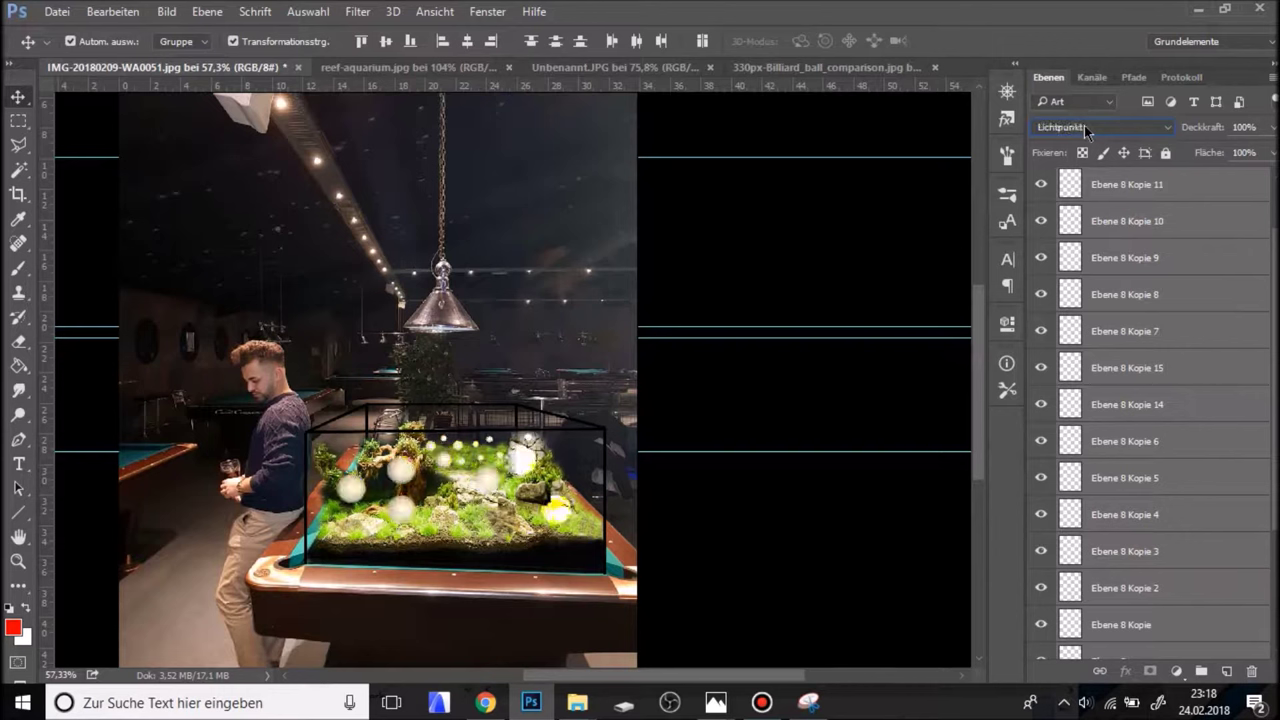
scroll(1087, 130, down, 1)
scroll(1087, 130, up, 1)
scroll(1087, 130, down, 2)
scroll(1087, 130, down, 1)
scroll(1087, 130, down, 1)
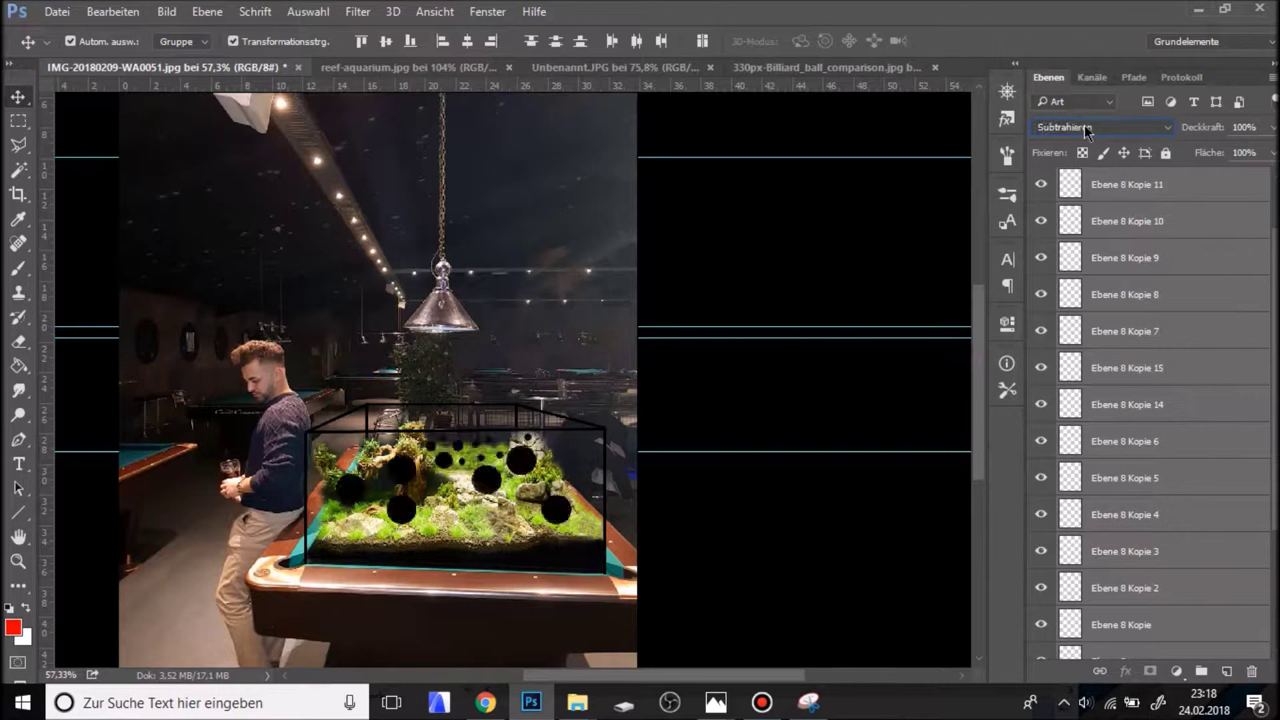
scroll(1087, 130, down, 2)
scroll(1087, 130, down, 1)
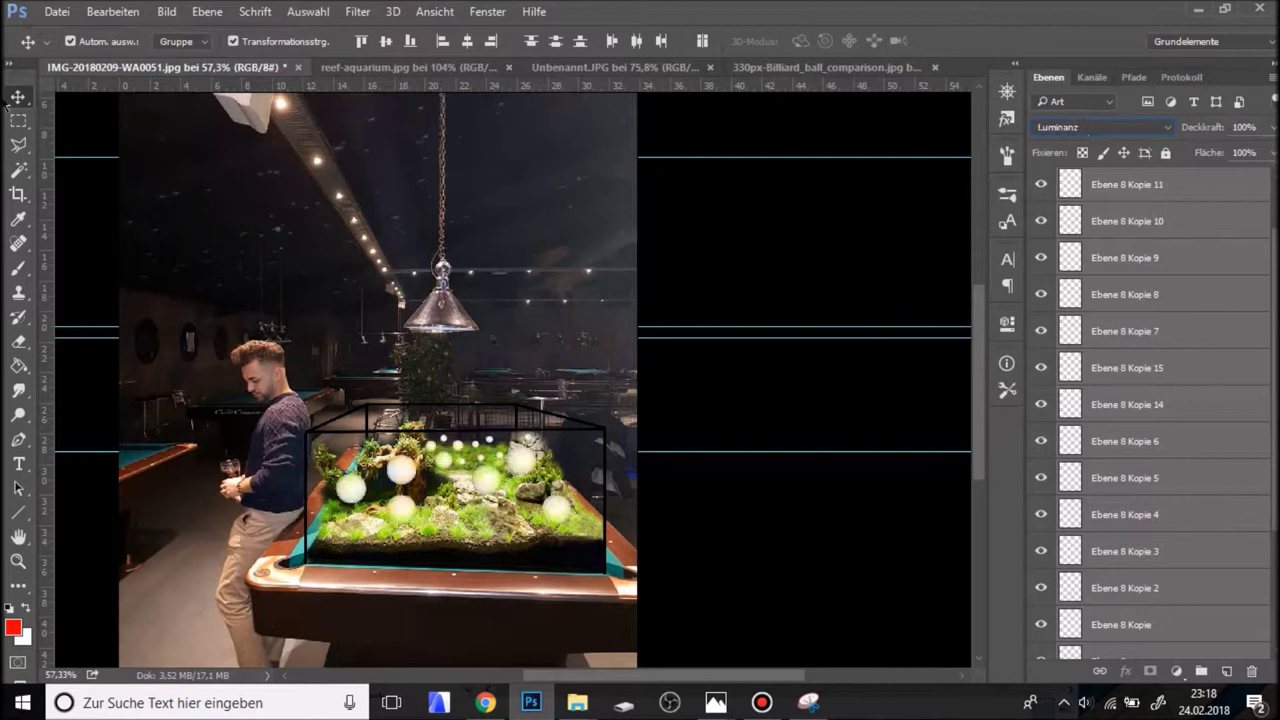
Set the ball layers' blend mode to Luminanz and deselect them to view the result.
click(1050, 130)
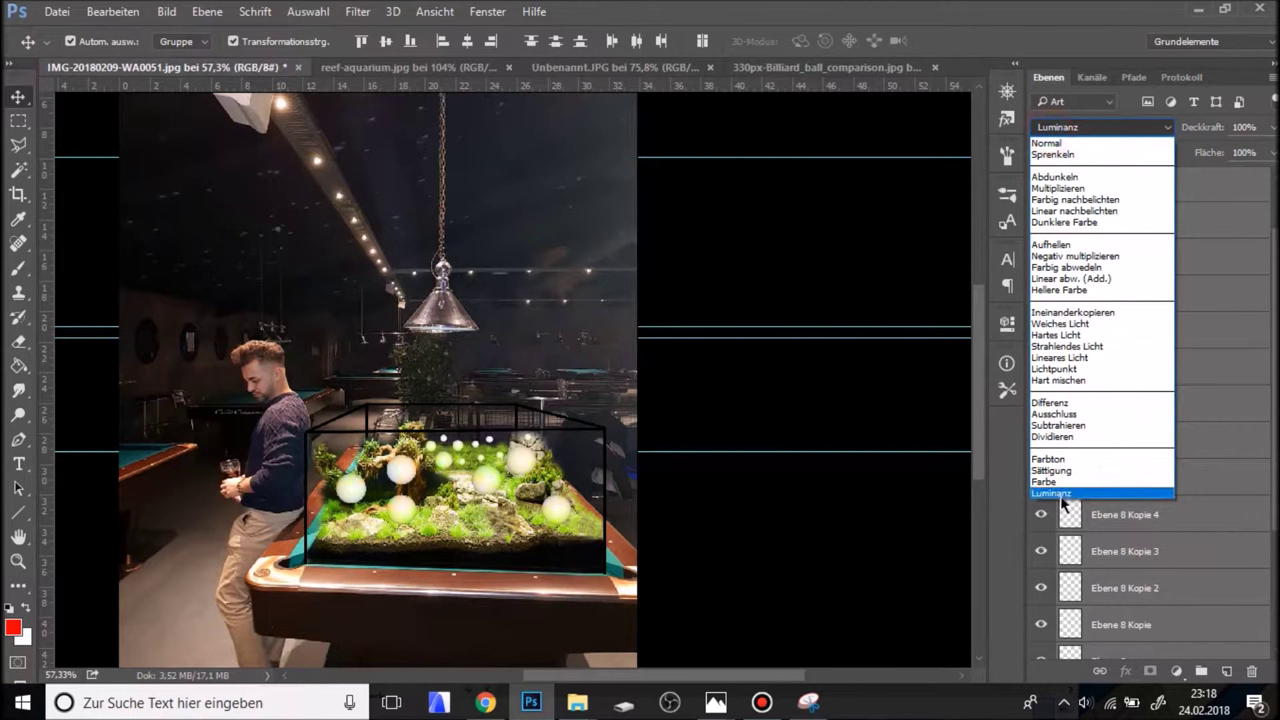
click(1055, 494)
click(720, 391)
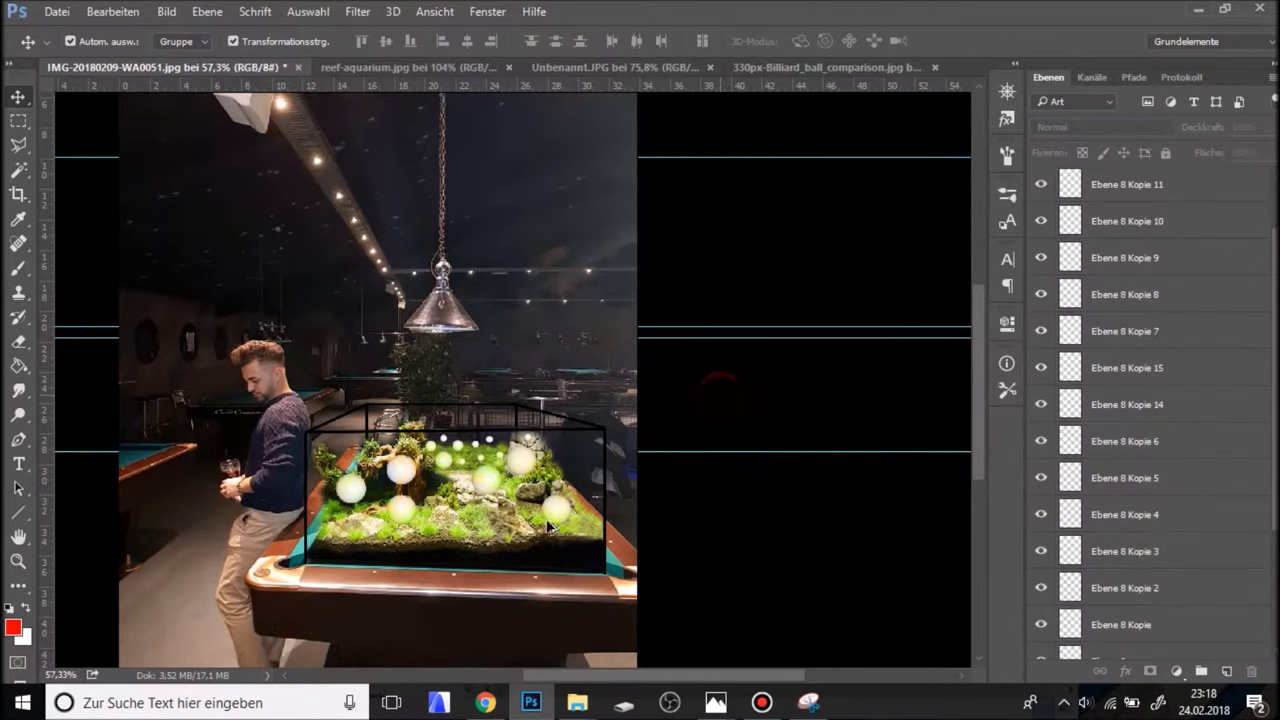
Zoom in and move two small glowing balls lower into the plants, one down-right.
scroll(680, 420, up, 5)
scroll(567, 357, up, 2)
scroll(640, 345, down, 3)
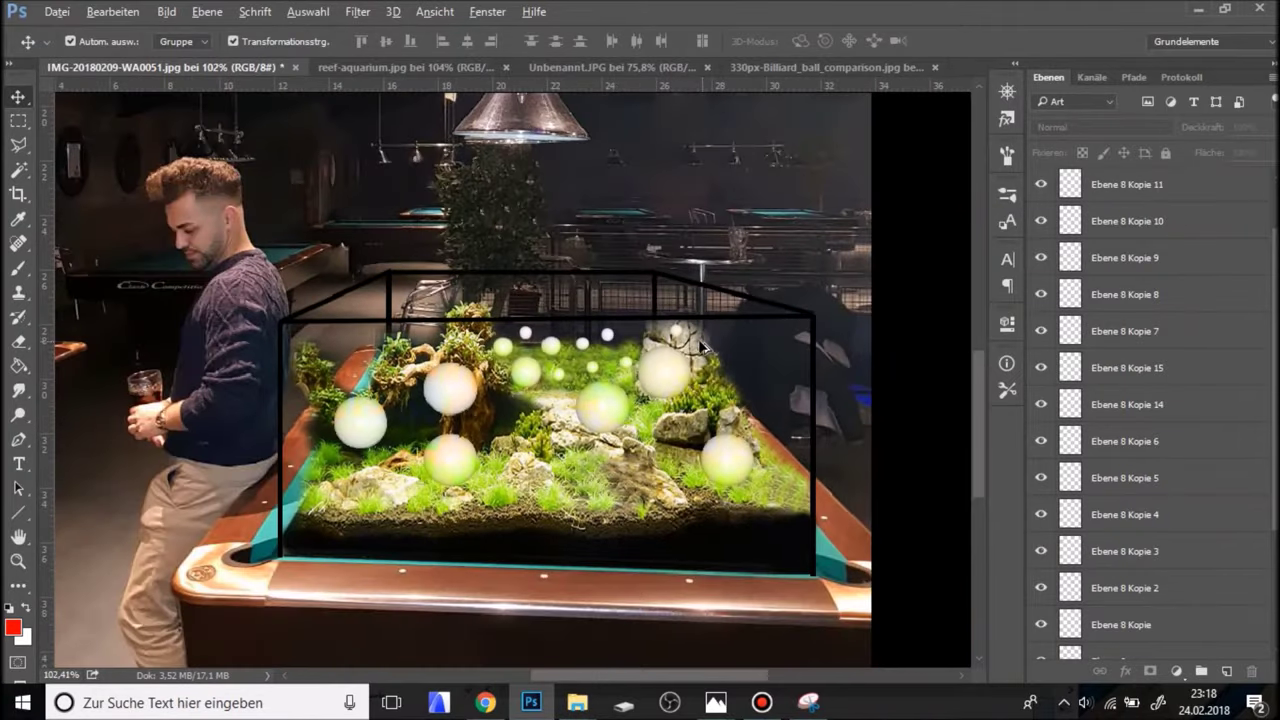
scroll(437, 404, down, 2)
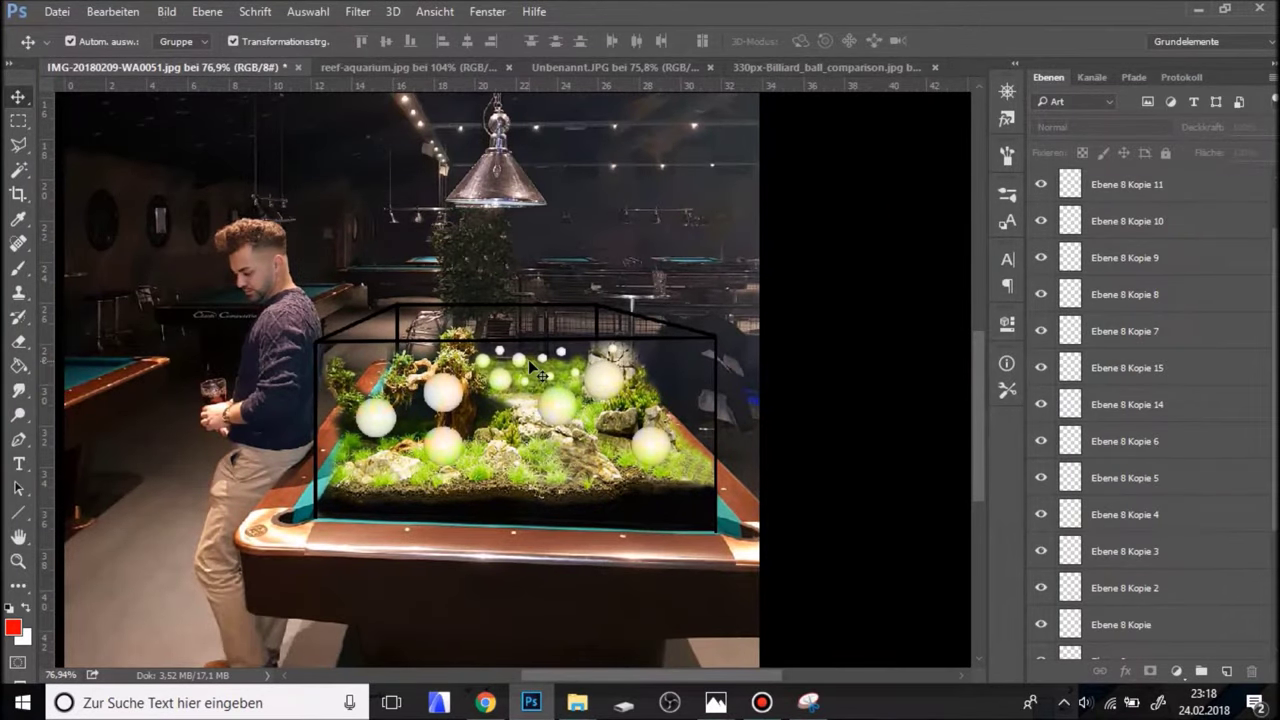
scroll(528, 359, up, 2)
scroll(560, 352, up, 3)
scroll(620, 345, up, 1)
click(645, 342)
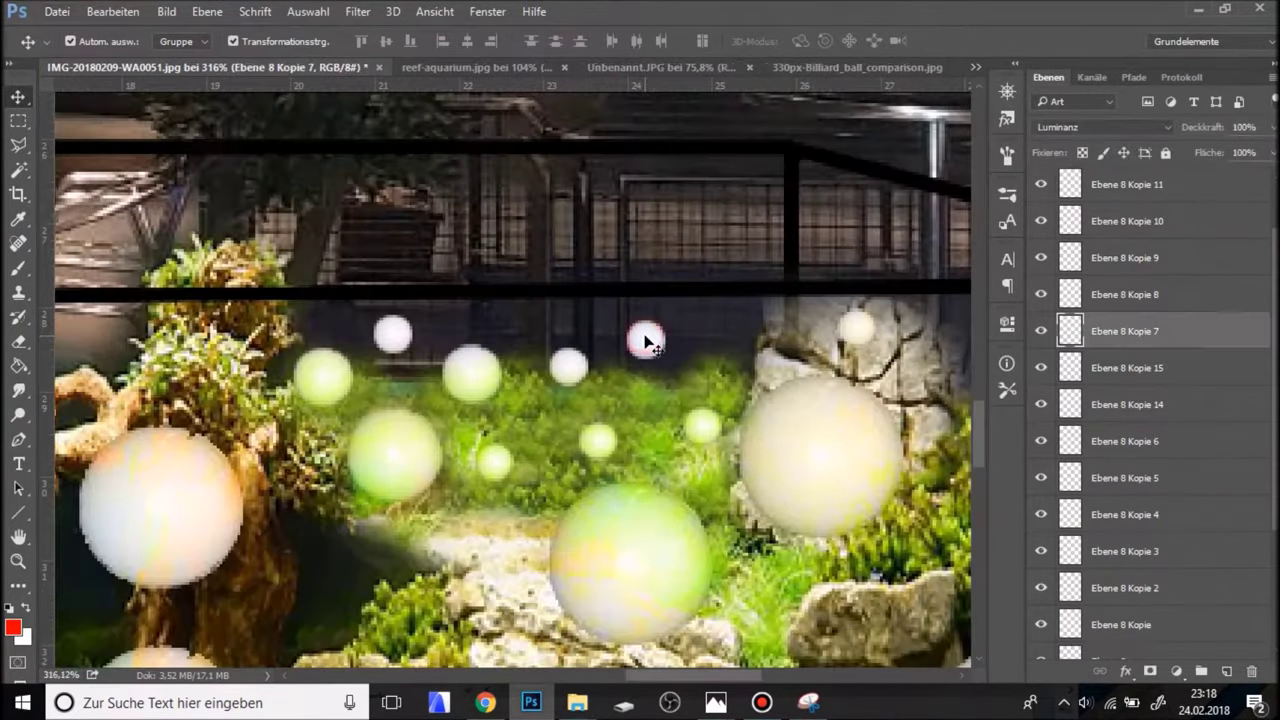
drag(653, 343, 660, 386)
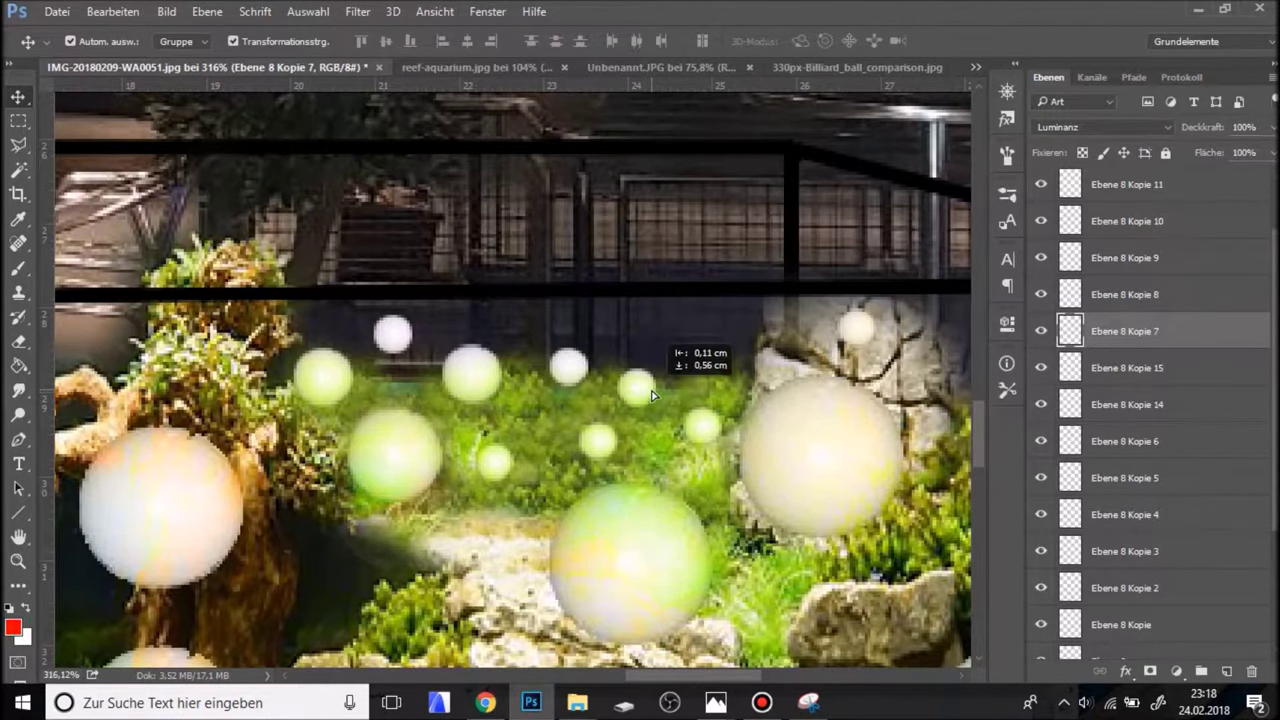
drag(390, 332, 413, 356)
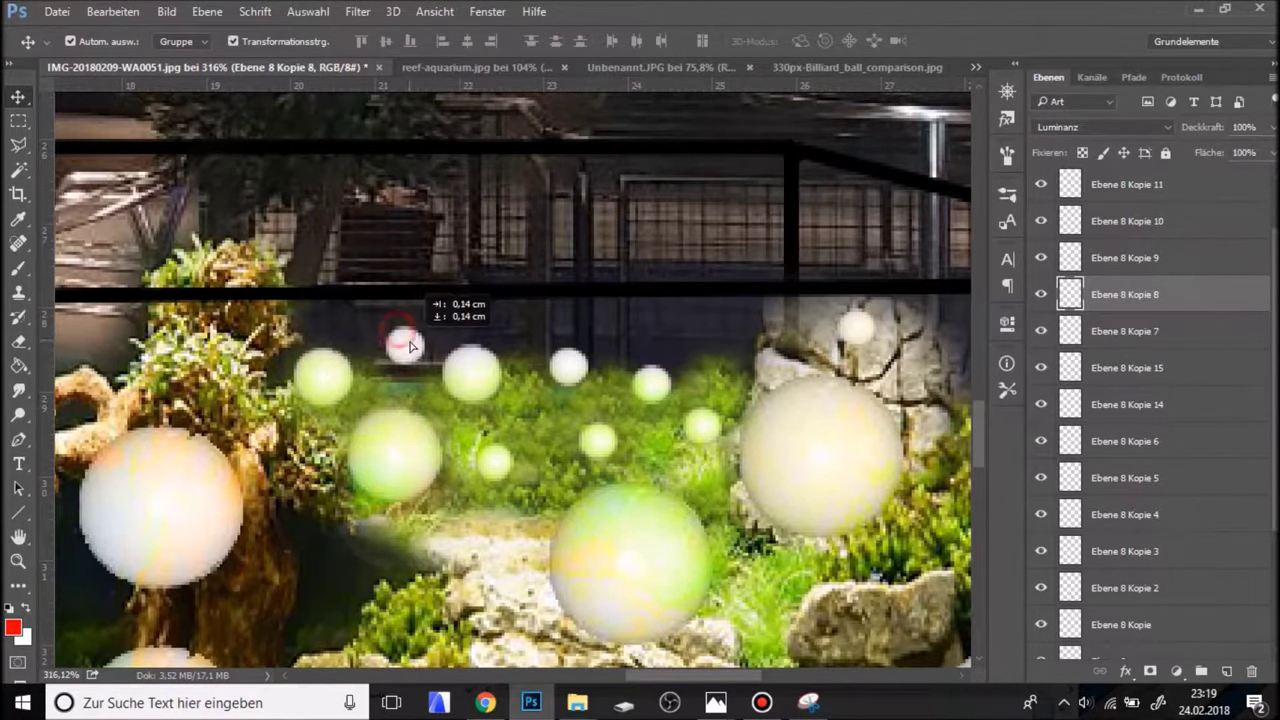
scroll(450, 362, down, 4)
click(863, 362)
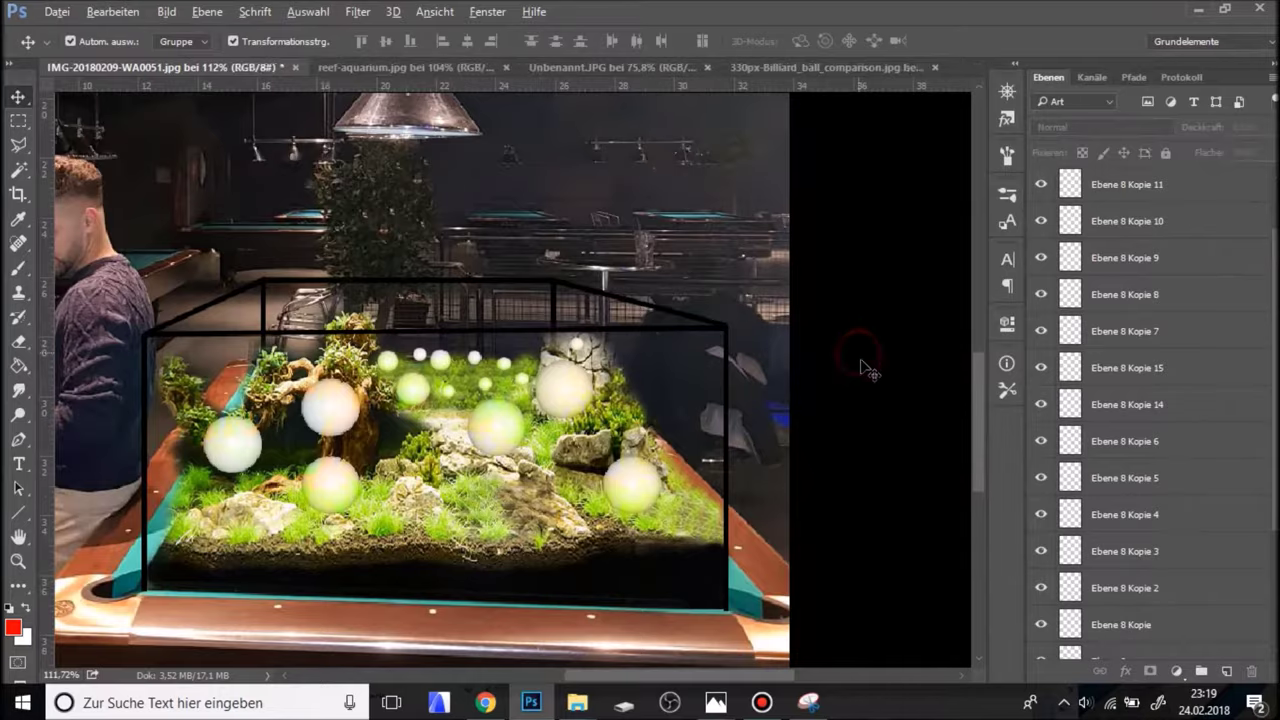
Drag another small ball down-left onto the grass and settle it slightly lower.
scroll(850, 370, down, 1)
scroll(678, 378, up, 2)
scroll(700, 370, up, 2)
mouse_move(706, 353)
mouse_down()
mouse_move(626, 379)
mouse_move(377, 515)
mouse_up()
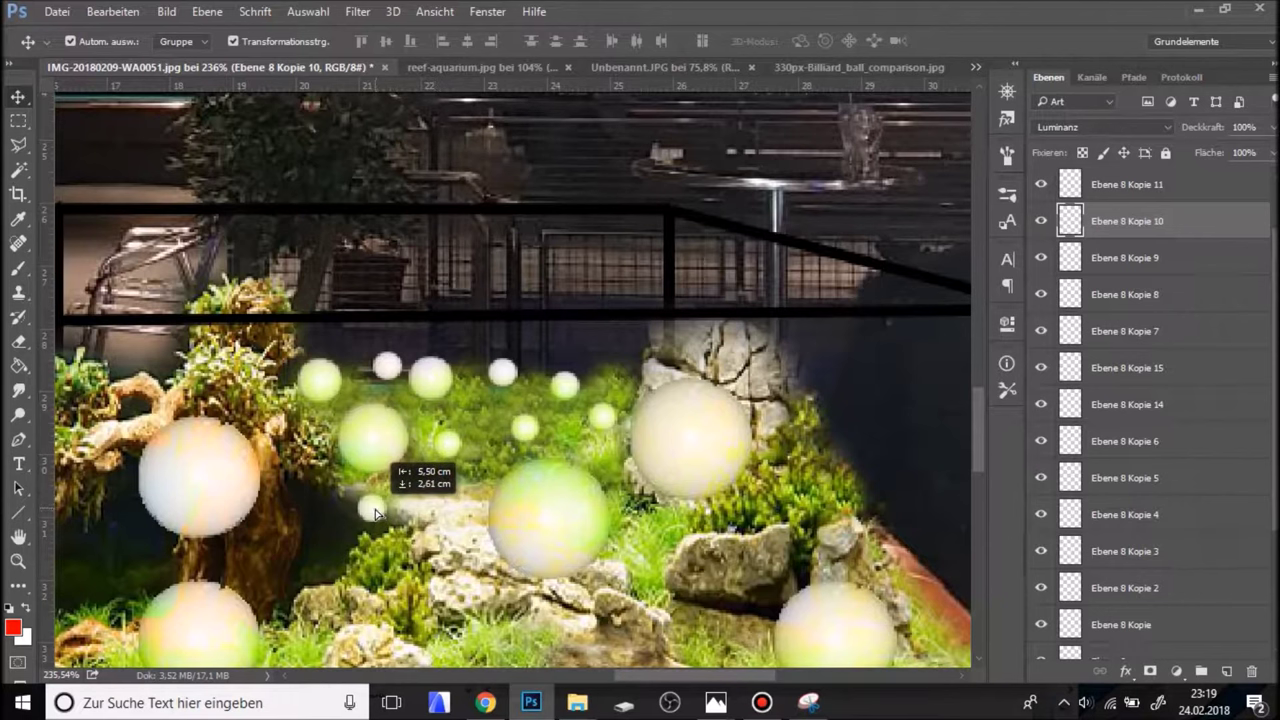
drag(377, 515, 345, 505)
scroll(353, 460, down, 2)
scroll(351, 453, down, 3)
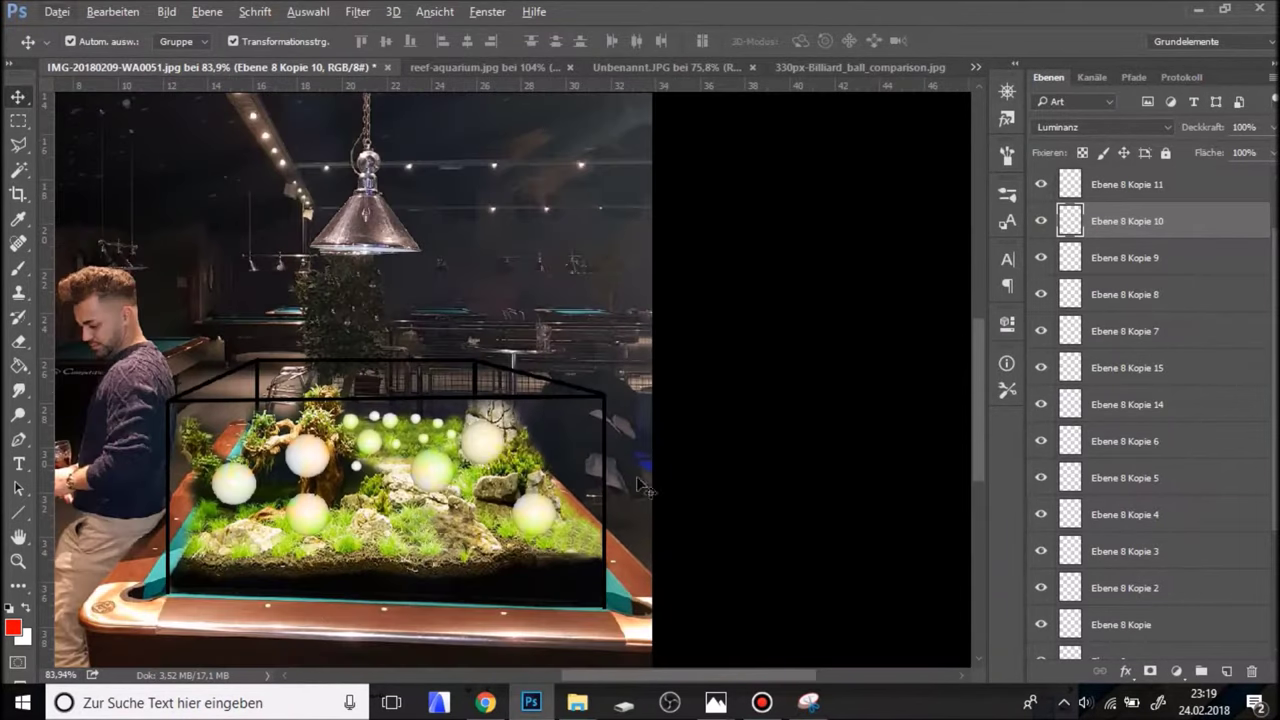
click(777, 451)
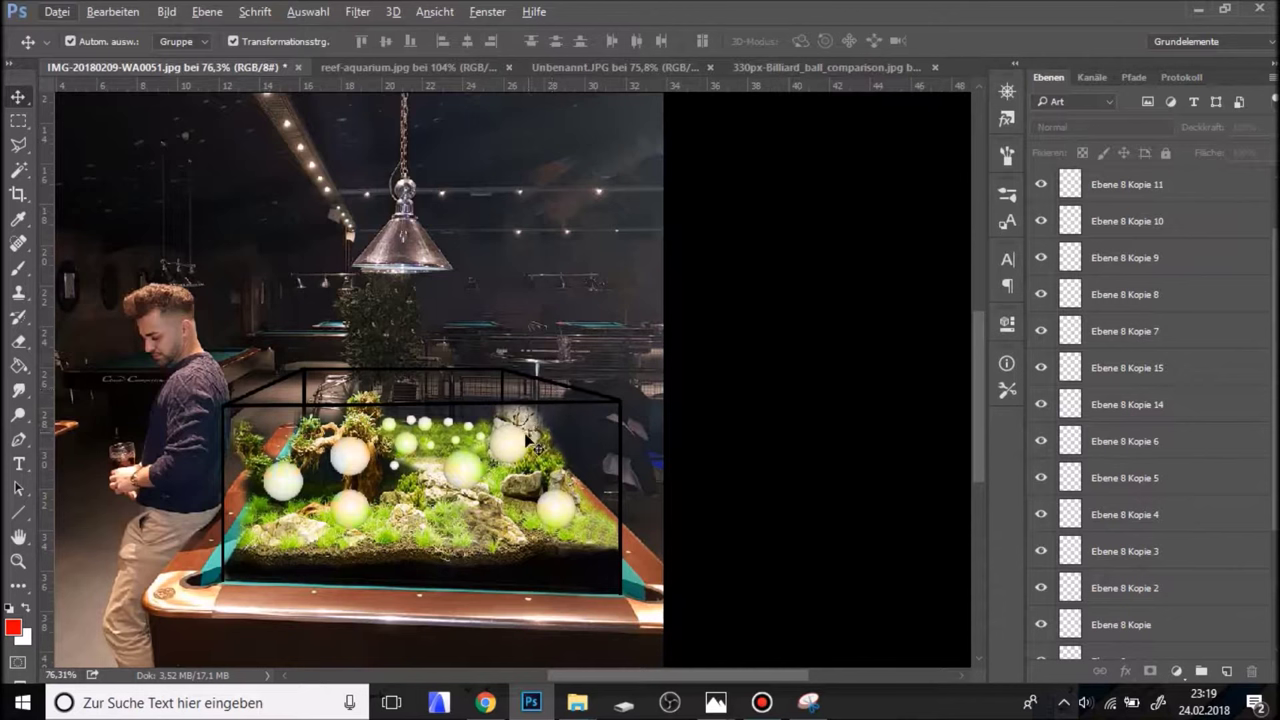
Select the large ball layers (Ebene 8, Kopie 5, Kopie 2 and others) and scale them to about two-thirds.
click(523, 441)
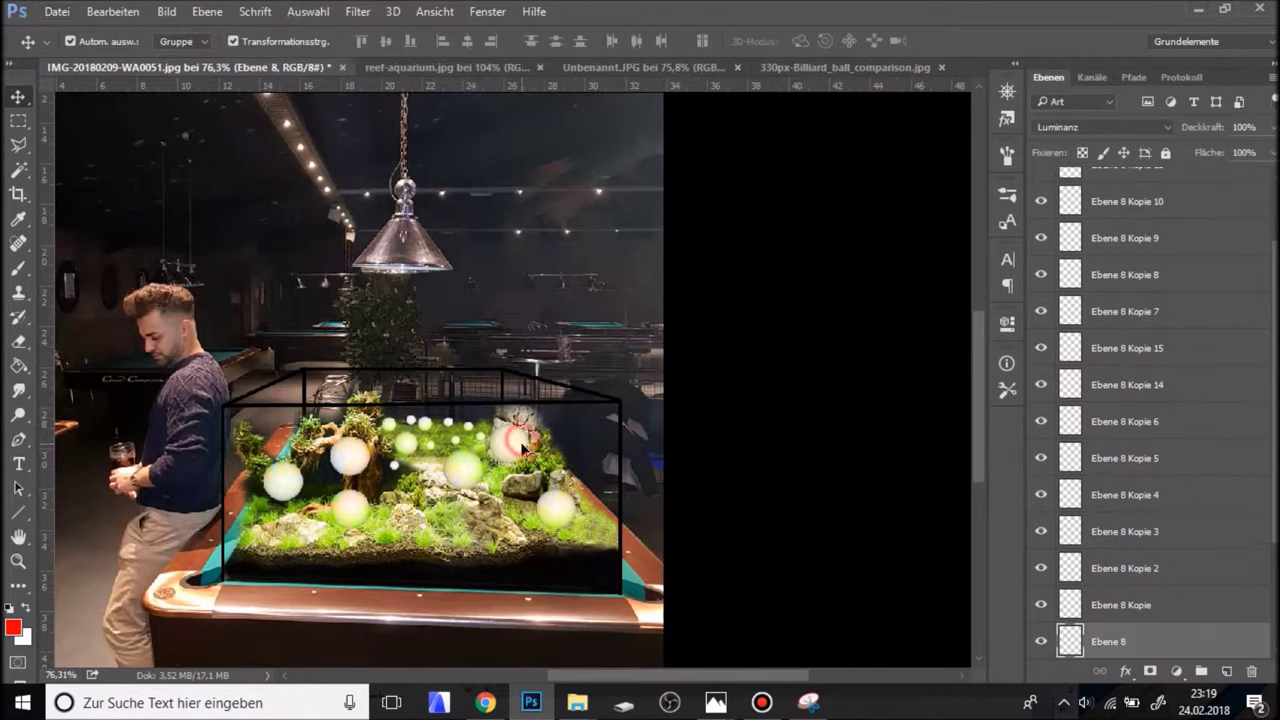
shift+click(558, 512)
shift+click(462, 466)
shift+click(350, 456)
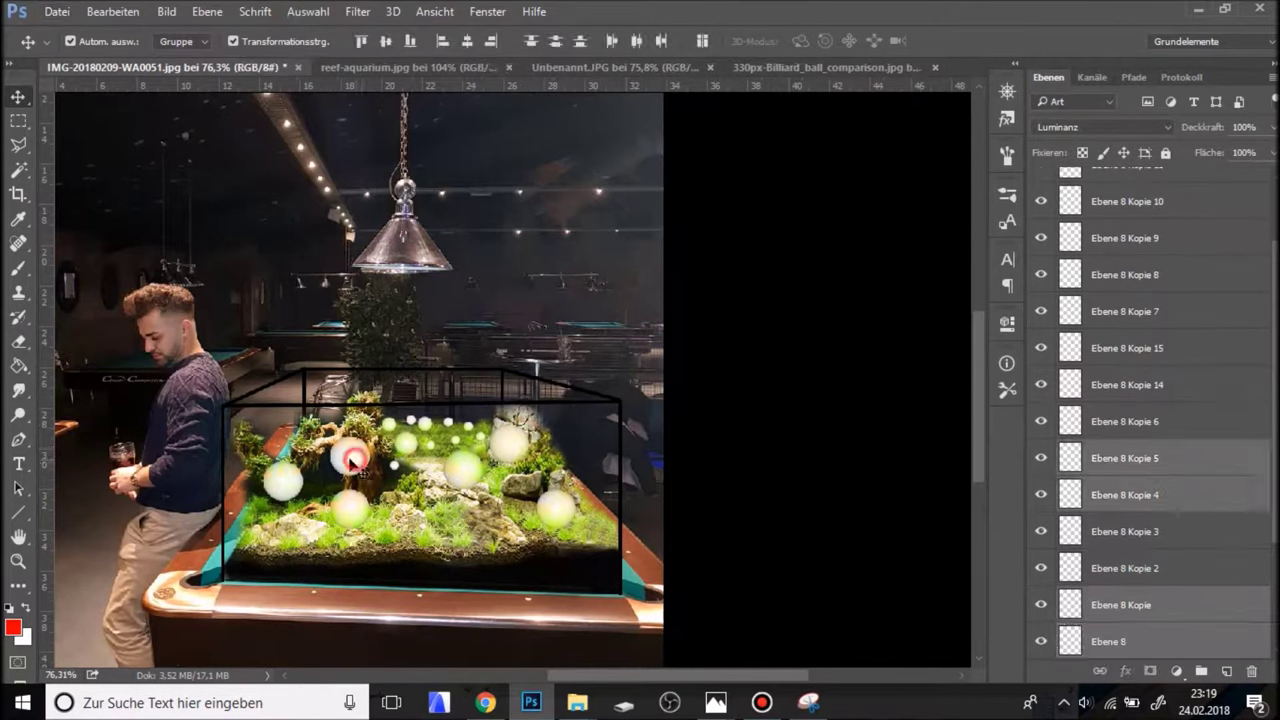
shift+click(286, 474)
shift+click(345, 509)
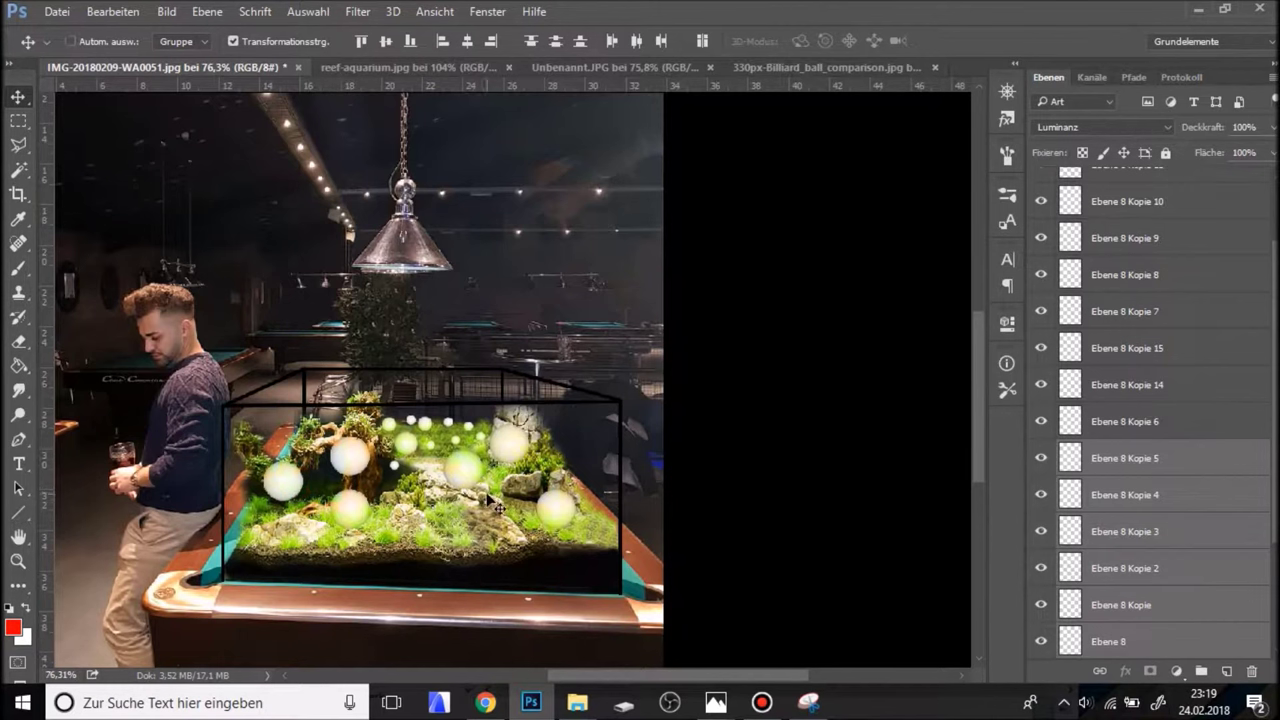
key(ctrl+h)
drag(578, 423, 548, 461)
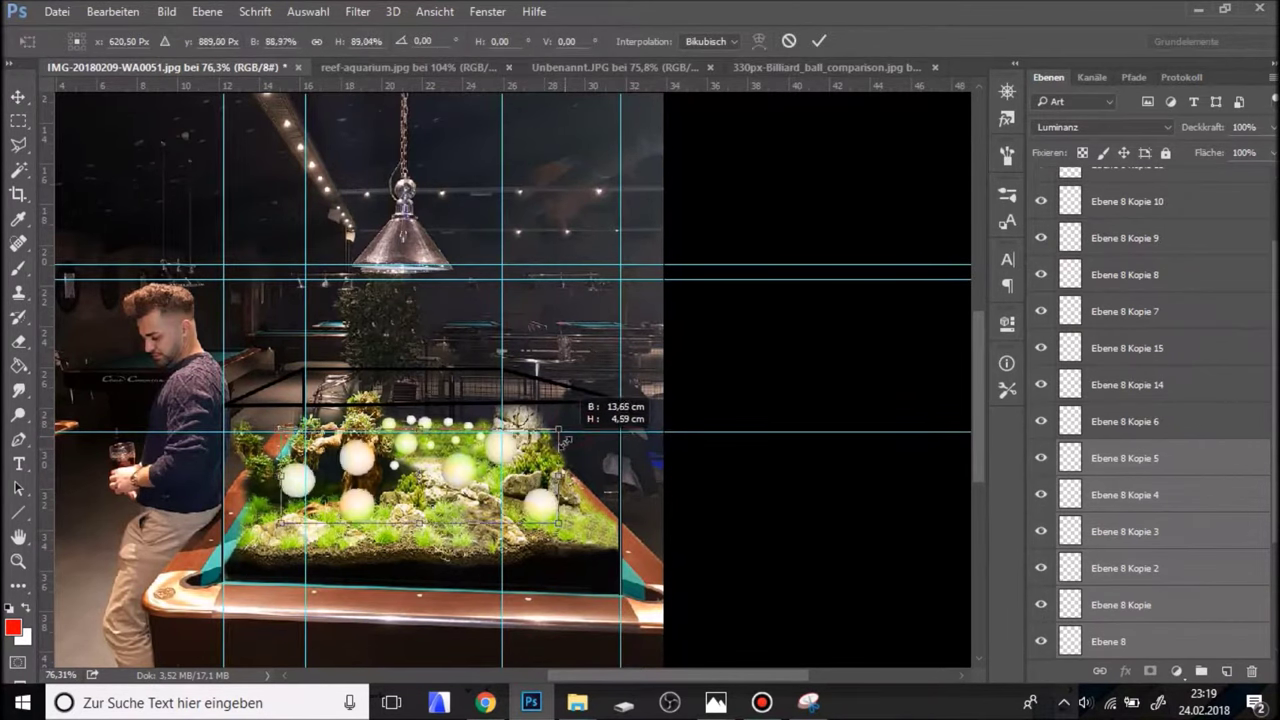
key(Return)
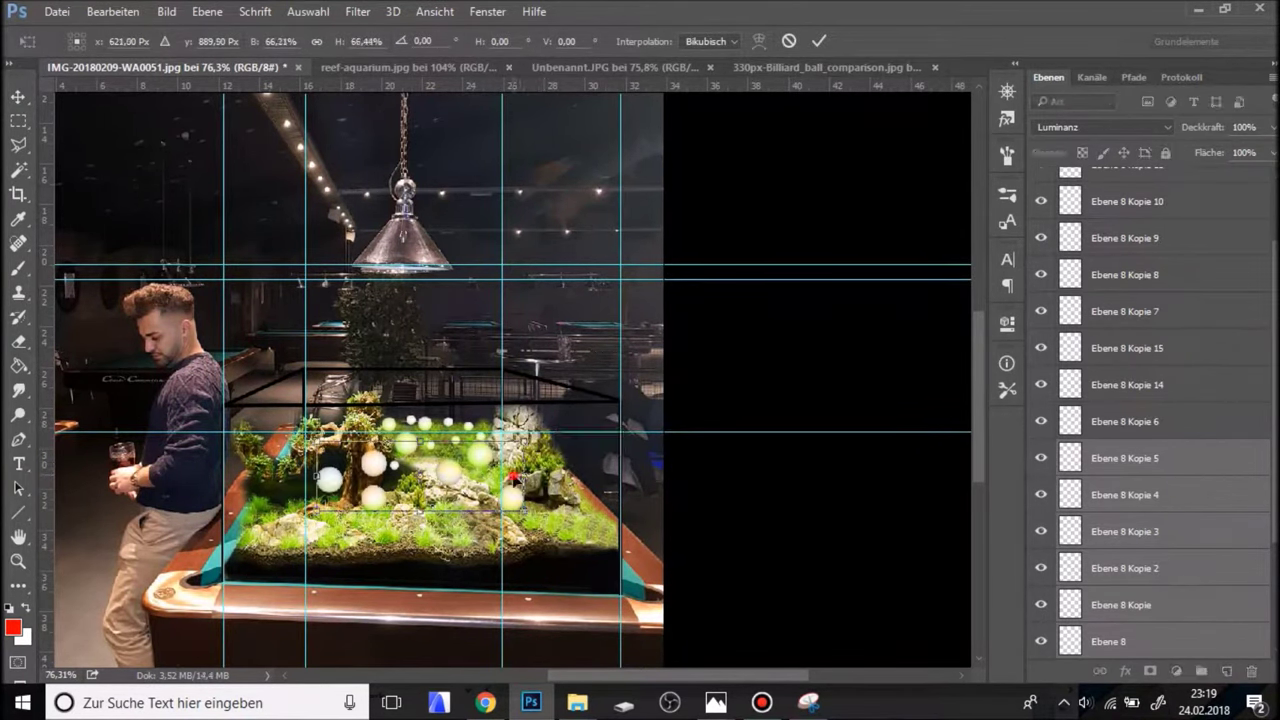
click(851, 500)
Move the resized balls lower into the right-hand grass and over to the tank's left side.
scroll(545, 515, up, 1)
drag(497, 490, 497, 493)
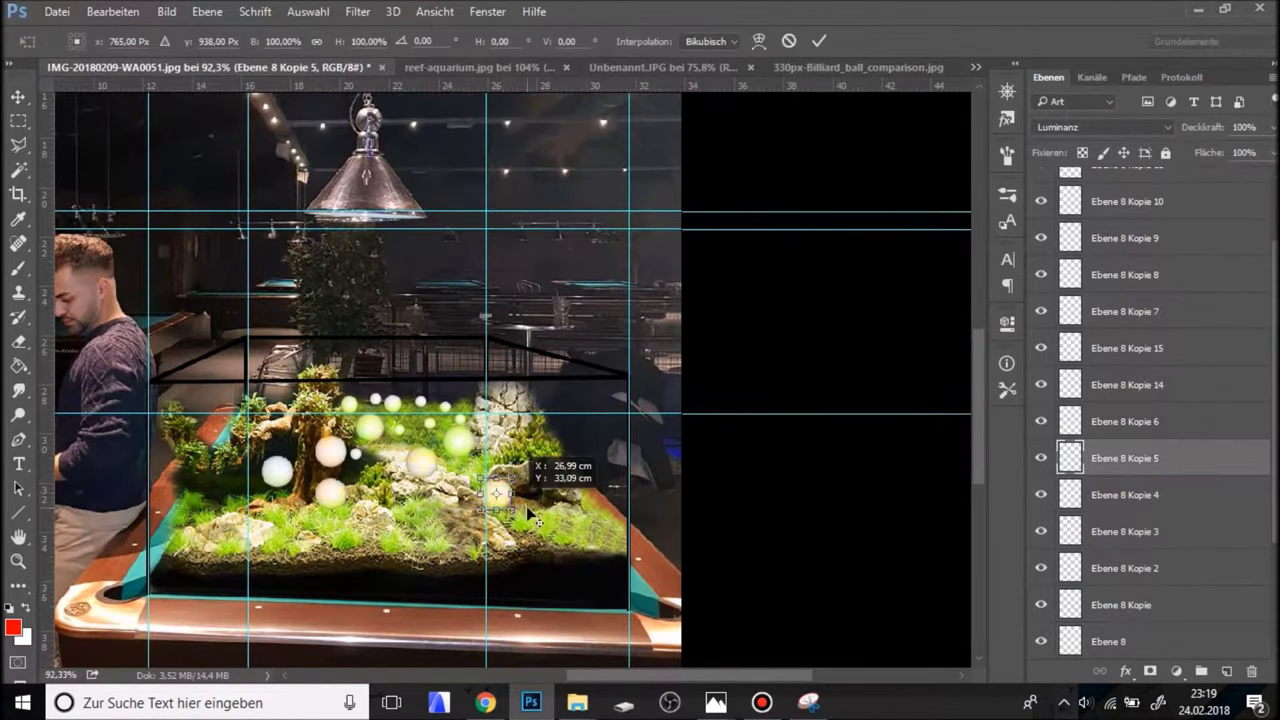
key(ctrl+h)
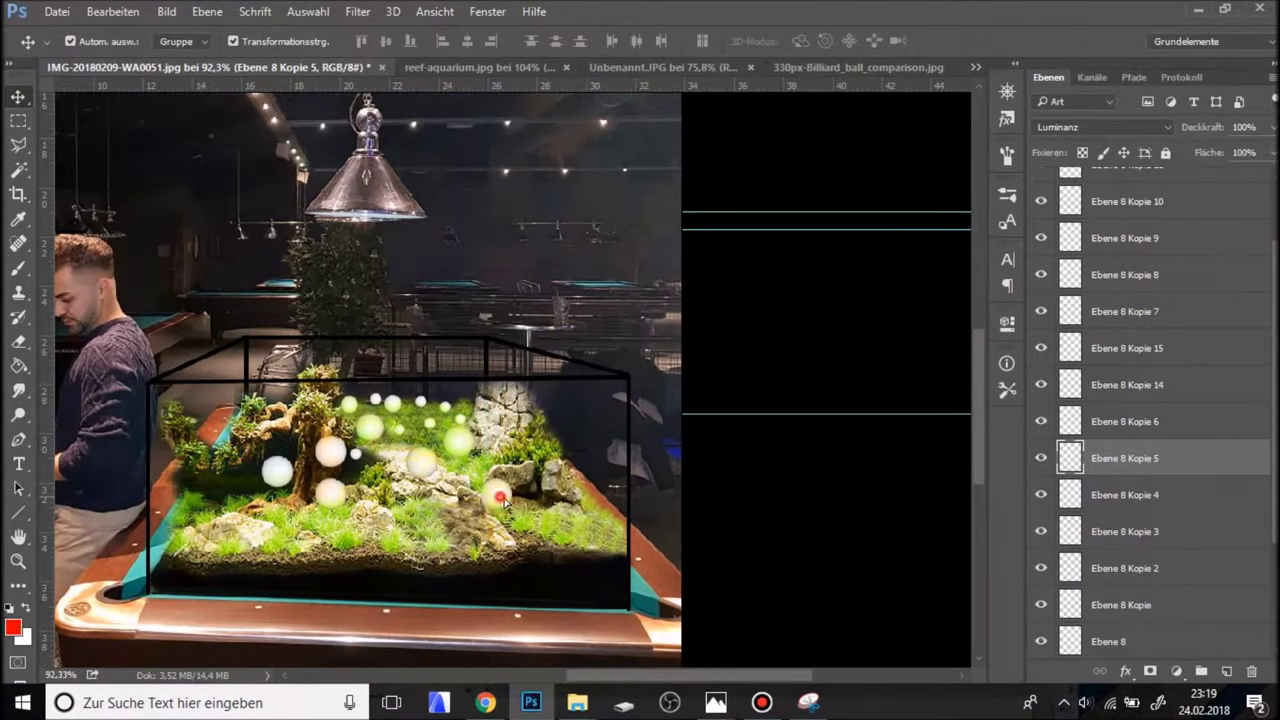
drag(505, 500, 566, 526)
mouse_move(495, 500)
mouse_down()
mouse_move(492, 467)
mouse_move(438, 508)
mouse_up()
click(355, 455)
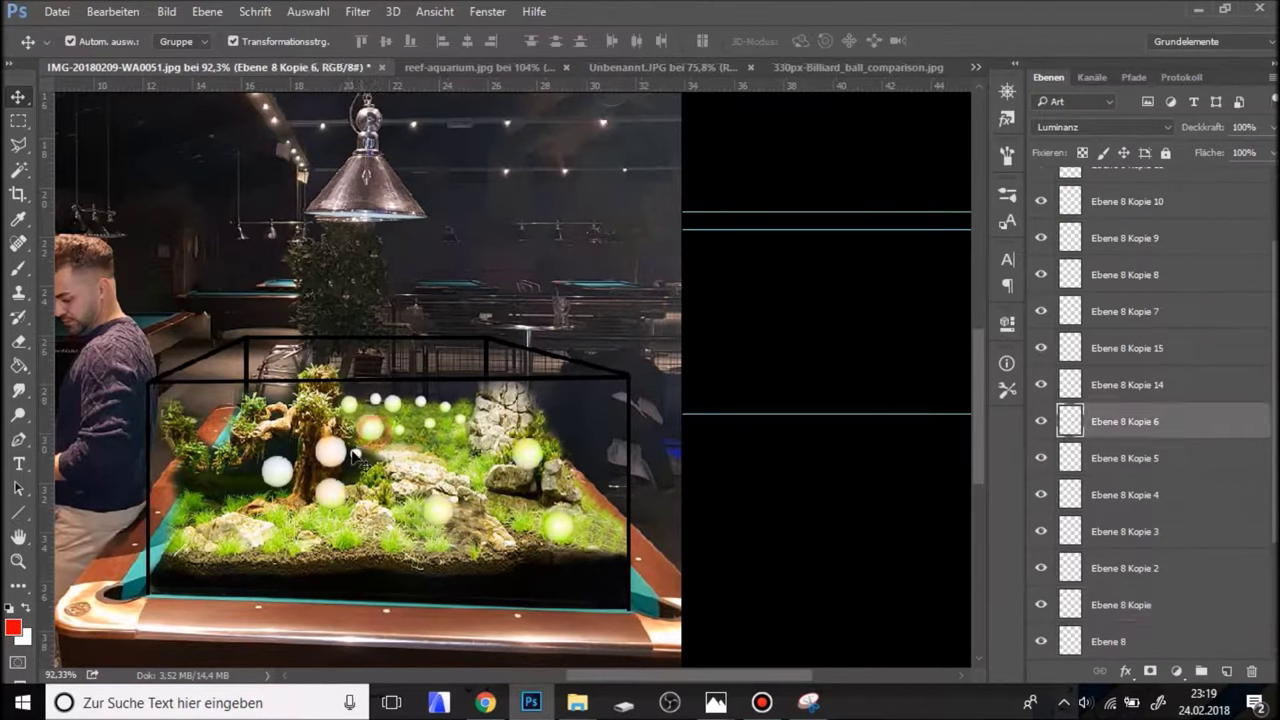
mouse_move(330, 450)
mouse_down()
mouse_move(248, 440)
mouse_move(250, 488)
mouse_up()
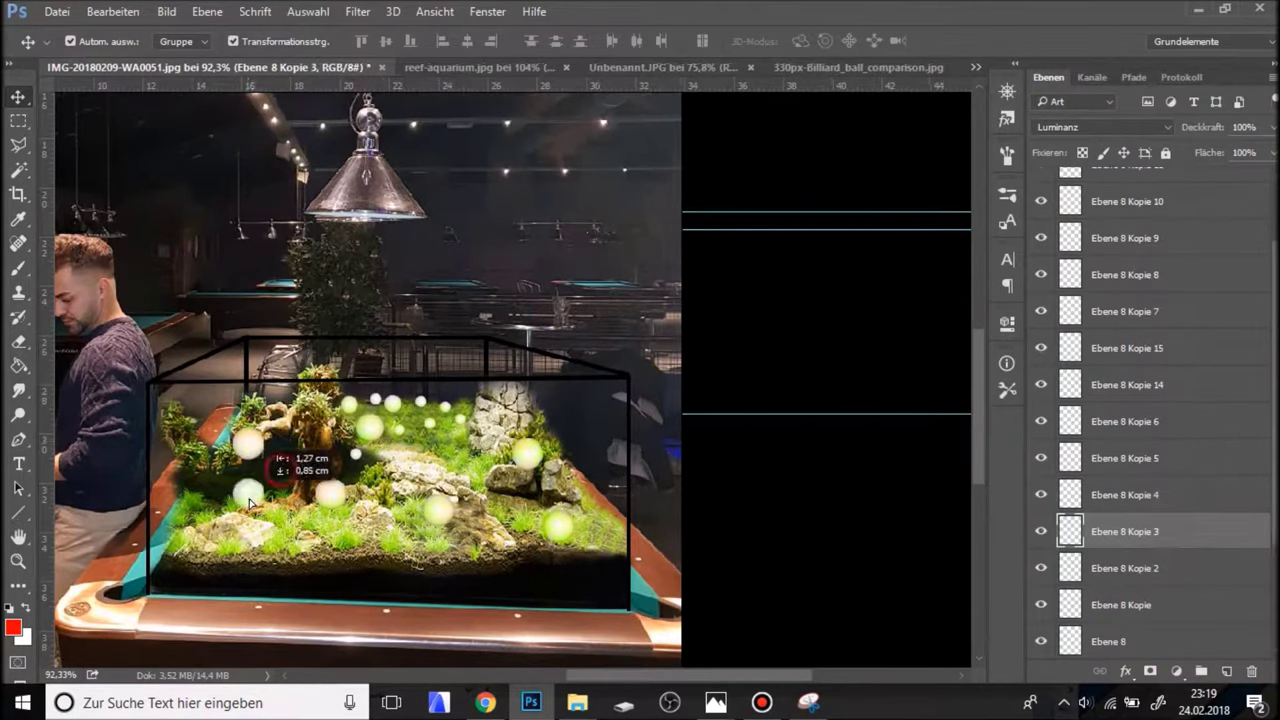
drag(330, 490, 388, 483)
Nudge further balls down-left onto the grass and adjust the Ebene 8 ball's position.
click(300, 505)
drag(313, 517, 308, 525)
click(352, 455)
drag(384, 488, 352, 525)
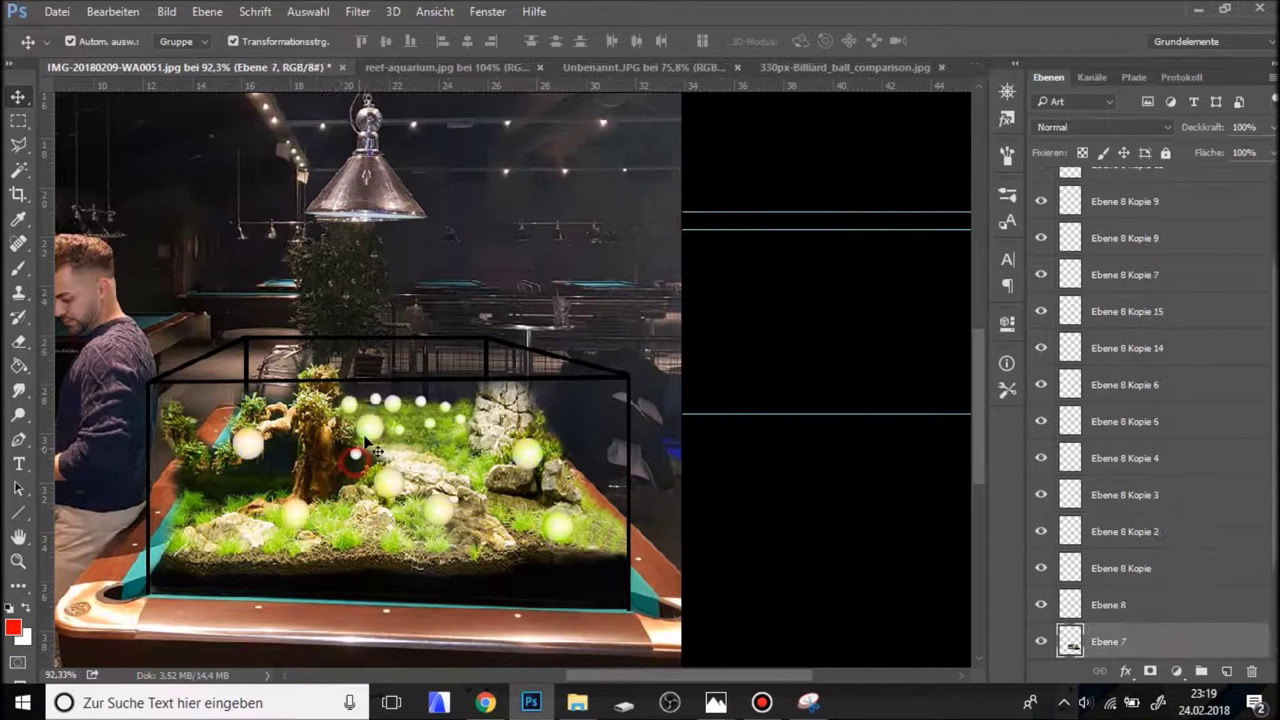
click(250, 445)
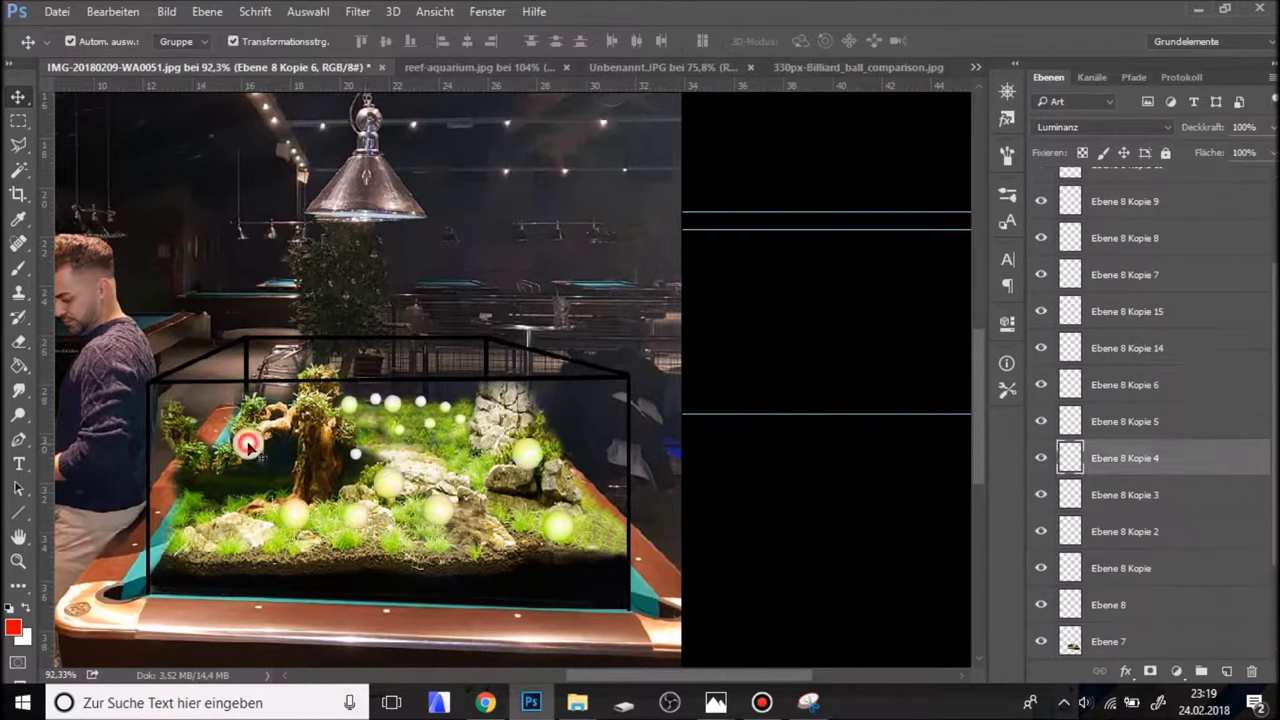
drag(525, 460, 520, 457)
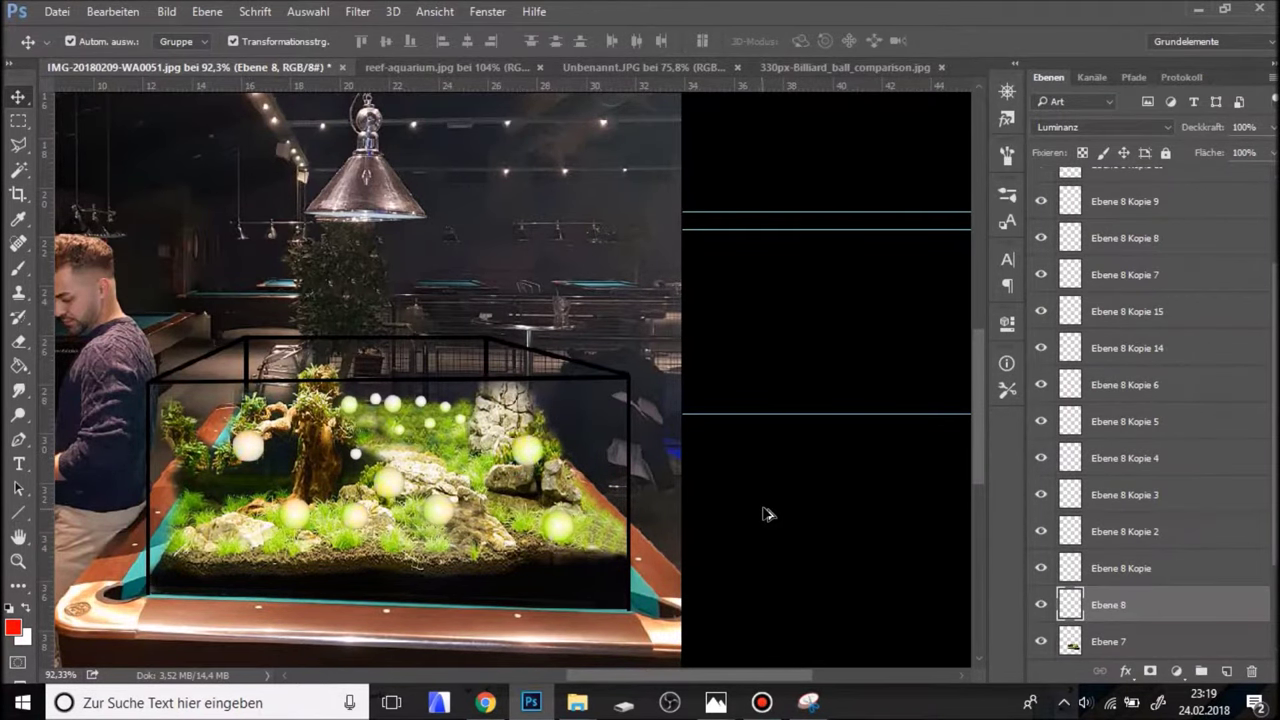
Add a new empty layer above the glowing-ball layers.
scroll(772, 520, down, 2)
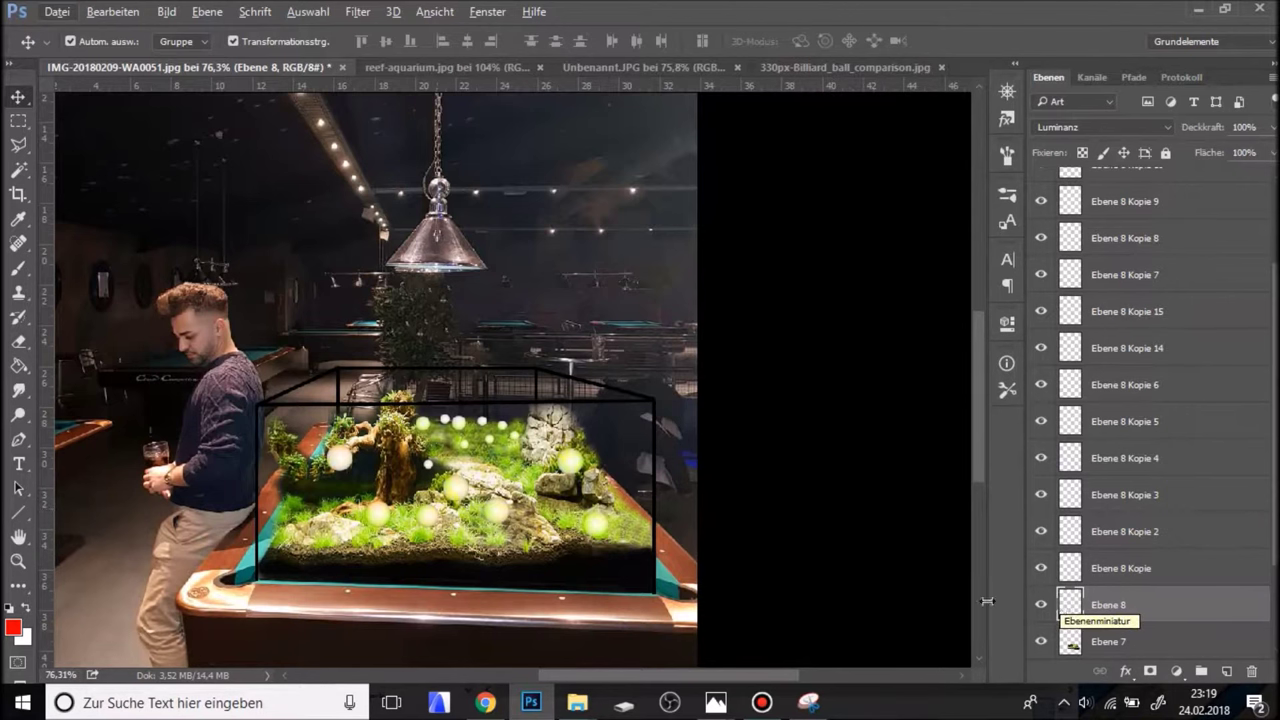
scroll(643, 480, down, 1)
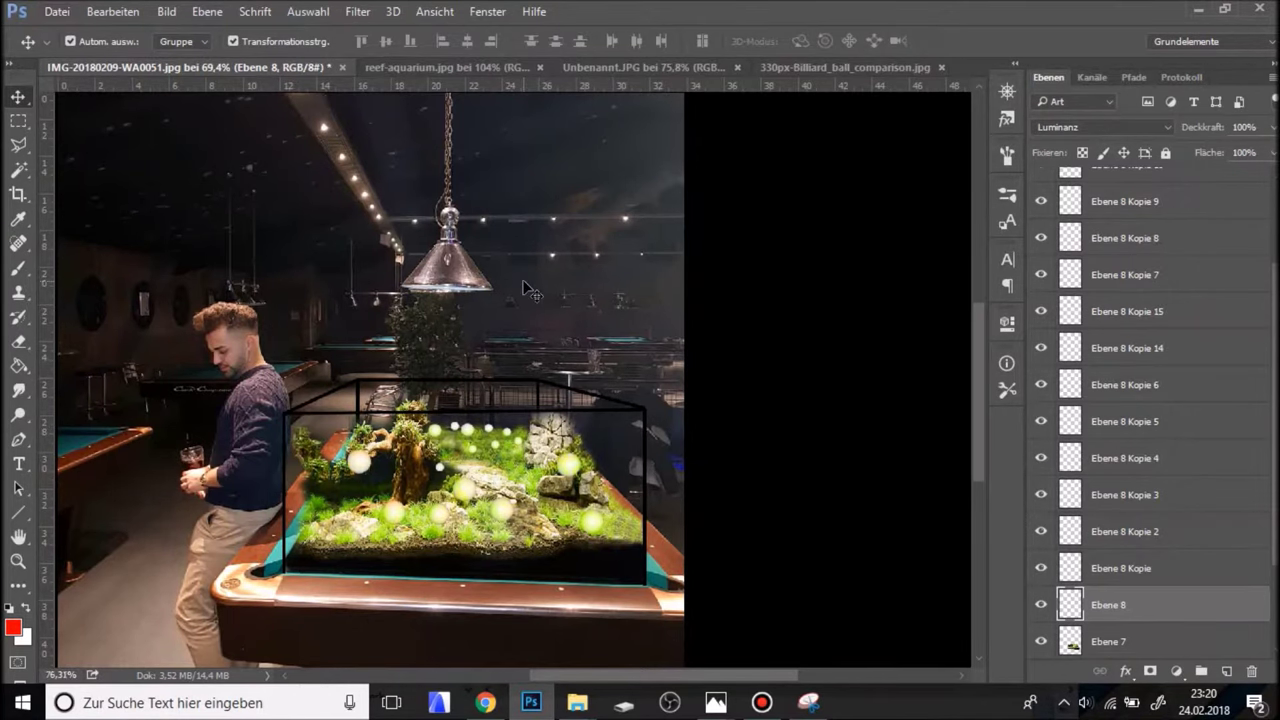
scroll(1085, 205, up, 3)
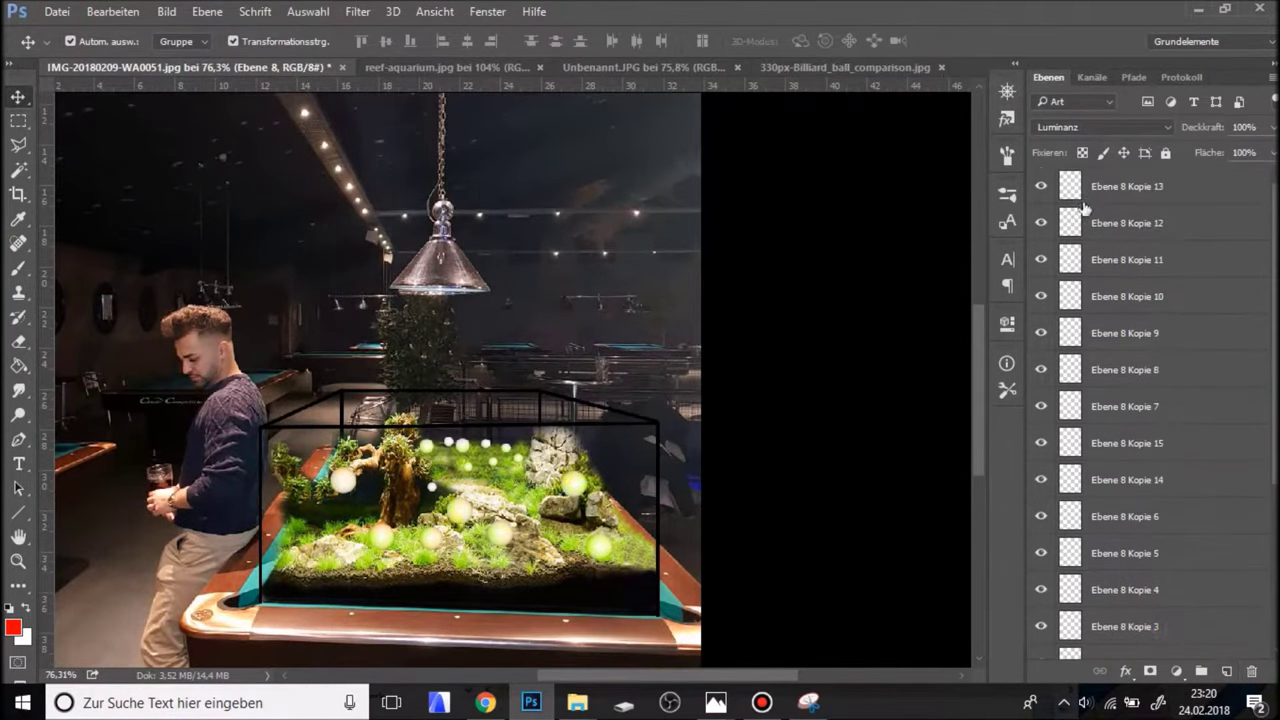
key(ctrl+shift+alt+n)
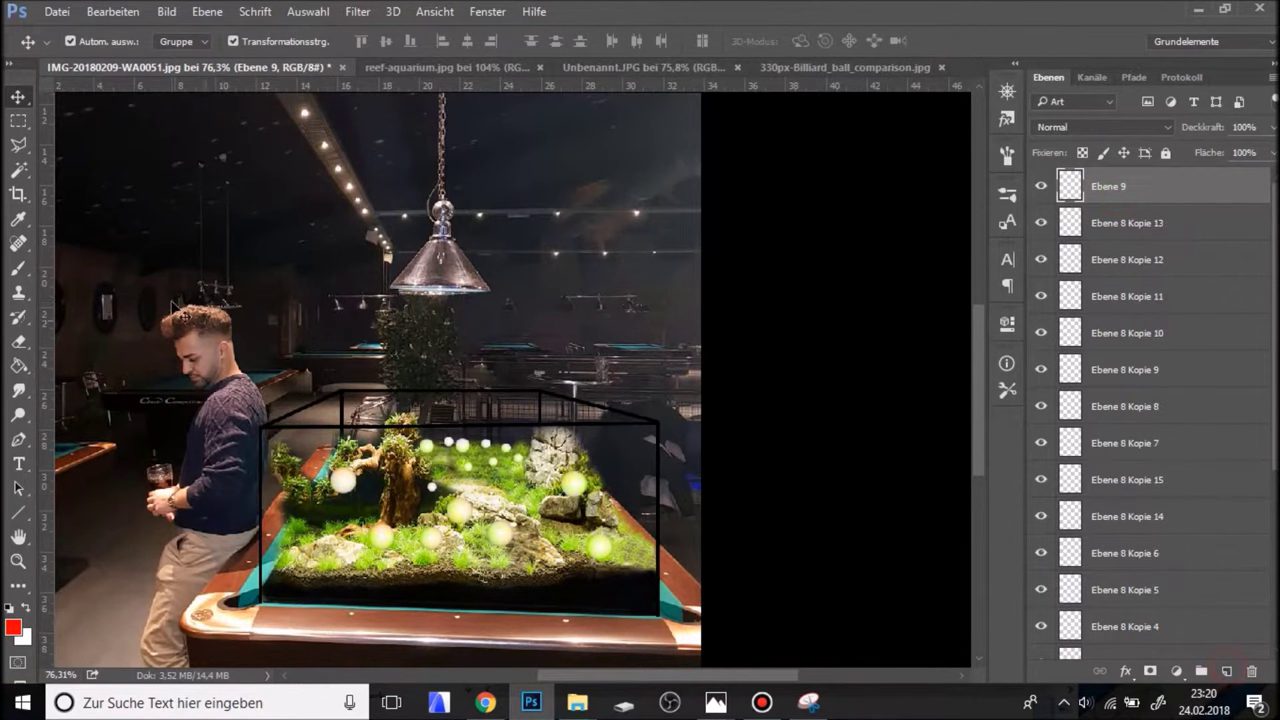
Outline a polygonal cone selection from the lamp down to the tank's top corners.
click(18, 145)
scroll(396, 279, up, 5)
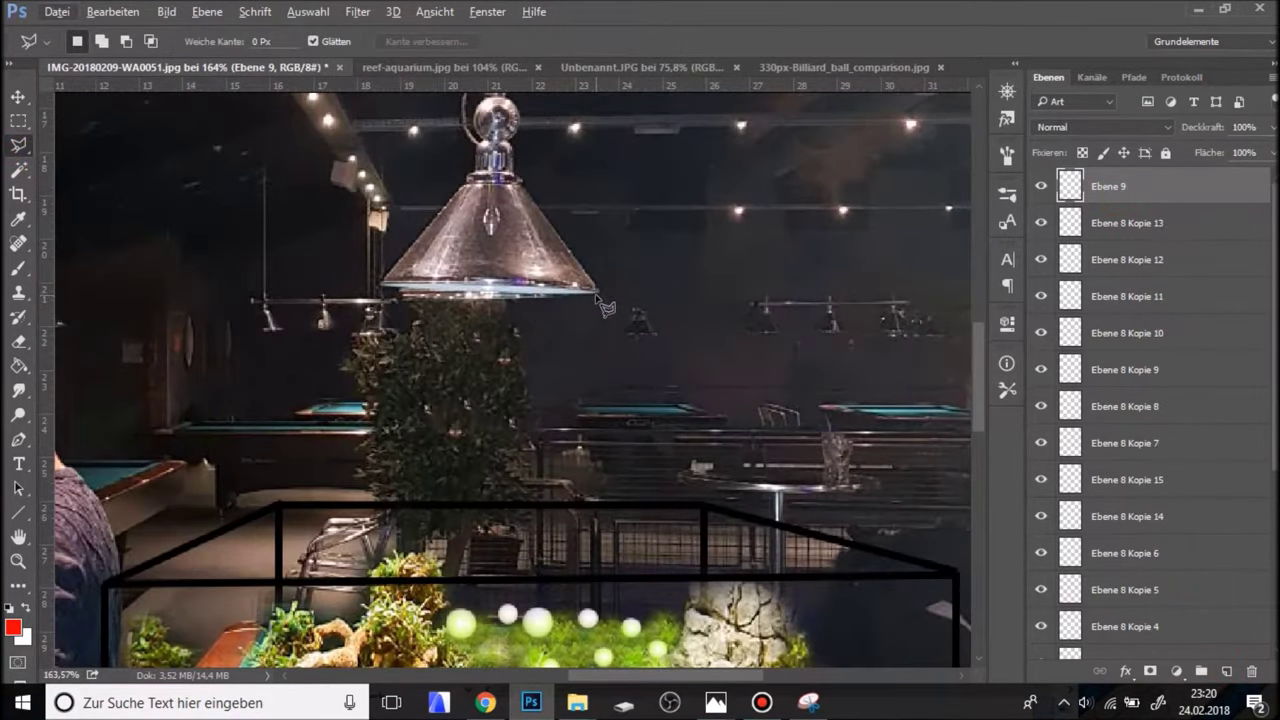
click(597, 293)
click(380, 286)
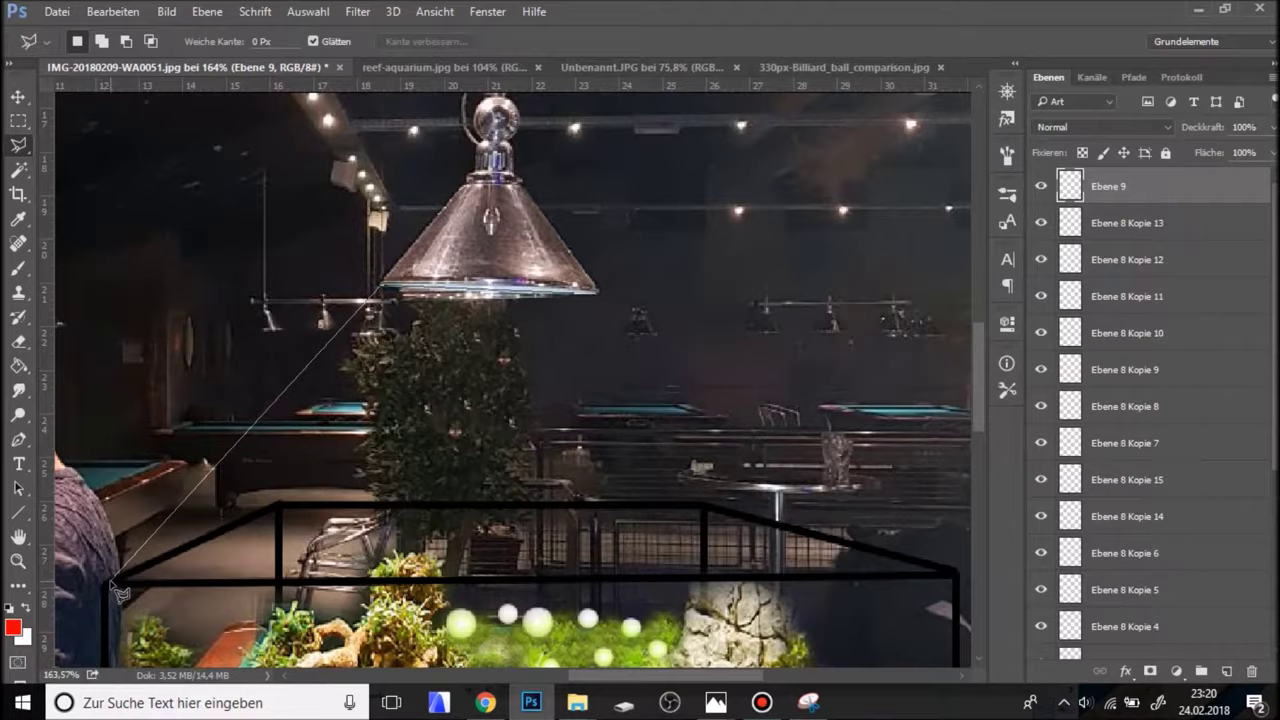
click(108, 582)
scroll(108, 582, down, 3)
scroll(108, 582, right, 3)
click(692, 378)
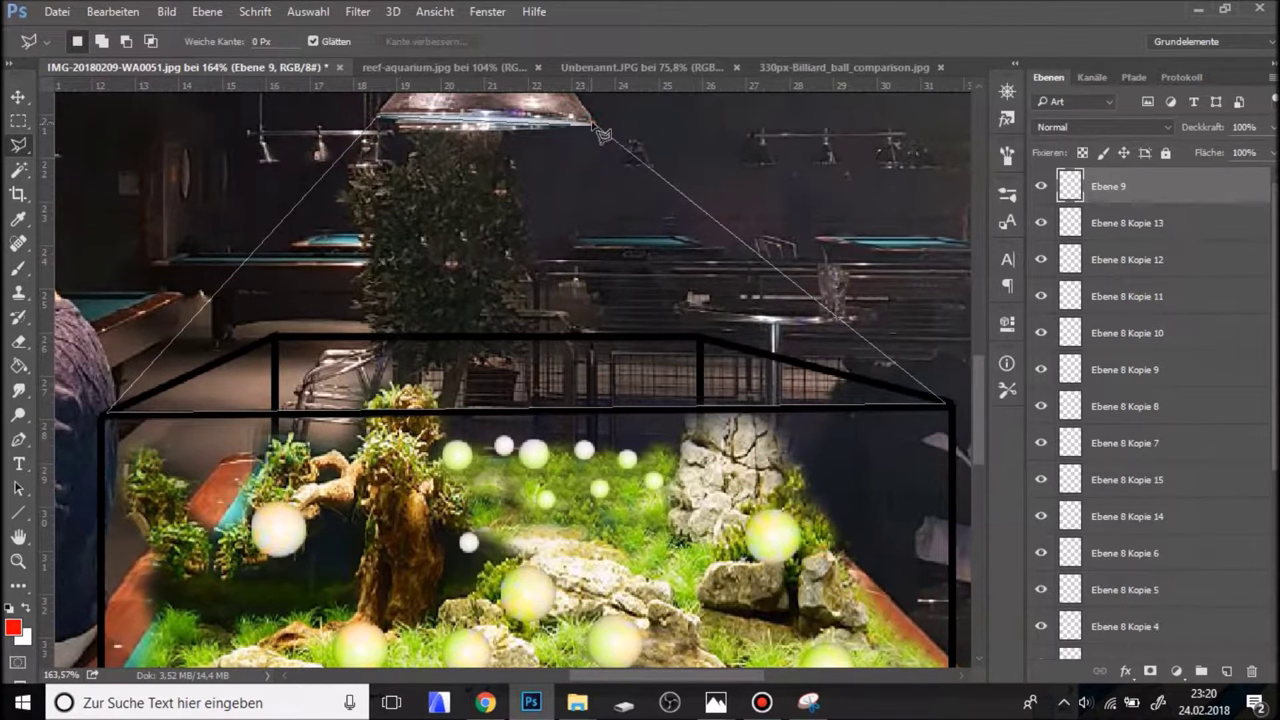
double_click(603, 133)
scroll(487, 472, down, 5)
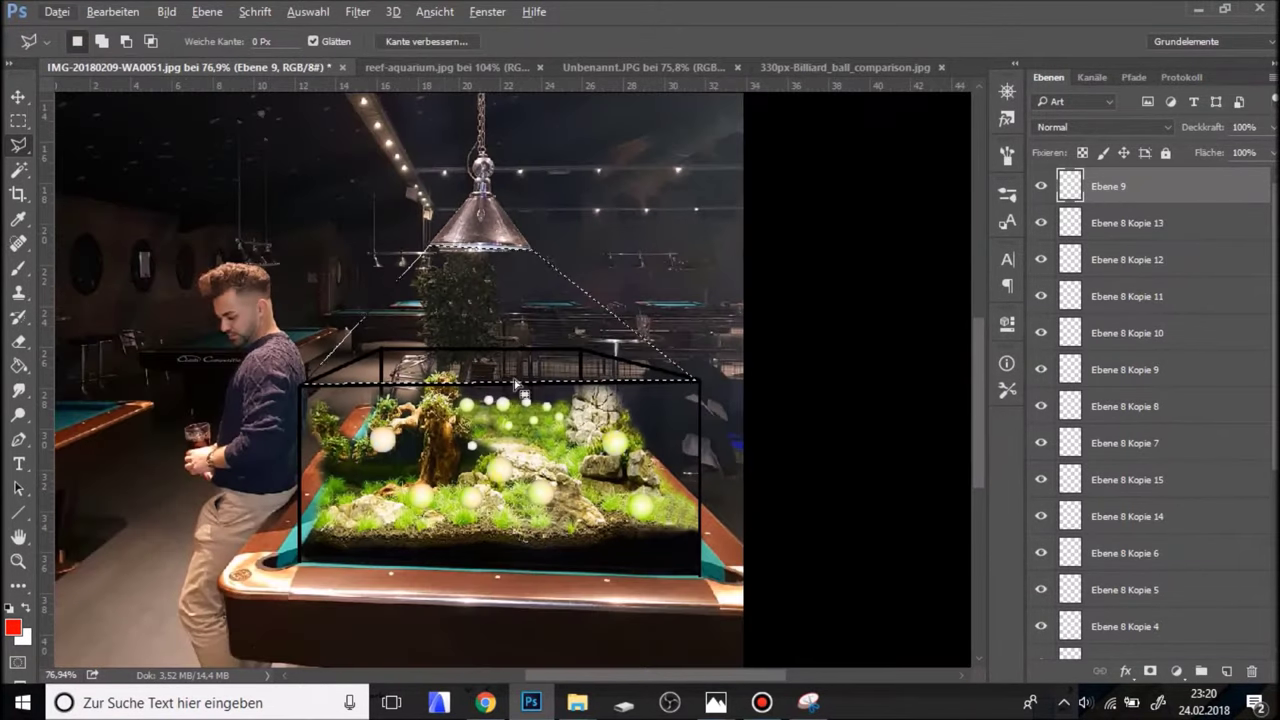
Set the foreground colour to yellow ffd200.
click(13, 627)
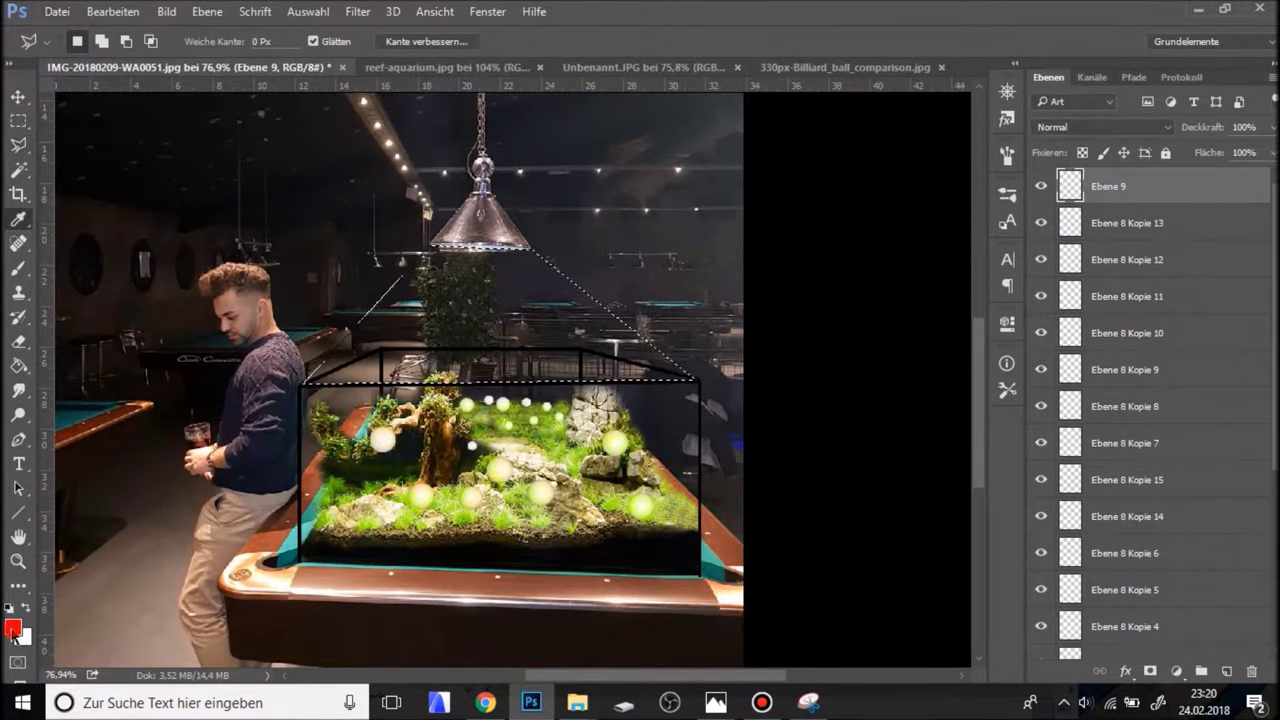
drag(646, 332, 646, 369)
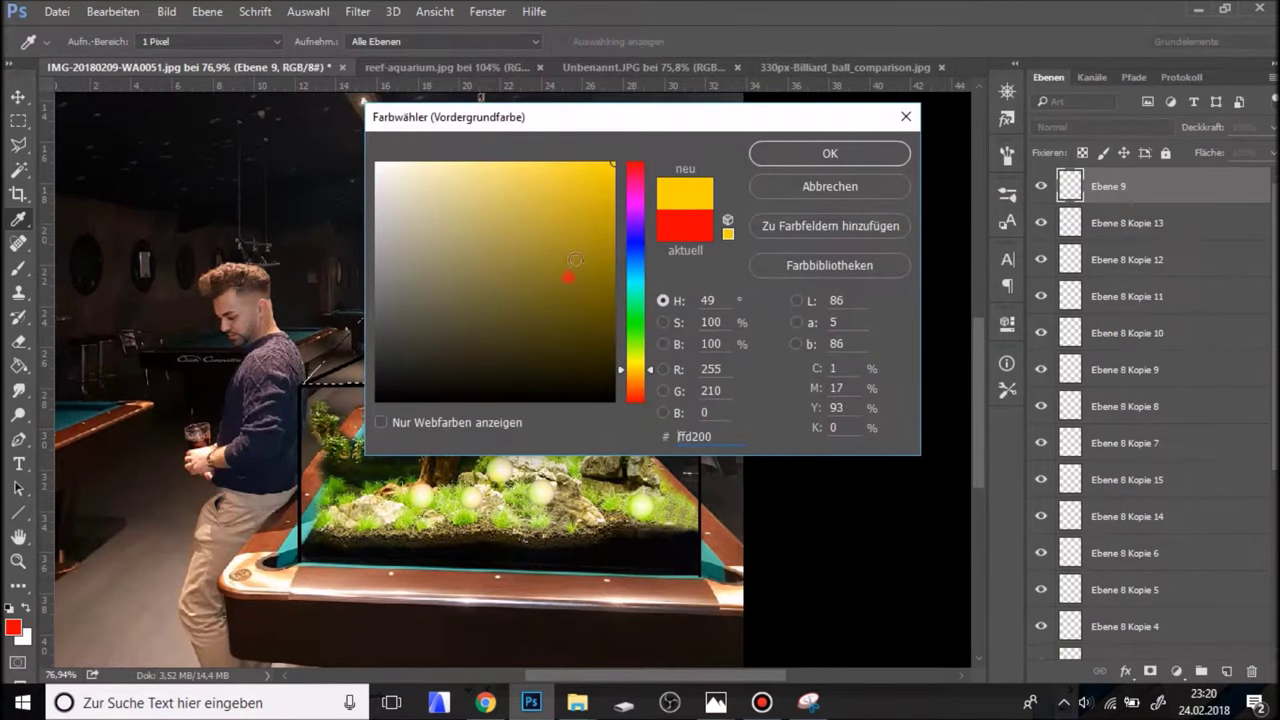
click(785, 155)
scroll(460, 500, down, 1)
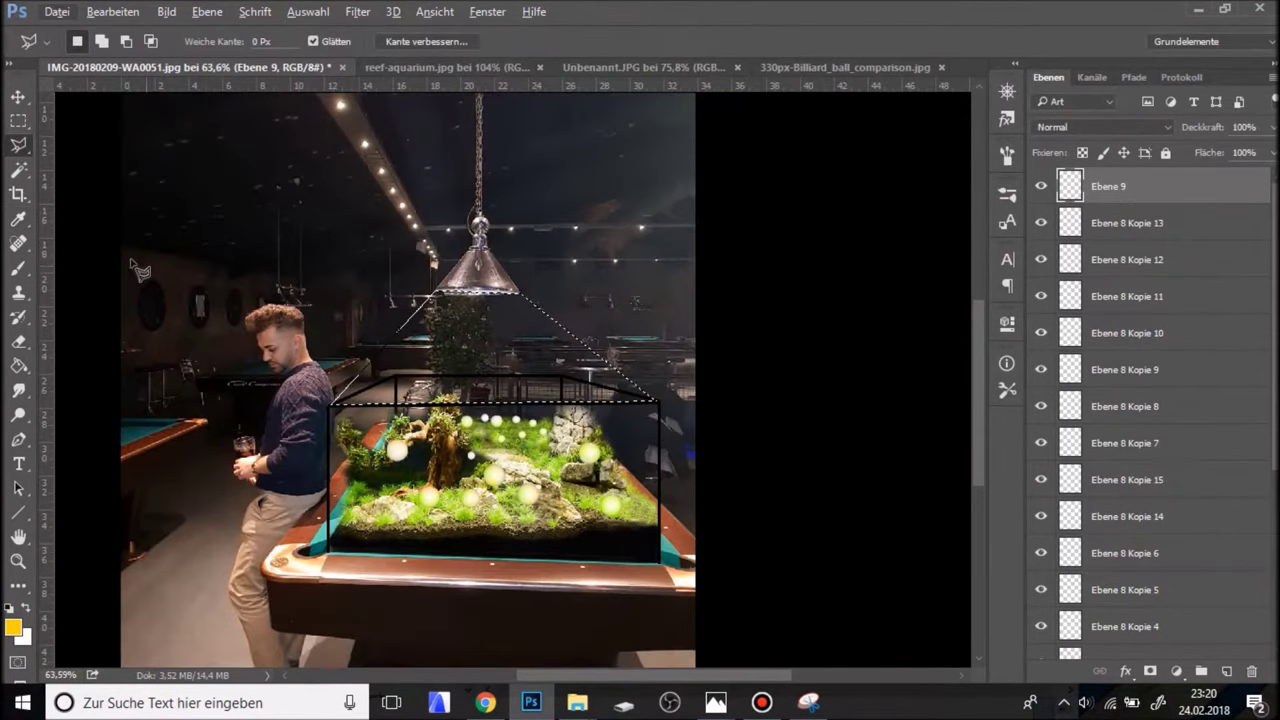
Paint the cone selection yellow with a 432 px soft brush, then deselect.
click(31, 273)
right_click(322, 290)
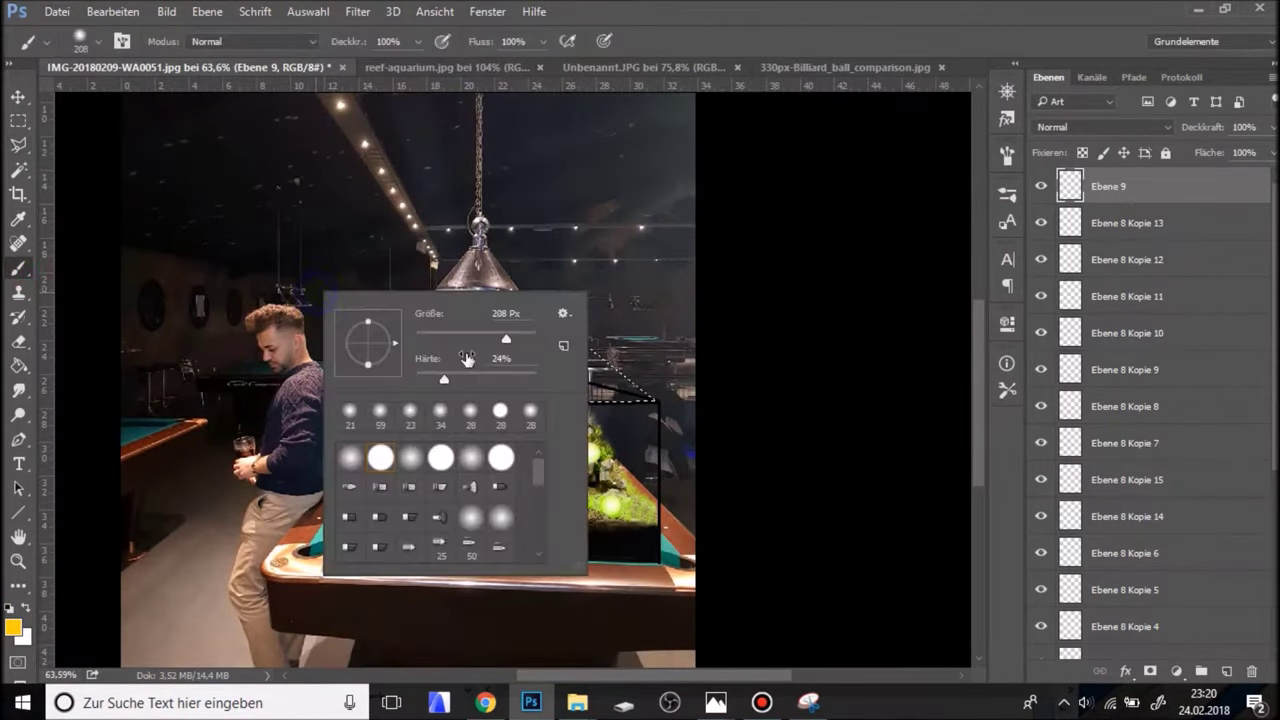
drag(520, 339, 540, 339)
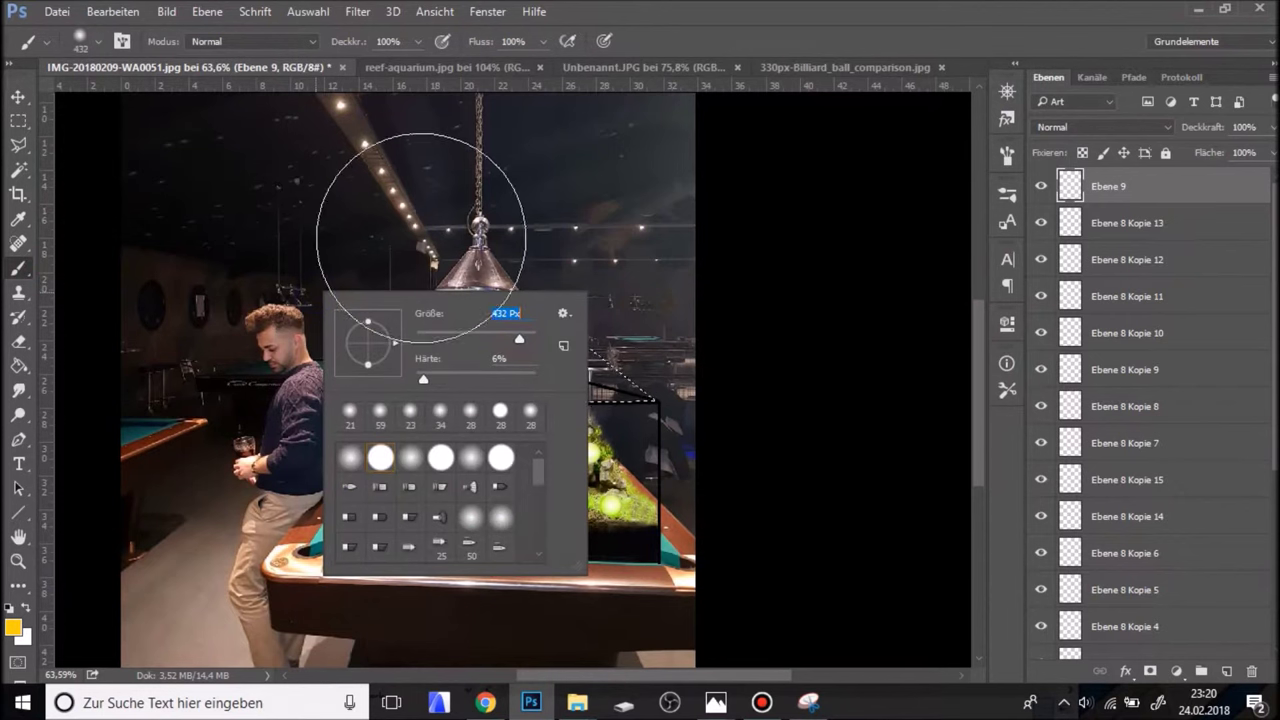
key(Return)
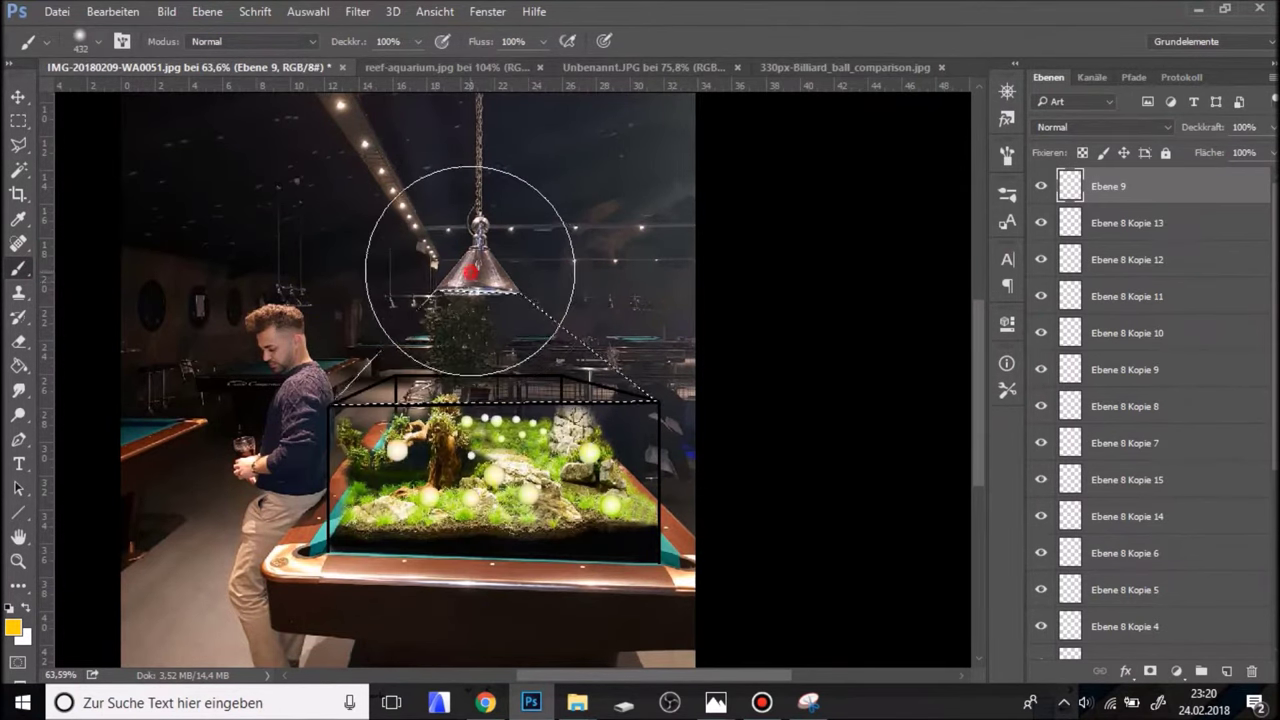
drag(449, 206, 471, 157)
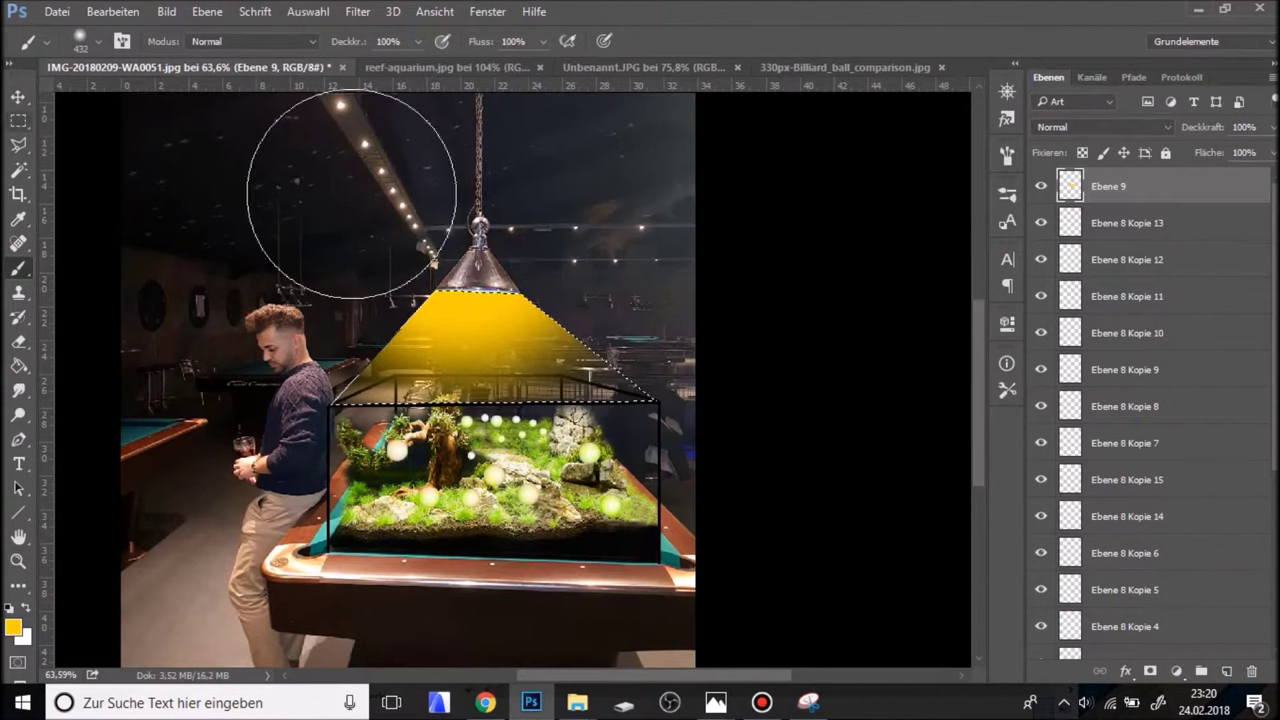
key(m)
click(167, 160)
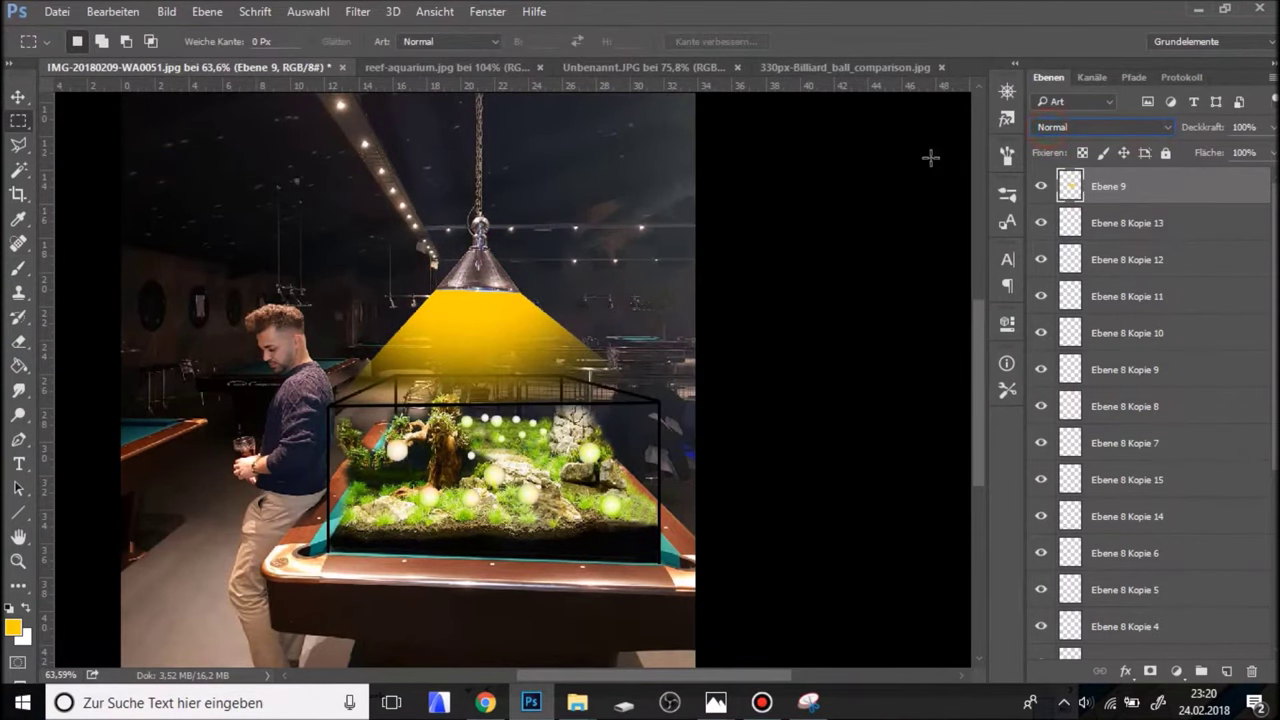
Cycle the light cone layer's blend modes and settle on Ineinanderkopieren (Overlay).
key(shift+plus)
key(shift+plus)
key(shift+plus)
key(shift+plus)
key(shift+plus)
key(shift+plus)
key(shift+plus)
key(shift+plus)
key(shift+plus)
key(shift+plus)
key(shift+plus)
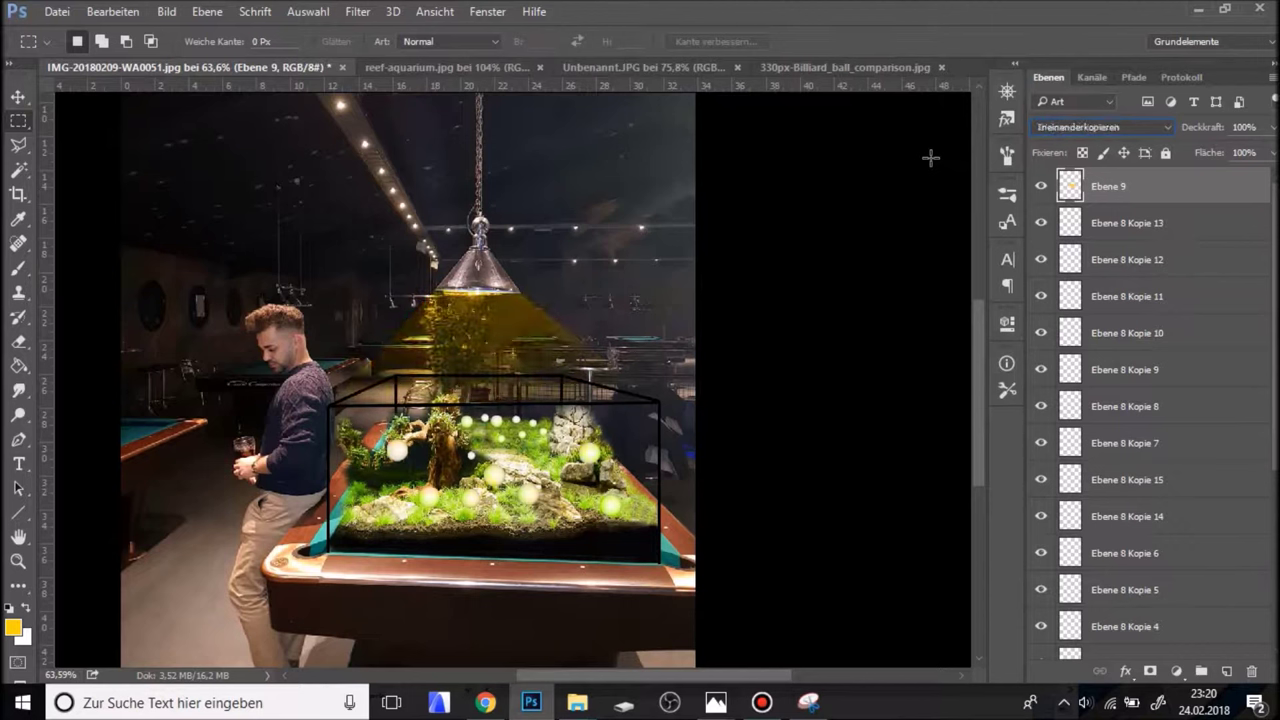
key(shift+plus)
key(shift+plus)
key(shift+plus)
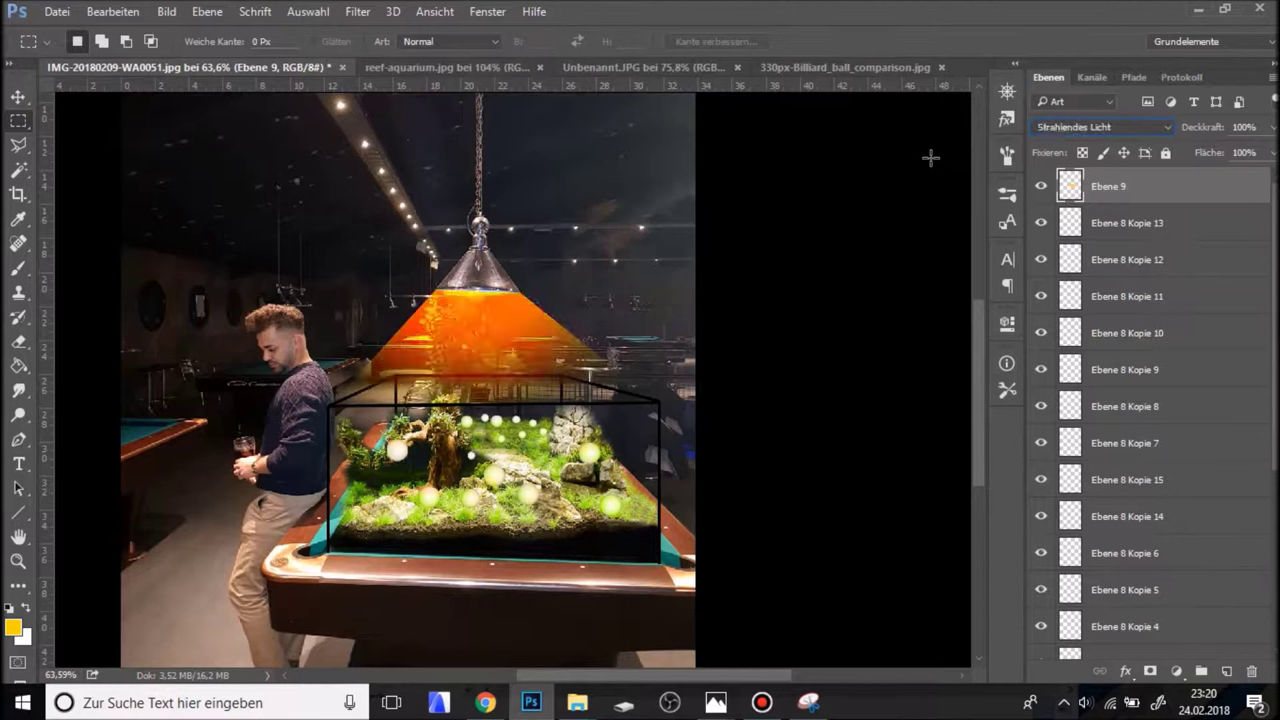
key(shift+plus)
key(shift+plus)
key(shift+plus)
key(shift+plus)
key(shift+plus)
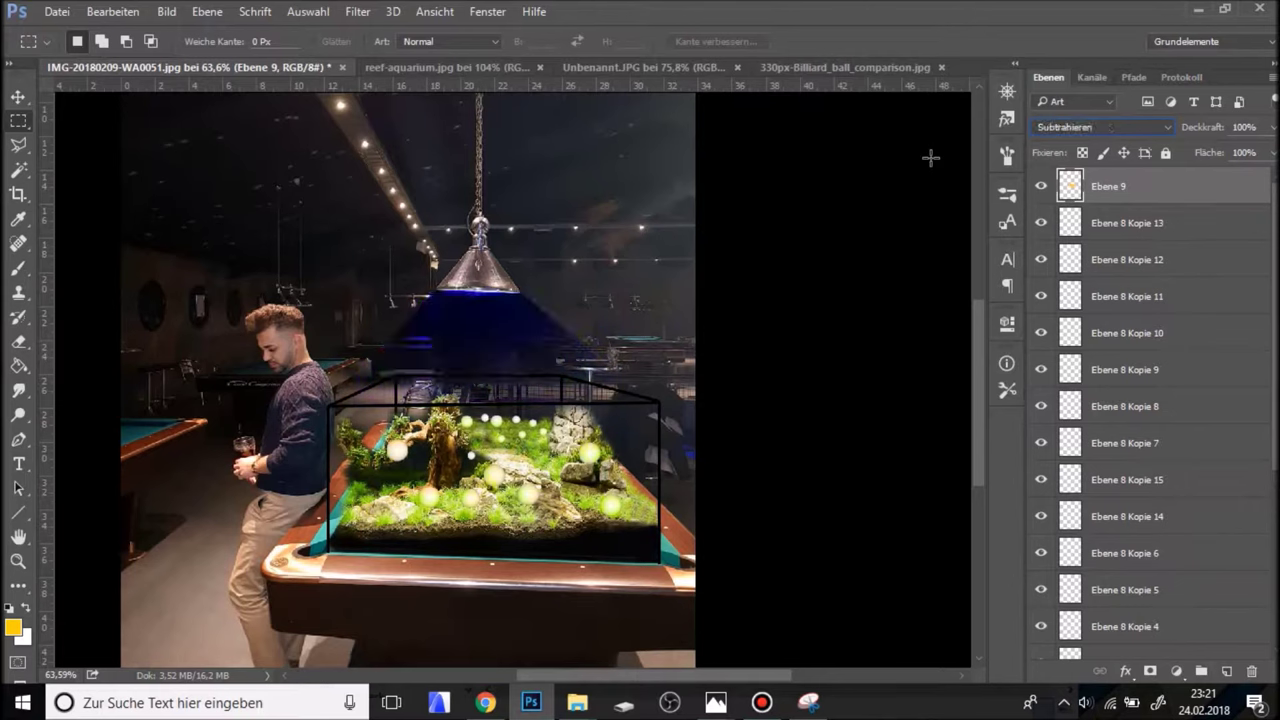
key(shift+plus)
key(shift+plus)
key(shift+plus)
key(shift+plus)
key(shift+plus)
key(shift+plus)
key(shift+plus)
key(shift+plus)
key(shift+plus)
key(shift+plus)
key(shift+plus)
key(shift+minus)
key(shift+minus)
key(shift+minus)
key(shift+minus)
key(shift+minus)
key(shift+minus)
key(shift+minus)
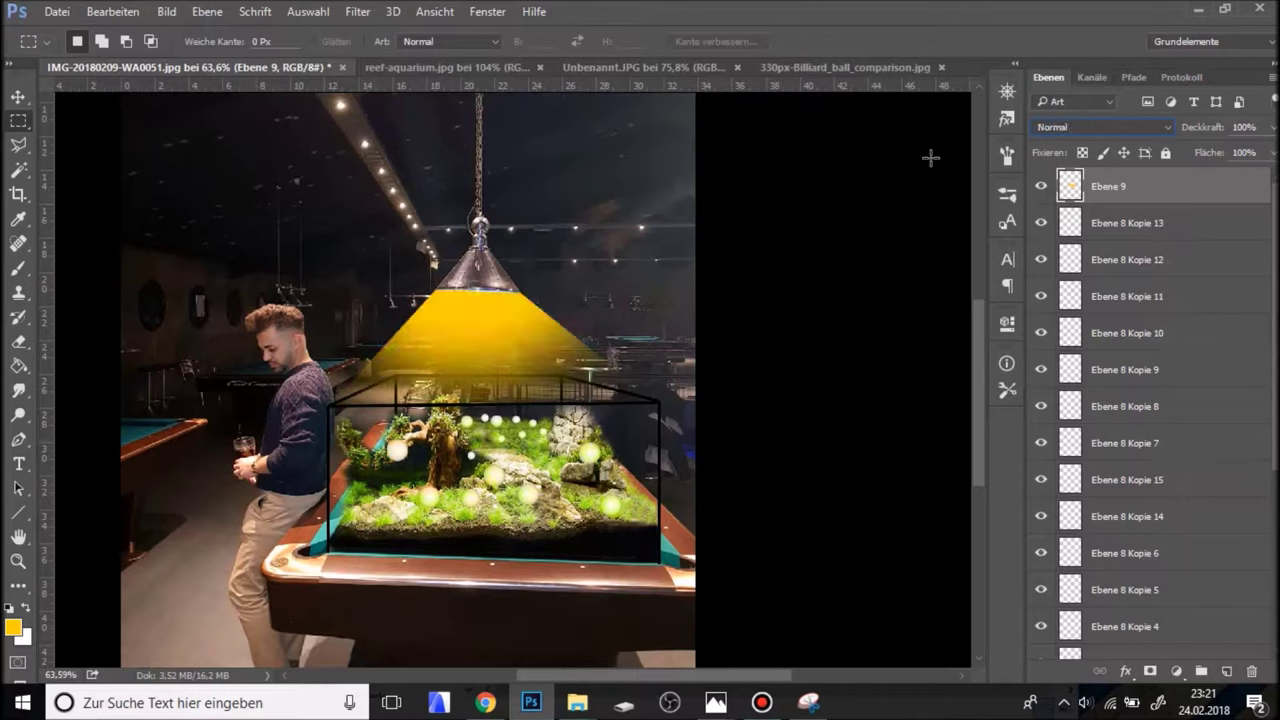
key(shift+plus)
key(shift+plus)
key(shift+plus)
key(shift+plus)
key(shift+plus)
key(shift+plus)
key(shift+plus)
key(shift+plus)
key(shift+plus)
key(shift+plus)
key(shift+plus)
key(shift+plus)
key(shift+plus)
key(shift+minus)
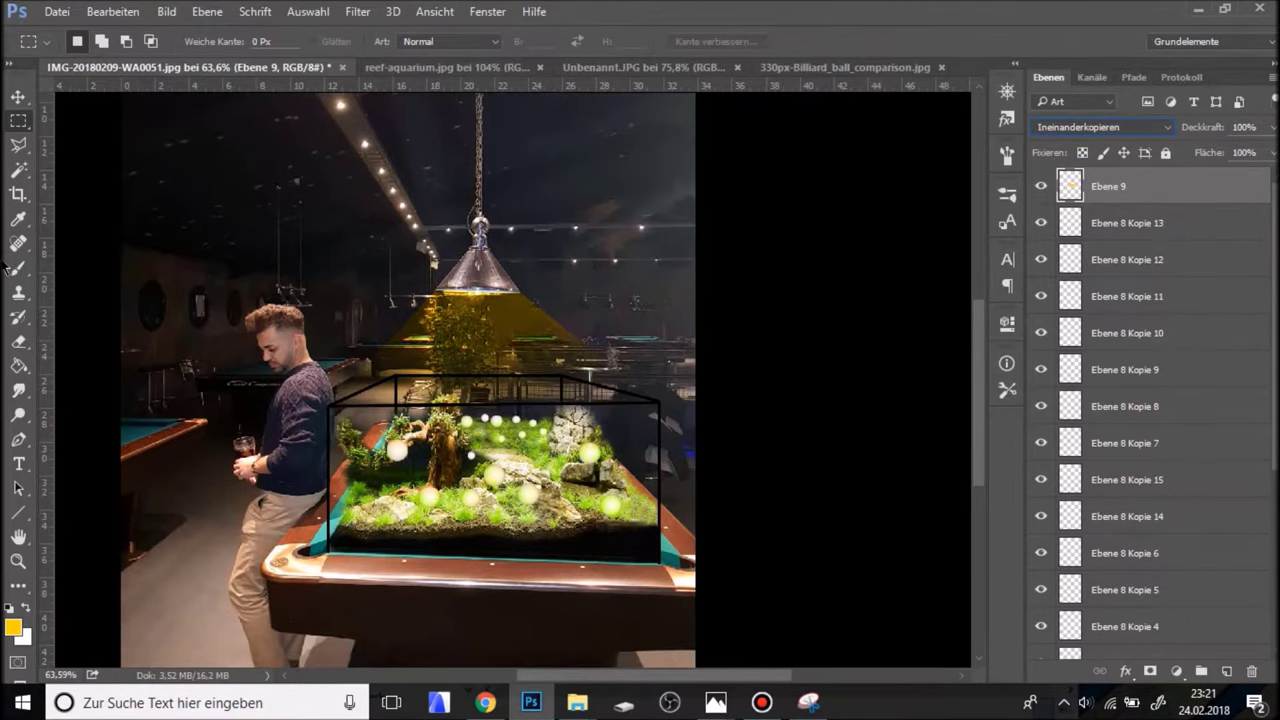
click(17, 268)
Erase part of the yellow haze left of the plant with a soft 153 px eraser.
scroll(430, 318, up, 2)
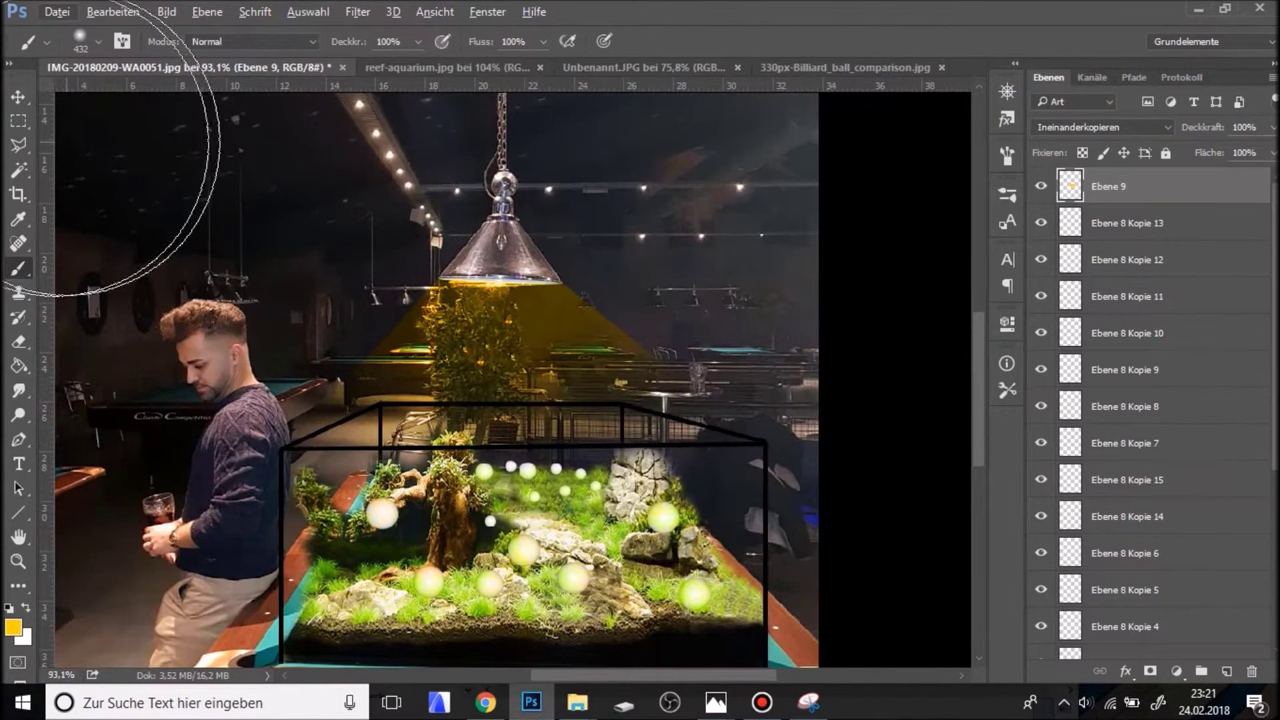
click(17, 340)
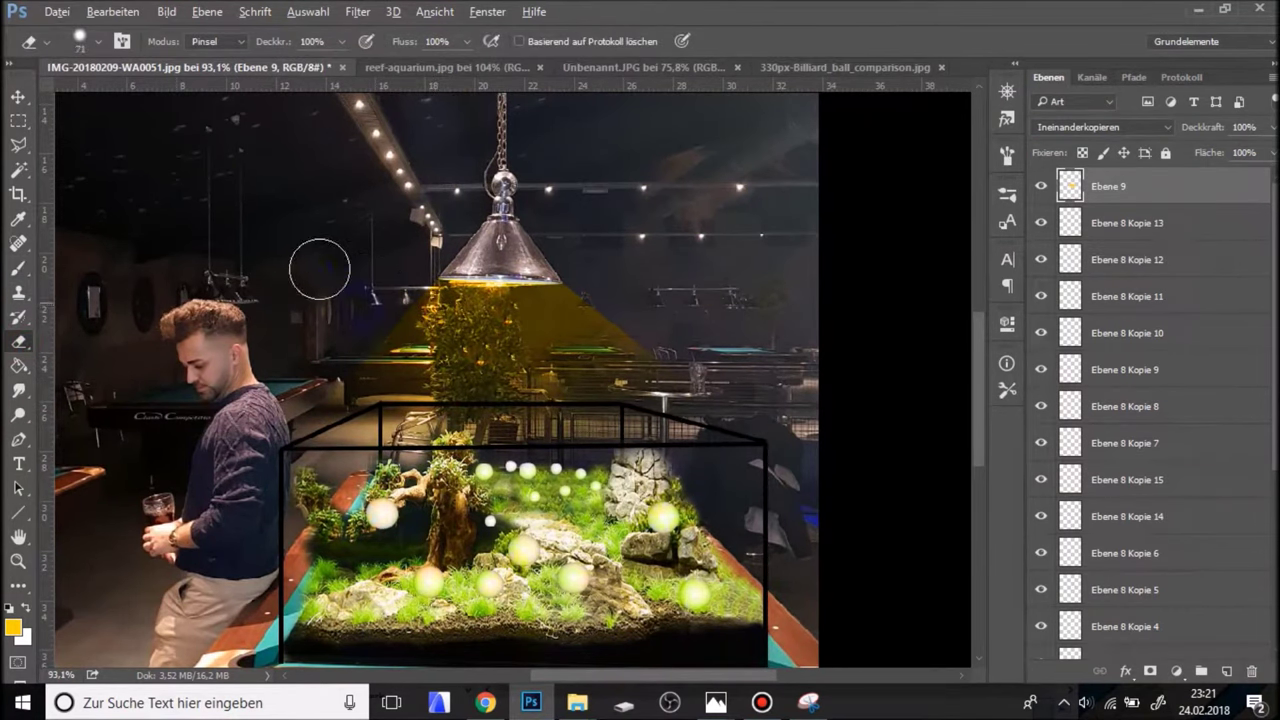
right_click(319, 269)
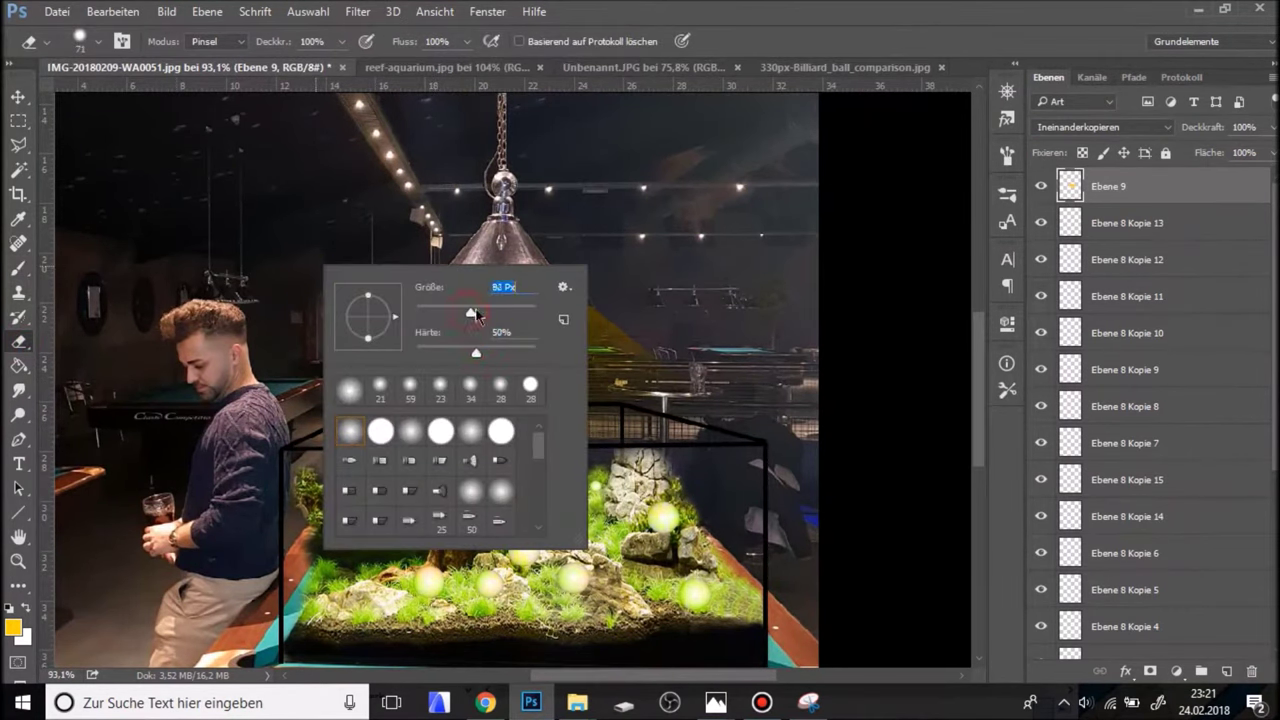
click(260, 197)
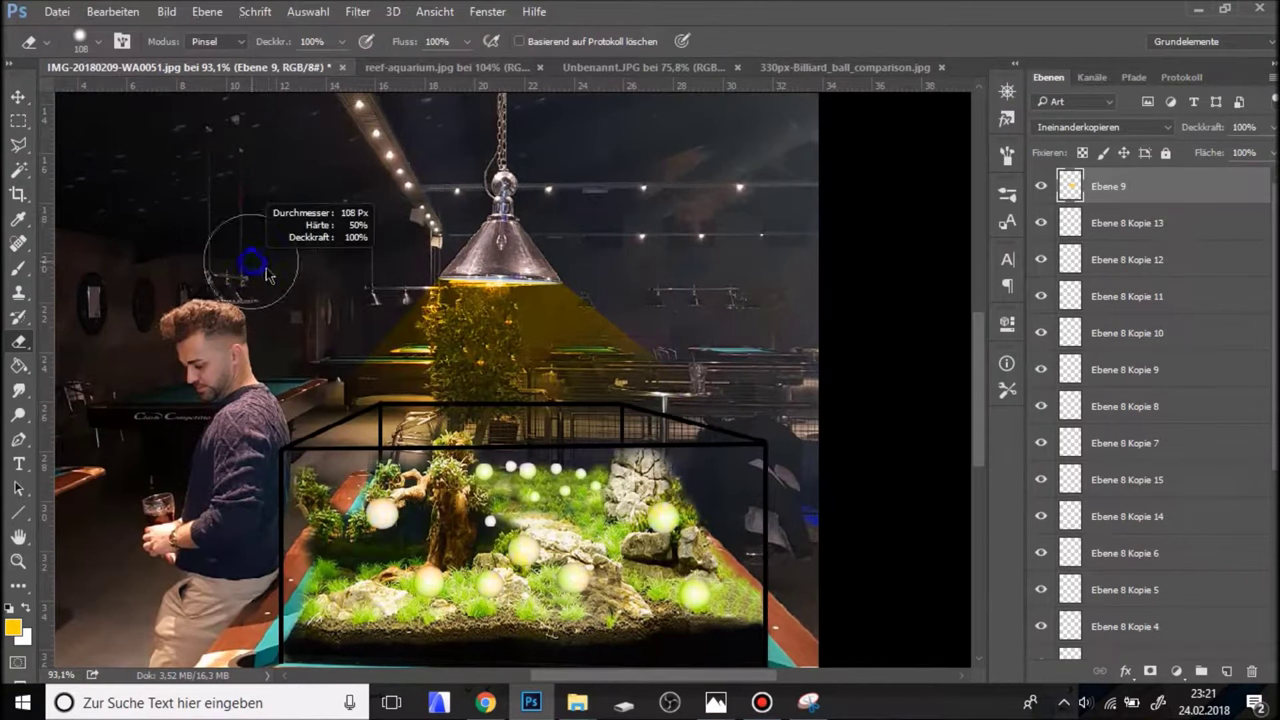
drag(343, 280, 396, 232)
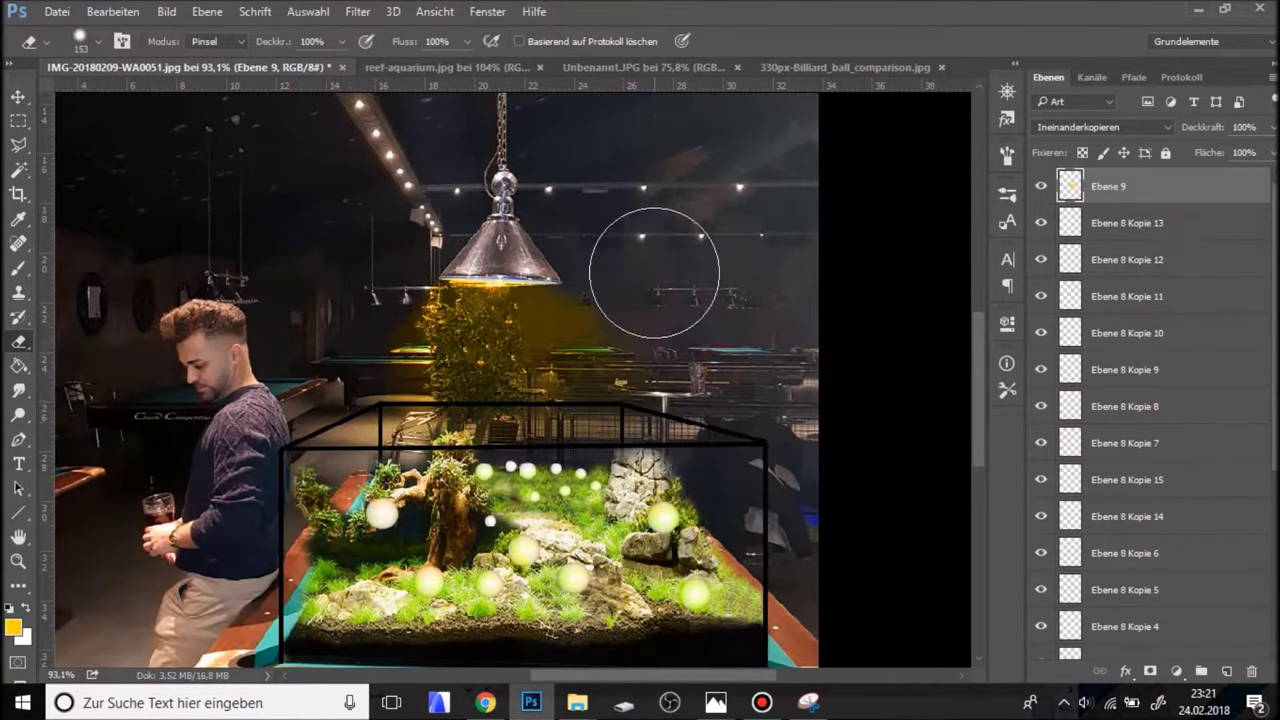
mouse_move(660, 285)
mouse_down()
mouse_move(371, 286)
mouse_move(300, 343)
mouse_up()
click(766, 412)
scroll(413, 340, down, 1)
scroll(418, 345, down, 4)
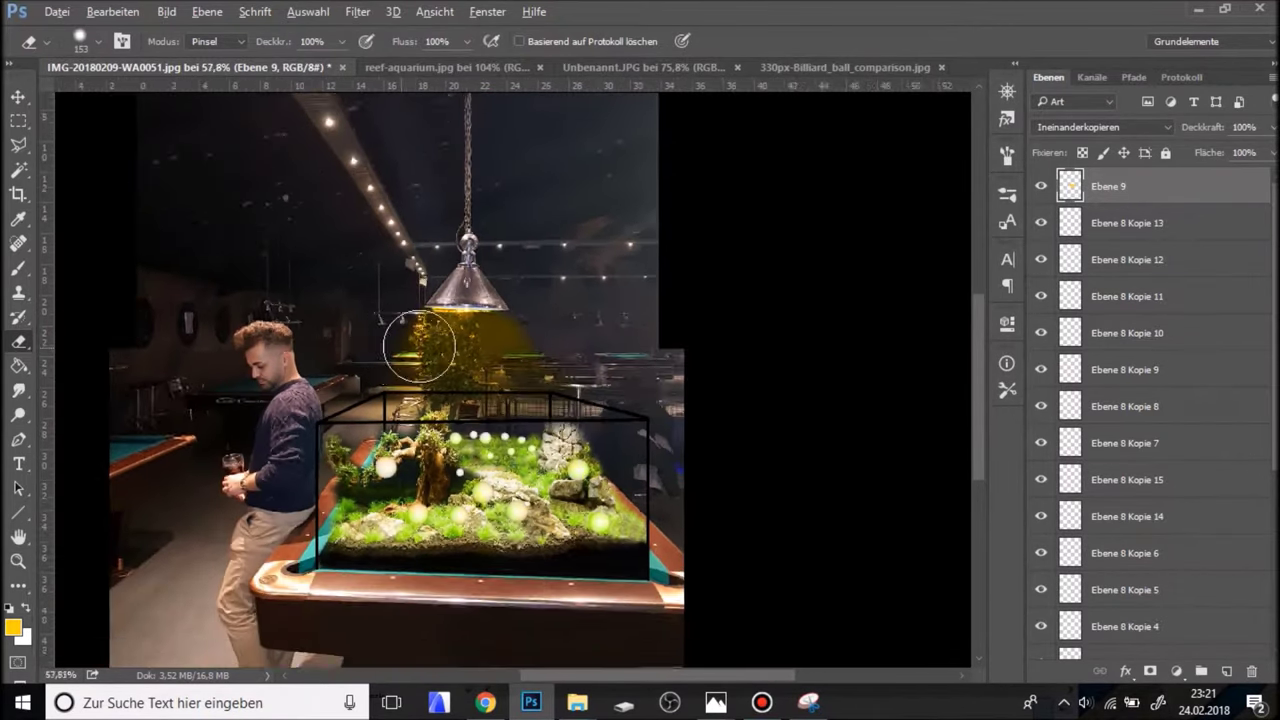
scroll(419, 345, down, 2)
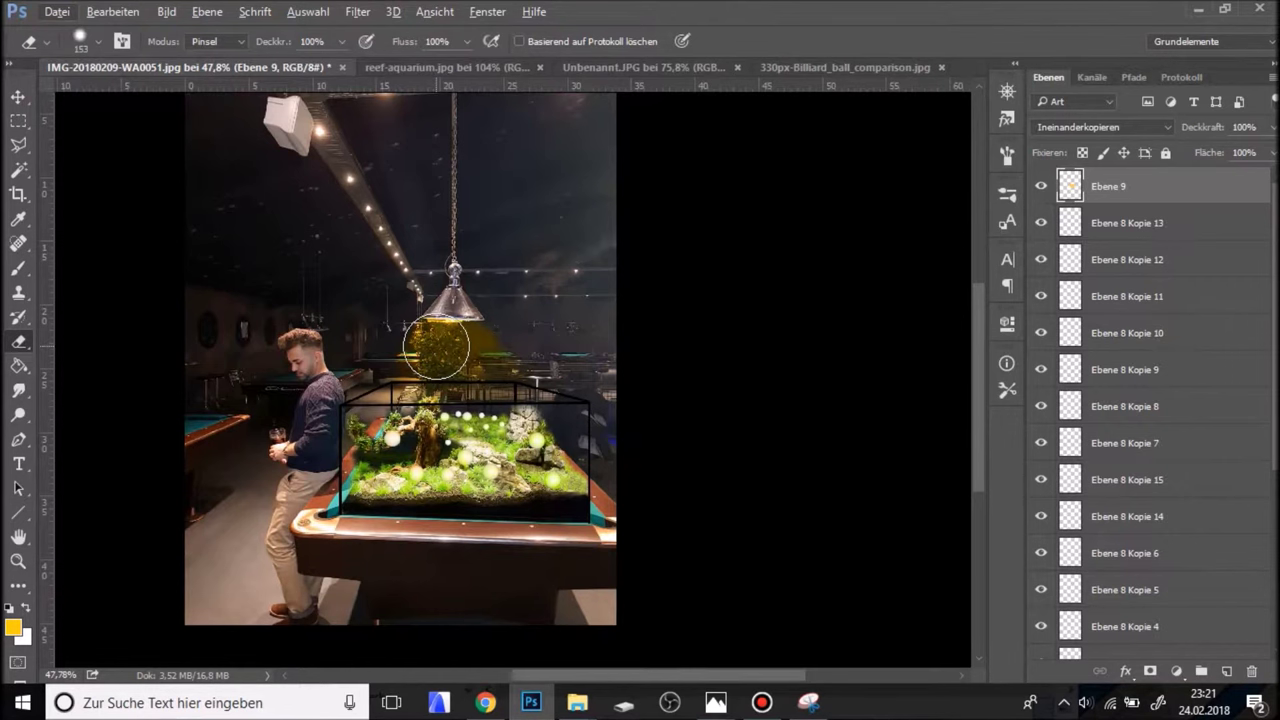
scroll(645, 306, down, 2)
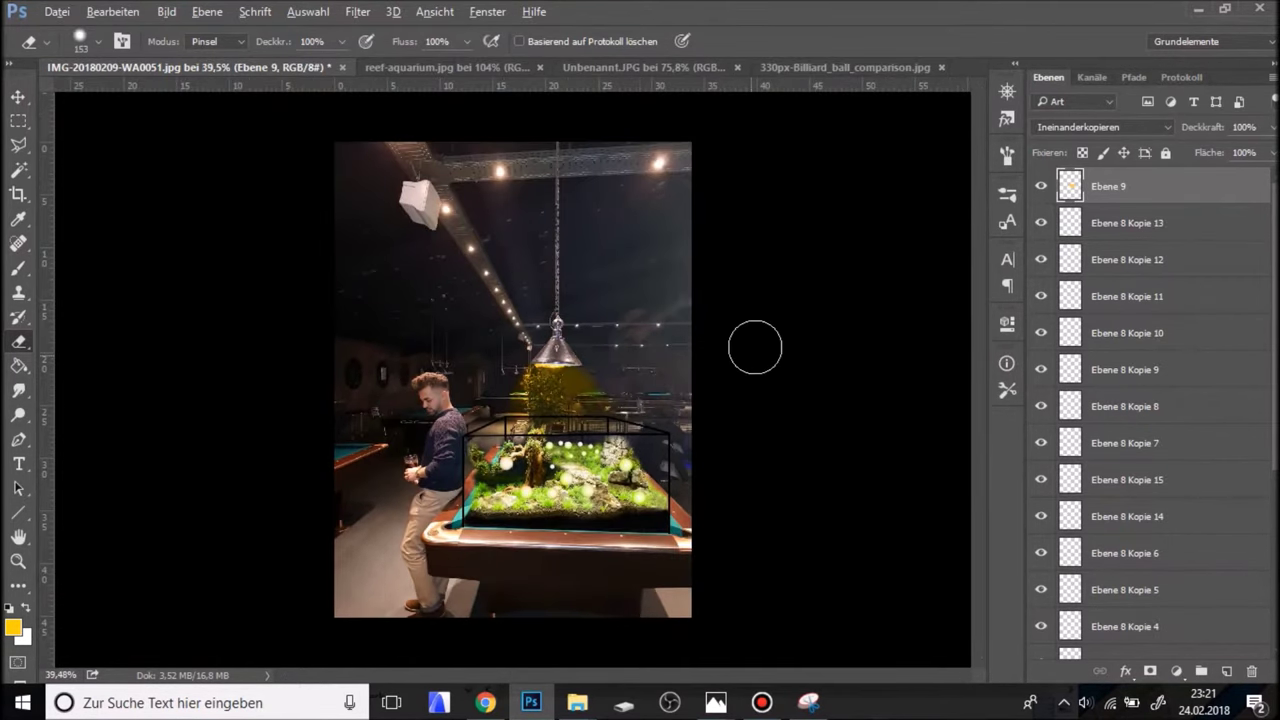
scroll(750, 348, up, 1)
scroll(864, 358, up, 1)
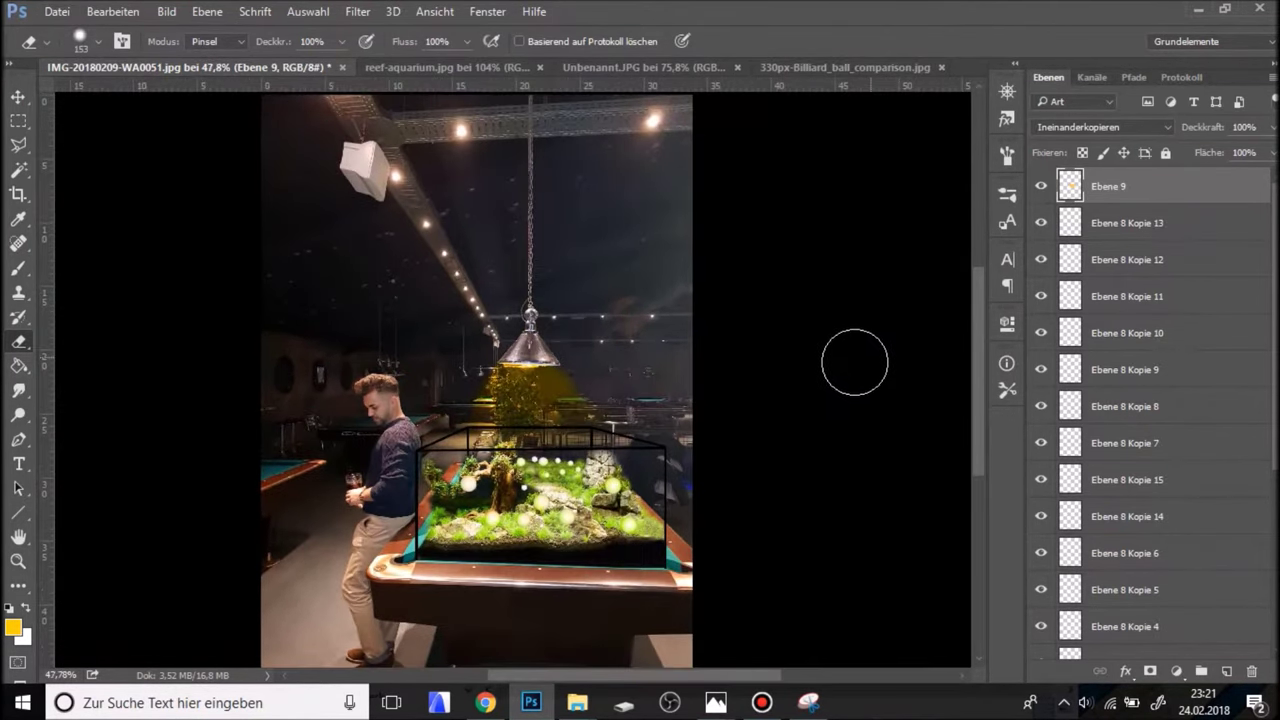
scroll(680, 365, down, 1)
Add new layer Ebene 10 and reset the paint colour to black.
click(1228, 671)
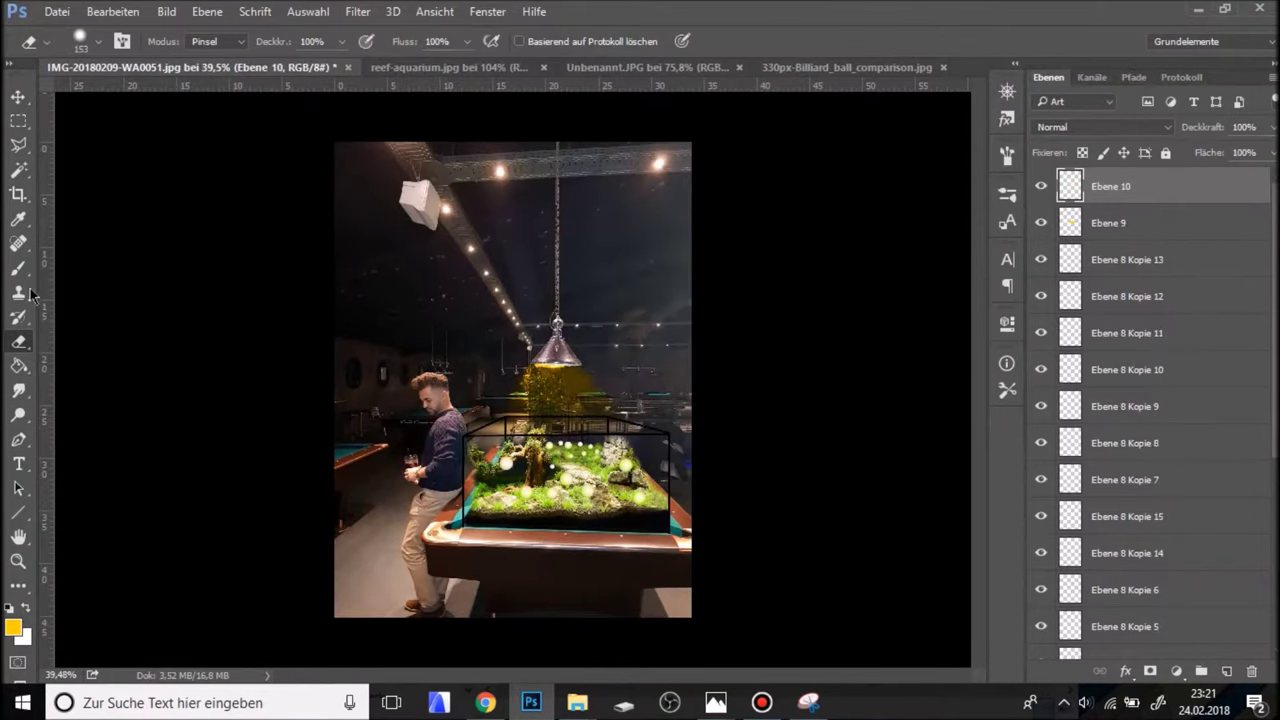
click(13, 627)
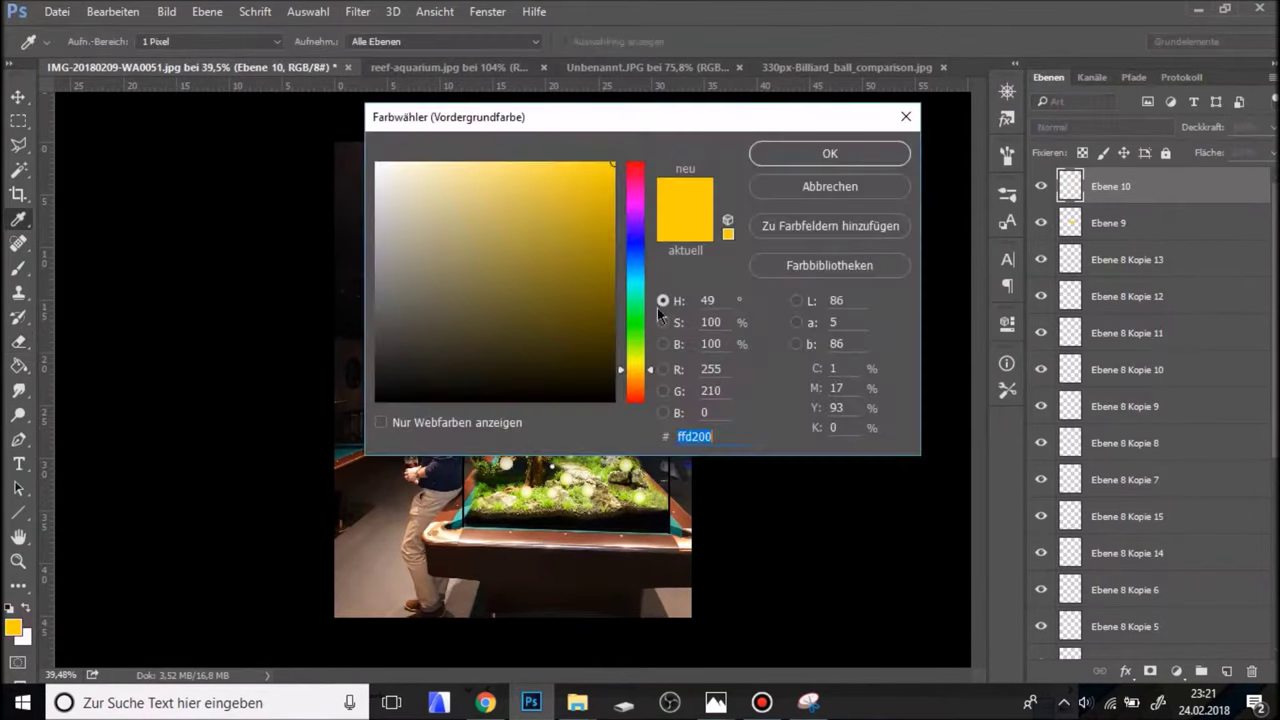
click(808, 189)
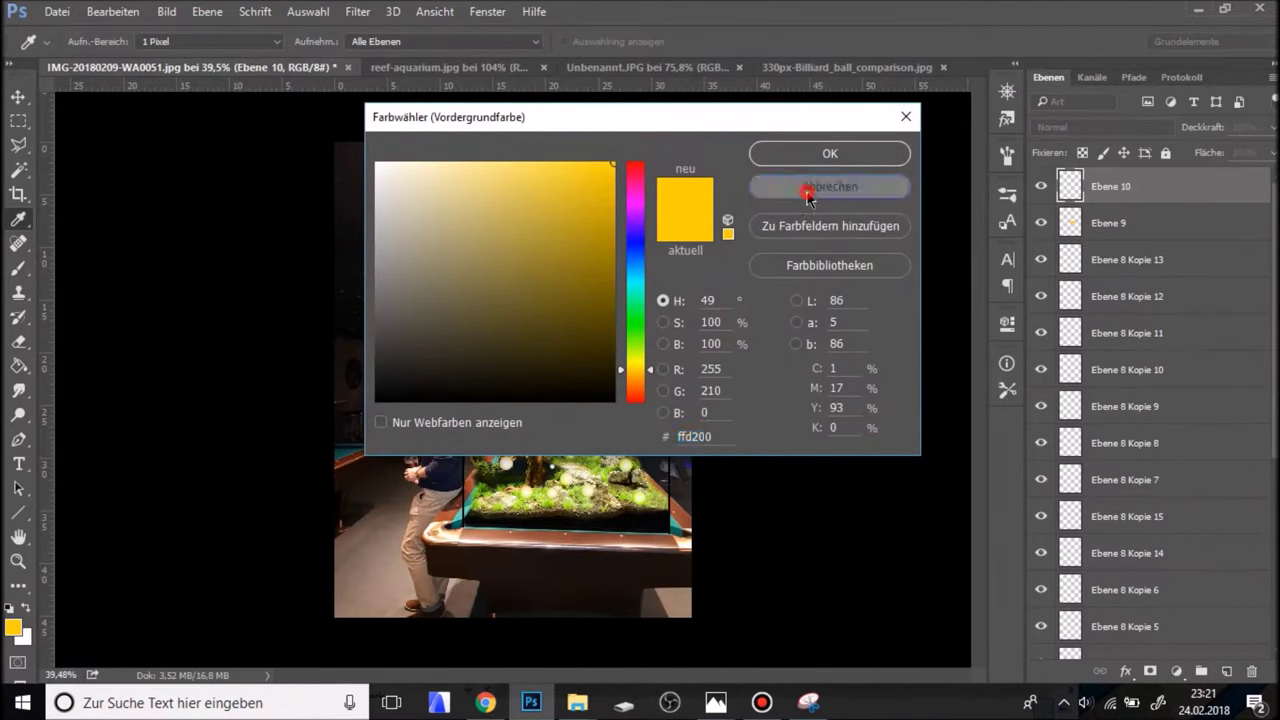
key(ctrl+minus)
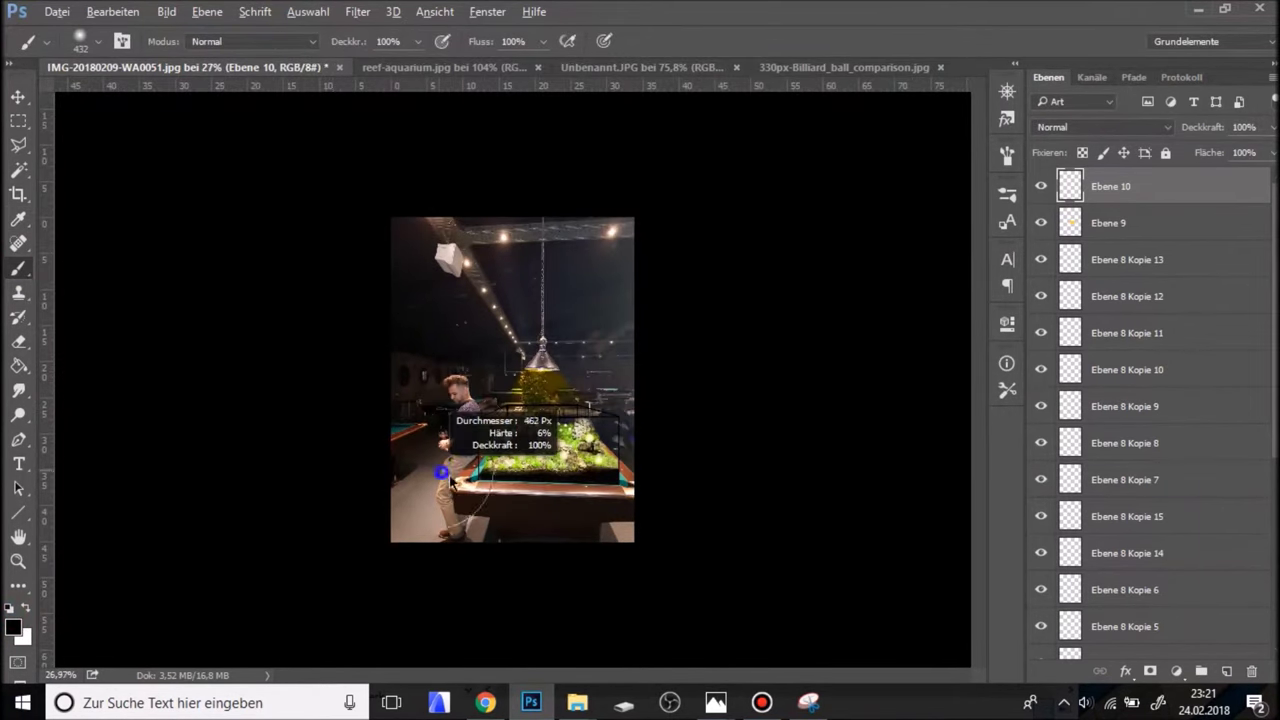
Paint soft black over the upper area and bottom edge with a 1151 px brush.
drag(634, 217, 475, 213)
click(323, 266)
drag(634, 289, 386, 266)
mouse_move(560, 612)
mouse_down()
mouse_move(307, 549)
mouse_move(350, 280)
mouse_up()
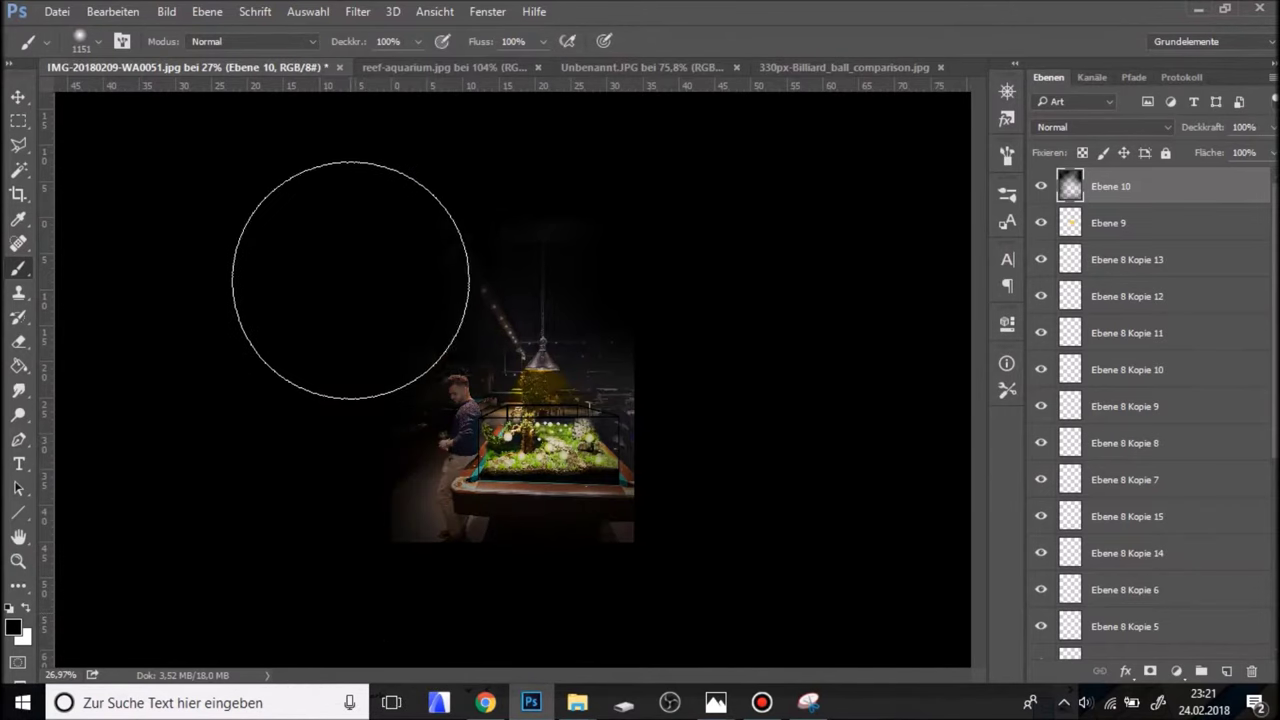
click(1136, 127)
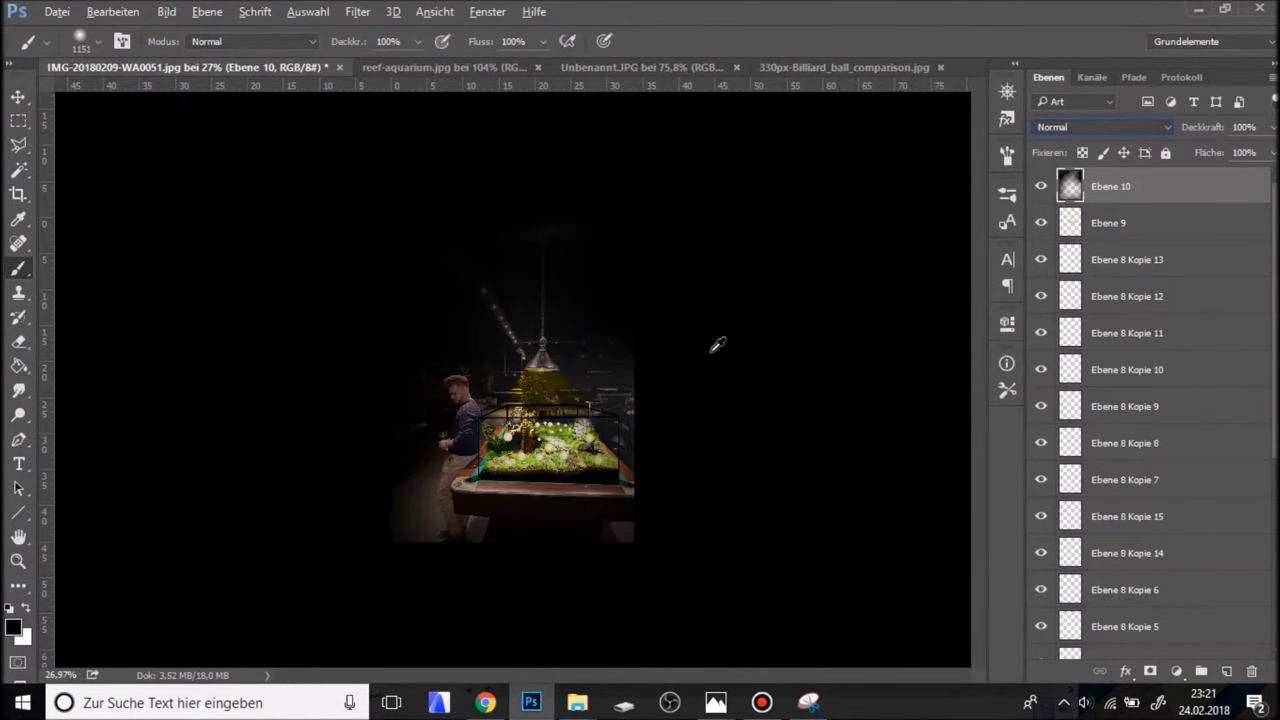
click(18, 97)
click(77, 166)
key(ctrl+plus)
key(ctrl+plus)
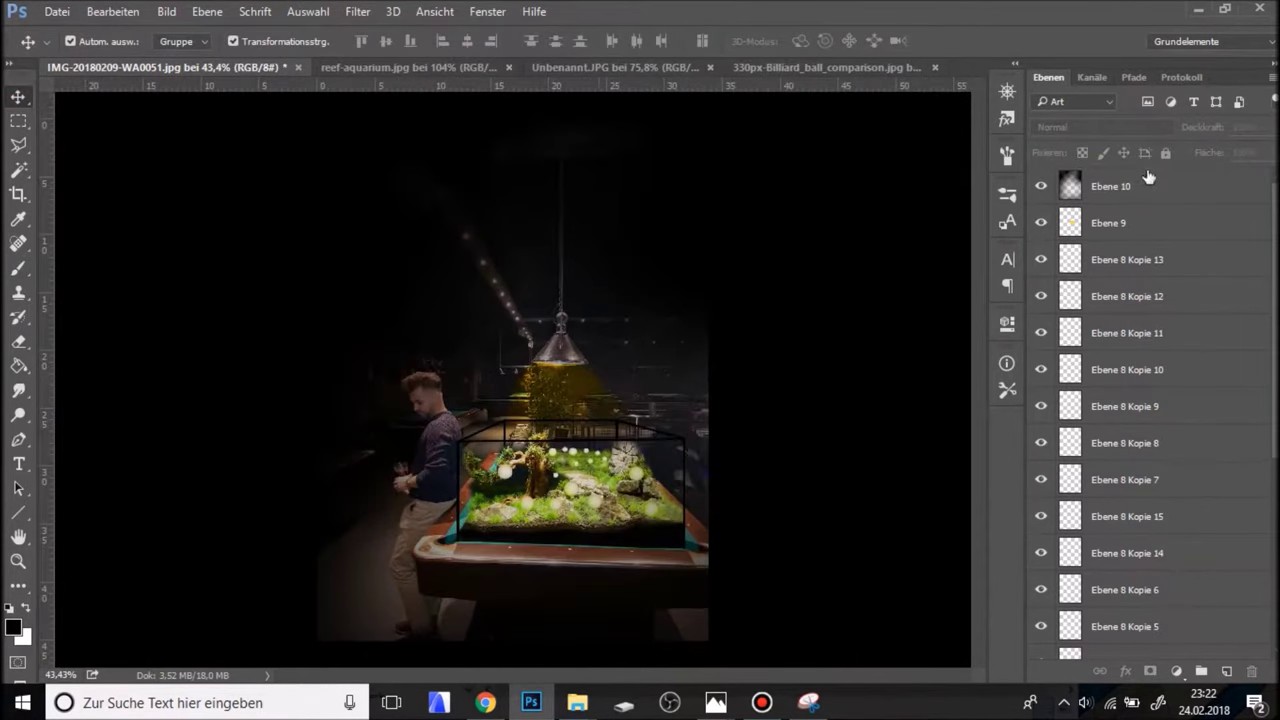
click(1150, 185)
key(shift+plus)
key(shift+plus)
key(shift+plus)
key(shift+plus)
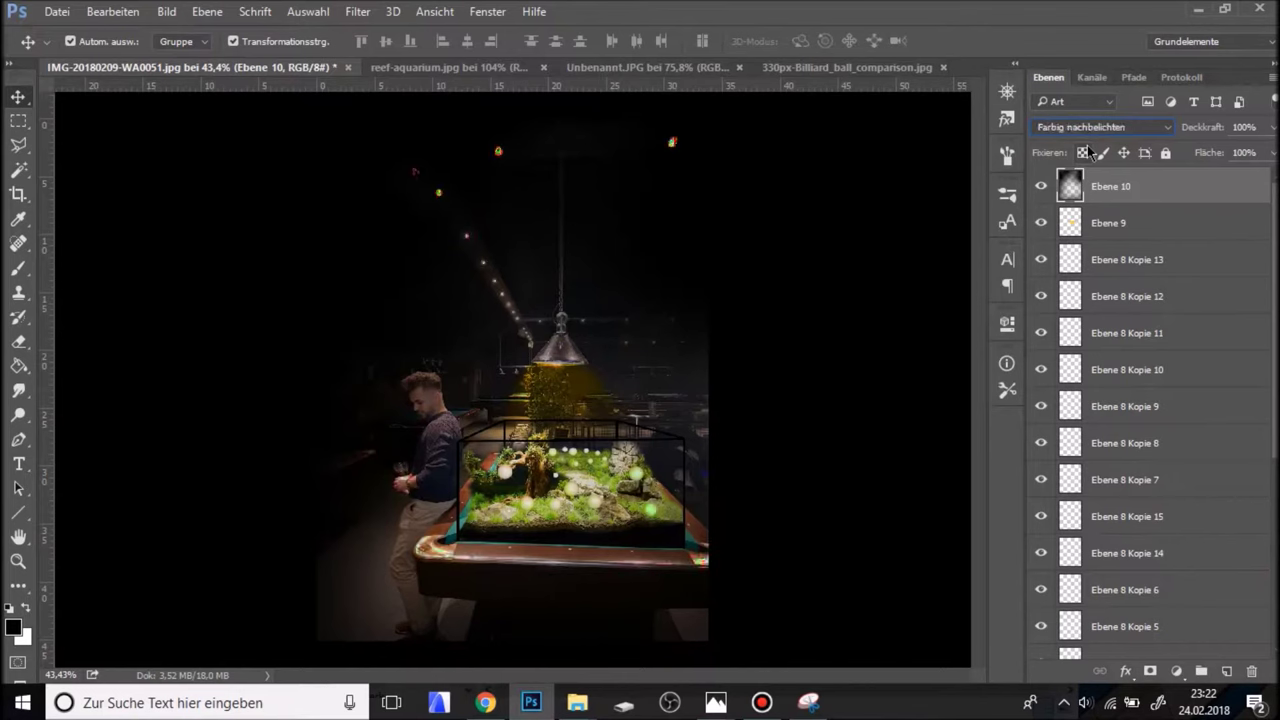
key(shift+plus)
key(shift+plus)
key(shift+plus)
key(shift+plus)
key(shift+plus)
key(shift+plus)
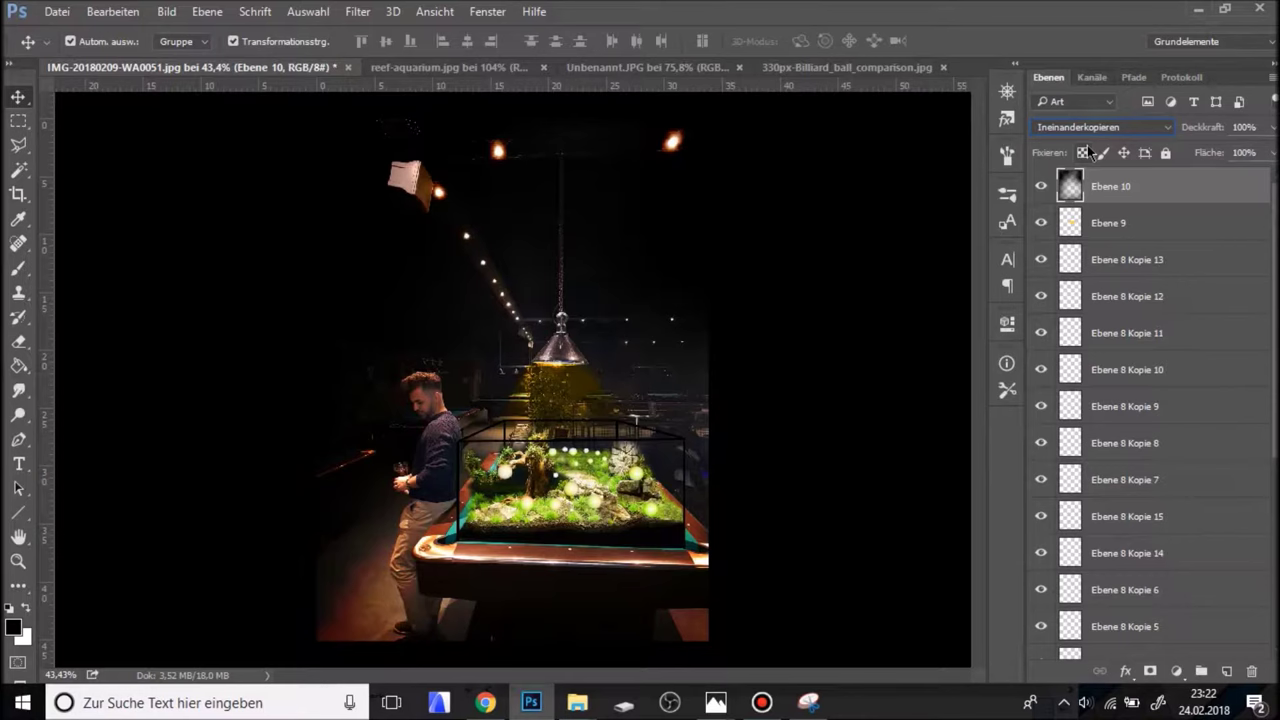
key(shift+plus)
key(shift+plus)
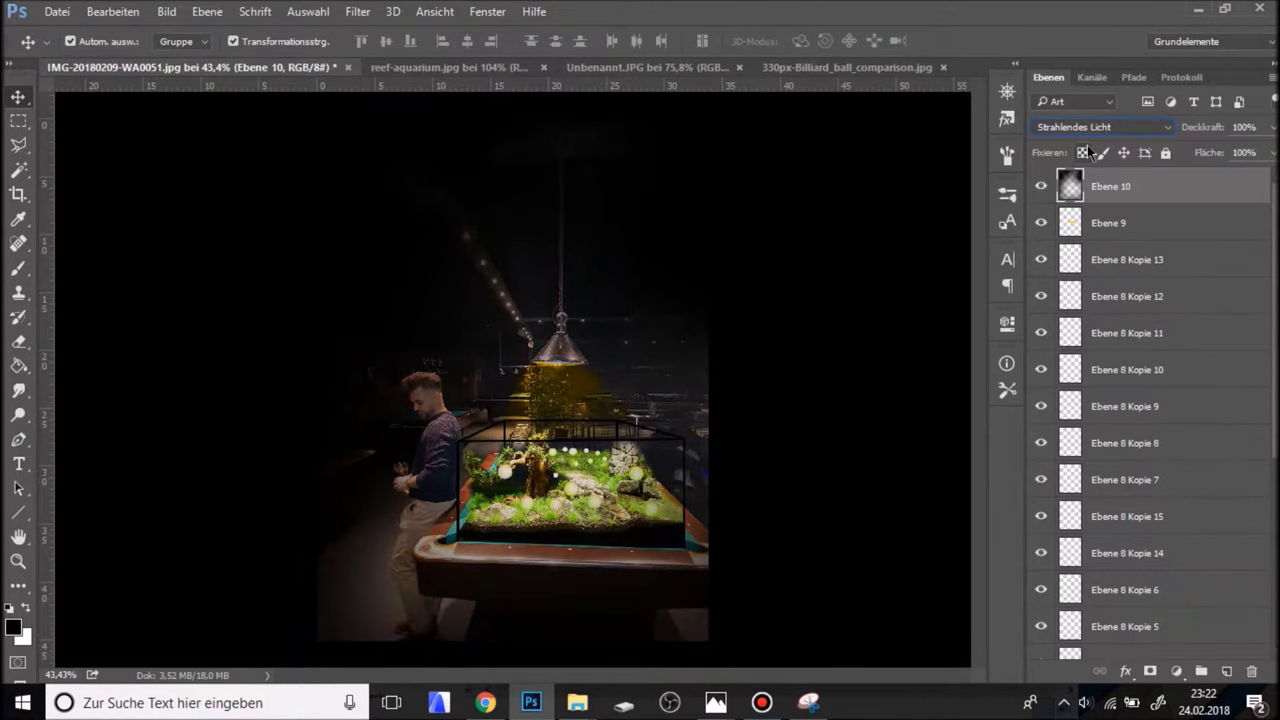
key(shift+plus)
key(shift+plus)
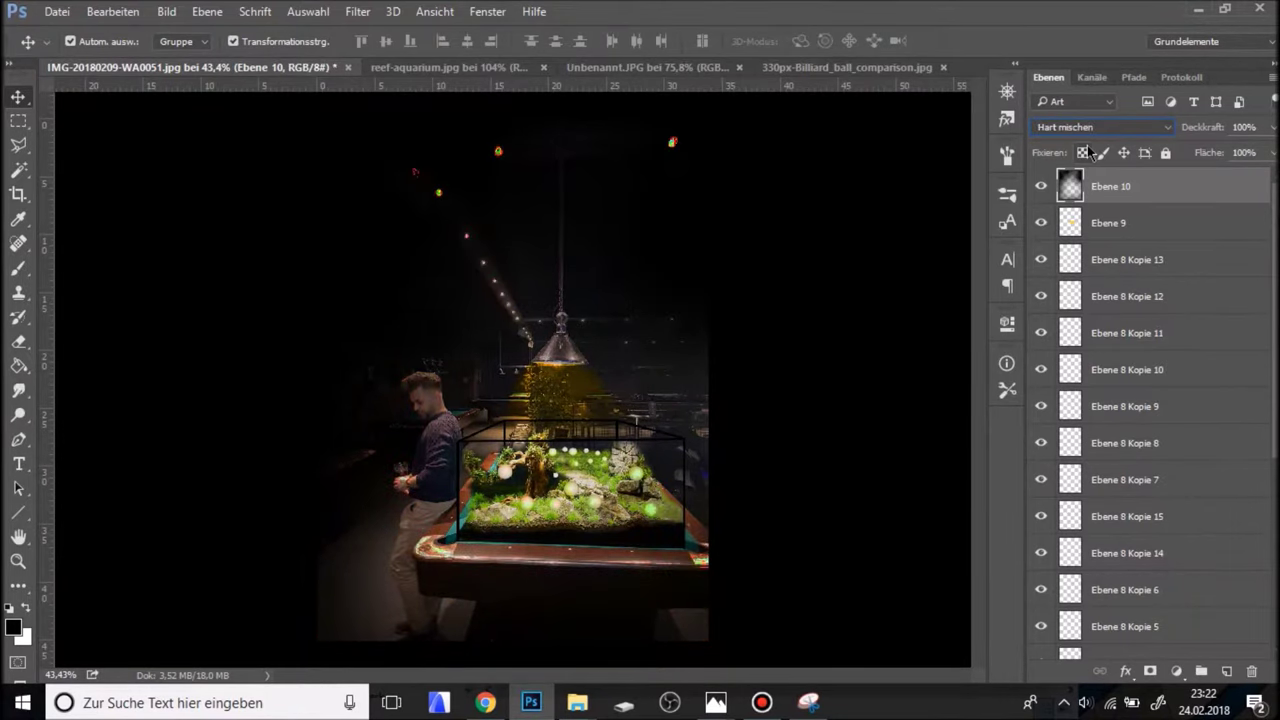
key(shift+plus)
key(shift+plus)
key(shift+plus)
key(shift+plus)
key(shift+plus)
key(shift+plus)
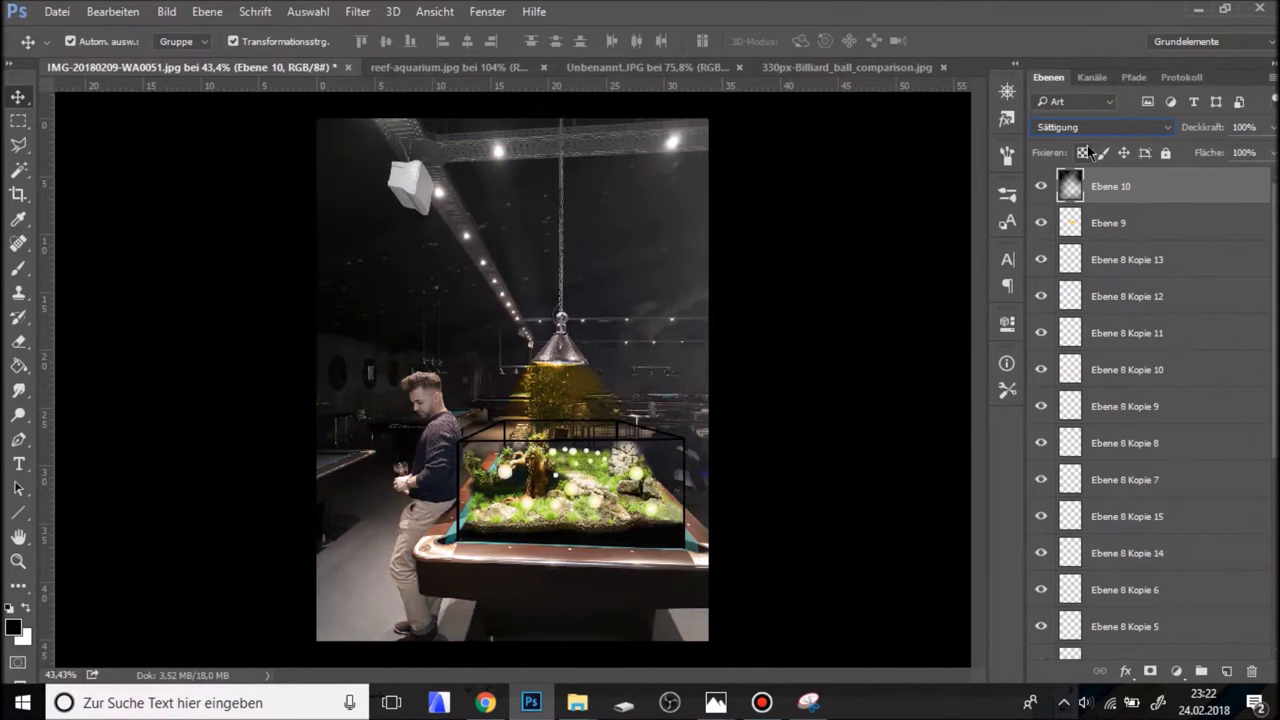
key(shift+minus)
key(shift+plus)
key(shift+plus)
key(shift+plus)
key(shift+plus)
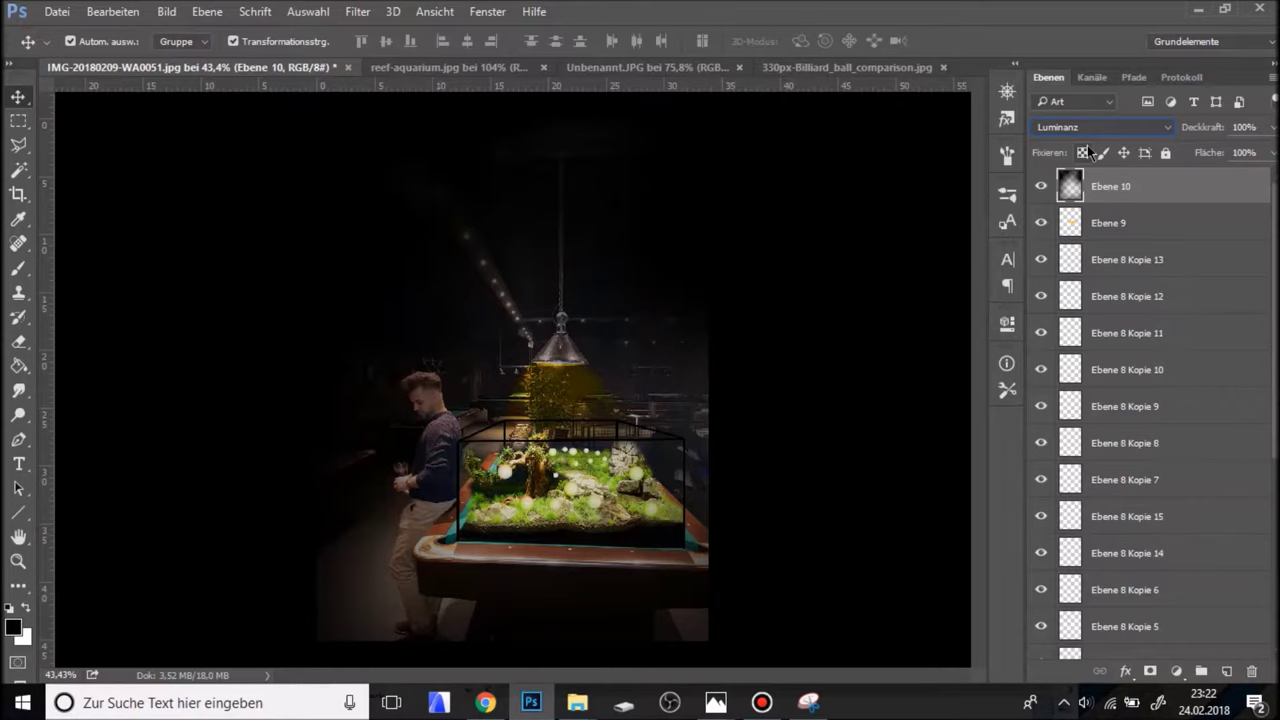
key(shift+minus)
key(shift+minus)
key(shift+minus)
key(shift+minus)
key(shift+minus)
key(shift+minus)
key(shift+minus)
key(shift+minus)
key(shift+minus)
key(shift+minus)
key(shift+minus)
key(shift+minus)
key(shift+minus)
key(shift+minus)
key(shift+minus)
key(shift+minus)
key(shift+minus)
key(shift+minus)
key(shift+minus)
key(shift+minus)
key(shift+minus)
key(shift+minus)
key(shift+minus)
key(shift+minus)
key(shift+minus)
Erase Ebene 10's darkening over the aquarium with a lower-hardness 618 px eraser.
click(18, 341)
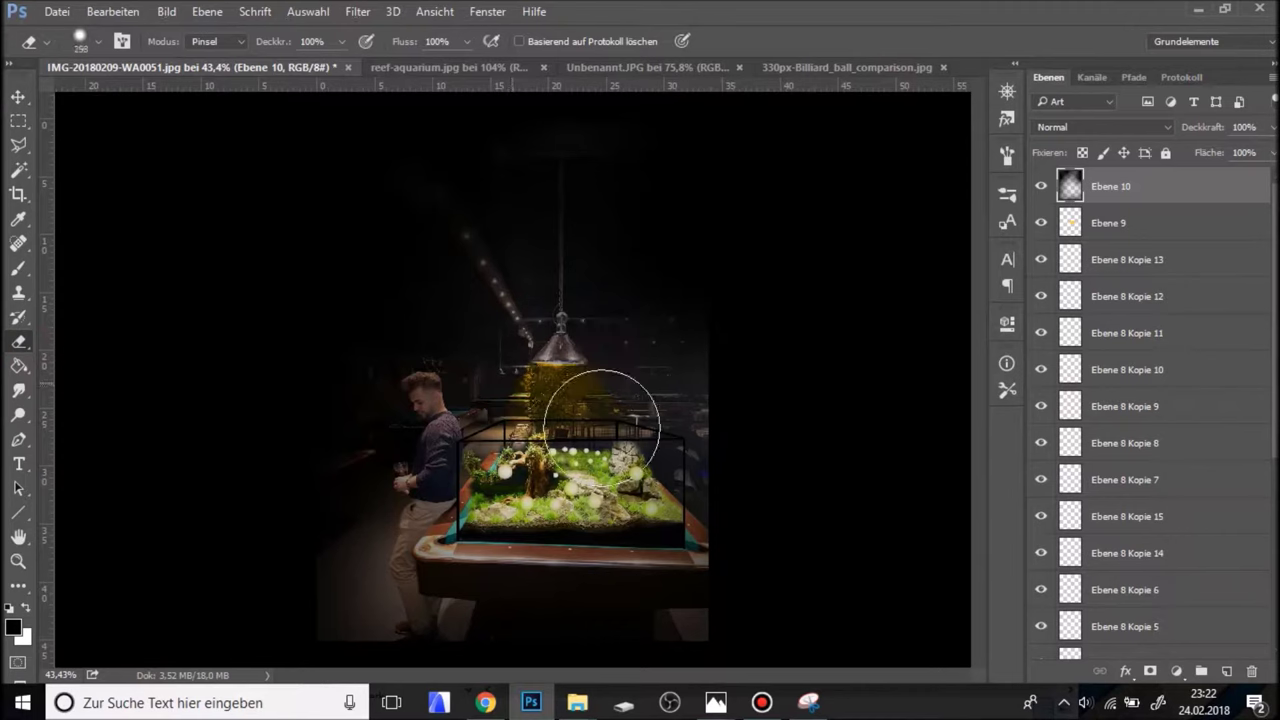
right_click(630, 437)
drag(724, 481, 712, 482)
click(558, 437)
mouse_move(558, 437)
mouse_down()
mouse_move(563, 470)
mouse_move(503, 430)
mouse_move(600, 470)
mouse_move(486, 457)
mouse_up()
scroll(560, 480, up, 1)
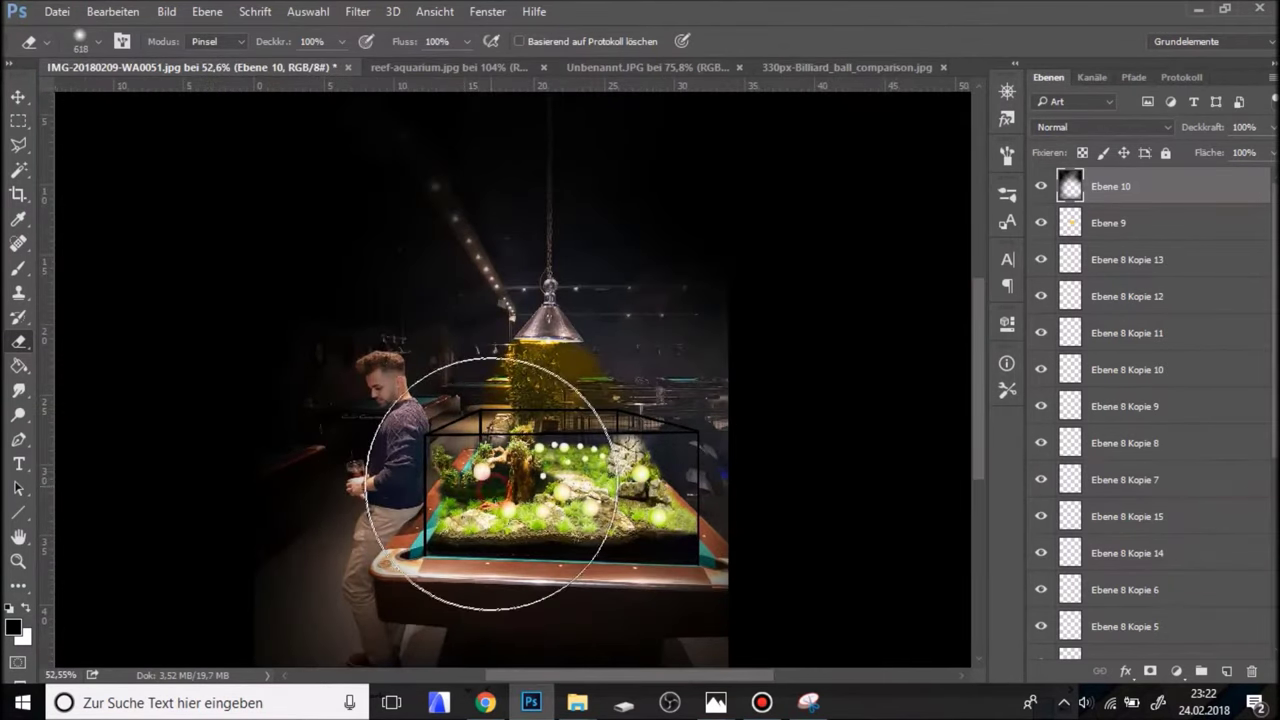
click(18, 124)
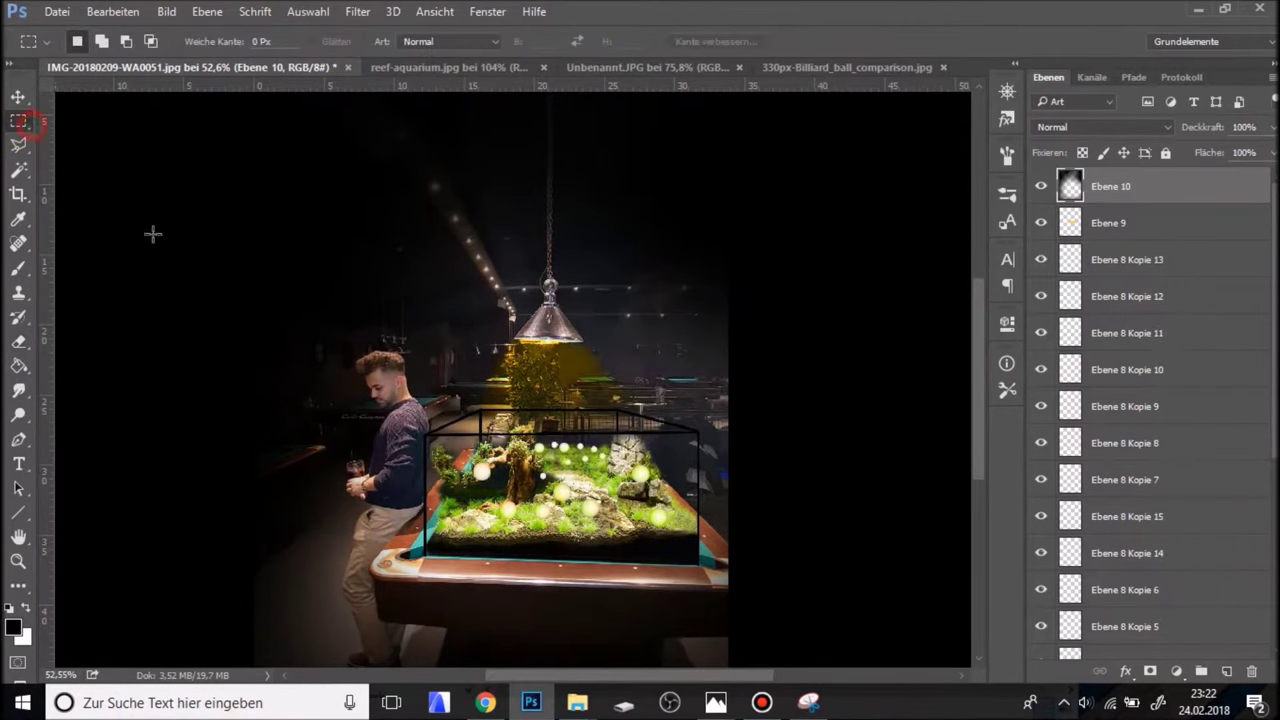
scroll(650, 420, up, 2)
drag(629, 548, 620, 497)
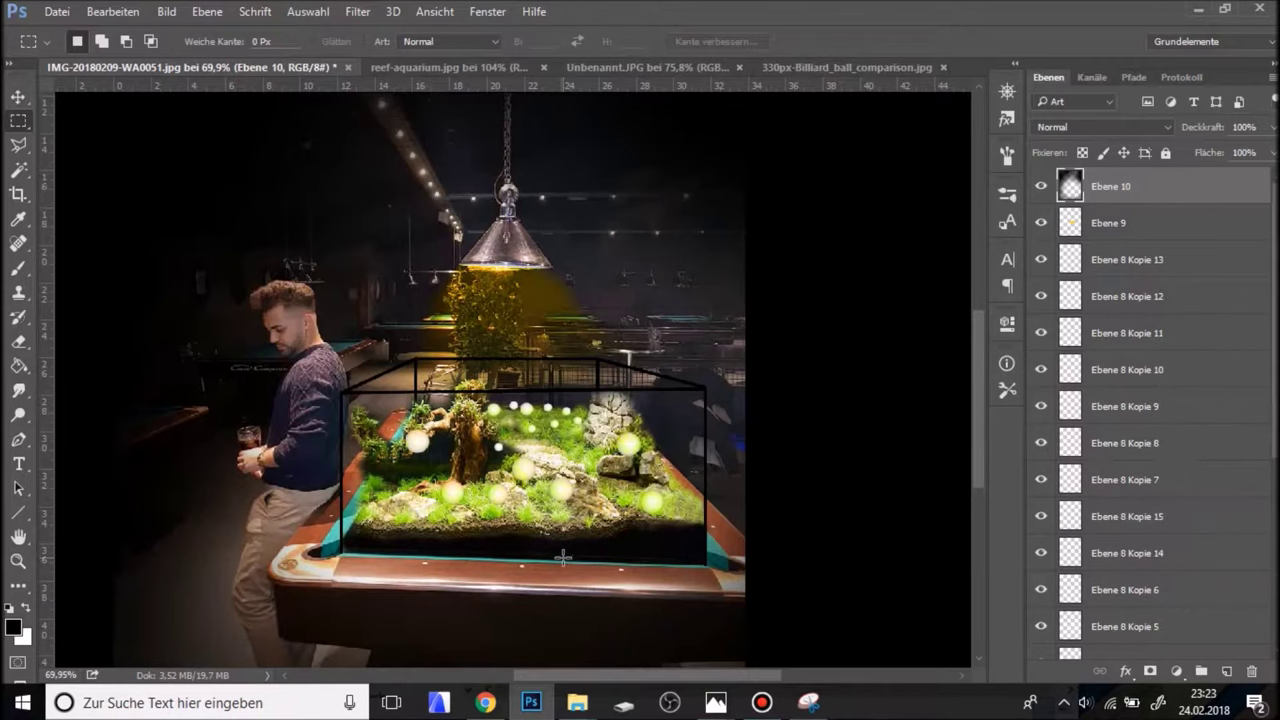
scroll(421, 446, down, 1)
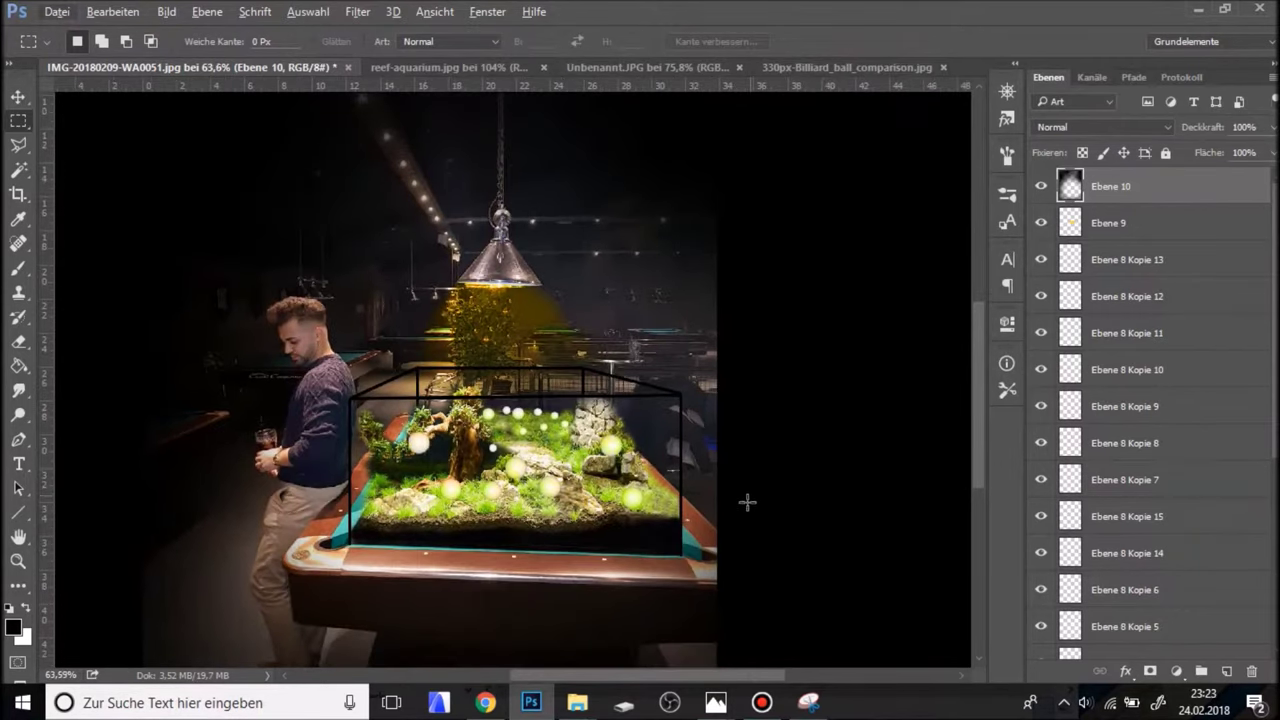
click(18, 96)
scroll(1204, 463, down, 5)
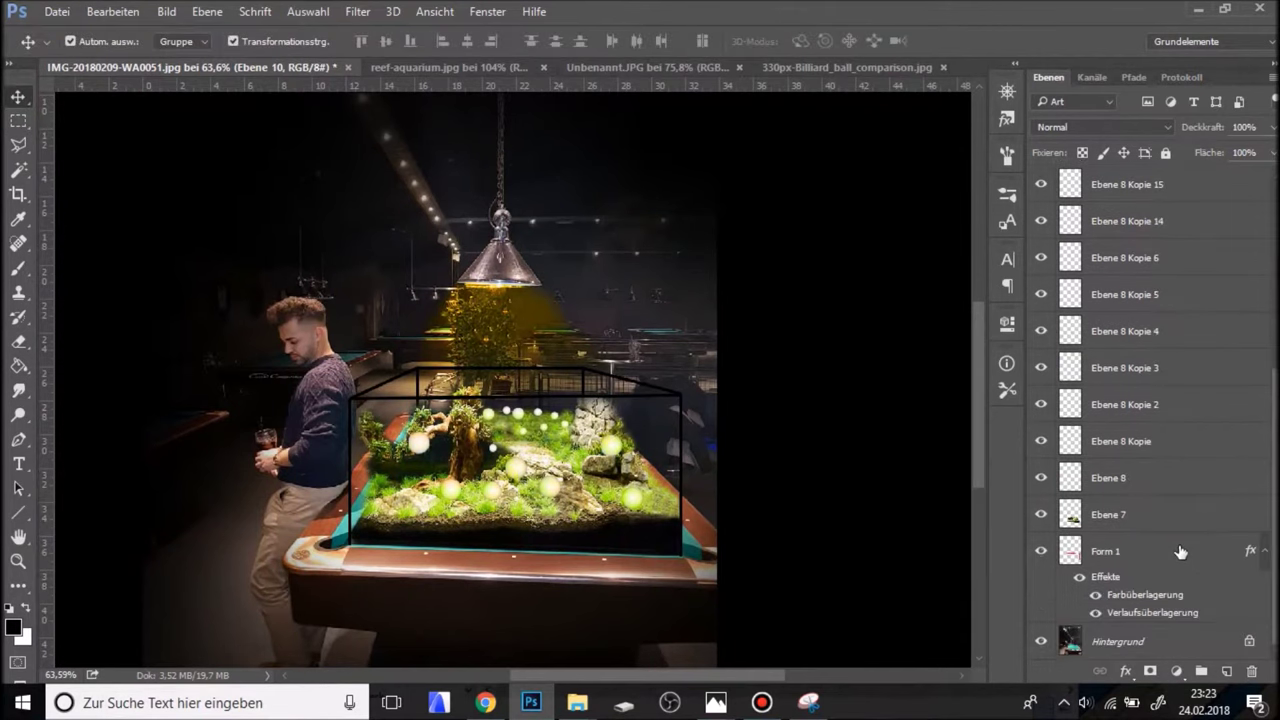
Select the Form 1 layer, show the guides, and zoom into the tank's right corner.
click(1105, 543)
click(1041, 550)
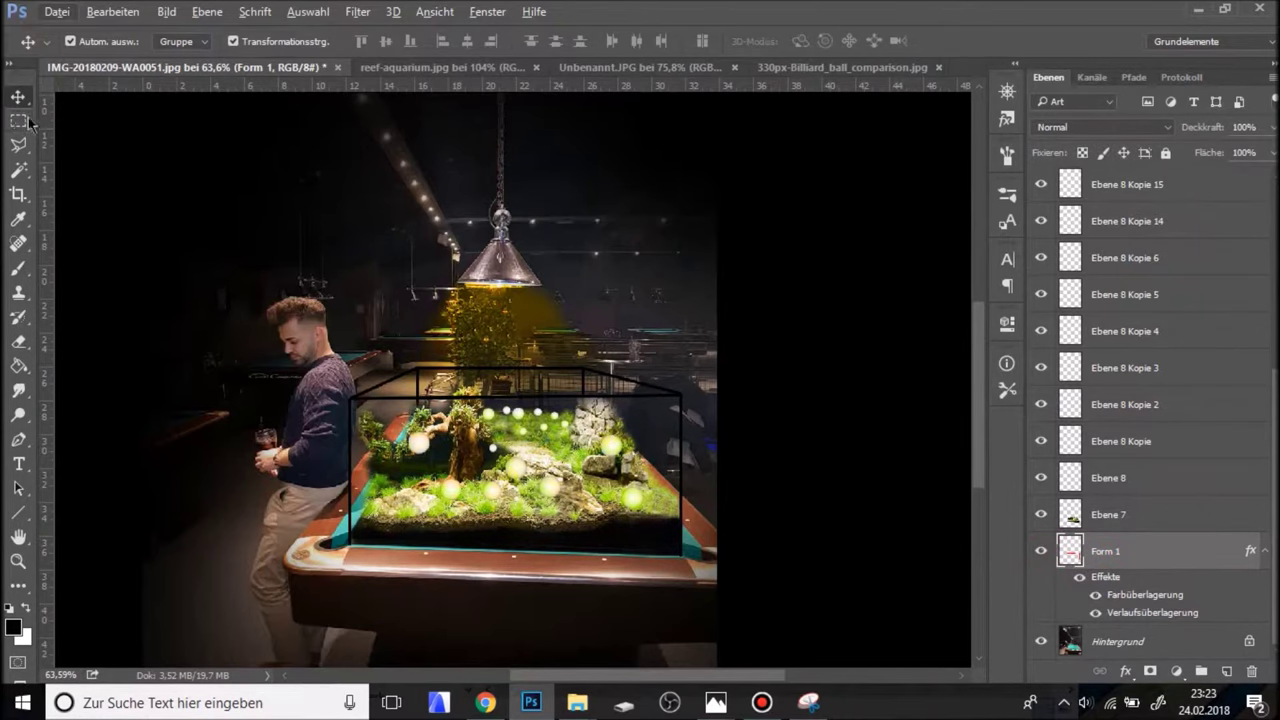
key(ctrl+h)
scroll(681, 580, up, 3)
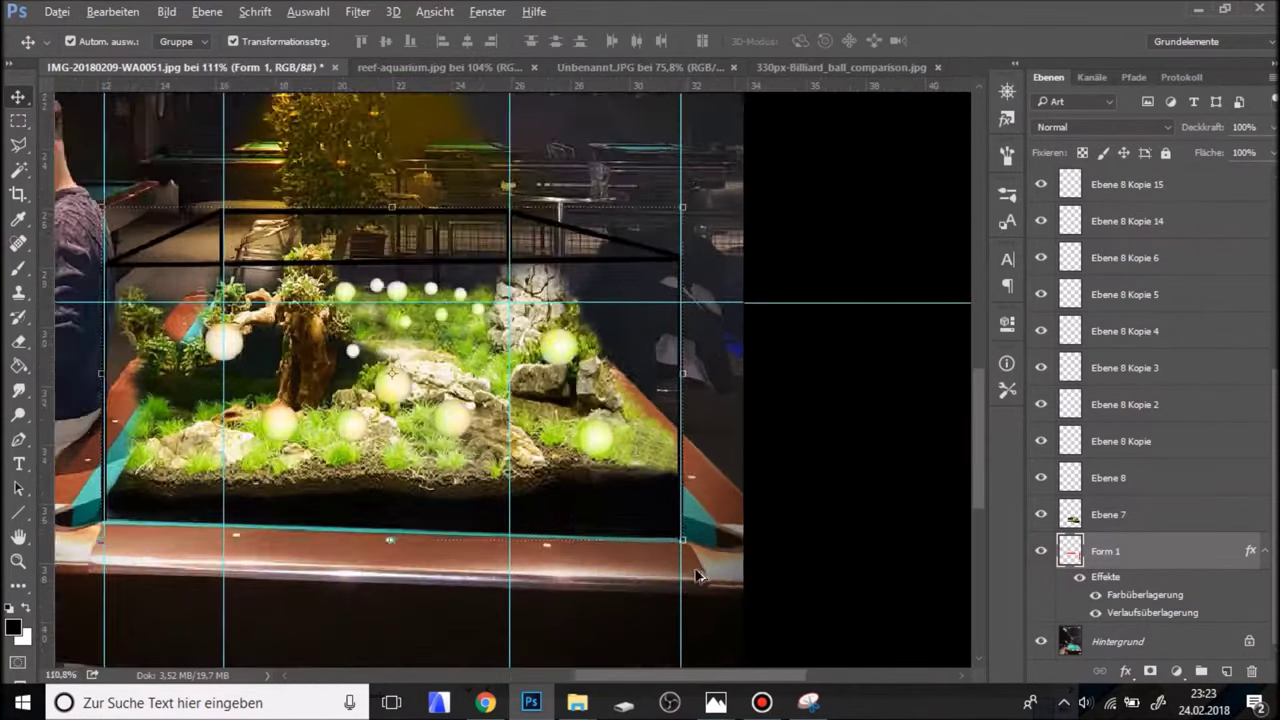
scroll(681, 575, up, 3)
scroll(684, 555, up, 3)
scroll(686, 537, up, 2)
Delete the black sliver past the table's bottom-right corner with a rectangular selection.
click(18, 120)
drag(797, 516, 650, 492)
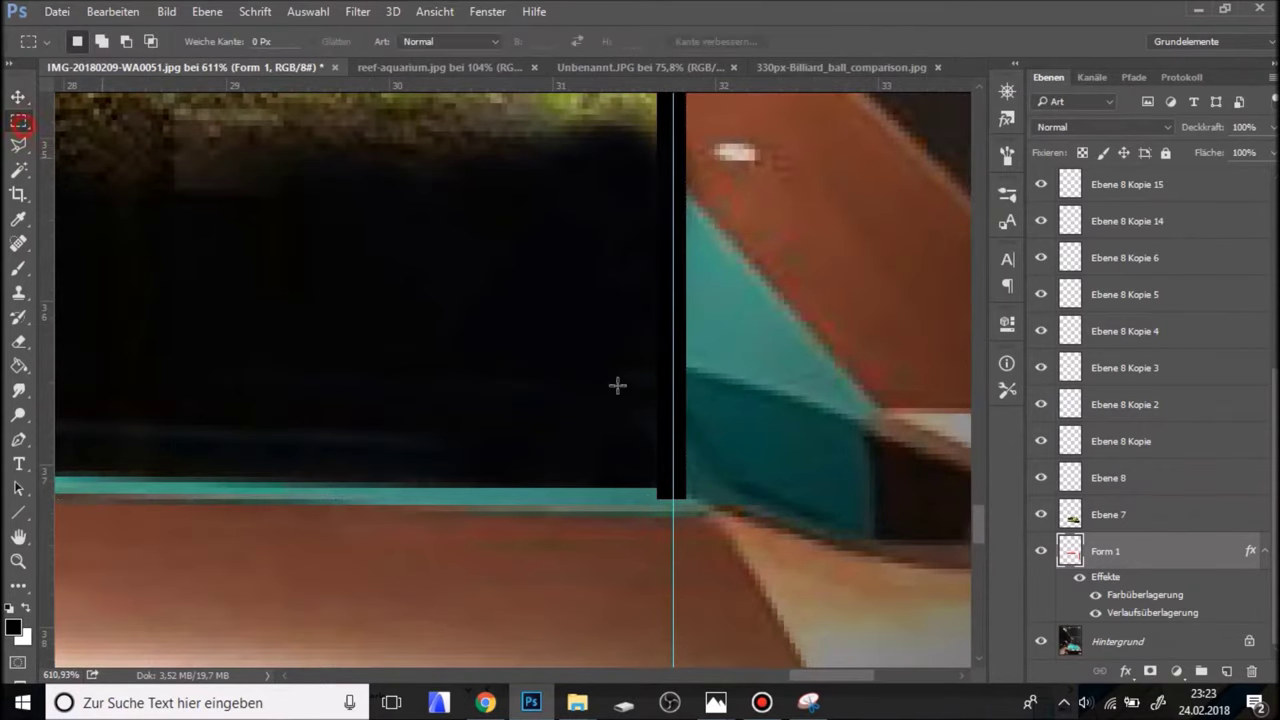
key(Delete)
click(820, 562)
scroll(789, 578, down, 3)
scroll(720, 585, down, 2)
scroll(659, 589, down, 1)
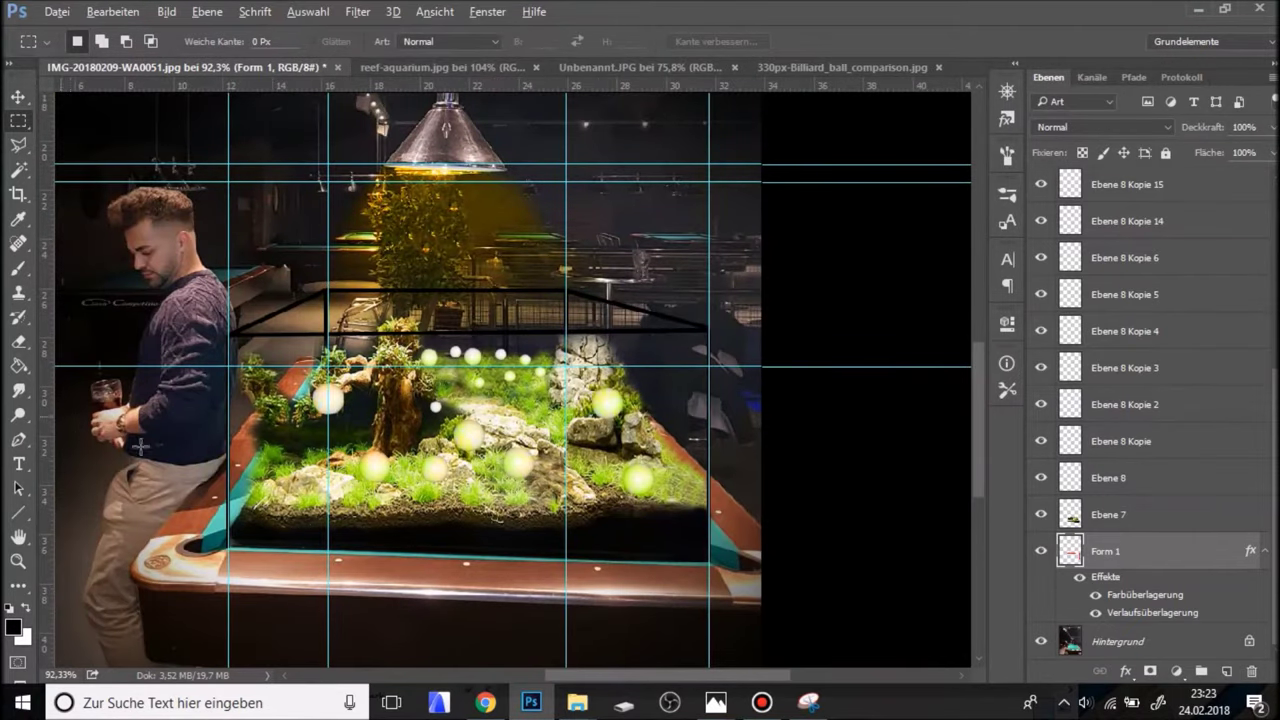
scroll(140, 447, down, 1)
Hide the guides and zoom around to review the corrected tank corner.
key(h)
key(alt+h)
click(673, 475)
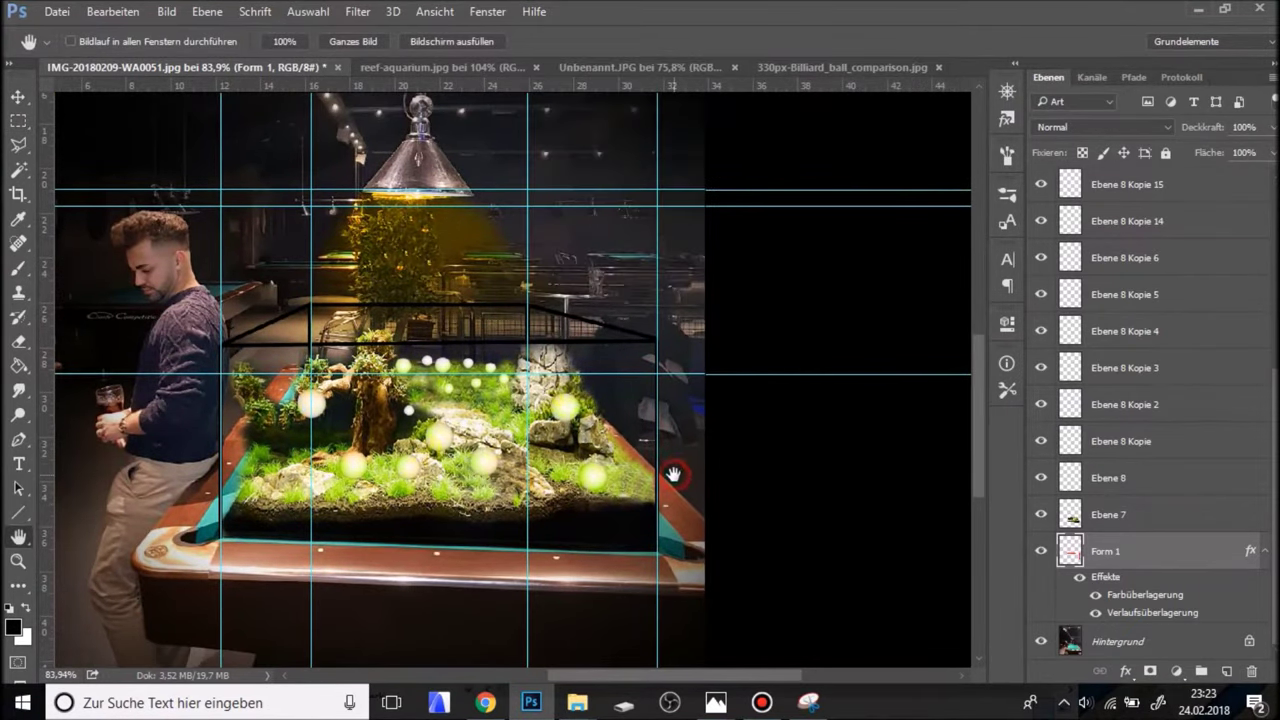
key(ctrl+h)
scroll(605, 450, down, 1)
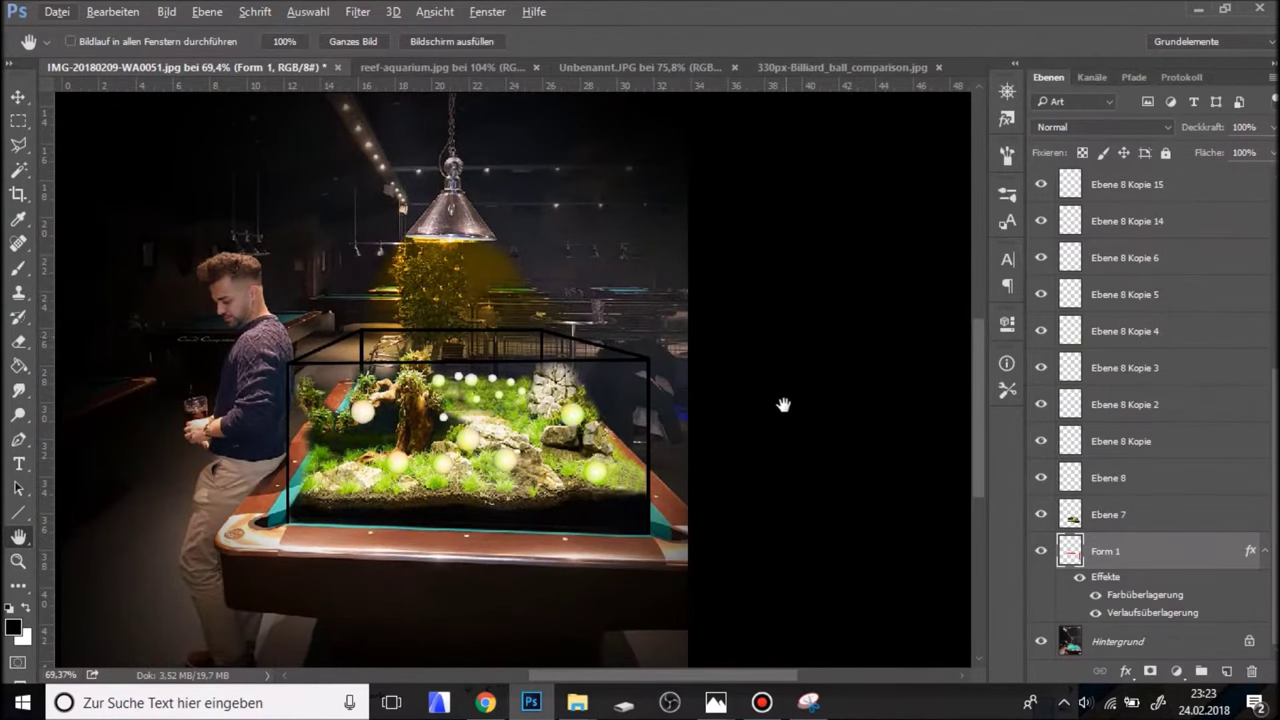
scroll(720, 487, up, 1)
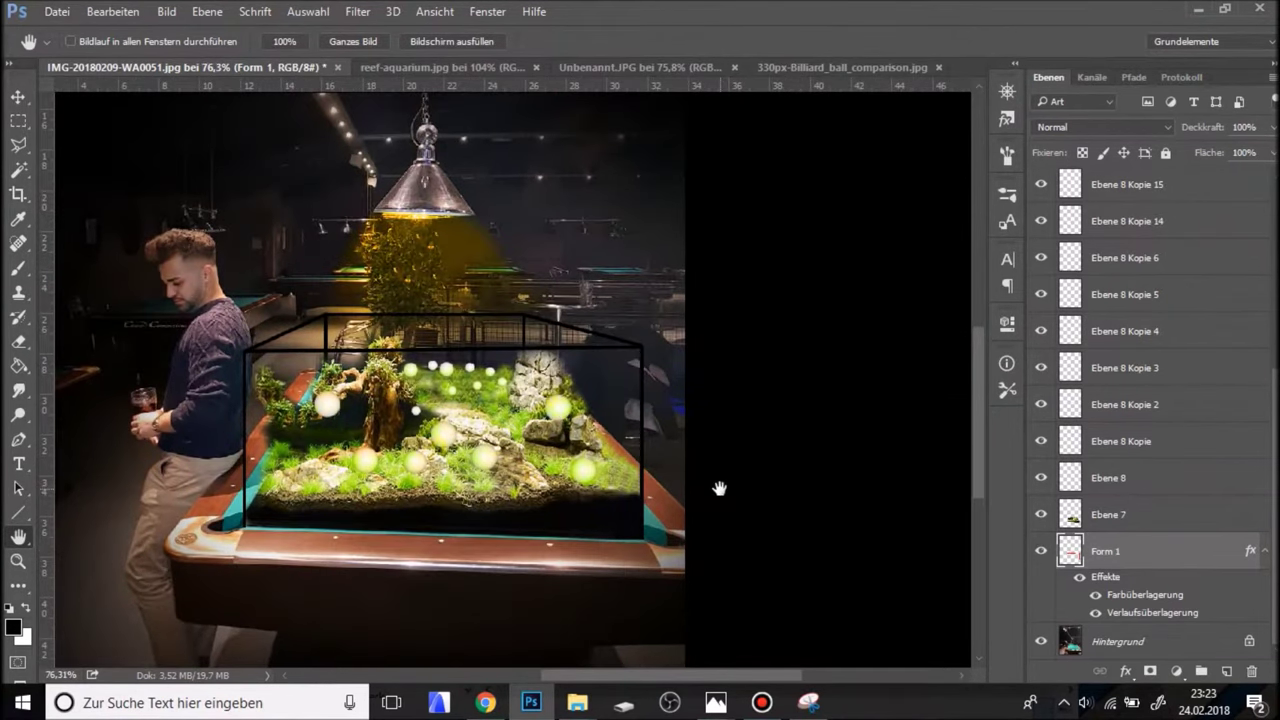
scroll(440, 275, up, 1)
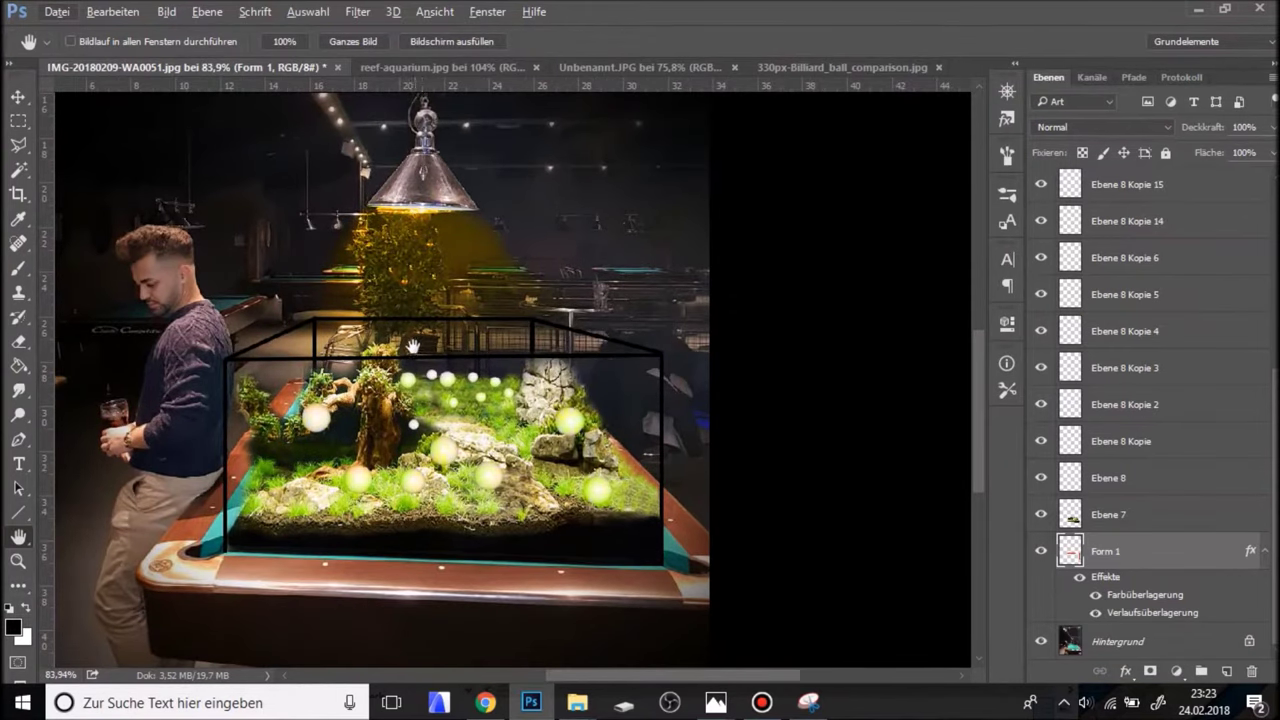
scroll(421, 534, down, 2)
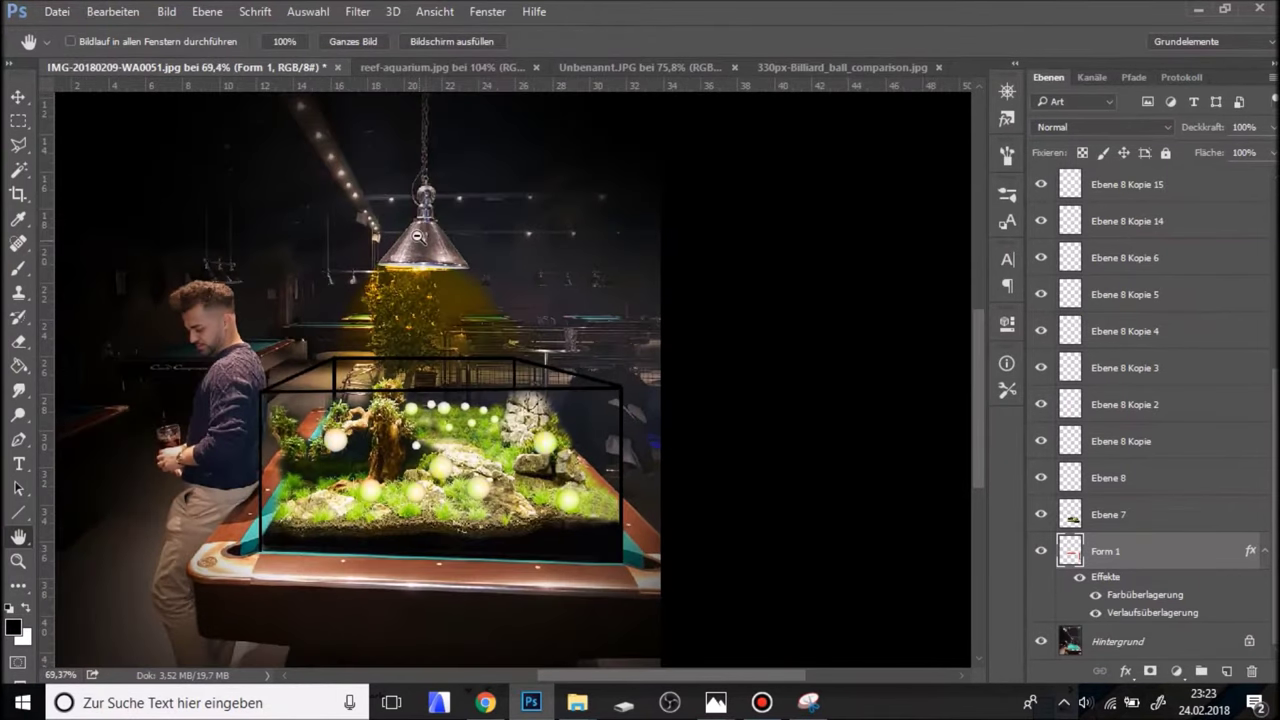
scroll(412, 231, up, 1)
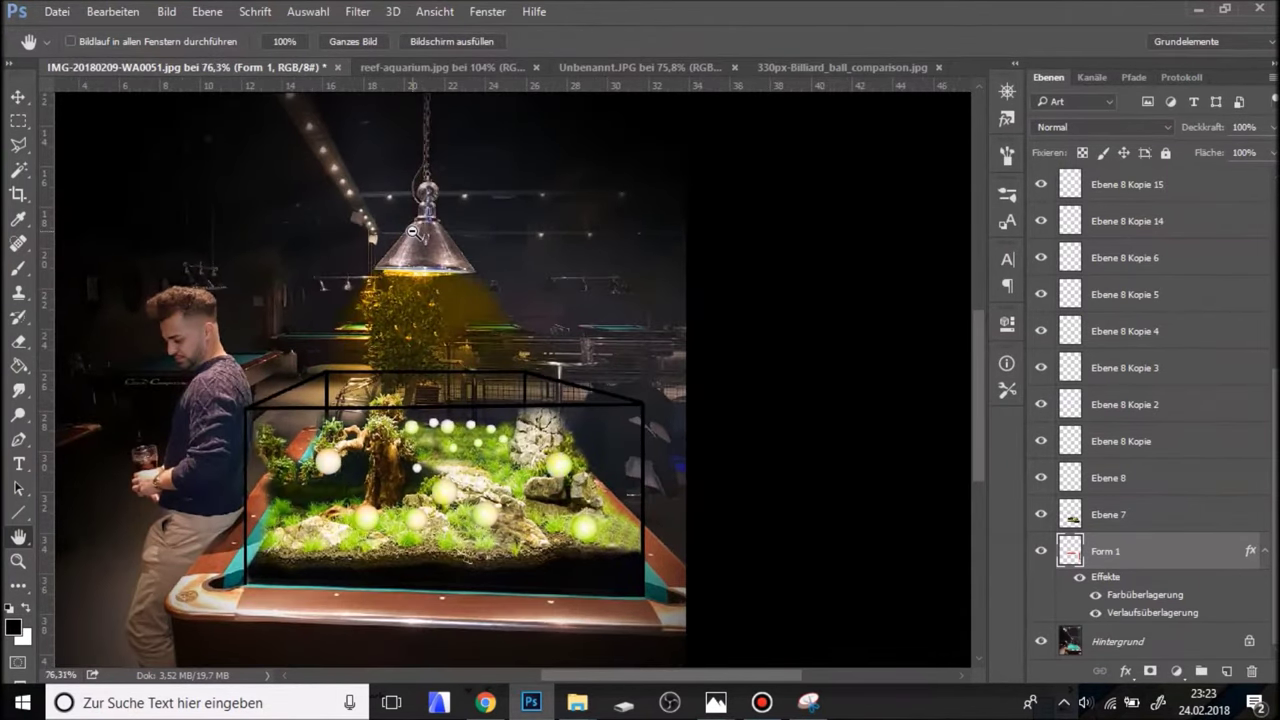
Duplicate a glowing ball and place the copy just beneath the lamp.
click(14, 97)
drag(560, 476, 568, 480)
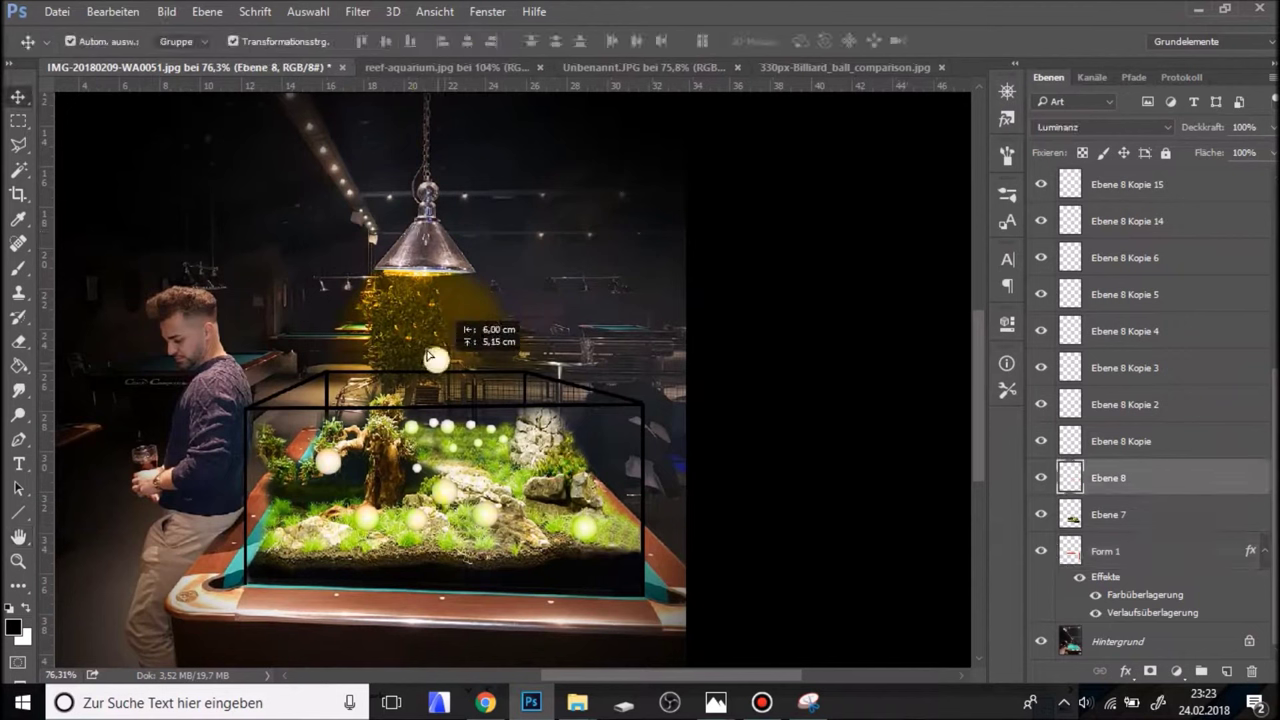
drag(568, 480, 472, 298)
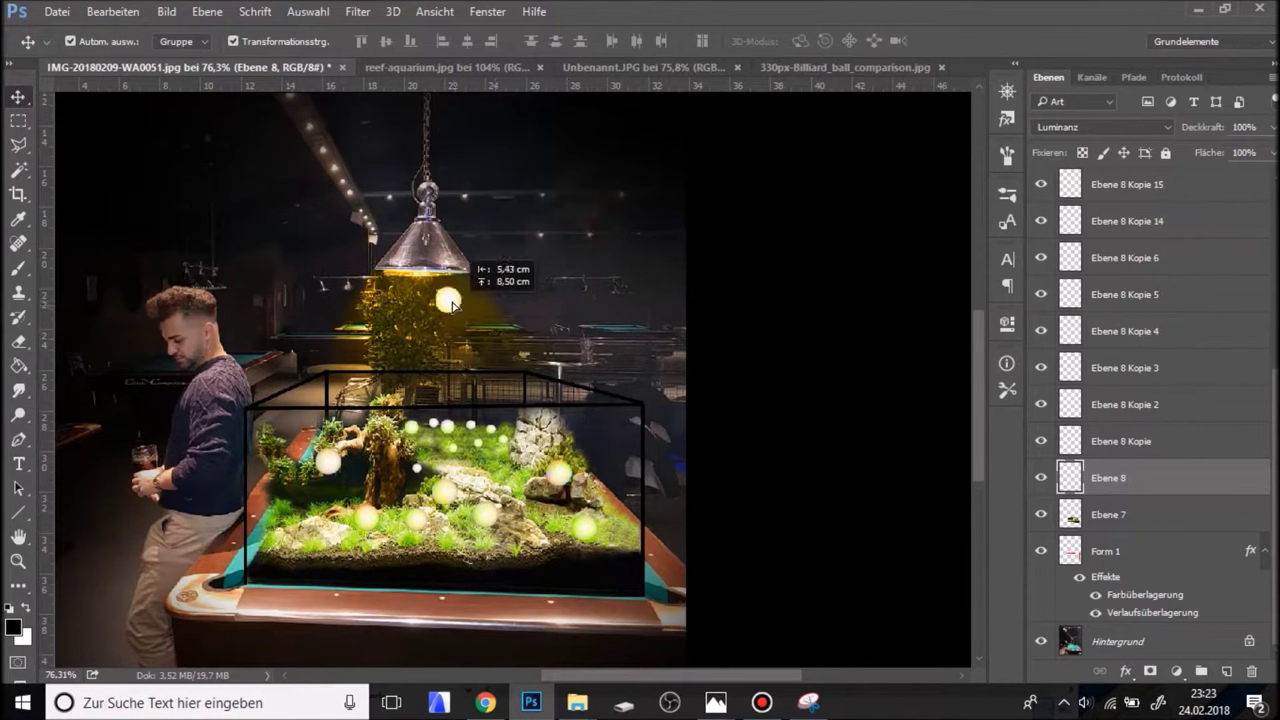
scroll(472, 298, up, 2)
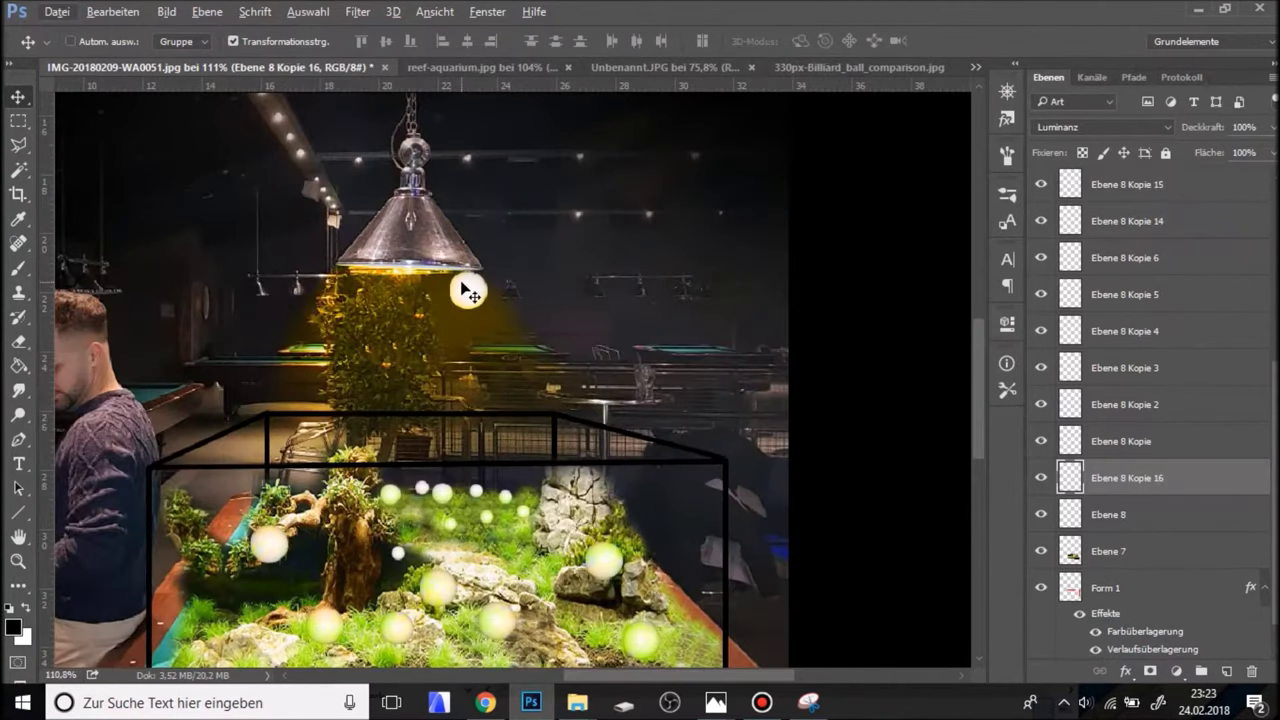
key(ctrl)
scroll(462, 283, up, 2)
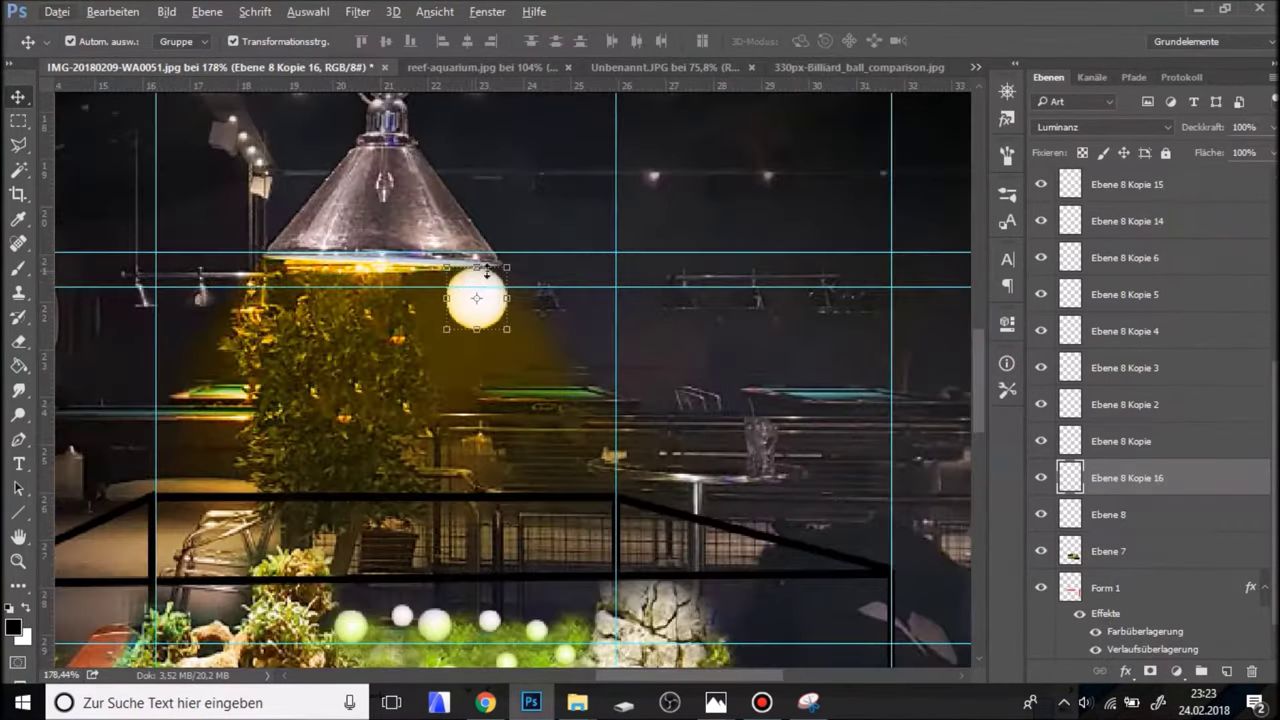
Scale the ball copy down to about a third of its size.
key(ctrl+t)
drag(512, 263, 498, 284)
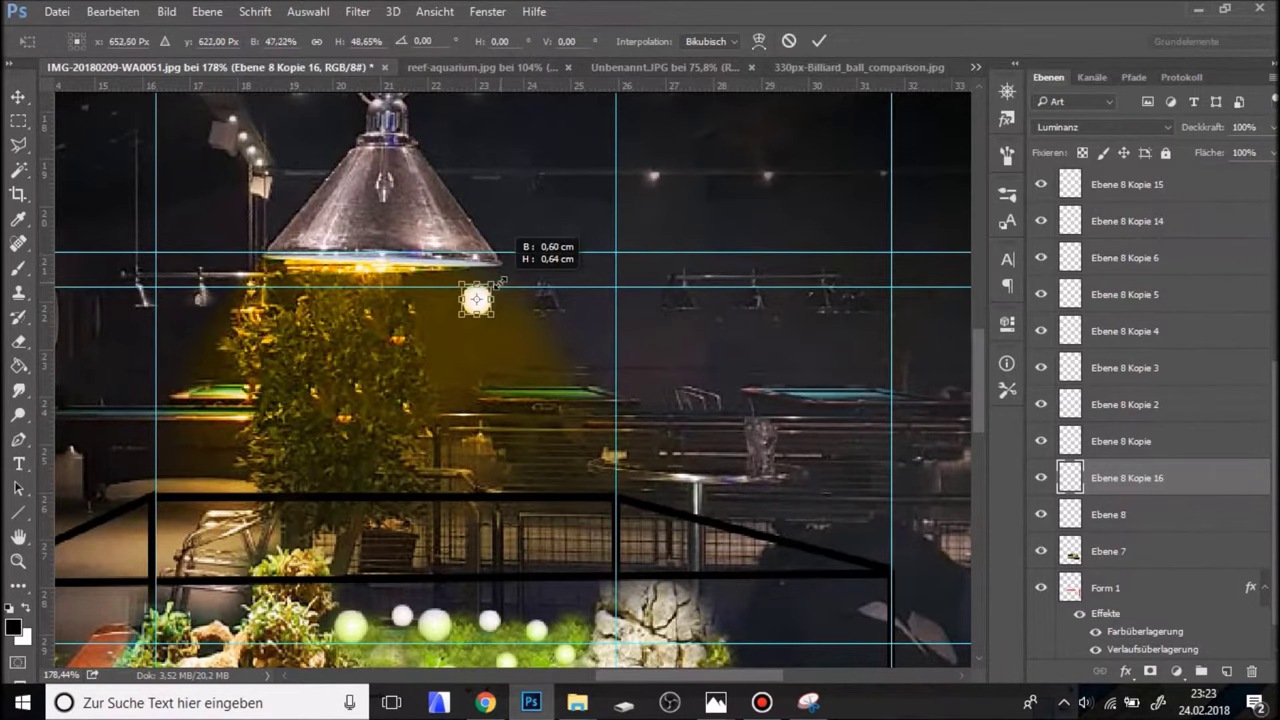
mouse_move(498, 282)
mouse_down()
mouse_move(488, 289)
mouse_move(527, 348)
mouse_up()
scroll(480, 308, up, 2)
scroll(478, 315, up, 2)
key(Return)
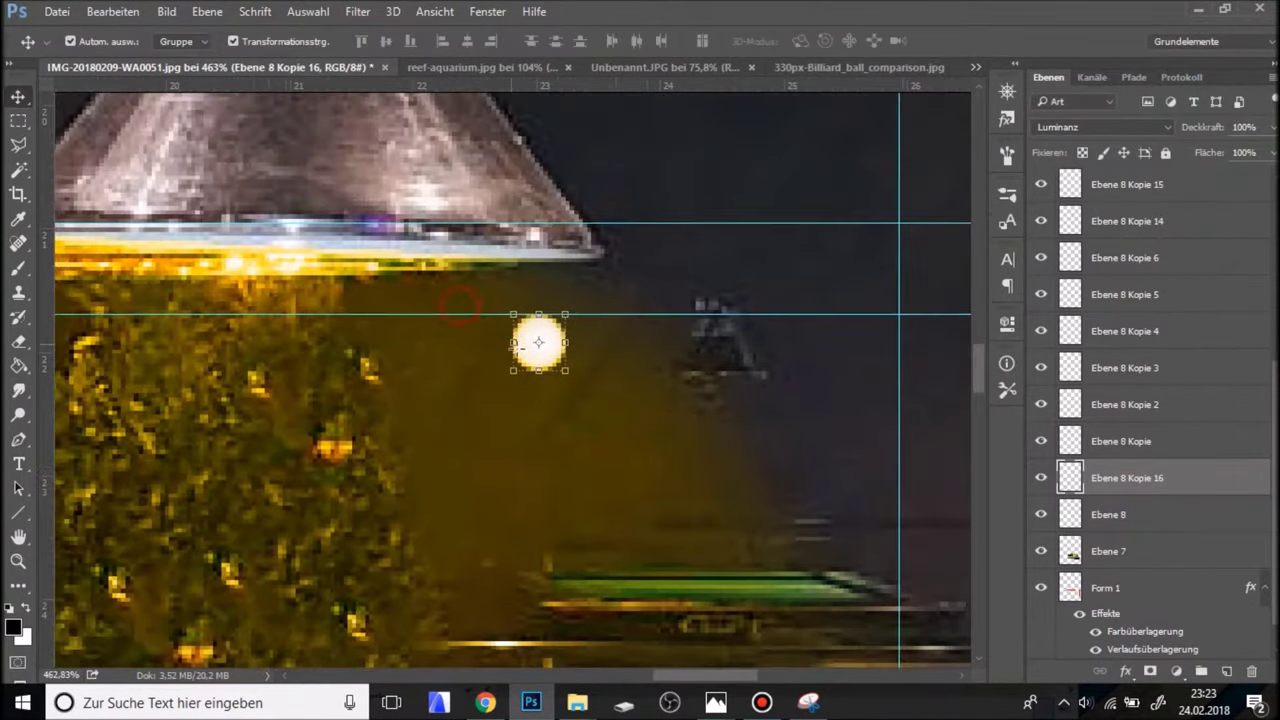
Lock the yellow lamp-glow layer Ebene 9 and hide it.
key(m)
key(v)
mouse_move(530, 352)
mouse_down()
mouse_move(563, 380)
mouse_move(536, 358)
mouse_up()
click(1164, 153)
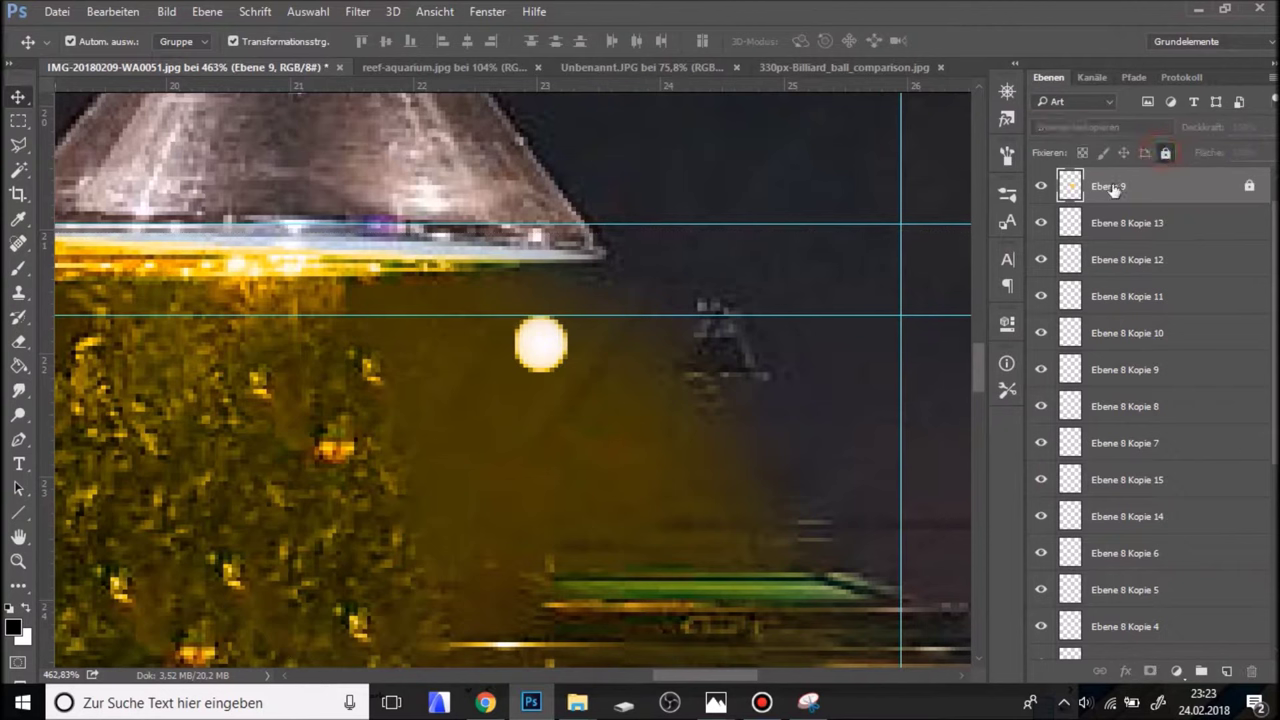
click(1041, 186)
mouse_move(558, 342)
mouse_down()
mouse_move(523, 338)
mouse_move(549, 316)
mouse_up()
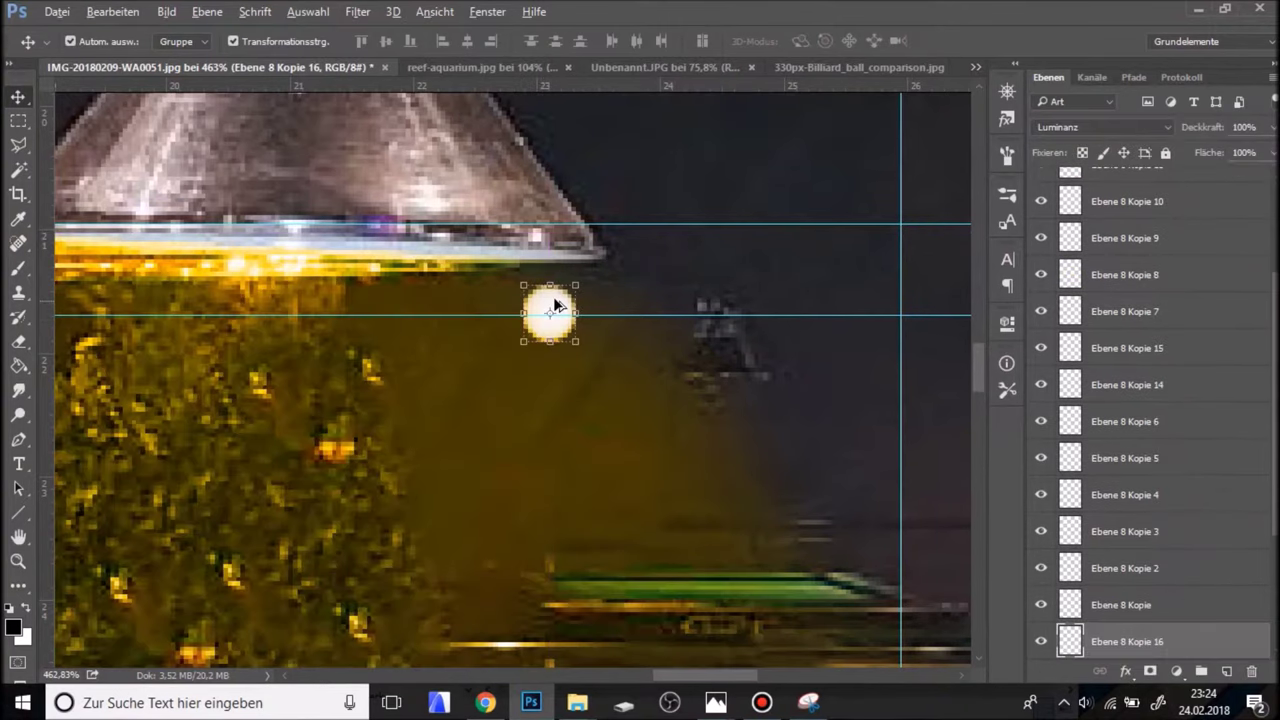
key(ctrl+alt+z)
key(ctrl+alt+z)
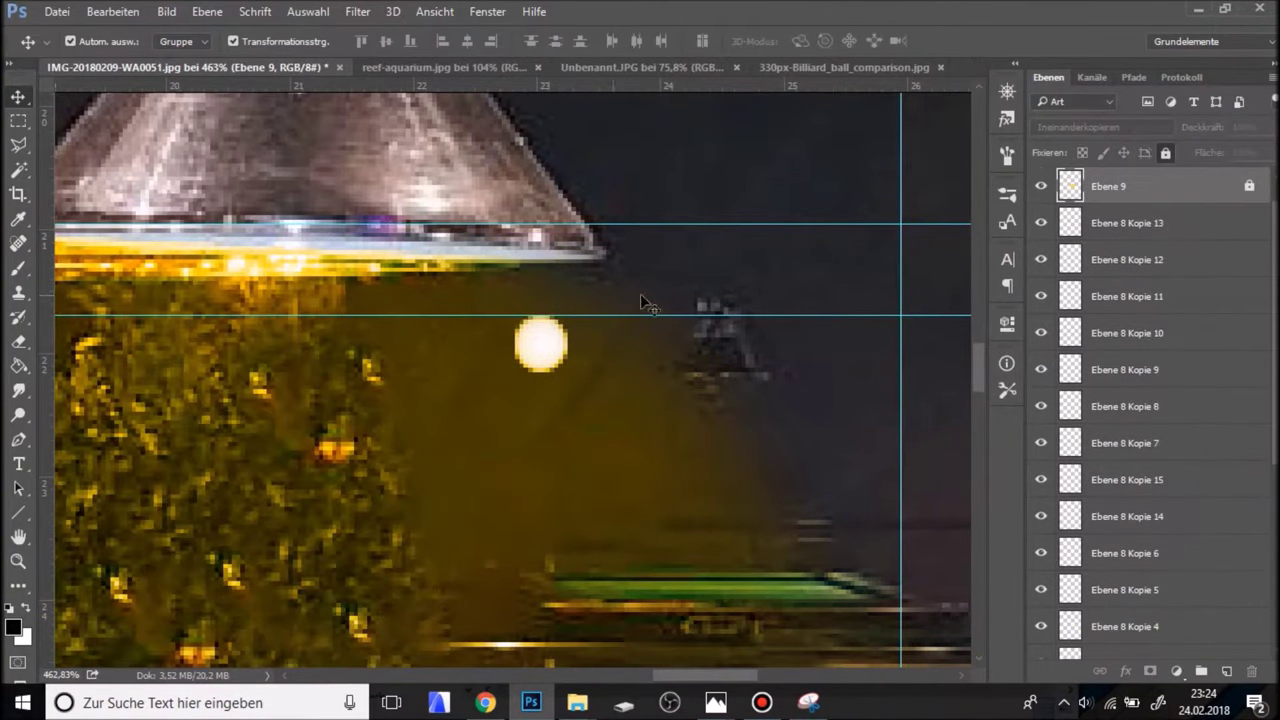
click(1045, 188)
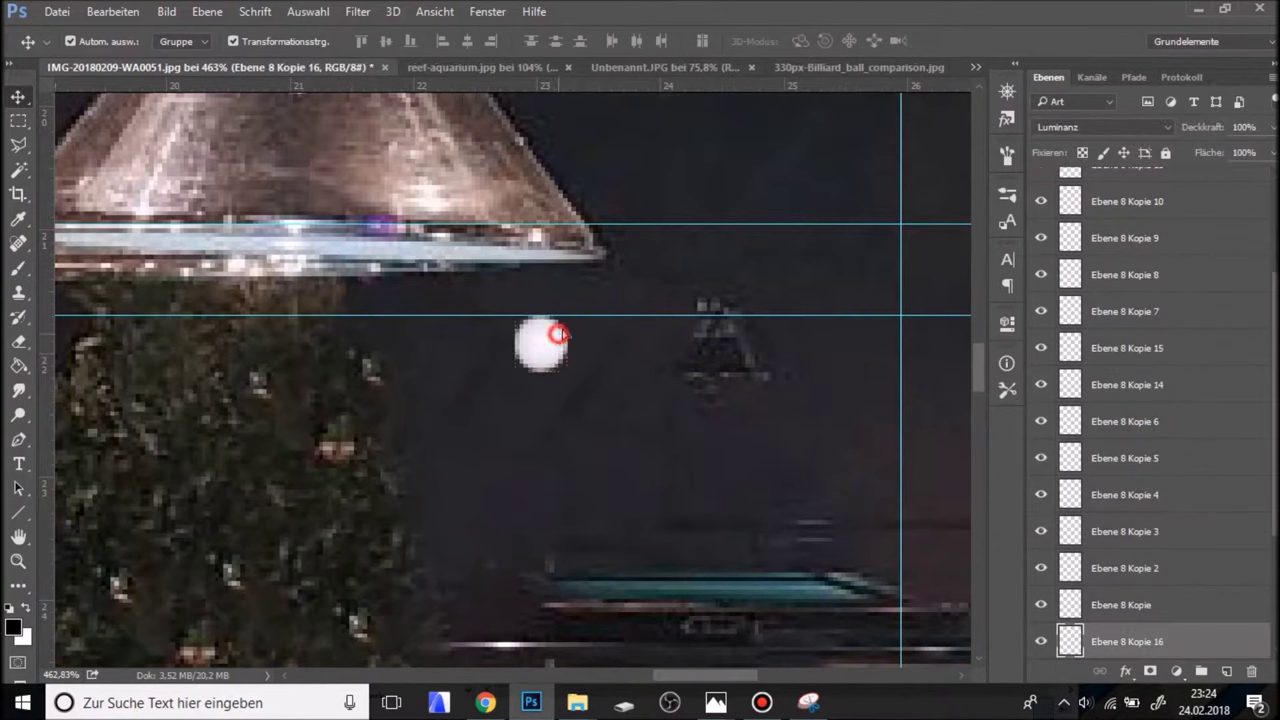
Place small ball copies beside the others and move one higher toward the lamp.
mouse_move(557, 334)
mouse_down()
mouse_move(573, 316)
mouse_move(462, 358)
mouse_move(319, 329)
mouse_move(611, 365)
mouse_move(357, 347)
mouse_up()
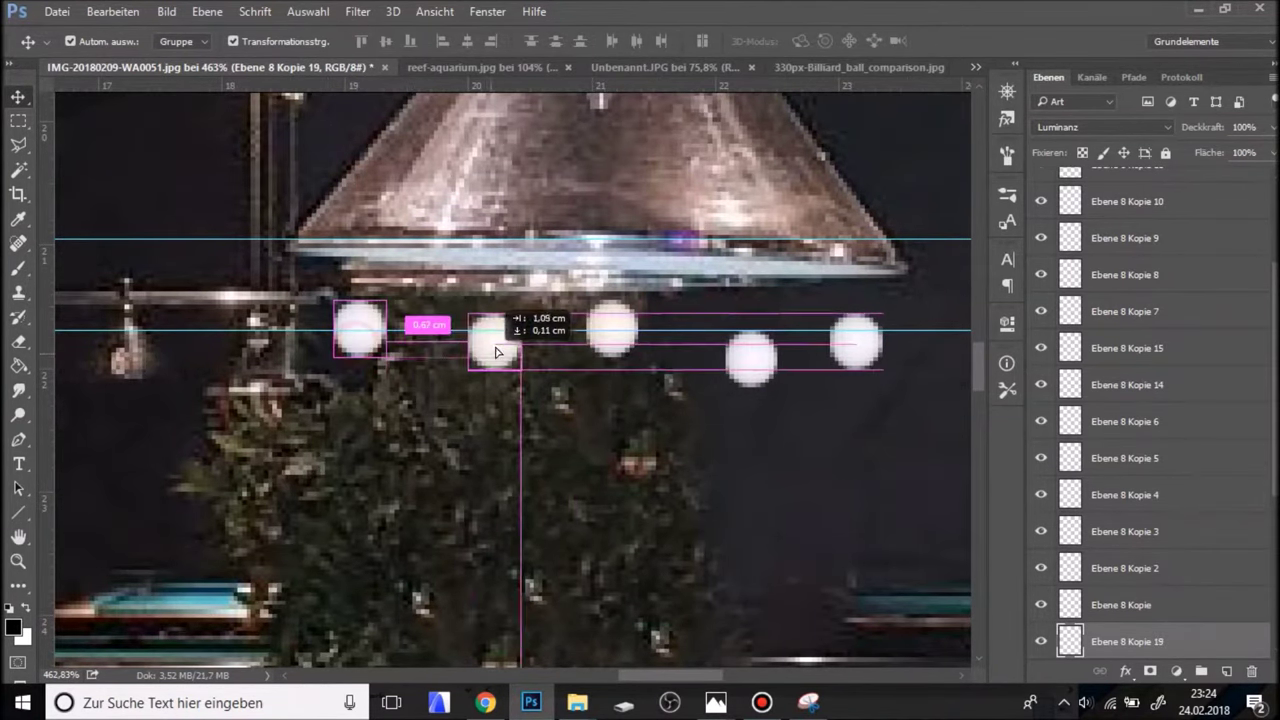
mouse_move(357, 347)
mouse_down()
mouse_move(419, 399)
mouse_move(677, 364)
mouse_up()
scroll(421, 349, down, 5)
scroll(349, 287, down, 2)
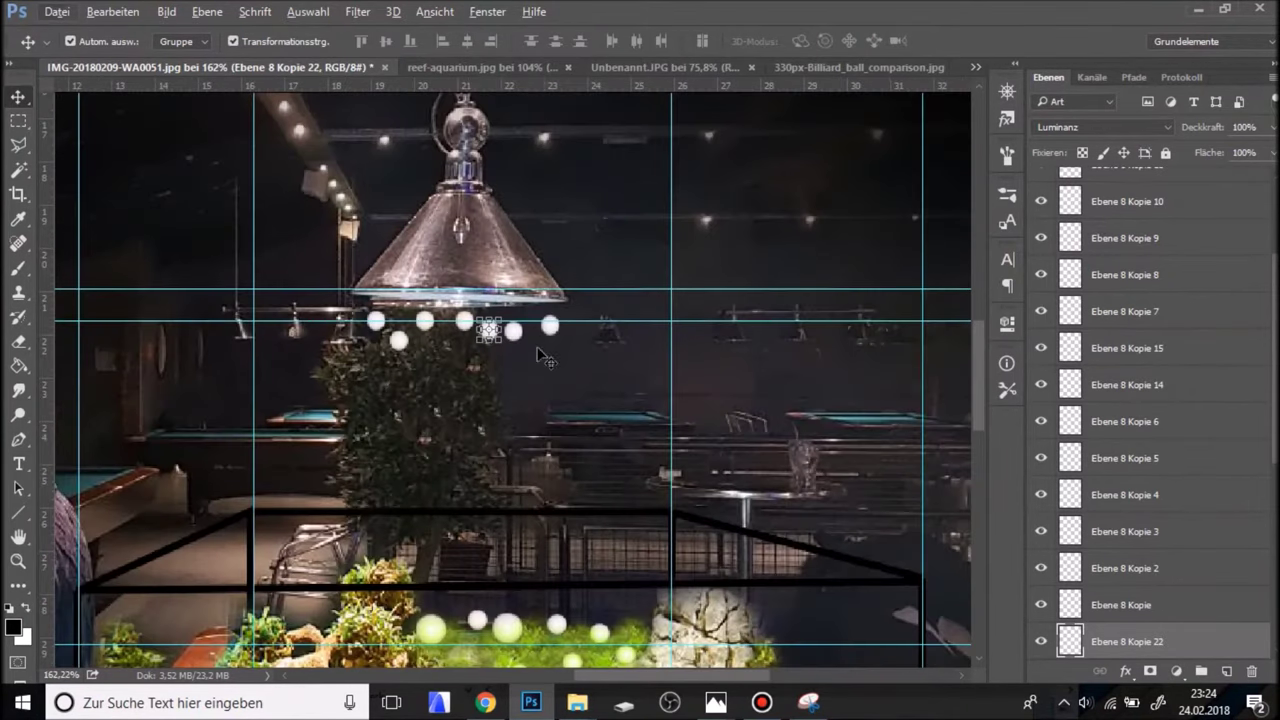
click(507, 631)
scroll(507, 628, up, 2)
drag(507, 628, 636, 245)
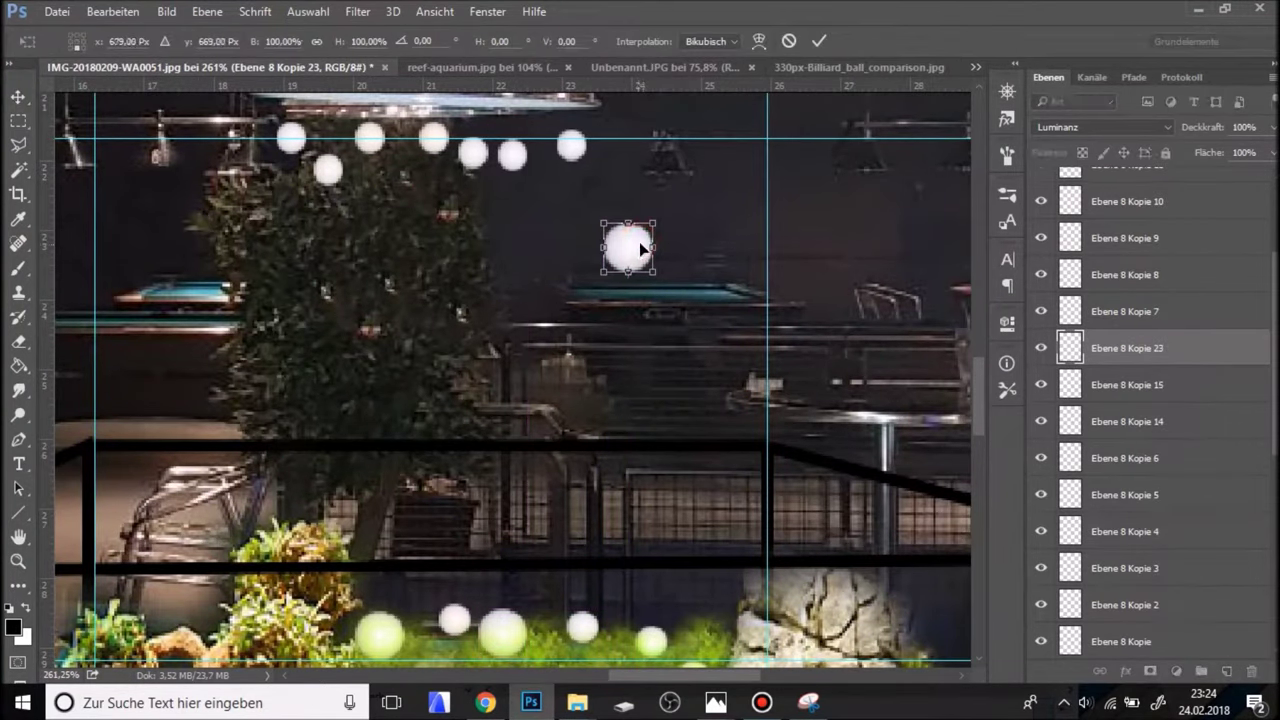
Duplicate balls to the left and lower down, enlarging one copy to 125%.
mouse_move(640, 246)
alt+mouse_down()
mouse_move(560, 261)
mouse_move(406, 349)
mouse_move(255, 282)
mouse_move(178, 330)
mouse_move(128, 395)
alt+mouse_up()
alt+drag(238, 276, 358, 264)
mouse_move(400, 355)
alt+mouse_down()
mouse_move(735, 343)
mouse_move(720, 340)
alt+mouse_up()
key(ctrl+alt+t)
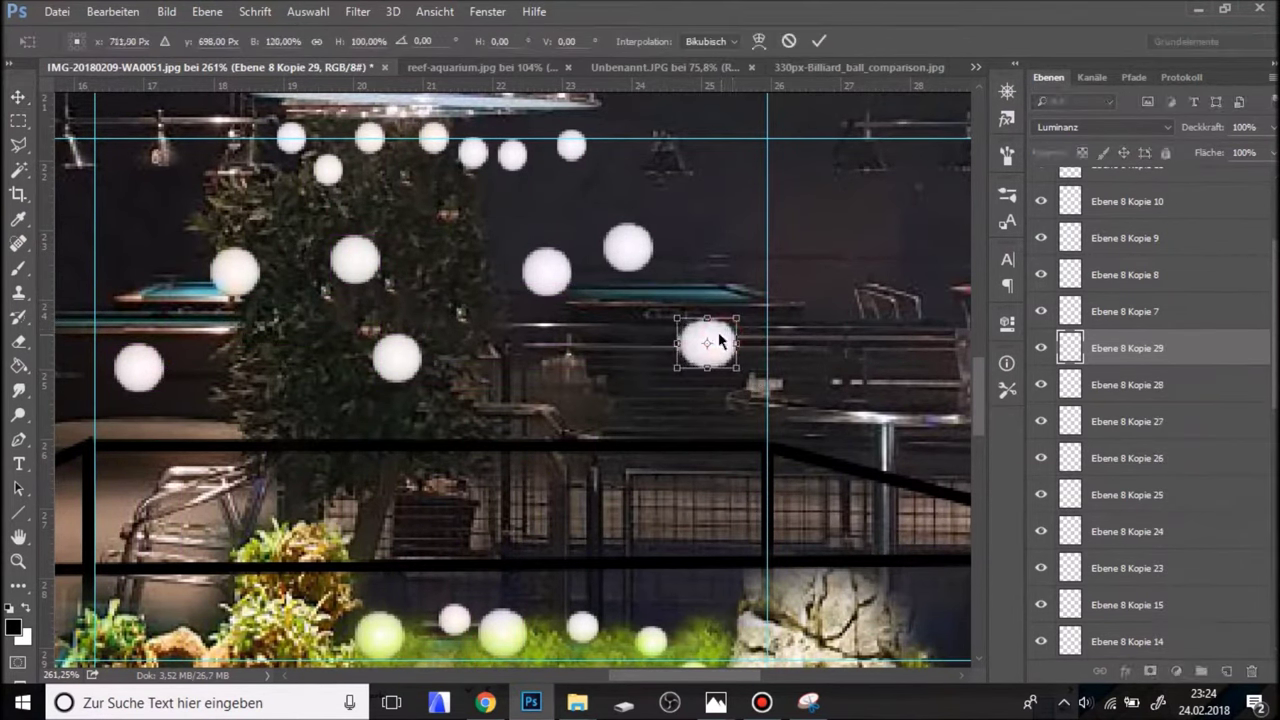
key(Escape)
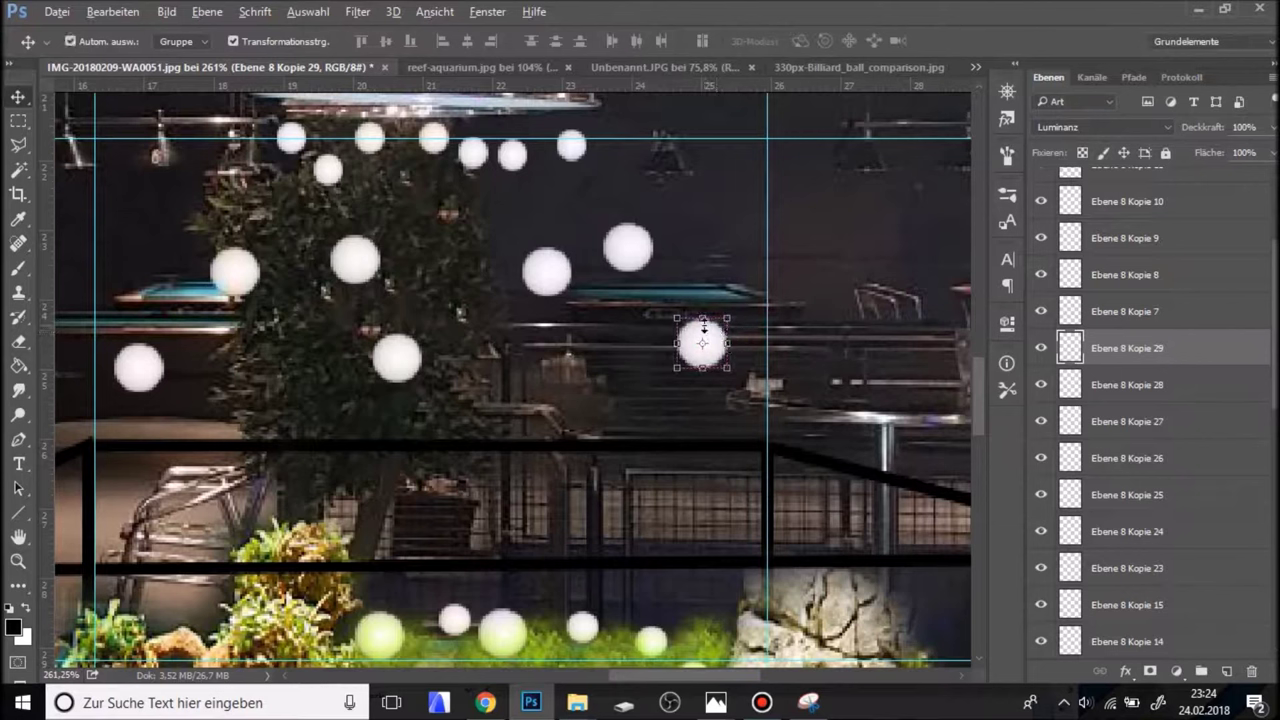
drag(727, 368, 732, 373)
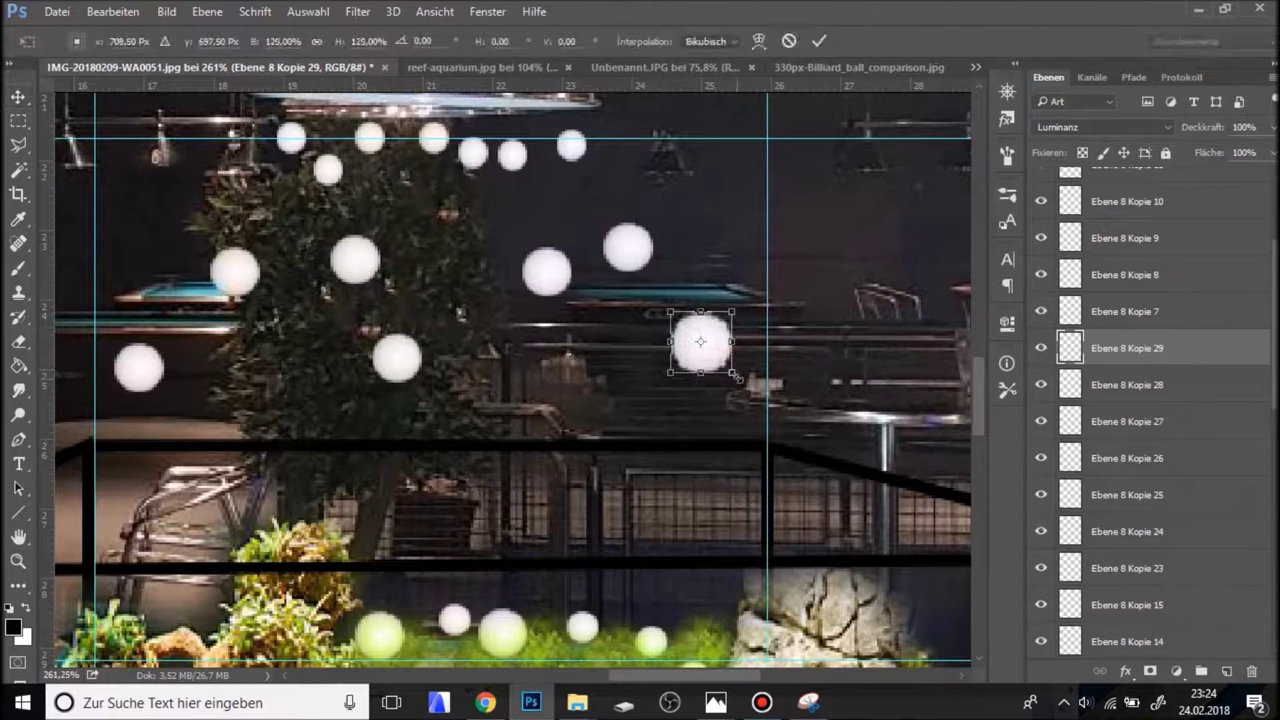
double_click(708, 362)
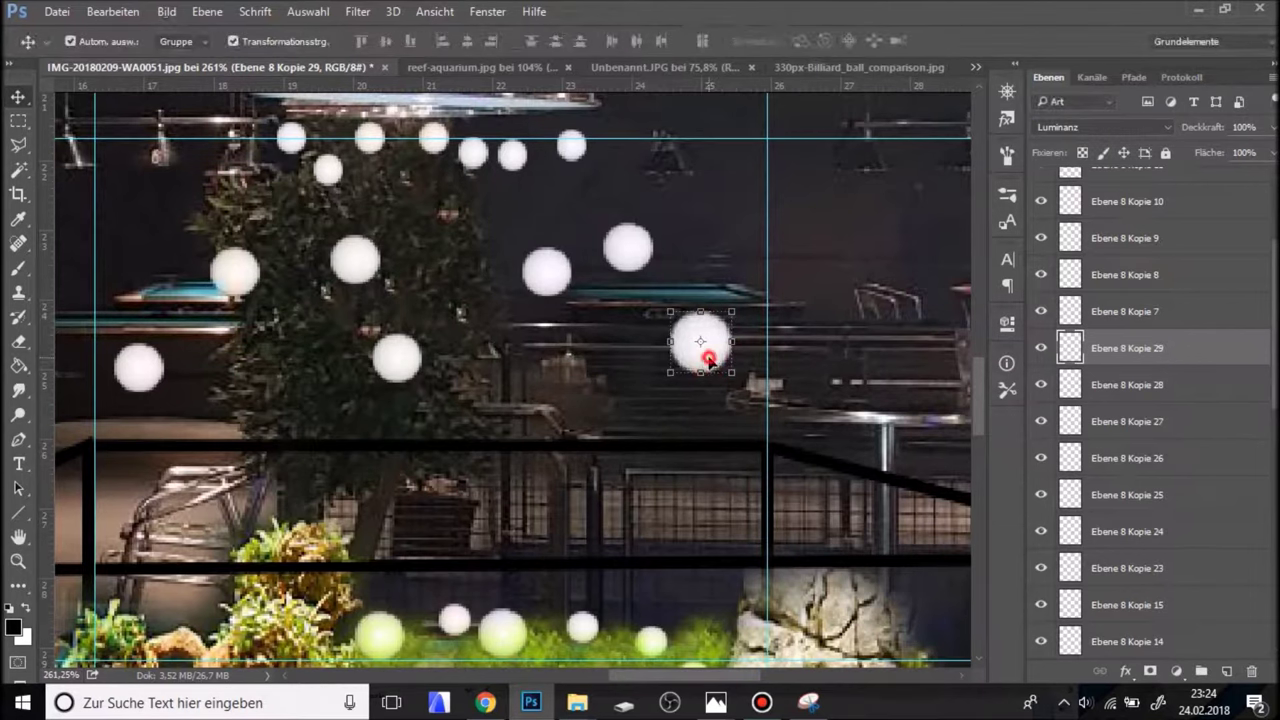
Drop a larger ball copy lower left and another copy at the right side.
mouse_move(708, 357)
mouse_down()
mouse_move(826, 432)
mouse_move(630, 493)
mouse_move(525, 440)
mouse_move(380, 480)
mouse_move(352, 538)
mouse_move(150, 540)
mouse_up()
key(ctrl+alt+t)
mouse_move(174, 477)
mouse_down()
mouse_move(307, 393)
mouse_move(865, 500)
mouse_up()
key(Return)
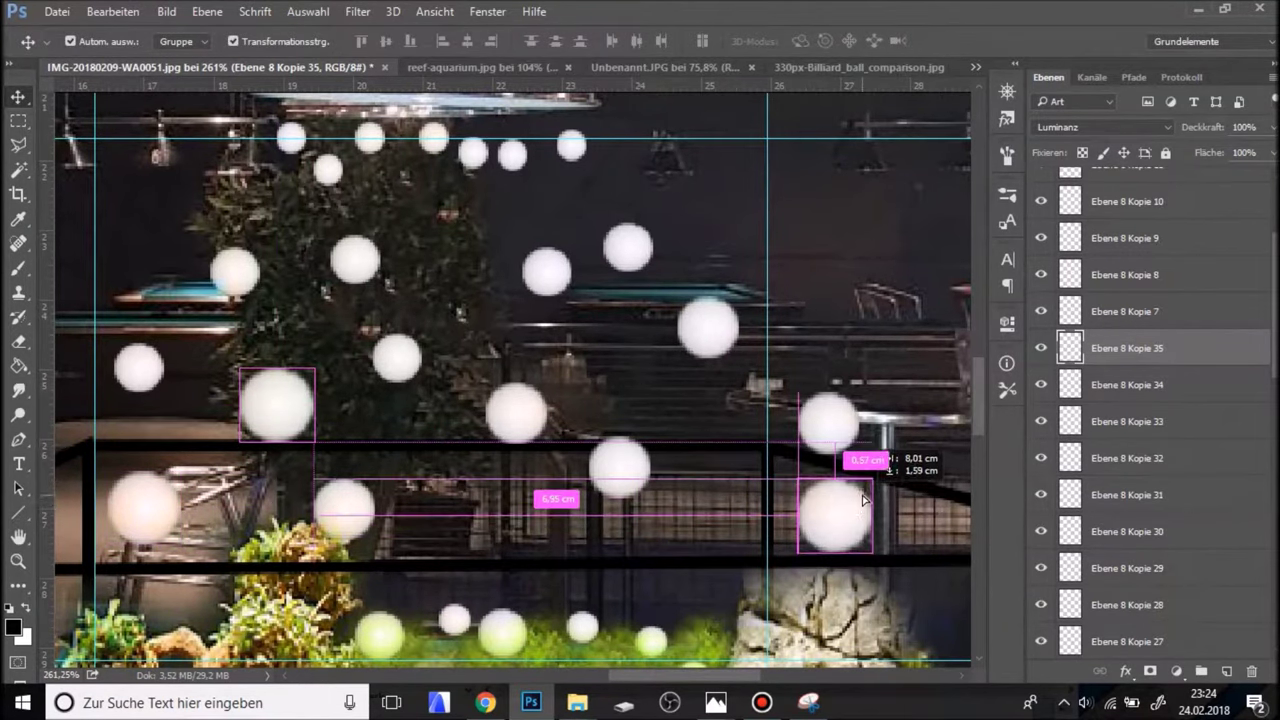
drag(865, 500, 865, 495)
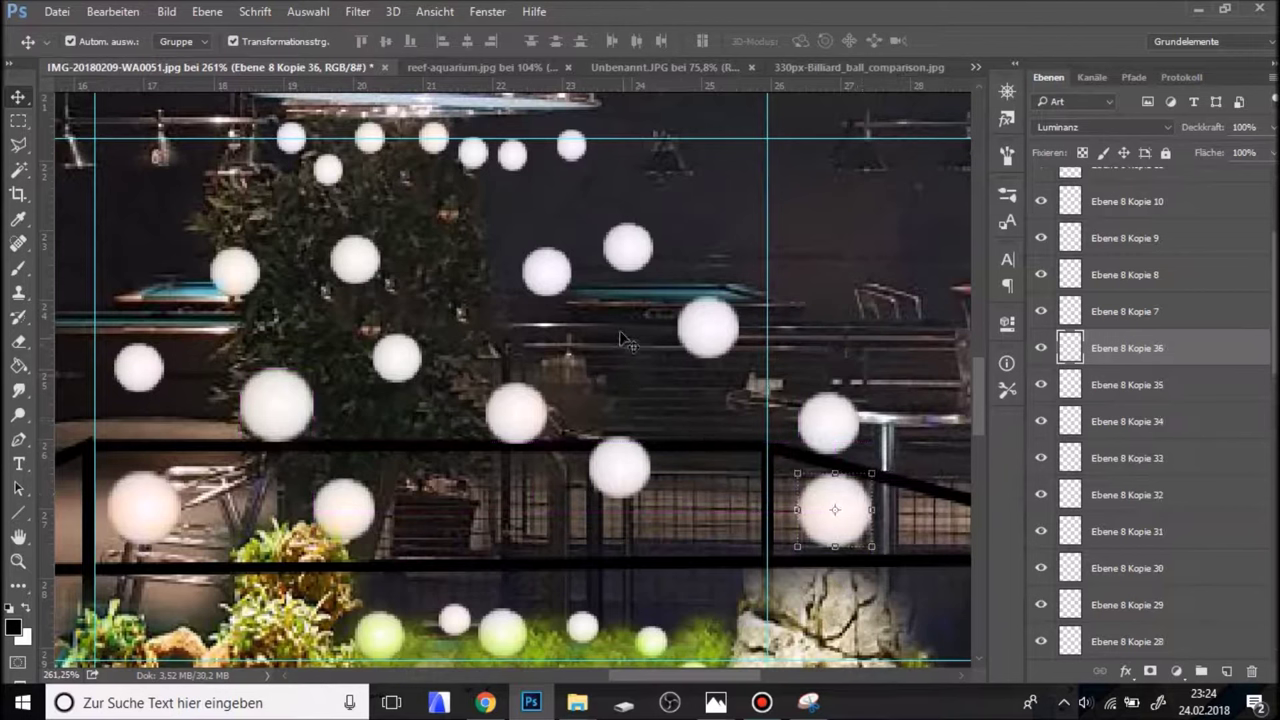
Duplicate a ball upward, shrink it to 64%, and transform another ball.
mouse_move(600, 485)
mouse_down()
mouse_move(497, 270)
mouse_move(423, 192)
mouse_up()
key(ctrl+t)
drag(478, 272, 467, 258)
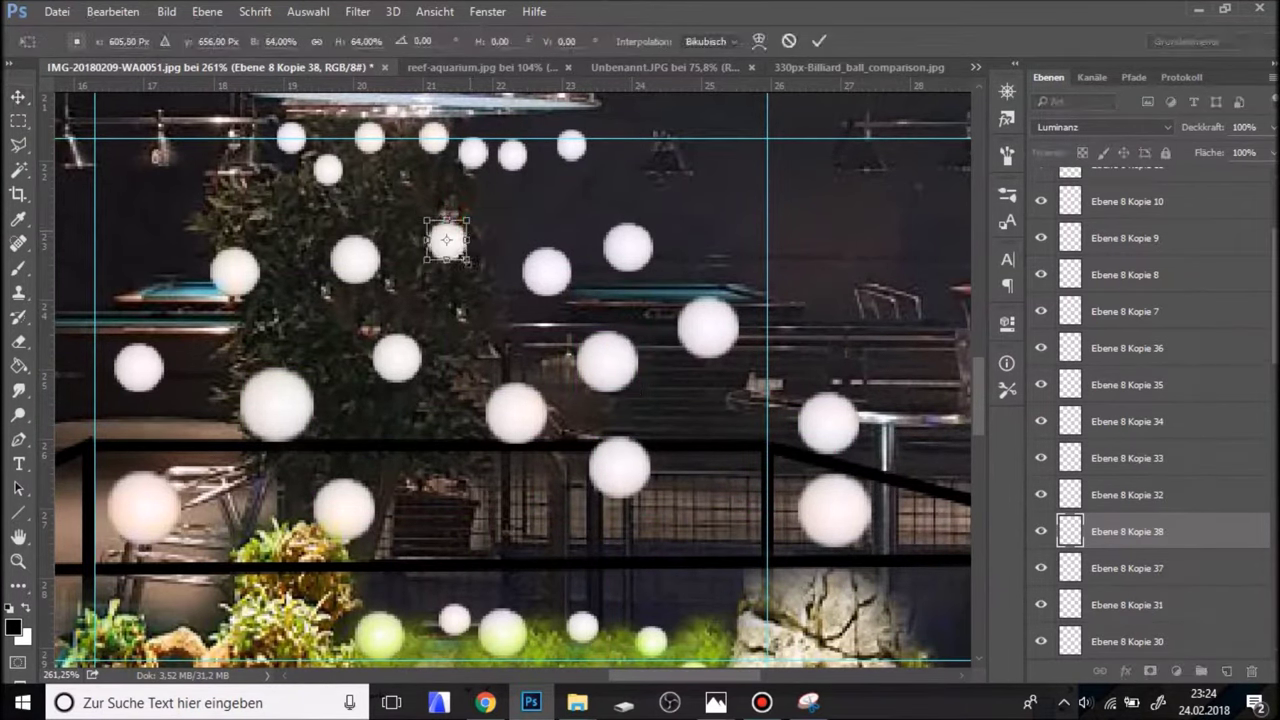
key(Return)
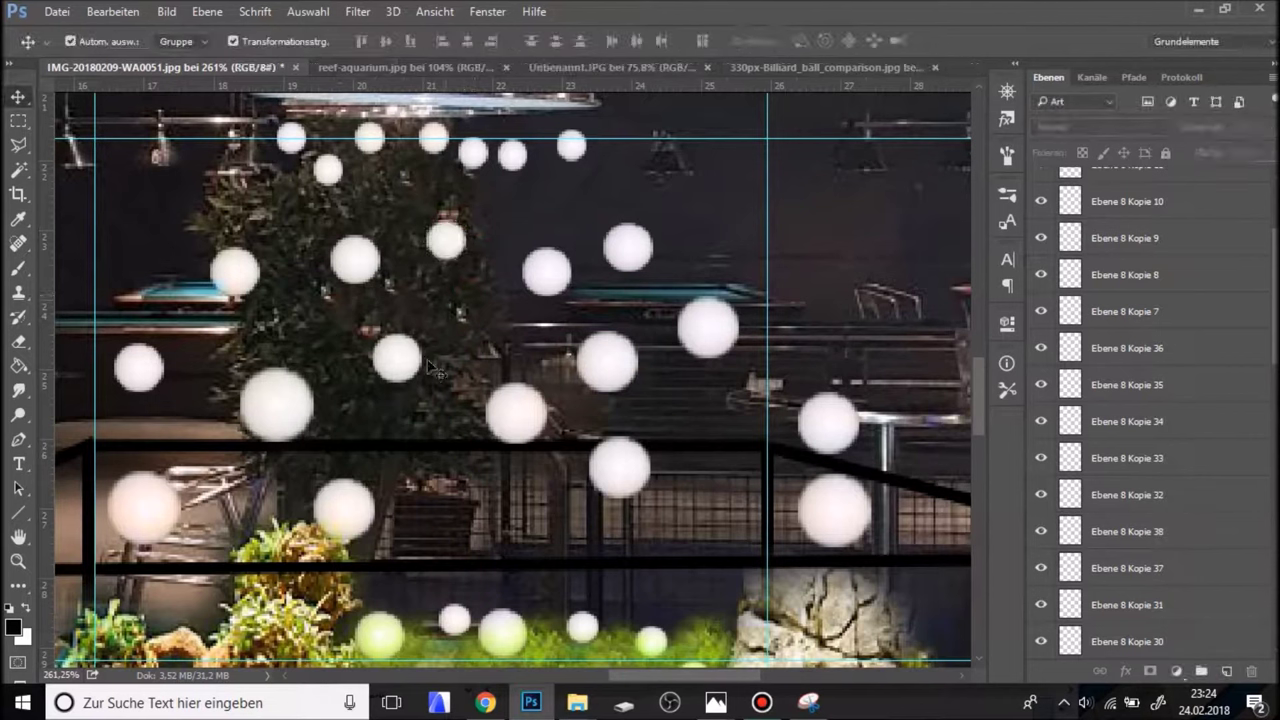
click(408, 357)
key(ctrl+t)
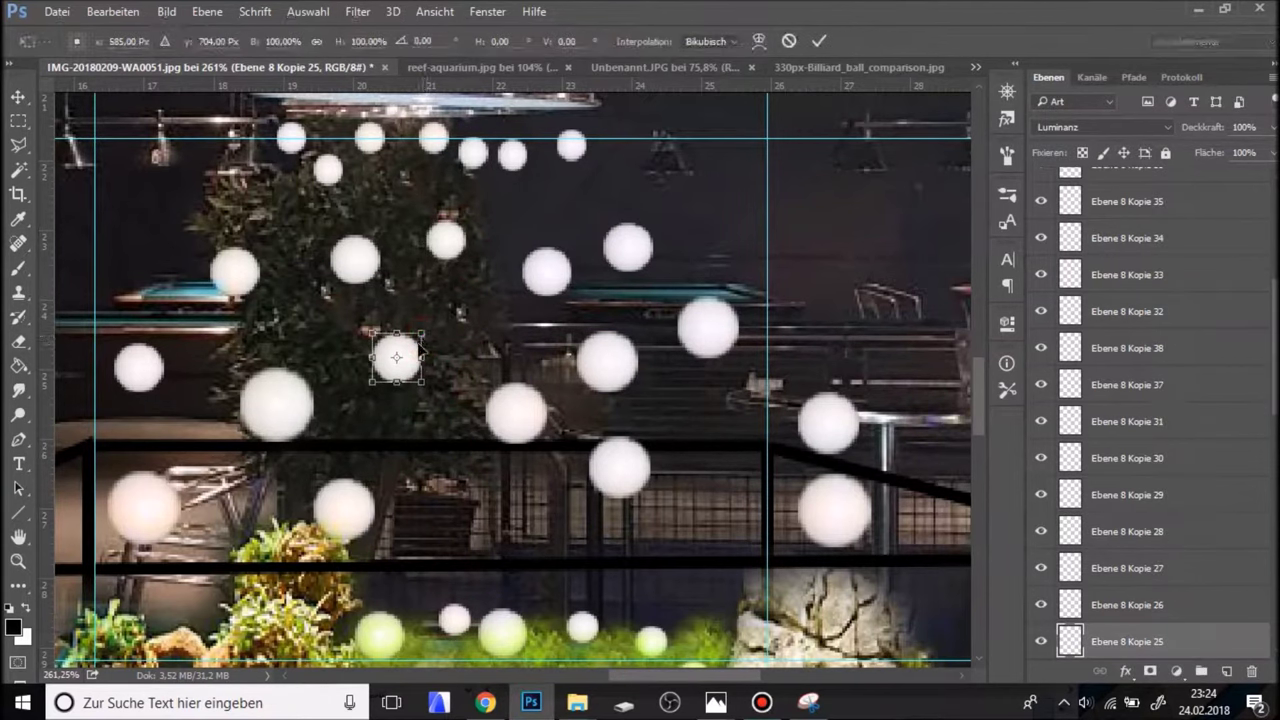
click(818, 41)
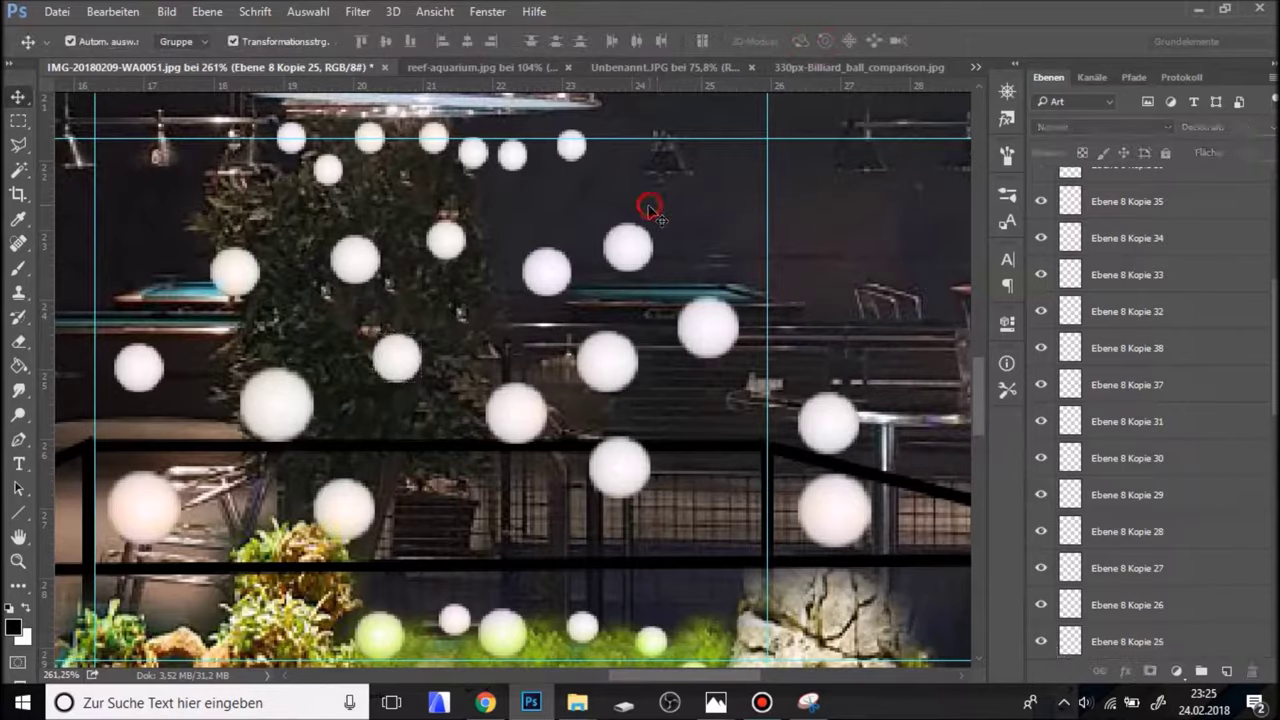
Show the yellow lamp-glow layer Ebene 9 again and hide the guide lines.
scroll(440, 367, down, 2)
scroll(440, 367, down, 2)
scroll(700, 360, down, 1)
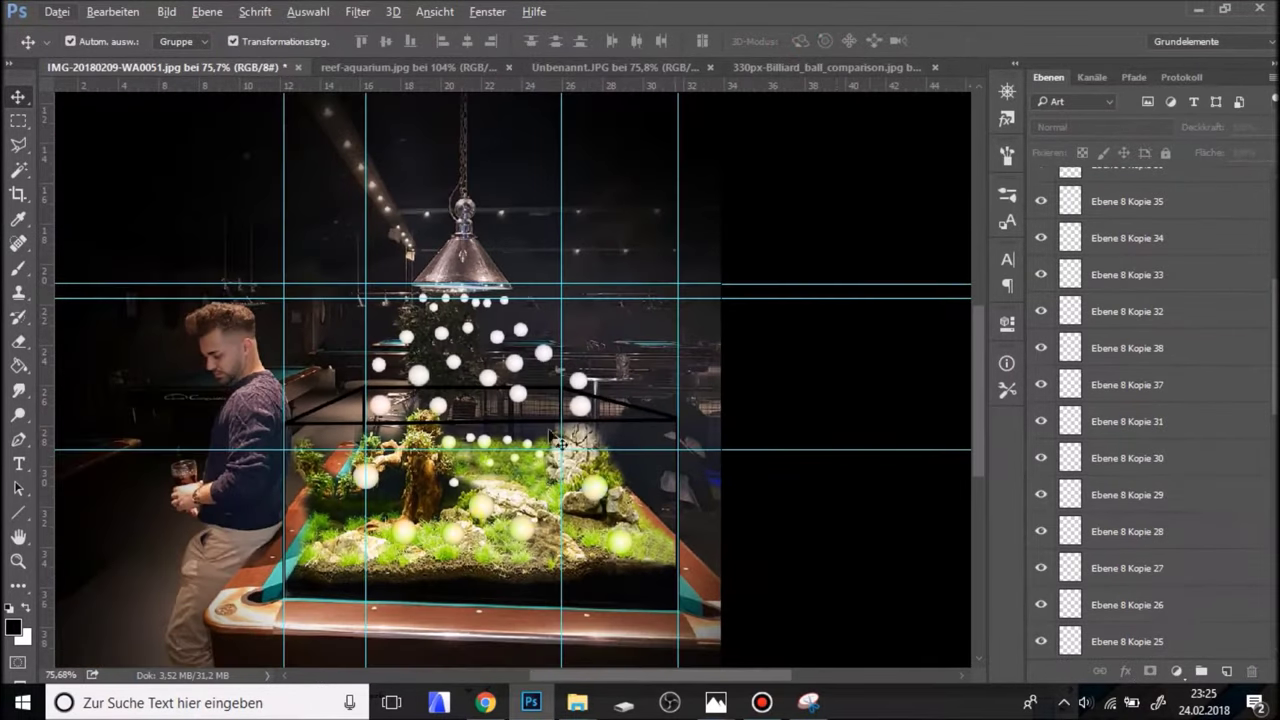
scroll(342, 440, up, 1)
scroll(393, 337, up, 2)
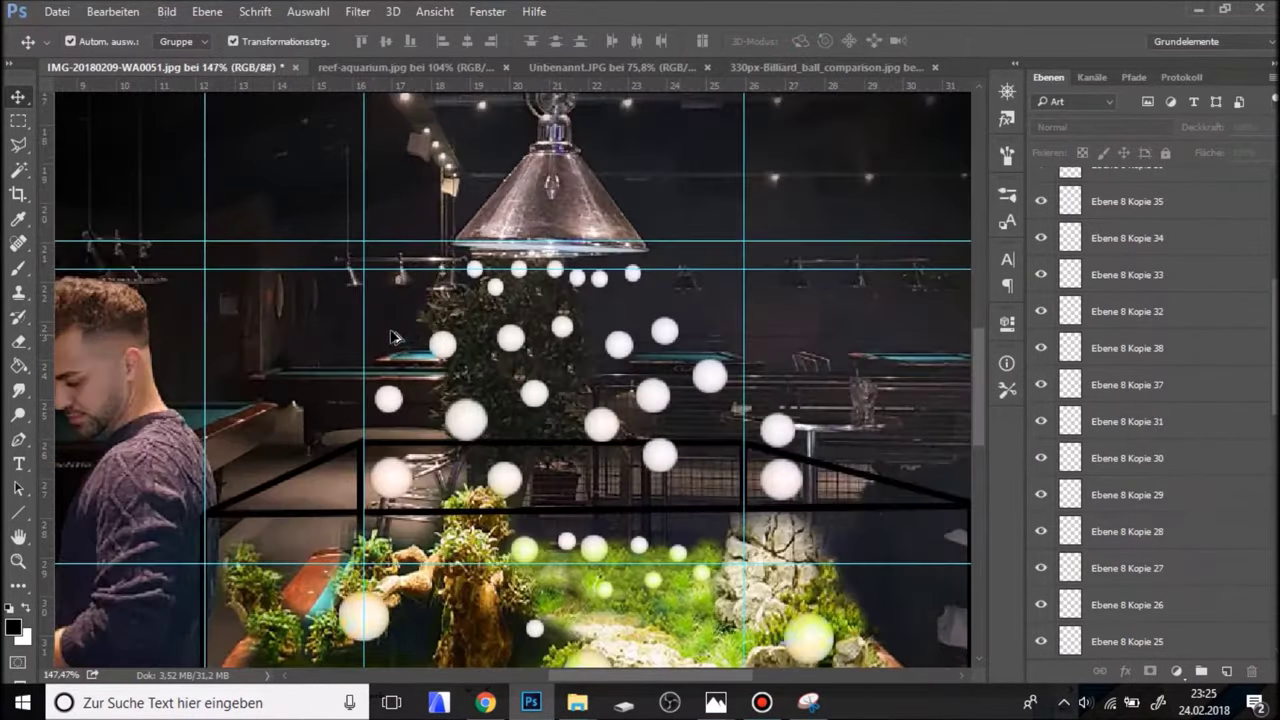
scroll(640, 293, up, 1)
scroll(1220, 395, up, 5)
scroll(1200, 388, up, 3)
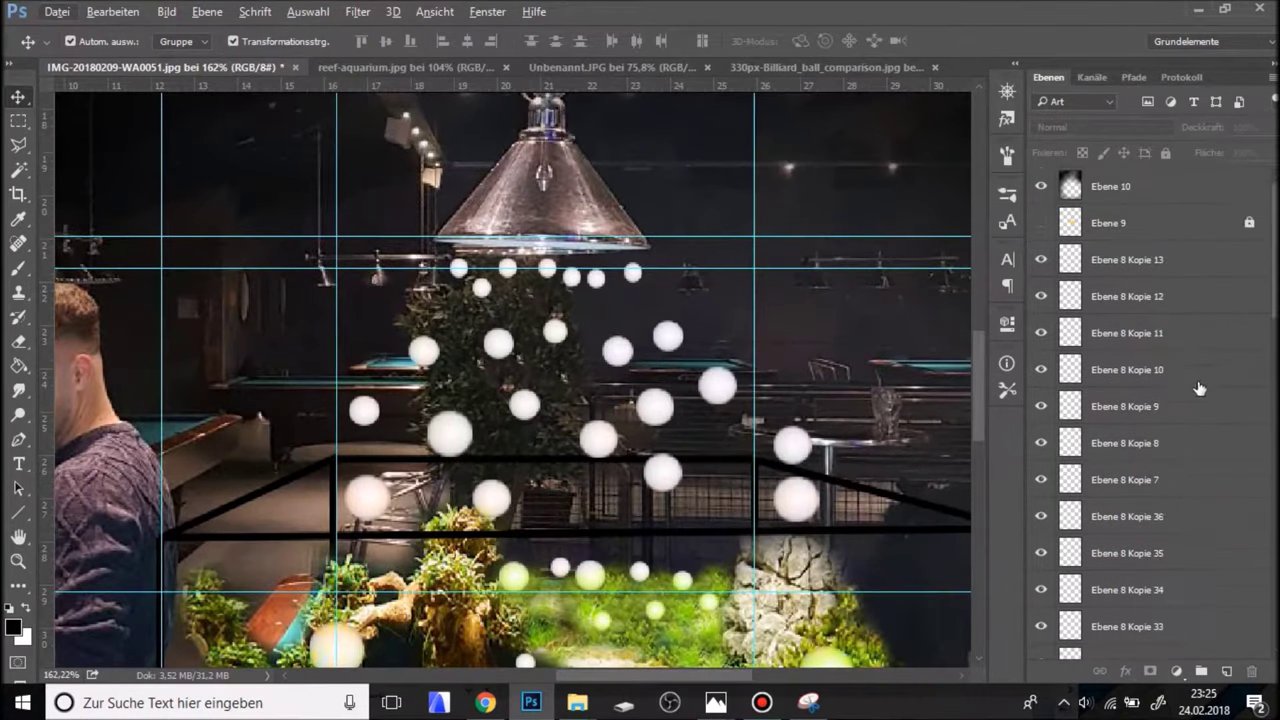
click(1041, 222)
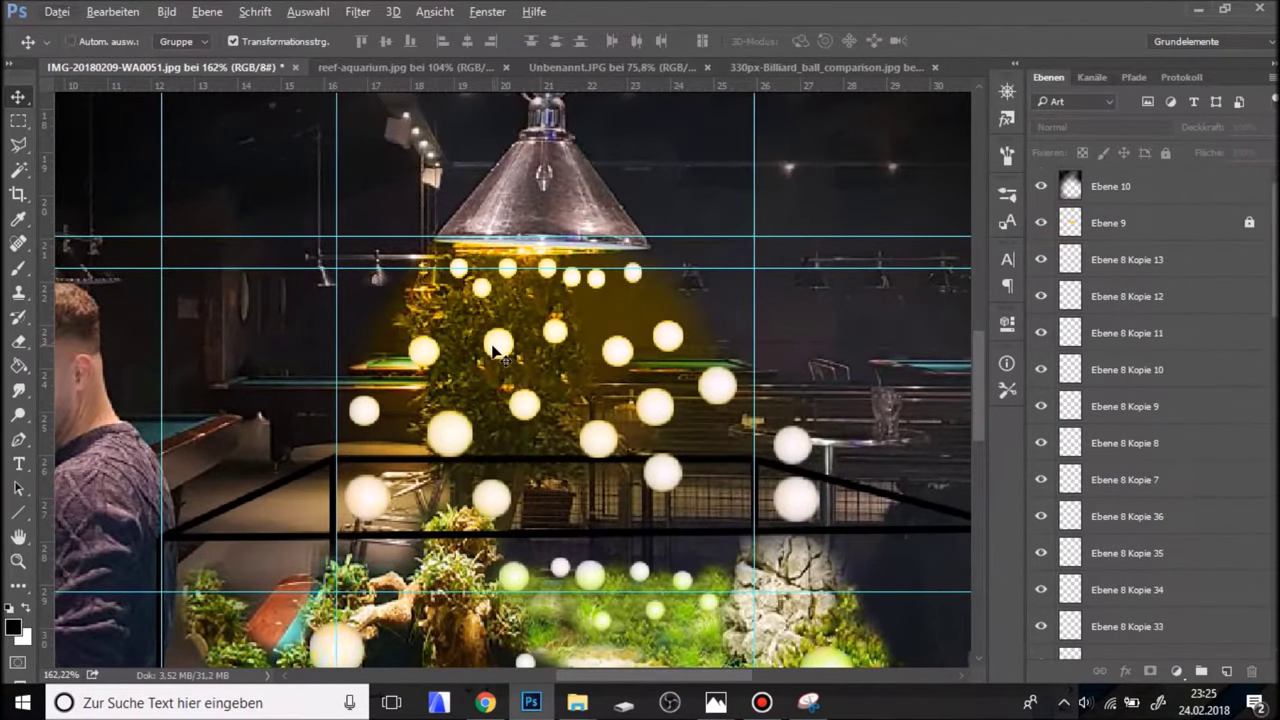
key(ctrl+h)
Inspect the composite at different zoom levels and undo the last change.
scroll(336, 370, down, 3)
scroll(612, 372, down, 2)
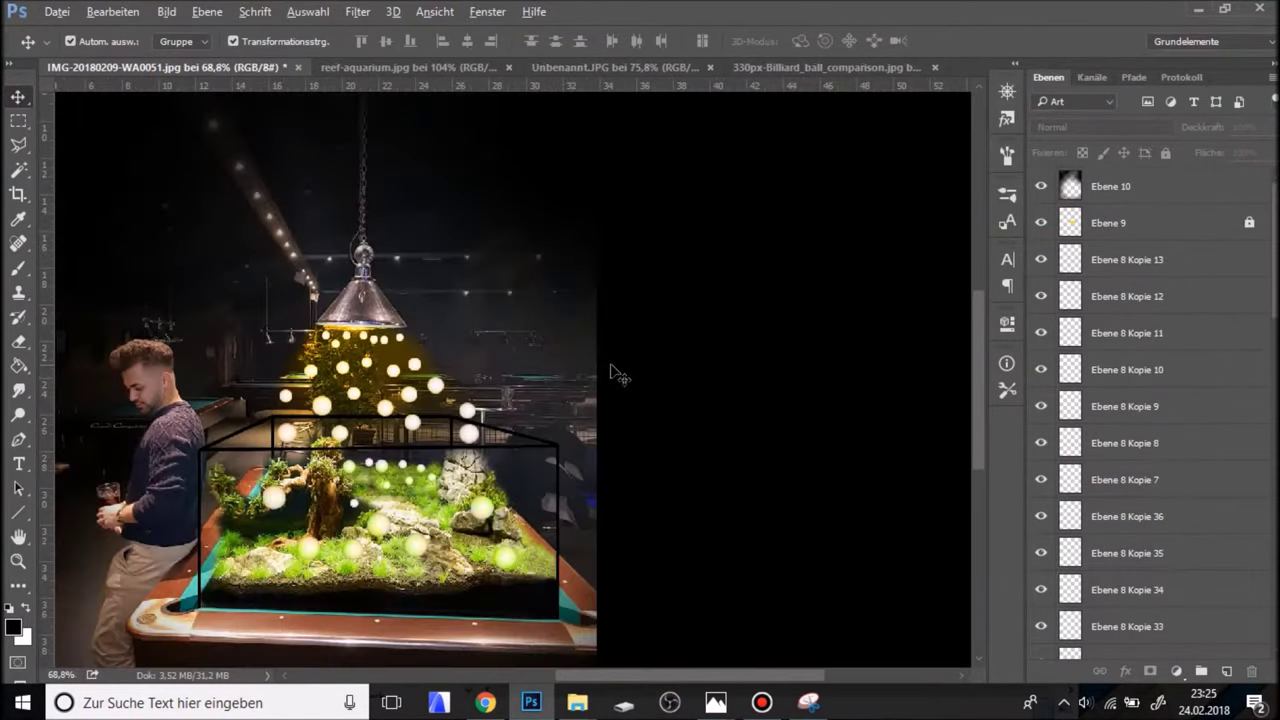
scroll(835, 380, down, 1)
scroll(665, 415, down, 2)
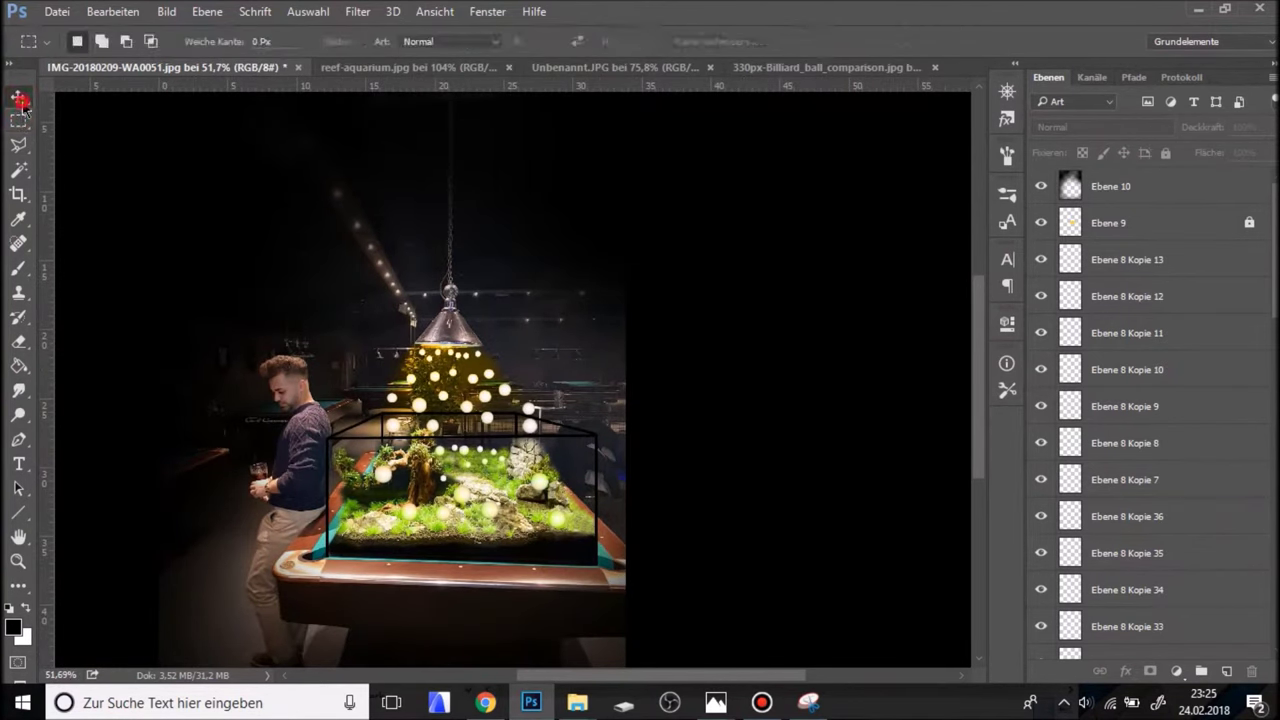
scroll(329, 373, up, 2)
scroll(443, 443, up, 5)
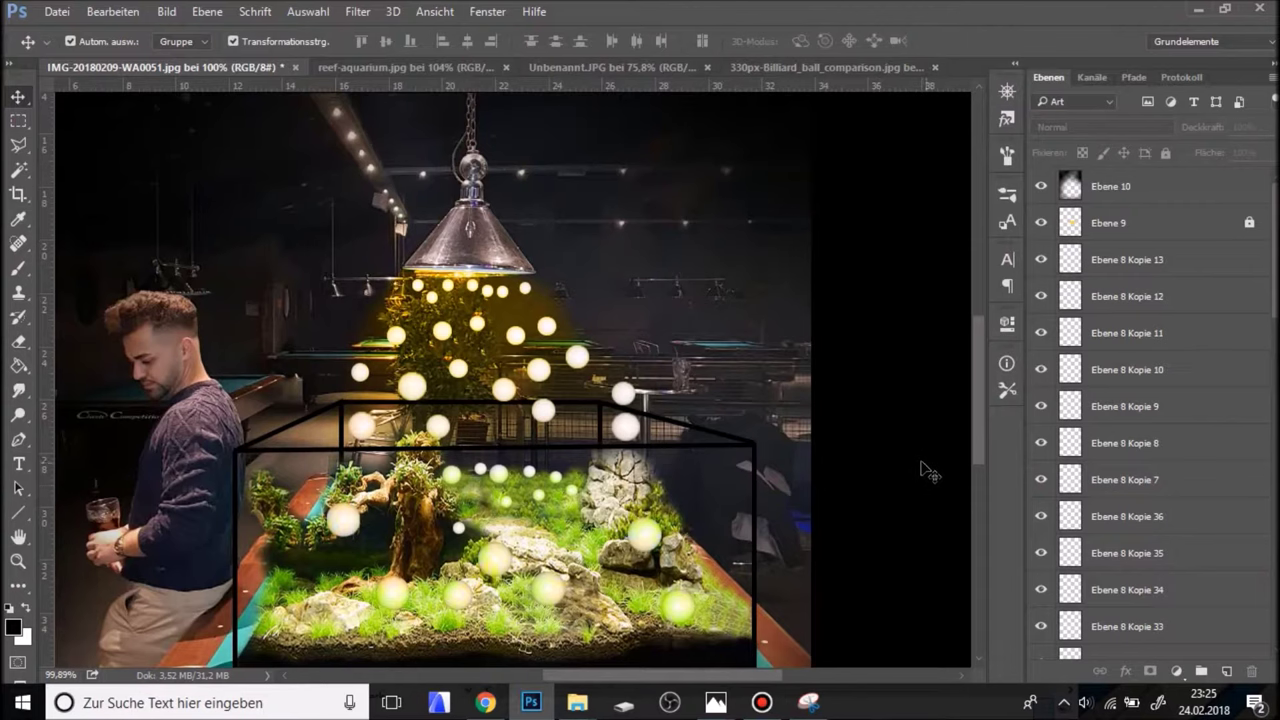
scroll(198, 306, down, 1)
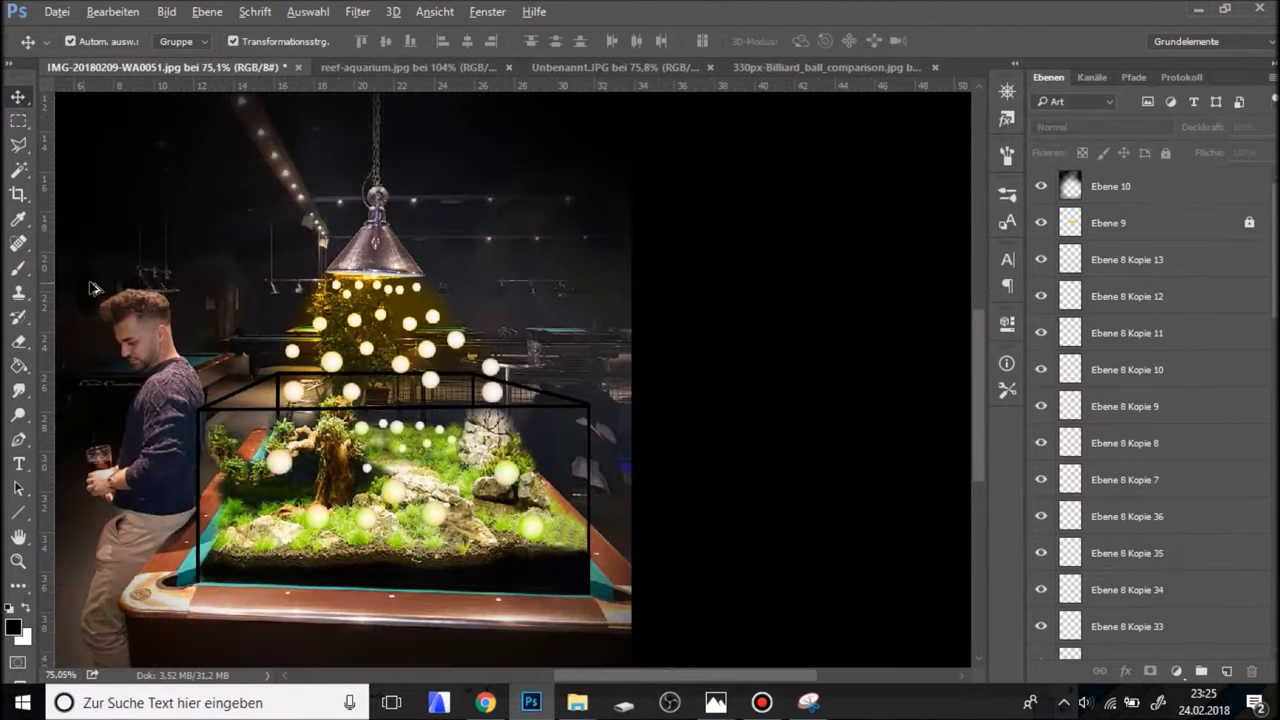
scroll(198, 306, down, 1)
scroll(198, 306, down, 1)
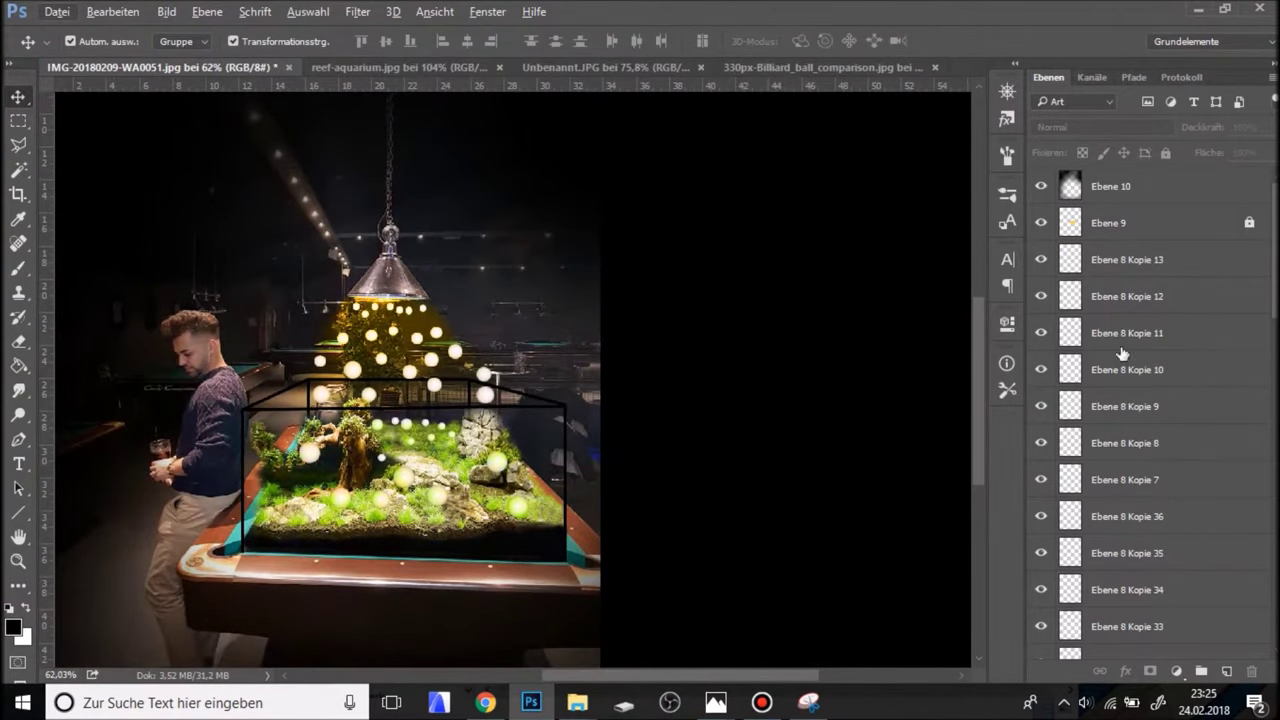
scroll(408, 306, down, 1)
click(20, 120)
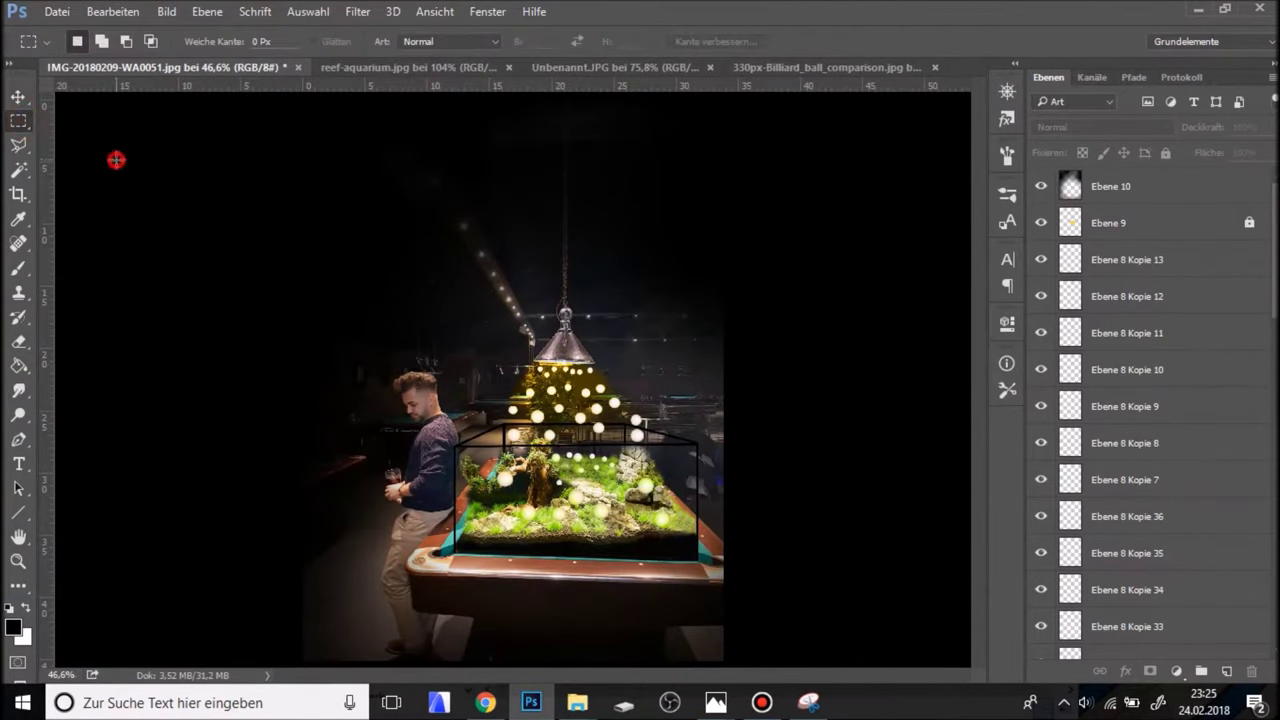
key(ctrl+z)
key(ctrl+z)
key(ctrl+z)
key(ctrl+z)
Zoom and pan the view toward the lamp and the falling balls.
scroll(965, 533, up, 1)
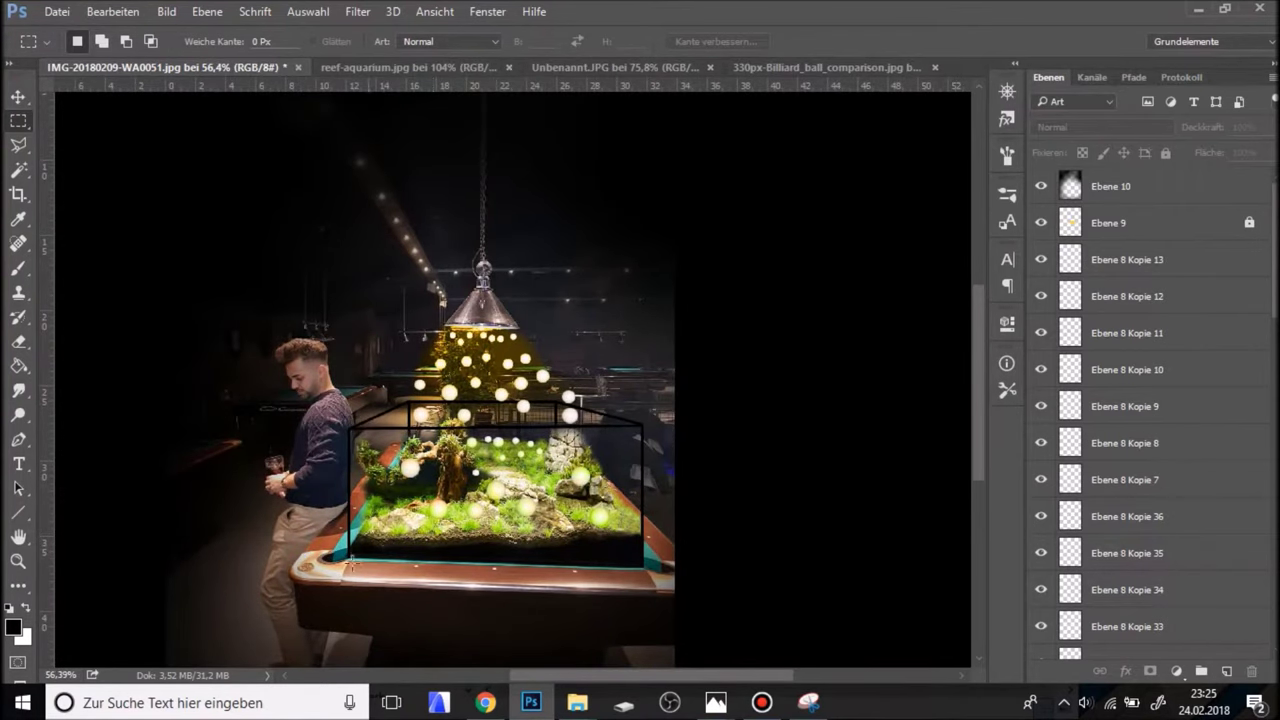
scroll(273, 570, down, 1)
scroll(546, 461, down, 1)
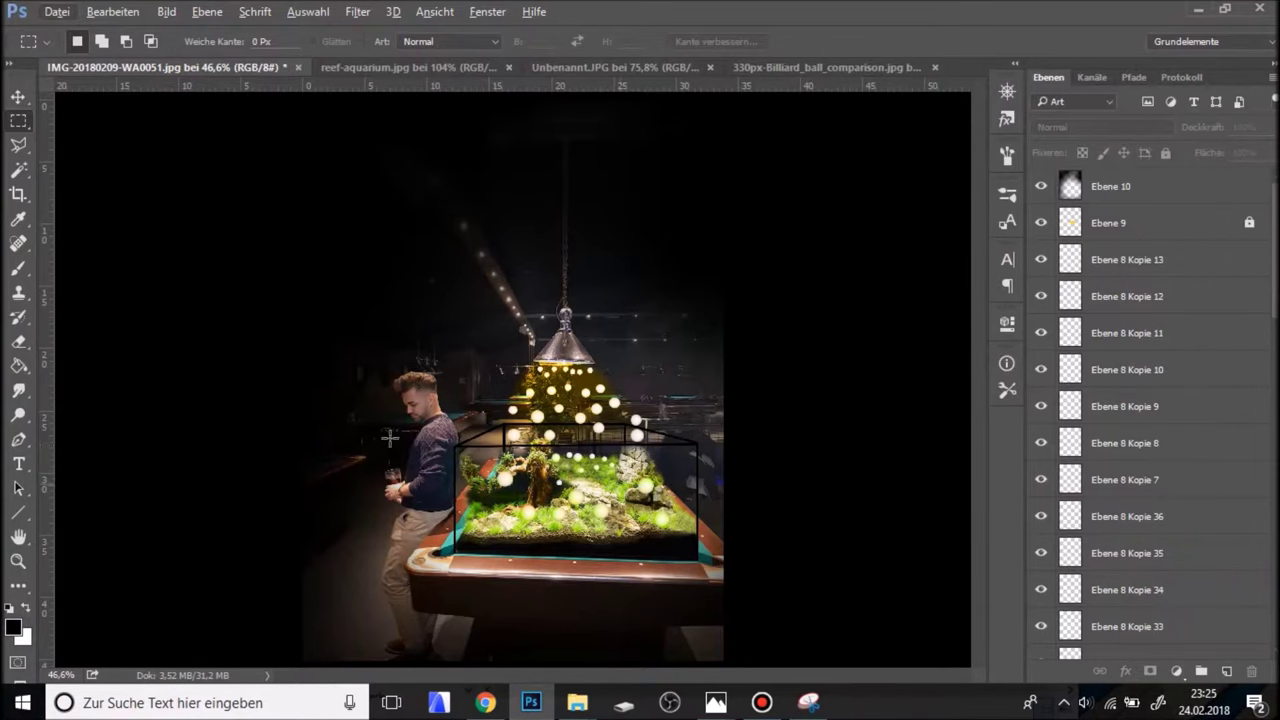
scroll(645, 543, up, 1)
scroll(796, 526, up, 2)
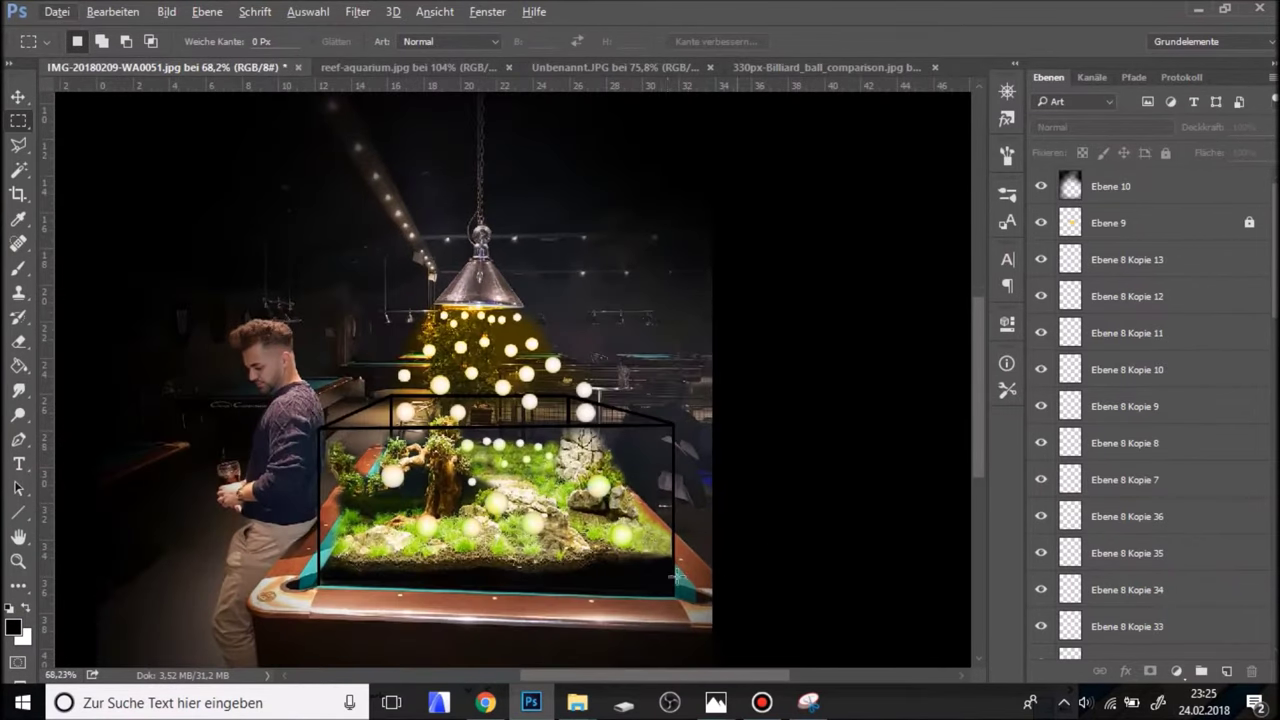
scroll(796, 526, up, 1)
drag(588, 430, 632, 517)
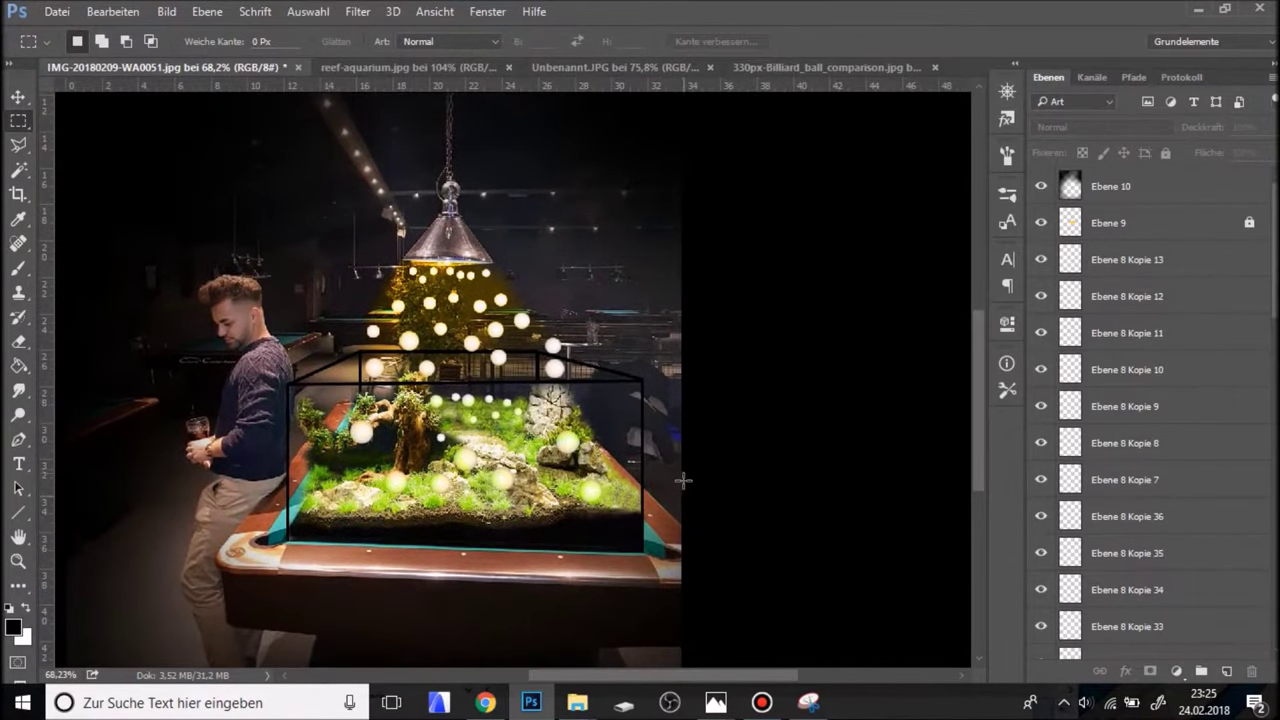
scroll(560, 360, up, 2)
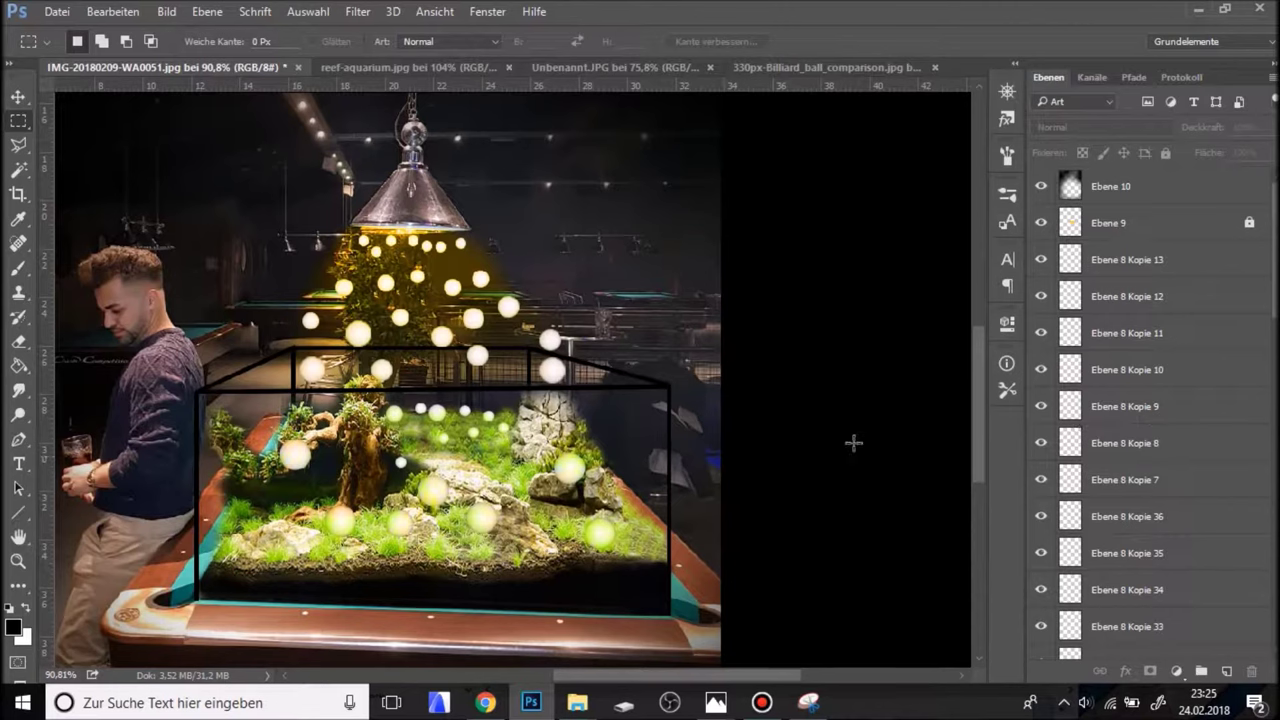
scroll(457, 402, up, 2)
drag(482, 300, 560, 410)
Nudge the orb on Ebene 8 Kopie 30 slightly up-left.
key(v)
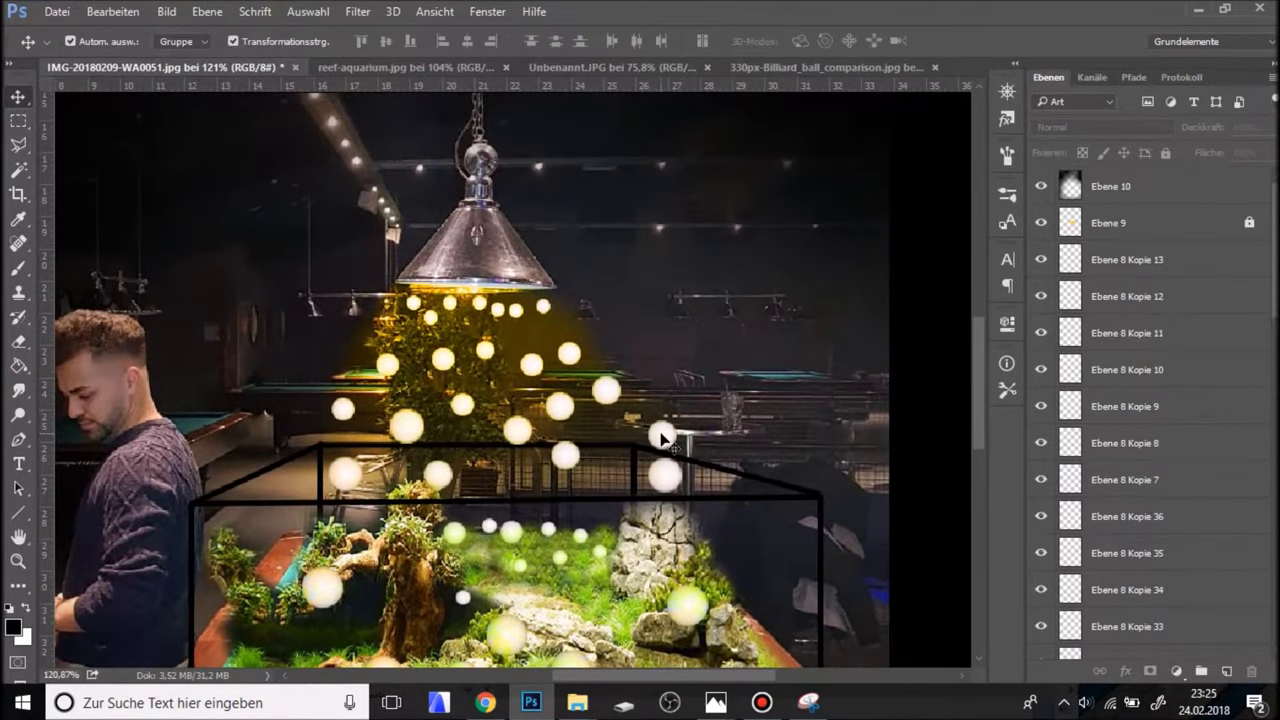
drag(661, 437, 633, 443)
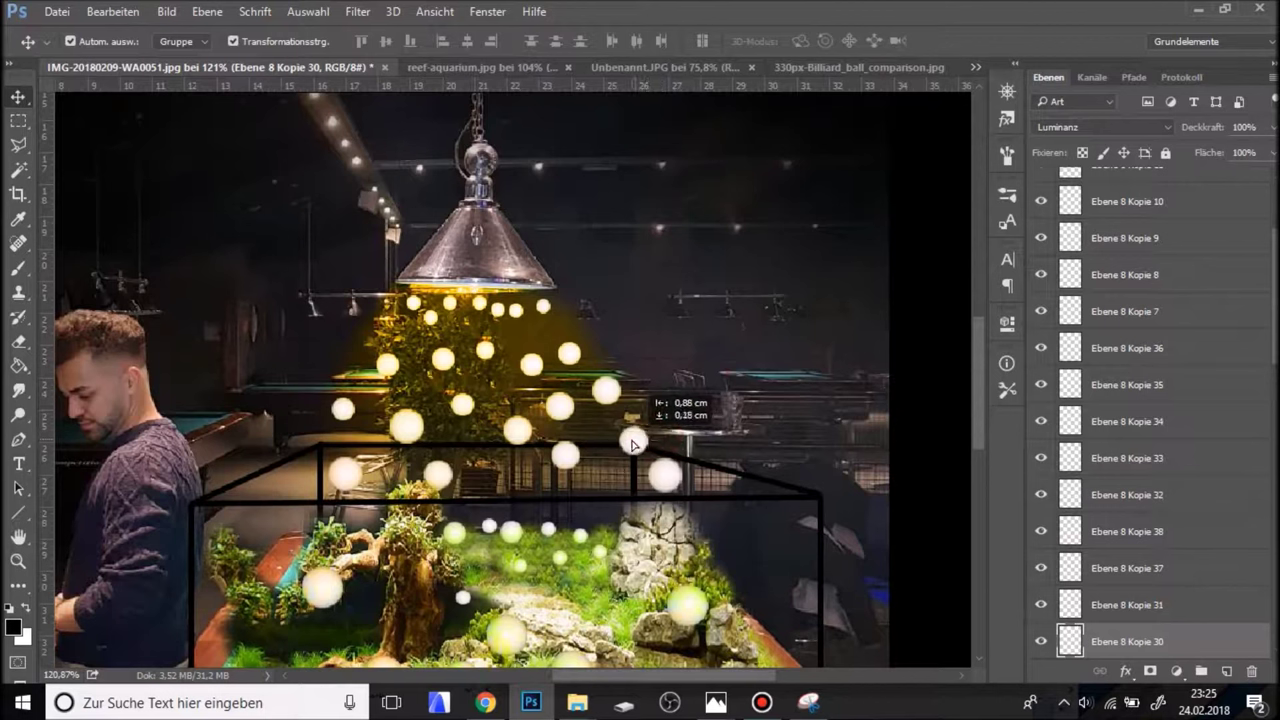
drag(633, 443, 620, 435)
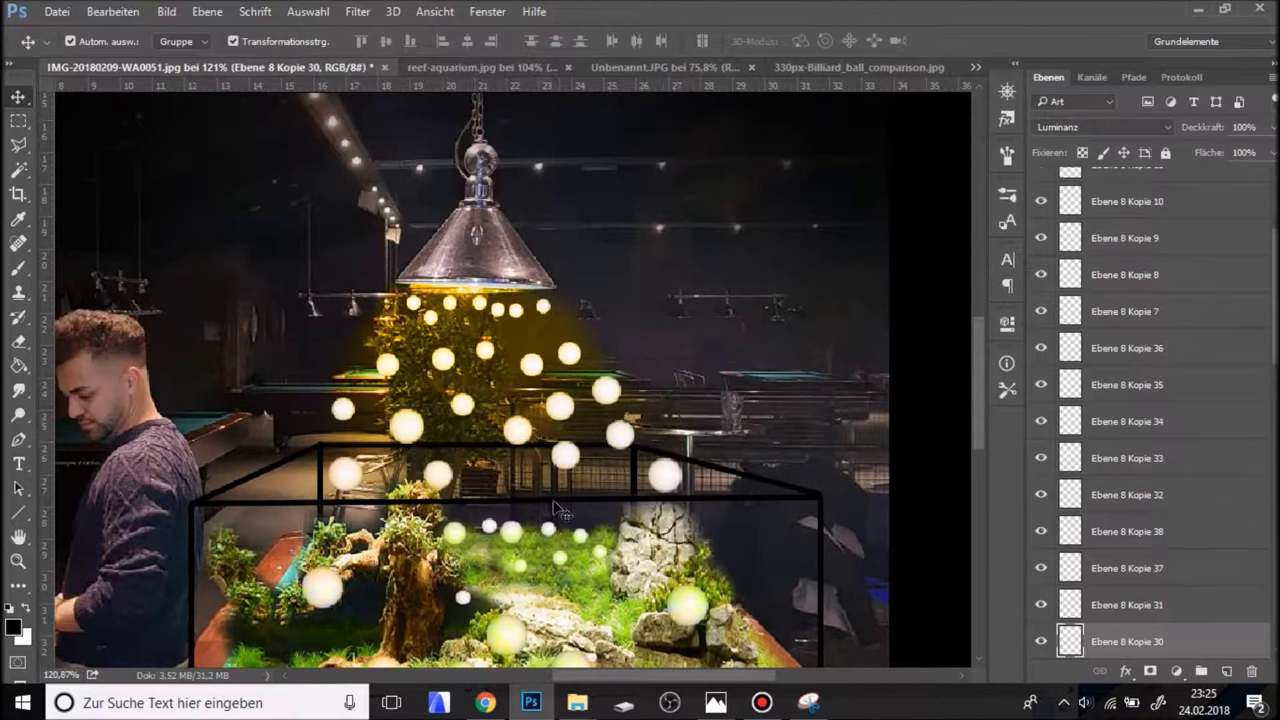
scroll(420, 535, down, 1)
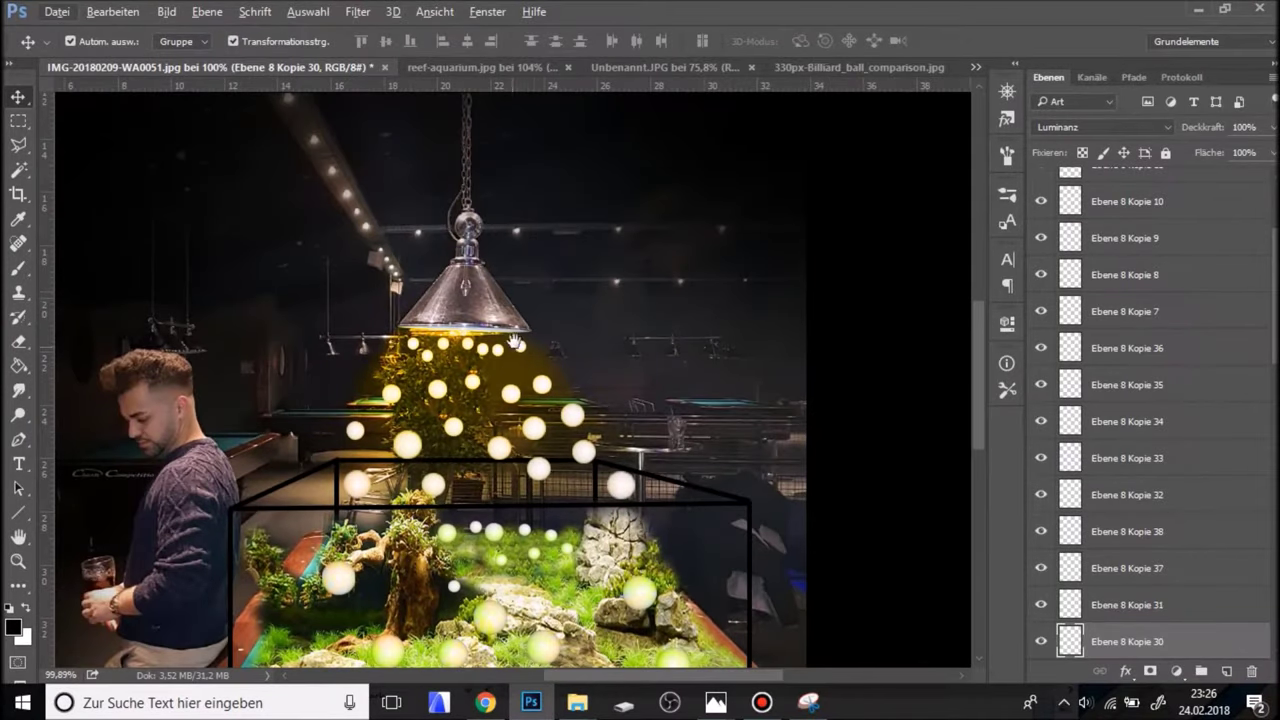
drag(531, 287, 527, 325)
scroll(527, 325, down, 3)
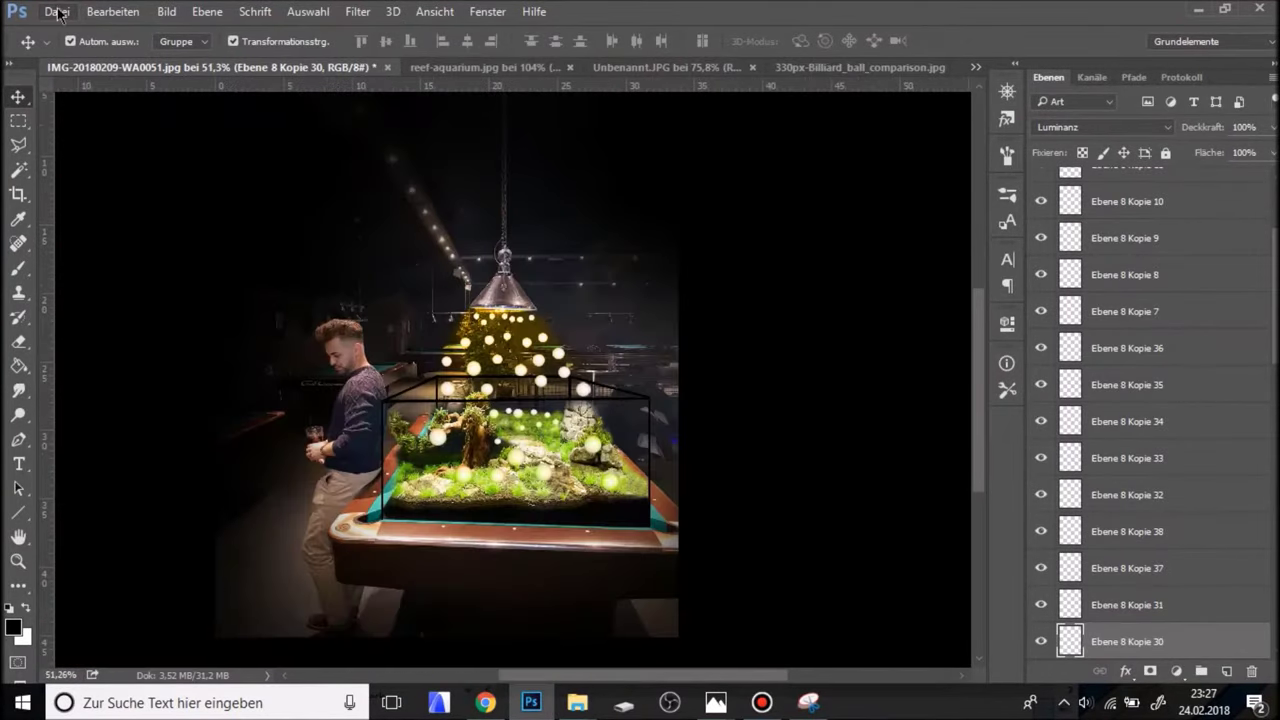
Open the cue image 136-2507.jpg and zoom in on it.
click(57, 12)
click(100, 50)
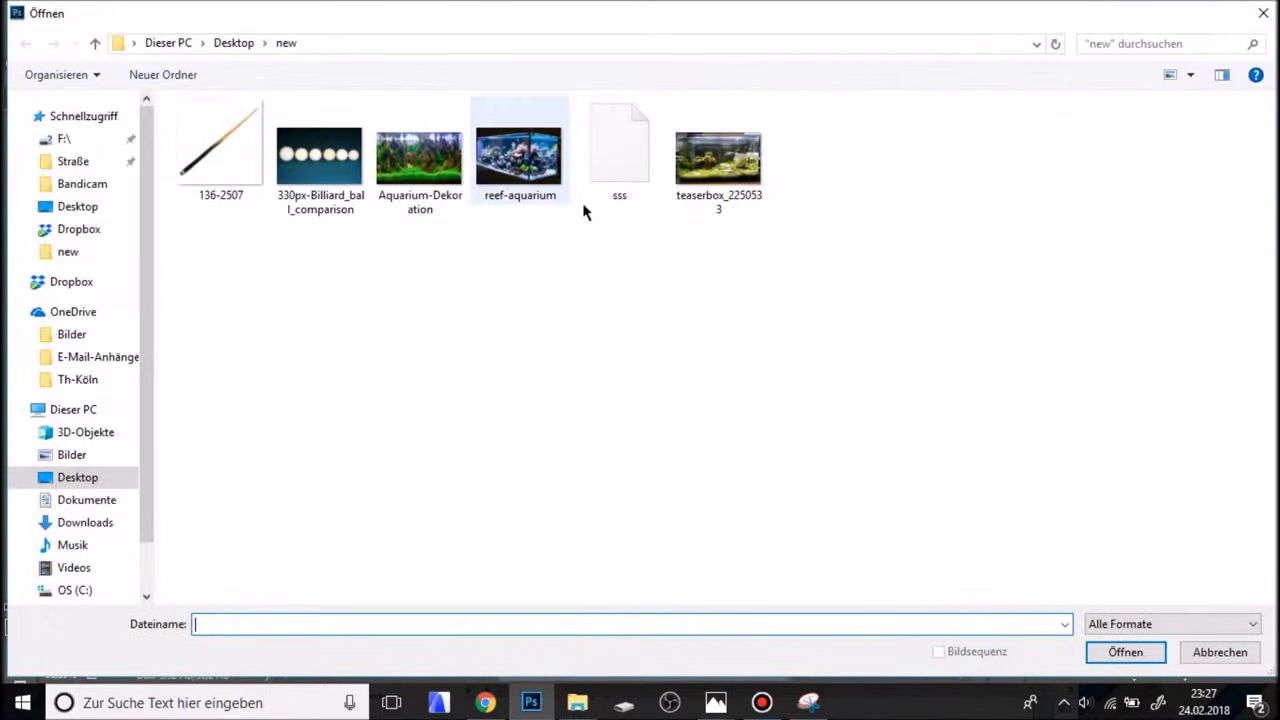
click(225, 142)
click(1105, 658)
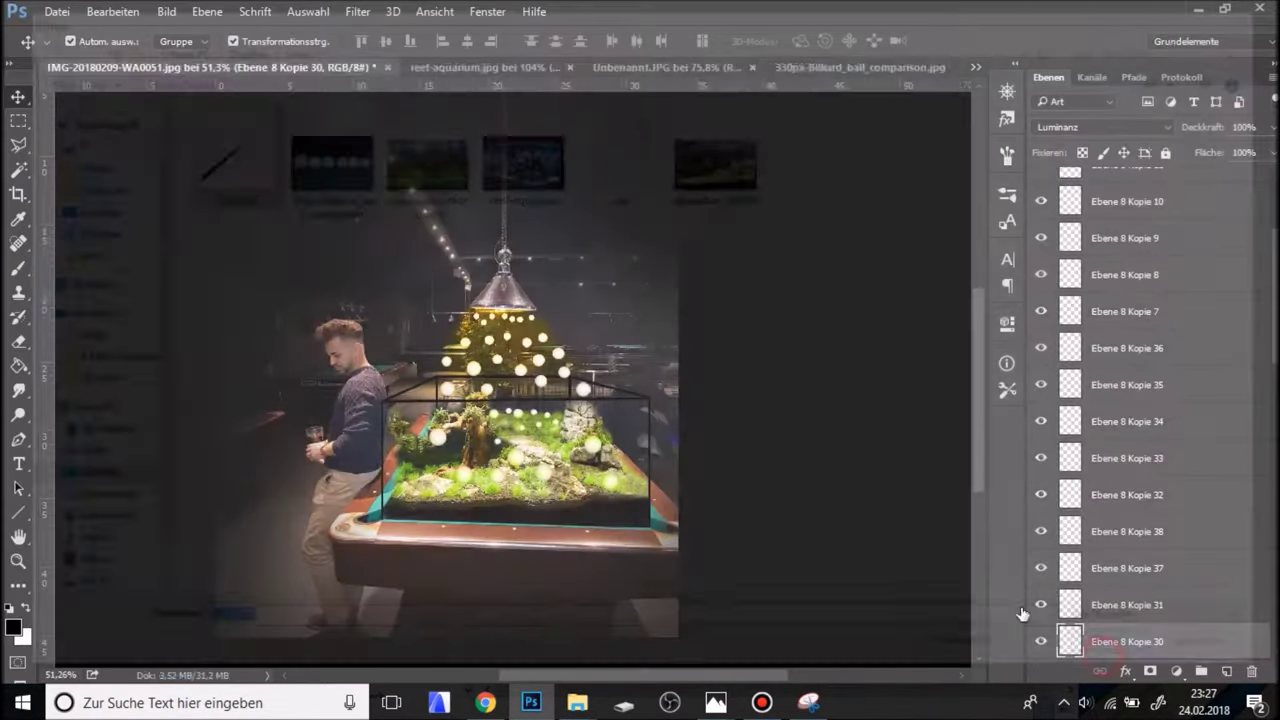
key(ctrl+plus)
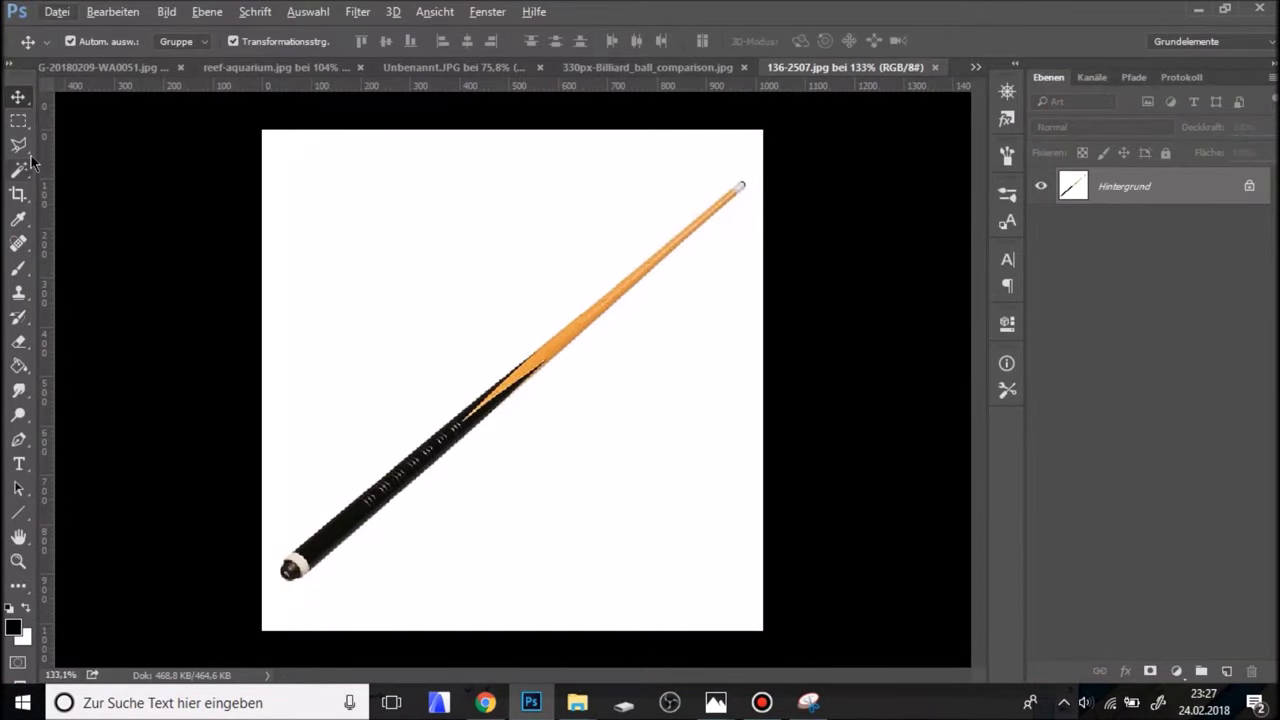
Magic-wand the white background, invert to isolate the cue, and drag it onto the pool-hall image.
click(20, 124)
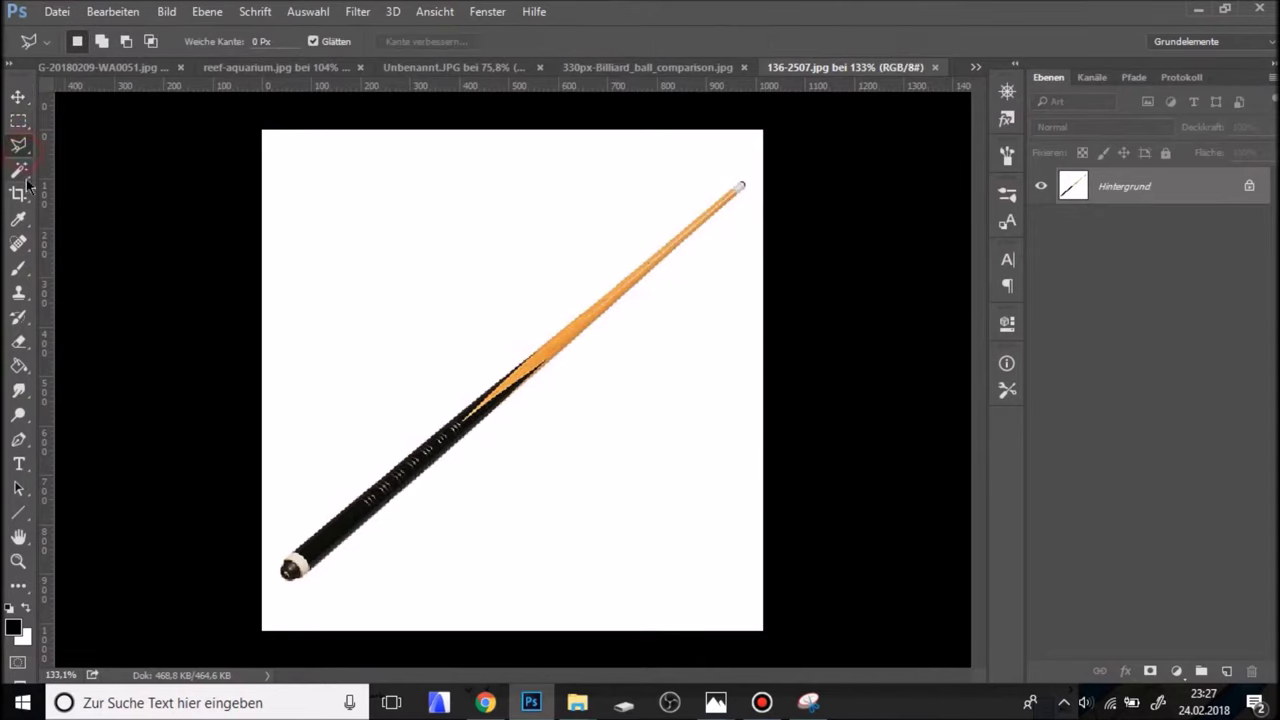
click(22, 196)
click(18, 170)
click(458, 230)
scroll(409, 134, down, 2)
click(309, 12)
click(340, 49)
click(18, 97)
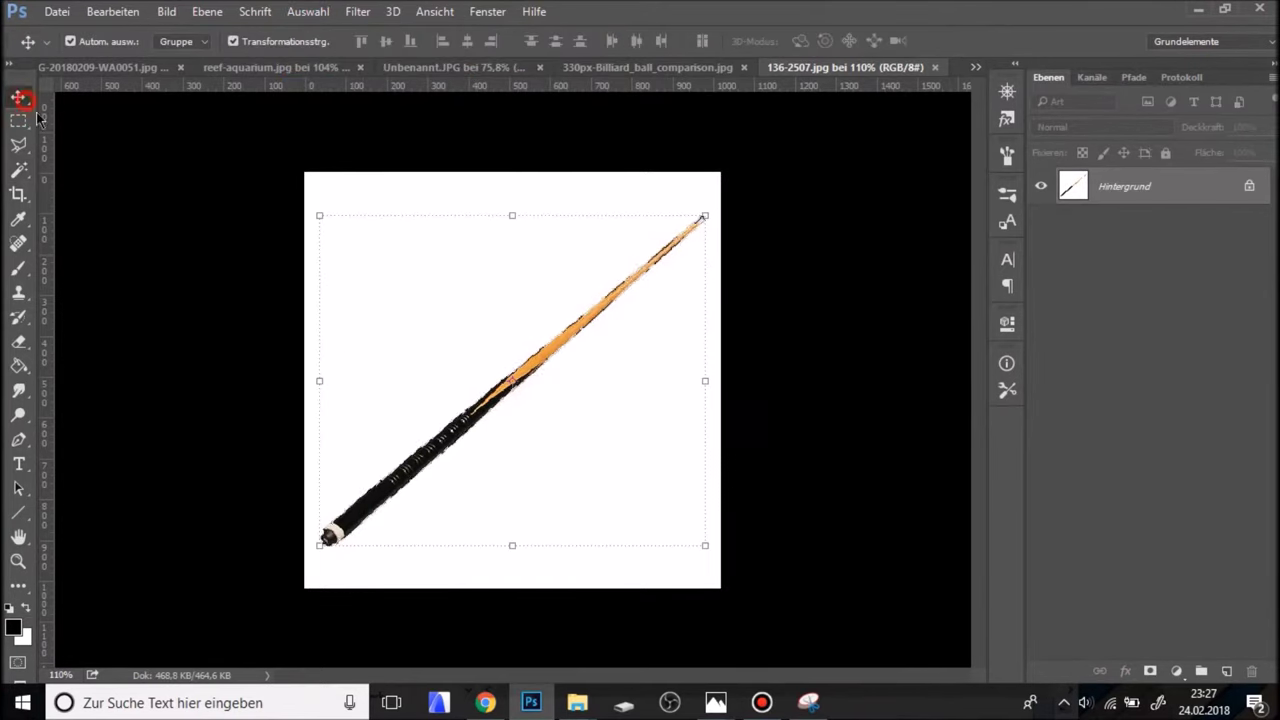
mouse_move(488, 398)
mouse_down()
mouse_move(410, 240)
mouse_move(165, 66)
mouse_move(381, 268)
mouse_up()
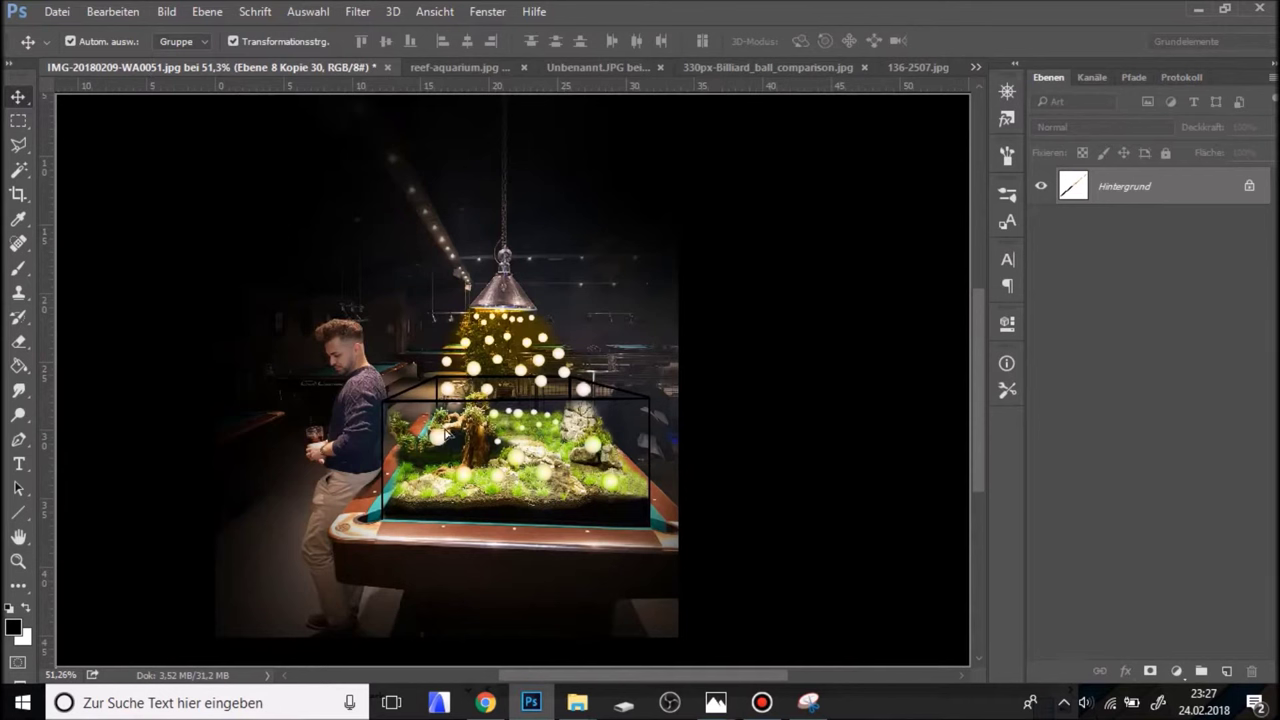
Drop the cue near the man, then rotate and enlarge it nearly upright.
drag(447, 432, 447, 432)
mouse_move(597, 550)
mouse_down()
mouse_move(403, 478)
mouse_move(355, 512)
mouse_up()
key(ctrl+t)
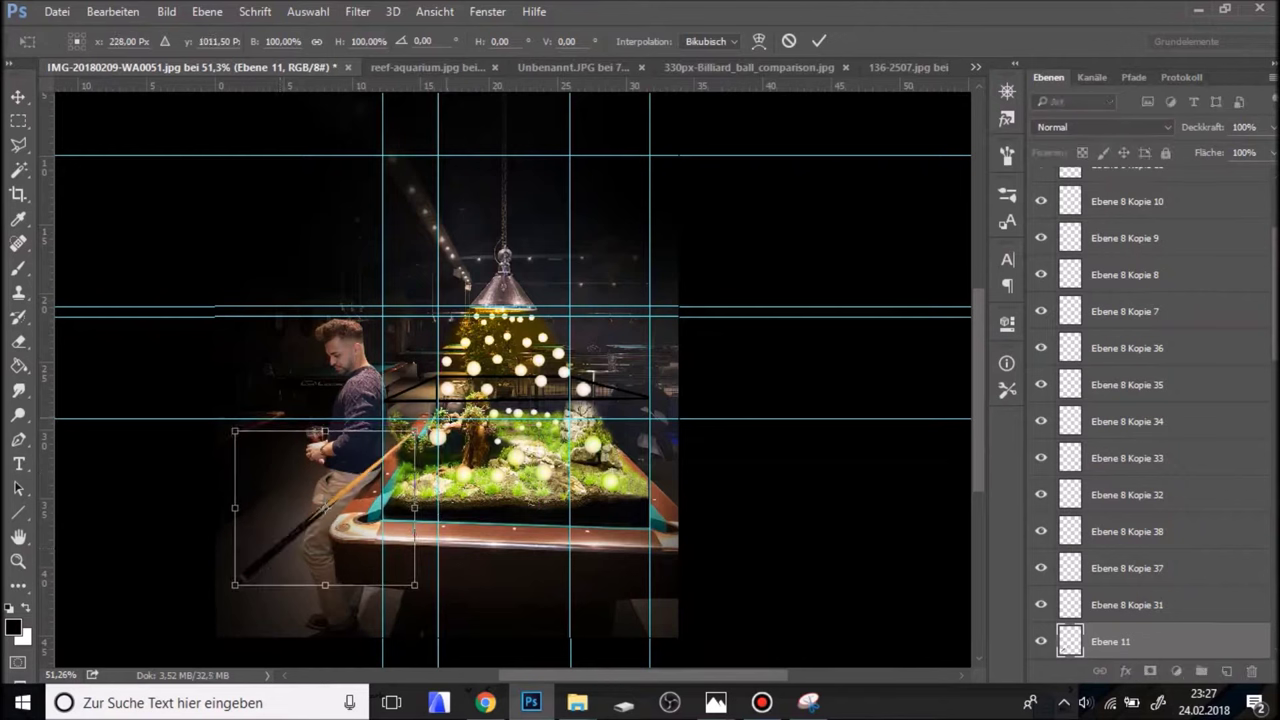
drag(440, 425, 315, 558)
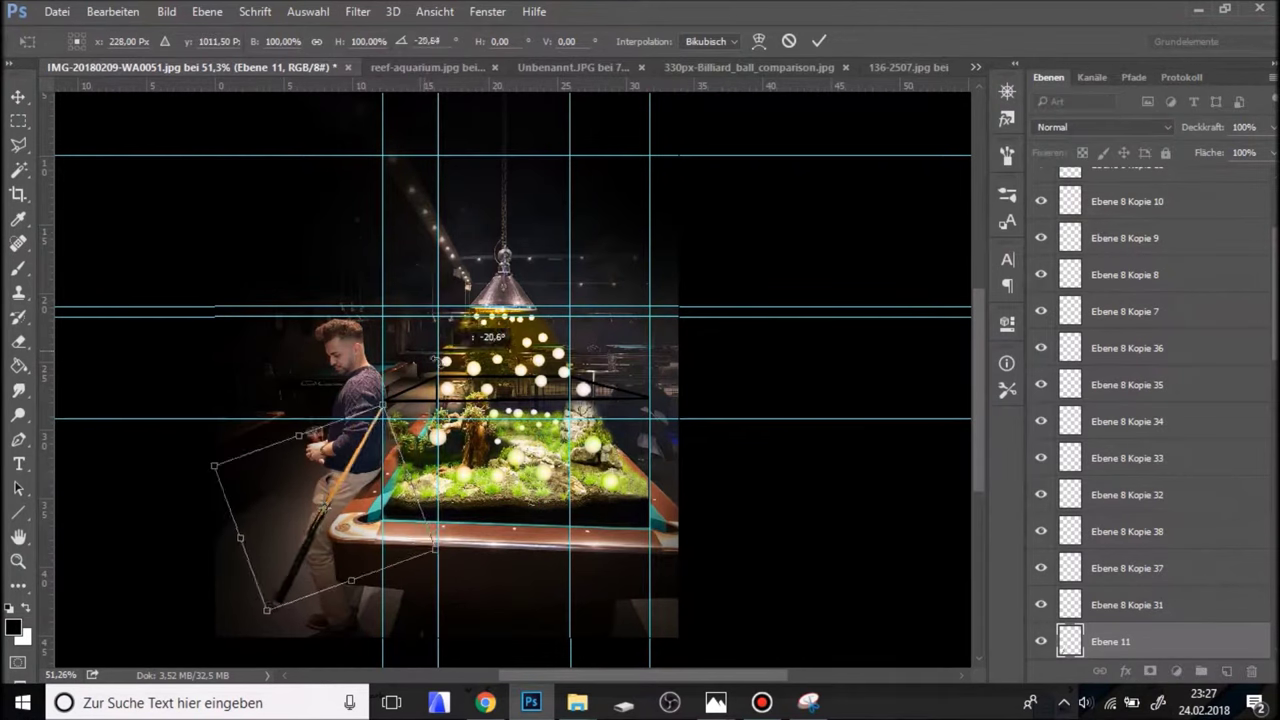
drag(270, 616, 245, 652)
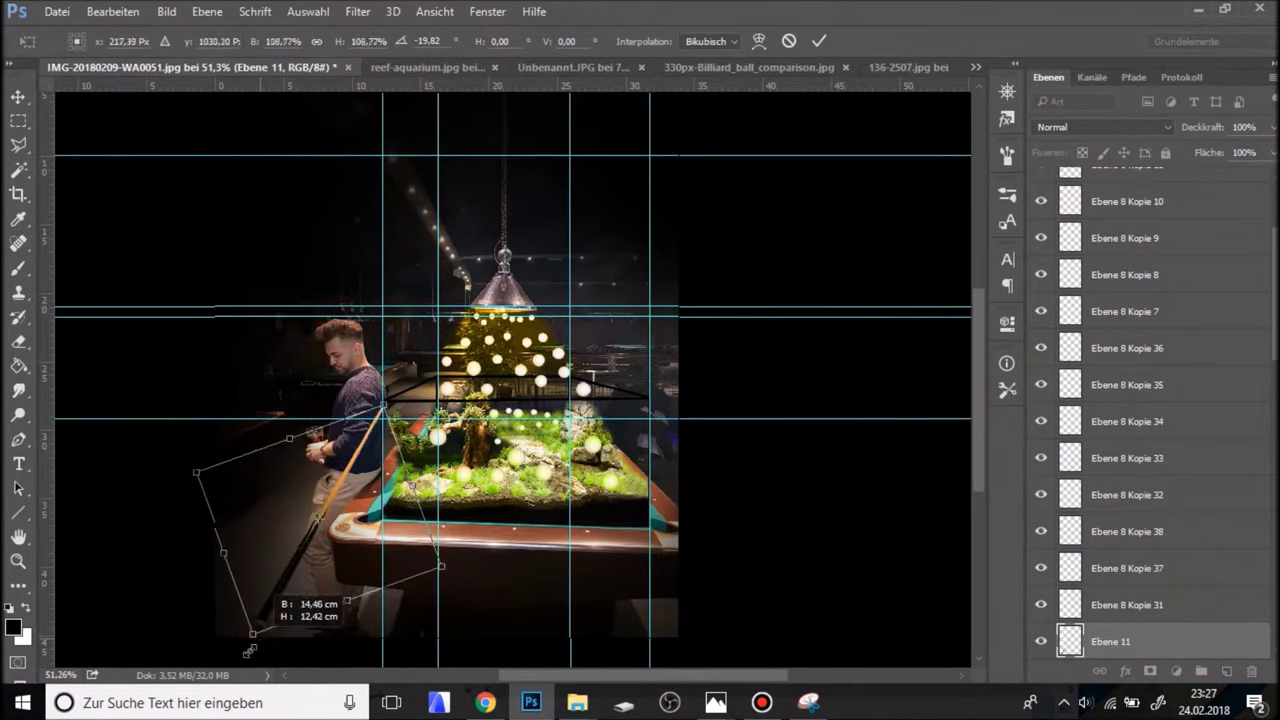
mouse_move(387, 406)
mouse_down()
mouse_move(427, 328)
mouse_move(396, 382)
mouse_move(372, 321)
mouse_up()
mouse_move(345, 395)
mouse_down()
mouse_move(339, 357)
mouse_move(368, 314)
mouse_up()
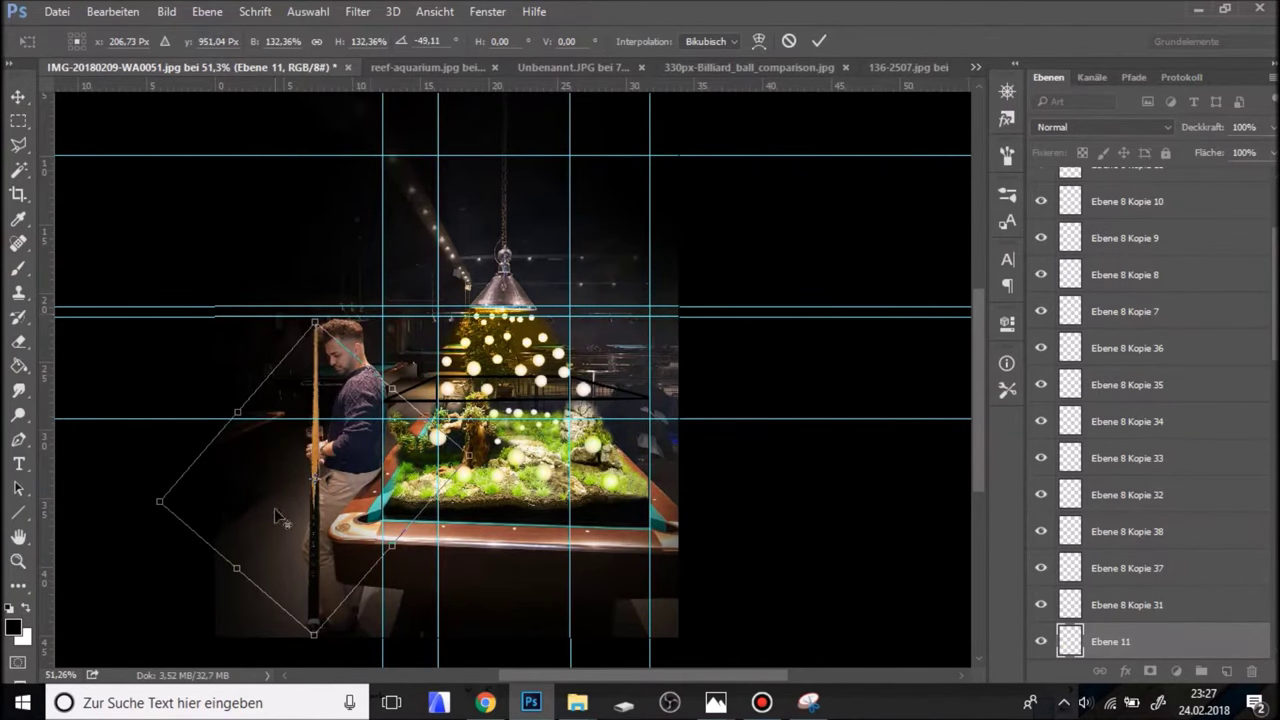
scroll(317, 515, up, 2)
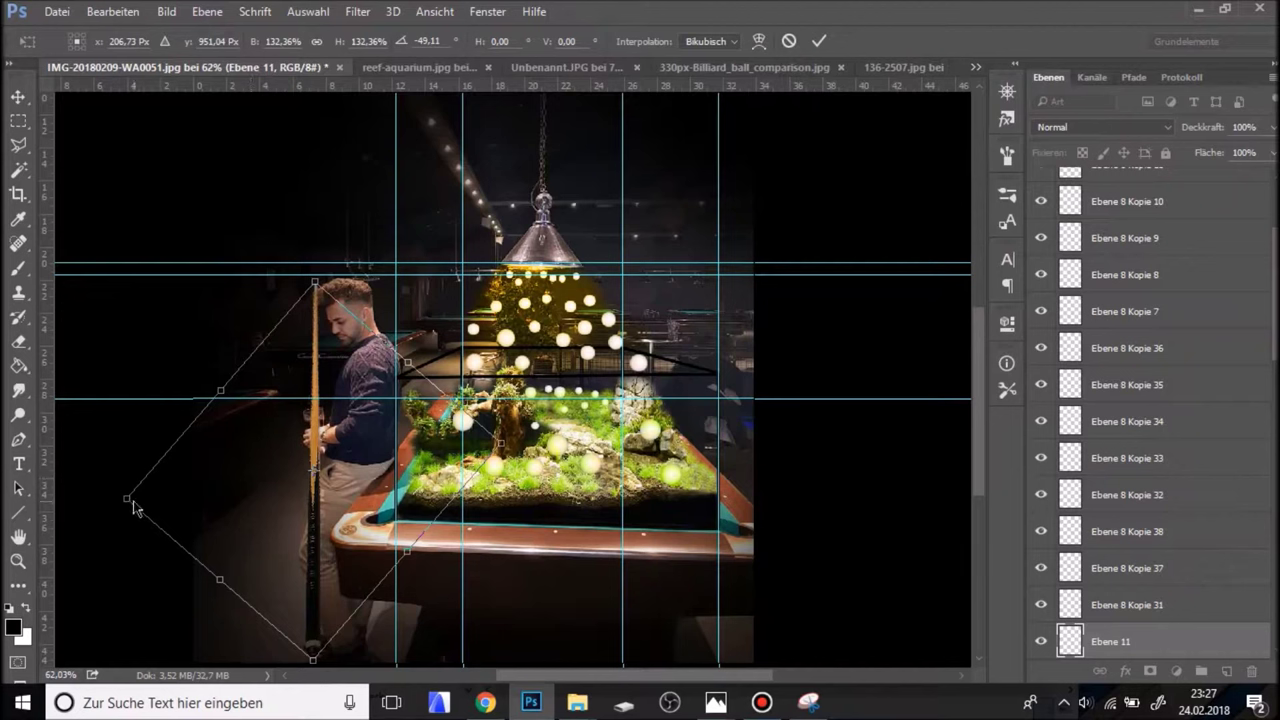
Shrink, narrow and skew the cue to straighten it.
drag(126, 500, 134, 499)
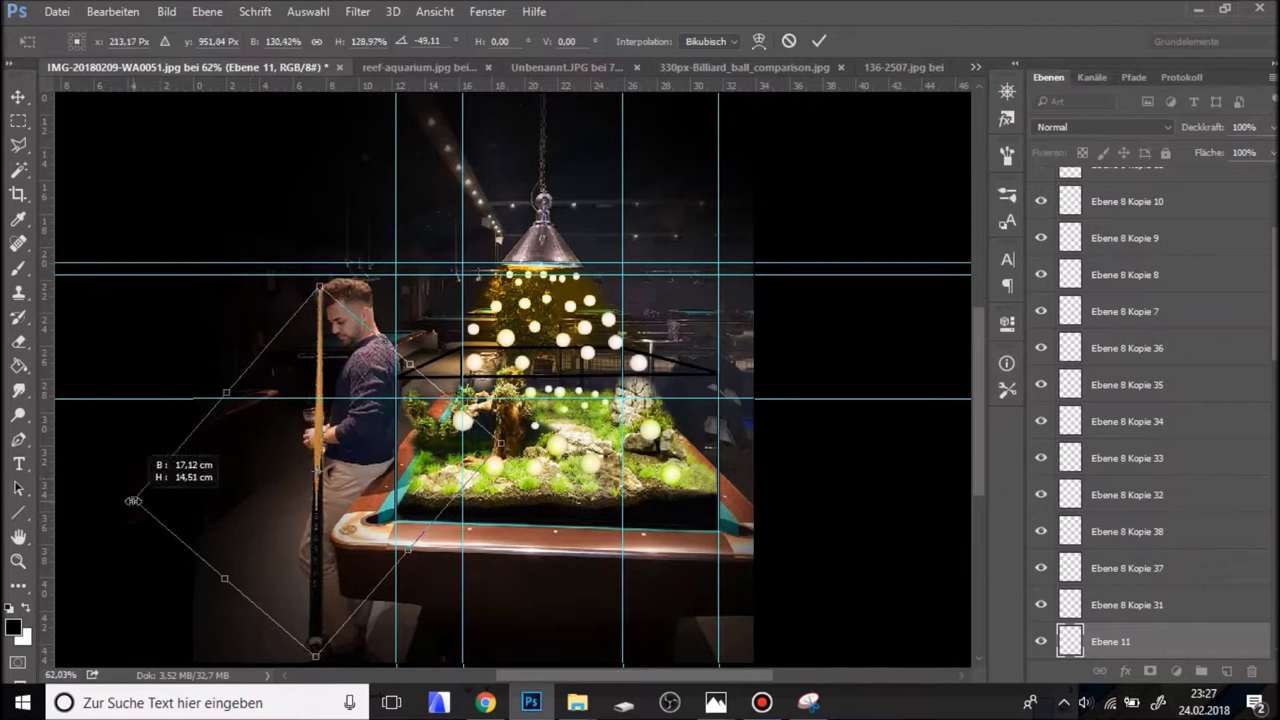
drag(224, 588, 244, 574)
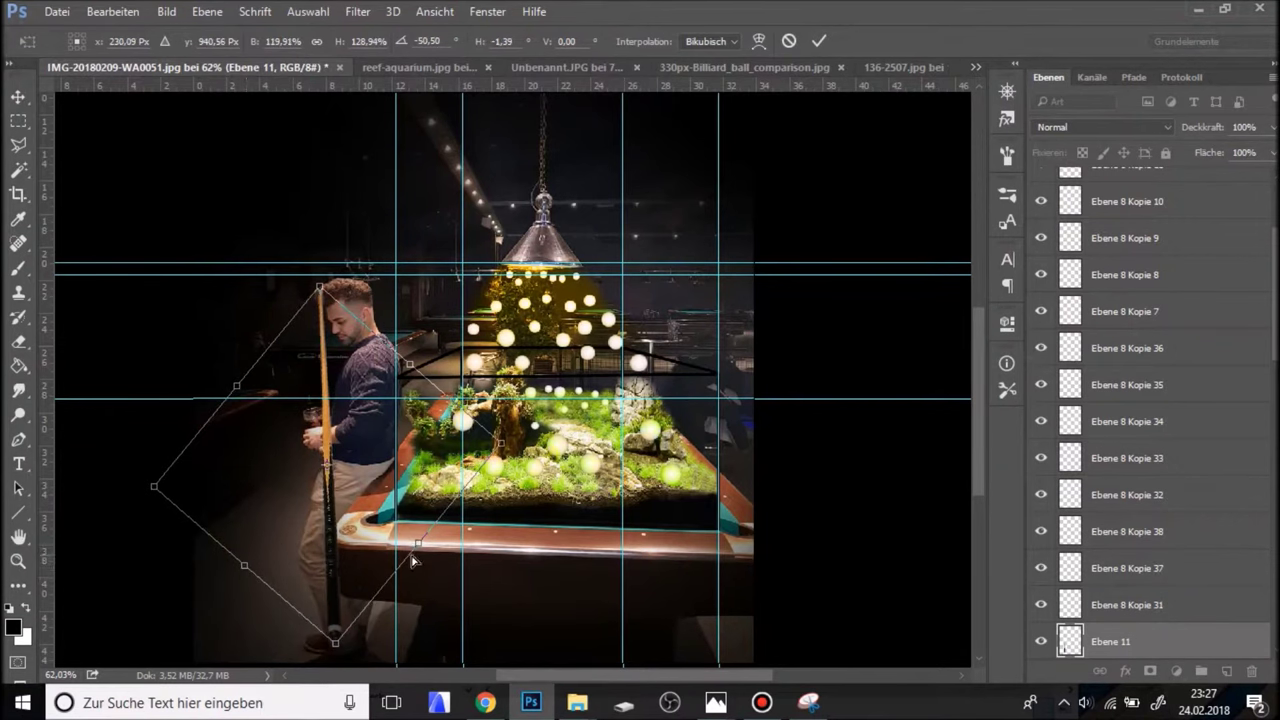
drag(413, 560, 385, 545)
drag(244, 565, 257, 551)
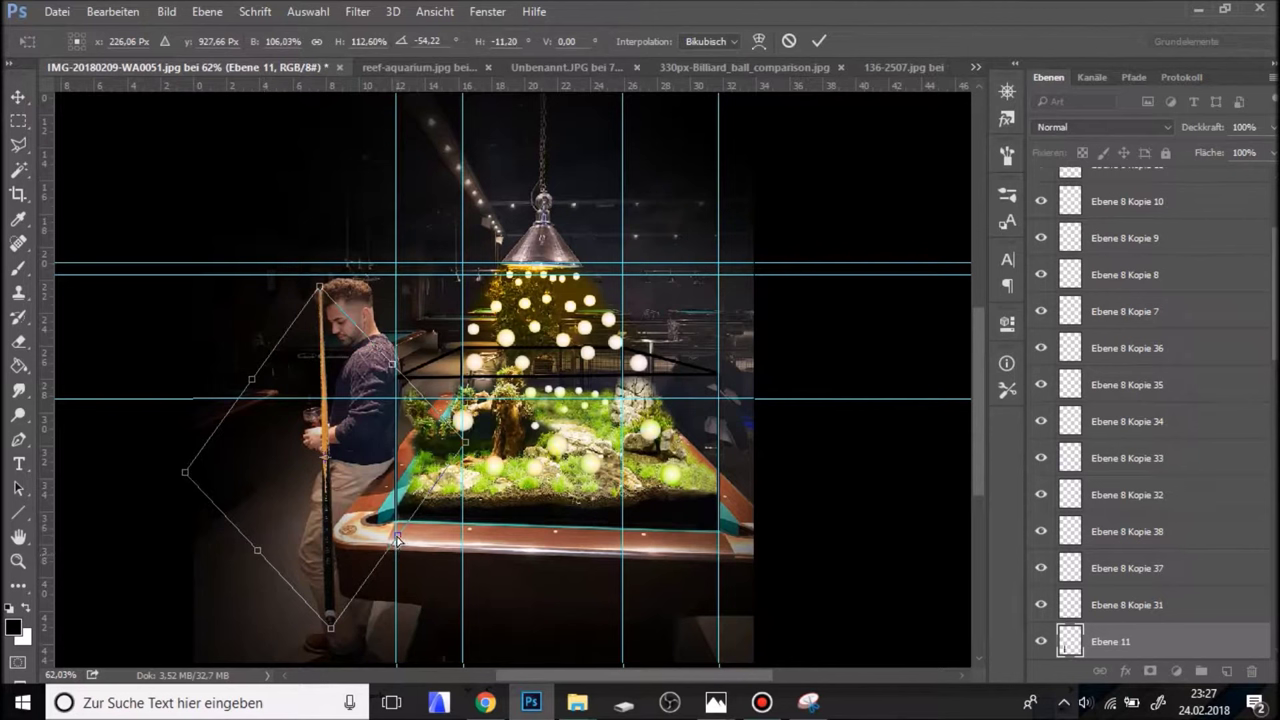
drag(397, 540, 365, 532)
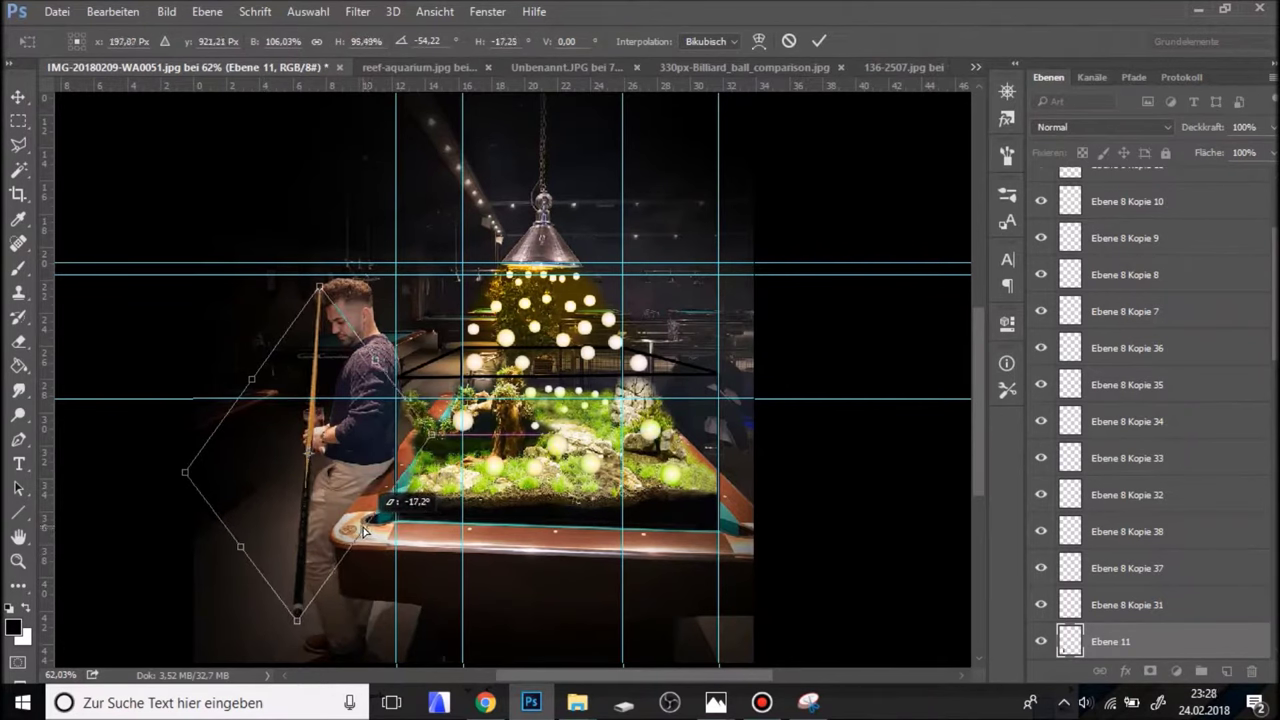
drag(364, 531, 316, 503)
Position the cue beside the man, lengthen it toward his shoulder, and apply the transform.
drag(305, 360, 344, 468)
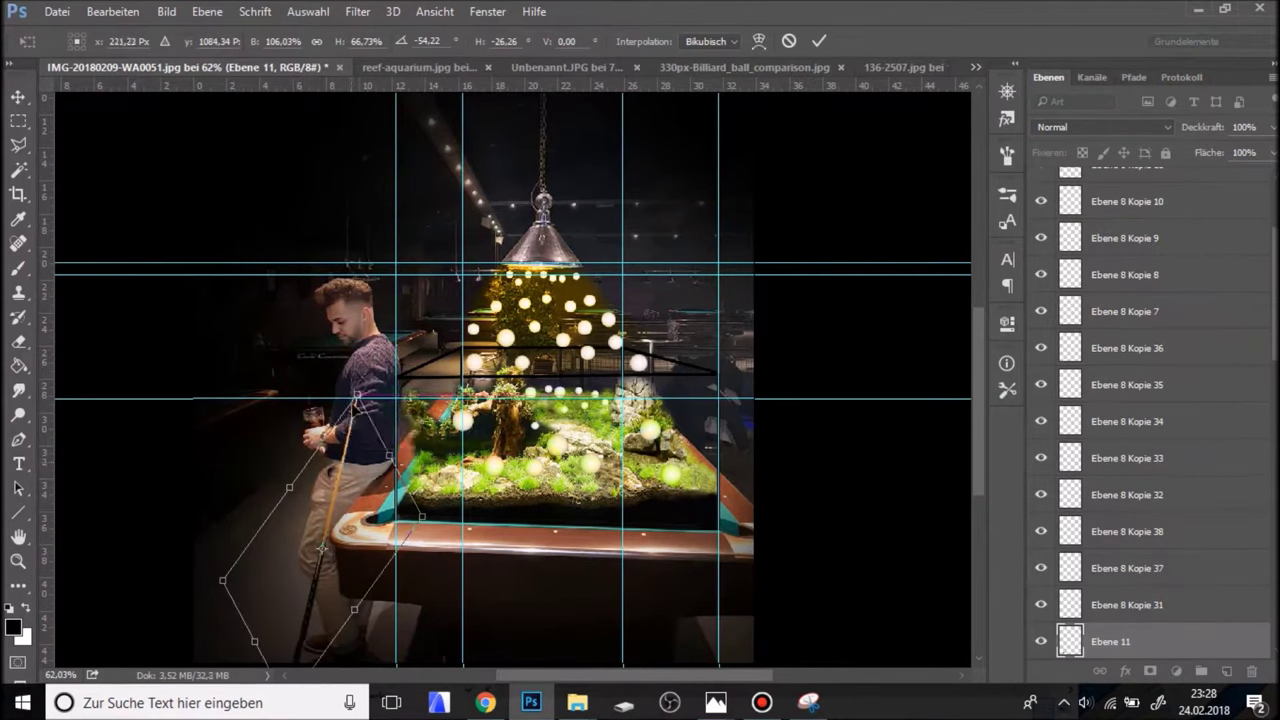
drag(354, 396, 382, 308)
drag(371, 352, 376, 346)
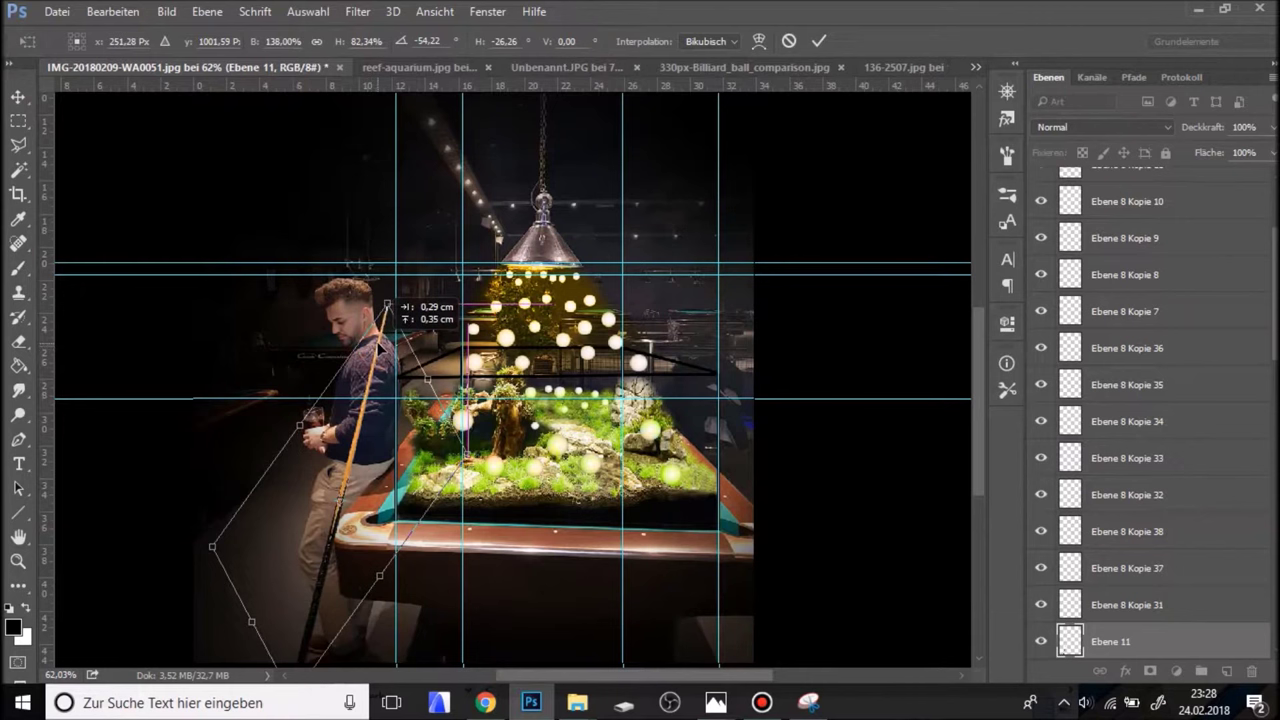
drag(376, 346, 382, 342)
drag(387, 298, 391, 288)
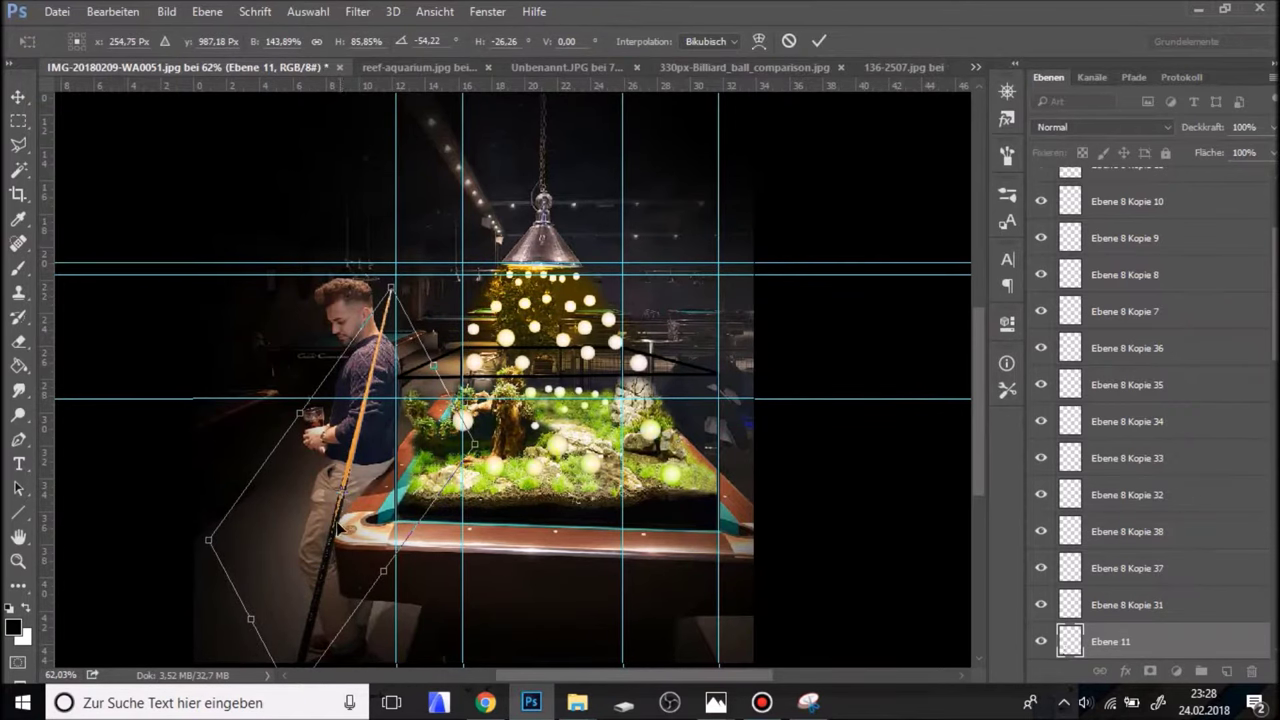
key(Return)
alt+scroll(312, 447, down, 1)
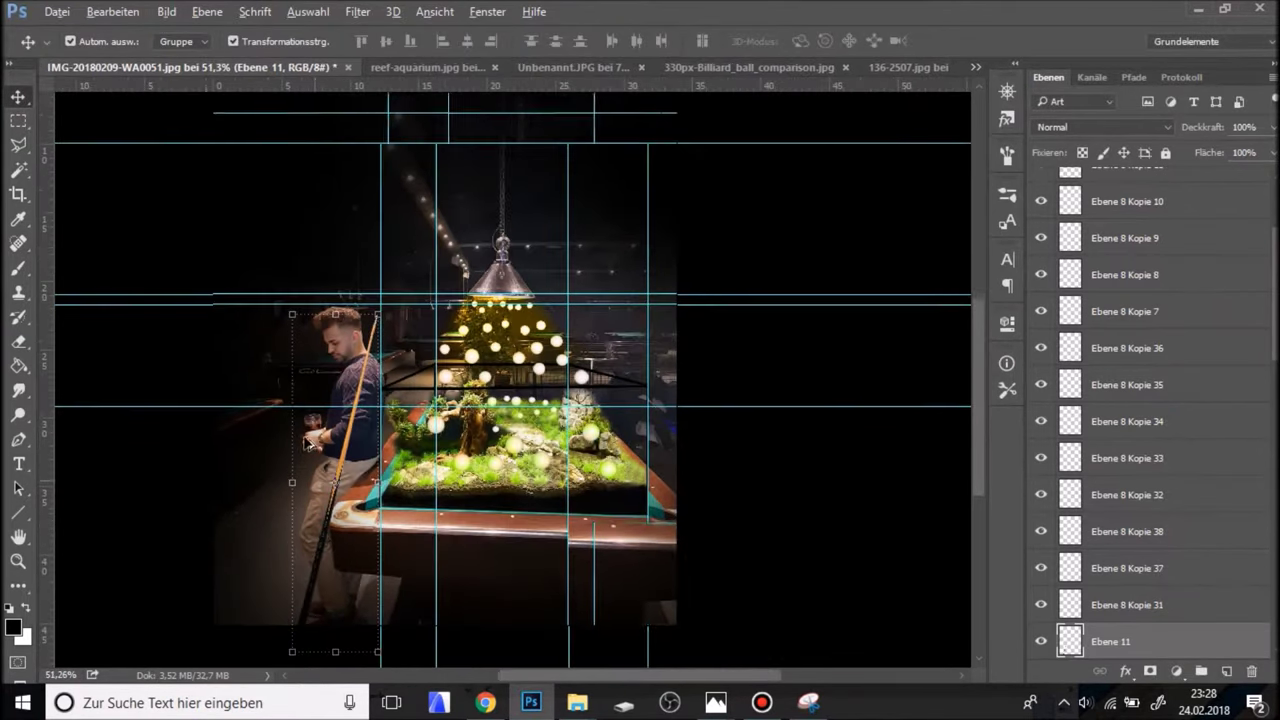
Undo a stray move, lock layer Ebene 10, and shift the cue slightly into place.
alt+scroll(286, 549, up, 7)
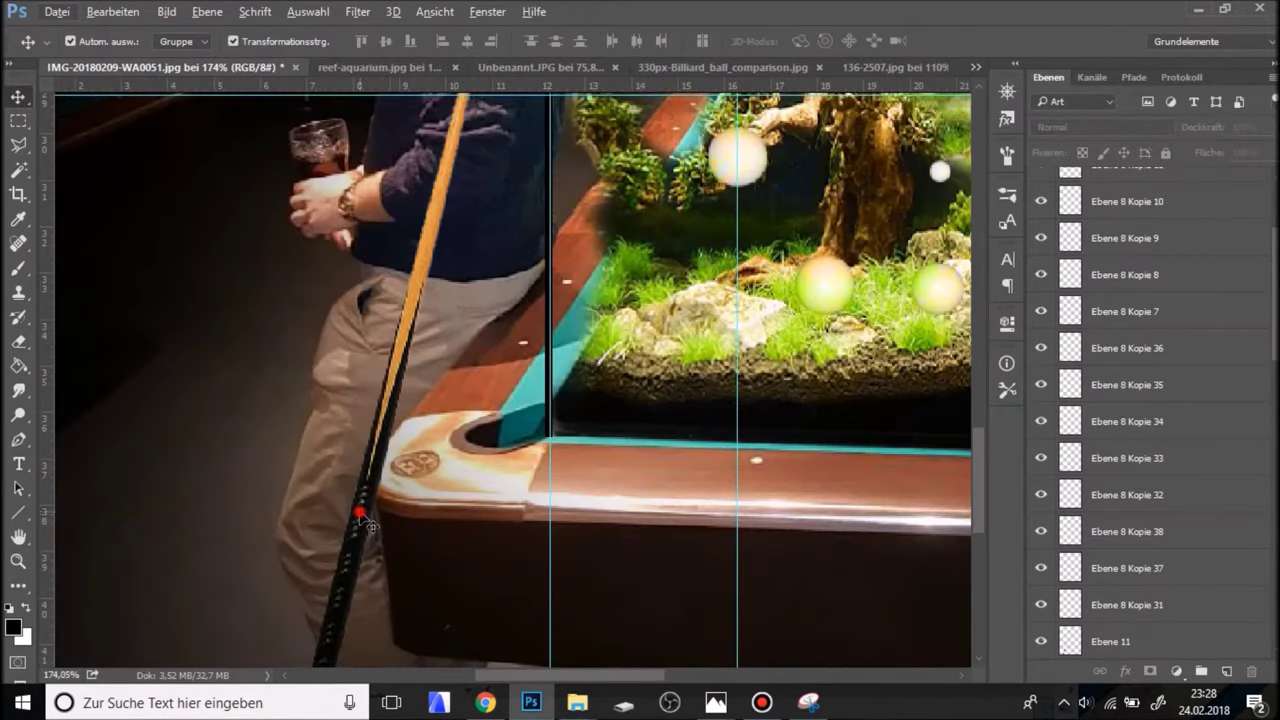
drag(365, 509, 369, 512)
key(ctrl+z)
click(1166, 153)
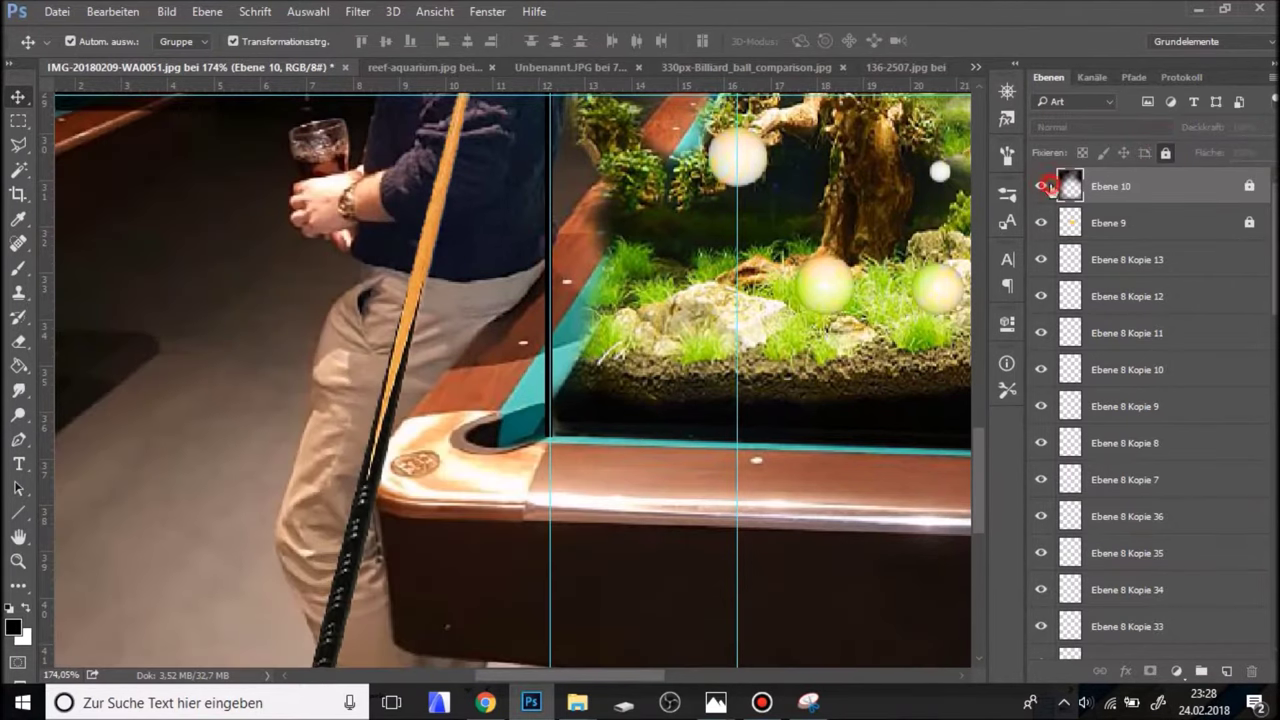
scroll(603, 335, down, 2)
drag(394, 528, 412, 522)
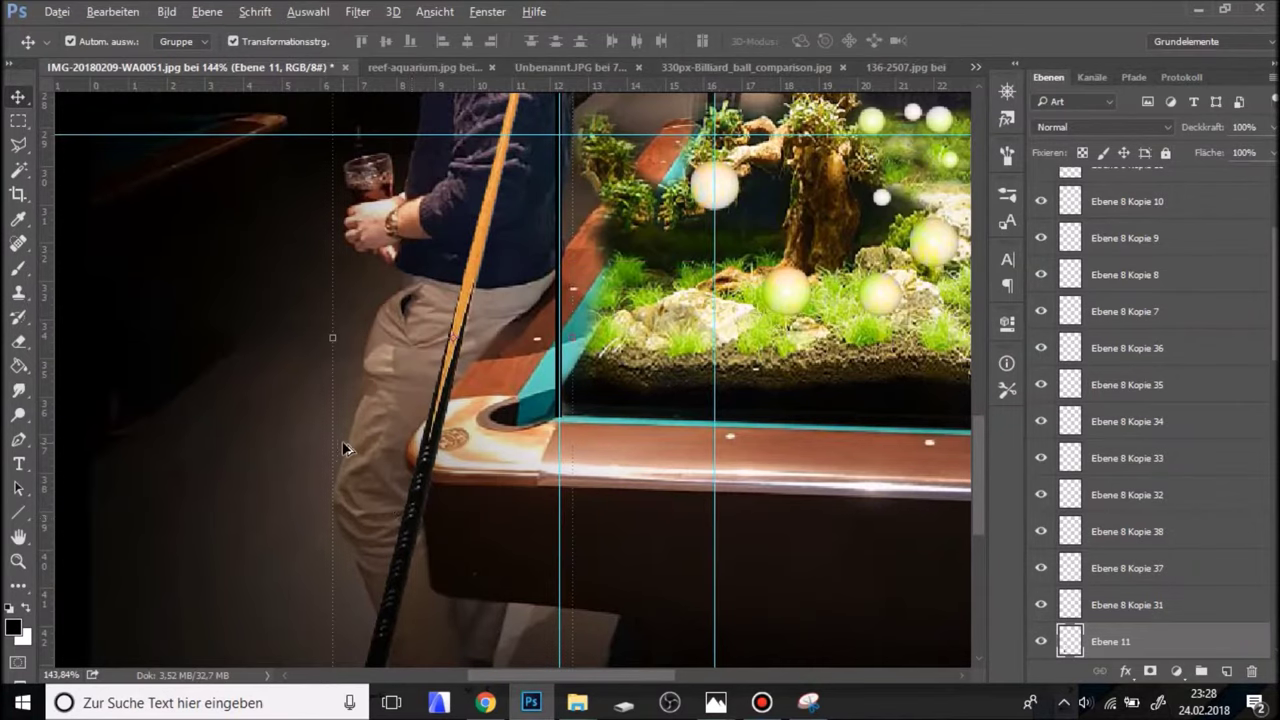
Start a Polygonal Lasso outline at the table's lower edge.
scroll(343, 448, down, 3)
scroll(362, 477, down, 1)
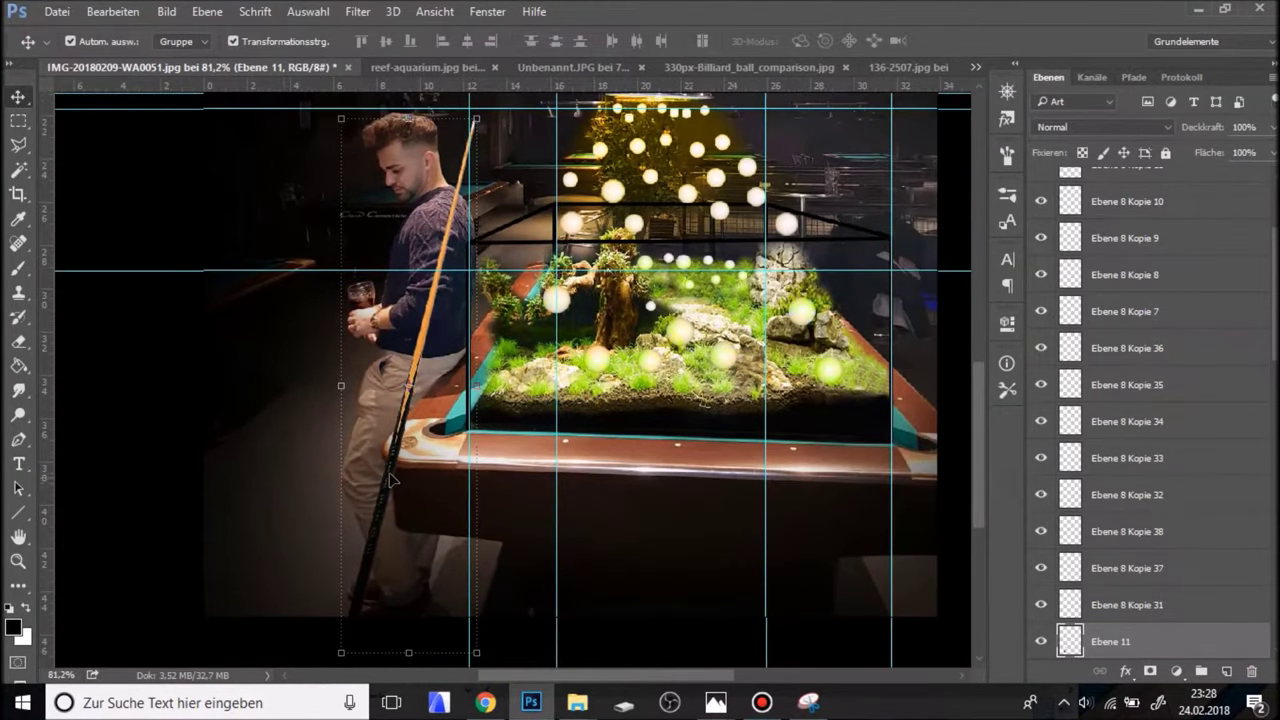
scroll(390, 488, up, 4)
scroll(390, 488, up, 2)
click(18, 145)
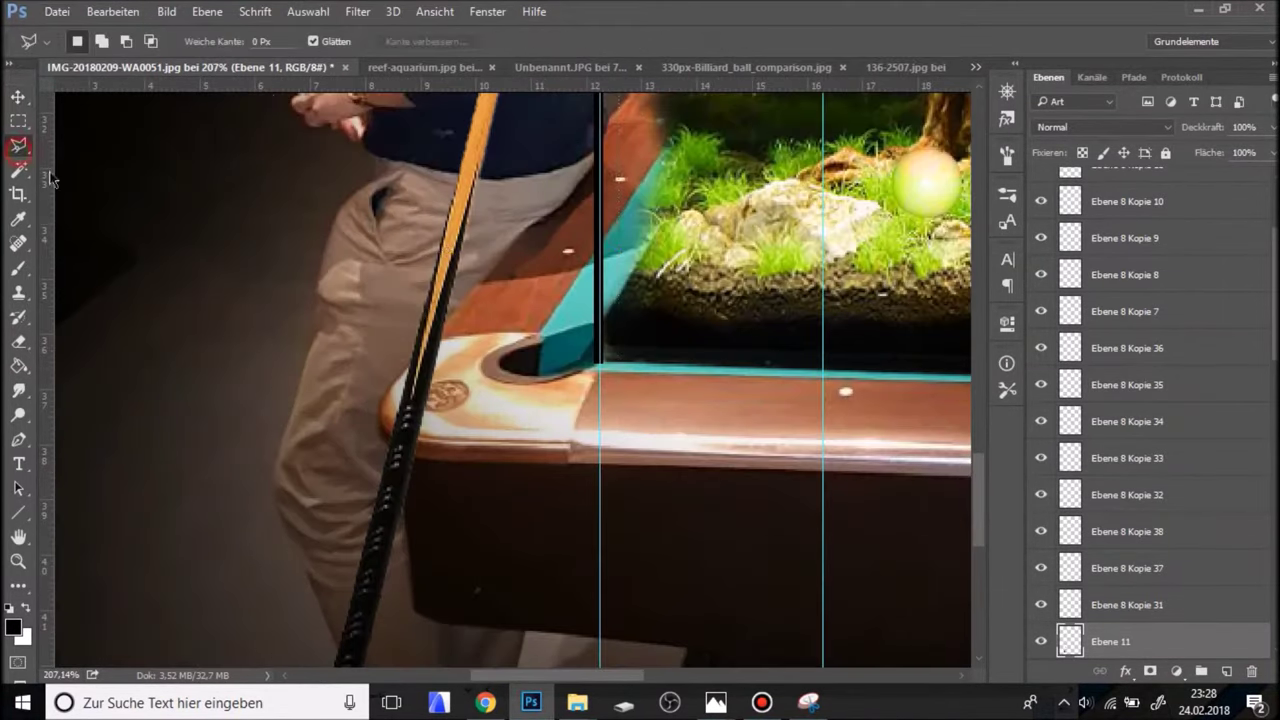
scroll(271, 357, up, 2)
scroll(360, 330, down, 2)
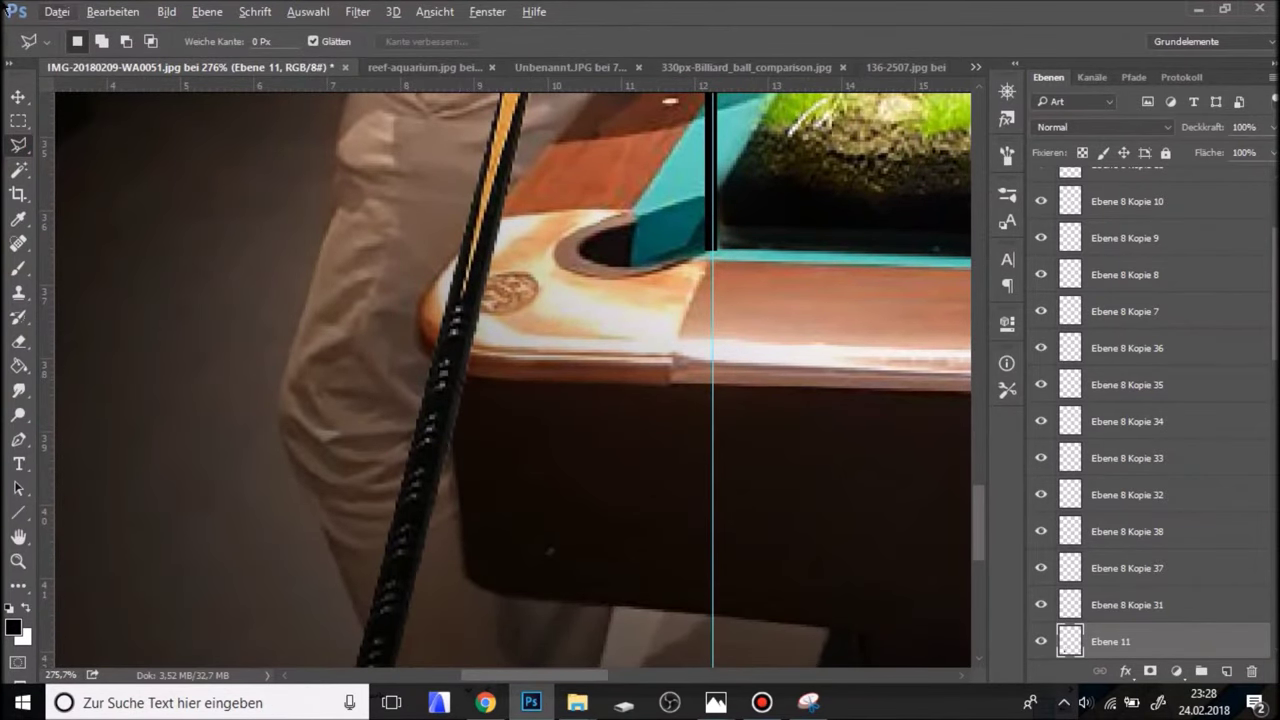
click(469, 578)
Set cue layer Ebene 11 to 0% opacity and trace the table corner's edge upward.
click(1271, 128)
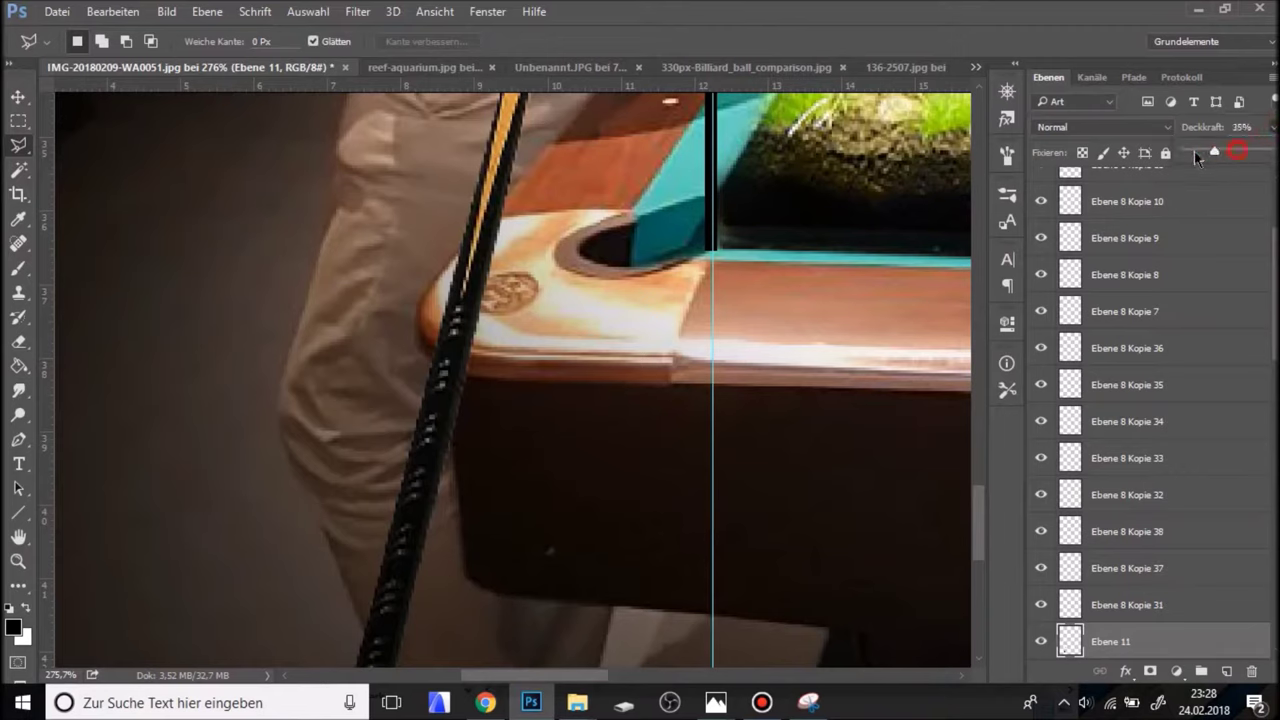
drag(1194, 151, 1164, 158)
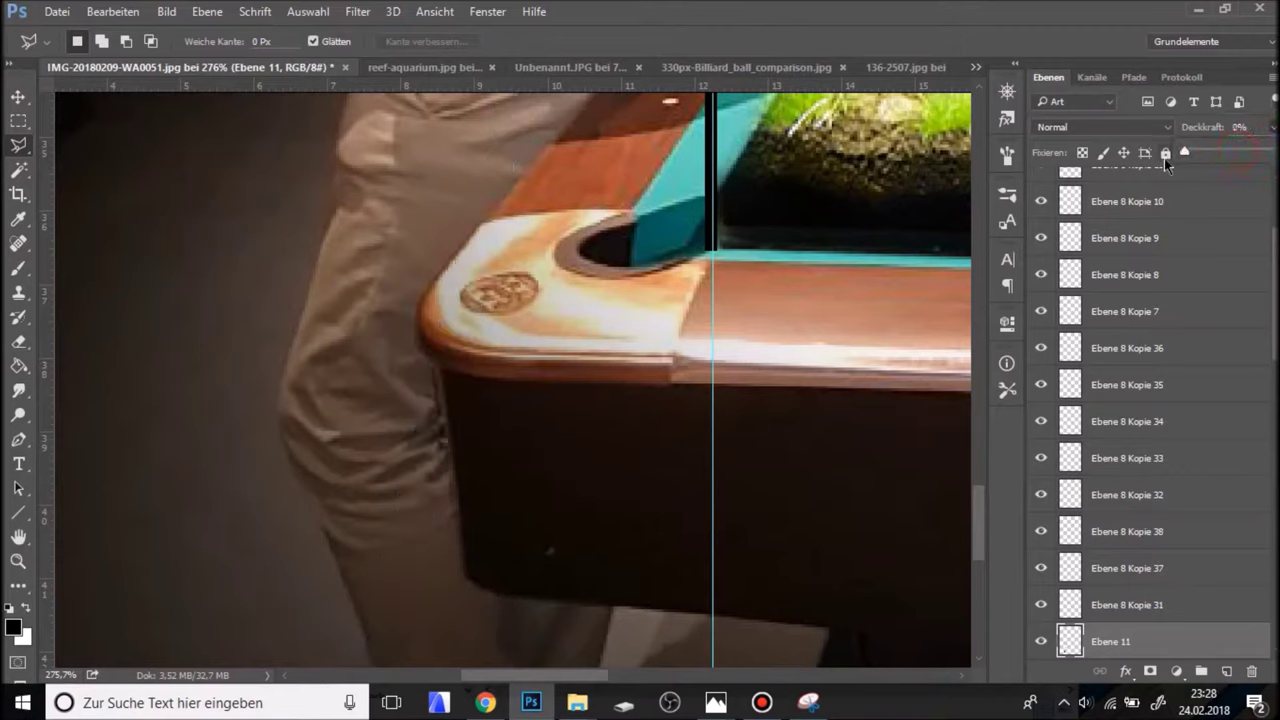
click(467, 578)
click(459, 484)
click(437, 377)
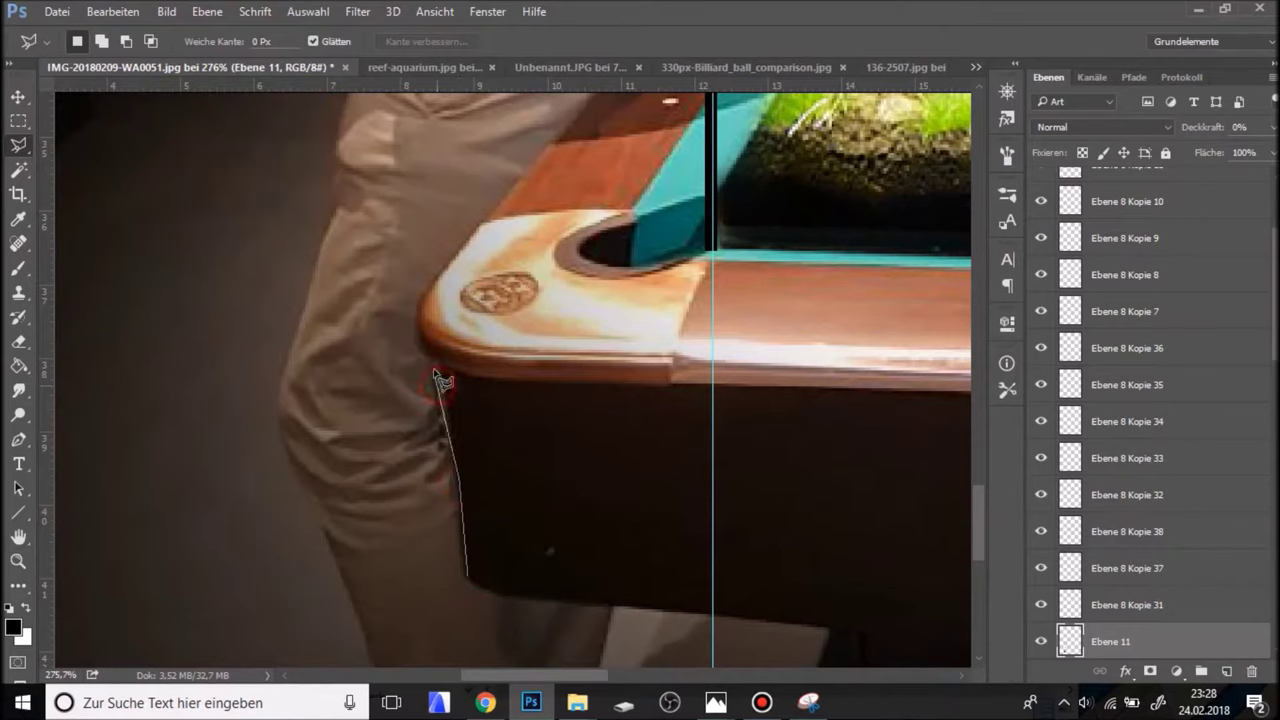
click(416, 352)
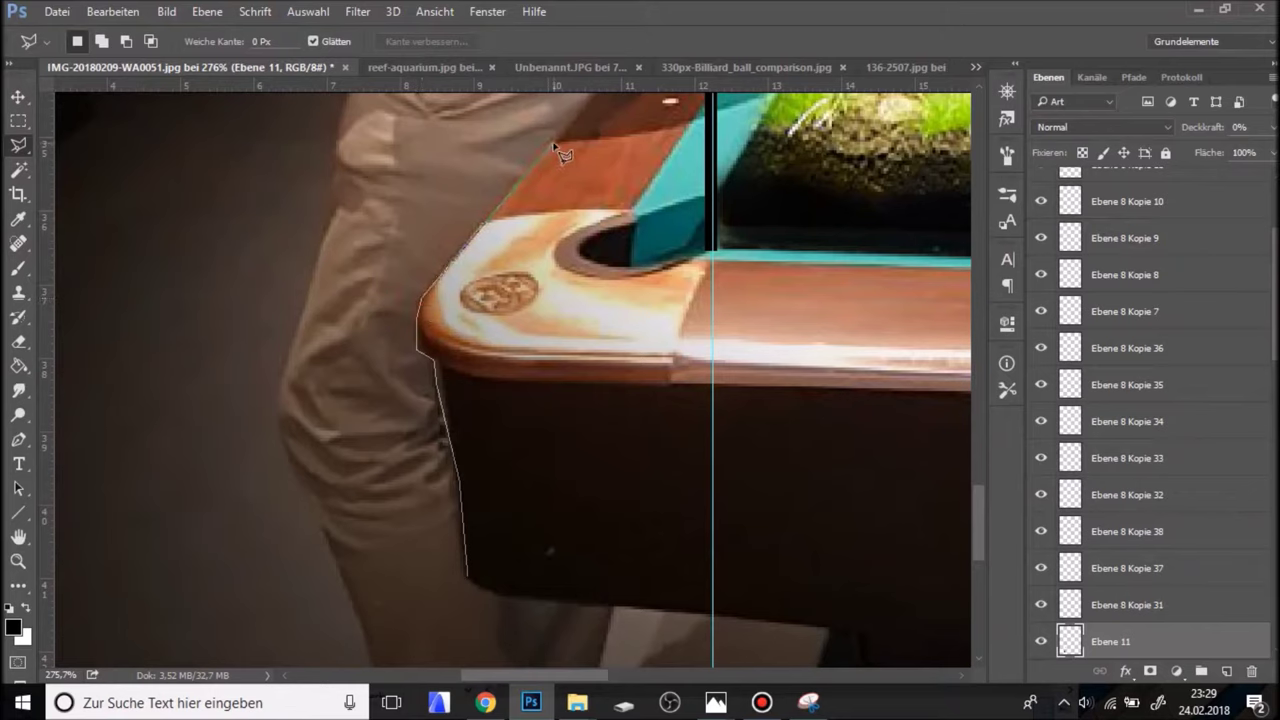
Outline the pool table's near corner and raise Ebene 11 to 100% opacity.
click(632, 211)
click(676, 266)
double_click(628, 582)
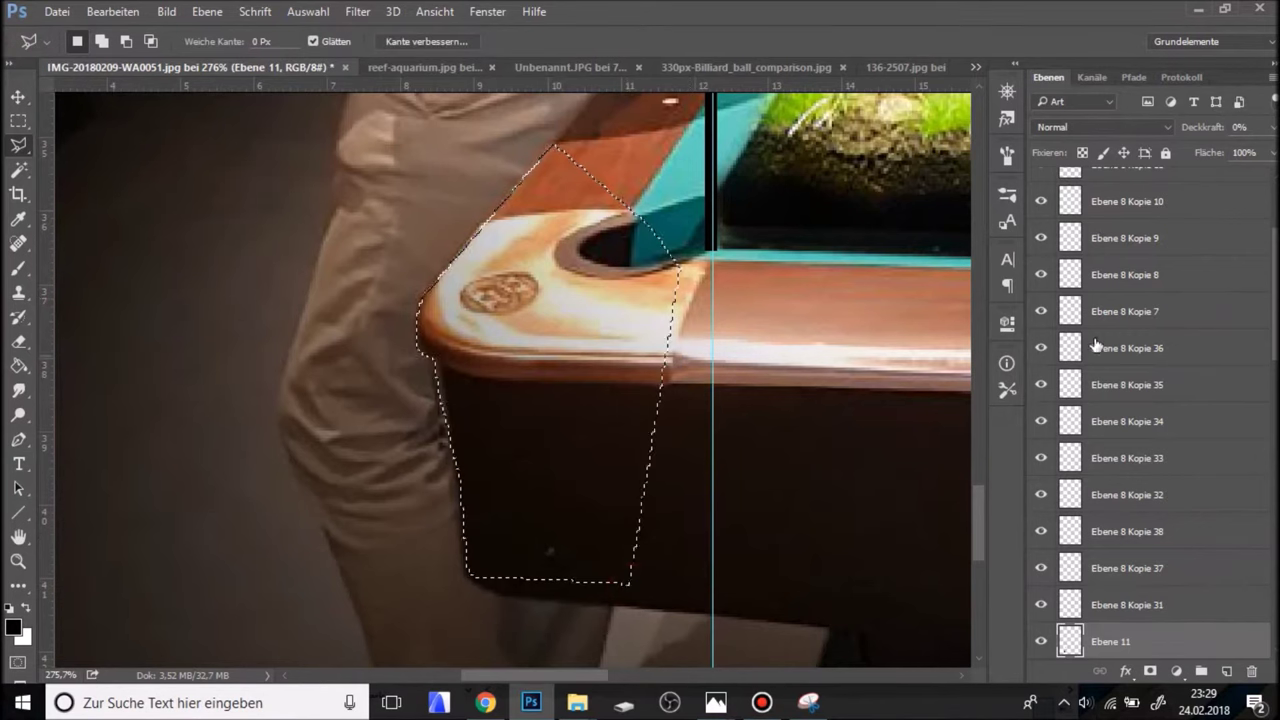
click(1271, 127)
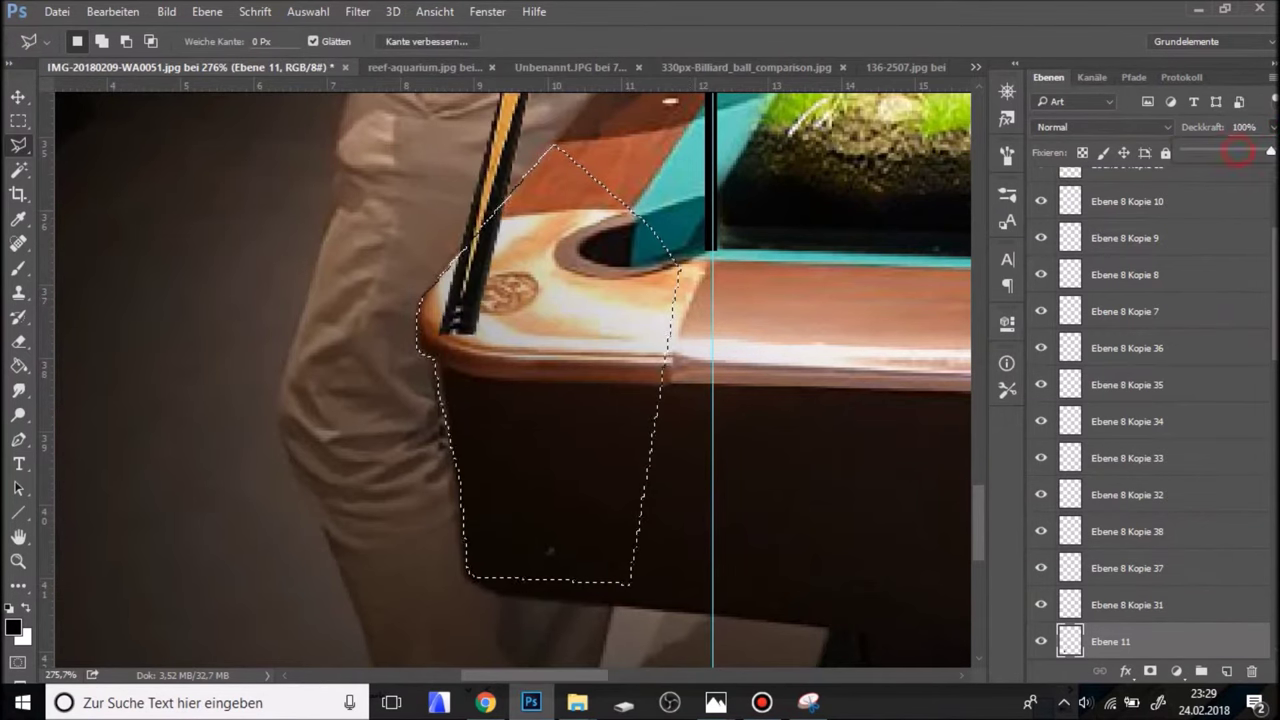
drag(1178, 150, 1270, 150)
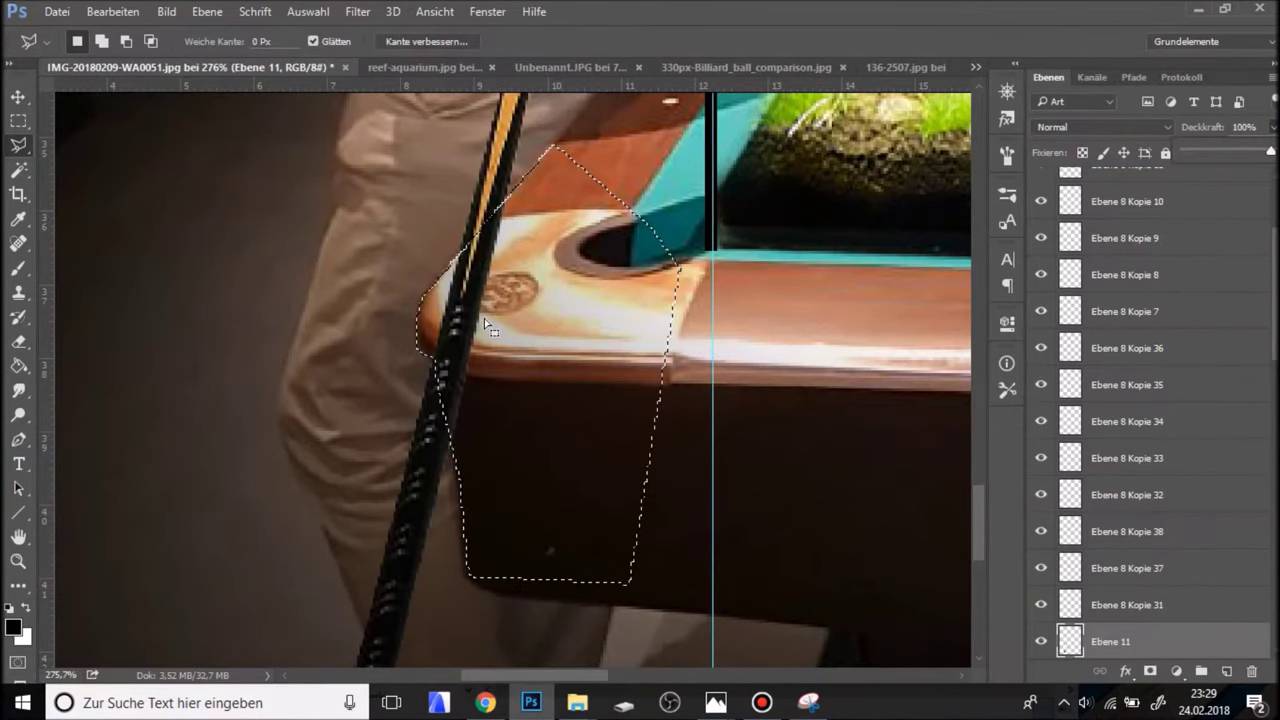
click(1067, 641)
Delete the cue stick inside the corner outline and clear the selection.
key(Delete)
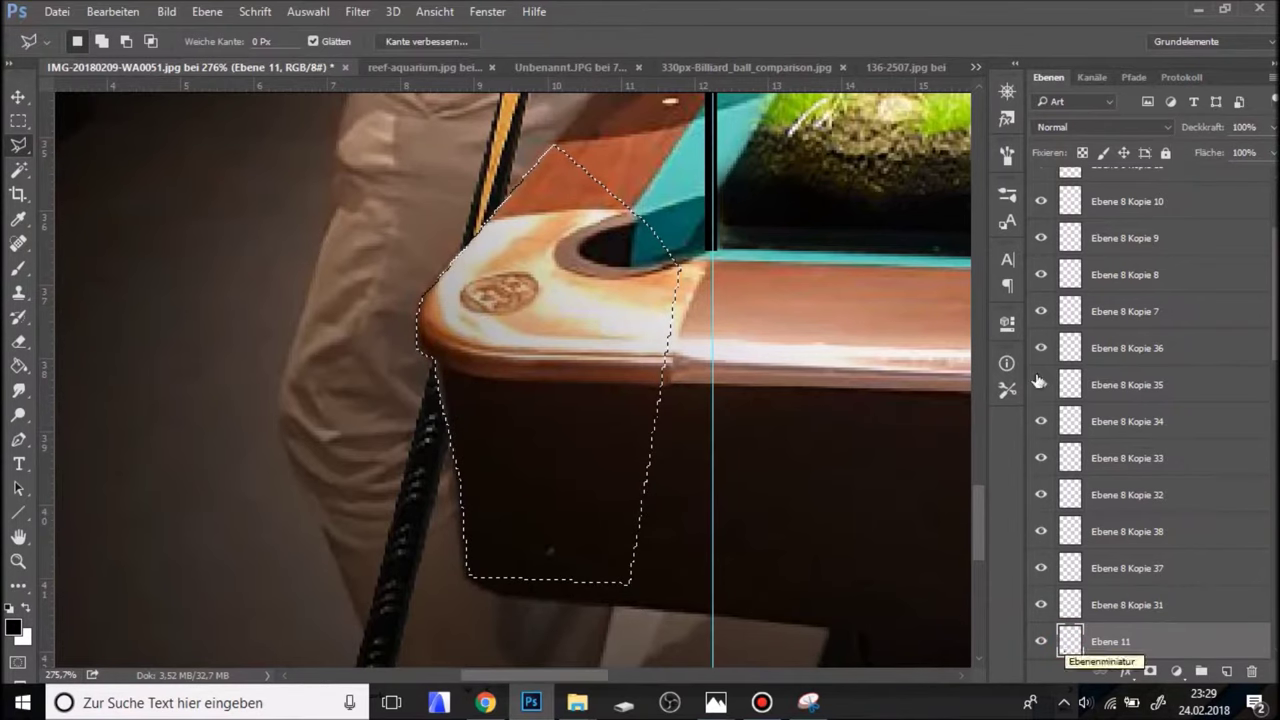
click(18, 120)
click(236, 202)
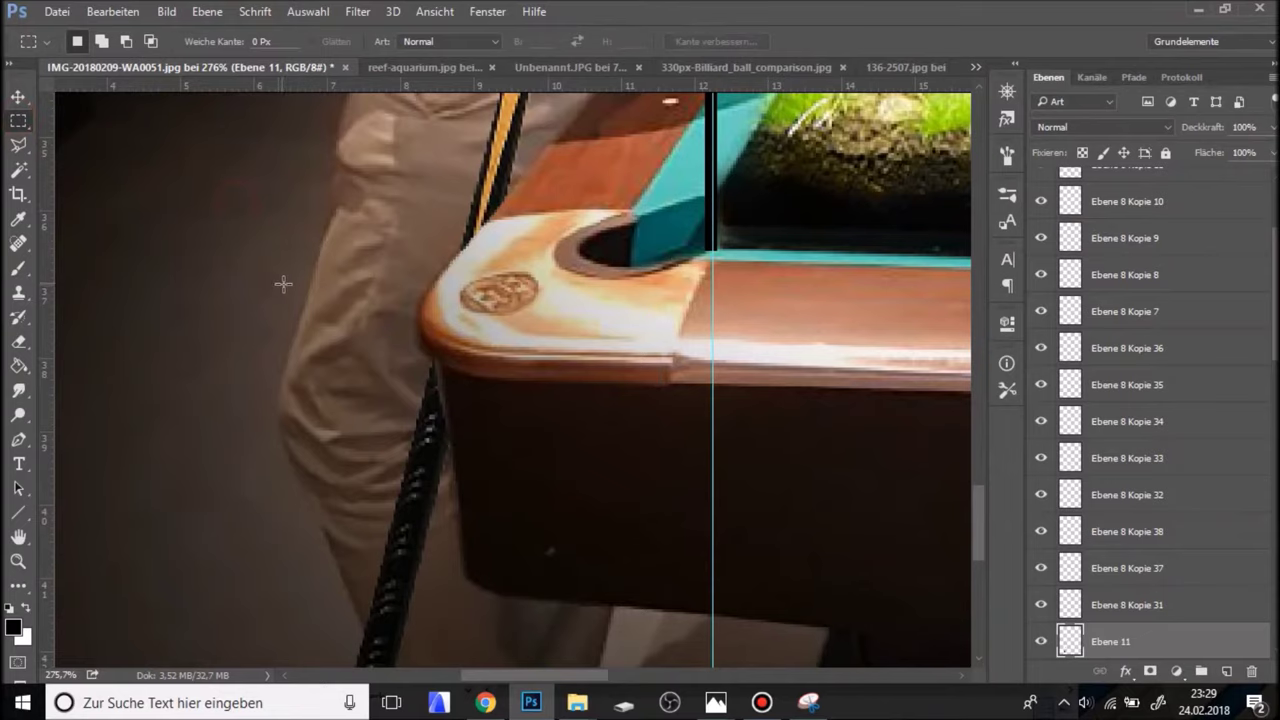
Hide the guides over the composition.
scroll(295, 282, down, 1)
scroll(293, 295, down, 4)
scroll(346, 543, down, 4)
scroll(254, 580, down, 4)
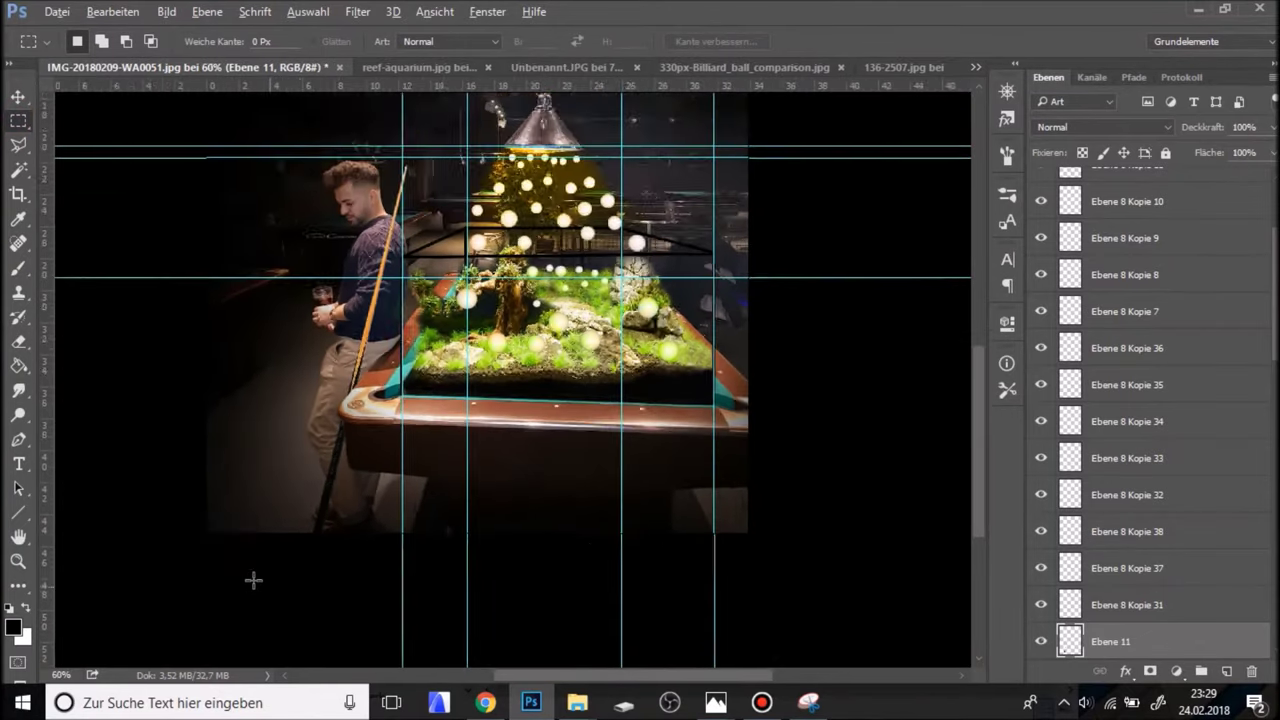
scroll(228, 577, down, 4)
scroll(589, 571, up, 5)
scroll(663, 588, down, 5)
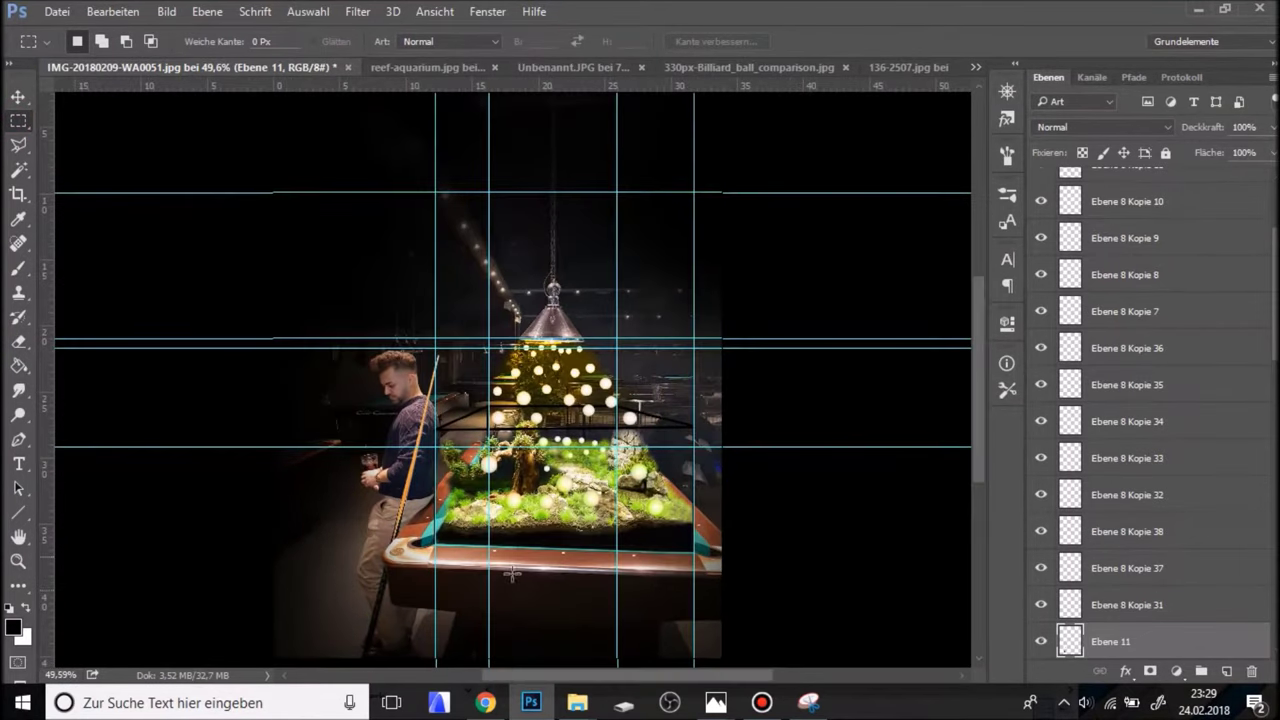
scroll(508, 590, up, 2)
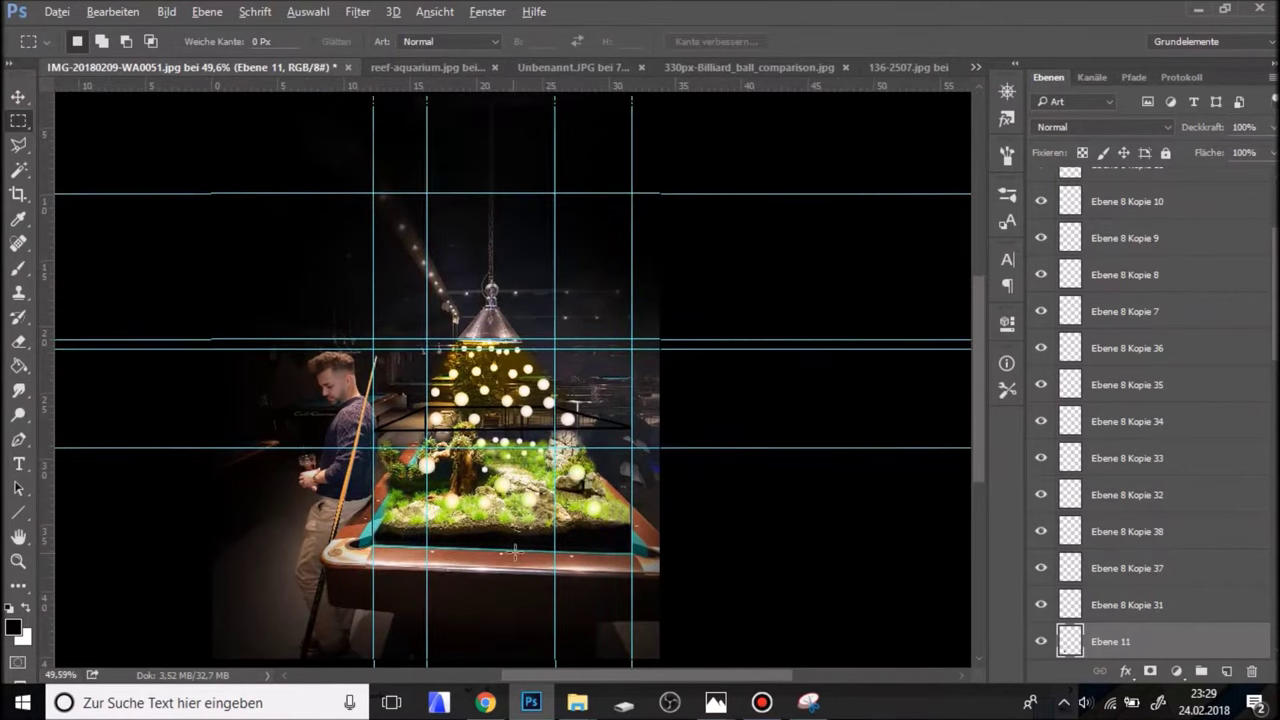
scroll(397, 530, down, 2)
key(ctrl+h)
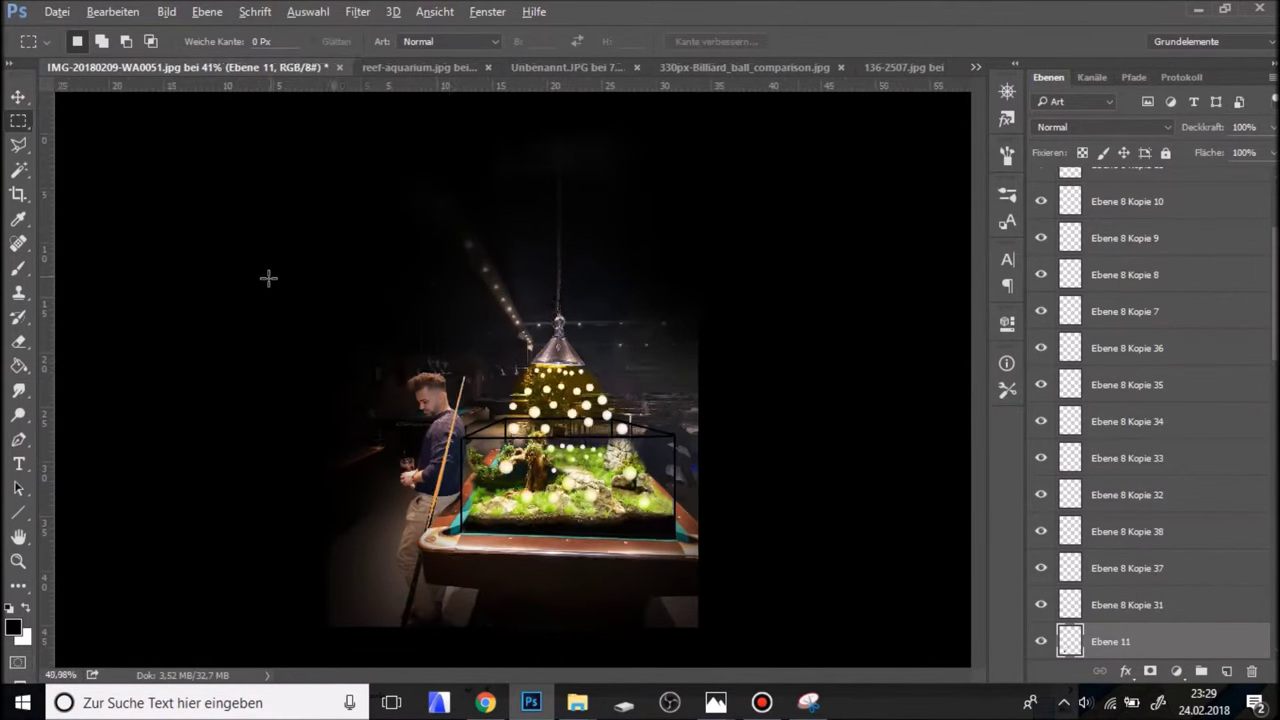
scroll(266, 277, up, 1)
scroll(765, 487, down, 1)
scroll(643, 557, up, 2)
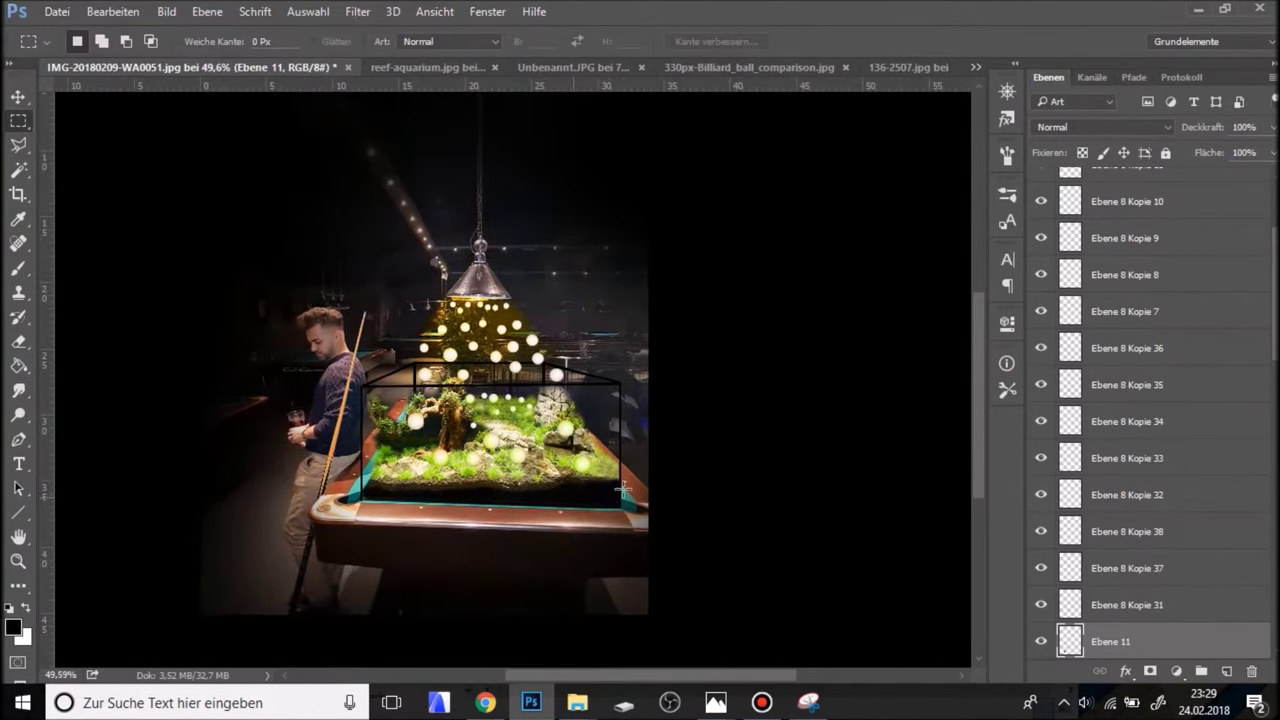
scroll(610, 500, down, 1)
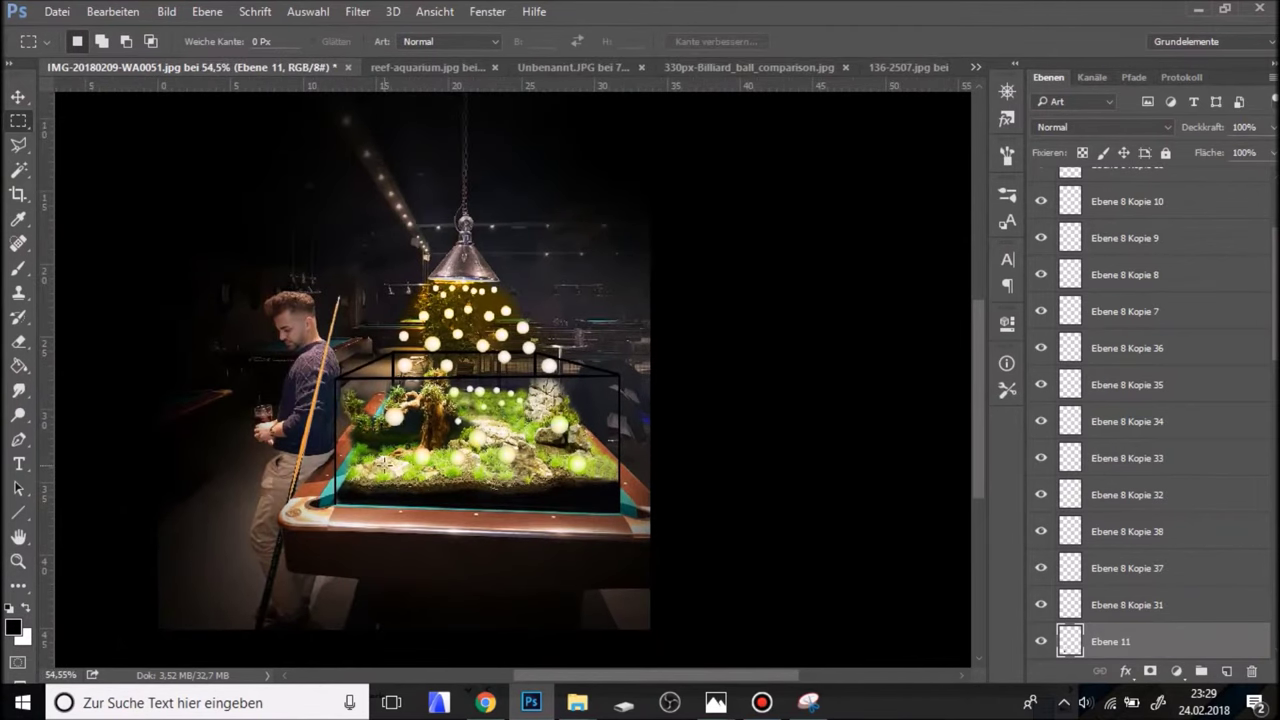
Choose the Move tool and scroll through Ebene 11's blend modes.
key(v)
click(1116, 132)
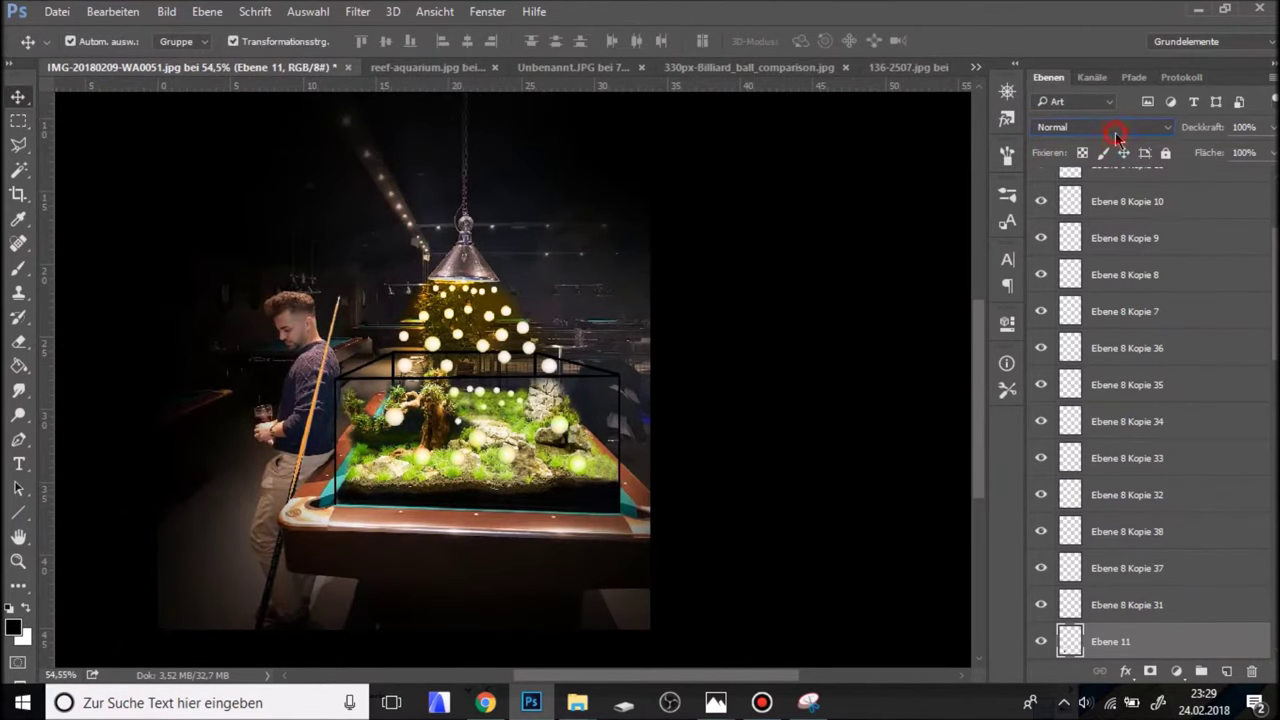
scroll(1115, 132, down, 2)
scroll(1115, 132, down, 1)
scroll(1115, 132, down, 1)
scroll(1115, 132, down, 2)
scroll(1115, 132, down, 1)
scroll(1115, 132, down, 2)
scroll(1116, 132, down, 1)
scroll(1116, 132, down, 1)
scroll(1116, 132, down, 2)
scroll(1116, 132, down, 1)
scroll(1116, 134, down, 1)
scroll(1116, 132, up, 1)
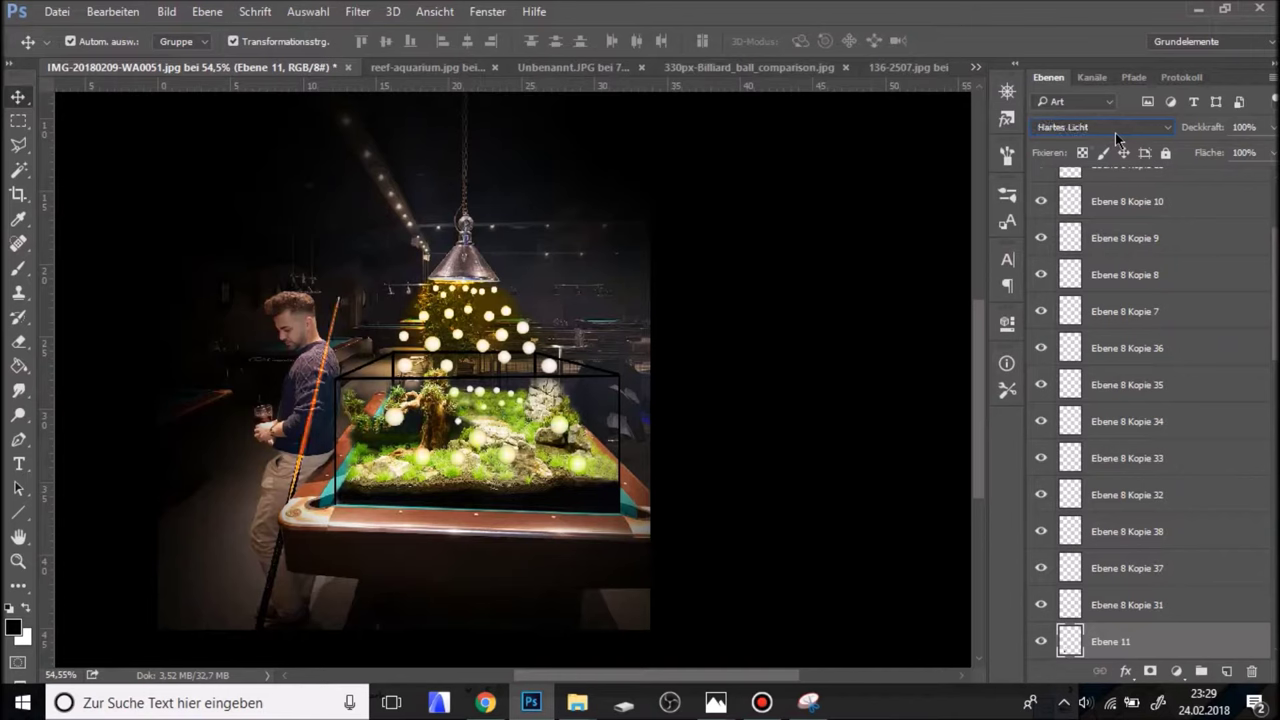
Try Normal and Hart mischen, then set Ebene 11 to Hartes Licht blend mode.
click(1116, 132)
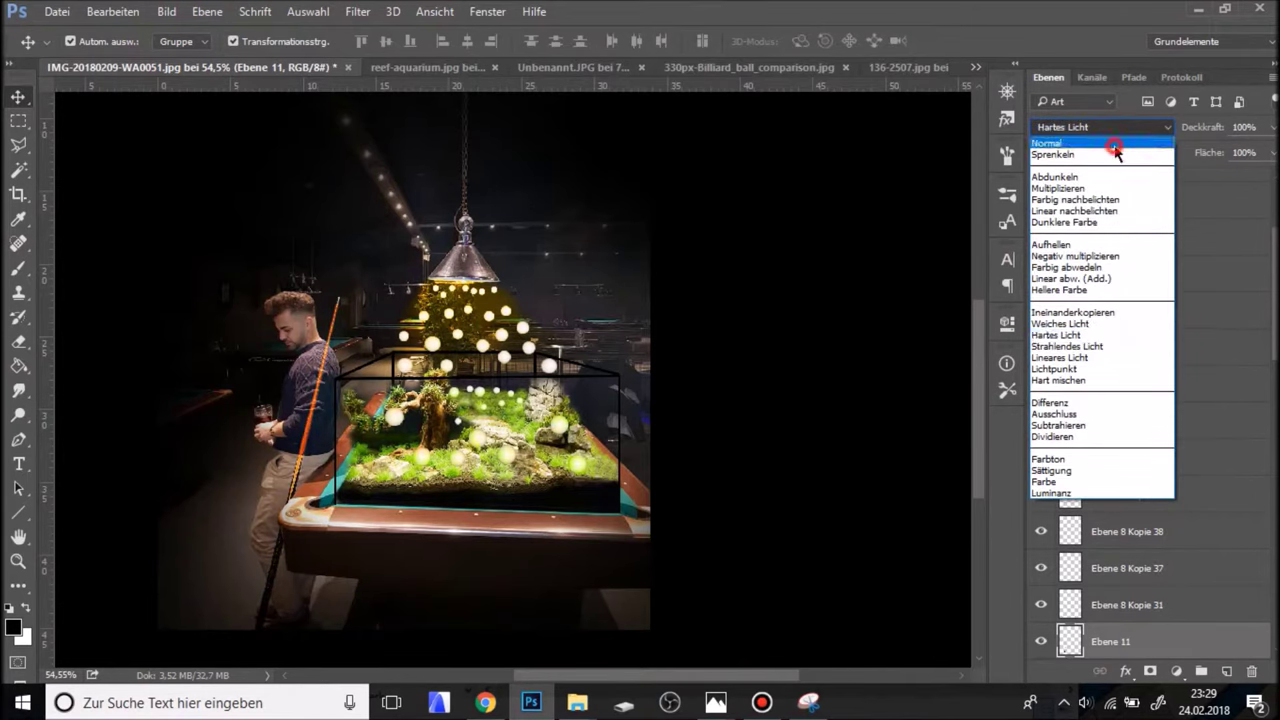
click(1116, 143)
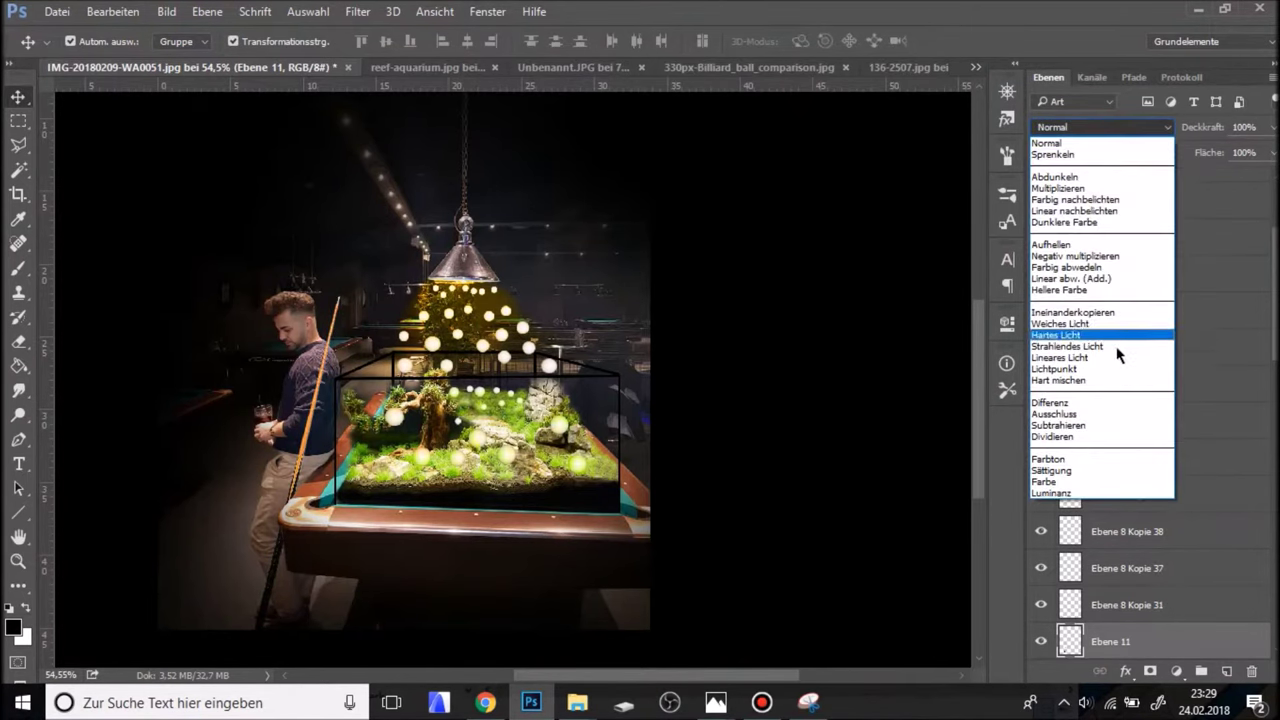
click(1112, 381)
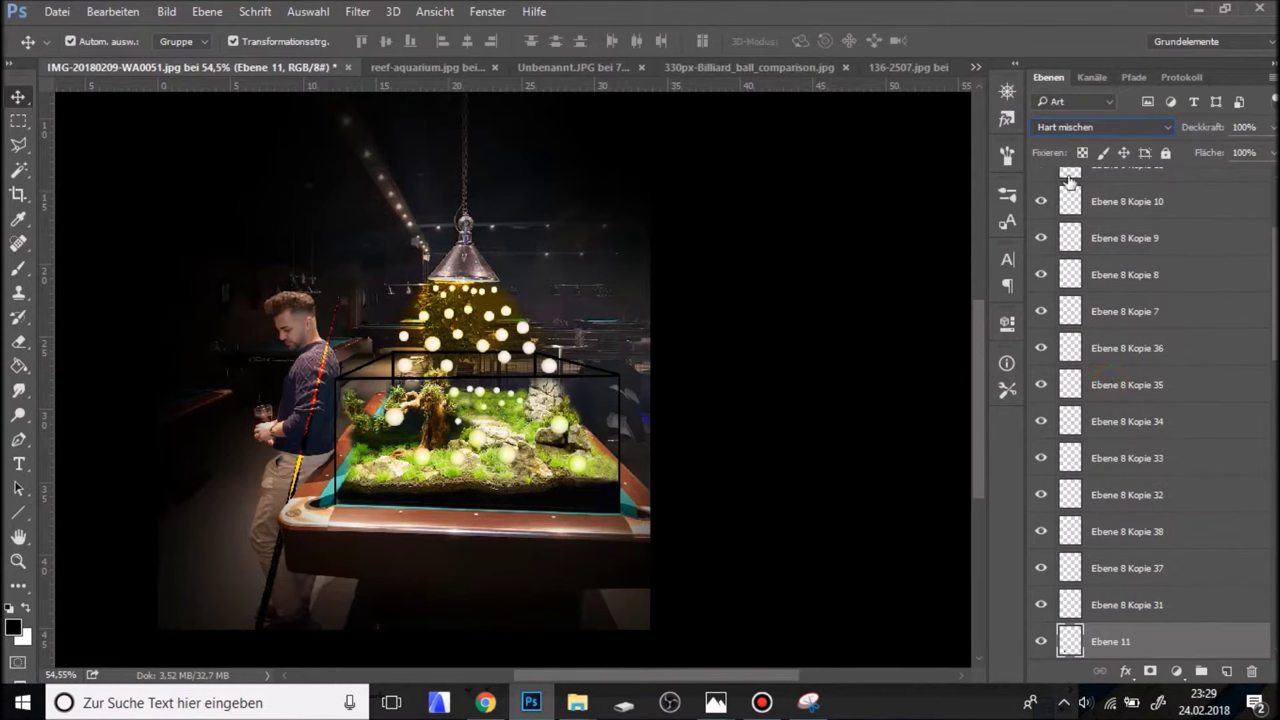
click(1066, 132)
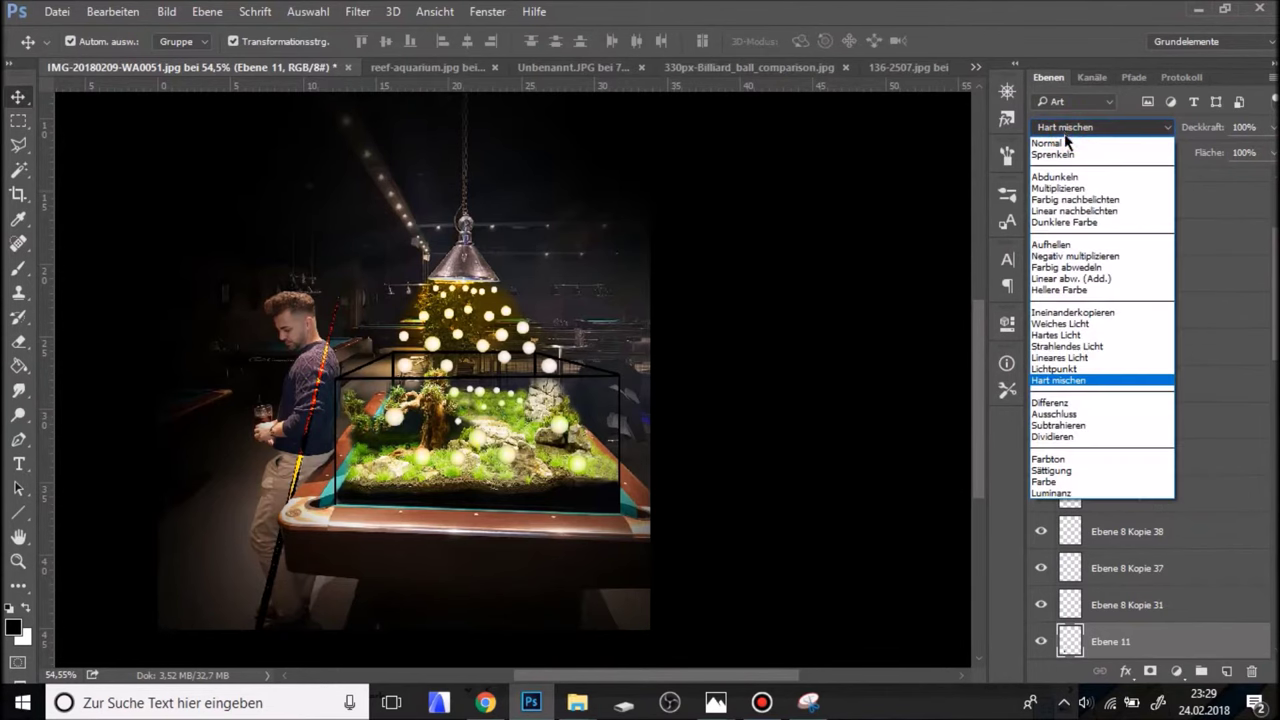
click(1098, 335)
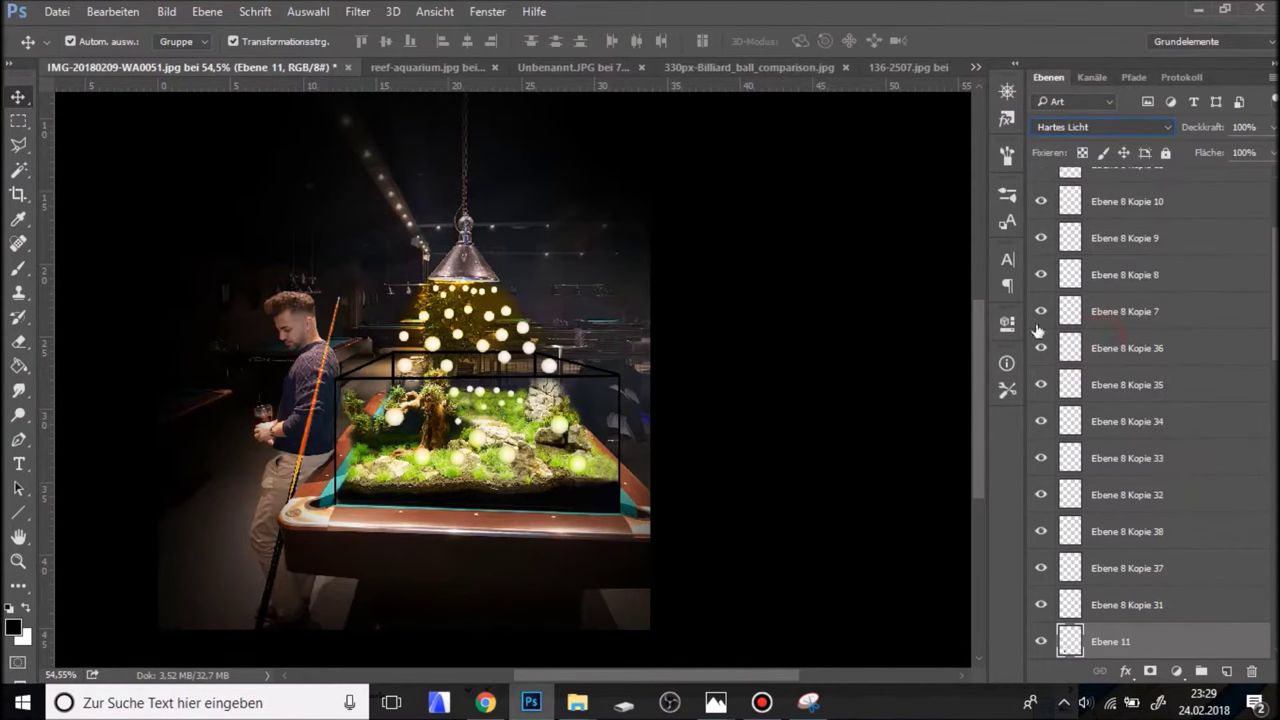
click(806, 287)
scroll(197, 474, up, 3)
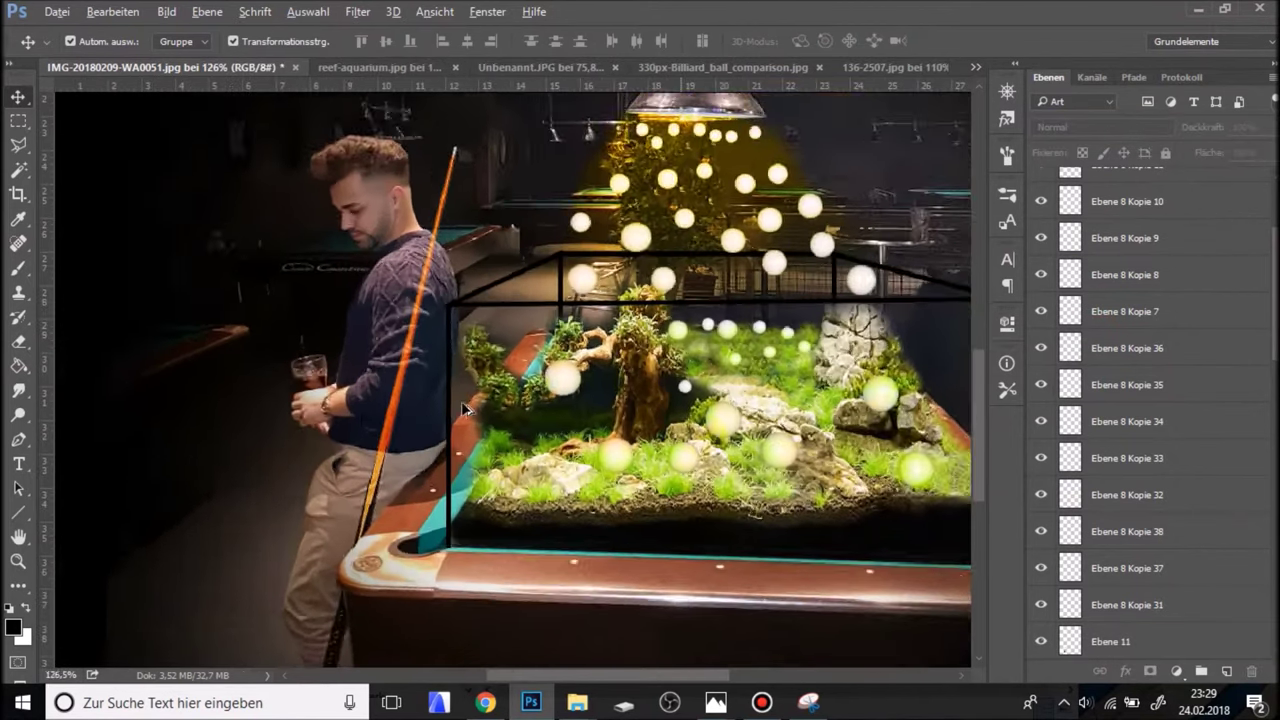
scroll(428, 386, up, 2)
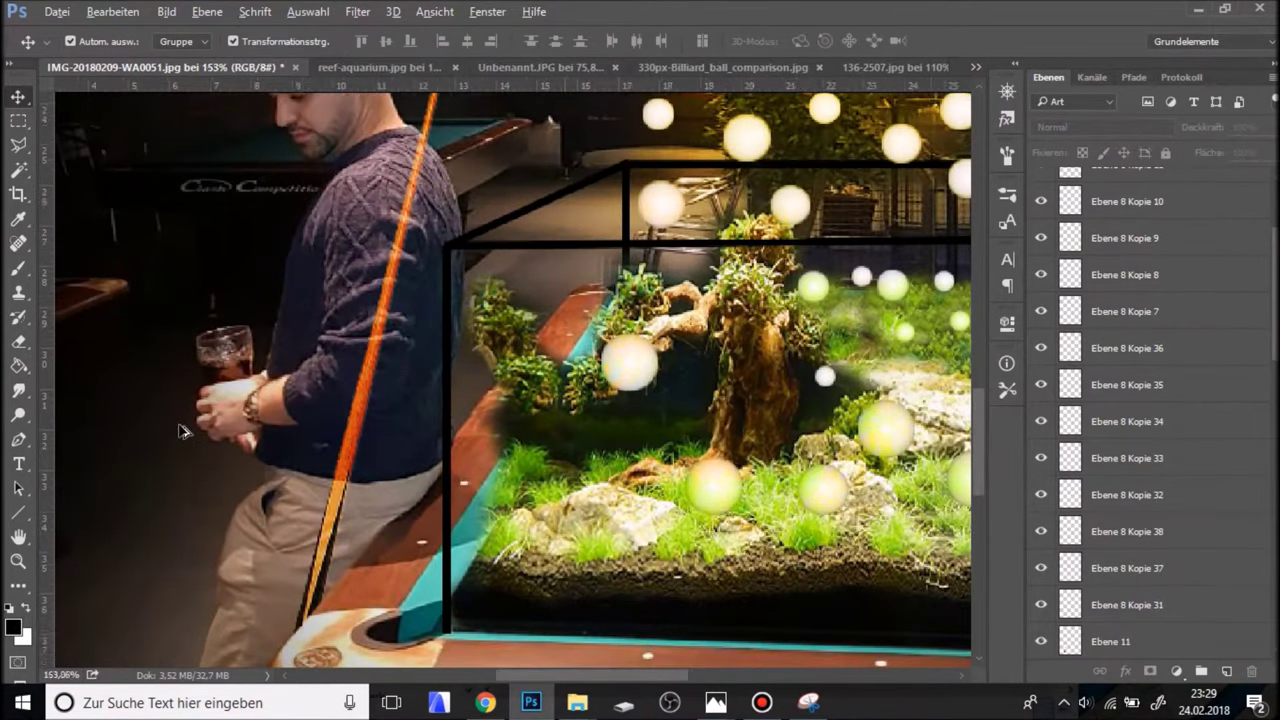
scroll(180, 430, down, 2)
scroll(180, 430, down, 1)
scroll(190, 440, down, 2)
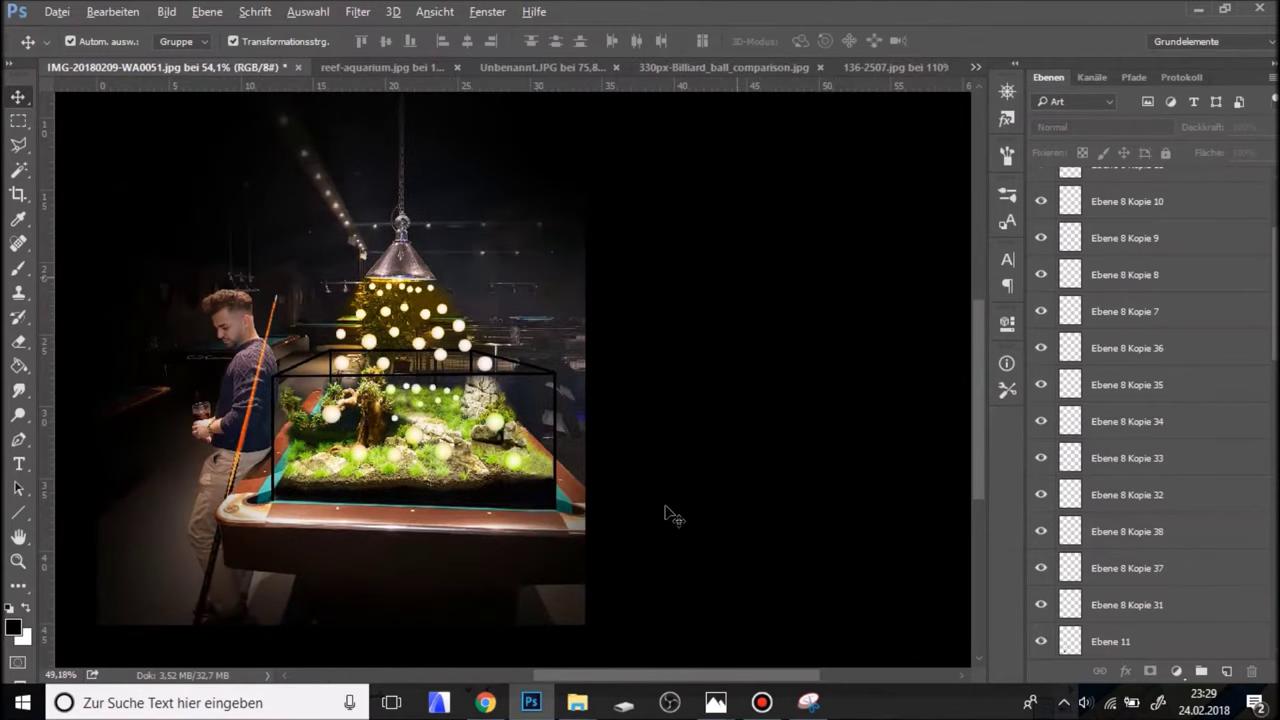
scroll(670, 515, down, 1)
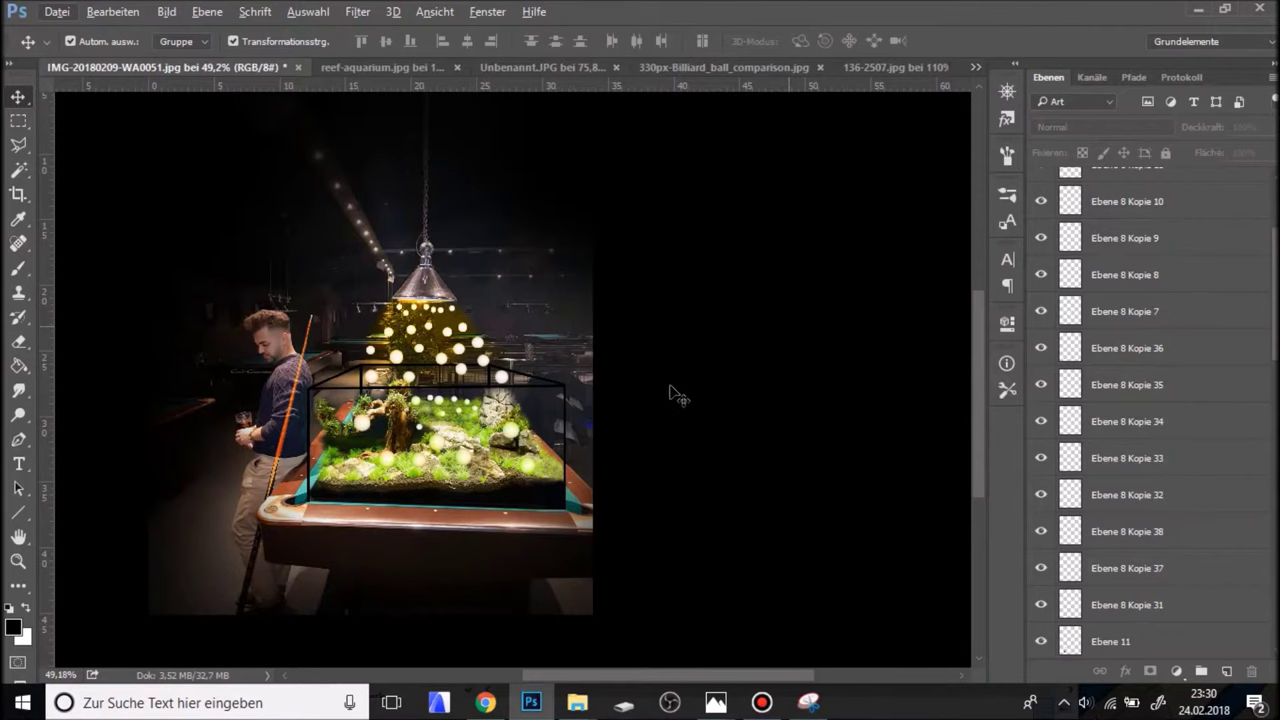
scroll(627, 528, down, 1)
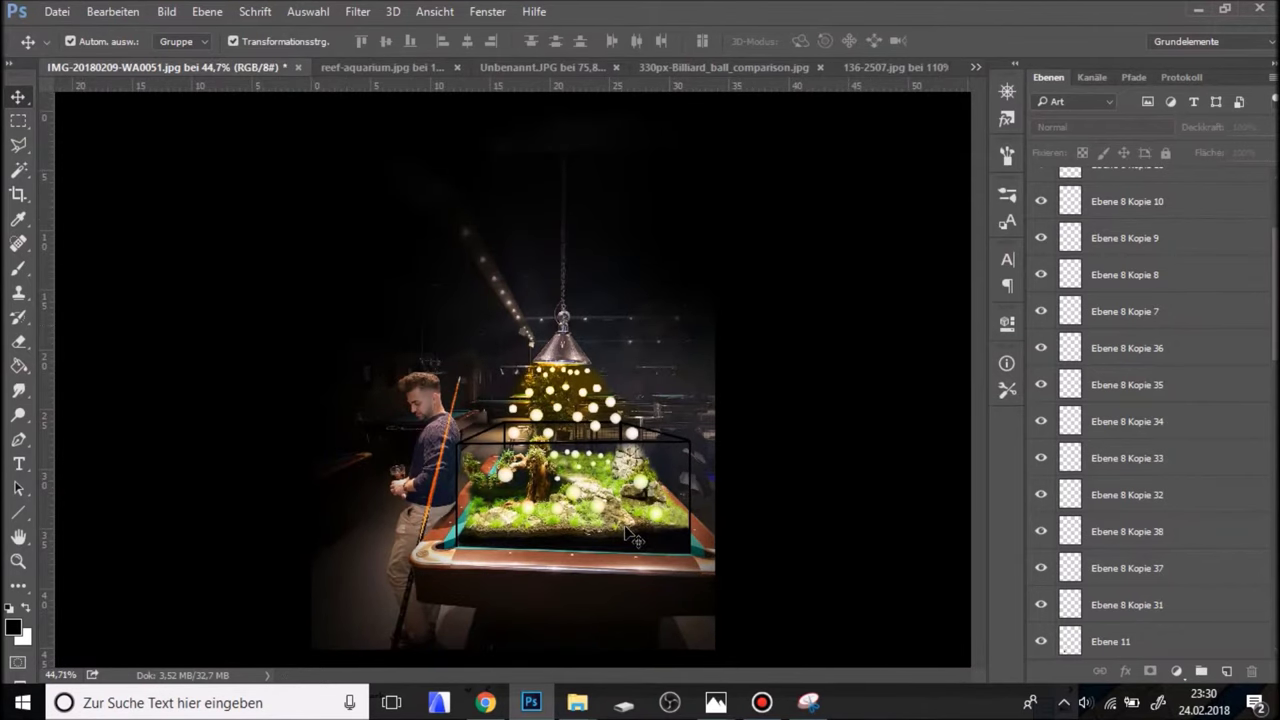
scroll(1095, 380, up, 2)
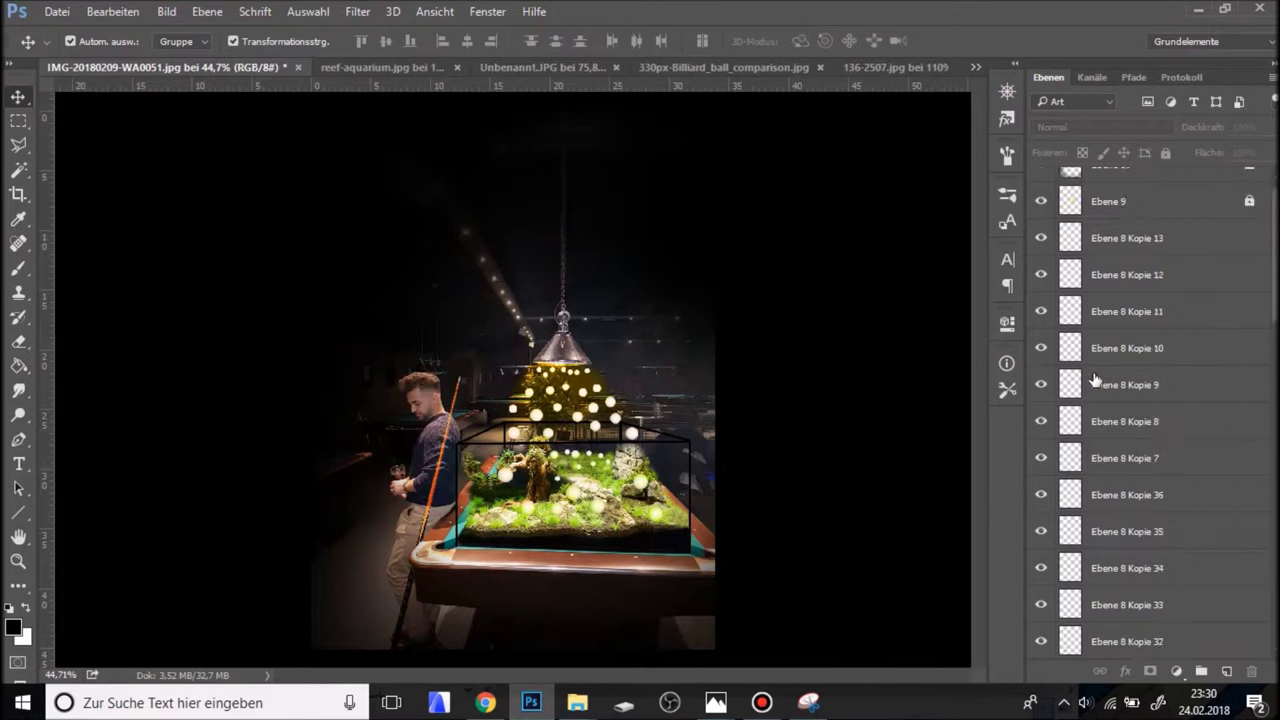
scroll(1113, 376, up, 1)
scroll(785, 449, up, 1)
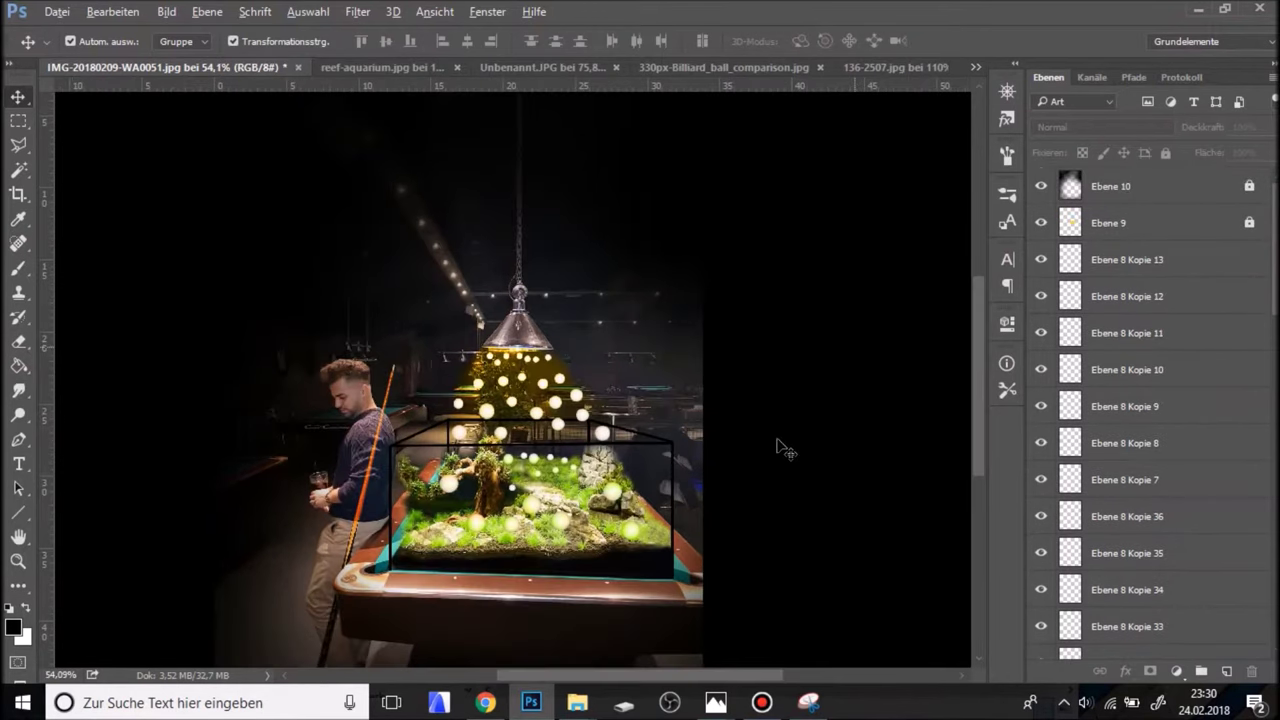
scroll(760, 440, up, 1)
scroll(737, 434, up, 1)
scroll(605, 465, down, 1)
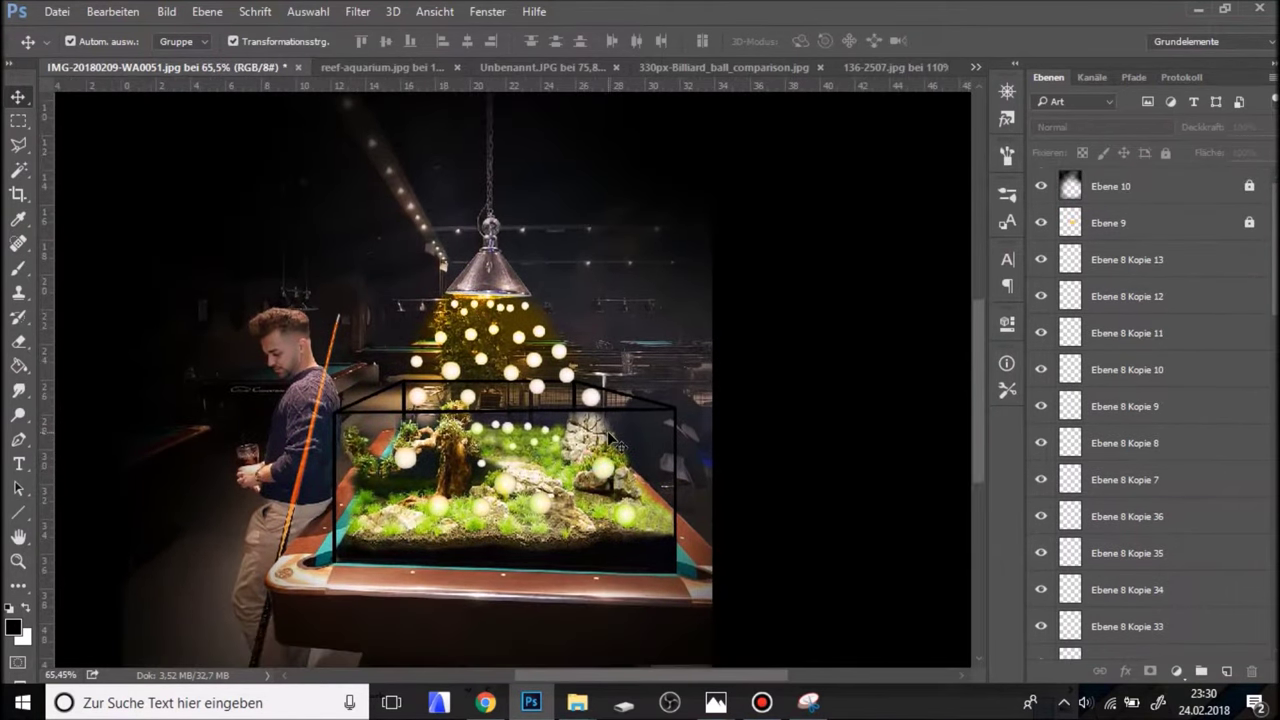
scroll(640, 480, down, 1)
scroll(690, 505, down, 1)
scroll(697, 505, up, 1)
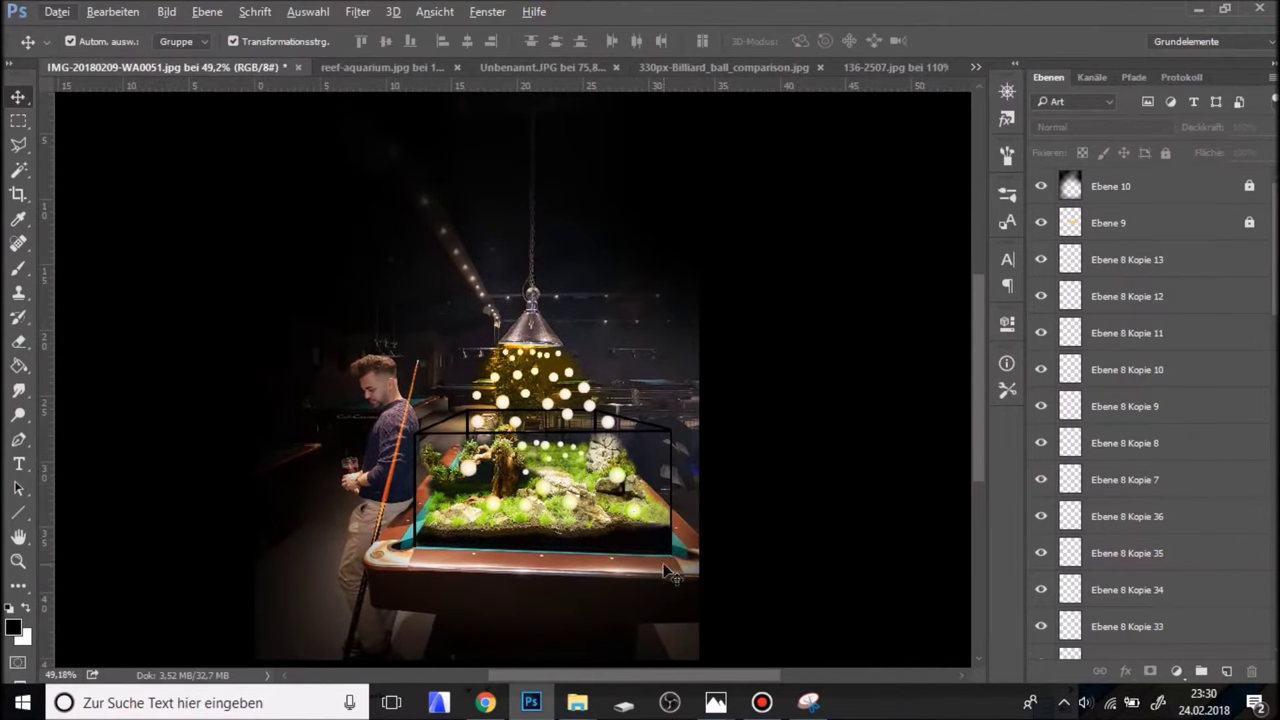
drag(643, 514, 645, 548)
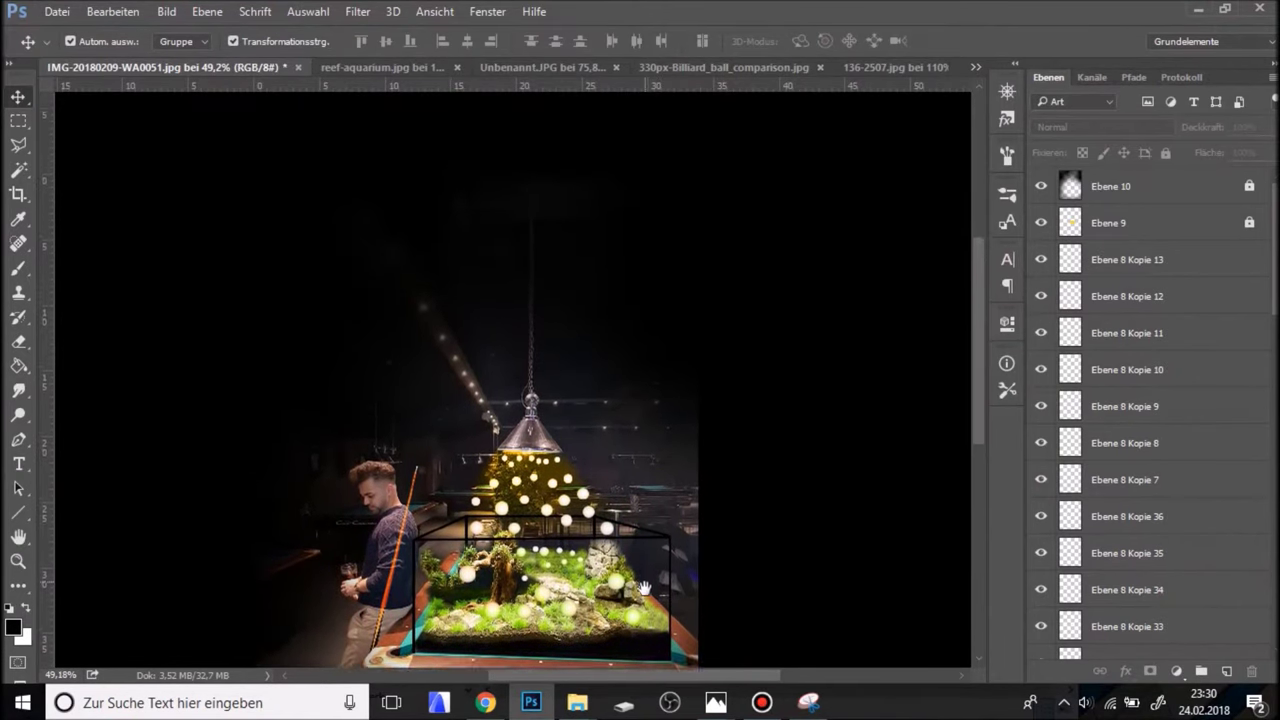
scroll(432, 415, down, 4)
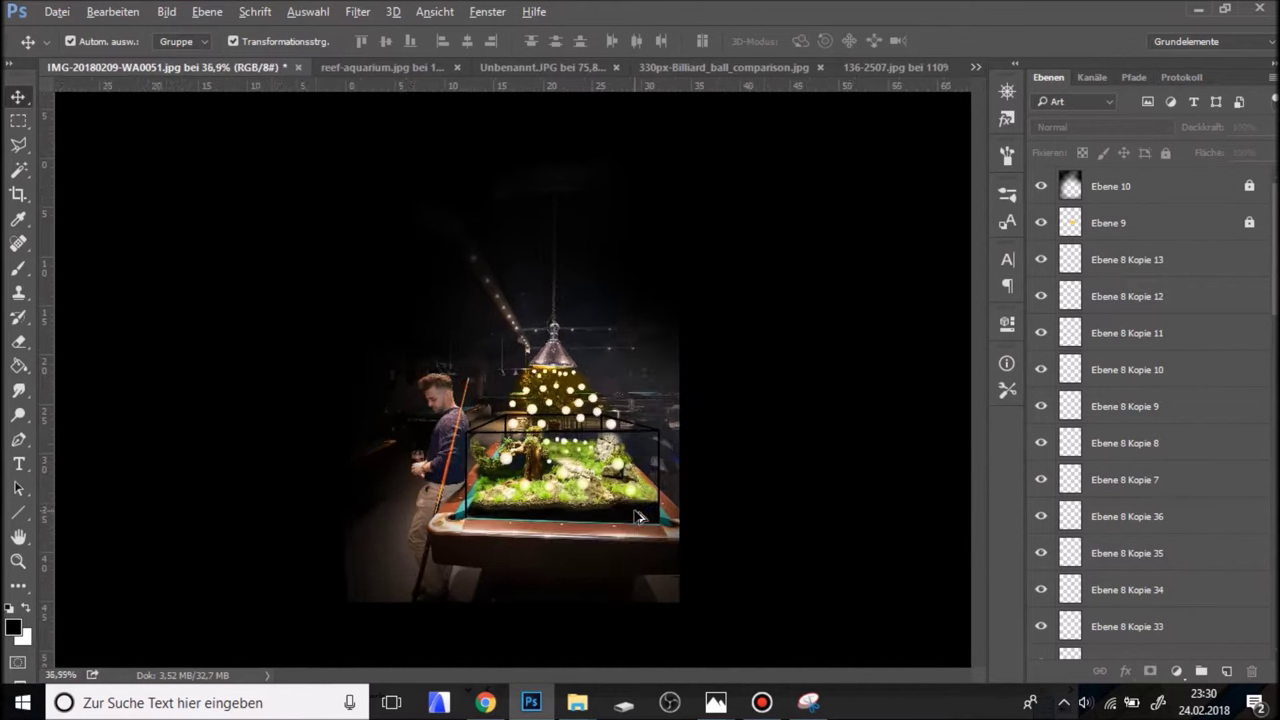
scroll(450, 465, up, 3)
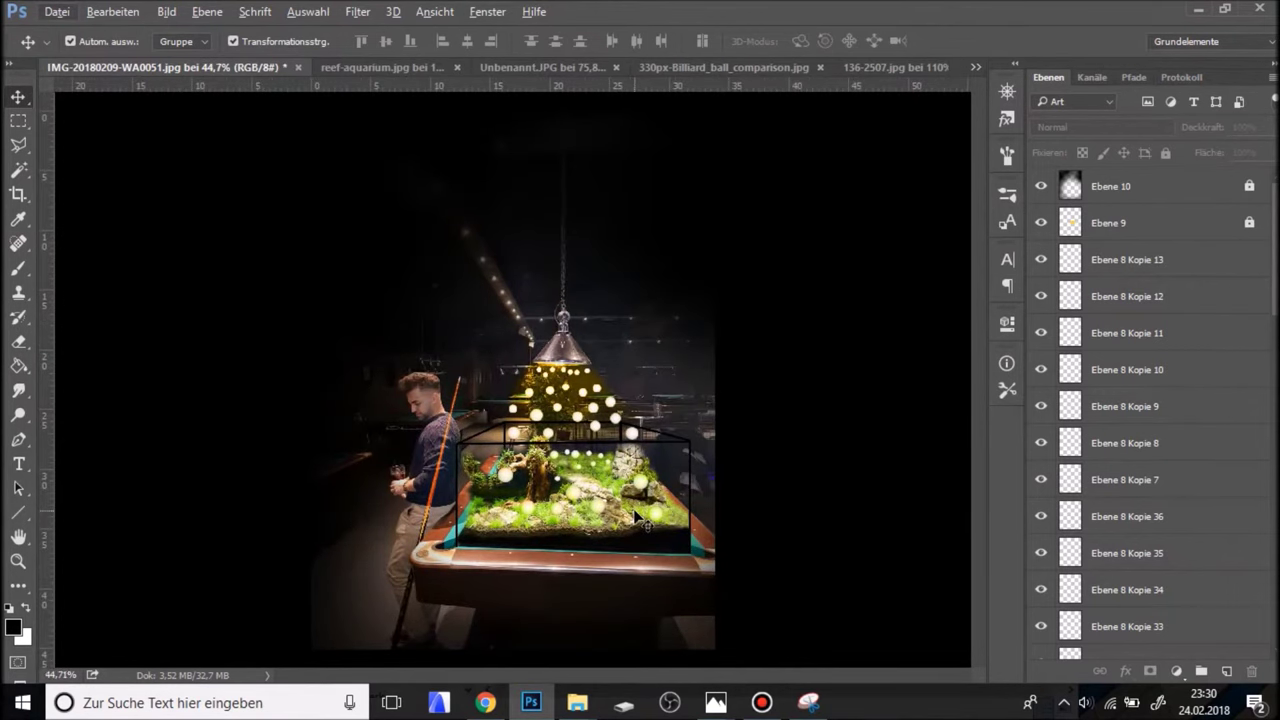
key(f)
key(alt+f)
Switch to full-screen view and add empty layer Ebene 12 at the top of the stack.
key(f)
click(875, 500)
scroll(881, 498, up, 3)
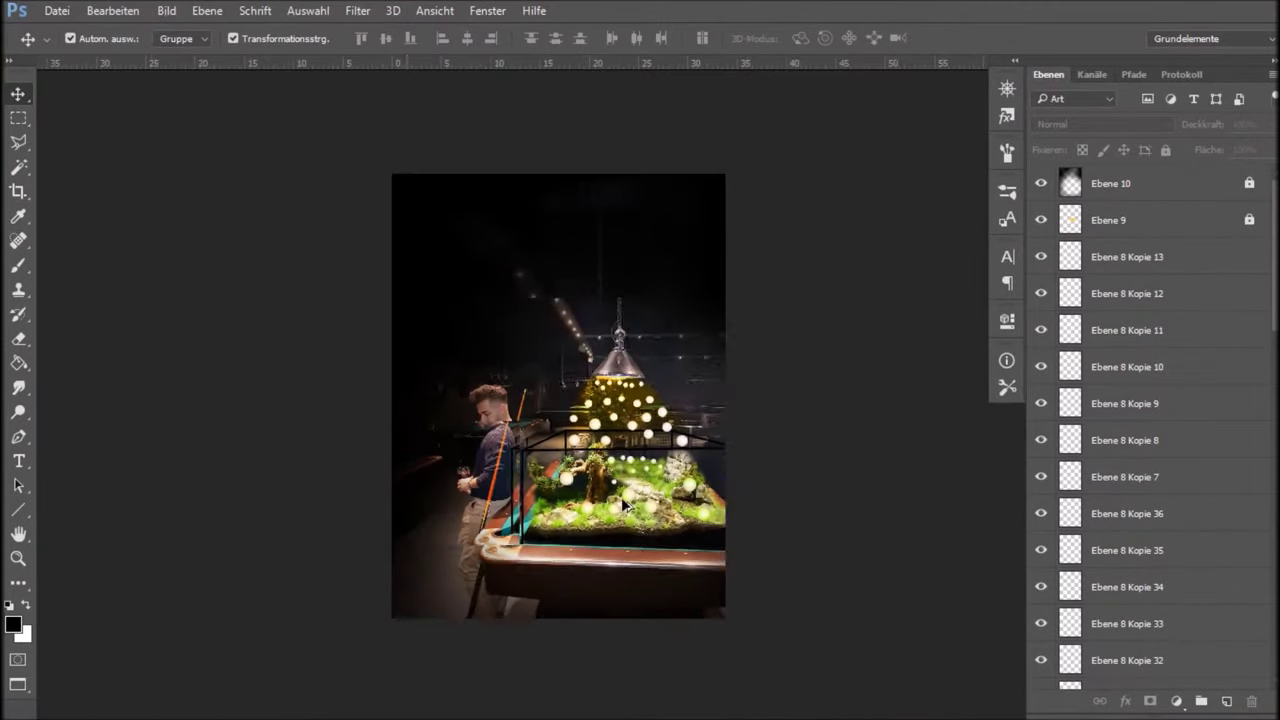
scroll(430, 252, down, 2)
scroll(468, 318, down, 1)
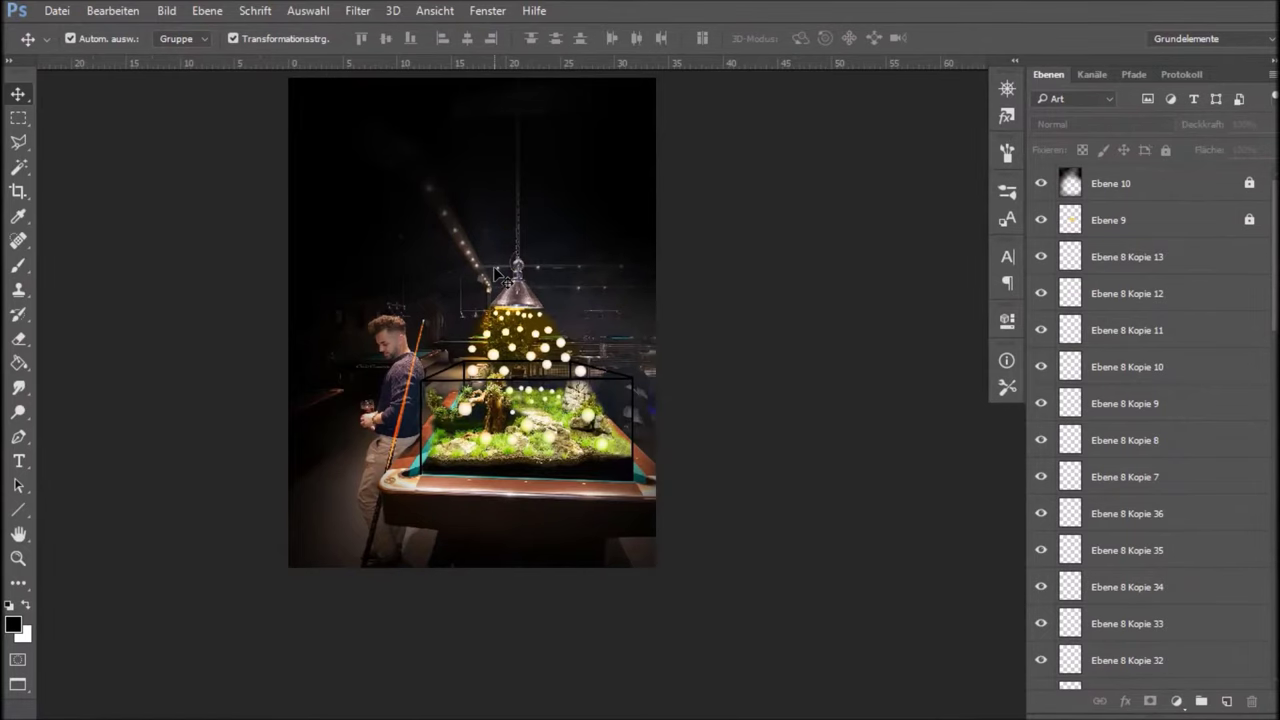
scroll(494, 267, up, 3)
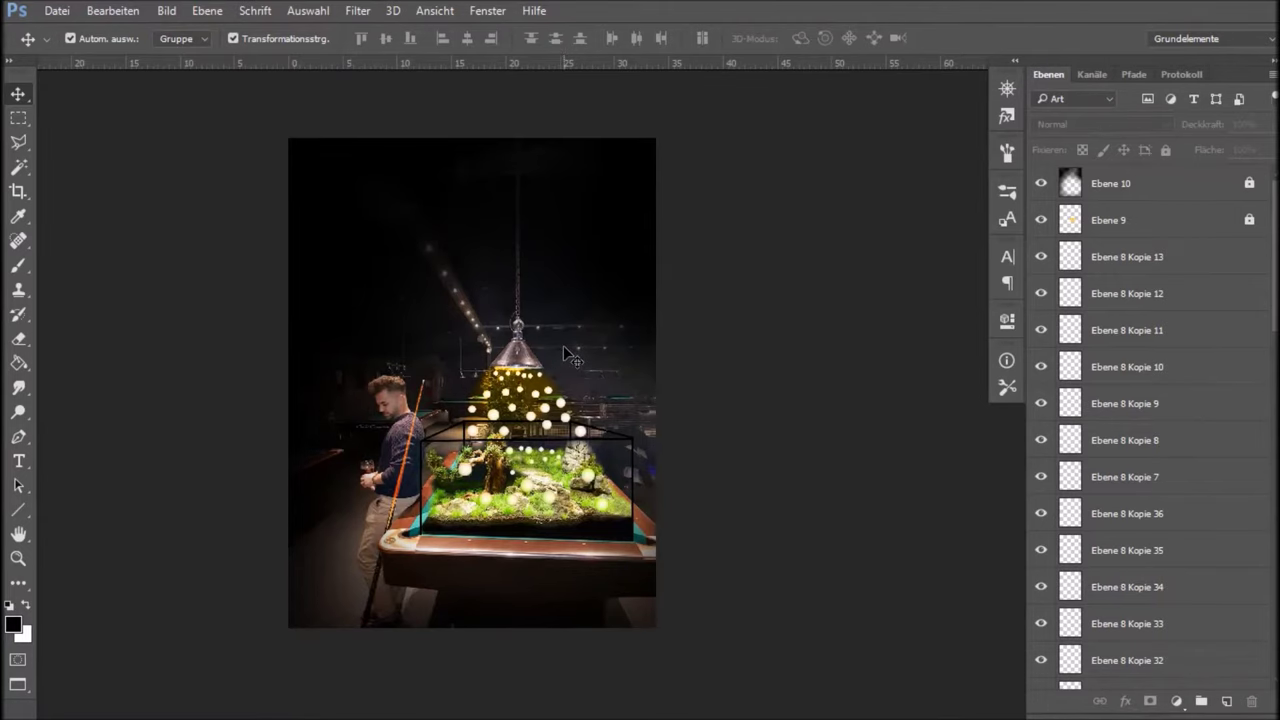
scroll(698, 504, up, 2)
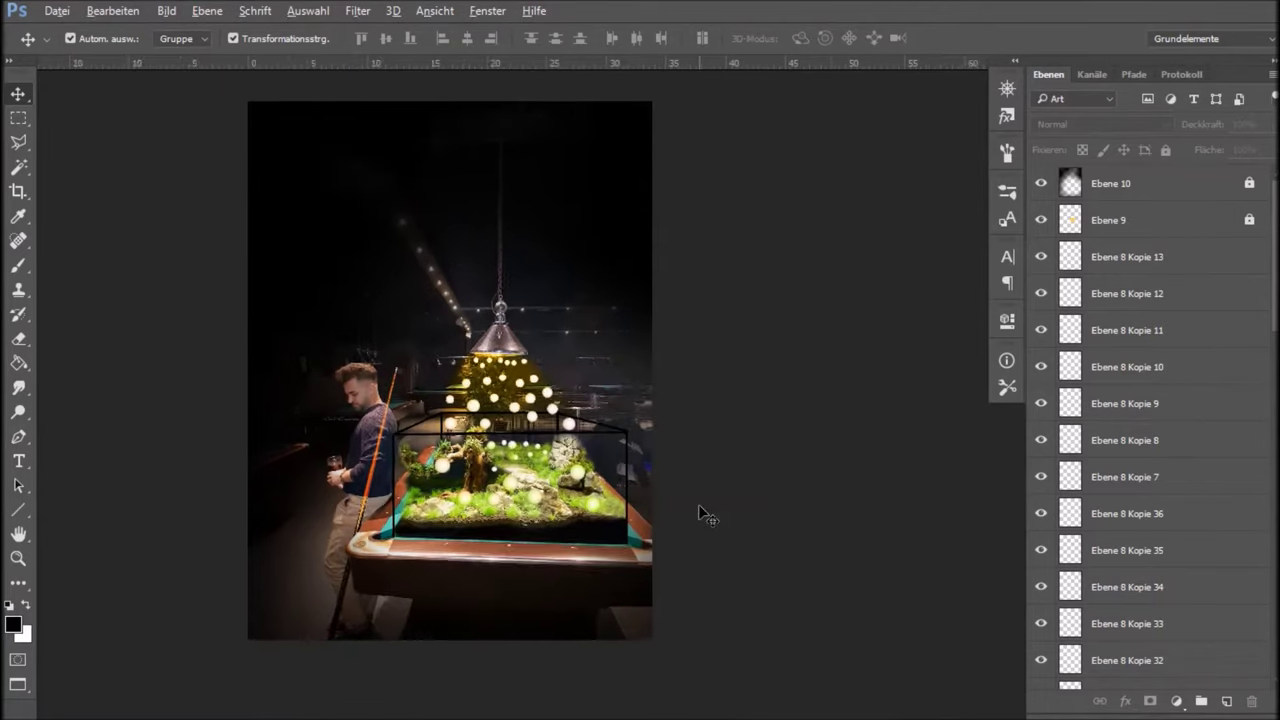
scroll(645, 468, down, 1)
scroll(914, 366, up, 2)
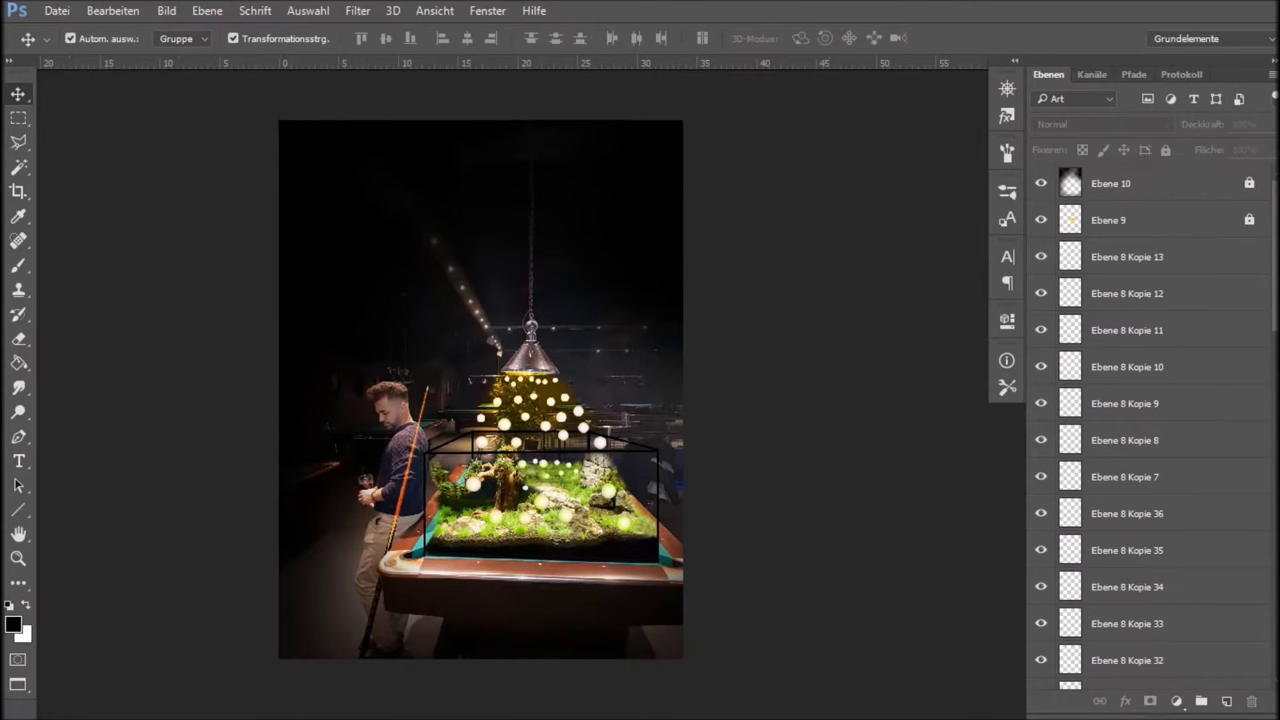
scroll(1254, 372, down, 2)
click(1227, 704)
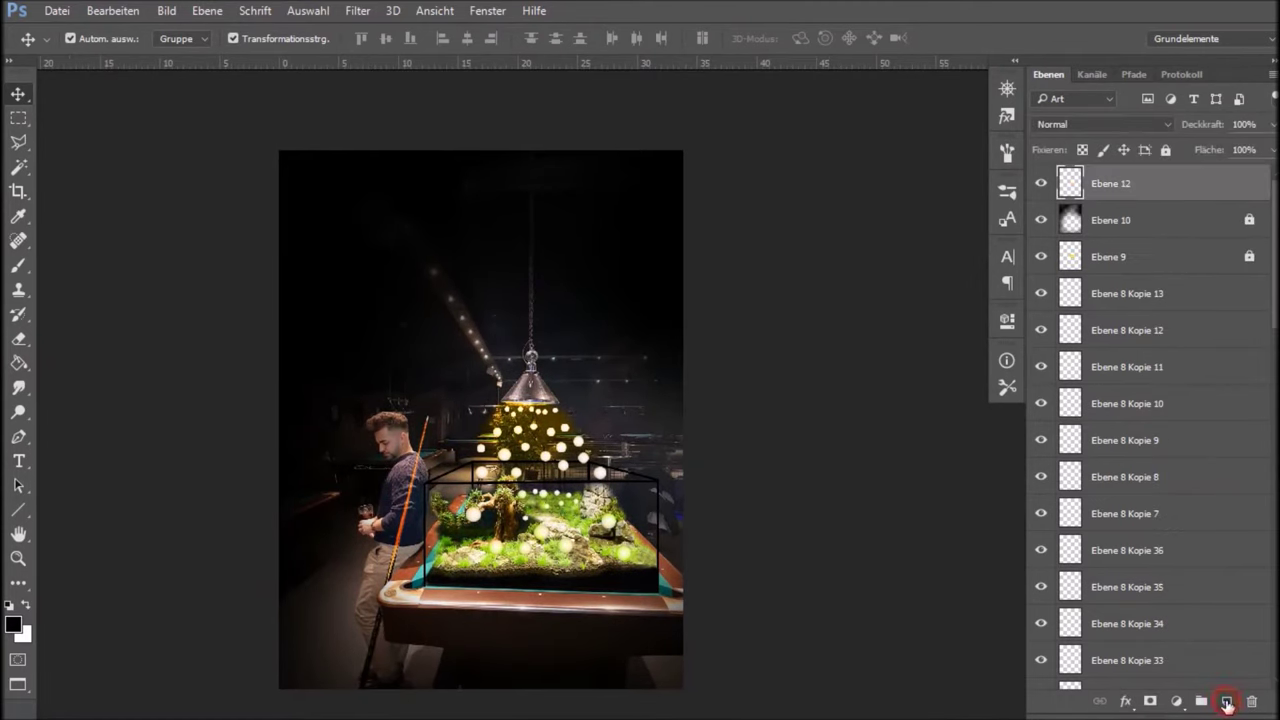
Outline the aquarium box above the pool table with the Polygonal Lasso.
click(18, 141)
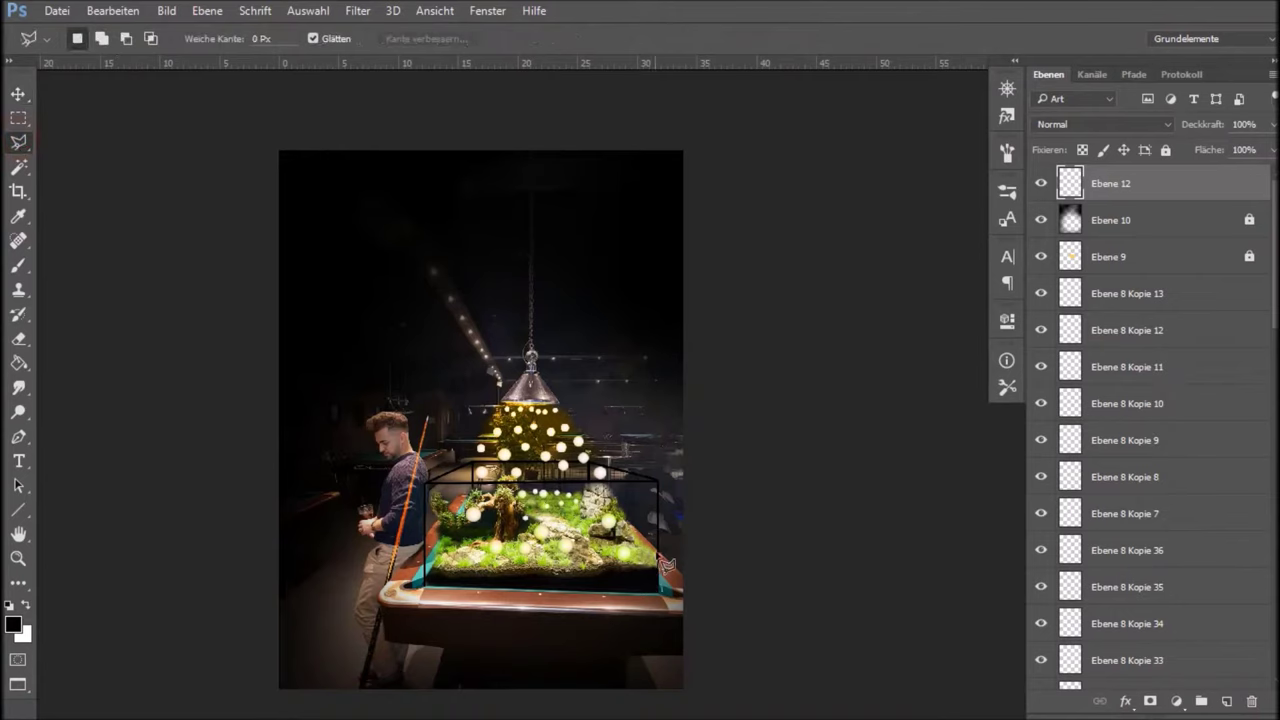
click(600, 466)
click(448, 481)
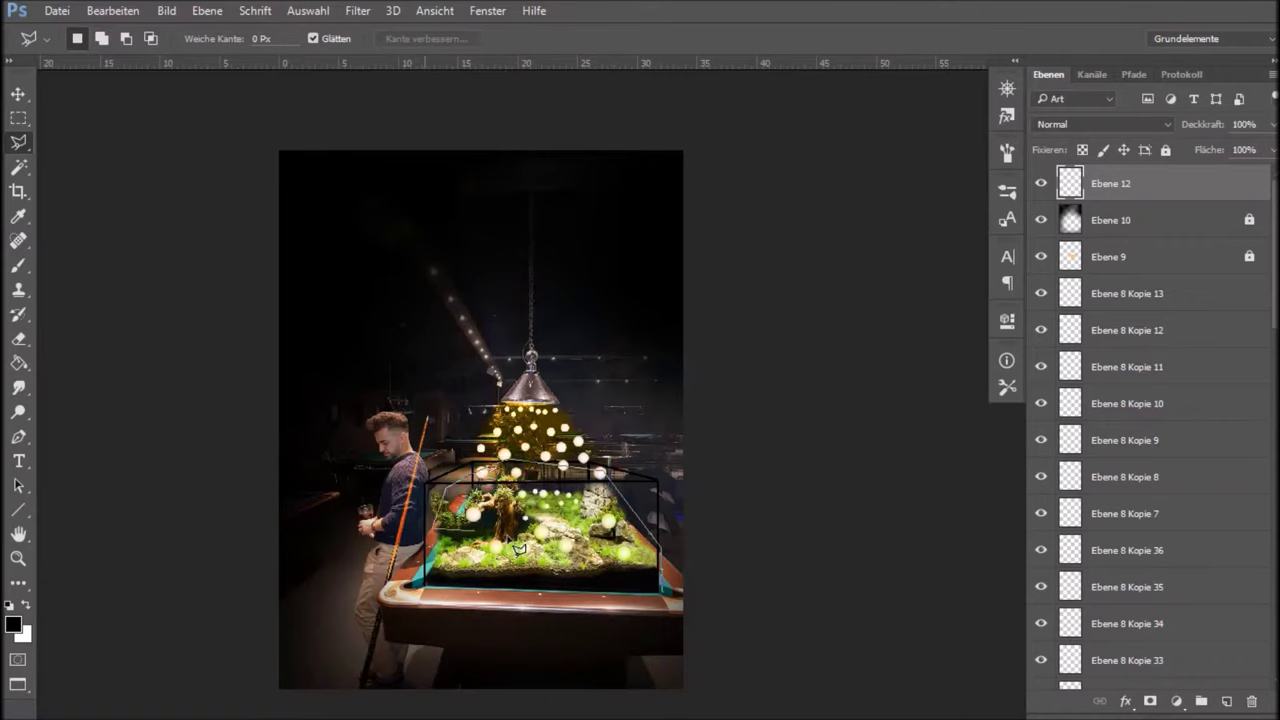
click(418, 588)
double_click(424, 586)
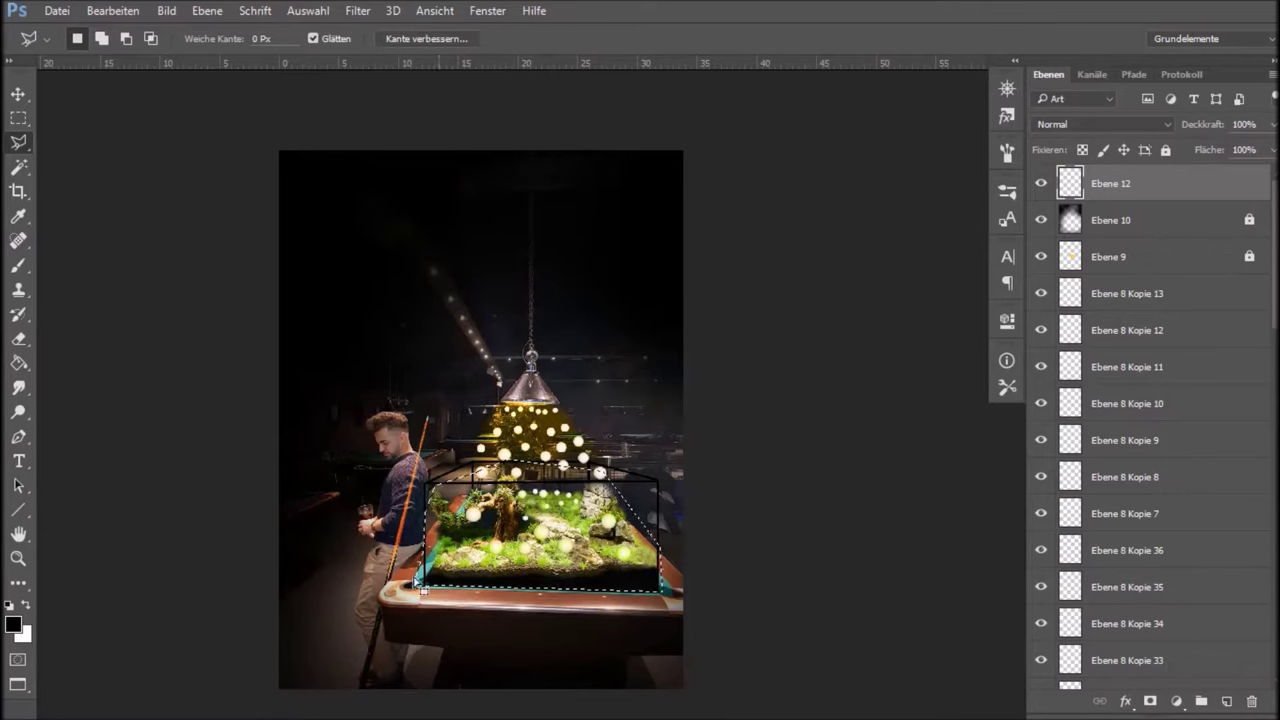
Set the foreground colour to a dark green.
click(13, 624)
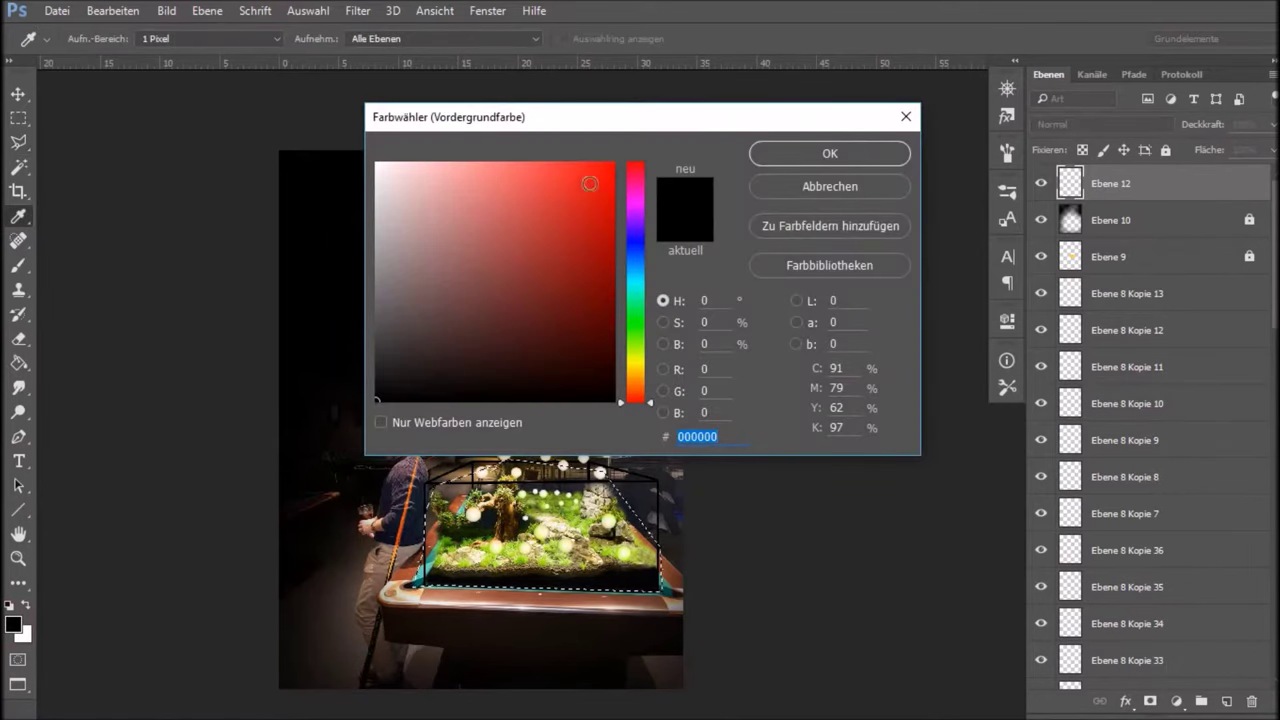
mouse_move(598, 122)
mouse_down()
mouse_move(1048, 165)
mouse_move(1036, 143)
mouse_up()
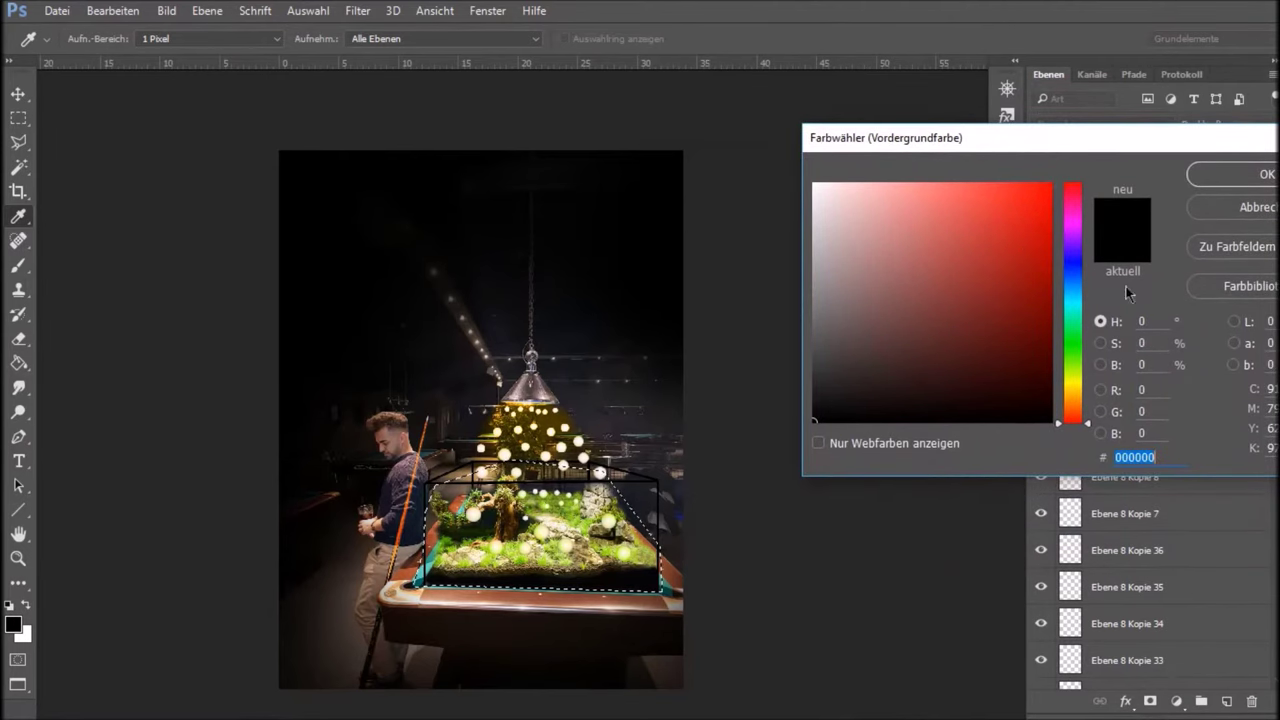
drag(1001, 331, 956, 481)
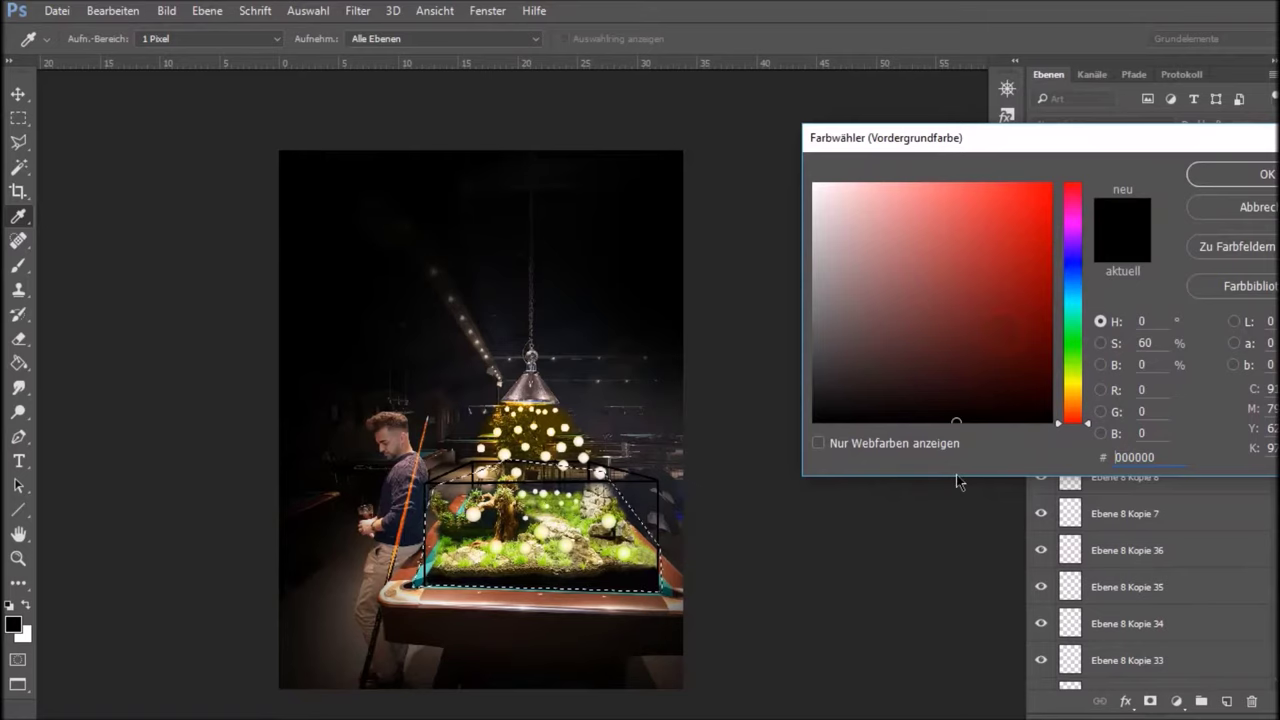
mouse_move(936, 375)
mouse_down()
mouse_move(917, 303)
mouse_move(1000, 291)
mouse_move(1015, 305)
mouse_up()
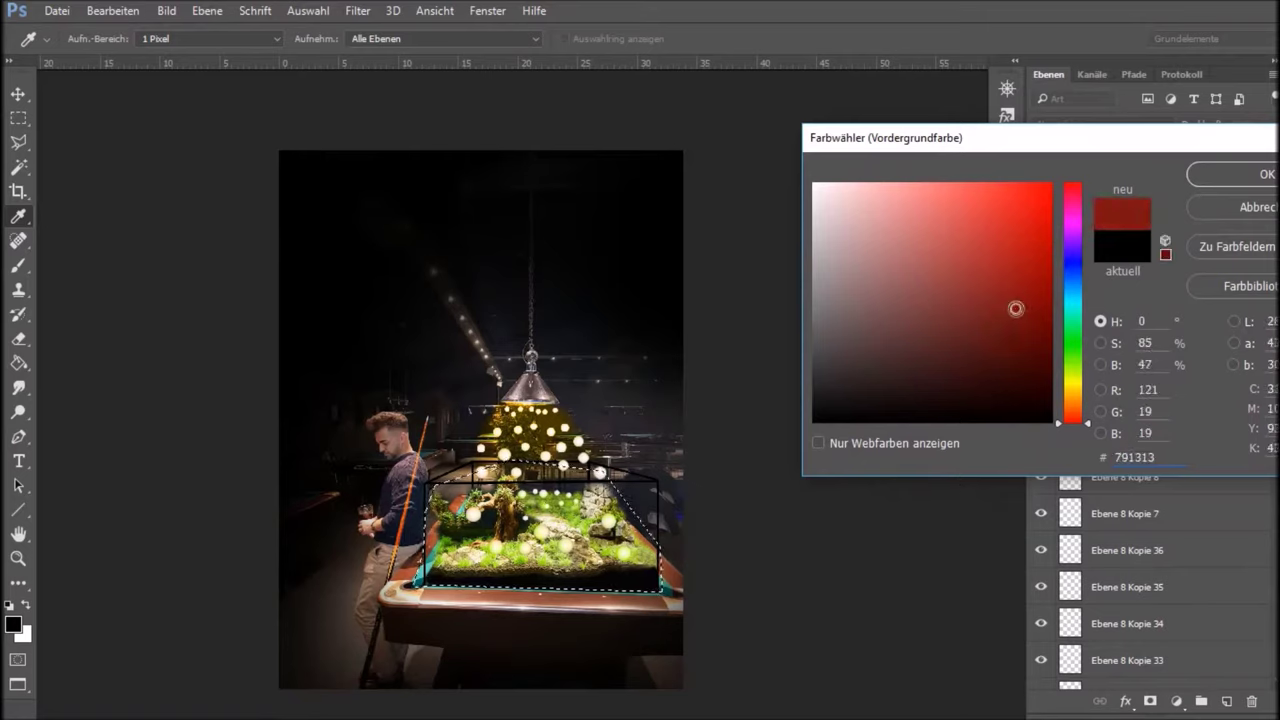
mouse_move(1087, 344)
mouse_down()
mouse_move(1034, 329)
mouse_move(1043, 354)
mouse_up()
click(1236, 175)
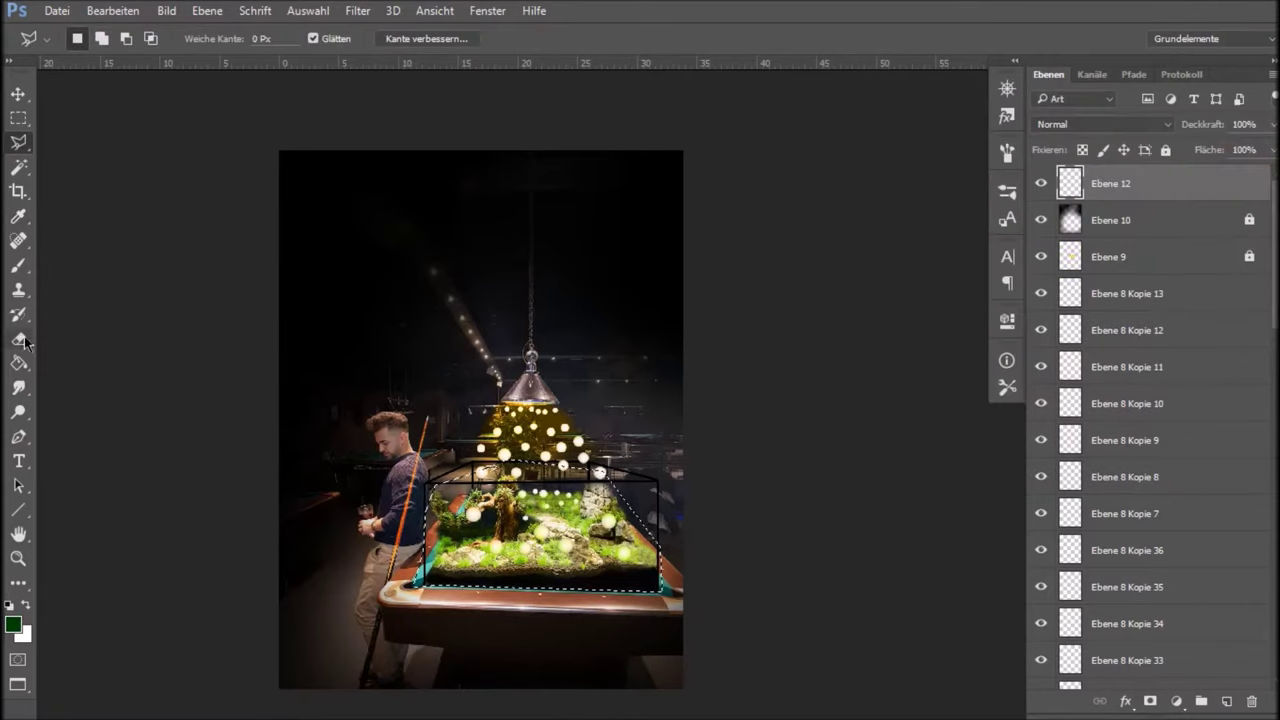
Brush dark green over the selected box on Ebene 12 and deselect.
click(18, 265)
mouse_move(463, 514)
mouse_down()
mouse_move(500, 537)
mouse_move(630, 540)
mouse_up()
click(18, 117)
click(213, 178)
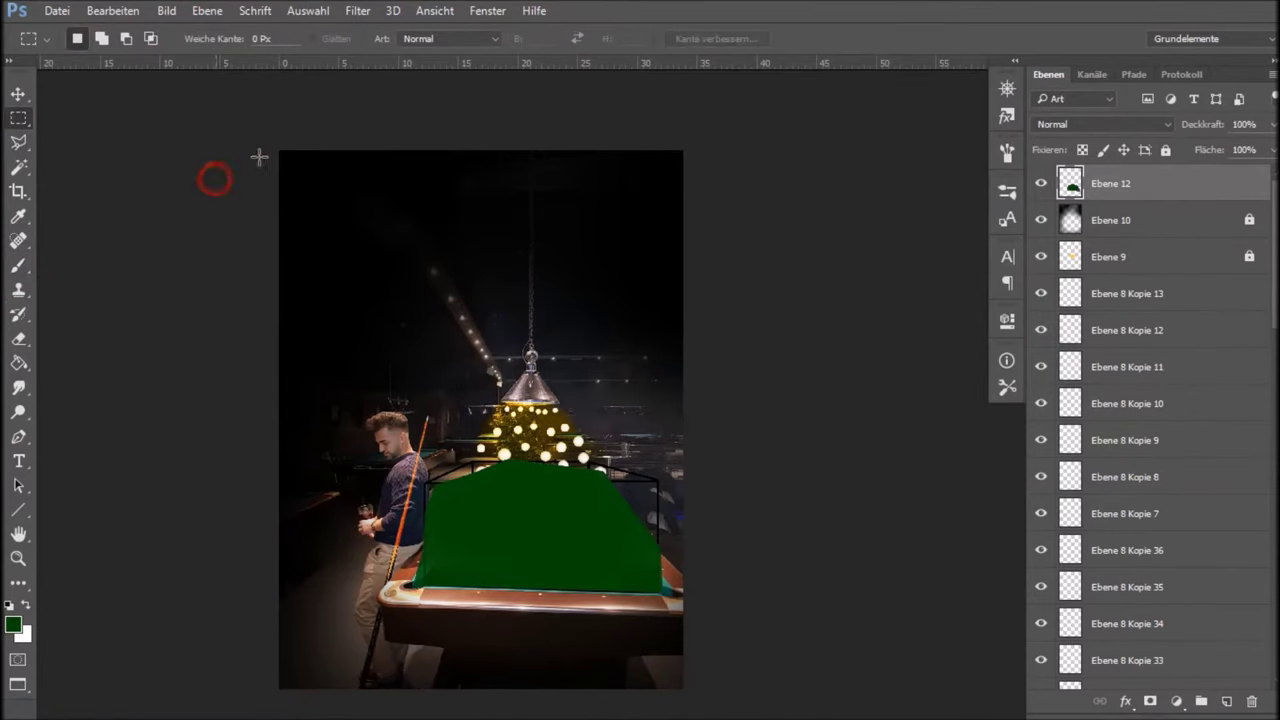
Preview a Gaussian Blur on the green fill, then cancel it.
click(356, 12)
mouse_move(505, 361)
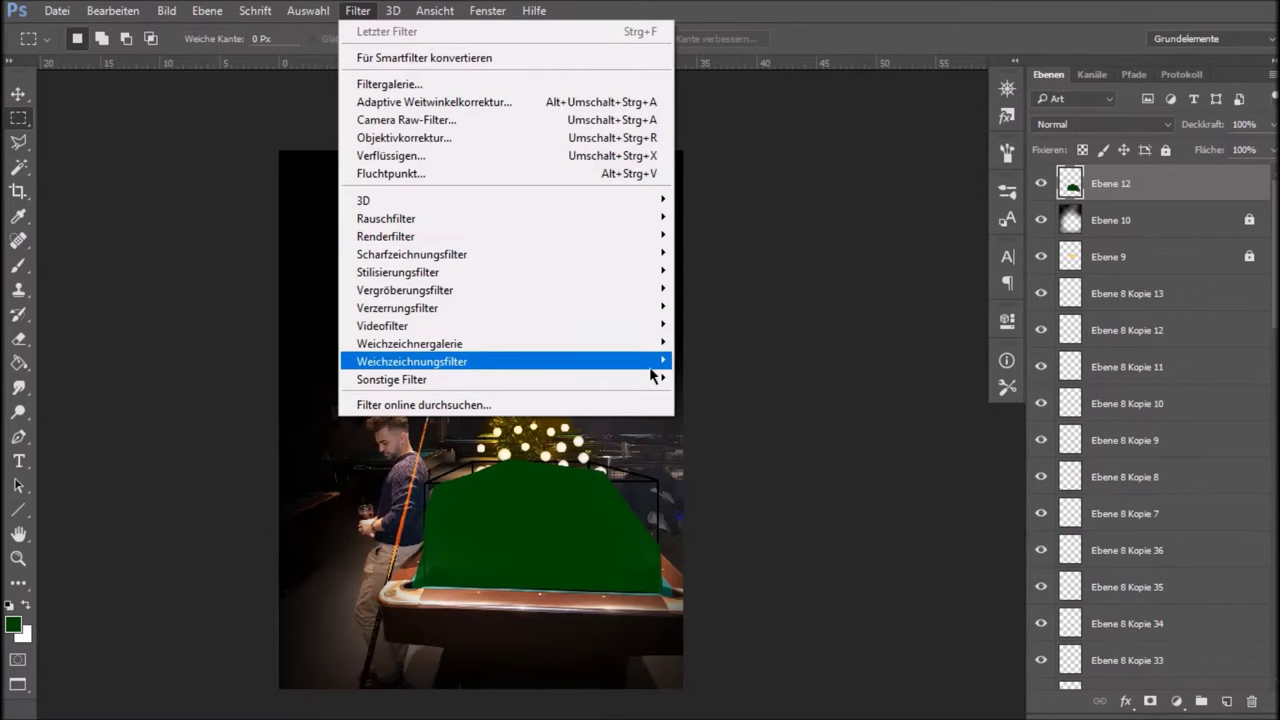
click(256, 432)
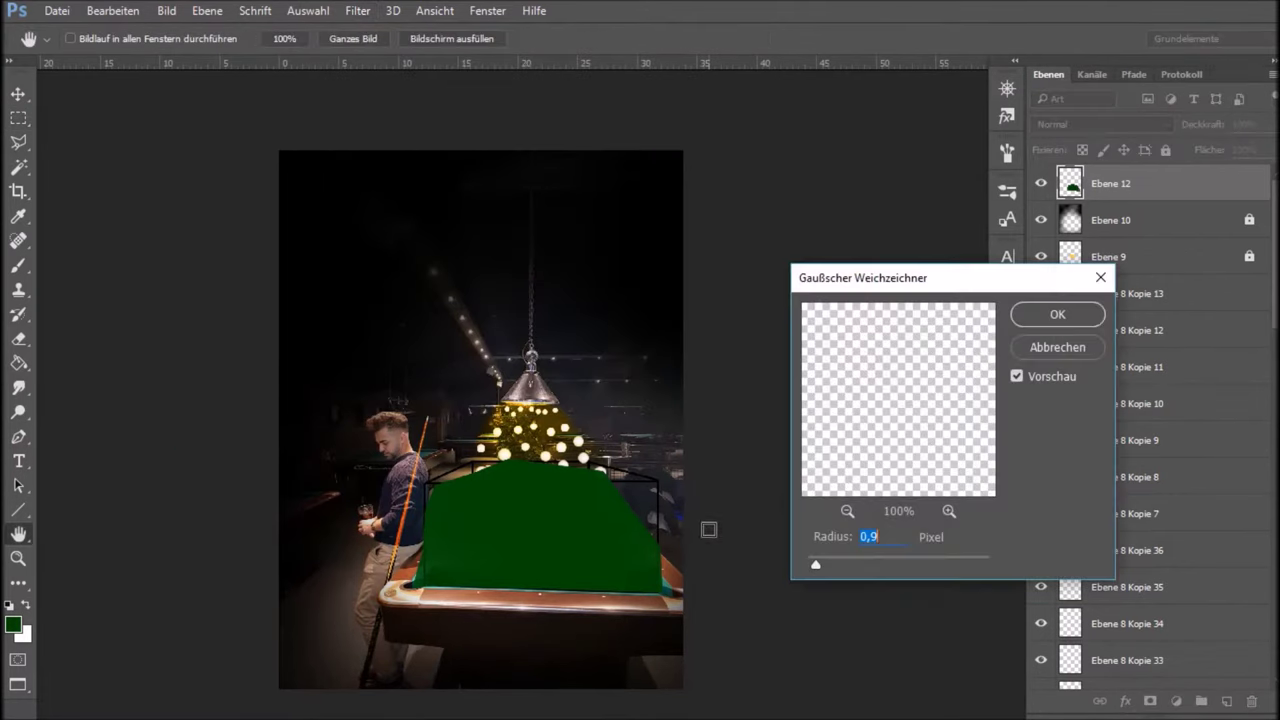
drag(862, 574, 967, 566)
click(1058, 347)
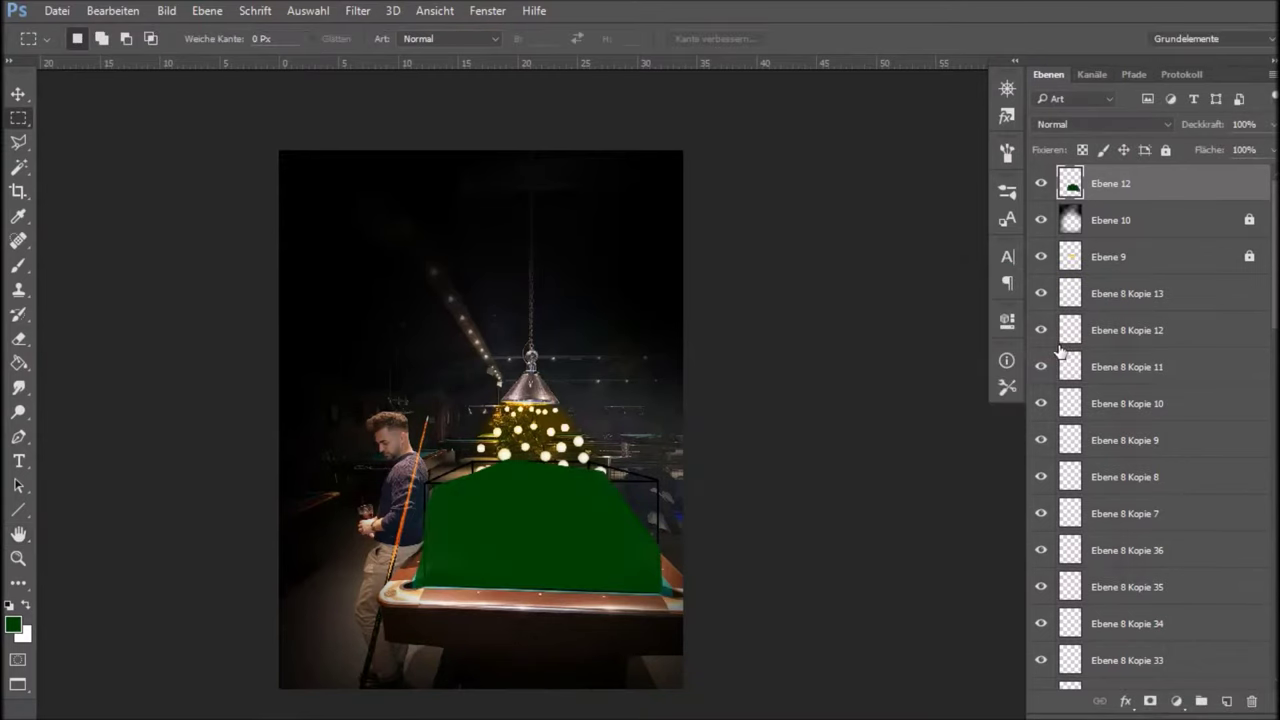
Try Weiches Licht and nearby blend modes on Ebene 12, toggling its visibility to compare.
click(1108, 124)
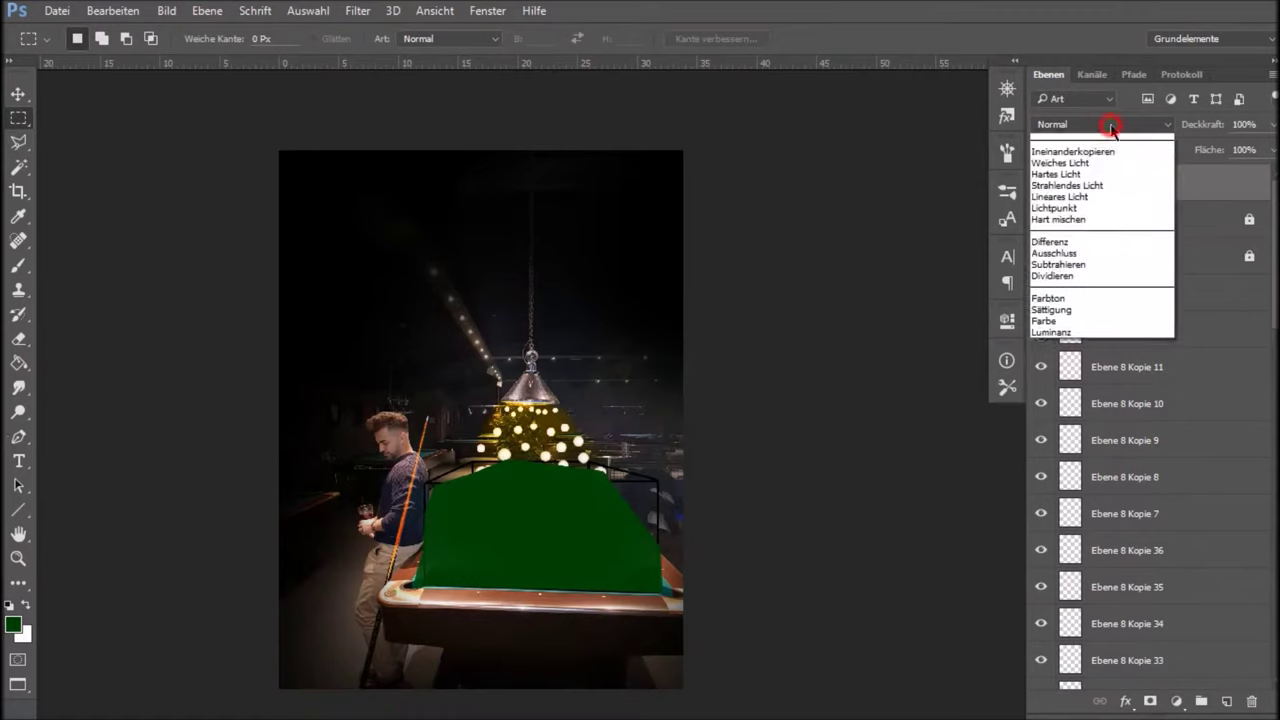
key(Down)
key(Down)
key(Down)
key(Down)
key(Down)
key(Down)
key(Down)
key(Down)
key(Down)
key(Down)
key(Down)
key(Down)
key(Down)
key(Down)
key(Up)
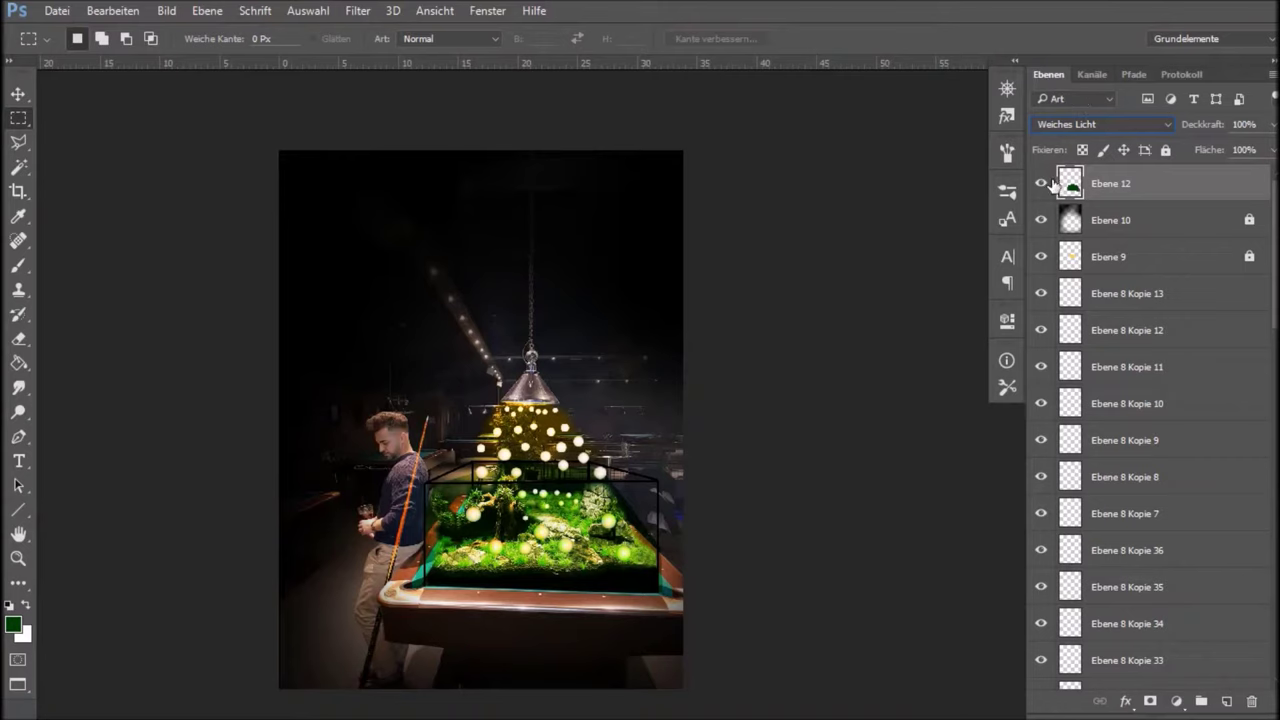
click(1045, 183)
Scroll through Ebene 12's blend-mode list to preview the options.
click(1135, 125)
scroll(1136, 126, down, 2)
scroll(1136, 126, down, 2)
scroll(1136, 126, down, 2)
scroll(1136, 126, down, 2)
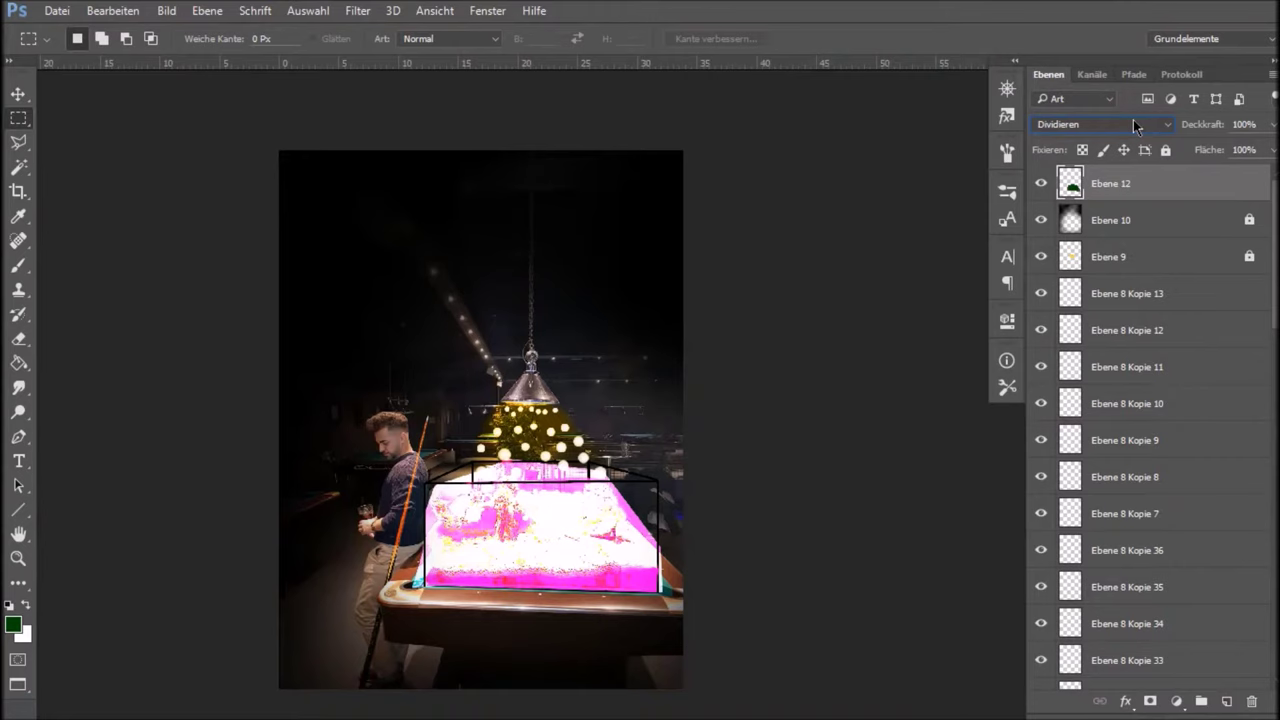
scroll(1135, 126, down, 1)
scroll(1135, 126, down, 1)
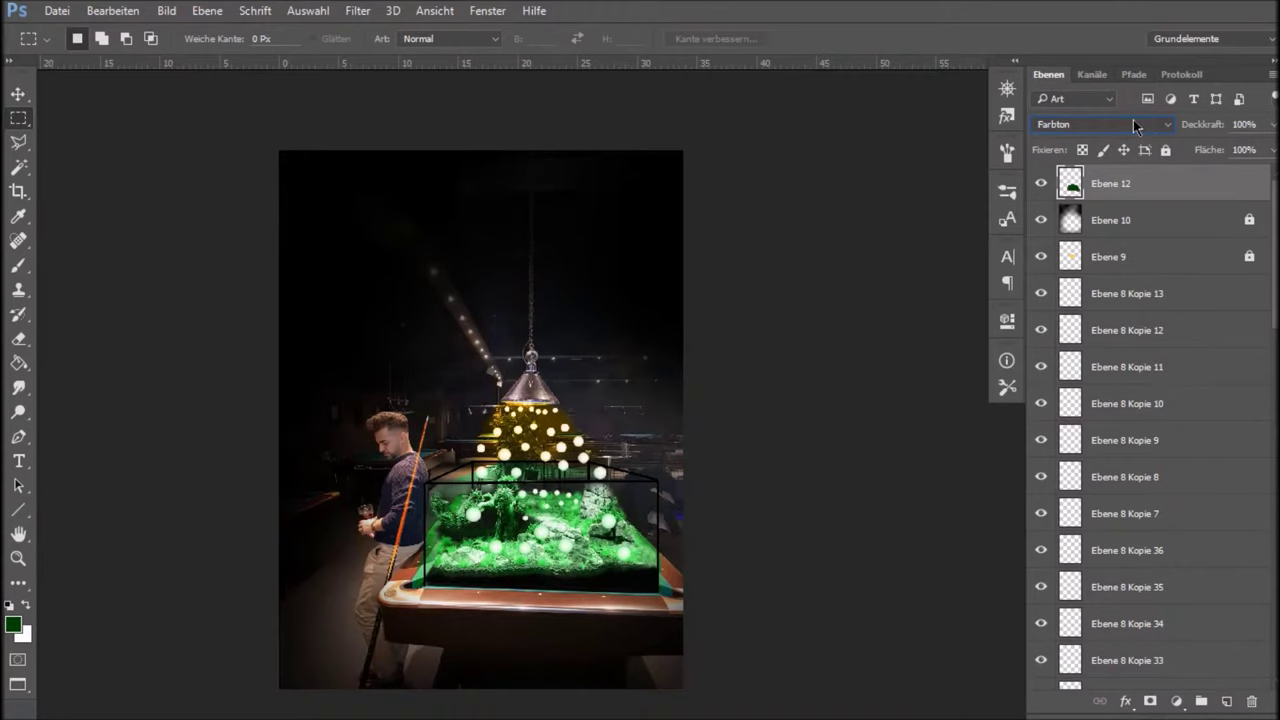
scroll(1135, 126, up, 1)
scroll(1135, 126, up, 3)
scroll(1135, 126, up, 2)
scroll(1135, 126, up, 2)
scroll(1135, 126, up, 1)
scroll(1135, 126, up, 2)
scroll(1135, 126, up, 1)
scroll(1135, 126, up, 1)
scroll(1135, 126, up, 1)
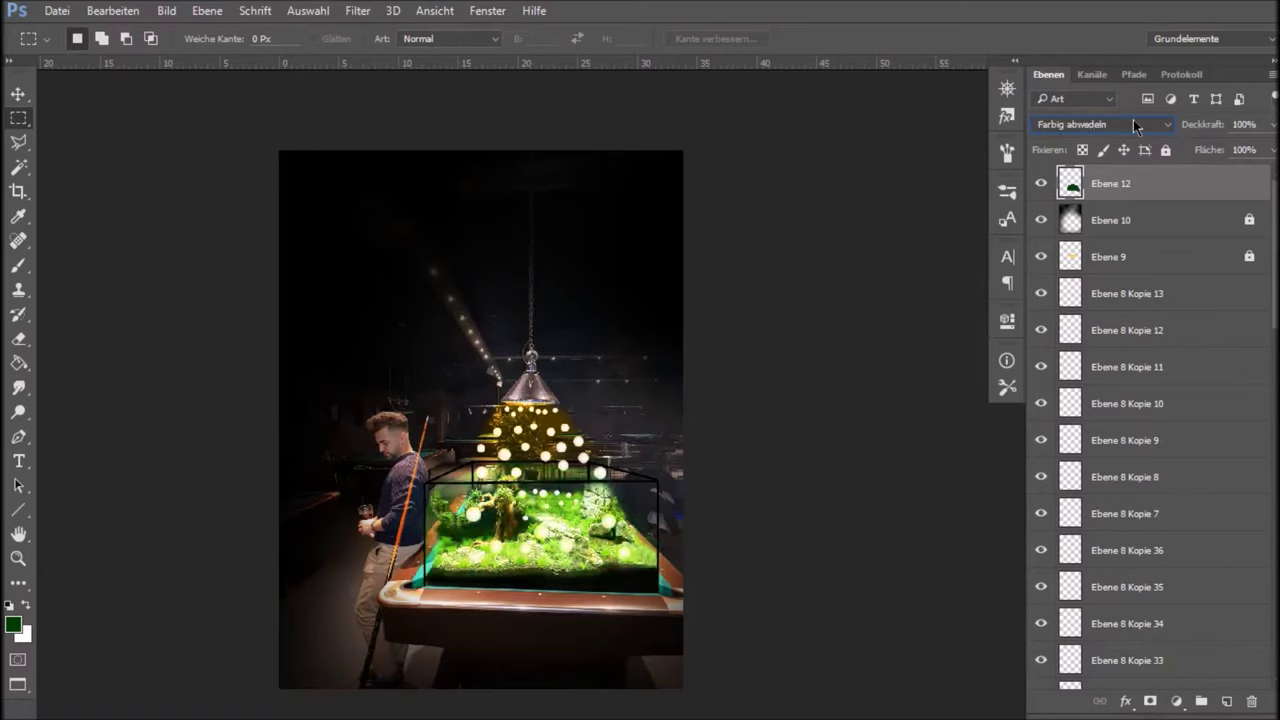
Compare Normal and Farbig nachbelichten, then settle Ebene 12 on Farbig abwedeln.
click(1134, 126)
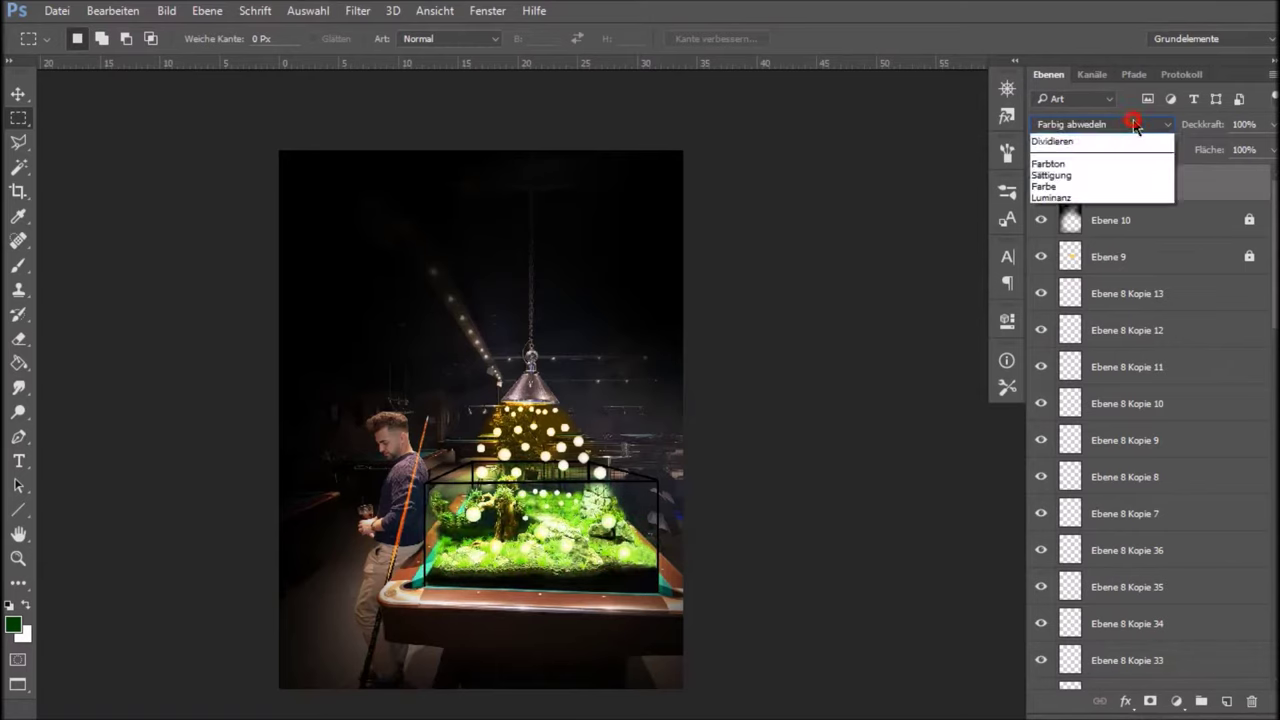
click(1125, 140)
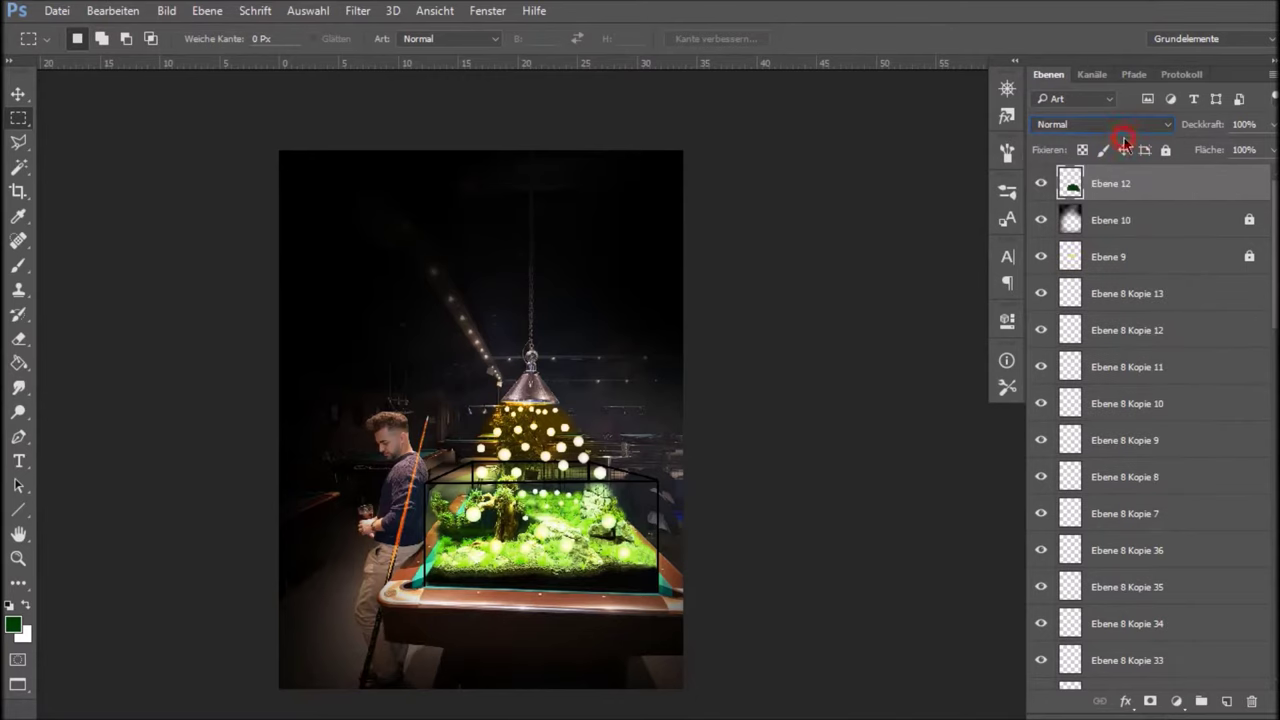
click(1118, 127)
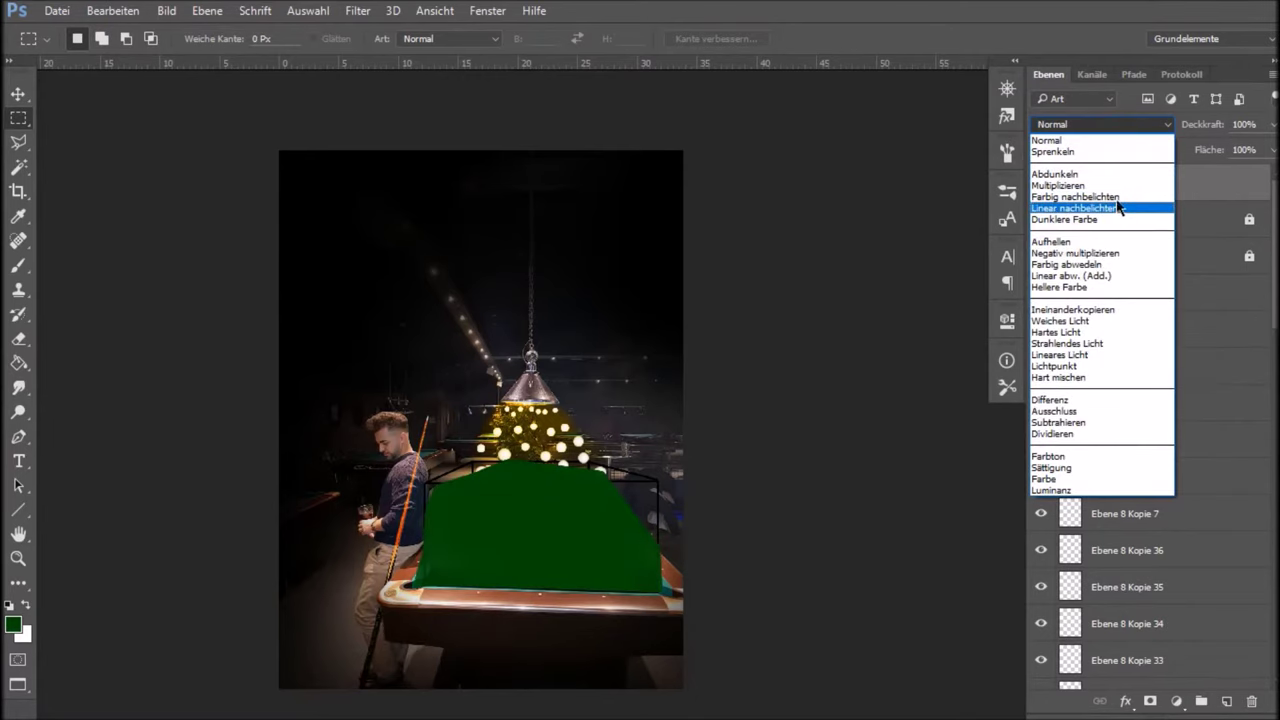
click(1118, 200)
click(1085, 131)
scroll(1087, 124, down, 1)
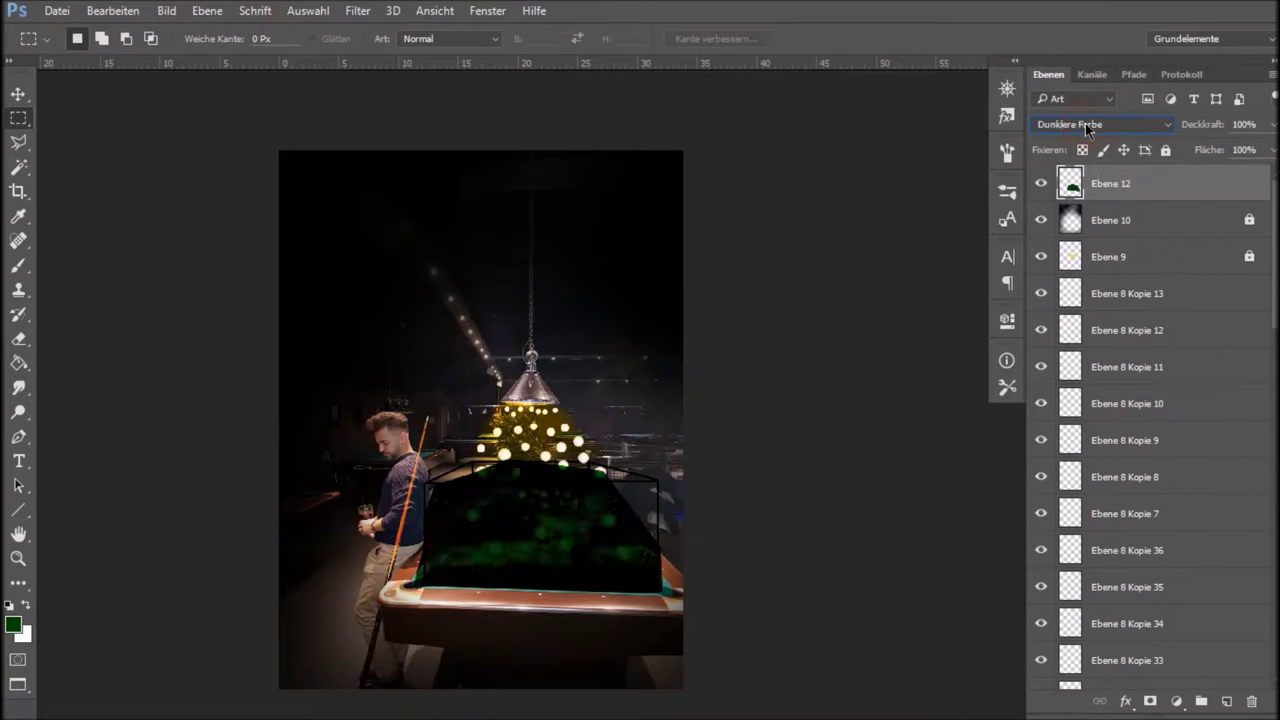
scroll(1087, 124, down, 1)
scroll(1087, 124, down, 1)
scroll(1087, 124, up, 1)
scroll(1087, 124, down, 1)
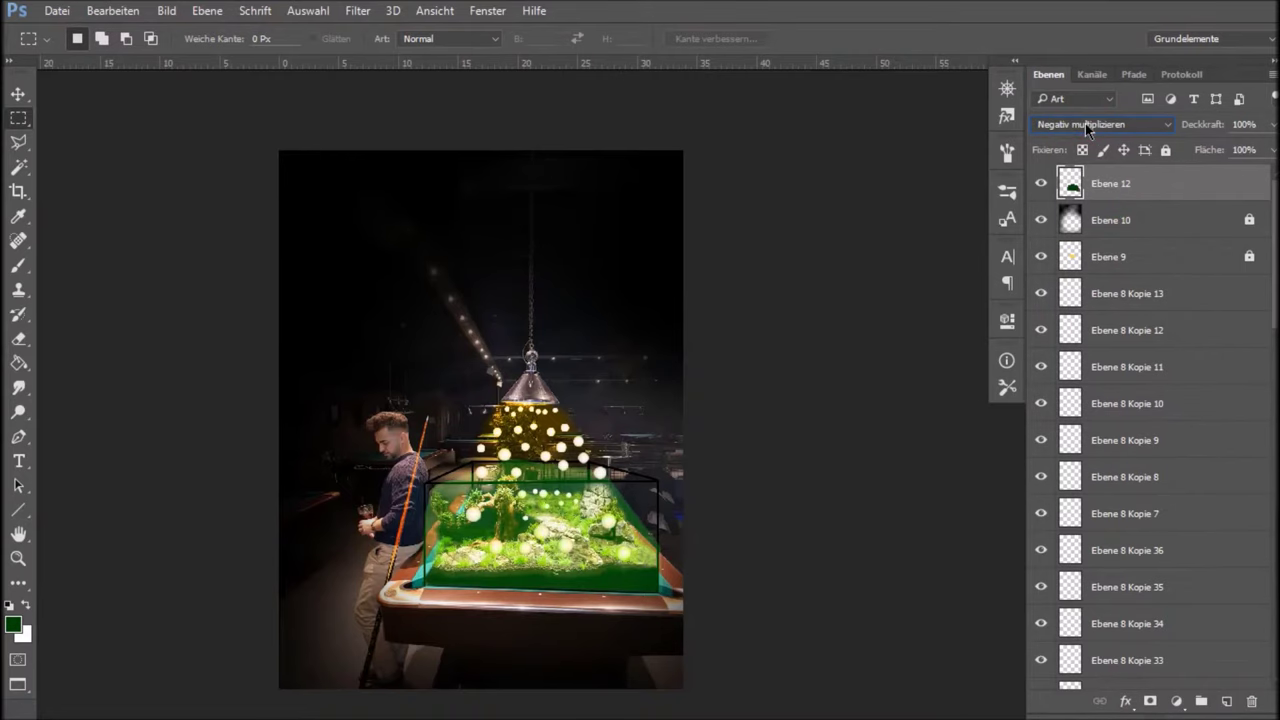
scroll(1087, 124, down, 2)
scroll(1087, 124, up, 1)
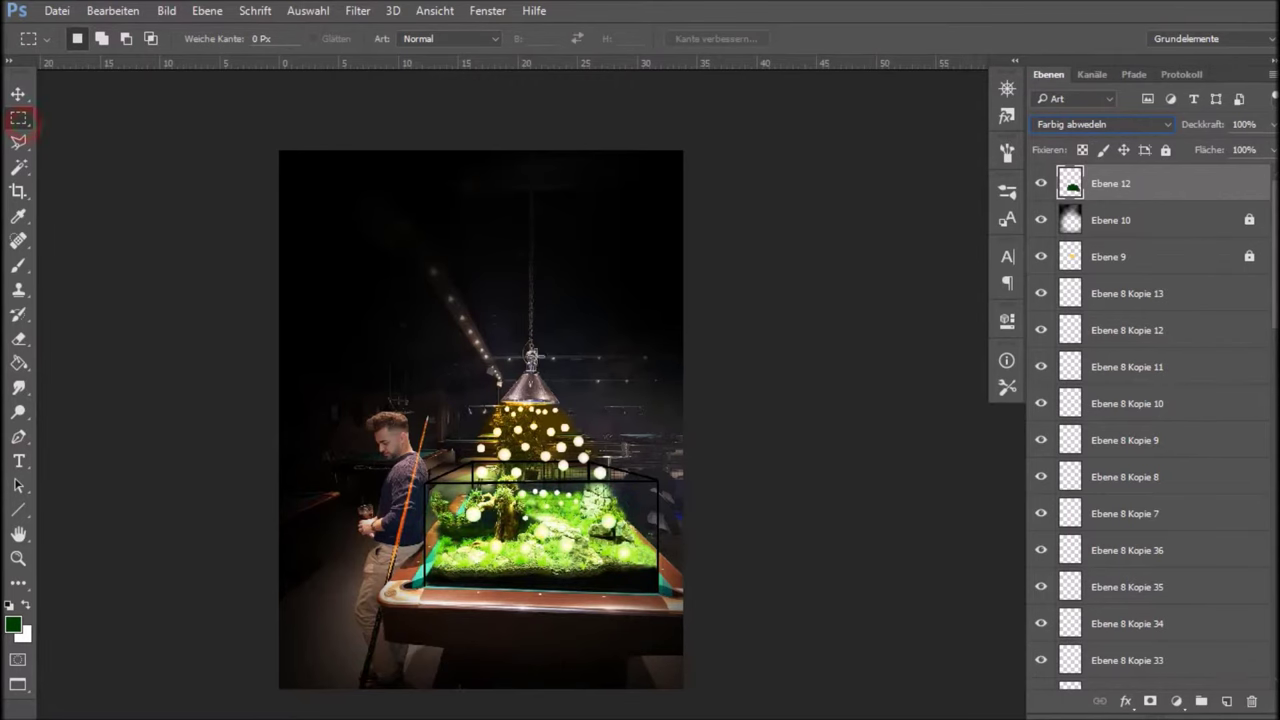
scroll(782, 646, up, 1)
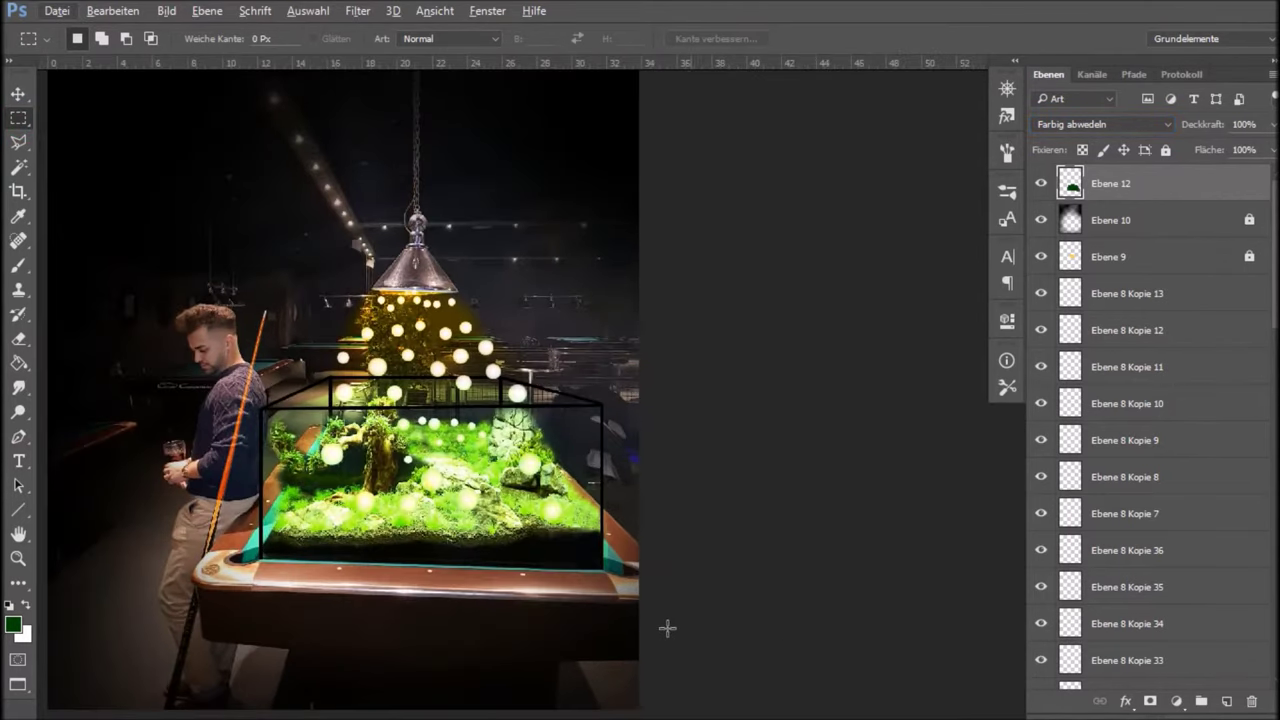
Erase excess glow along the aquarium's right side with a roughly 150 px Eraser.
scroll(487, 478, up, 2)
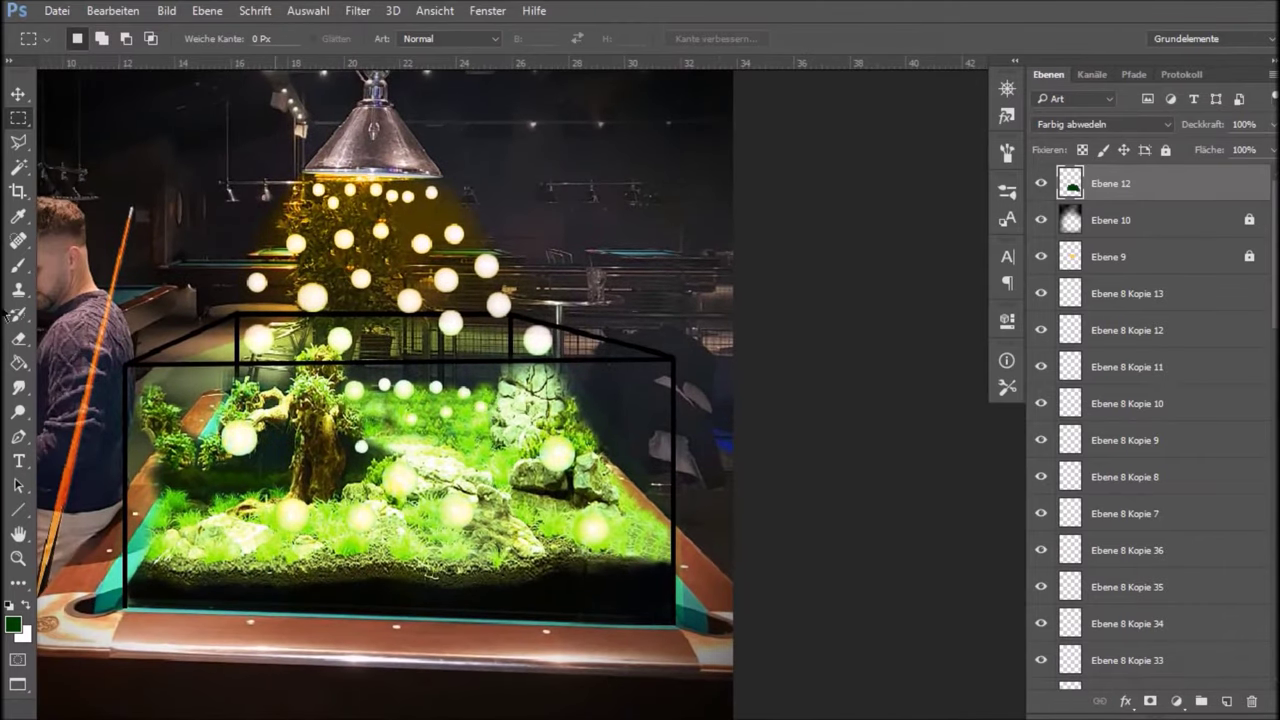
click(18, 338)
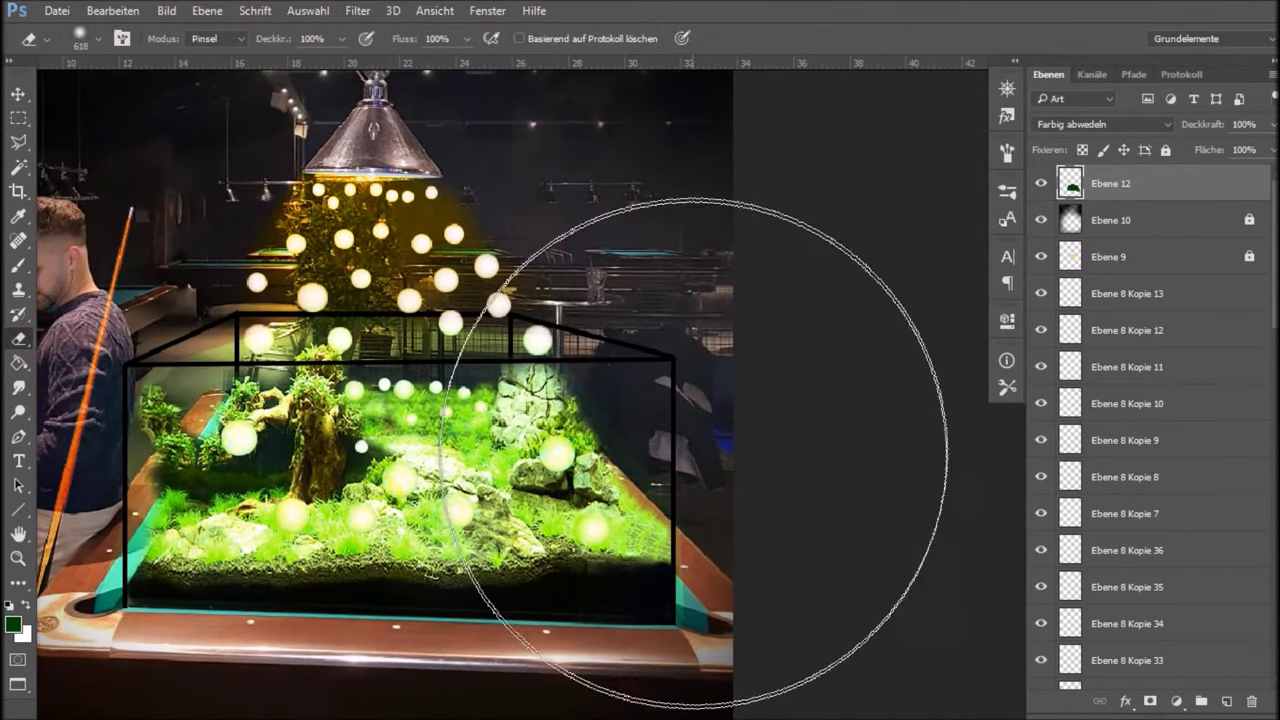
alt+right_click(681, 447)
drag(681, 447, 562, 498)
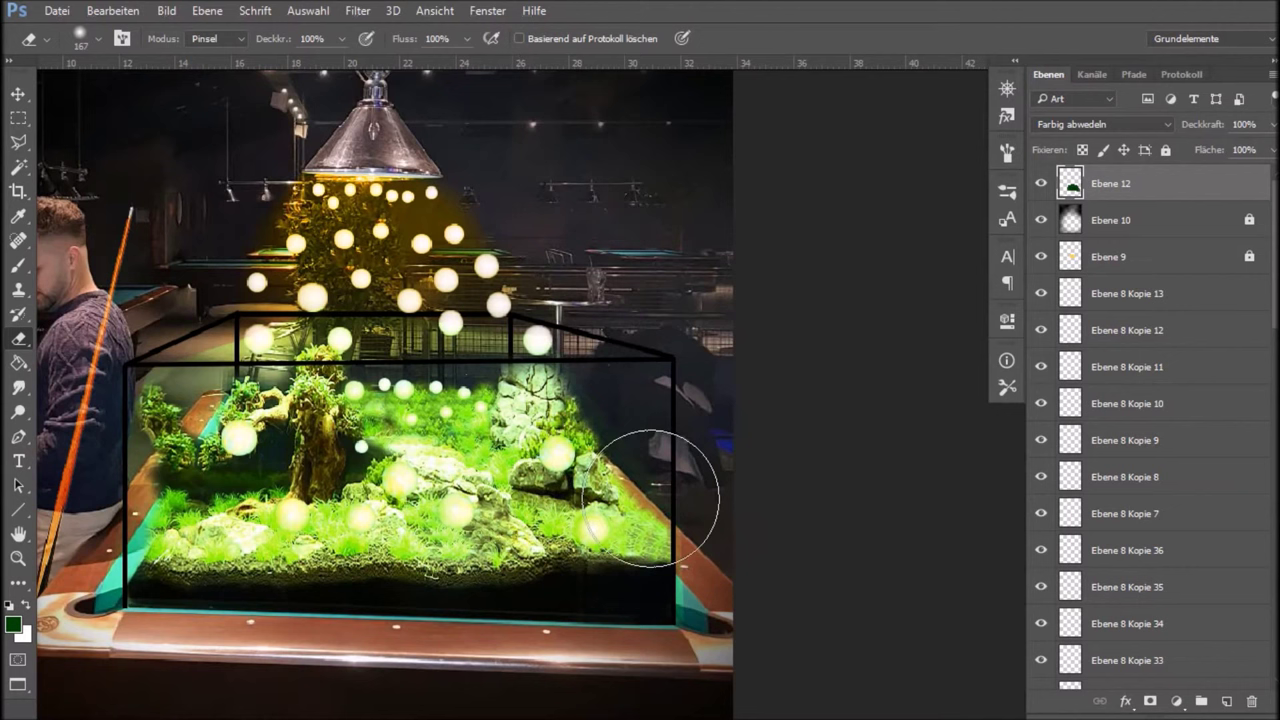
mouse_move(650, 415)
mouse_down()
mouse_move(589, 323)
mouse_move(329, 311)
mouse_move(180, 370)
mouse_move(295, 368)
mouse_up()
mouse_move(230, 420)
mouse_down()
mouse_move(209, 452)
mouse_move(212, 622)
mouse_up()
Erase glow from the table corner toward the bubbles, then move Ebene 12 lower in the stack.
click(829, 608)
drag(829, 608, 606, 308)
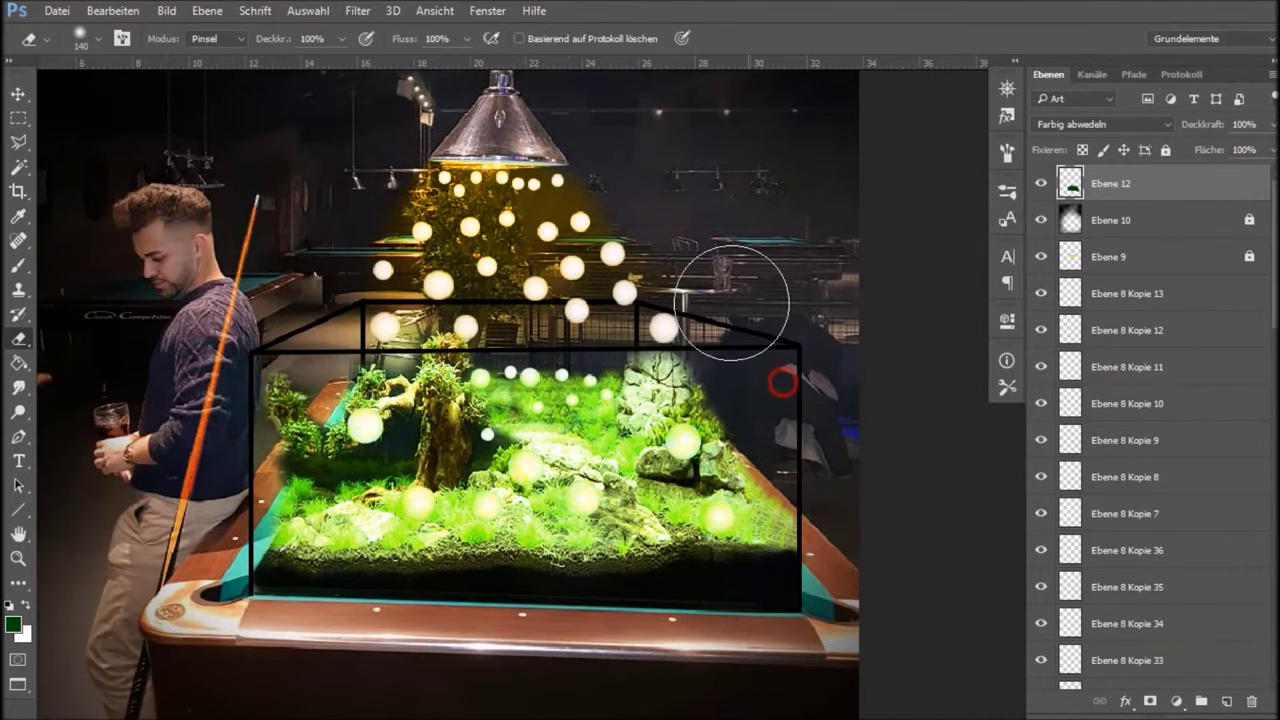
drag(606, 308, 222, 512)
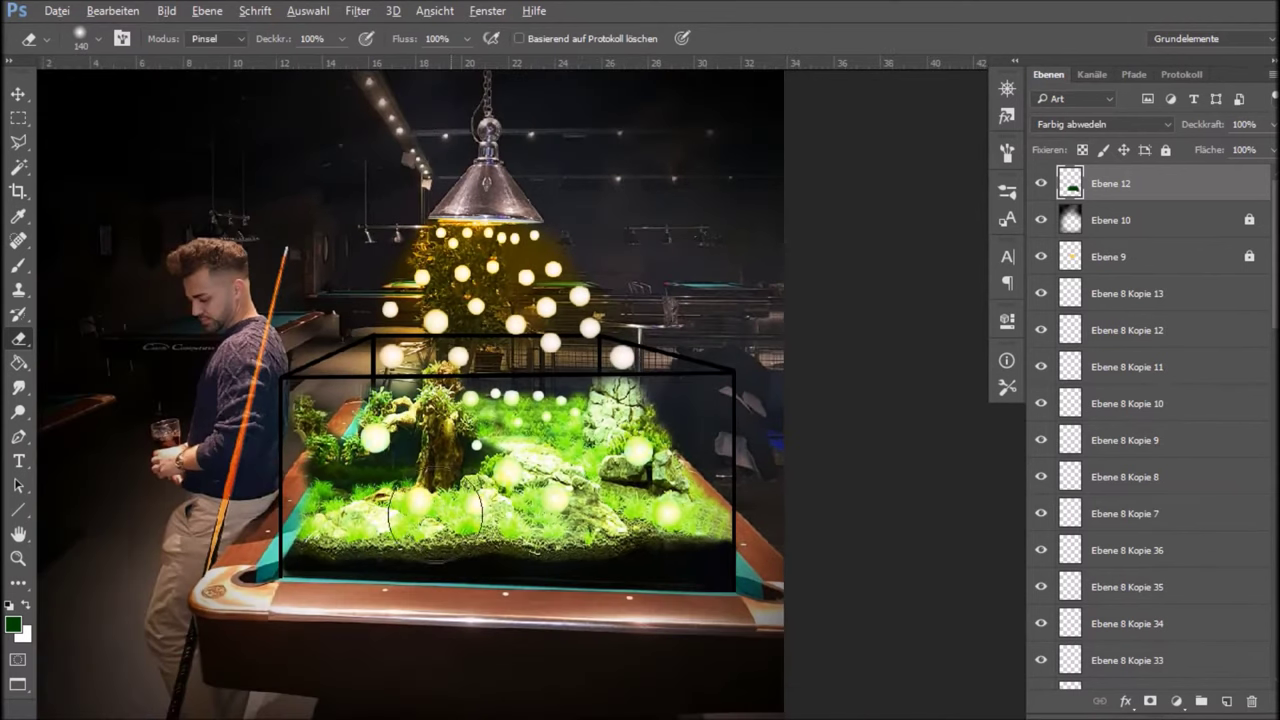
click(1040, 184)
click(1040, 184)
click(1040, 184)
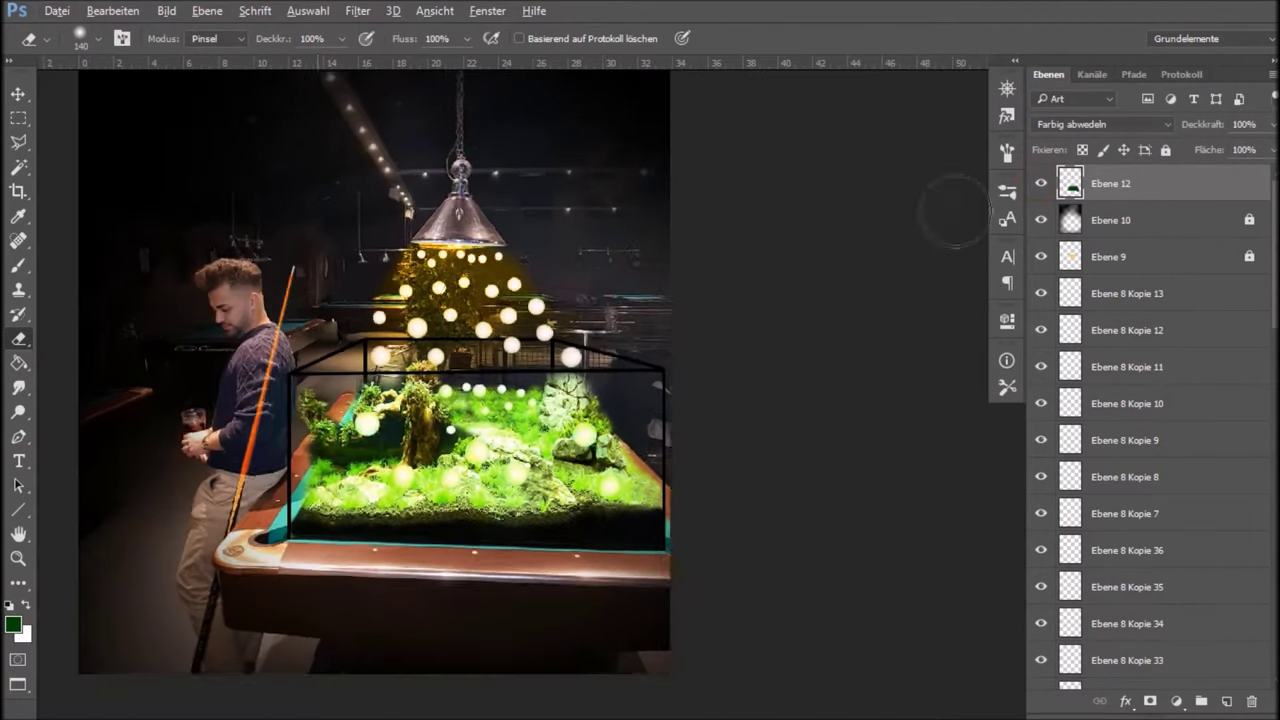
drag(1075, 183, 1134, 514)
Scroll down the Layers panel and drag Ebene 12 lower in the stack.
scroll(1134, 540, down, 3)
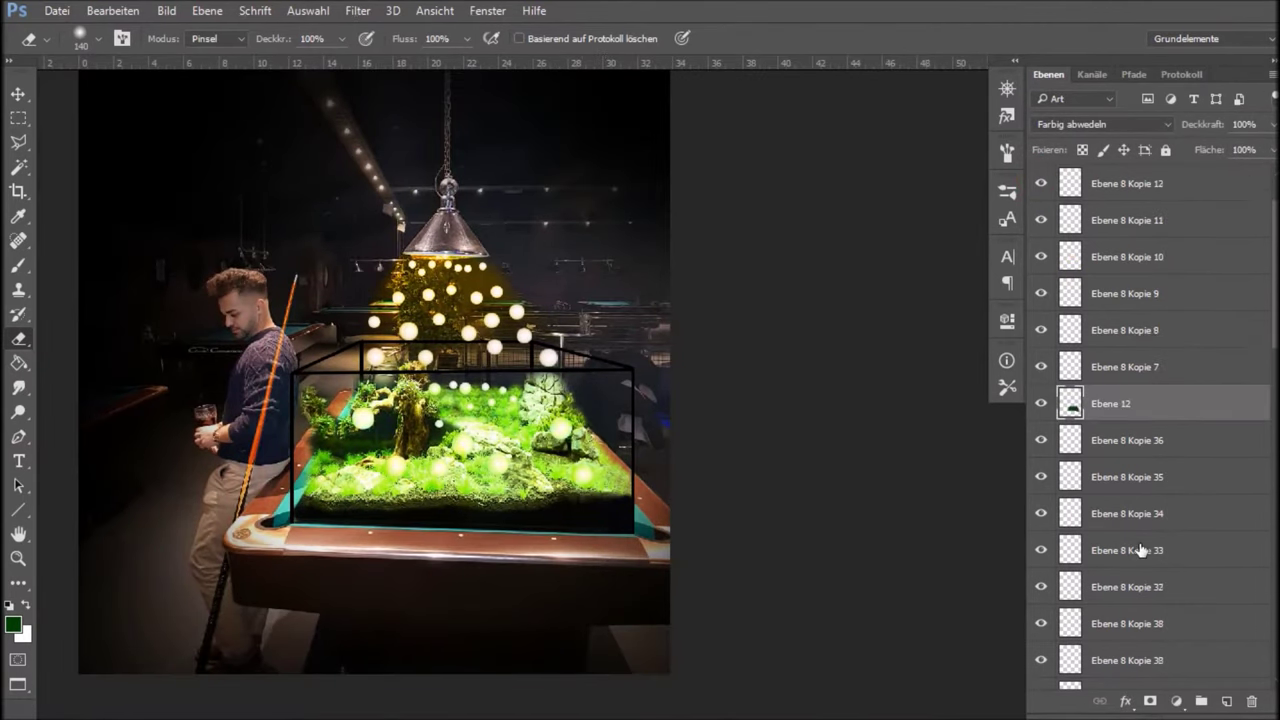
scroll(1138, 545, down, 1)
drag(1100, 367, 1100, 605)
scroll(1123, 614, down, 7)
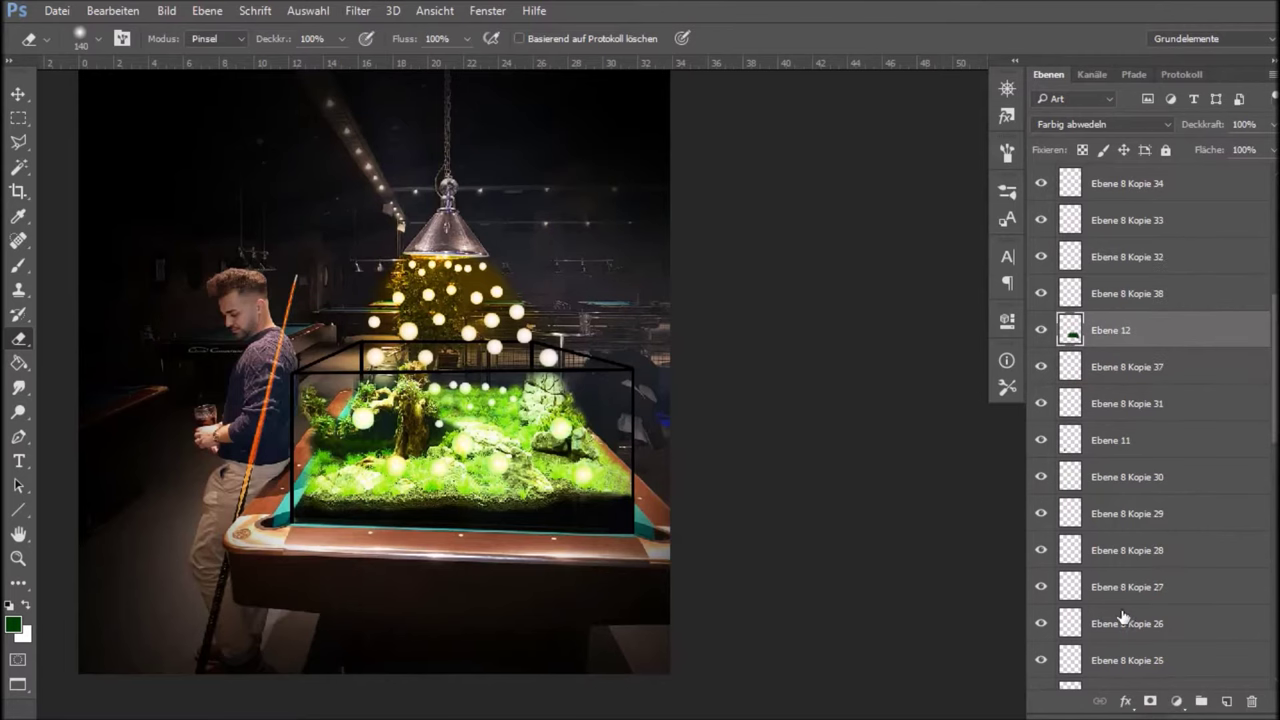
scroll(1100, 500, down, 2)
drag(1078, 256, 1100, 585)
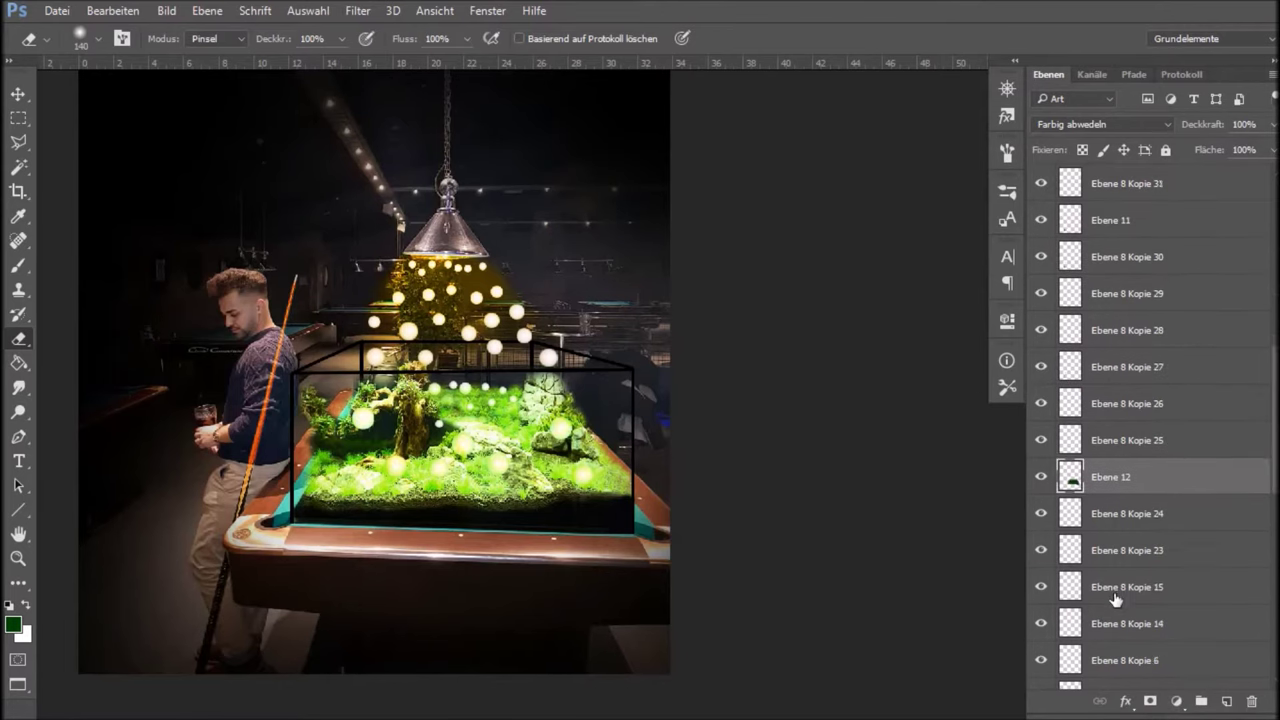
scroll(1100, 480, down, 3)
drag(1072, 330, 1107, 605)
Place Ebene 12 between Ebene 8 and Ebene 7, directly above the aquarium layer.
scroll(1107, 610, down, 8)
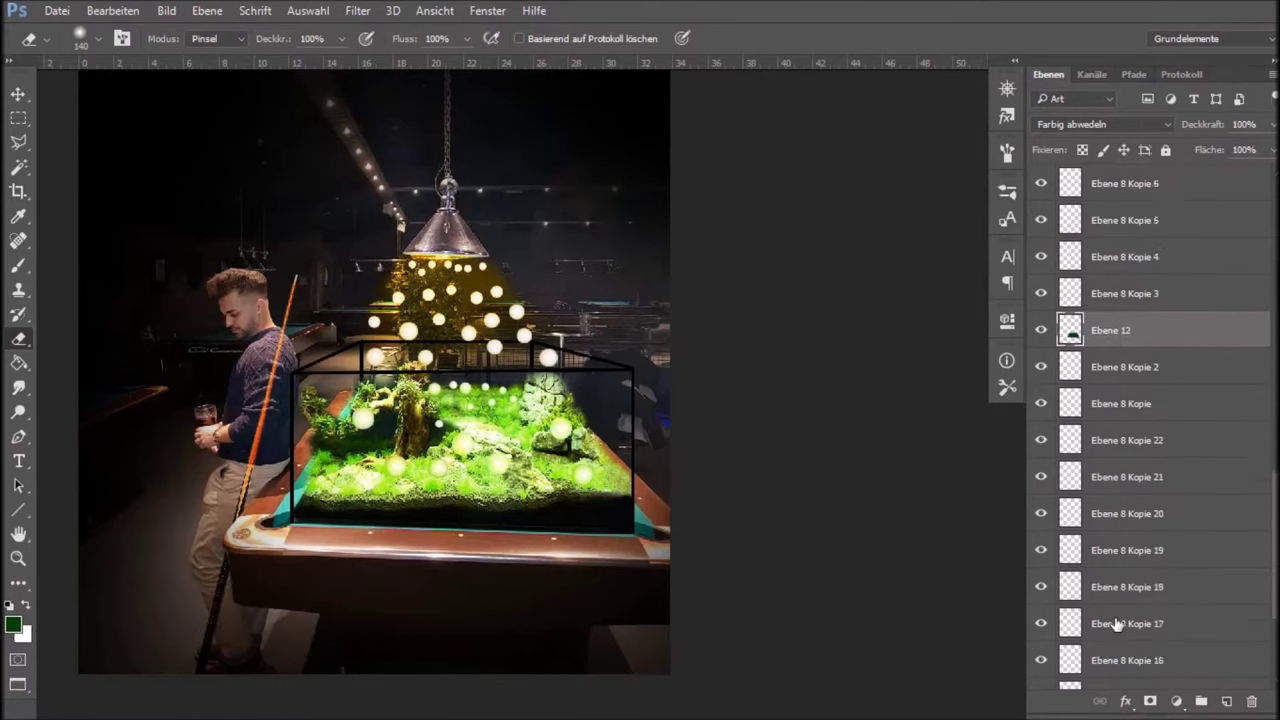
scroll(1107, 610, down, 2)
drag(1072, 257, 1121, 604)
scroll(1125, 608, down, 3)
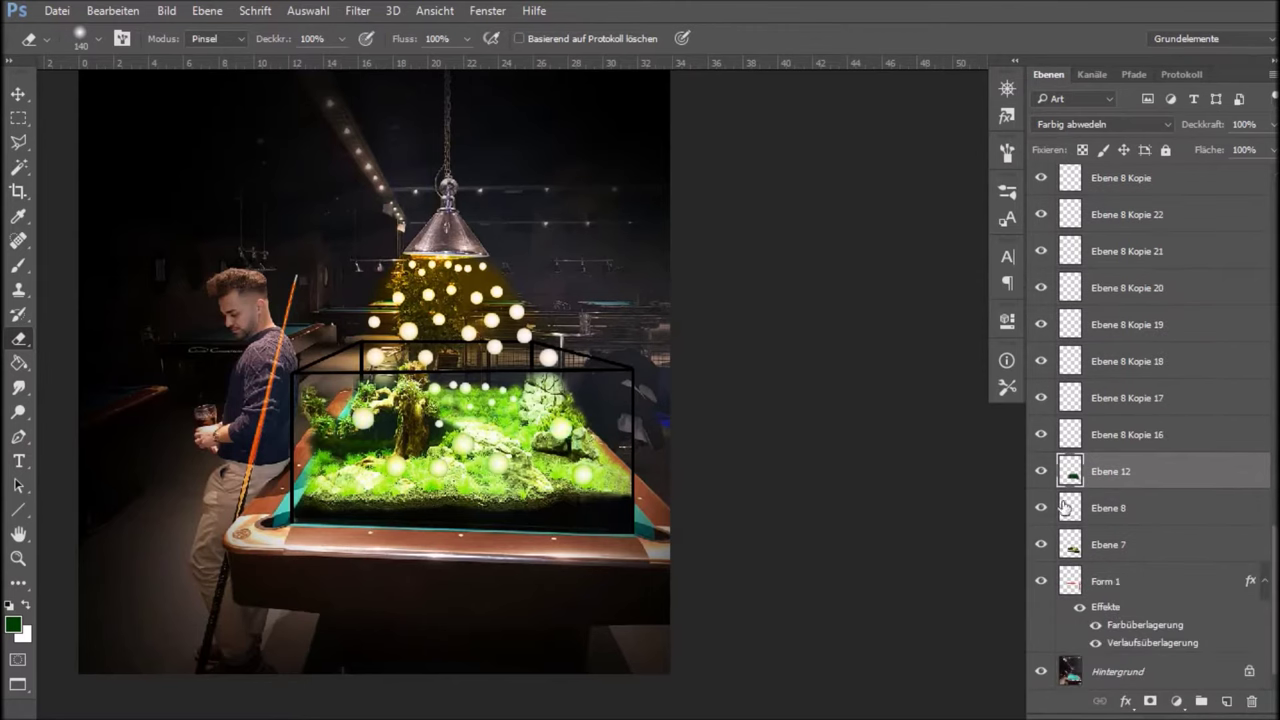
drag(1070, 471, 1105, 585)
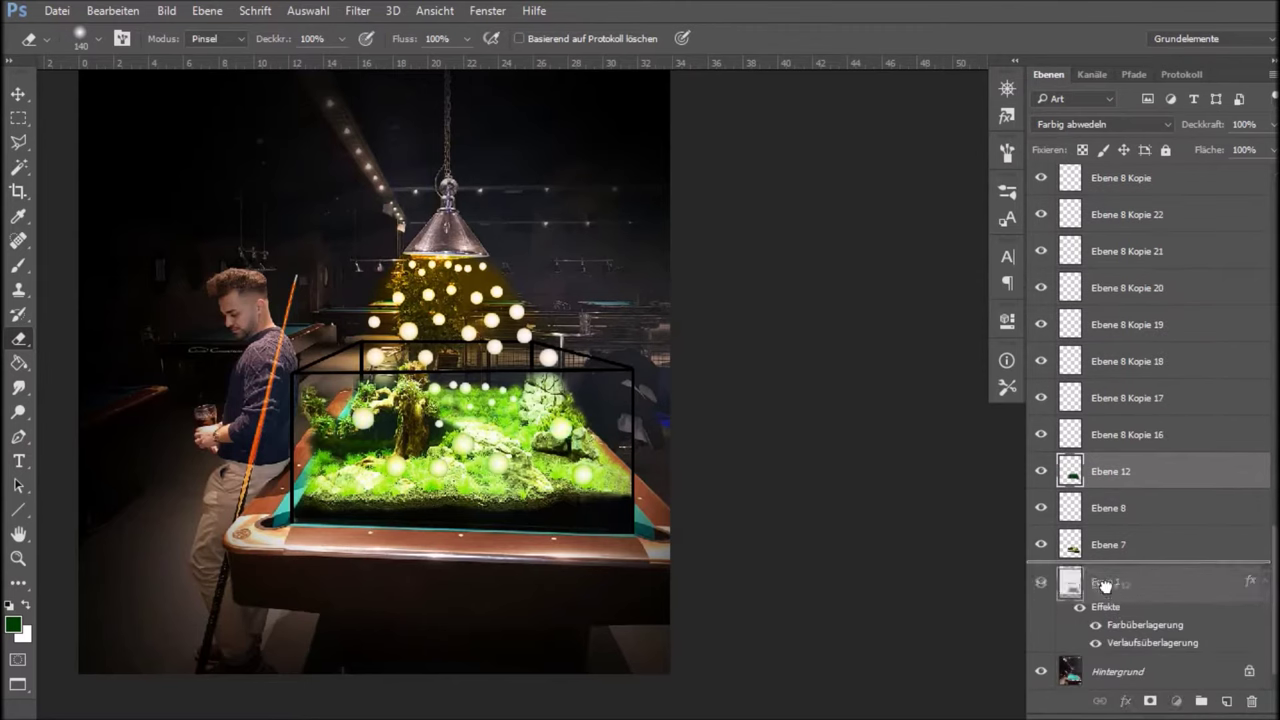
mouse_move(1105, 585)
mouse_down()
mouse_move(1127, 645)
mouse_move(1093, 511)
mouse_up()
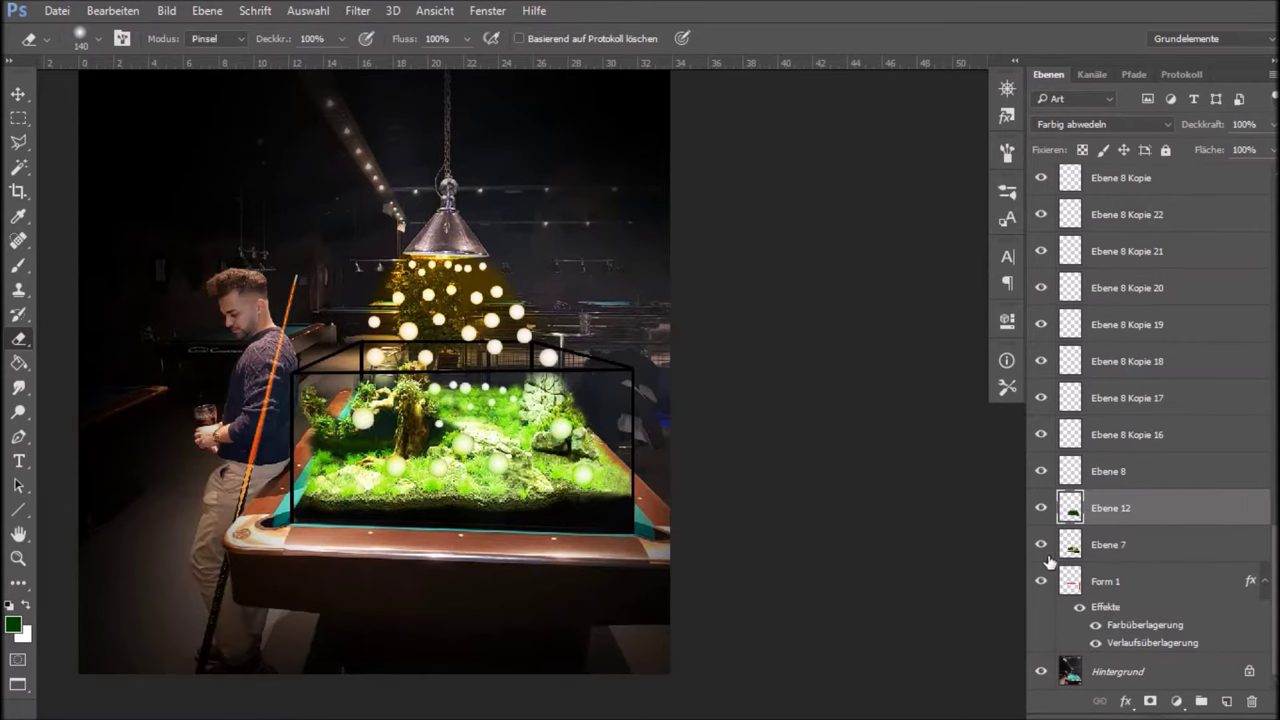
Toggle Ebene 7's visibility off and back on to check the glow.
click(1041, 549)
double_click(1041, 549)
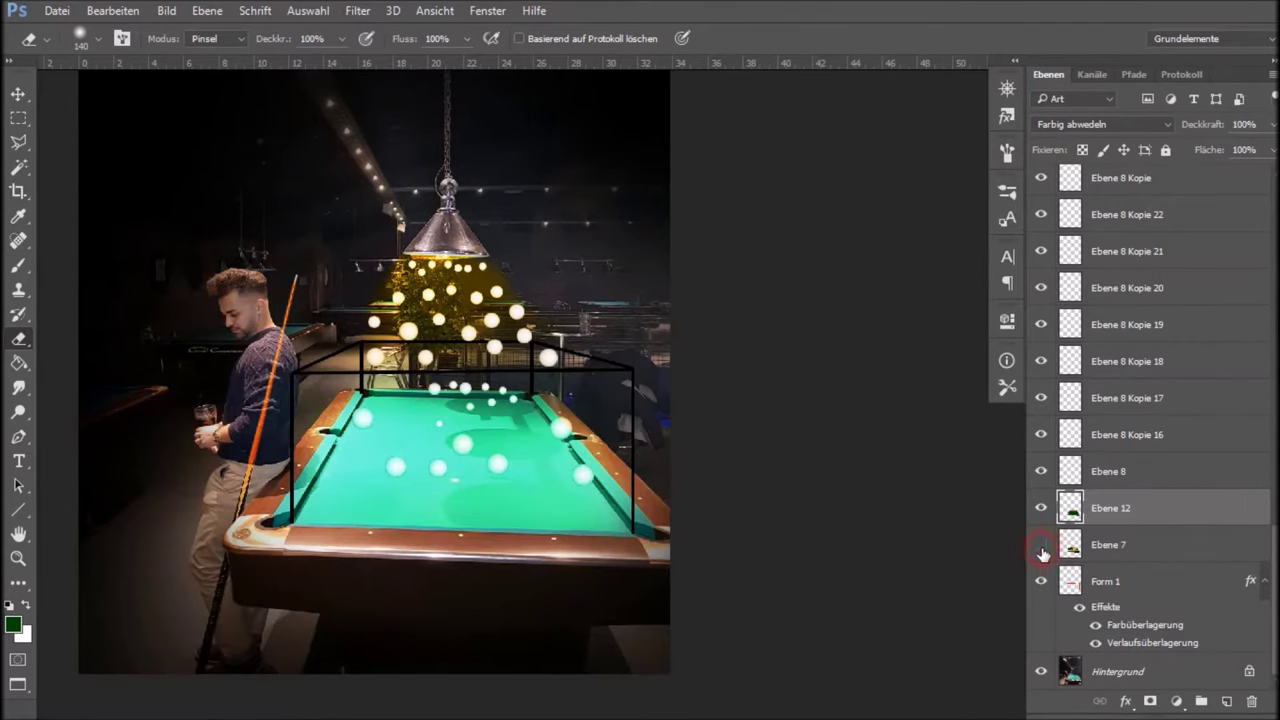
click(1041, 549)
scroll(600, 440, down, 1)
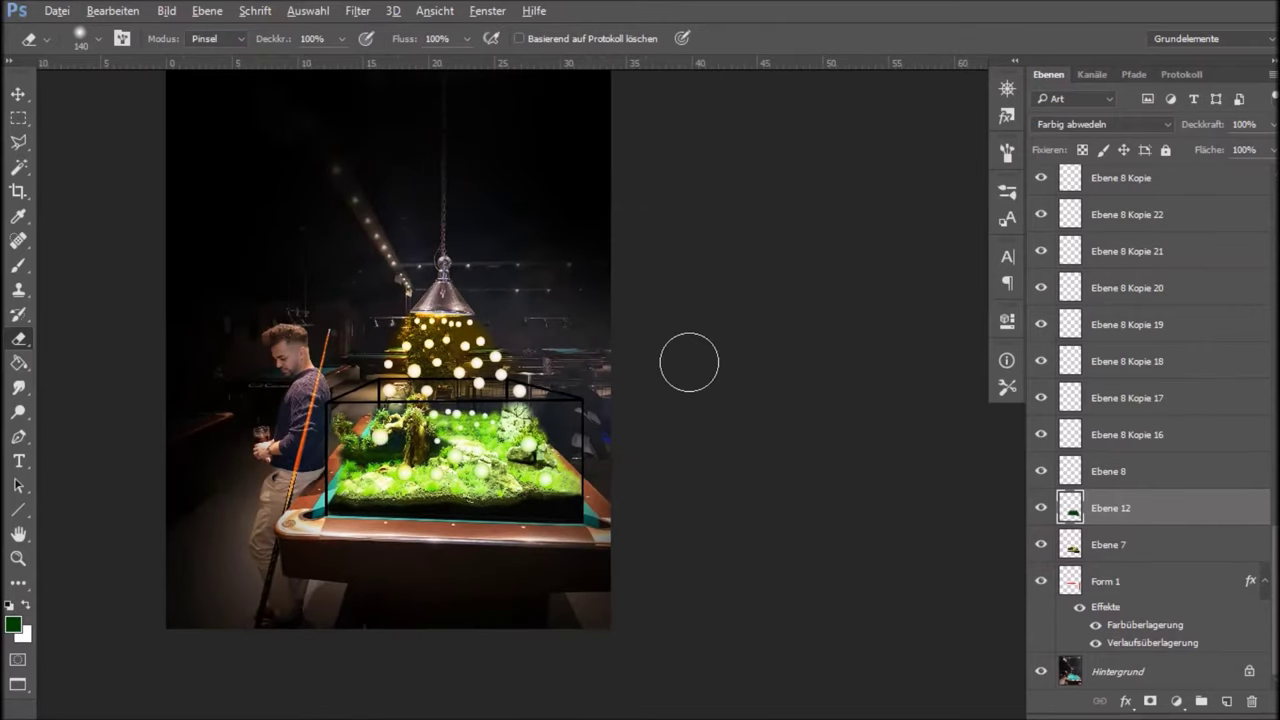
scroll(689, 360, up, 1)
scroll(803, 514, down, 1)
scroll(560, 557, down, 1)
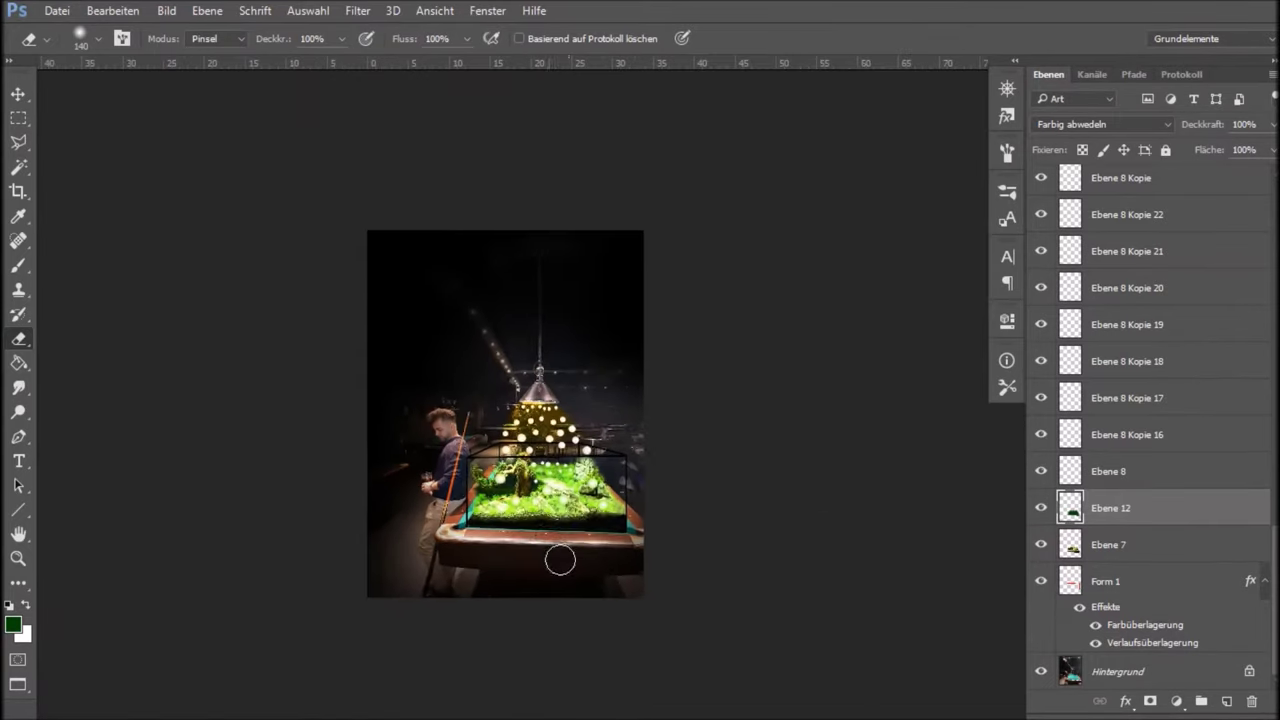
Scroll back up the Layers panel and select Ebene 10.
scroll(546, 618, up, 1)
scroll(1150, 300, up, 3)
scroll(1150, 280, up, 3)
scroll(1150, 260, up, 3)
scroll(1147, 200, up, 2)
click(1144, 193)
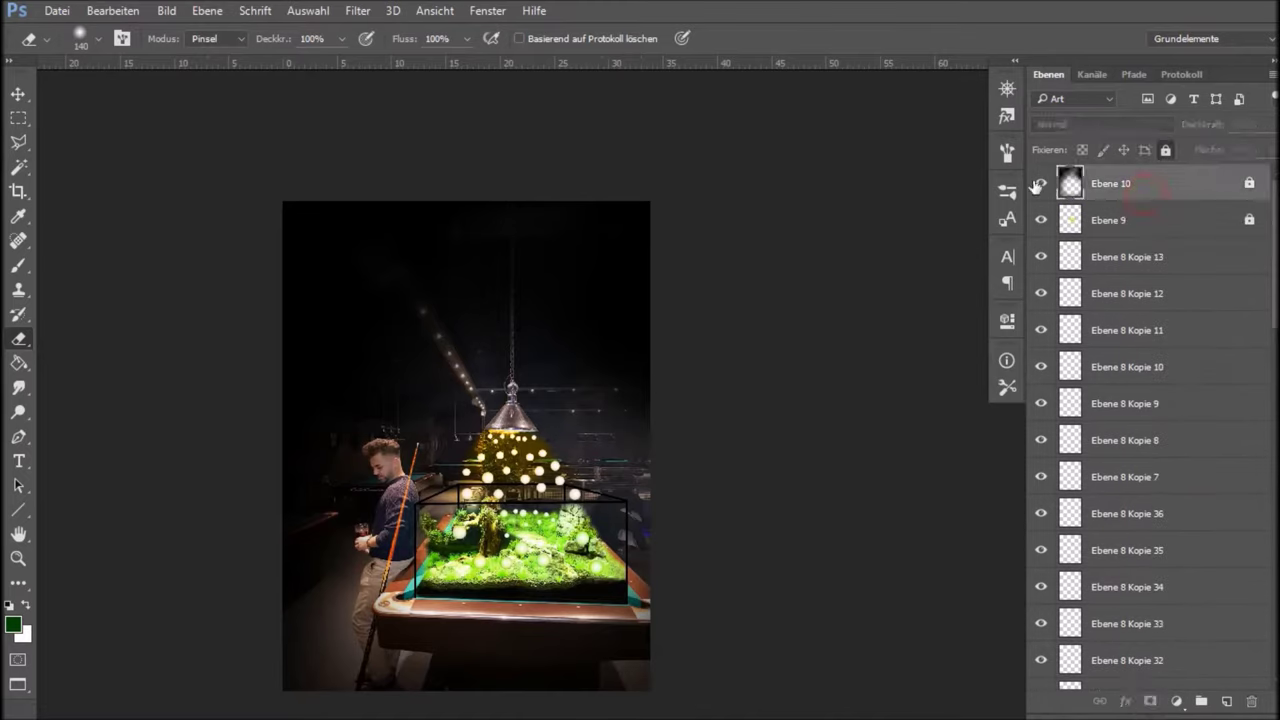
Select and unlock Ebene 9, then preview blend modes like Strahlendes Licht and Dividieren.
click(1104, 223)
click(1165, 150)
click(1137, 124)
key(Down)
key(Down)
key(Down)
key(Down)
key(Up)
key(Down)
key(Down)
key(Down)
key(Down)
key(Down)
key(Down)
key(Down)
key(Down)
key(Down)
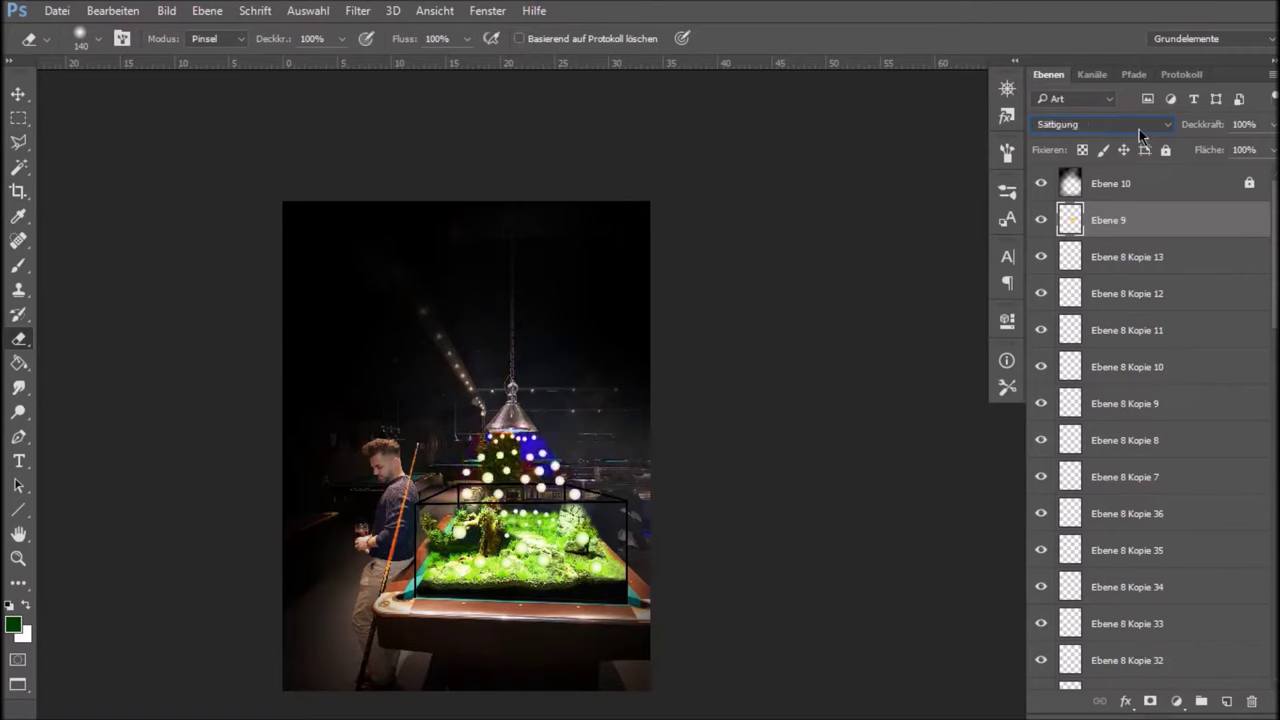
key(Down)
key(Up)
key(Up)
click(1040, 222)
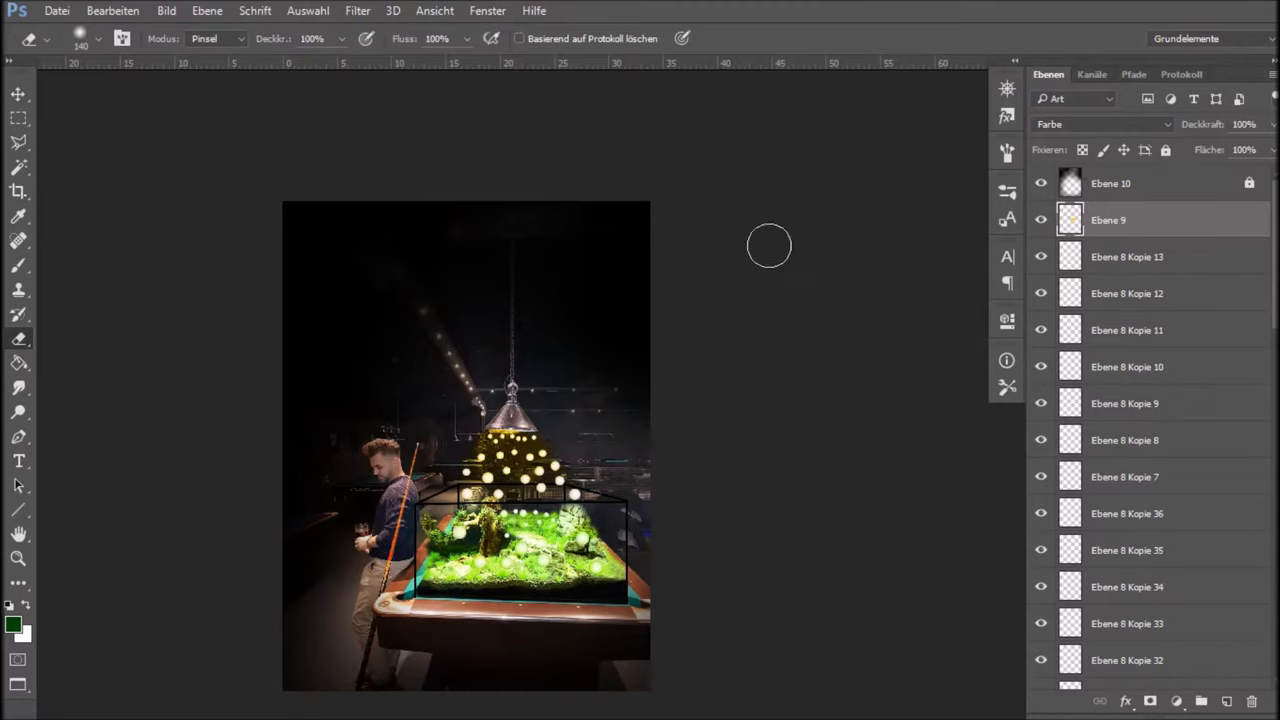
Scroll through Ebene 9's blend modes from Sprenkeln and settle on Weiches Licht.
click(1067, 126)
click(1073, 150)
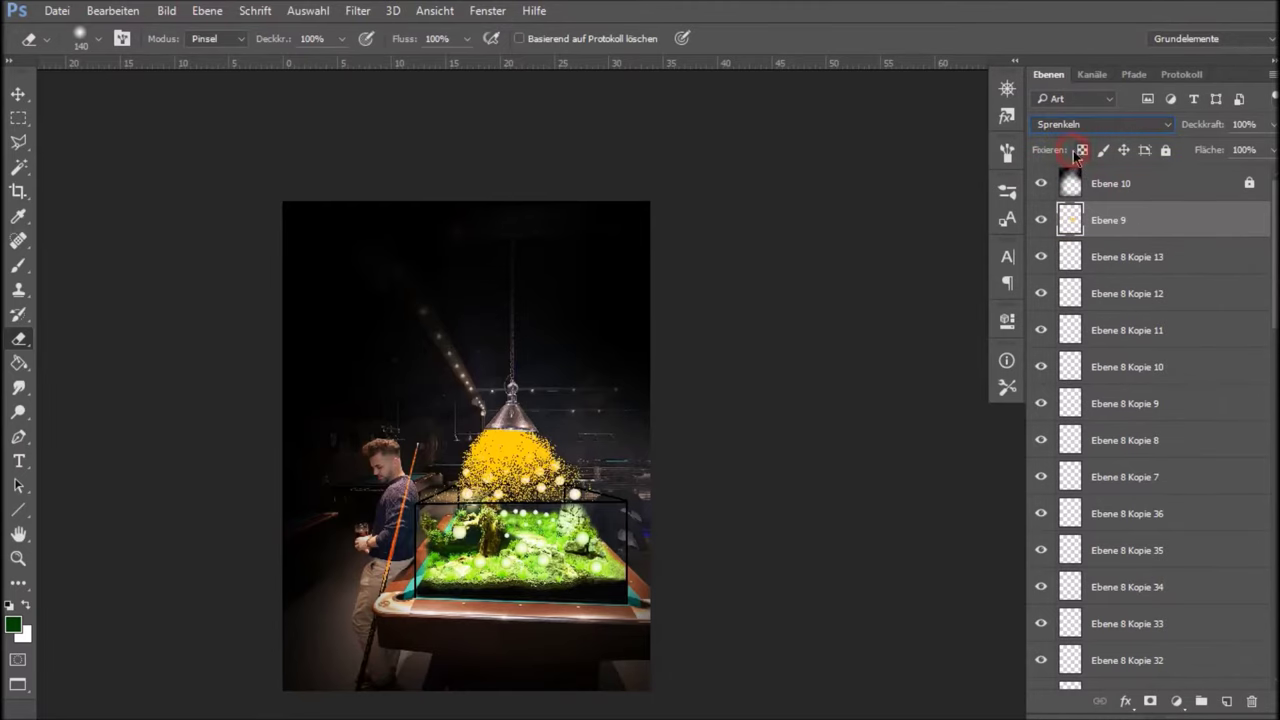
scroll(1072, 124, down, 2)
scroll(1072, 124, down, 2)
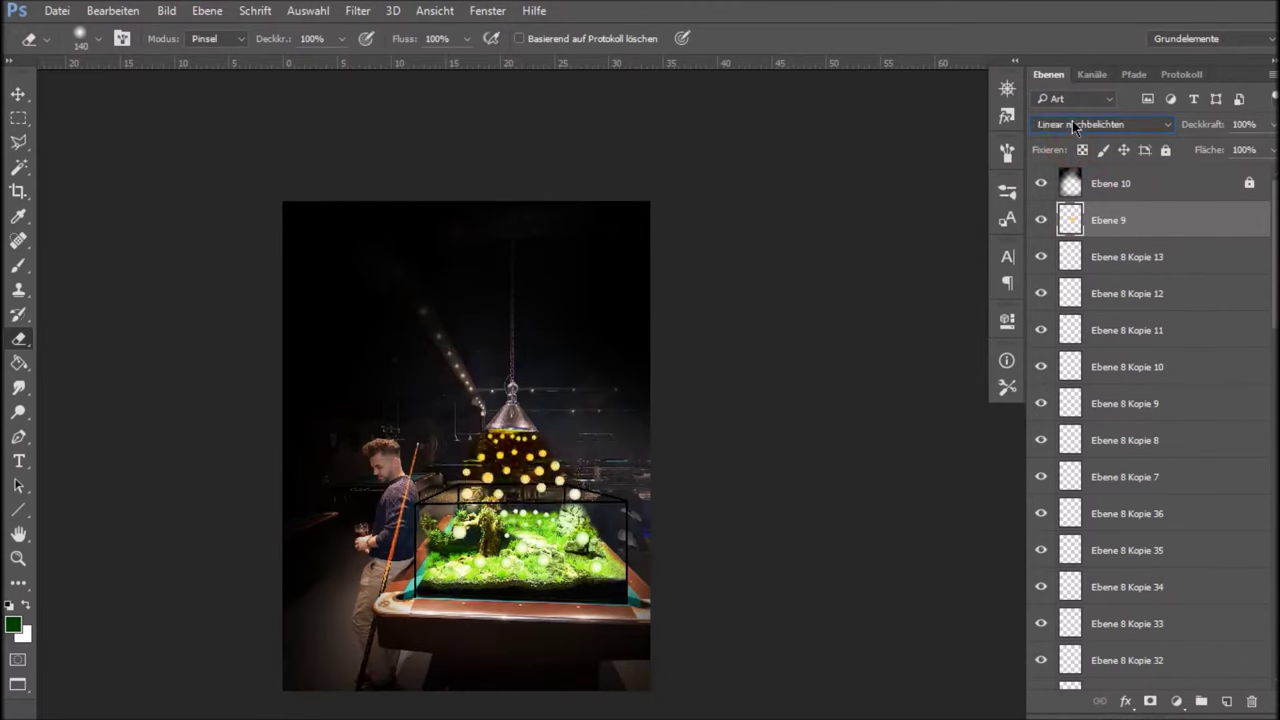
scroll(1072, 124, down, 1)
scroll(1072, 124, down, 1)
scroll(1072, 124, down, 1)
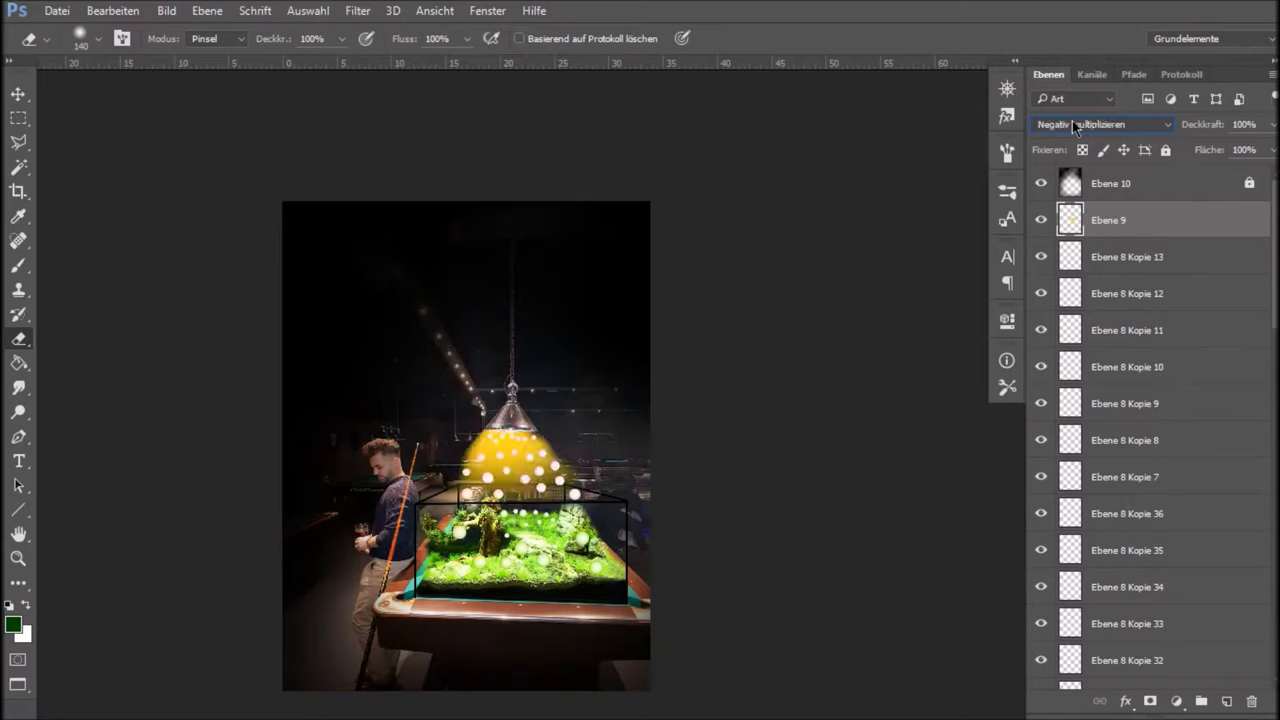
scroll(1072, 124, down, 1)
scroll(1072, 124, down, 1)
scroll(1072, 124, down, 2)
scroll(1072, 124, down, 1)
scroll(1072, 122, down, 1)
scroll(1072, 122, up, 1)
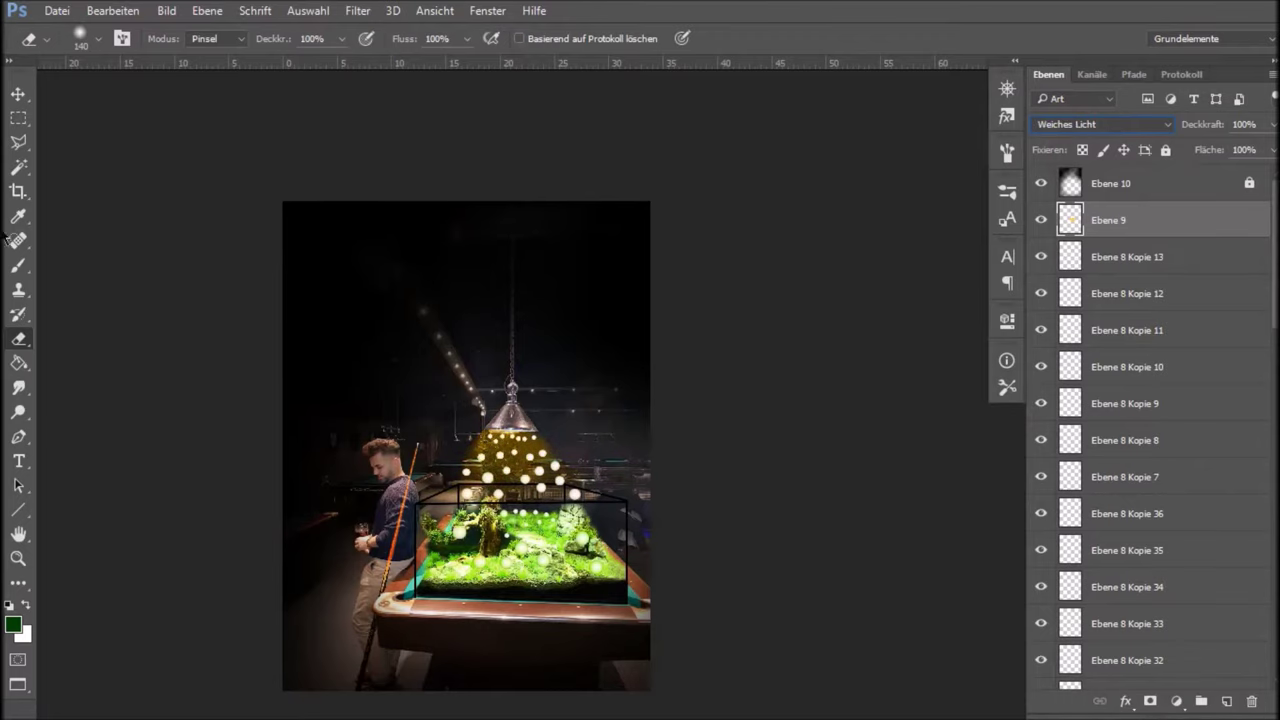
Switch to the Rectangular Marquee tool.
click(18, 117)
click(438, 121)
scroll(567, 238, down, 1)
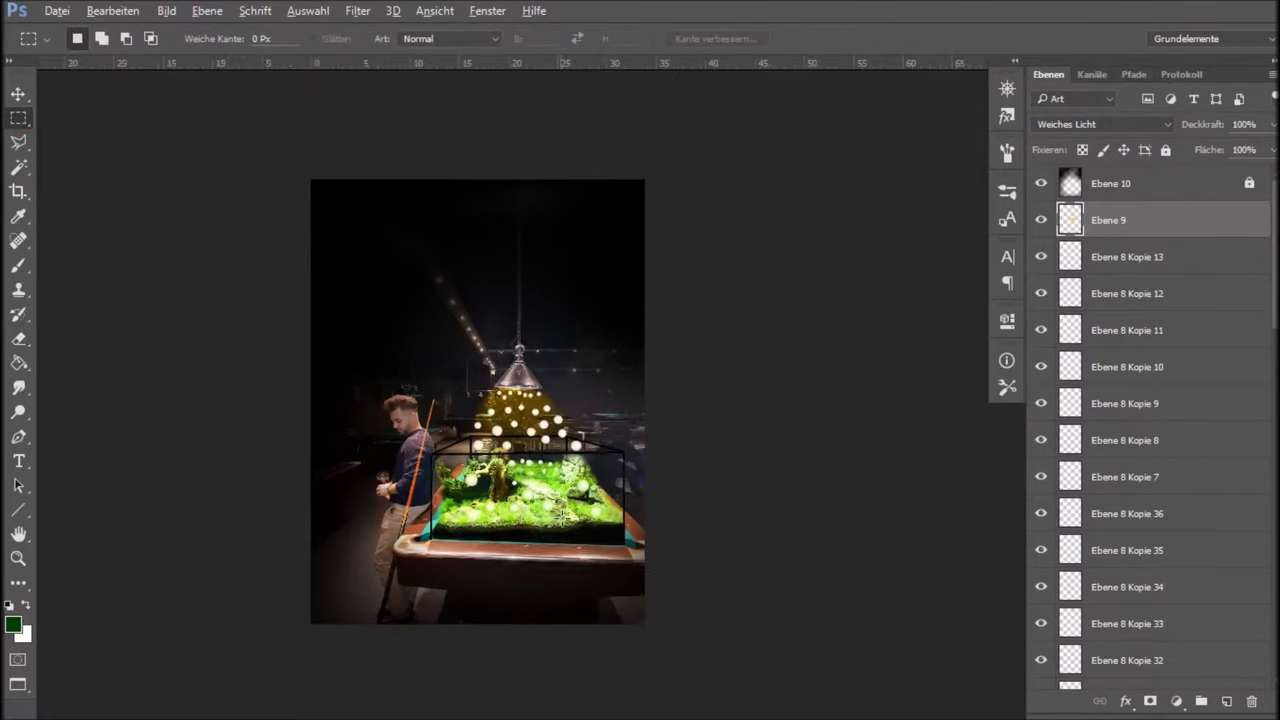
scroll(567, 238, down, 1)
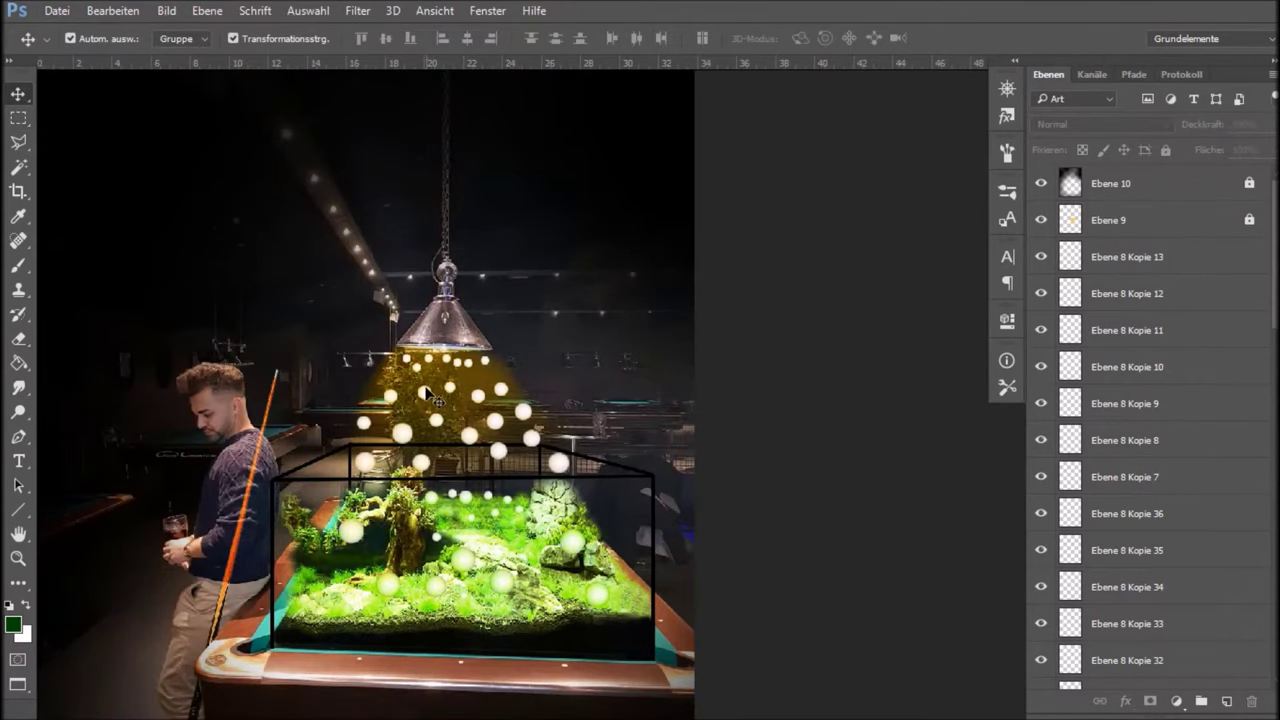
click(432, 395)
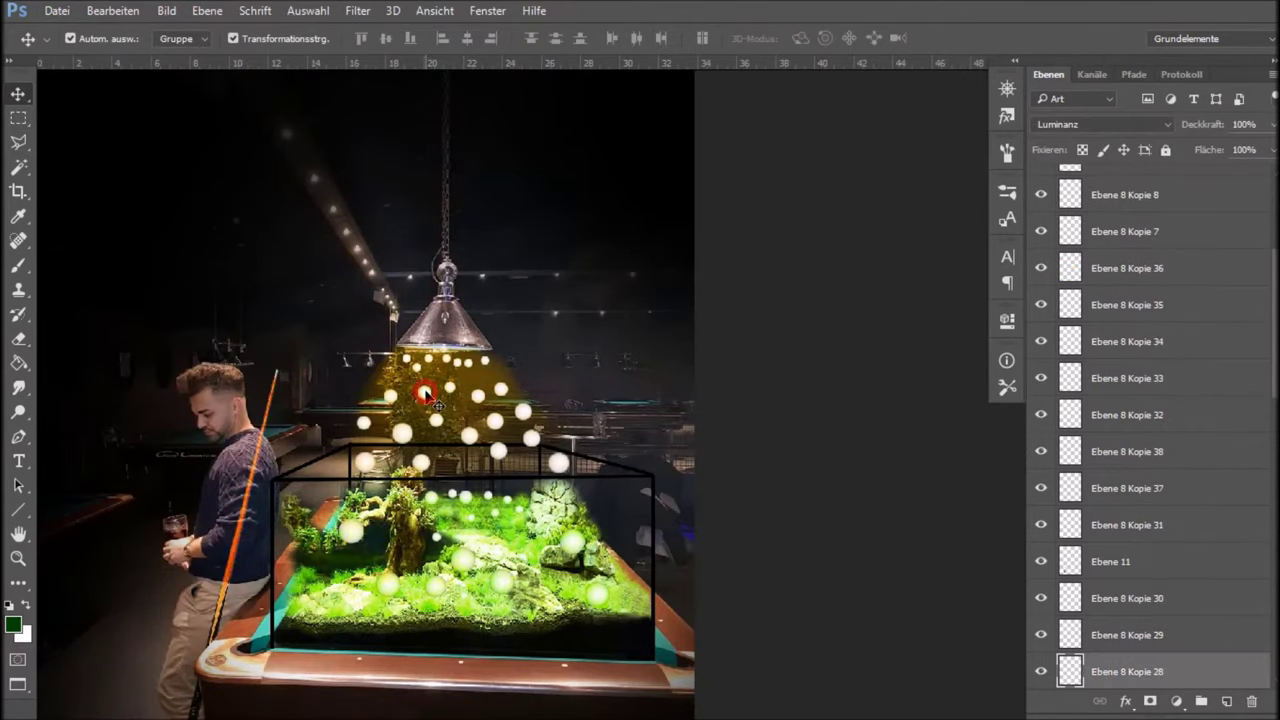
click(1062, 128)
click(1067, 141)
click(1067, 125)
click(1062, 135)
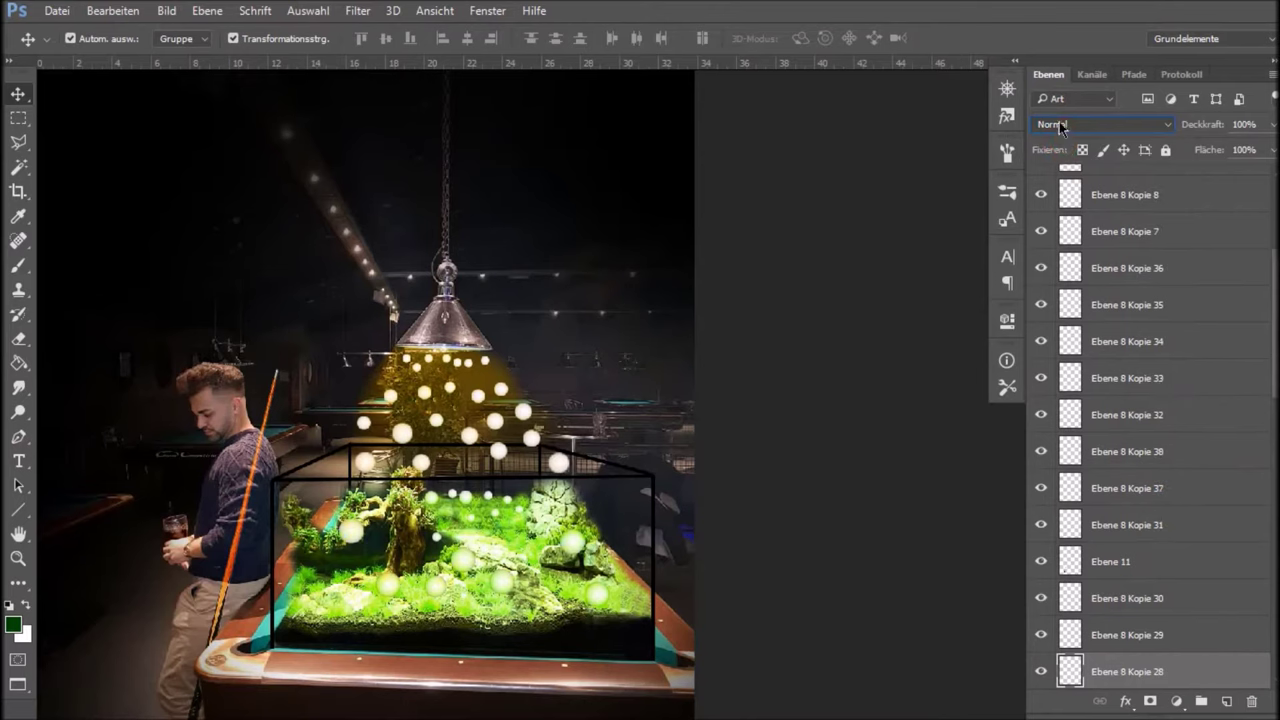
scroll(1062, 127, down, 2)
scroll(1062, 127, down, 2)
scroll(1062, 127, down, 3)
scroll(1062, 127, down, 3)
scroll(1060, 126, down, 2)
scroll(1059, 123, down, 4)
click(1059, 125)
scroll(1060, 250, up, 5)
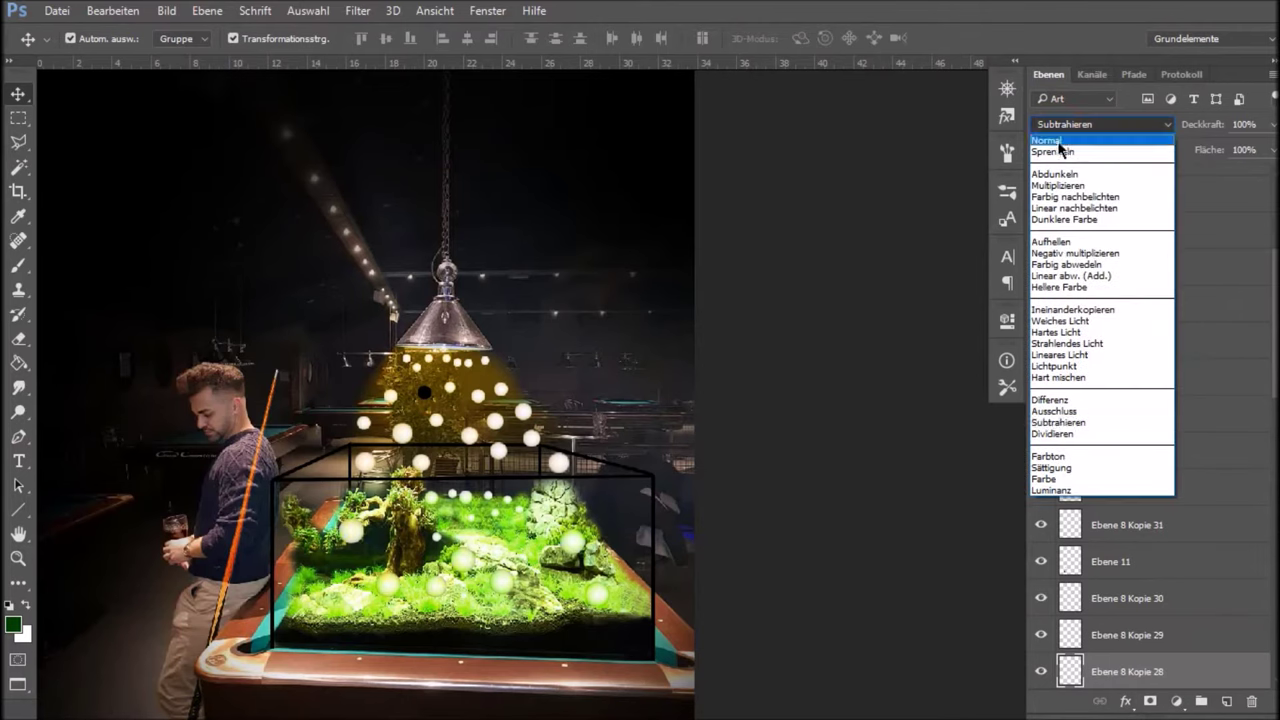
click(1060, 140)
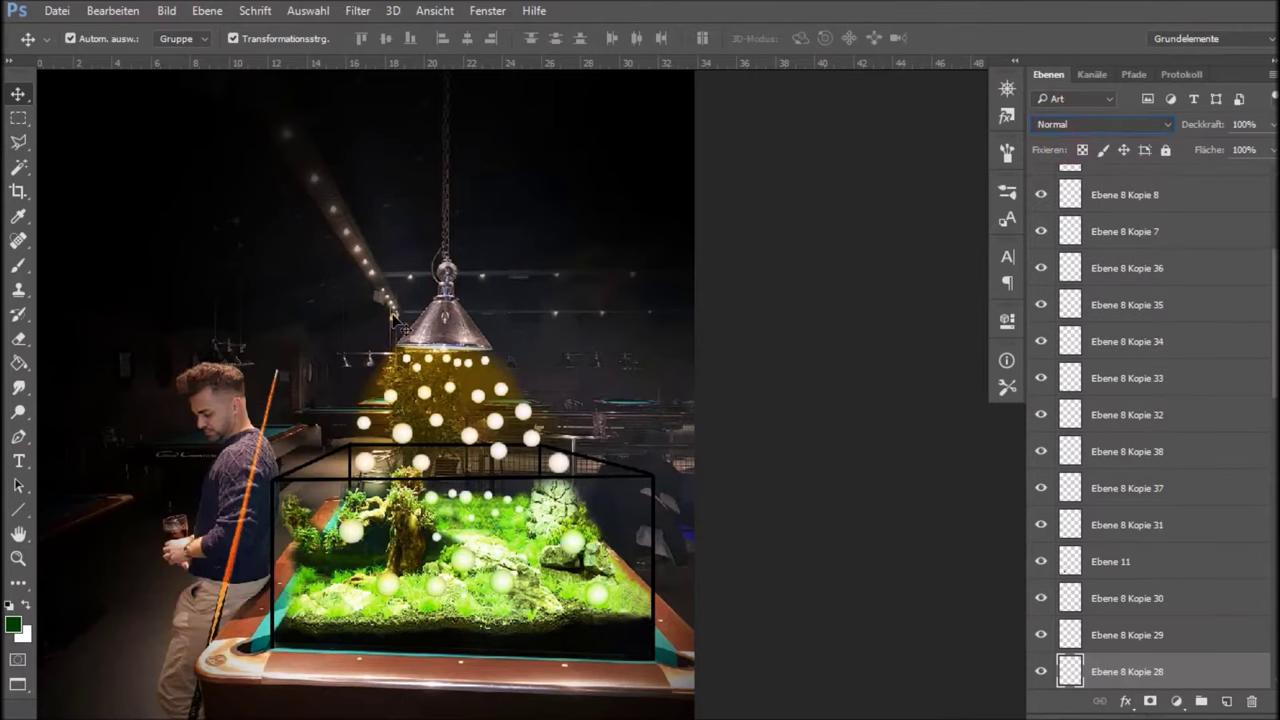
Zoom in and pan to the aquarium's lower-left corner where it meets the pool table rail.
drag(383, 330, 543, 366)
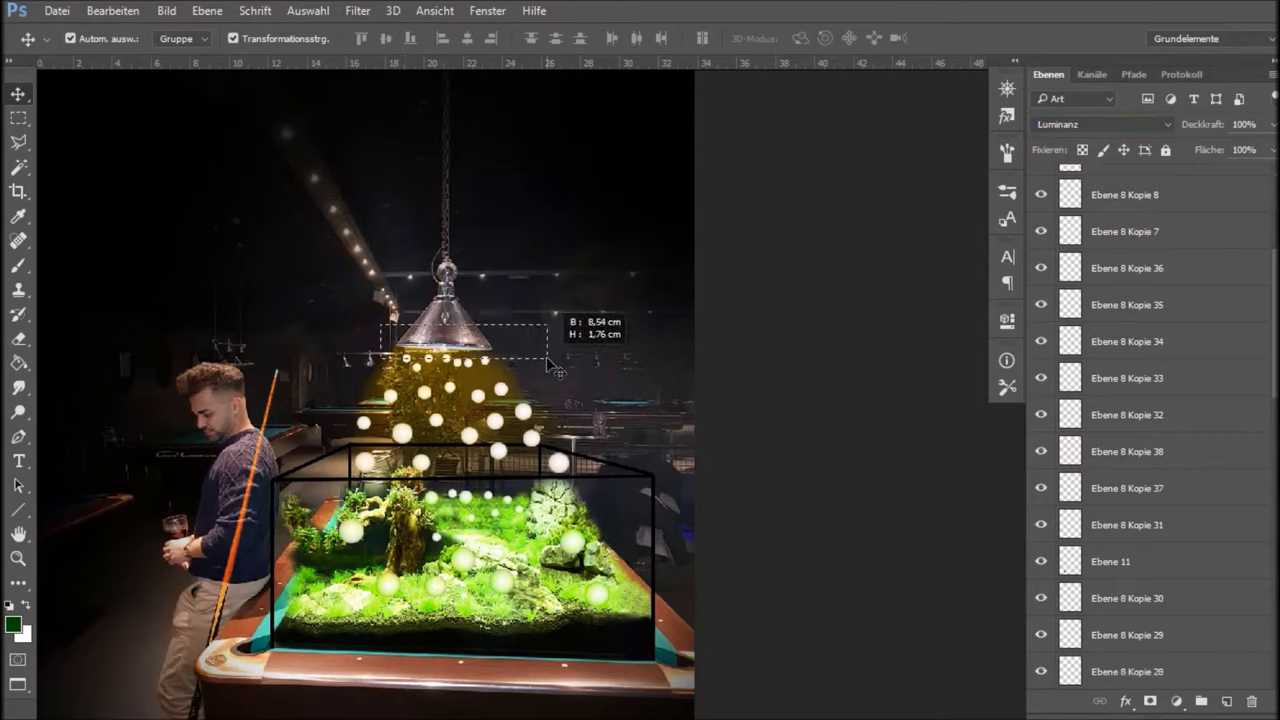
mouse_move(548, 368)
mouse_down()
mouse_move(441, 303)
mouse_move(475, 432)
mouse_move(543, 340)
mouse_up()
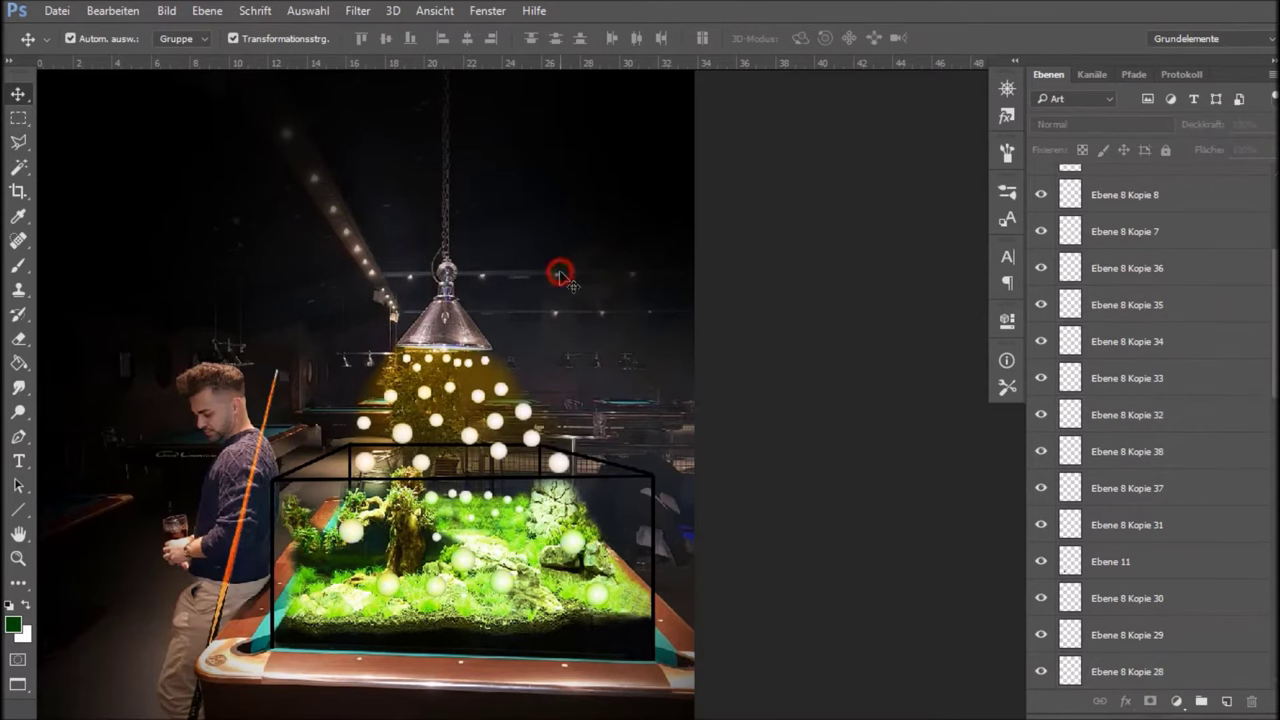
scroll(384, 425, down, 1)
scroll(384, 425, down, 1)
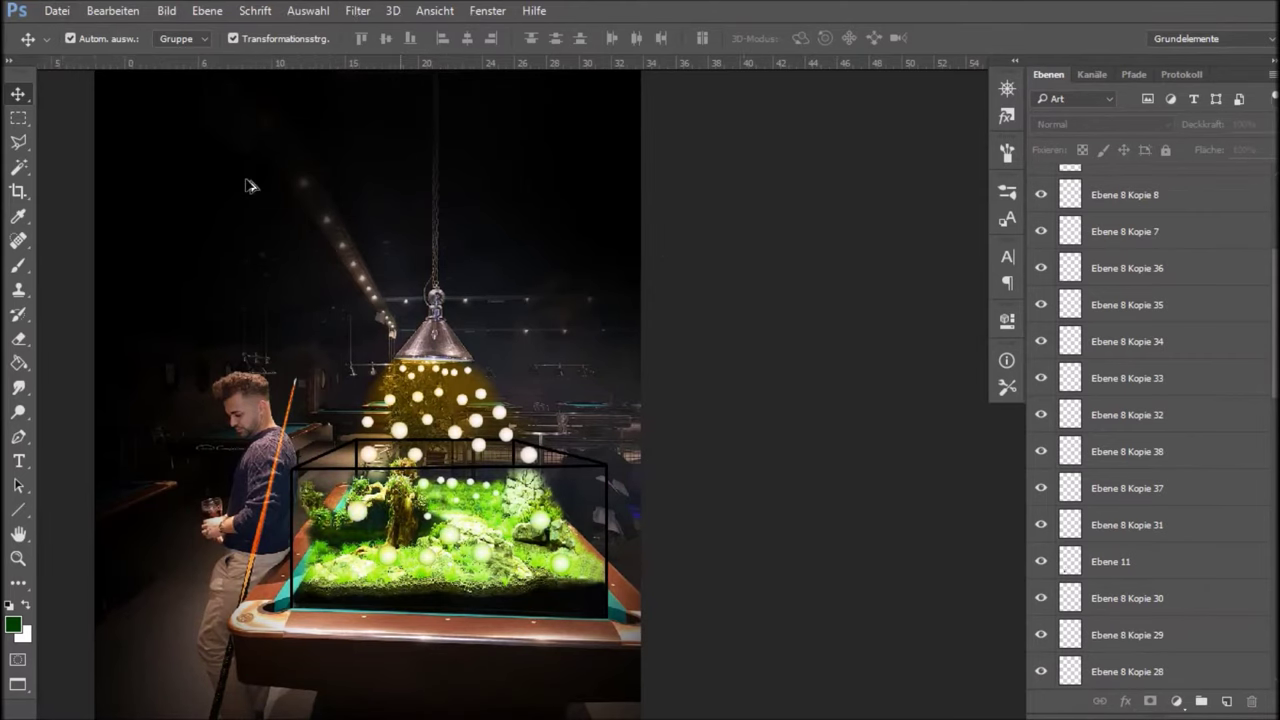
scroll(166, 108, down, 1)
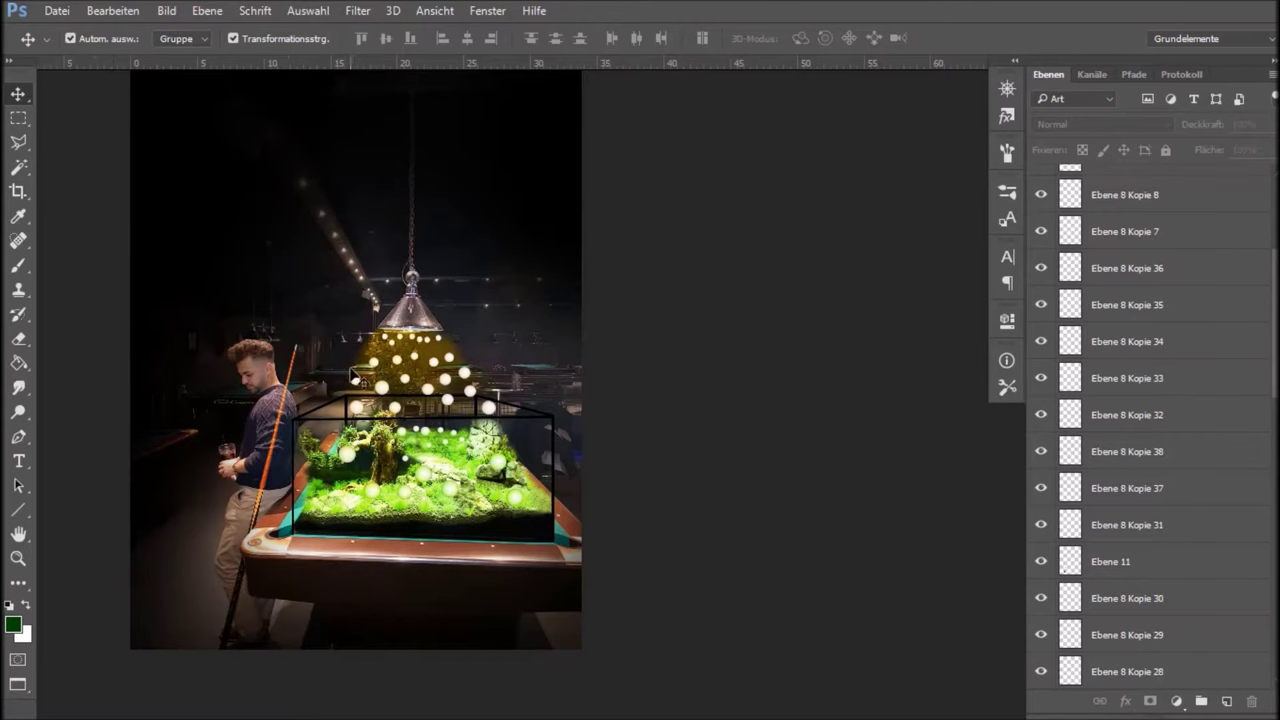
scroll(362, 377, up, 1)
scroll(362, 377, up, 1)
scroll(379, 374, up, 1)
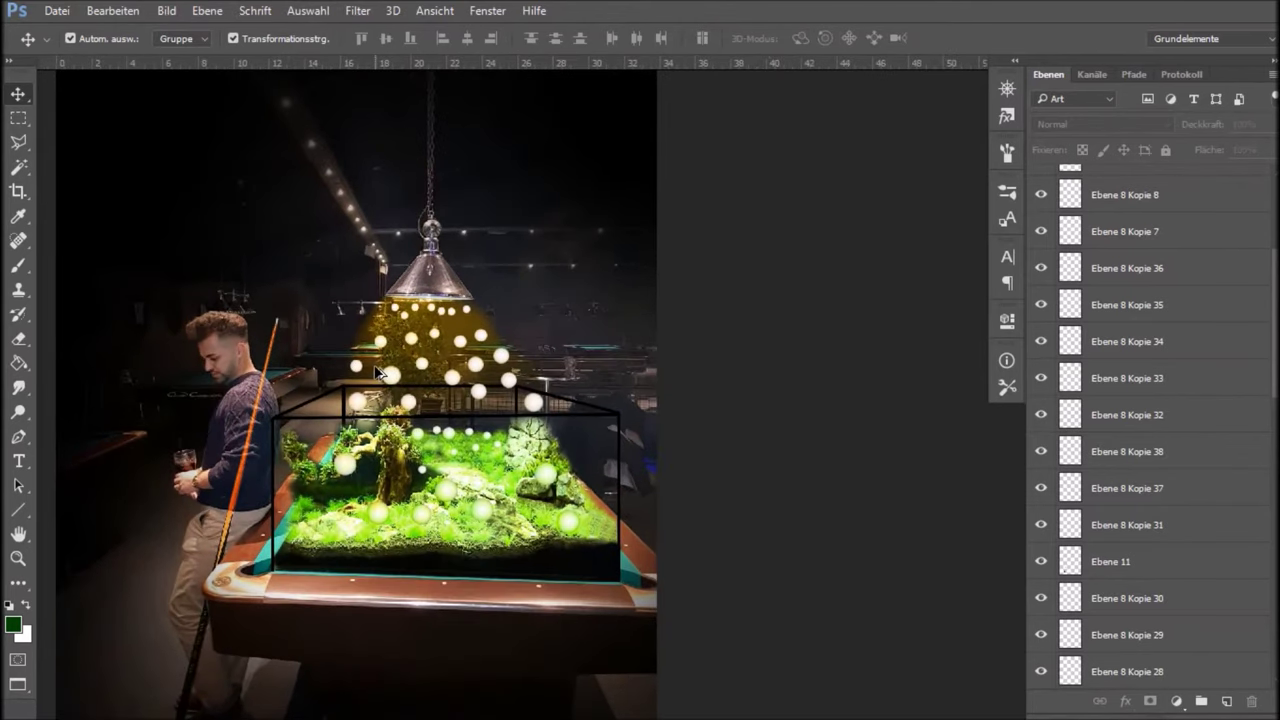
scroll(379, 374, up, 1)
scroll(330, 480, up, 2)
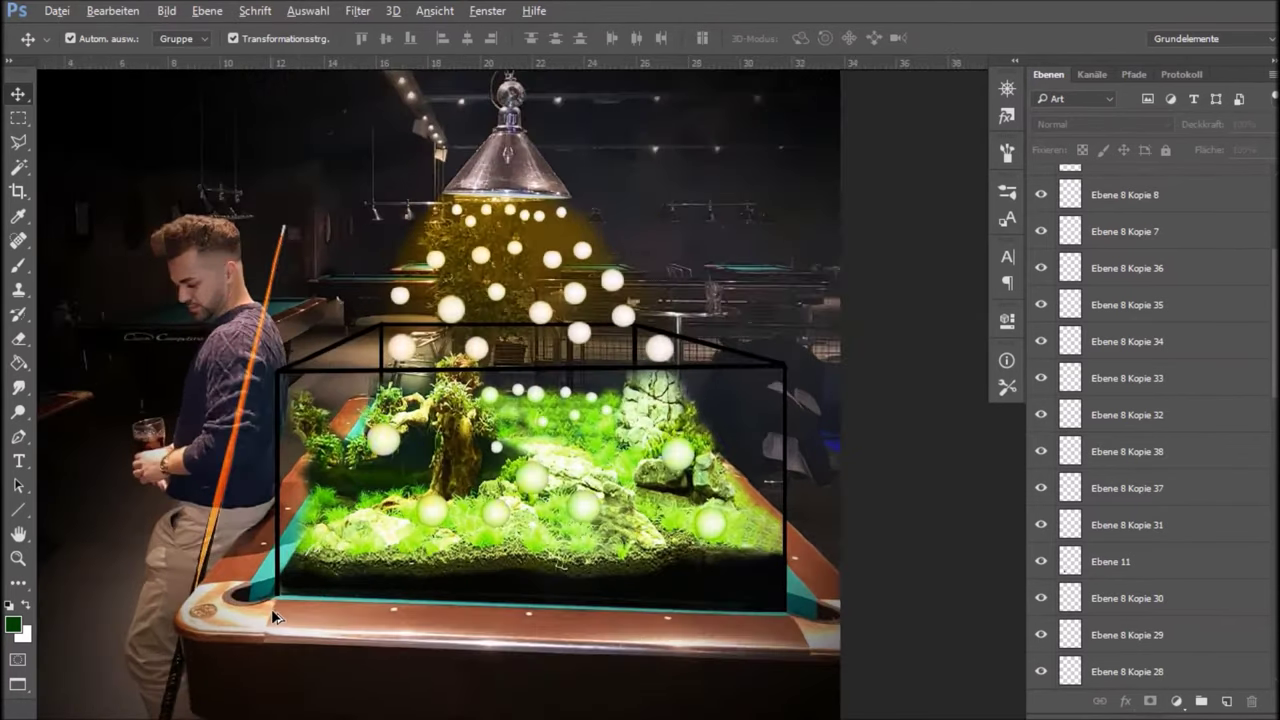
scroll(271, 610, up, 3)
scroll(285, 600, up, 3)
scroll(314, 640, up, 1)
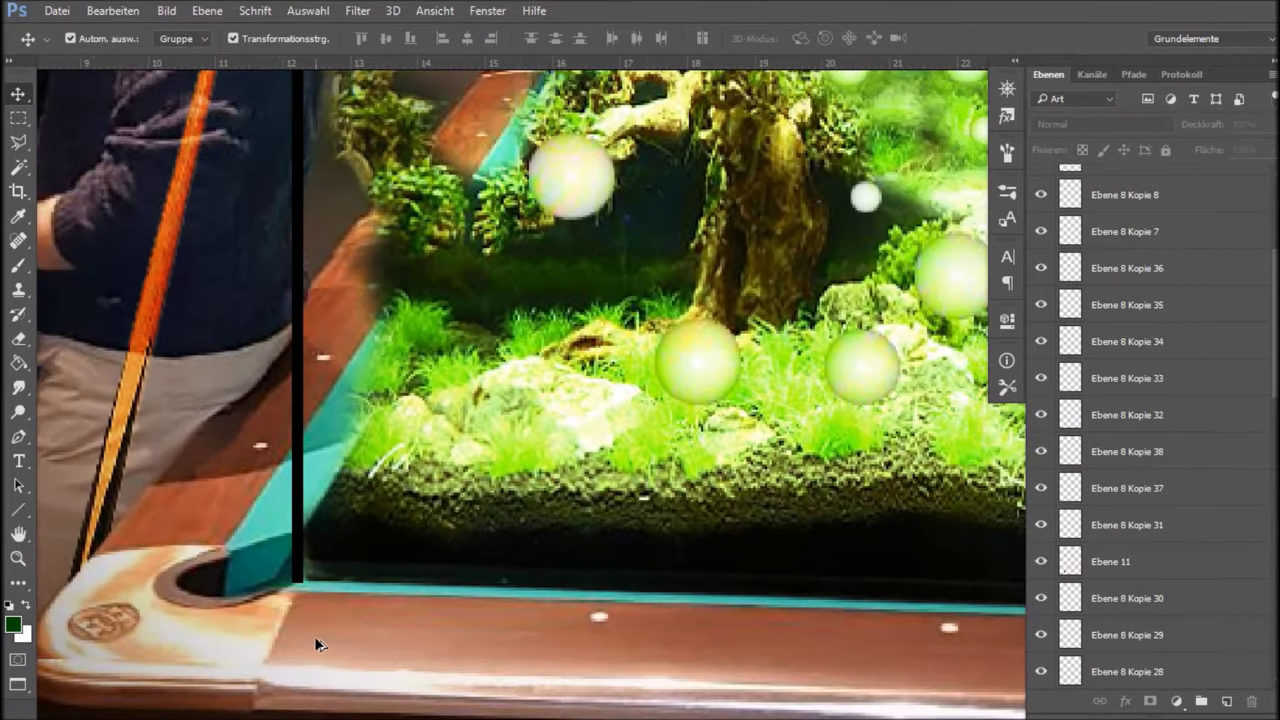
scroll(314, 640, up, 1)
drag(385, 563, 196, 395)
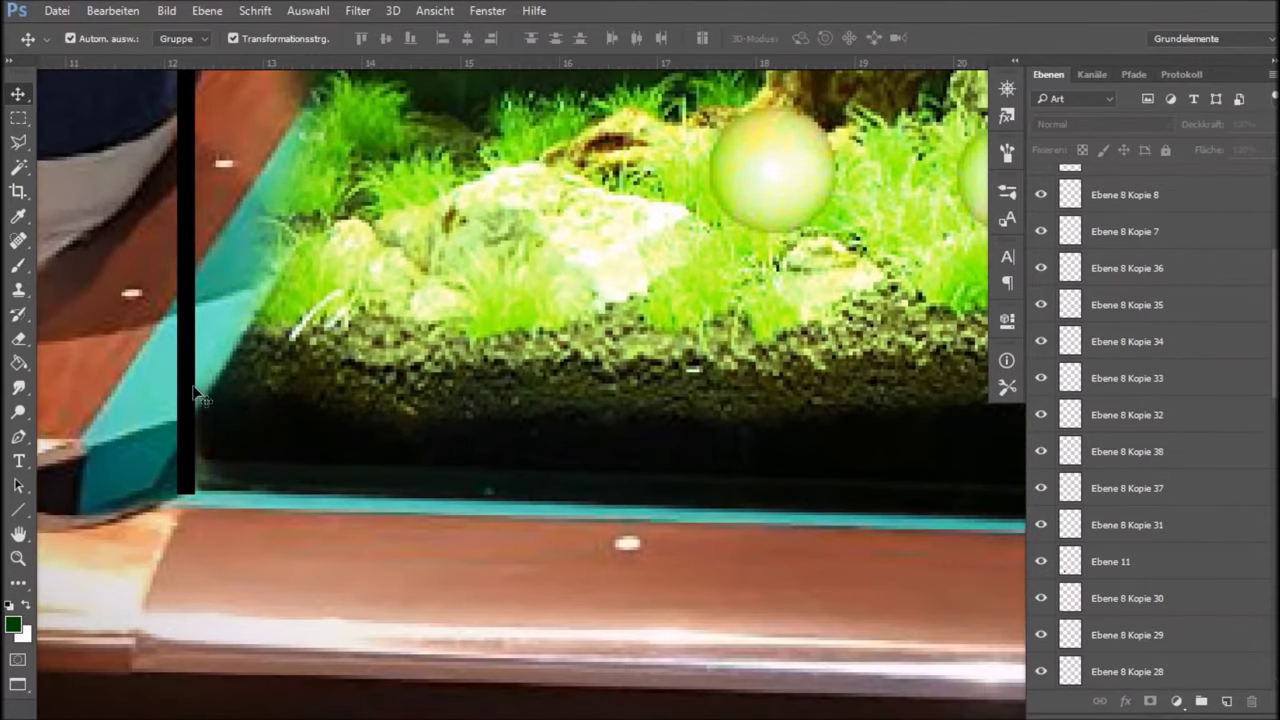
Select the aquarium layer Ebene 7 and briefly toggle its visibility.
click(482, 382)
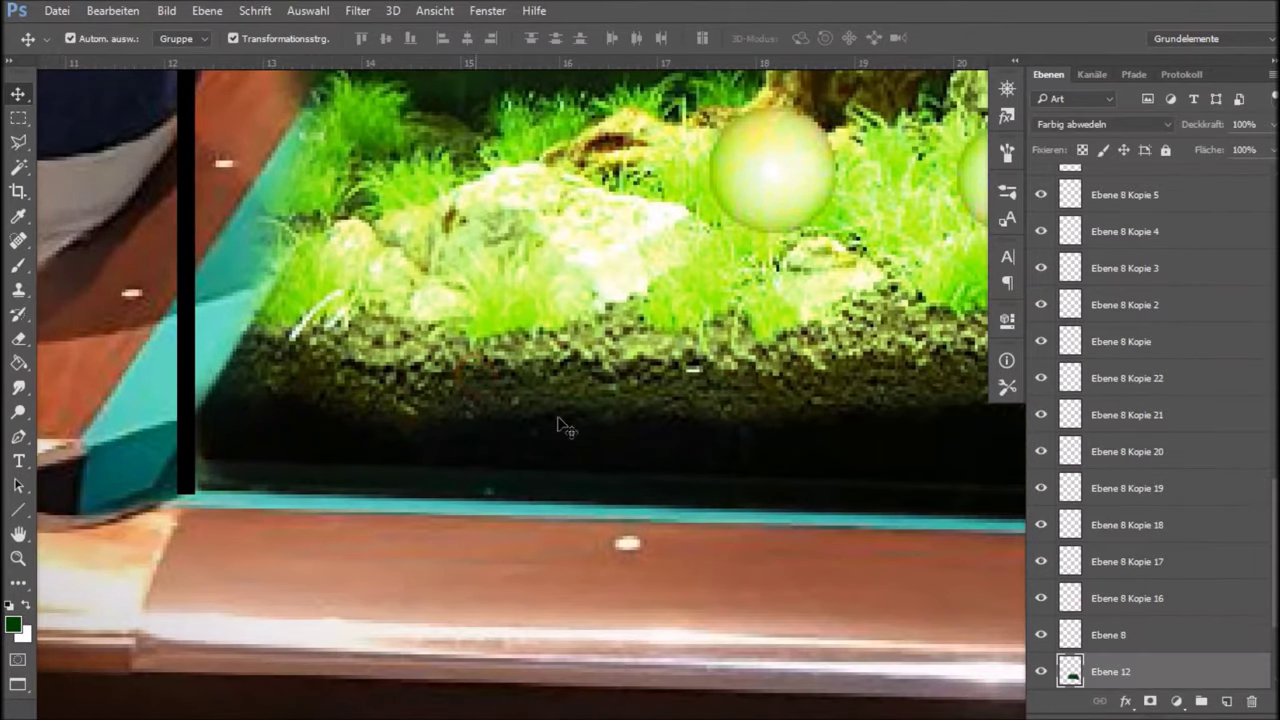
scroll(309, 394, down, 2)
scroll(1168, 630, down, 2)
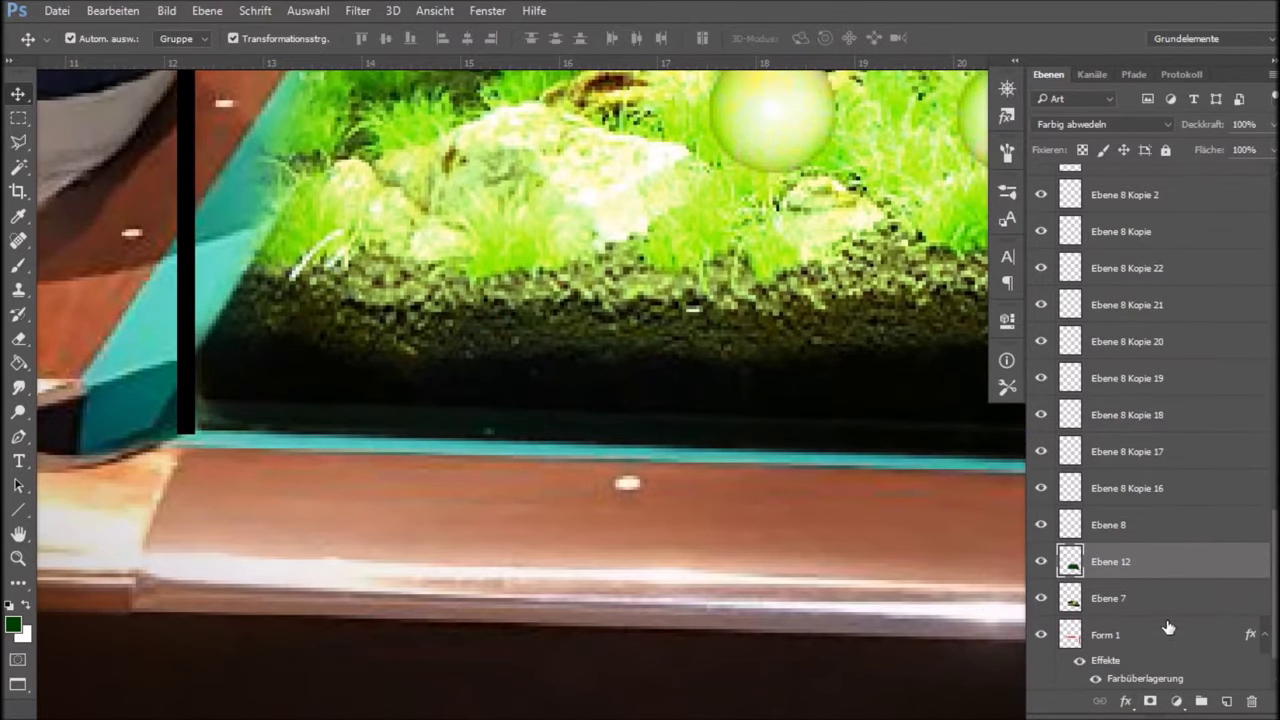
click(1131, 598)
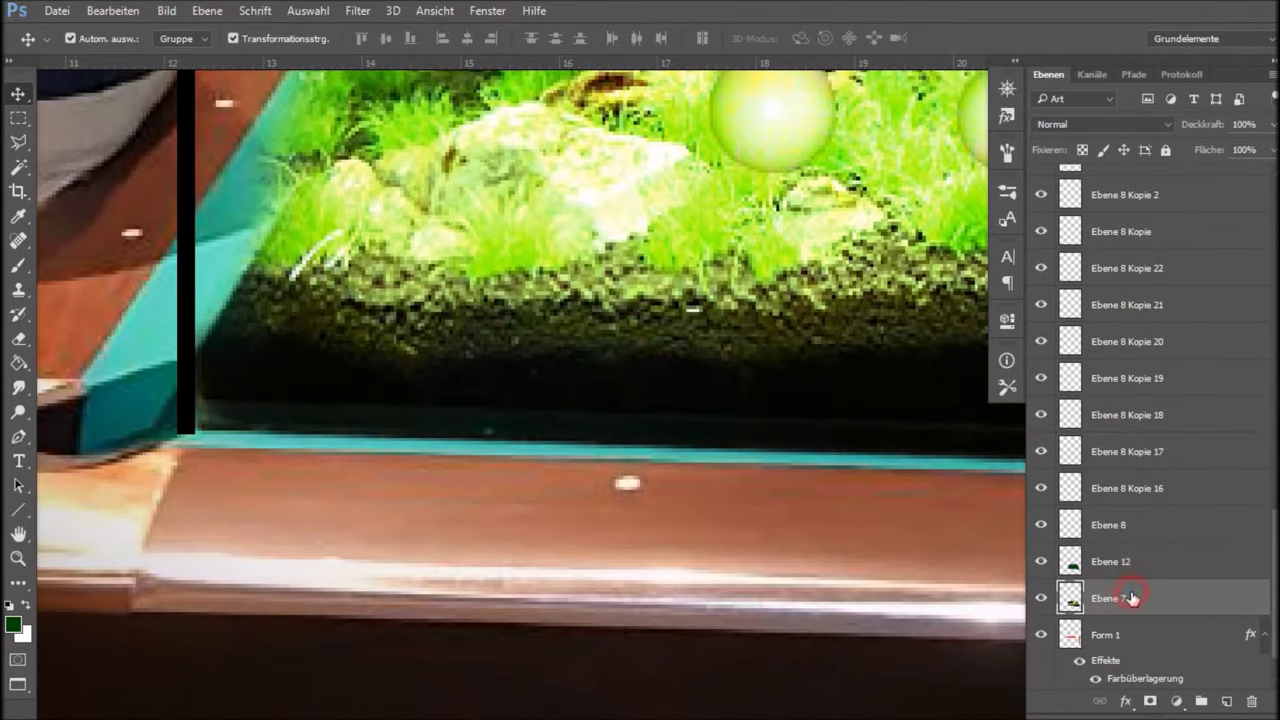
click(1041, 597)
Clone-stamp the tank's dark bottom-left corner with an 11-pixel brush from a nearby source.
click(18, 266)
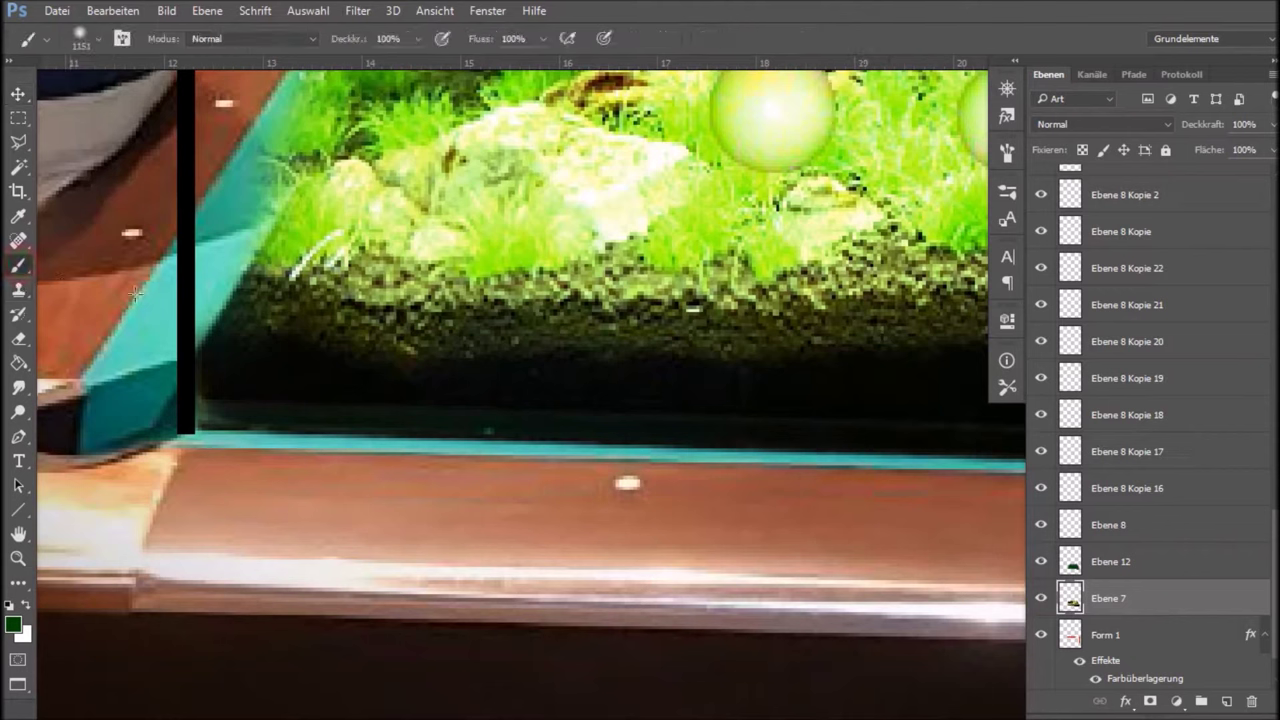
click(18, 289)
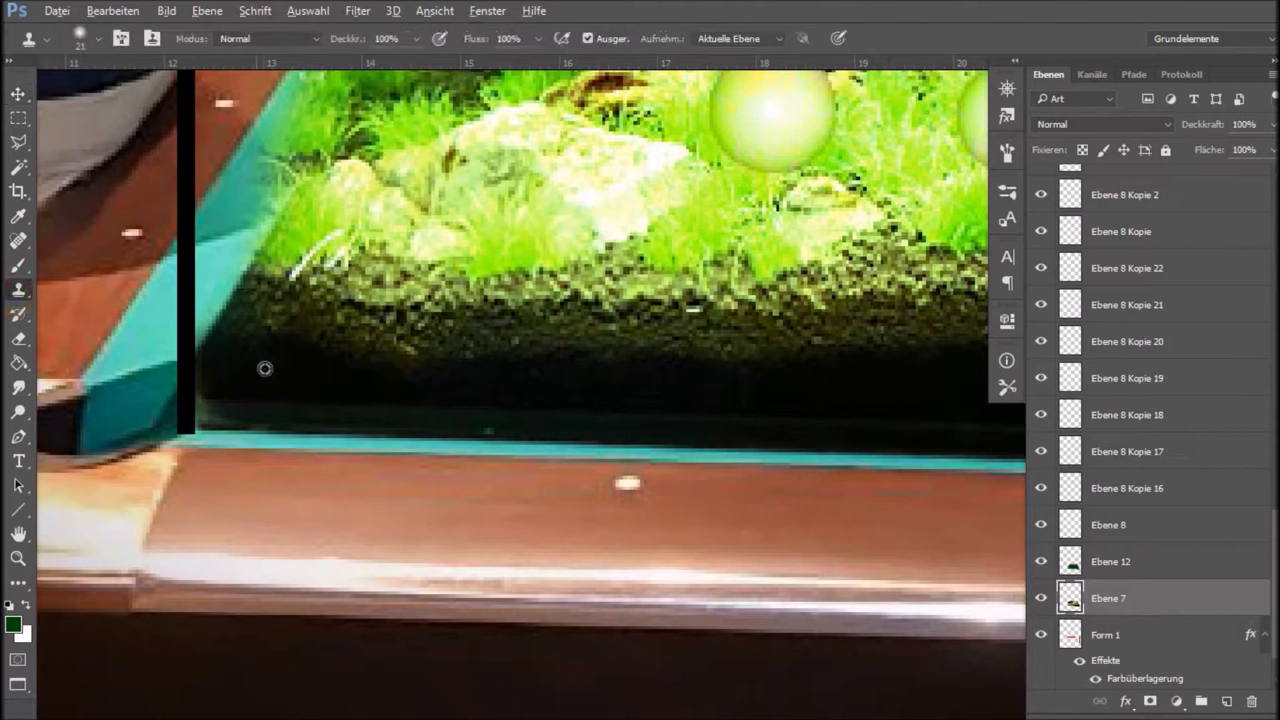
alt+click(214, 409)
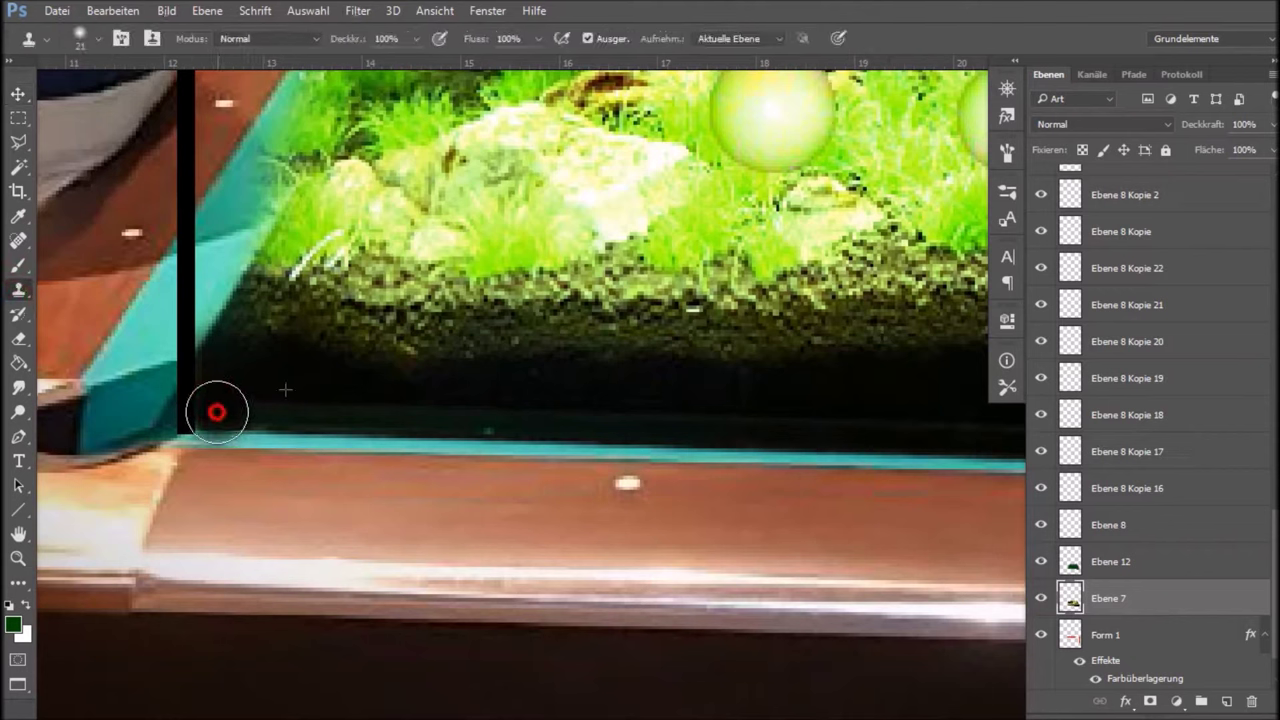
click(215, 389)
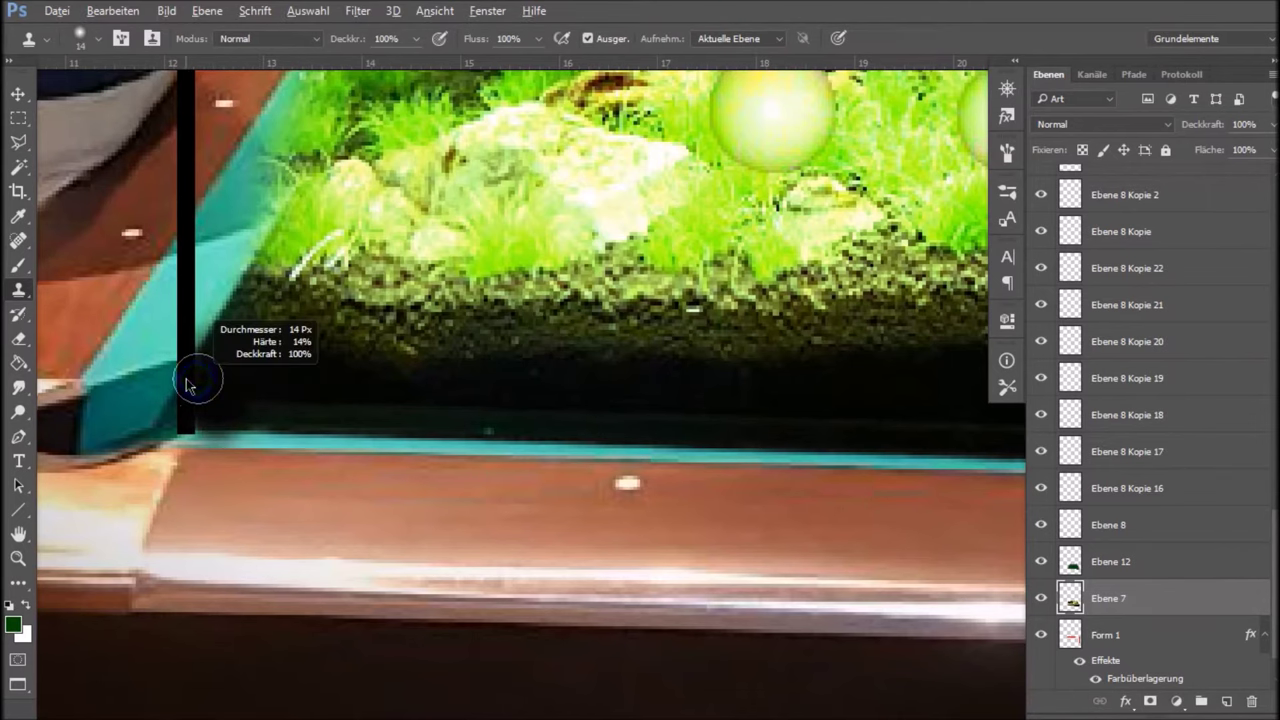
click(254, 392)
click(195, 423)
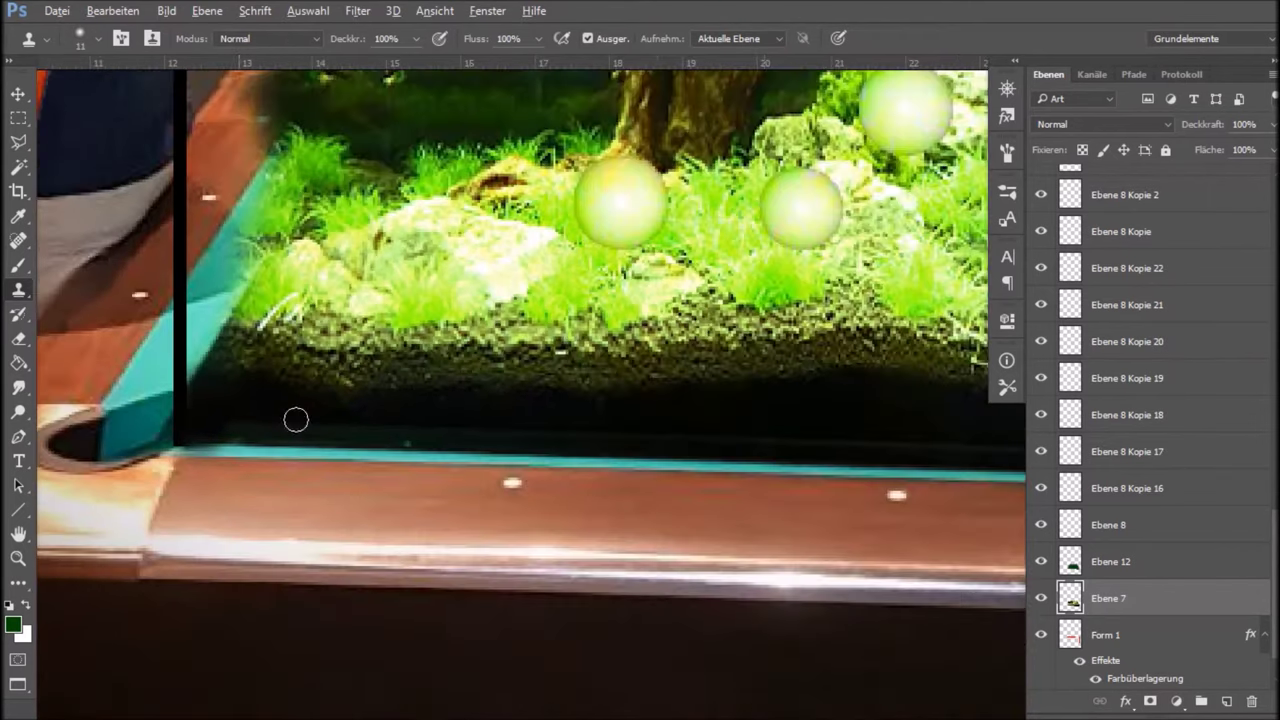
Pan along the tank's bottom edge to its lower-right corner, then zoom out.
drag(774, 410, 450, 415)
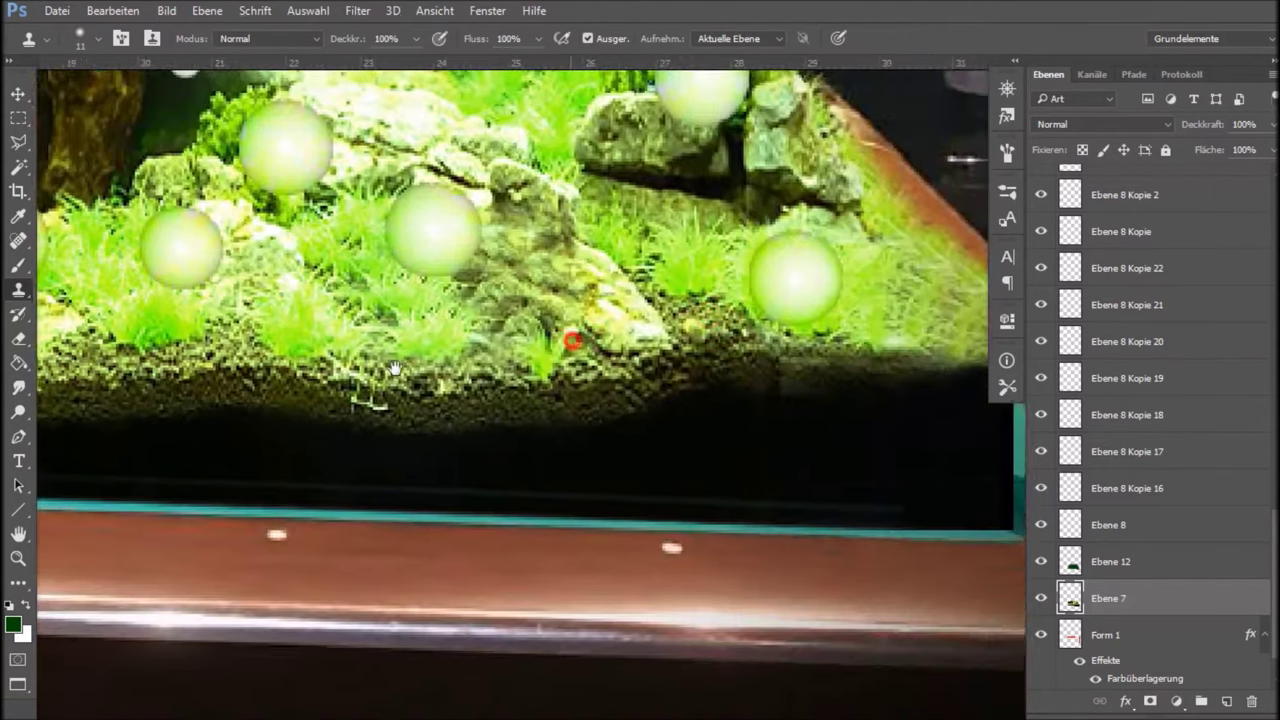
drag(843, 402, 648, 410)
drag(812, 416, 742, 441)
drag(775, 326, 763, 358)
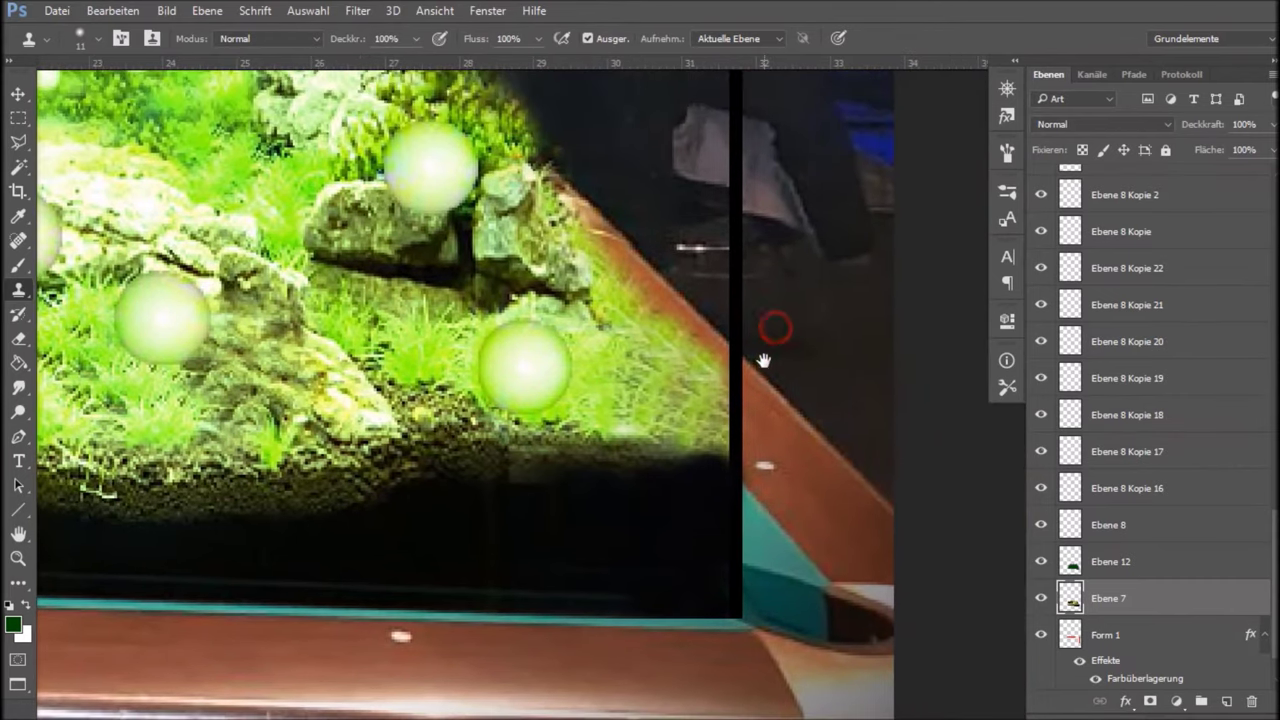
scroll(739, 437, down, 2)
scroll(739, 437, down, 3)
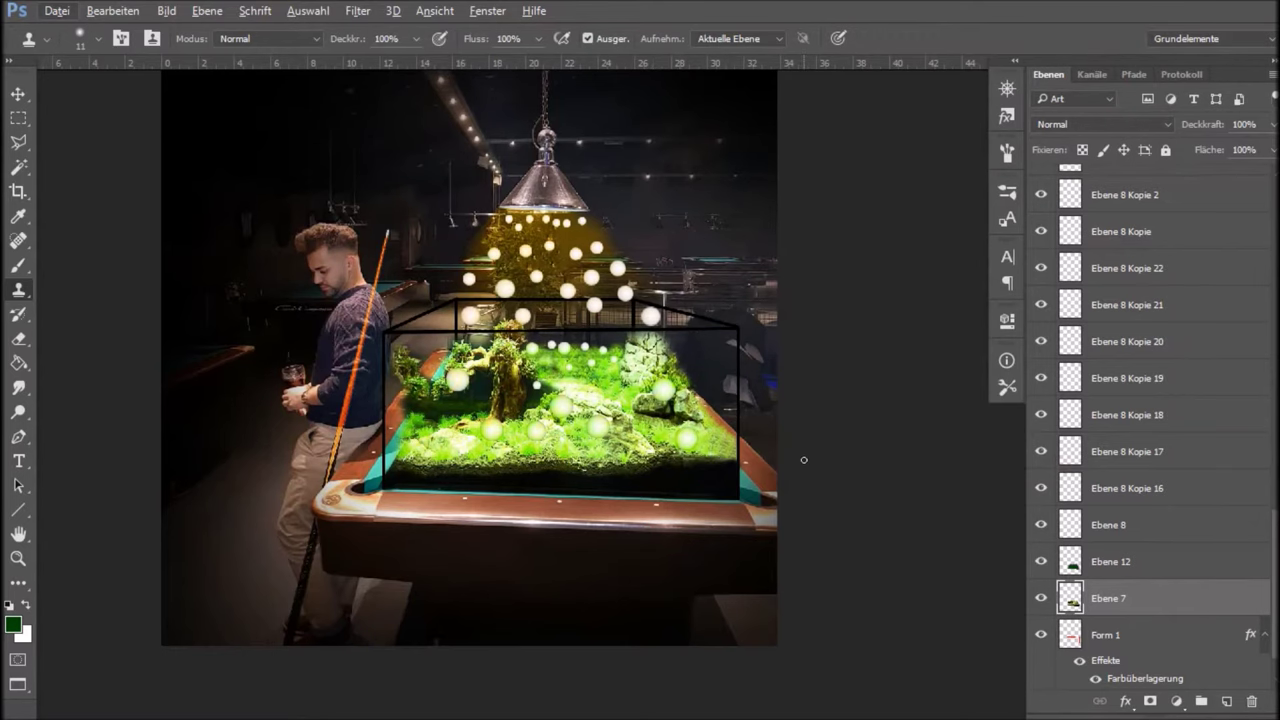
Zoom in on the hanging lamp and recentre the view on the small bubbles beneath it.
scroll(804, 460, up, 1)
scroll(767, 442, up, 1)
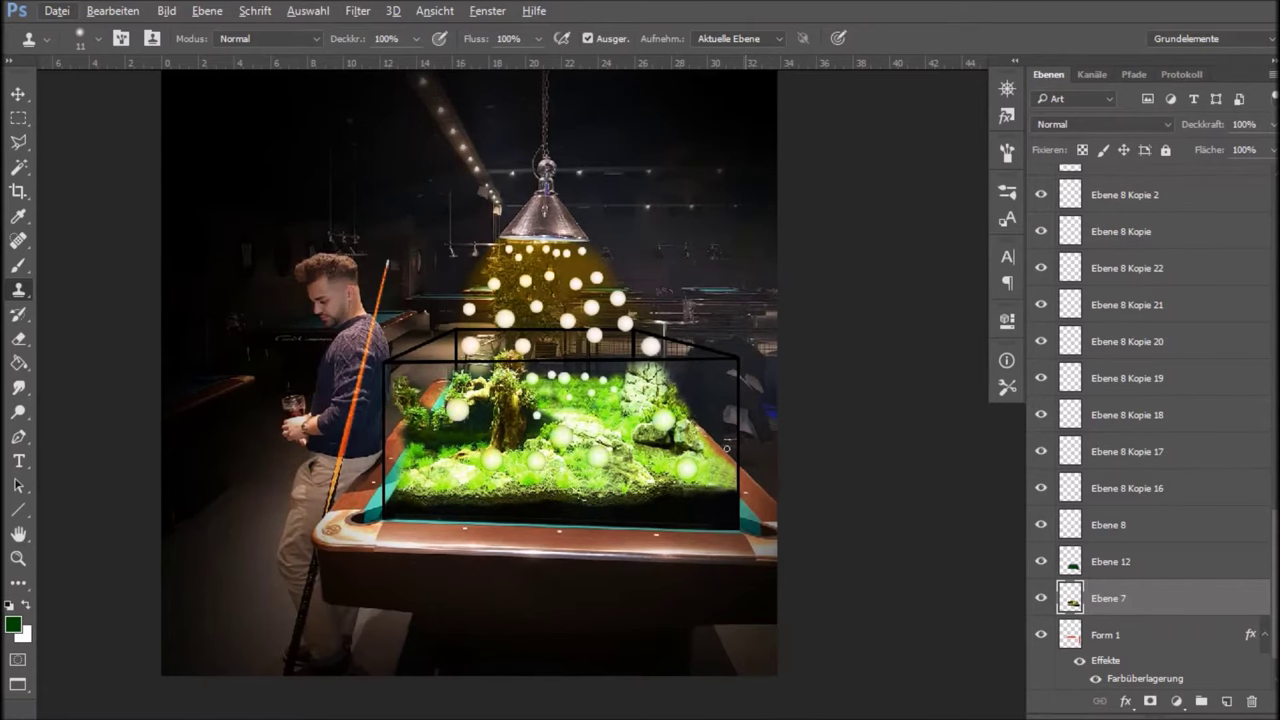
scroll(743, 432, up, 1)
scroll(748, 437, up, 1)
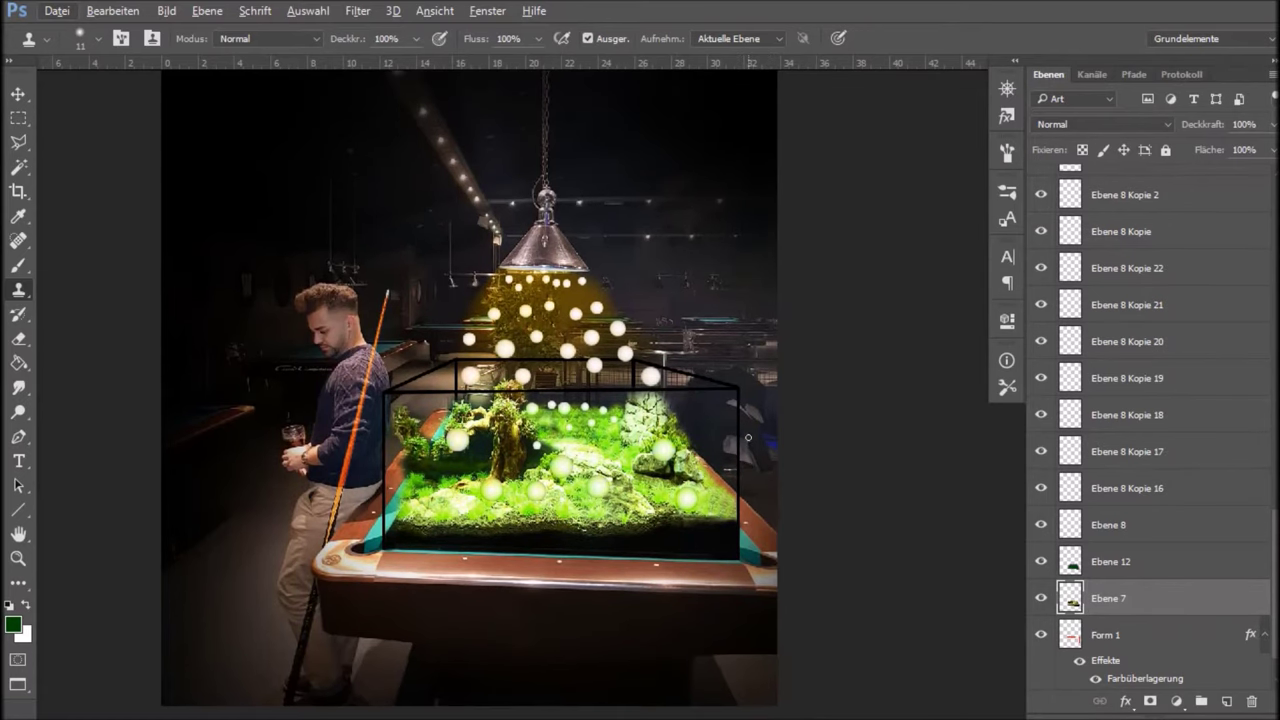
scroll(752, 454, up, 1)
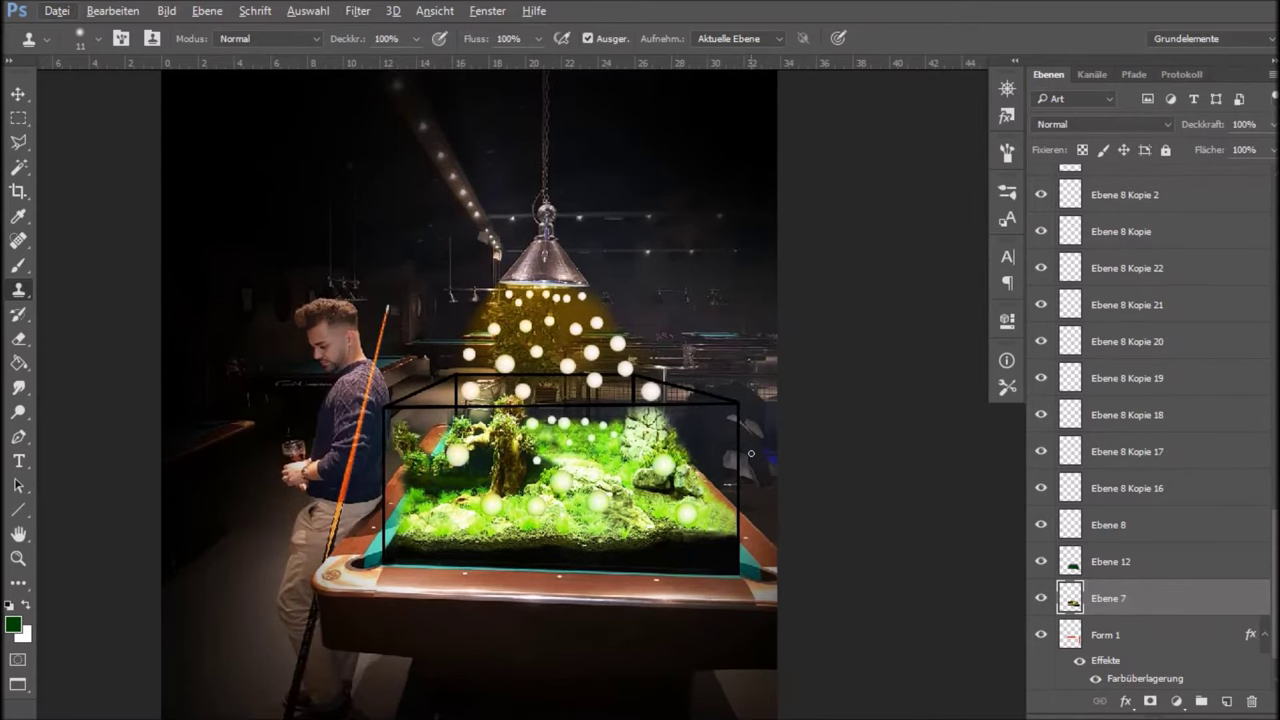
scroll(735, 451, up, 1)
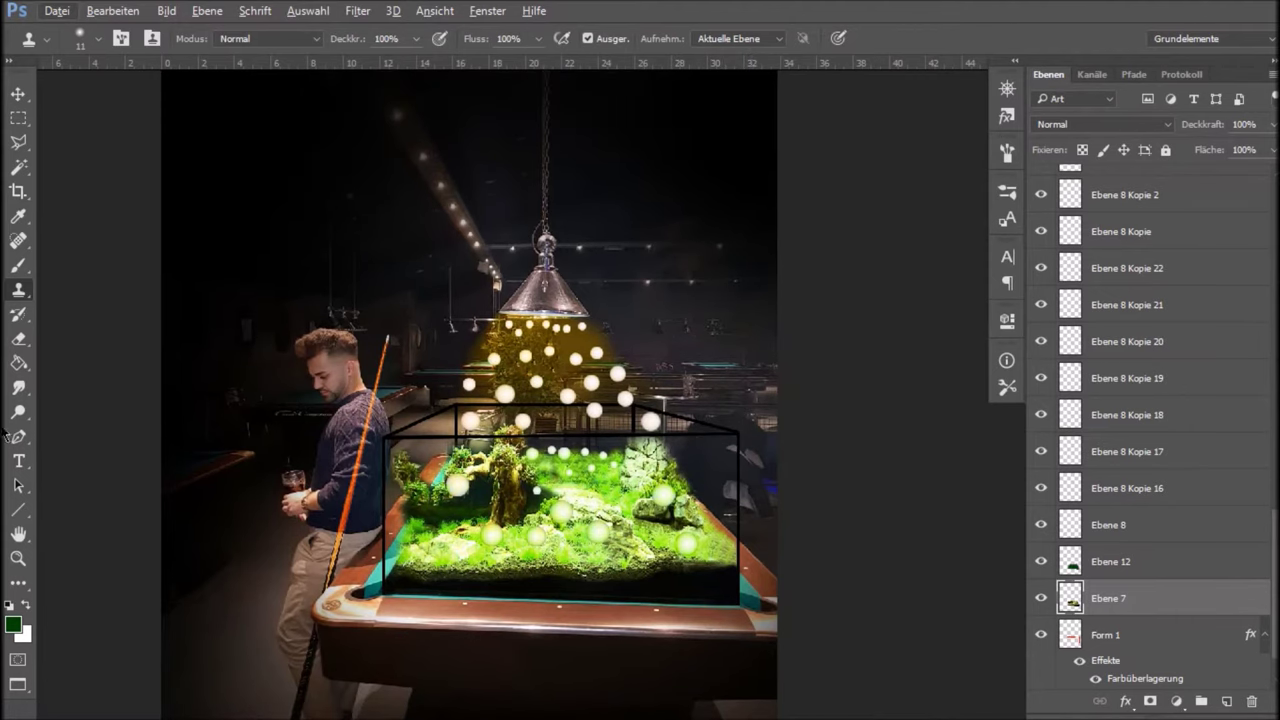
scroll(650, 340, down, 3)
scroll(680, 337, up, 3)
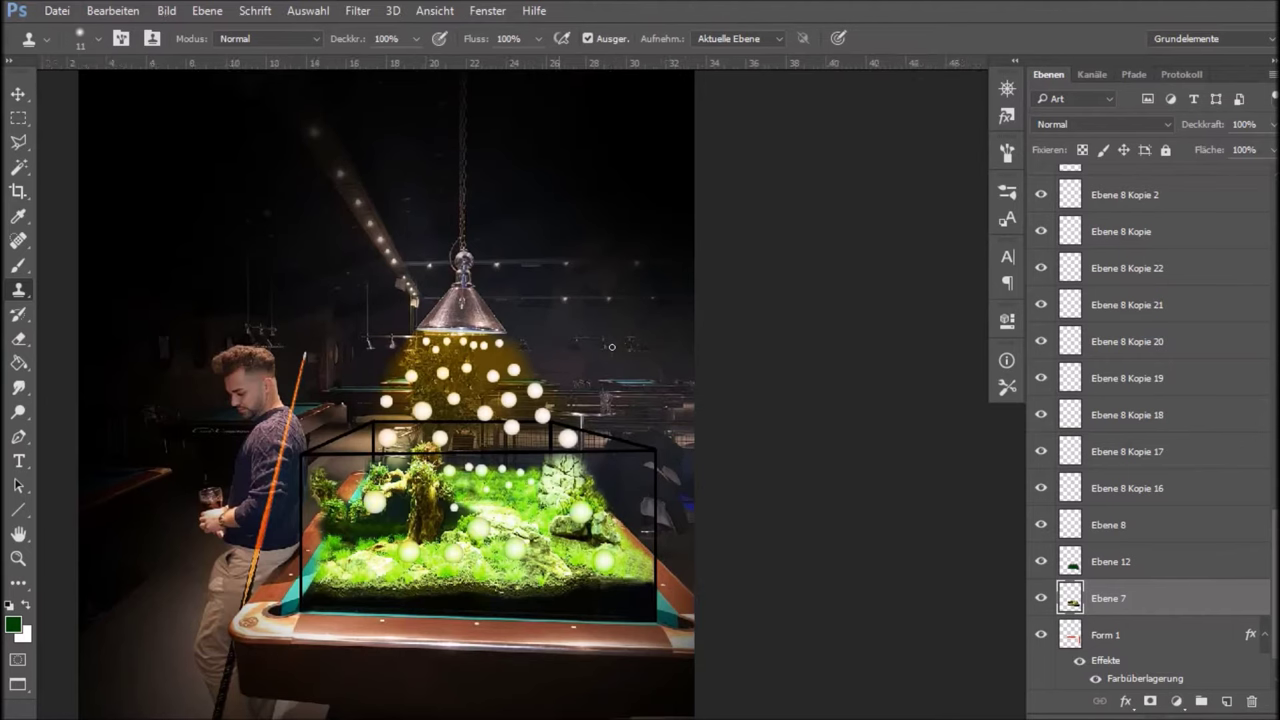
scroll(611, 346, up, 2)
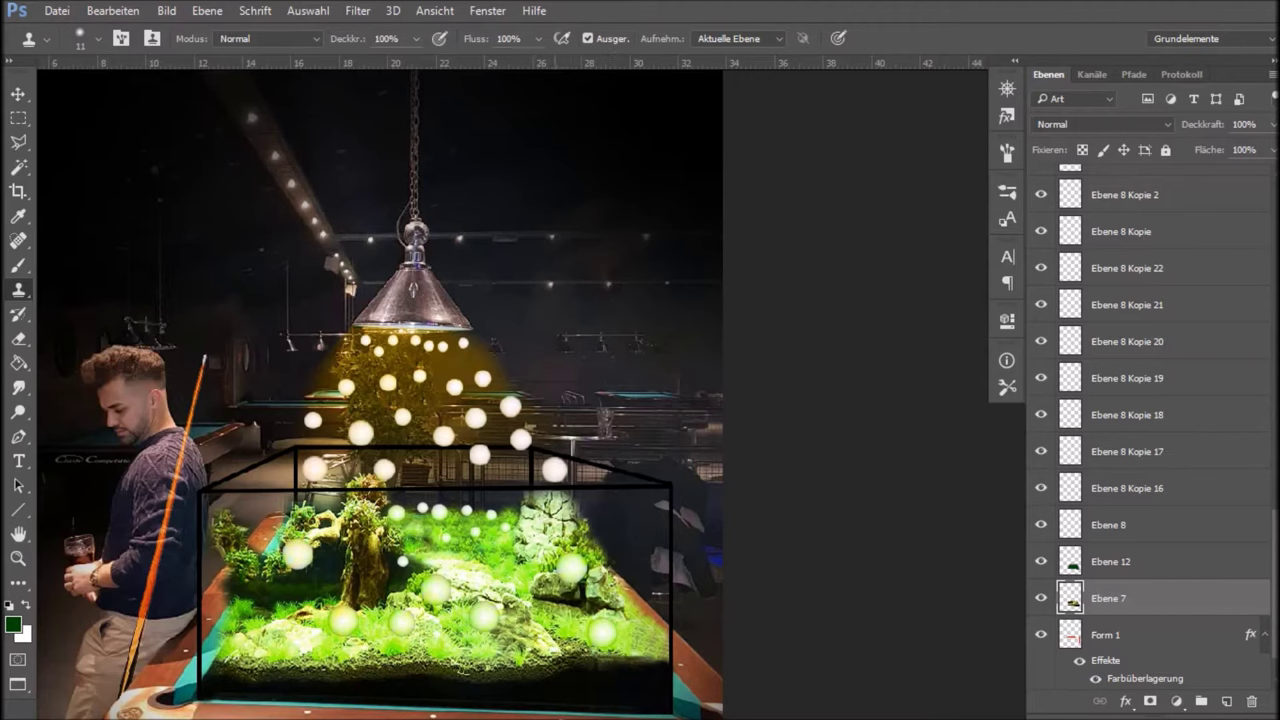
scroll(565, 600, down, 1)
scroll(478, 531, down, 1)
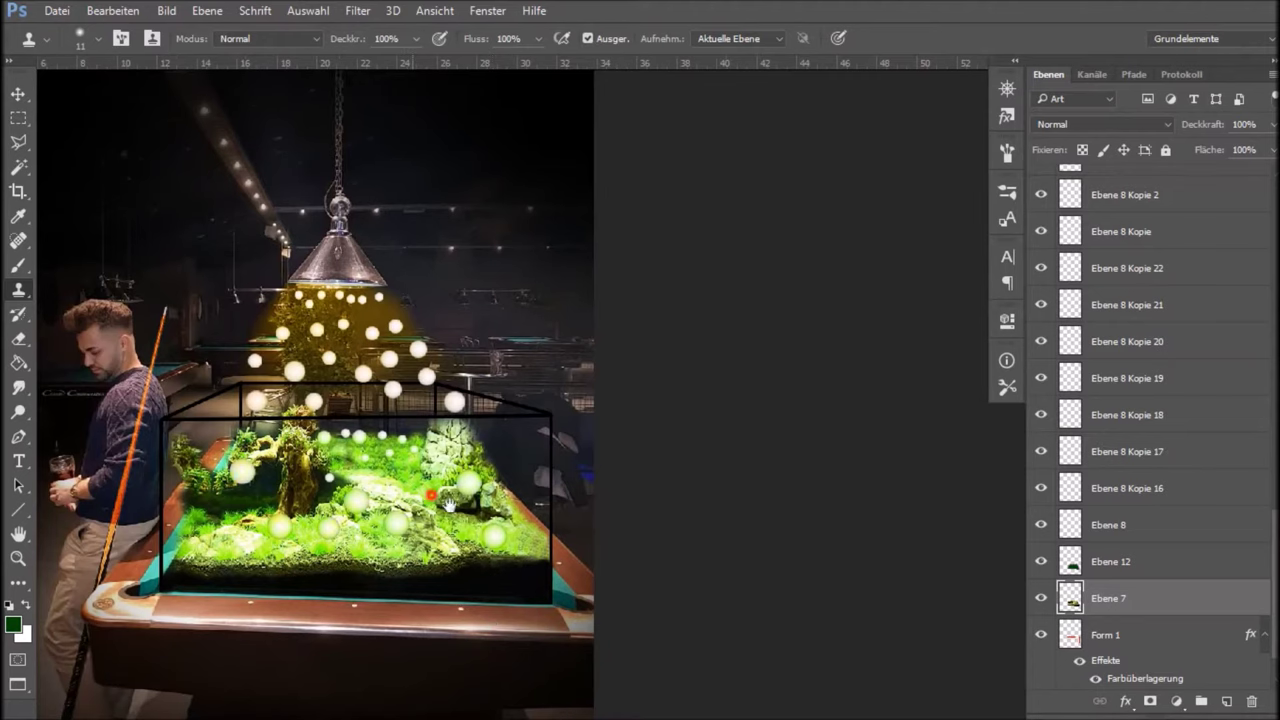
drag(432, 500, 660, 600)
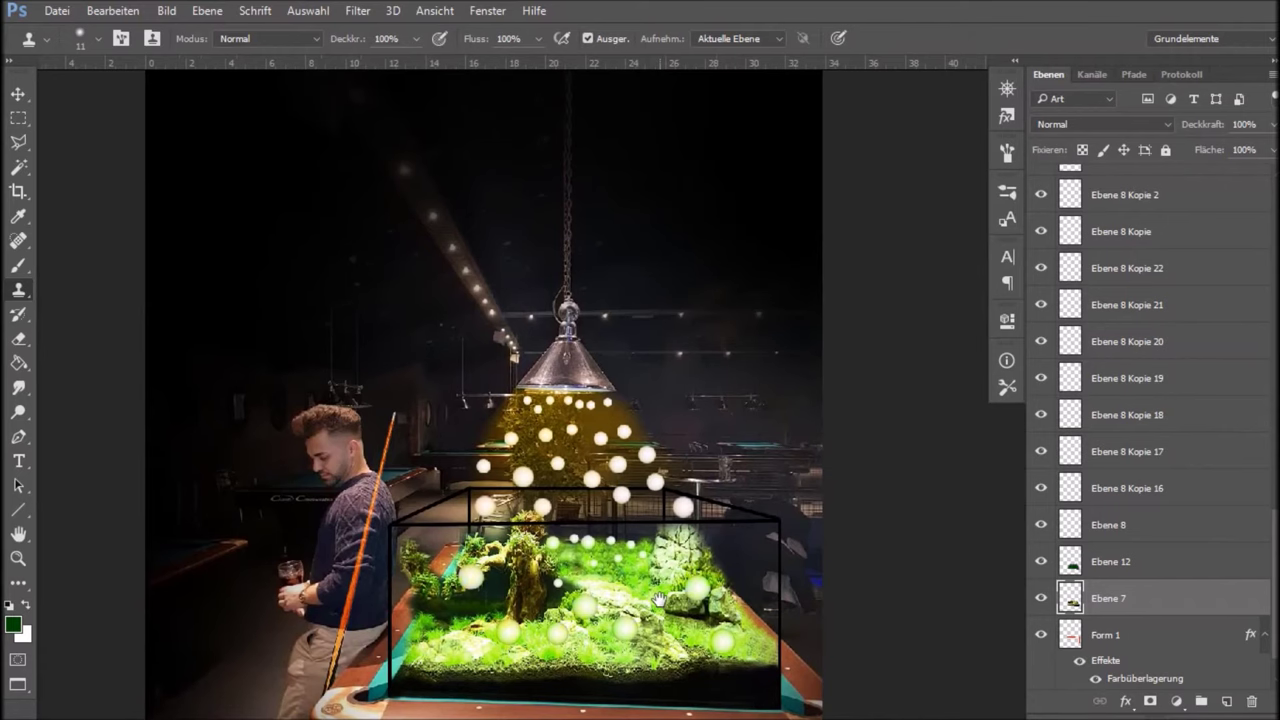
mouse_move(660, 600)
mouse_down()
mouse_move(615, 610)
mouse_move(584, 543)
mouse_up()
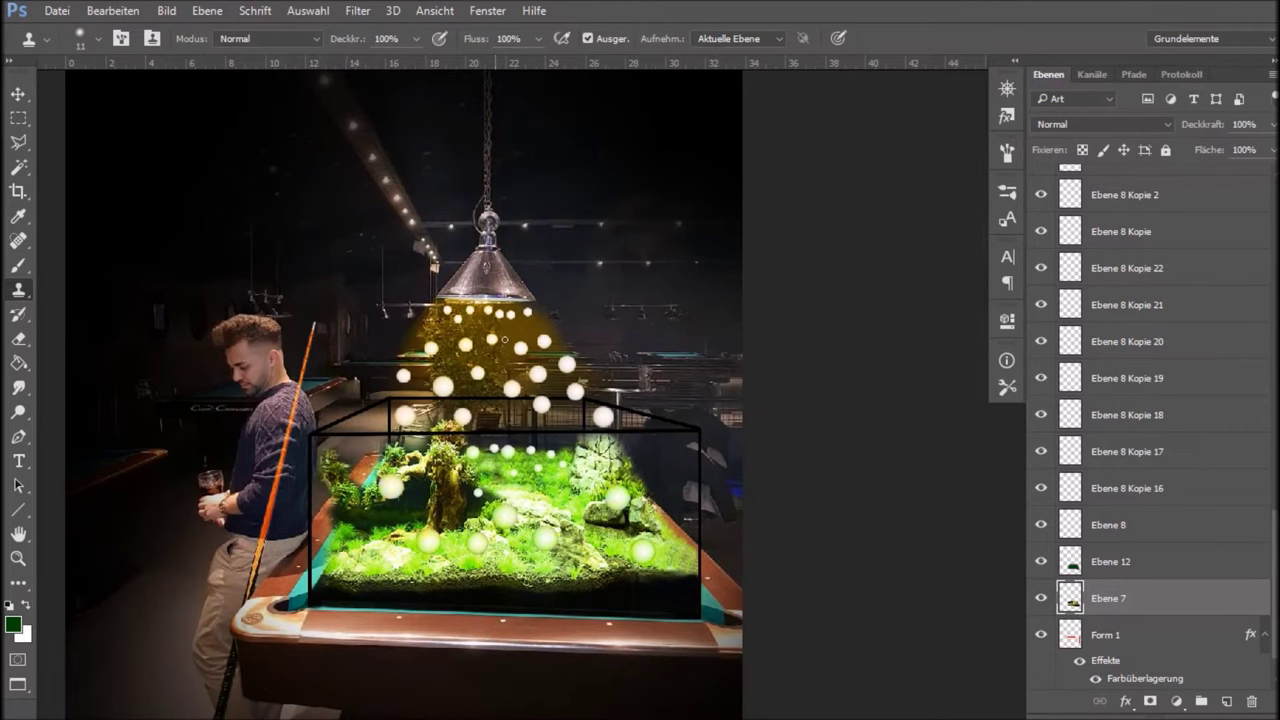
scroll(499, 287, up, 5)
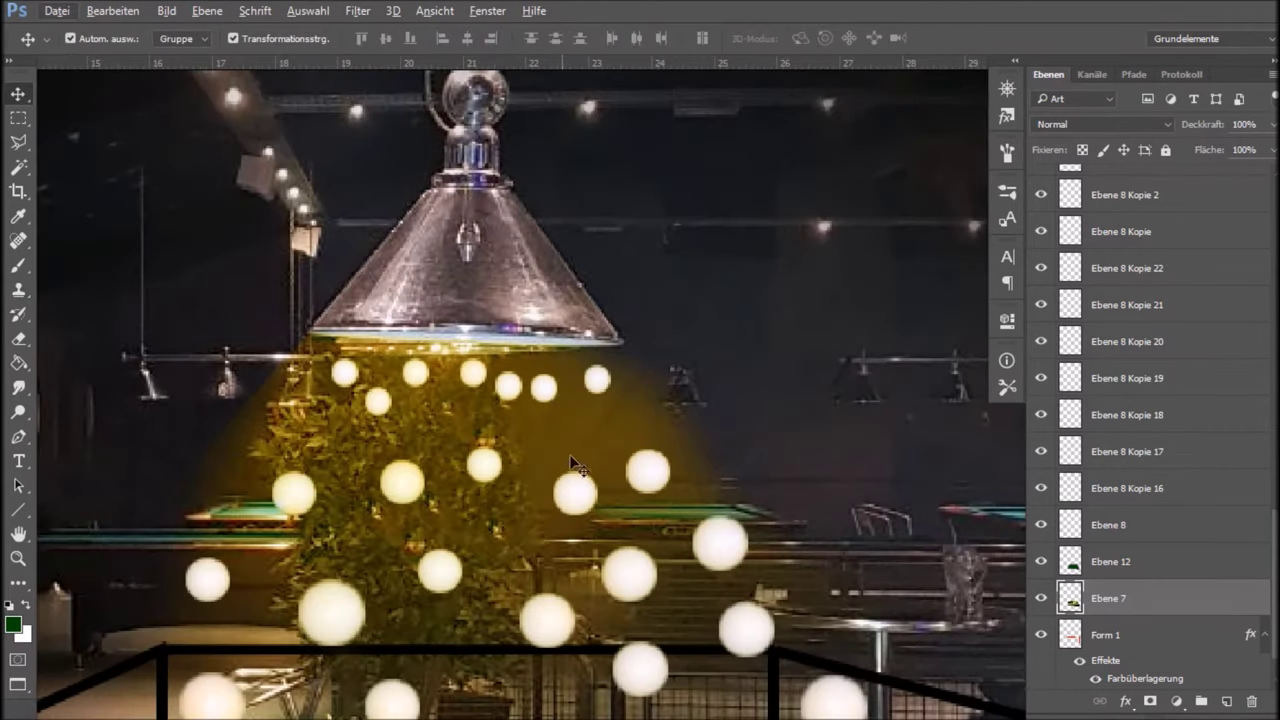
Apply a 2,5-pixel Gaussian blur to the rightmost small bubble, Ebene 8 Kopie 16.
click(597, 386)
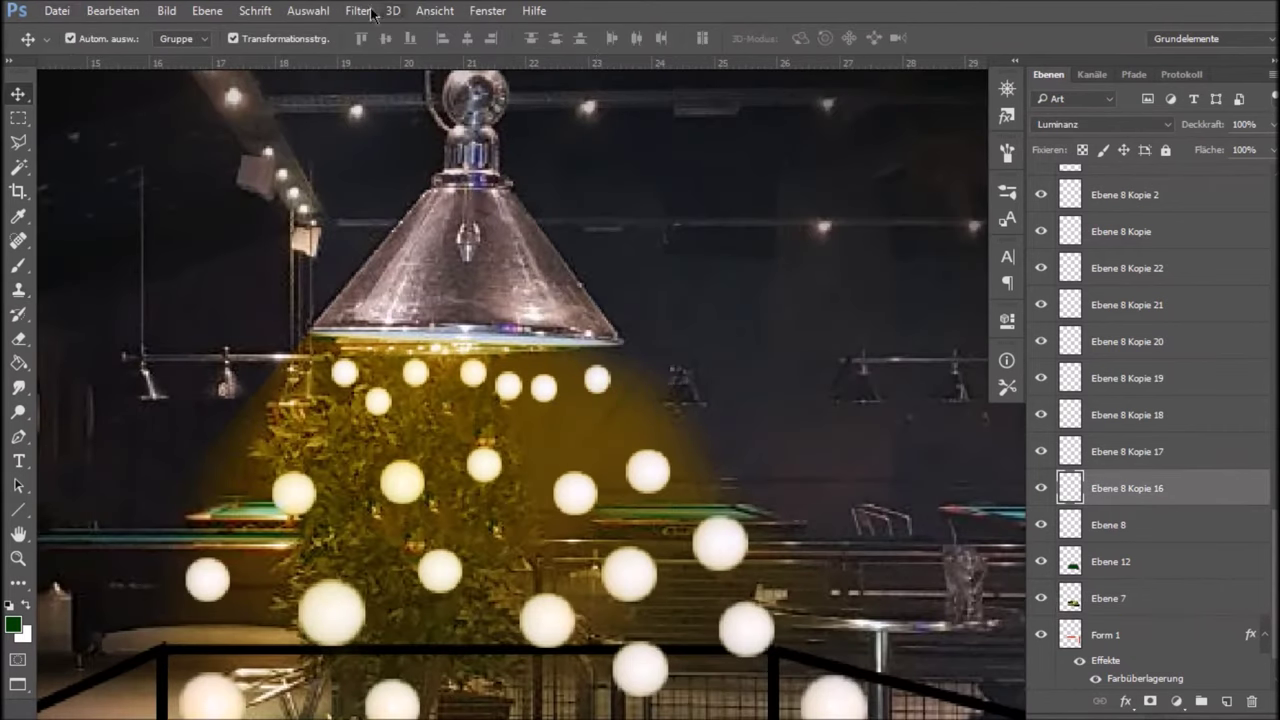
click(372, 13)
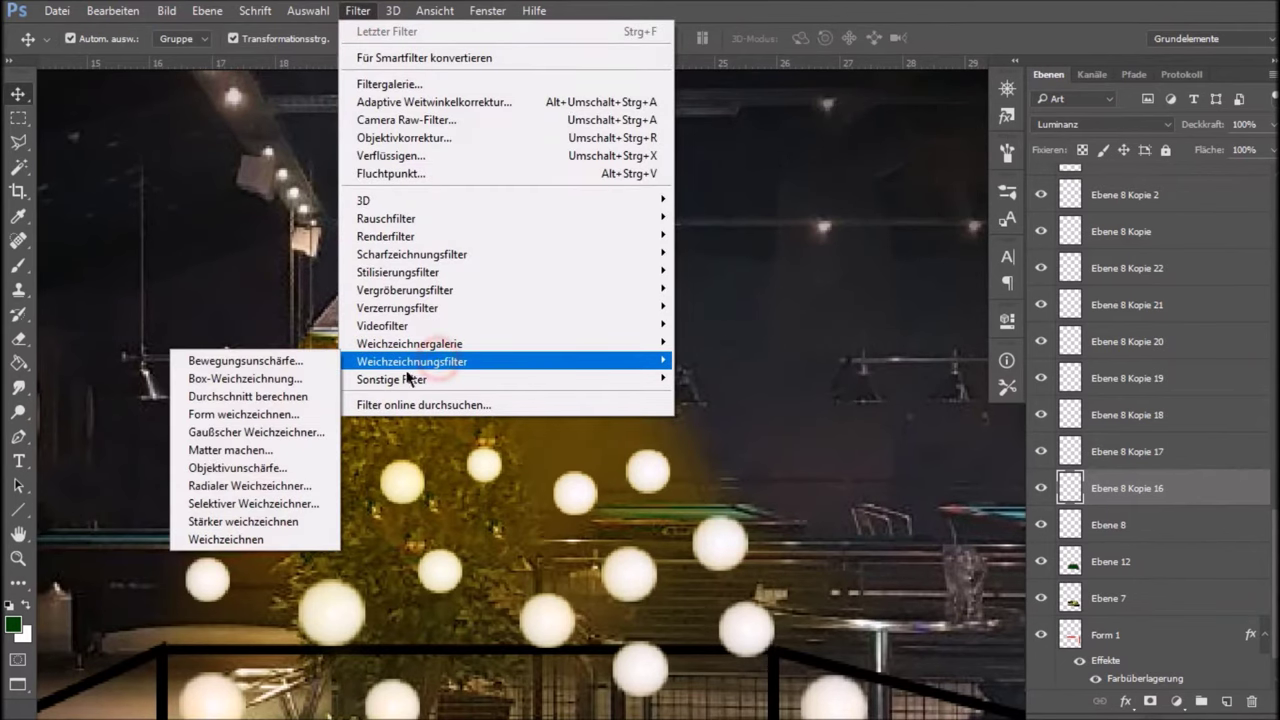
click(312, 433)
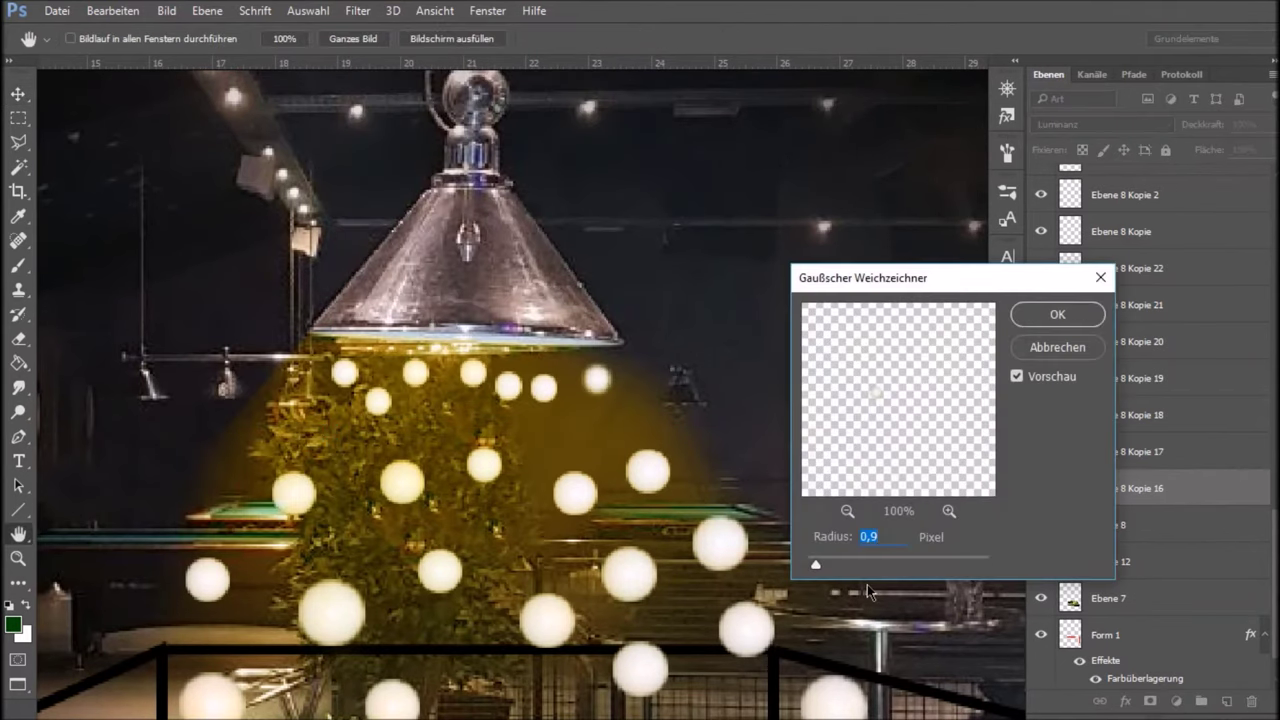
drag(822, 572, 838, 566)
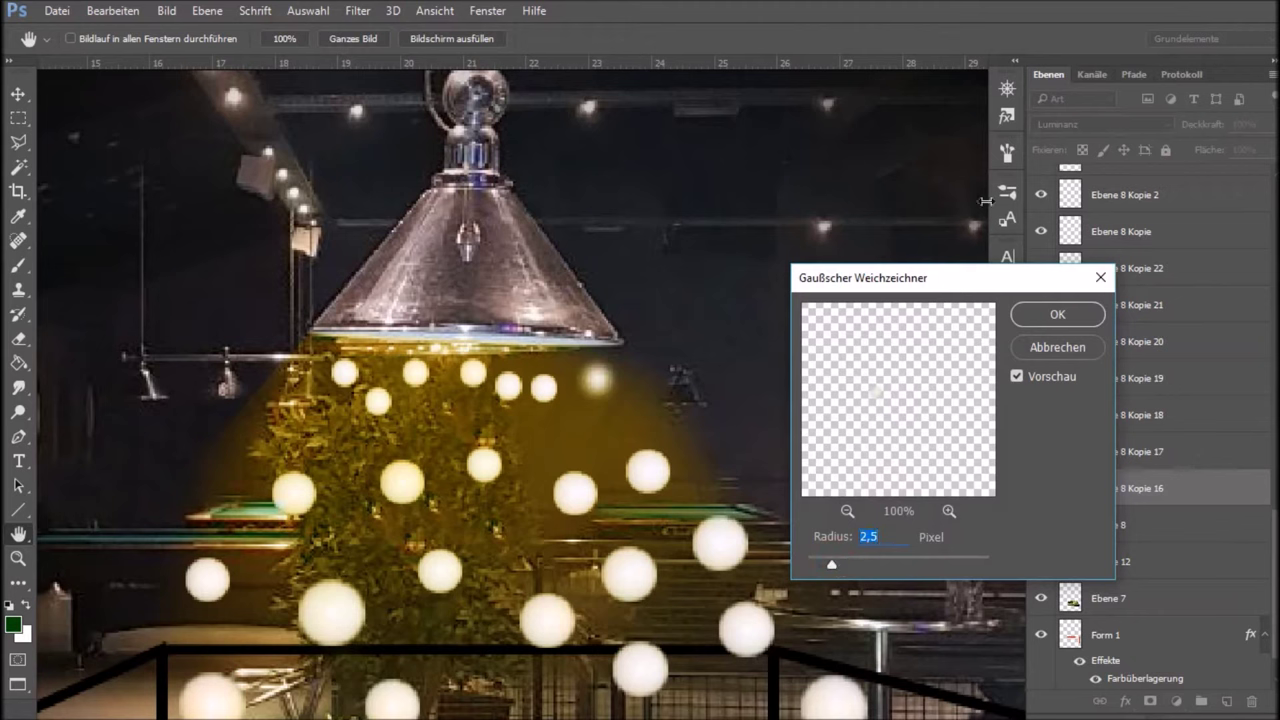
click(1057, 313)
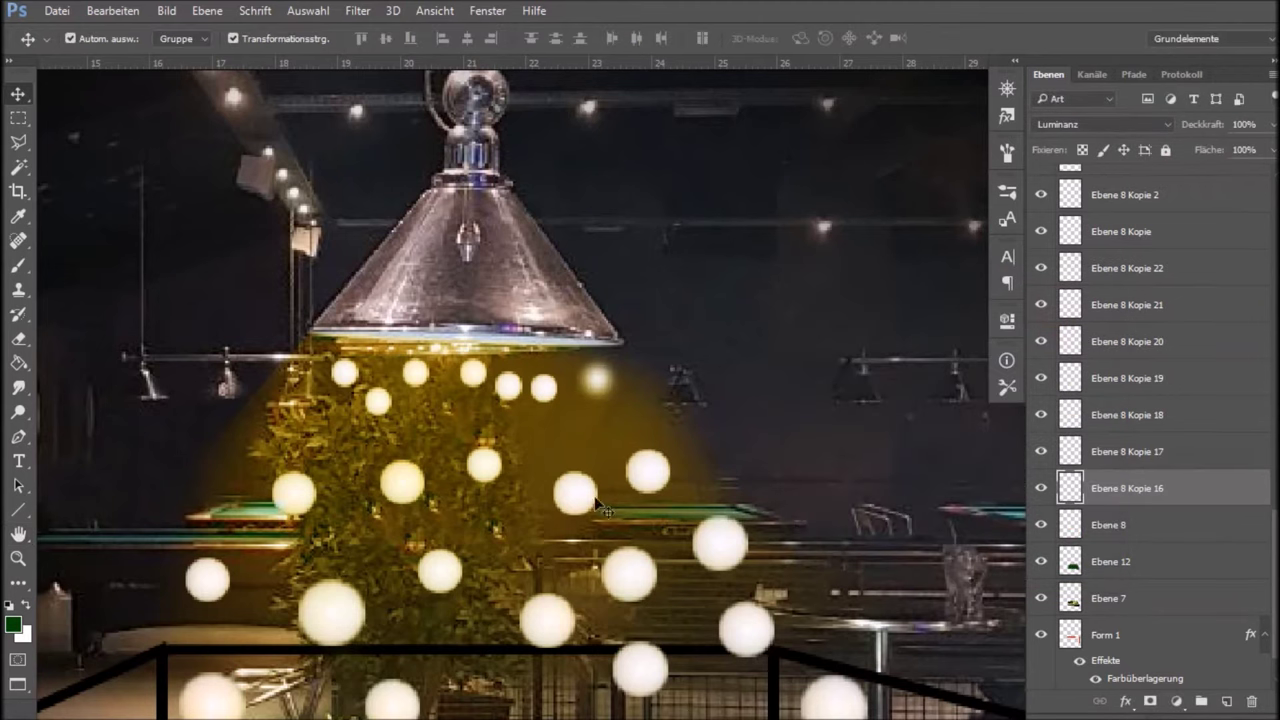
Select several top-row bubble layers, then dismiss the Filter menu without choosing anything.
click(538, 392)
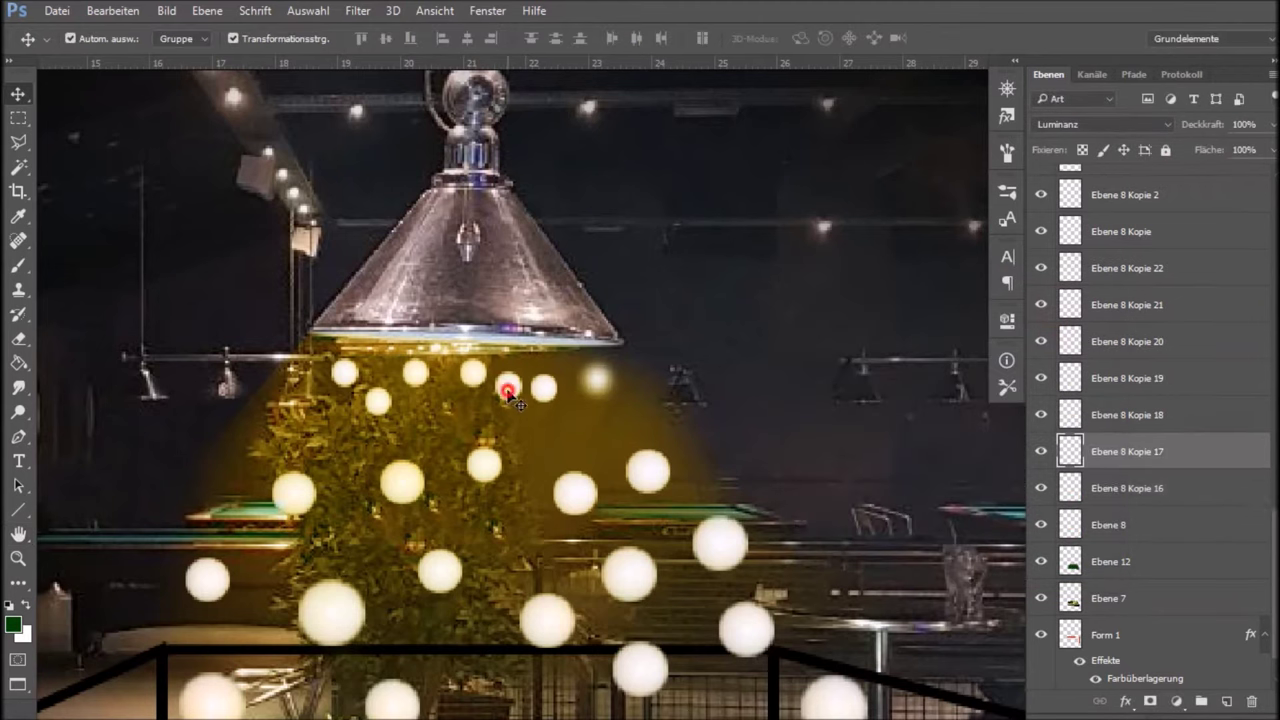
shift+click(472, 374)
shift+click(418, 378)
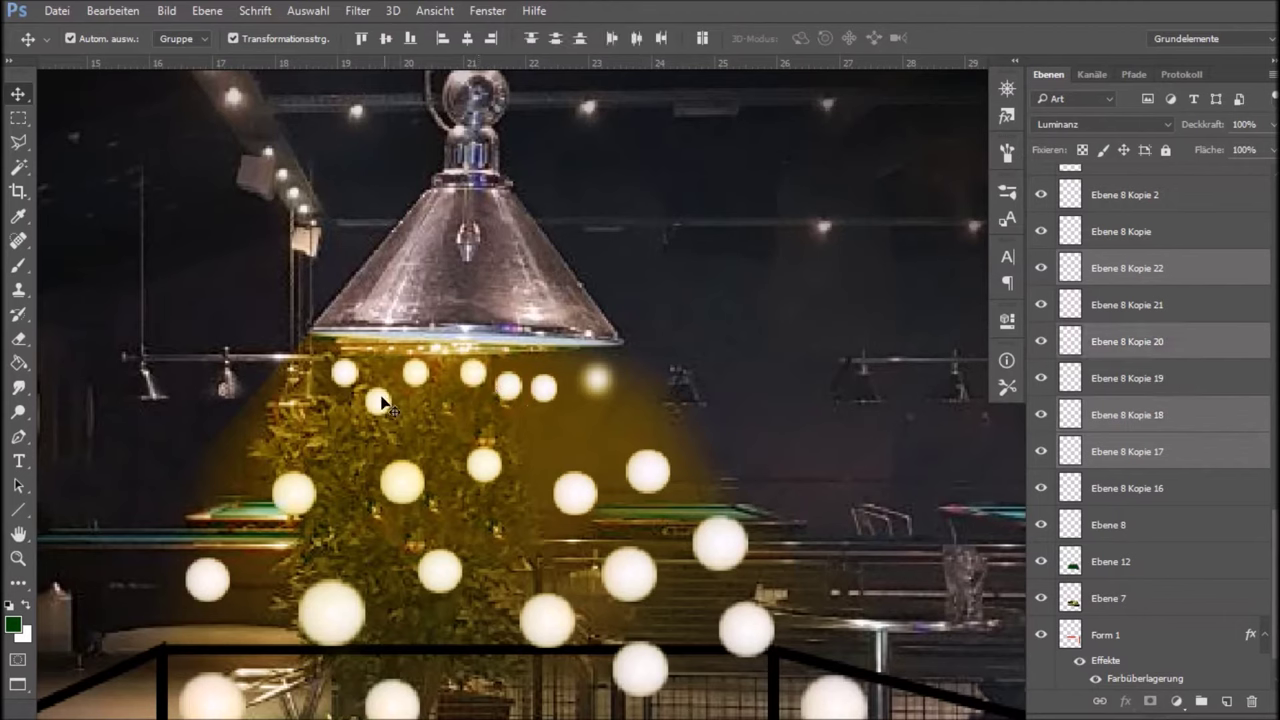
shift+click(377, 400)
shift+click(348, 374)
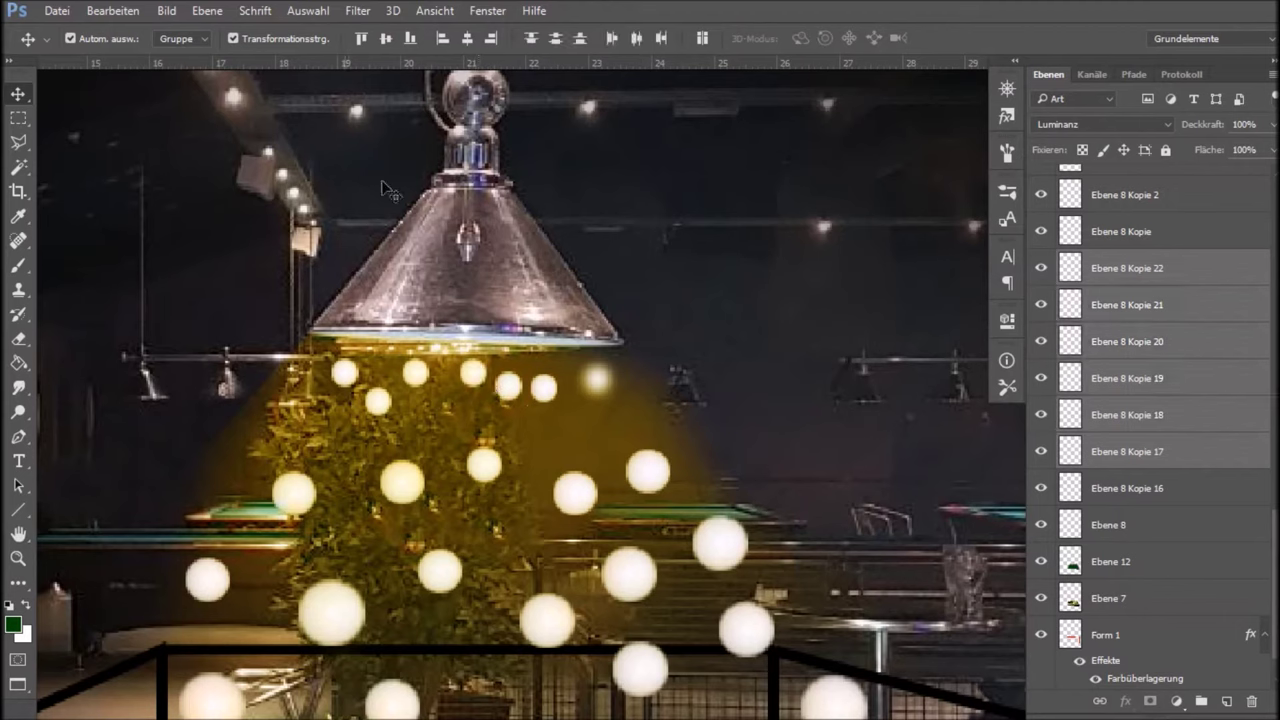
click(359, 10)
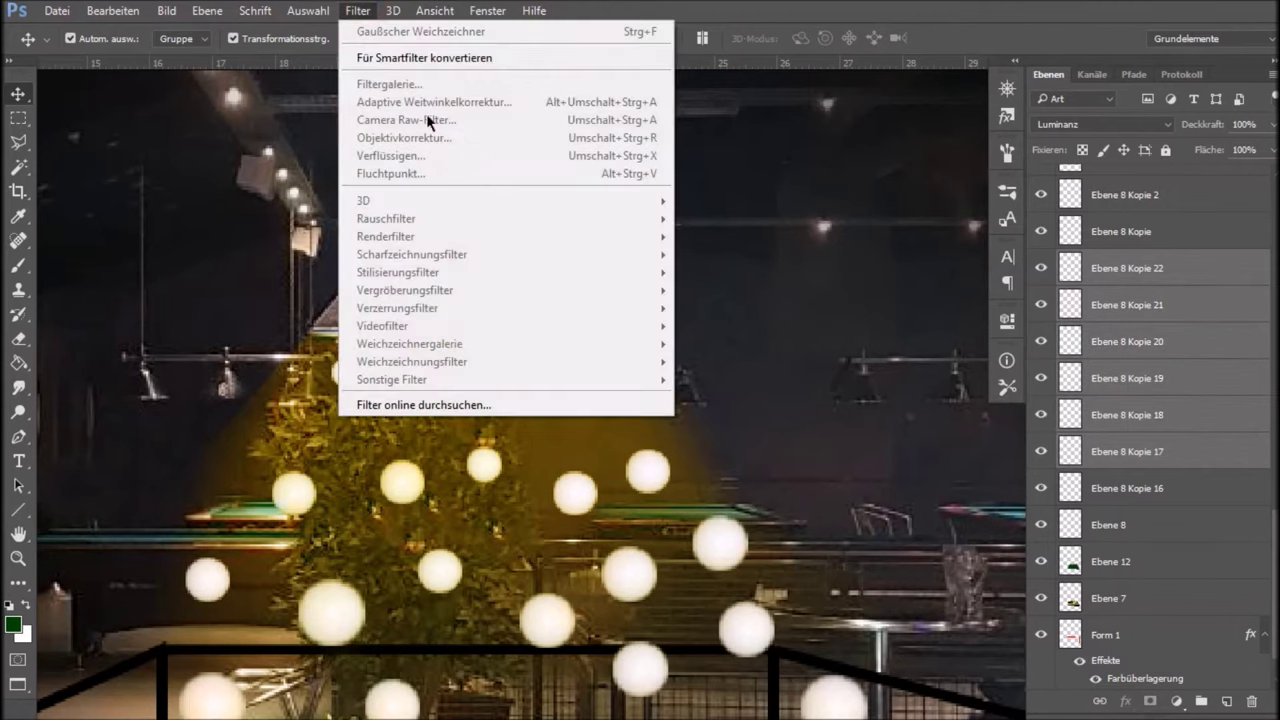
click(1158, 365)
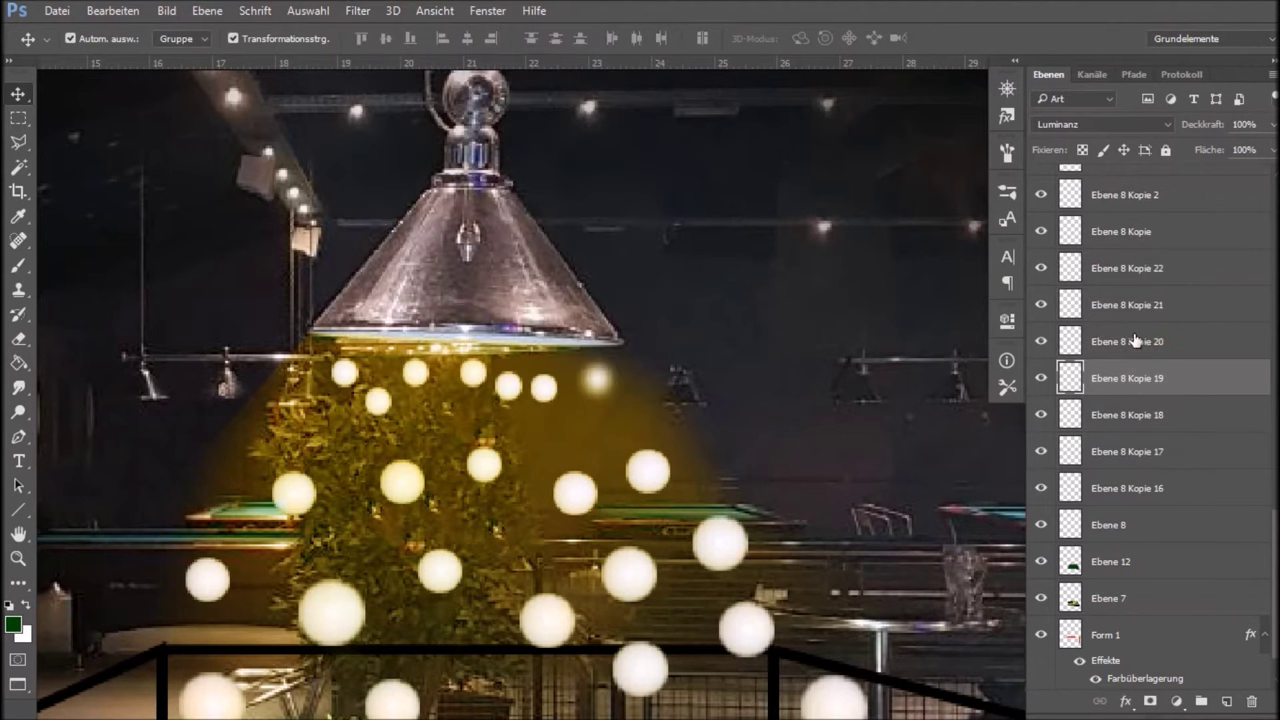
Select bubble layers Ebene 8 Kopie 17–22 and merge them into one layer.
click(541, 388)
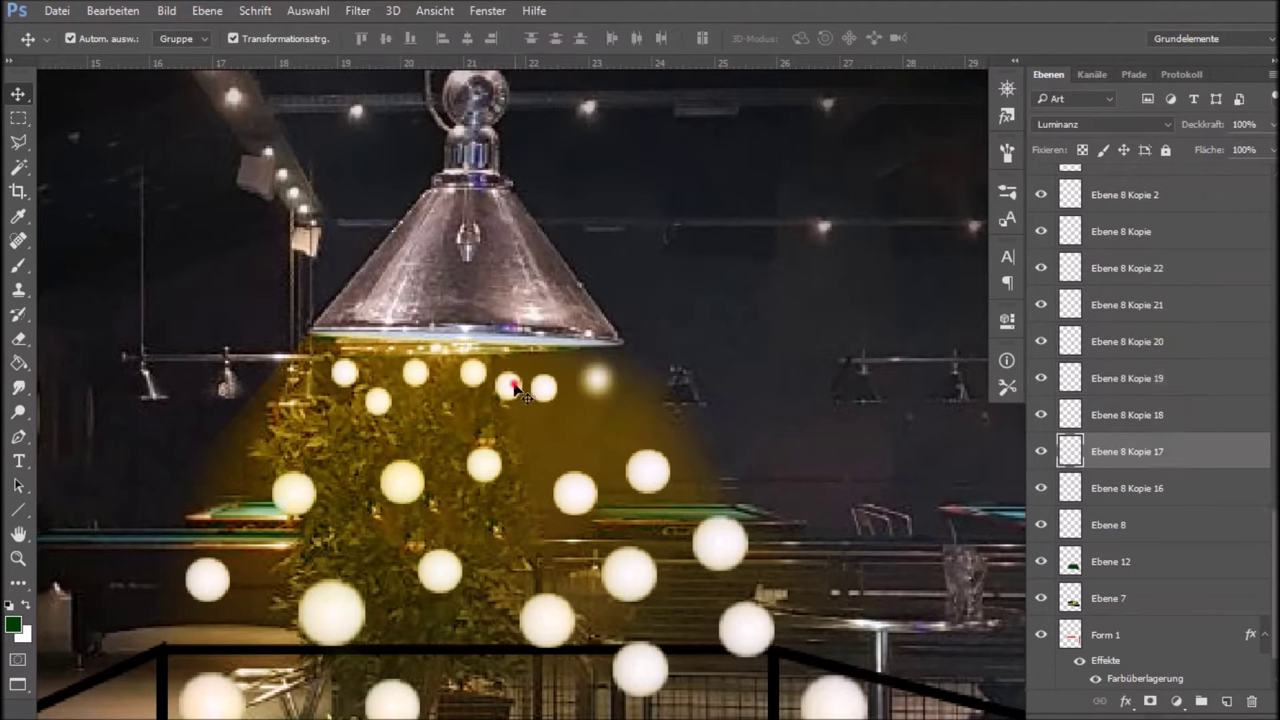
shift+click(505, 386)
shift+click(404, 376)
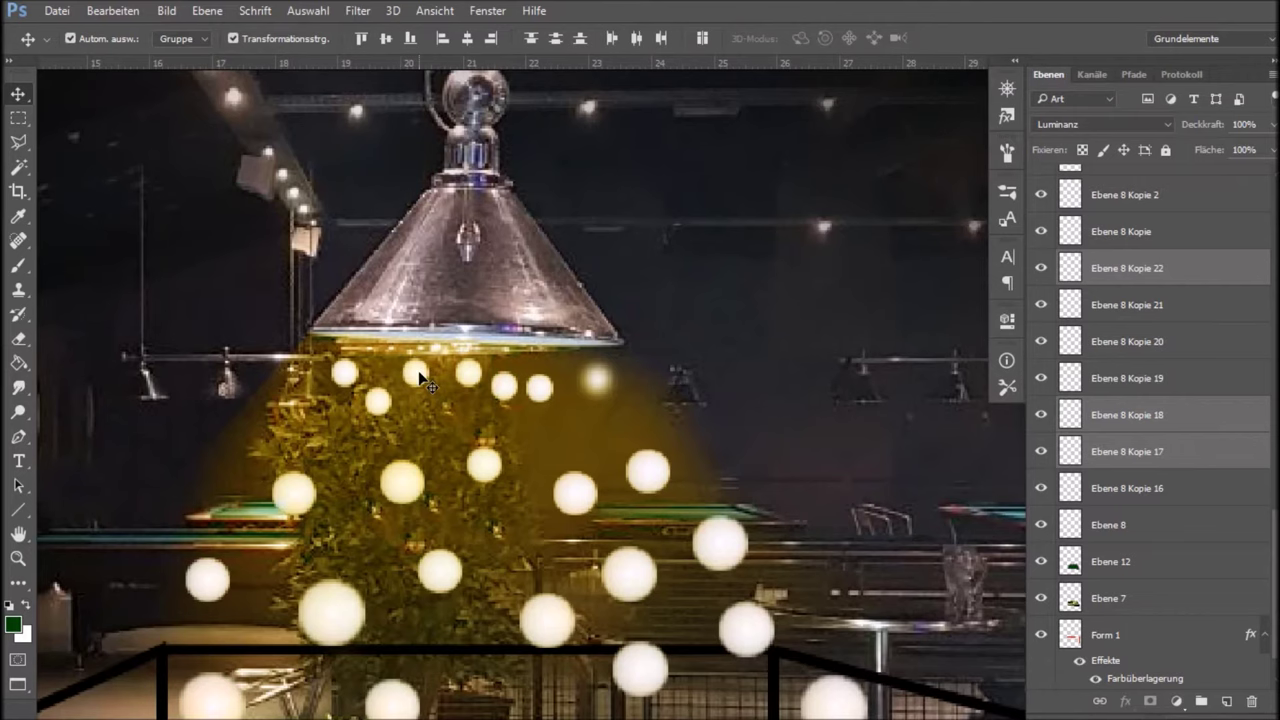
ctrl+shift+click(414, 372)
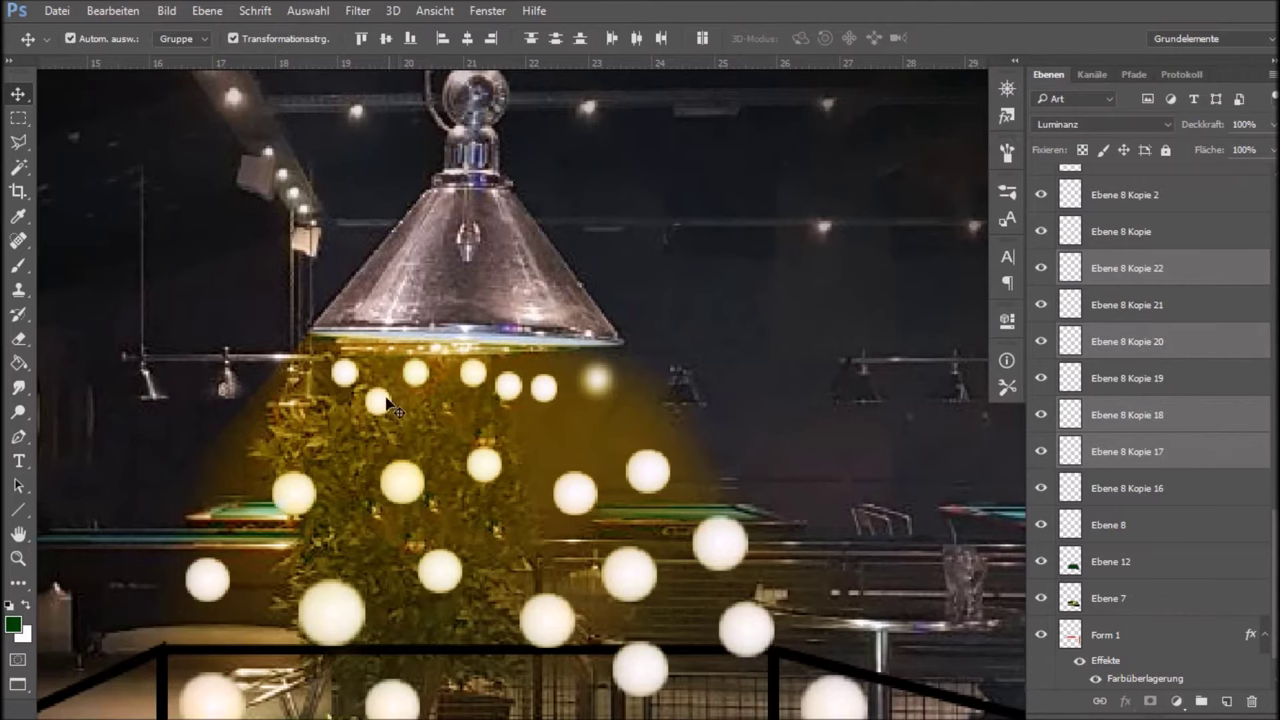
ctrl+shift+click(381, 398)
ctrl+shift+click(344, 373)
right_click(1120, 368)
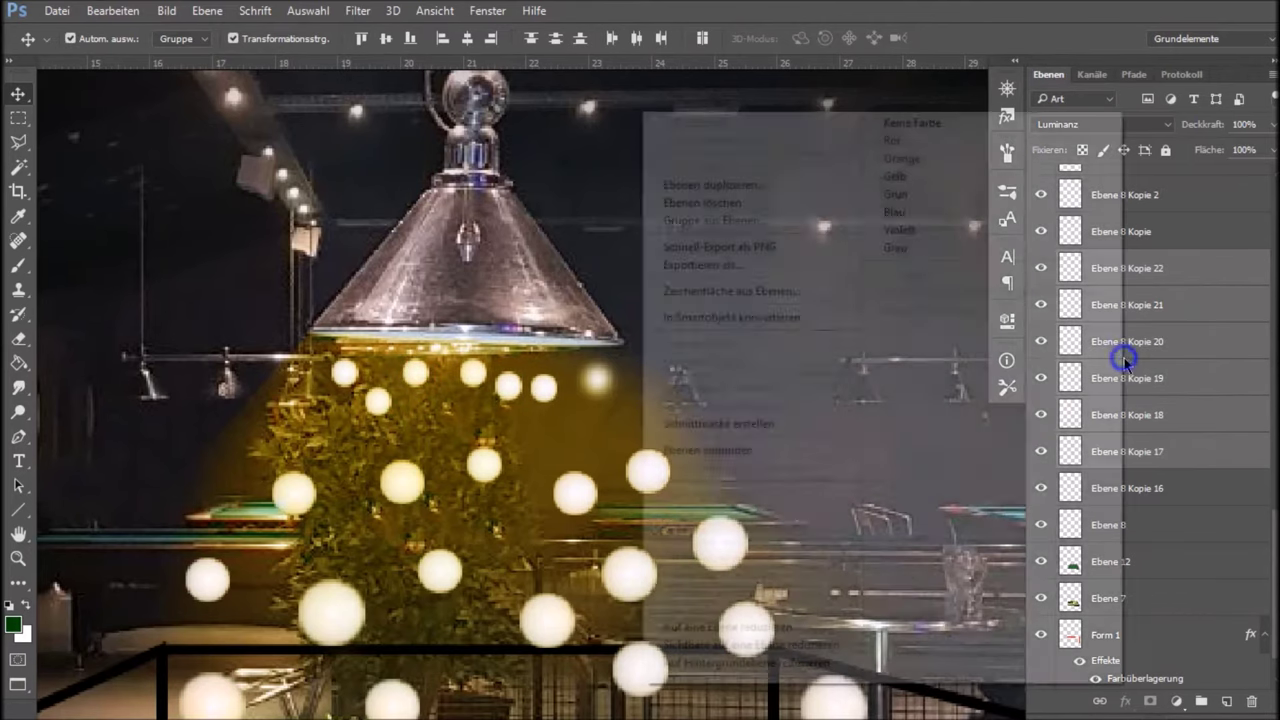
click(760, 627)
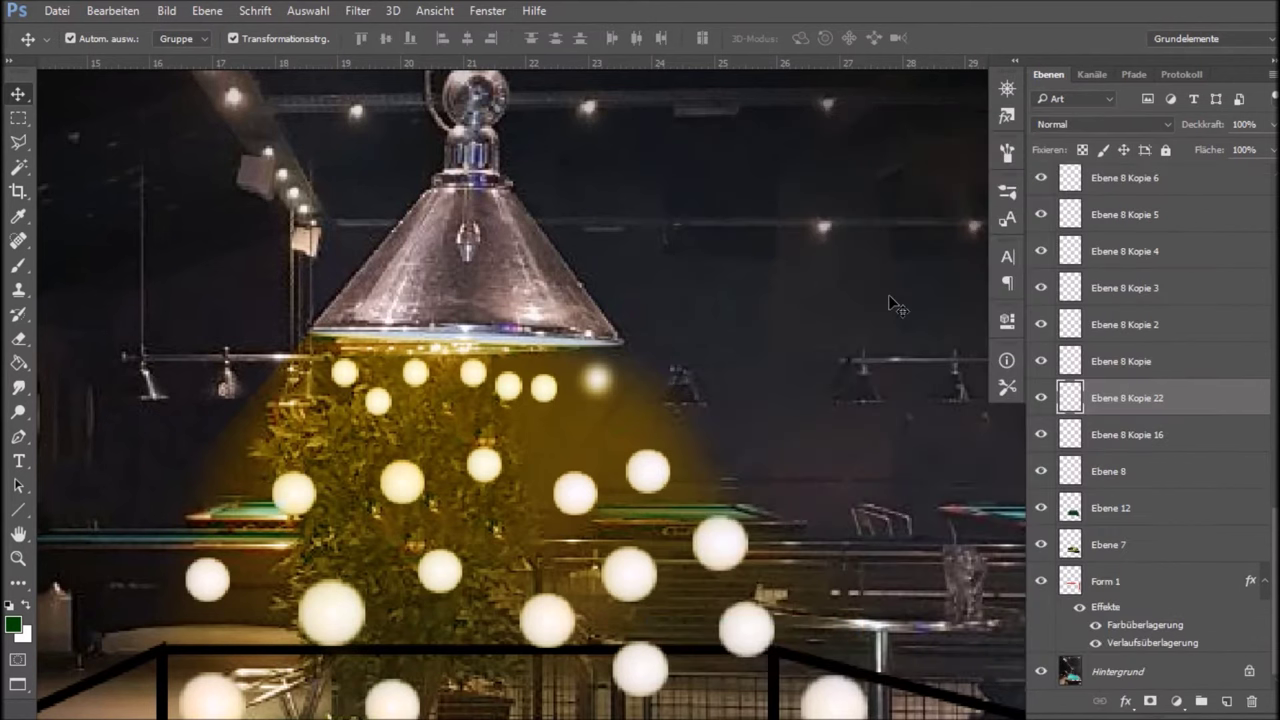
click(487, 10)
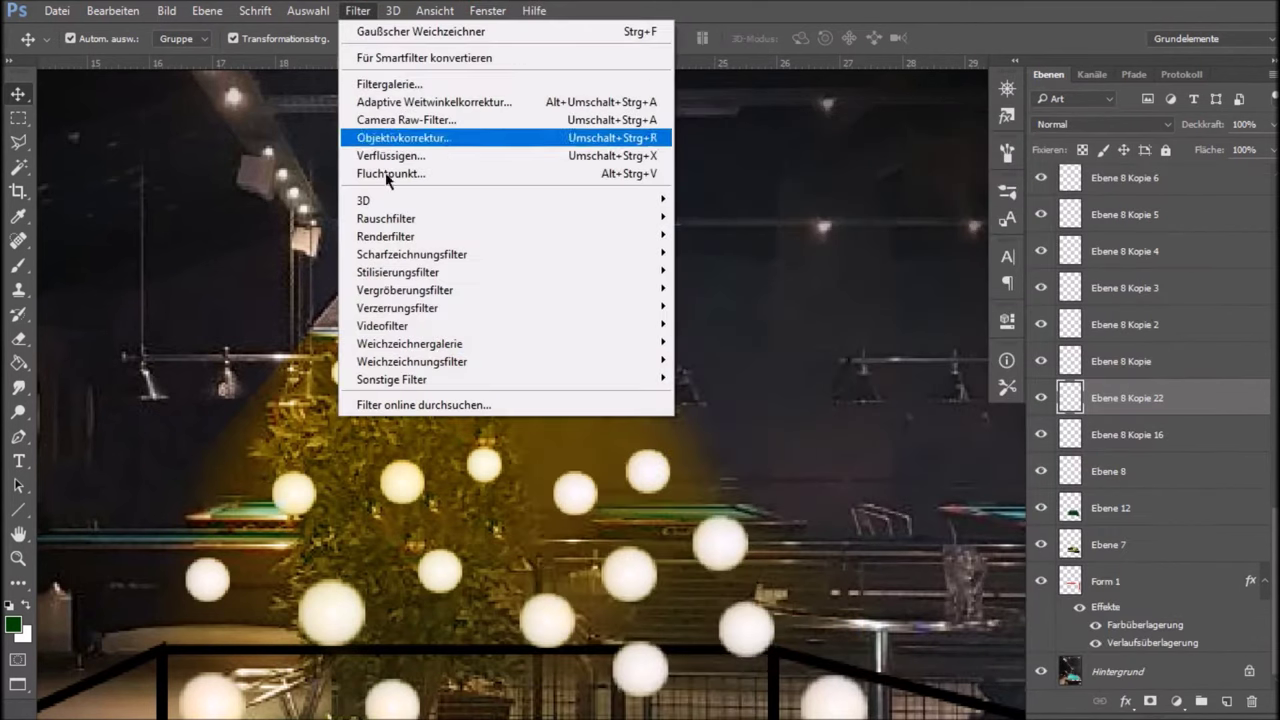
mouse_move(411, 361)
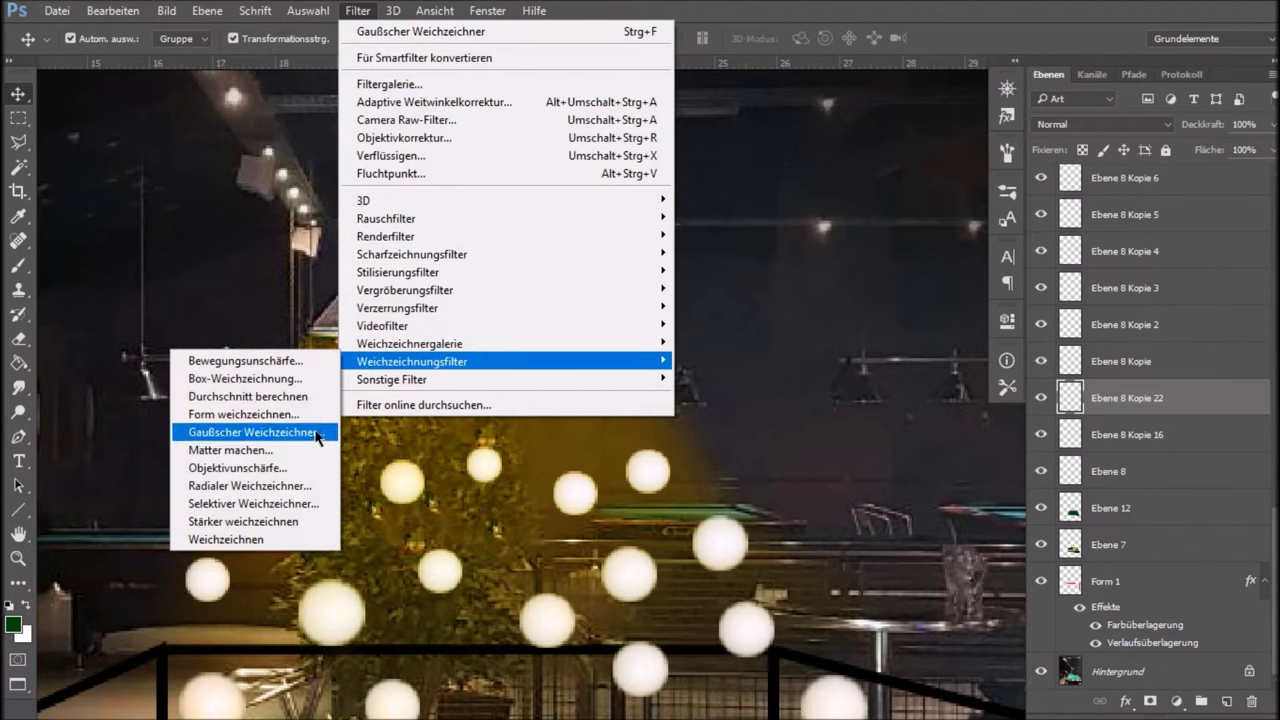
Apply a 1,4-pixel Gaussian blur to the merged bubble layer Ebene 8 Kopie 22.
click(315, 432)
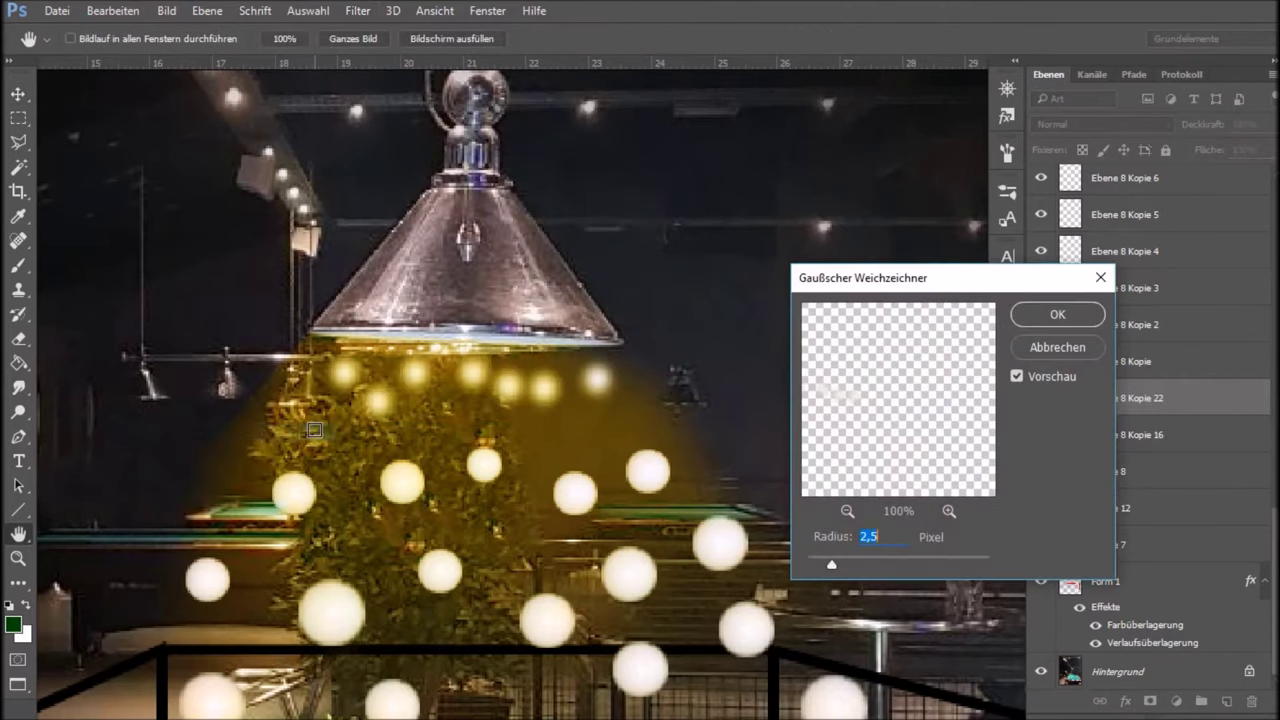
drag(828, 563, 820, 563)
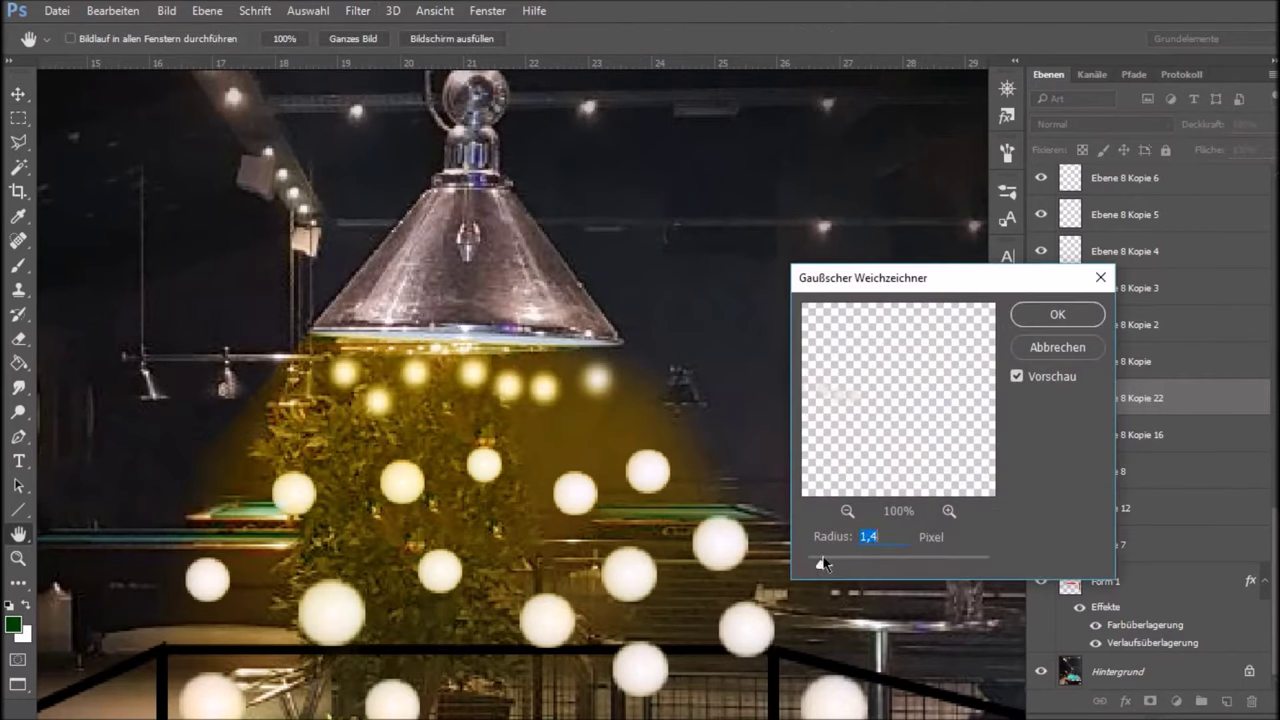
click(1035, 315)
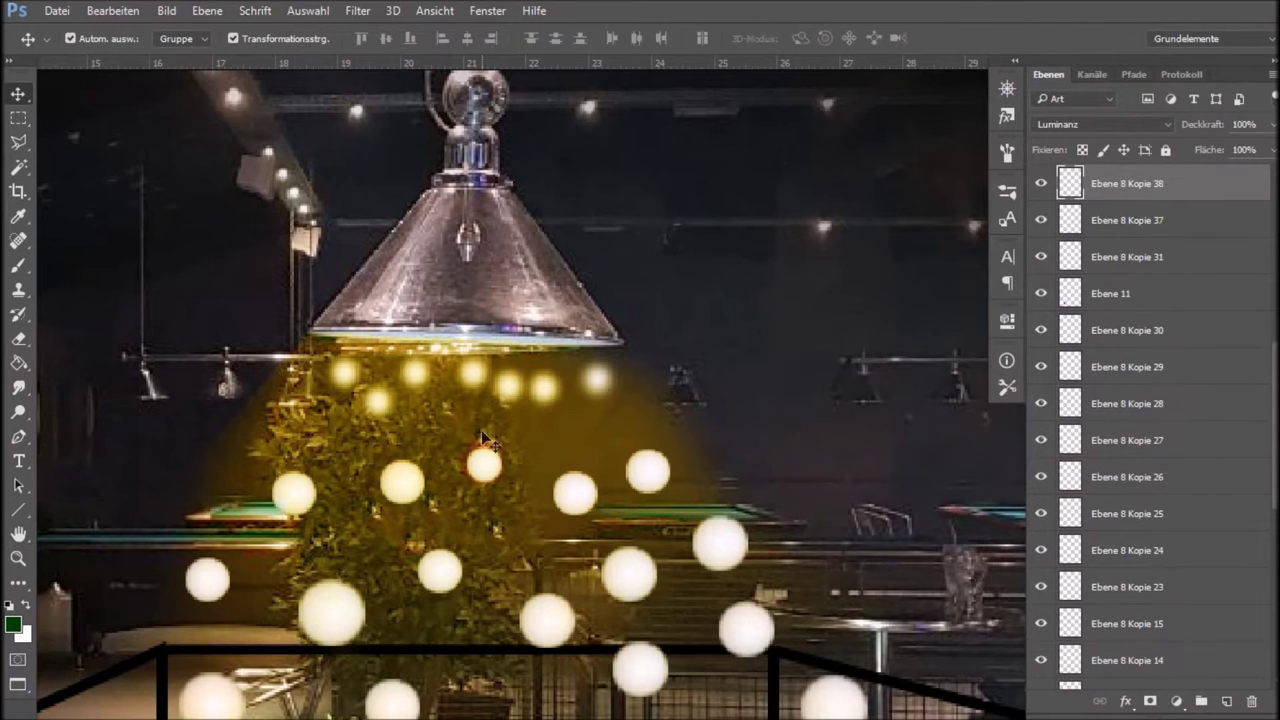
Soften two bubble layers with a slight Gaussian blur, the second at 0,7 pixels.
click(359, 11)
mouse_move(411, 361)
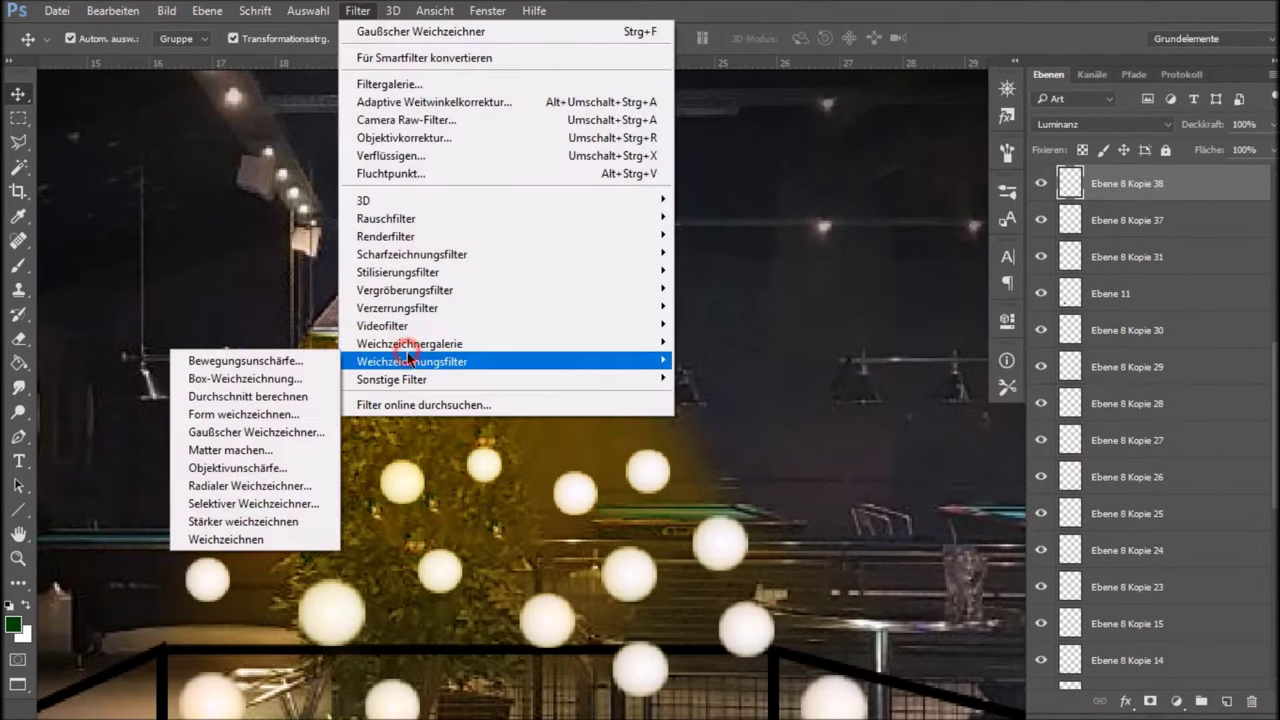
click(245, 430)
drag(822, 565, 817, 566)
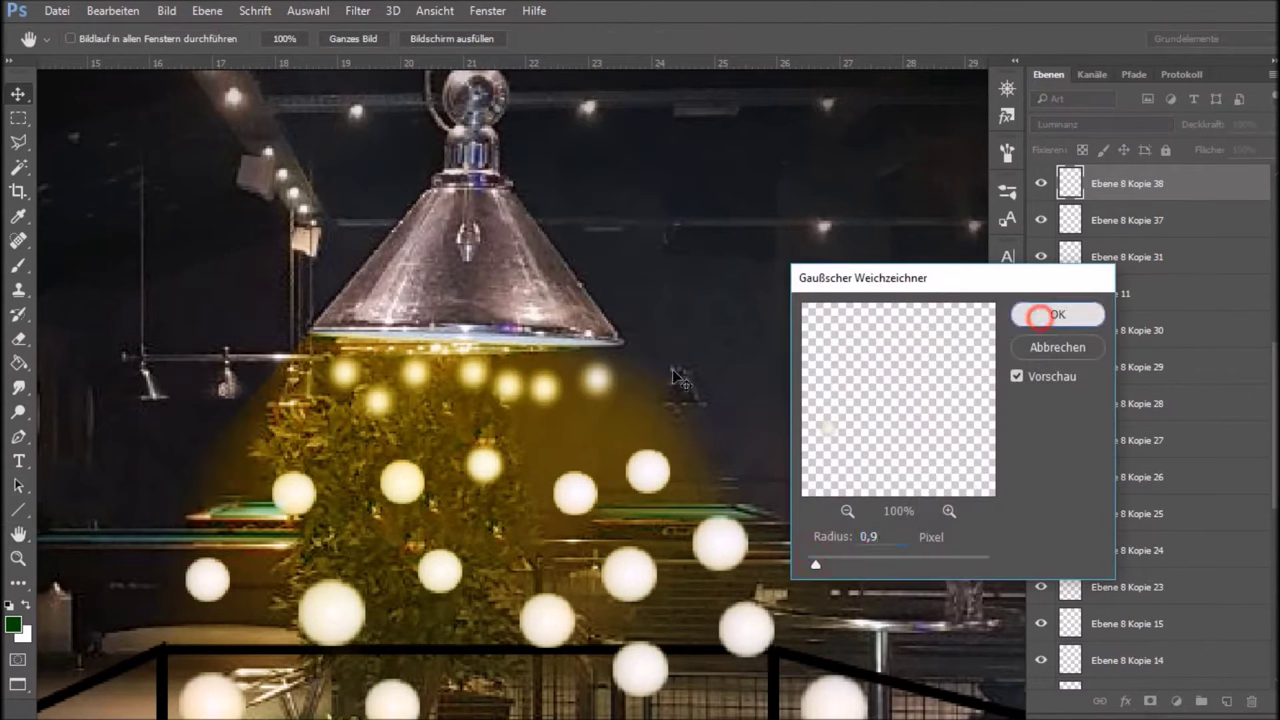
click(1043, 314)
click(400, 486)
click(357, 10)
mouse_move(411, 361)
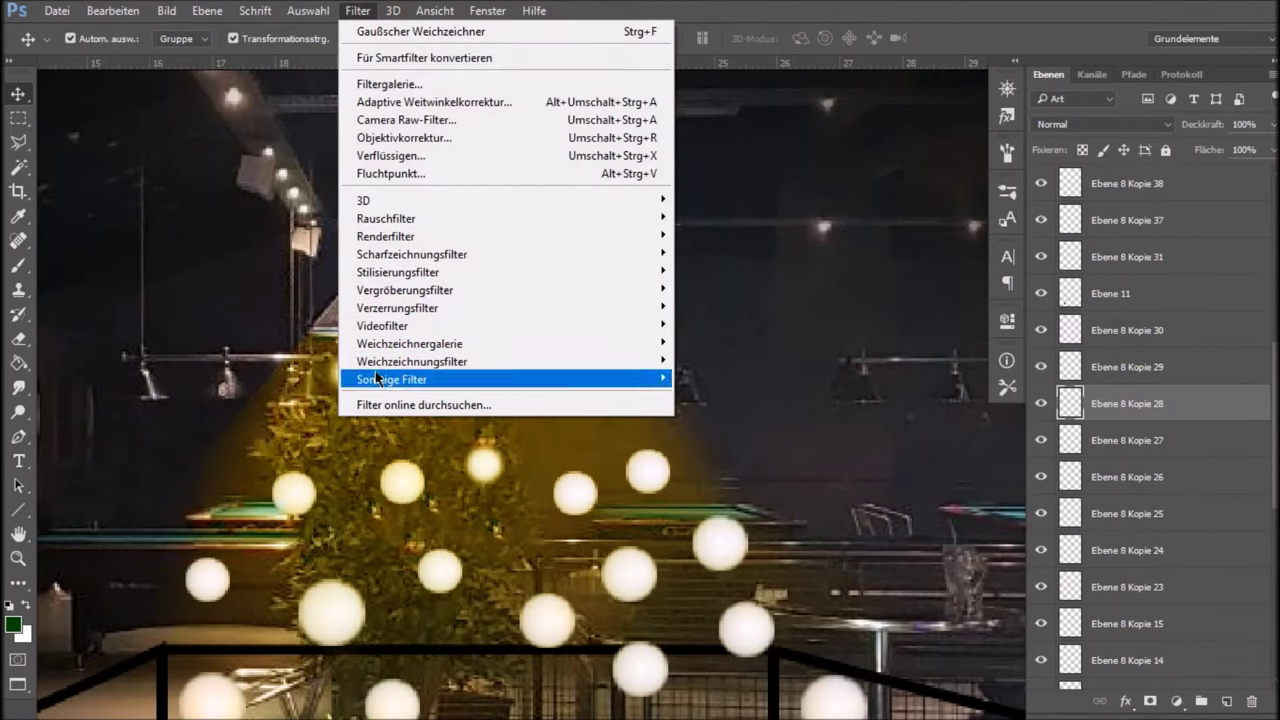
click(372, 364)
click(300, 432)
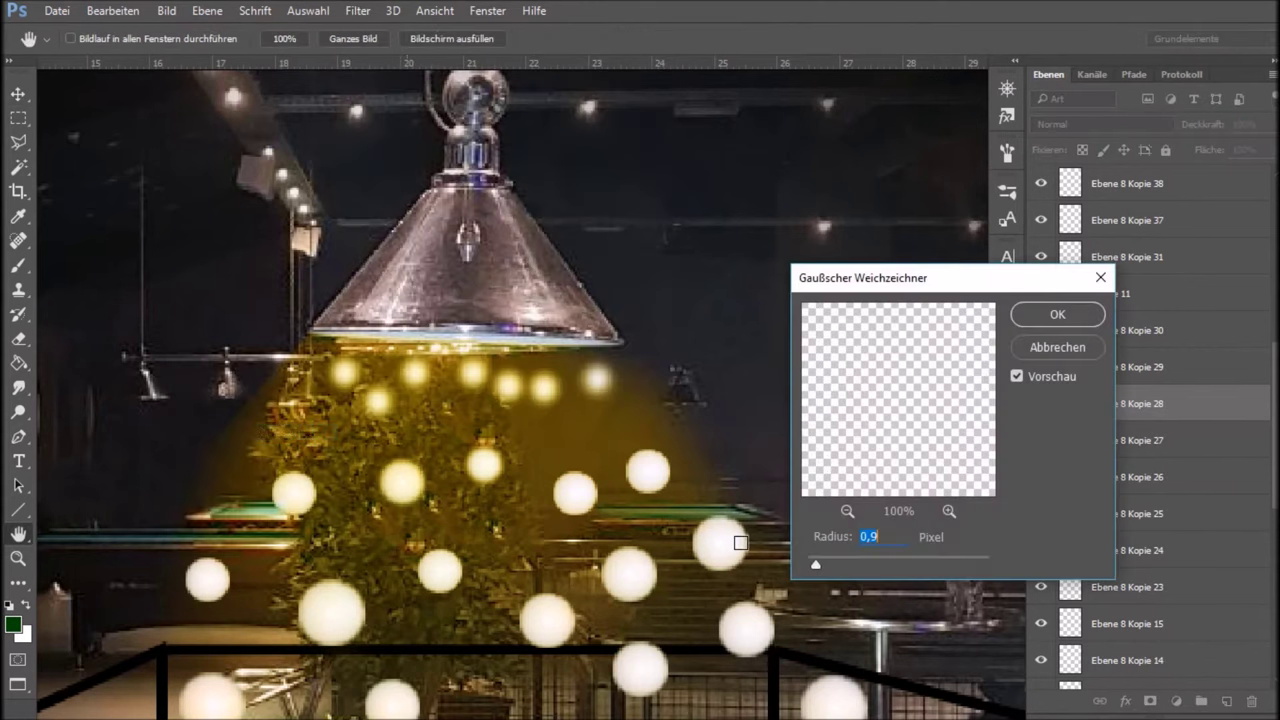
drag(816, 568, 813, 568)
click(1043, 309)
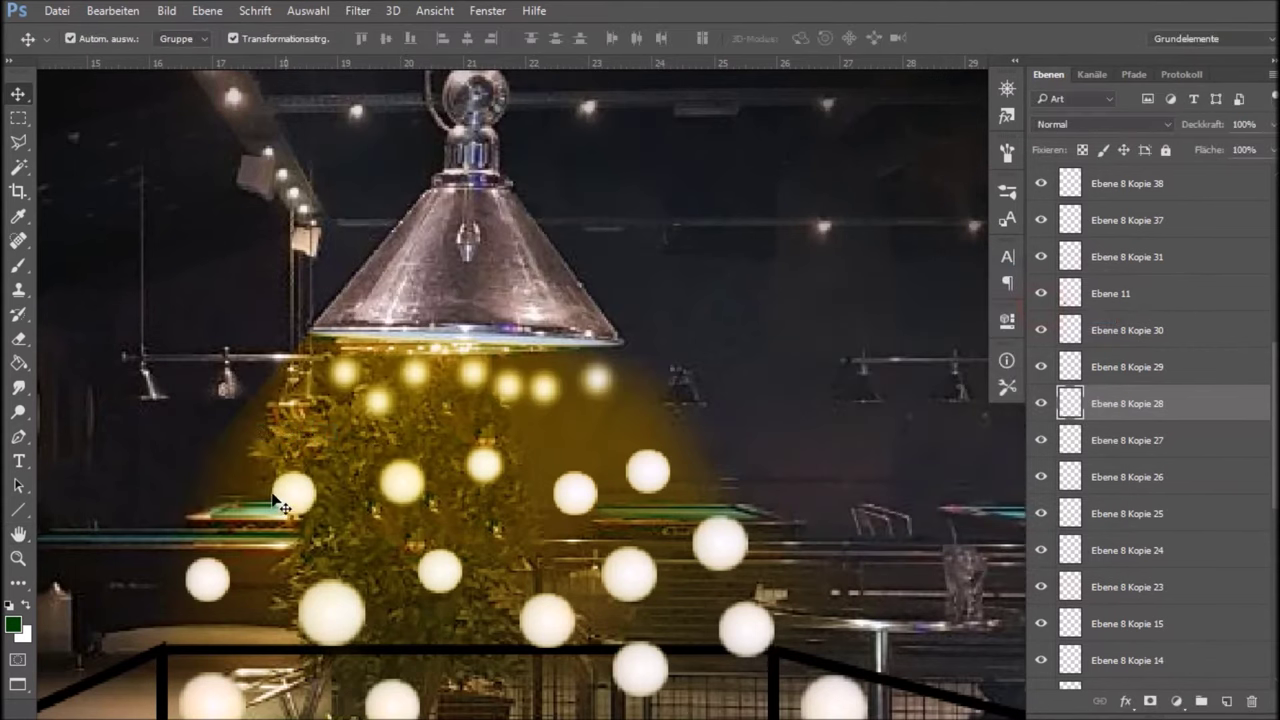
Apply the same Gaussian blur to the next bubble and to Ebene 8 Kopie 24.
click(292, 495)
click(358, 10)
mouse_move(412, 362)
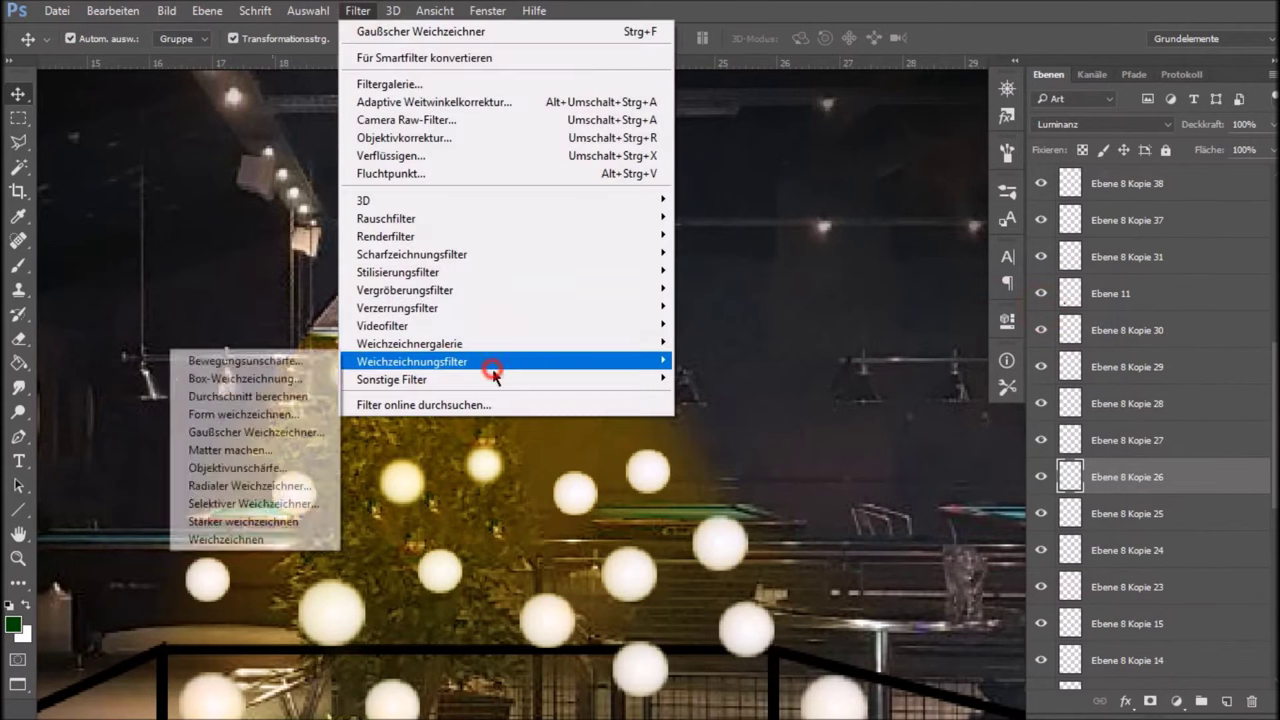
click(305, 441)
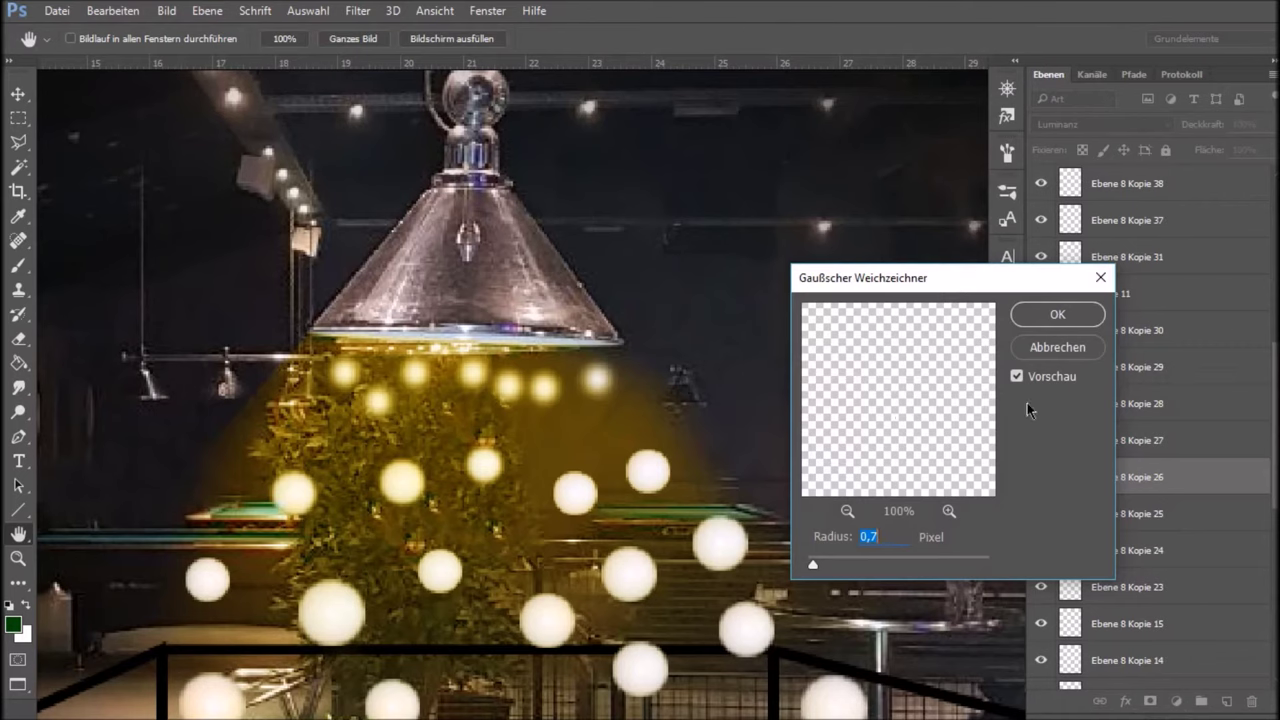
click(1059, 315)
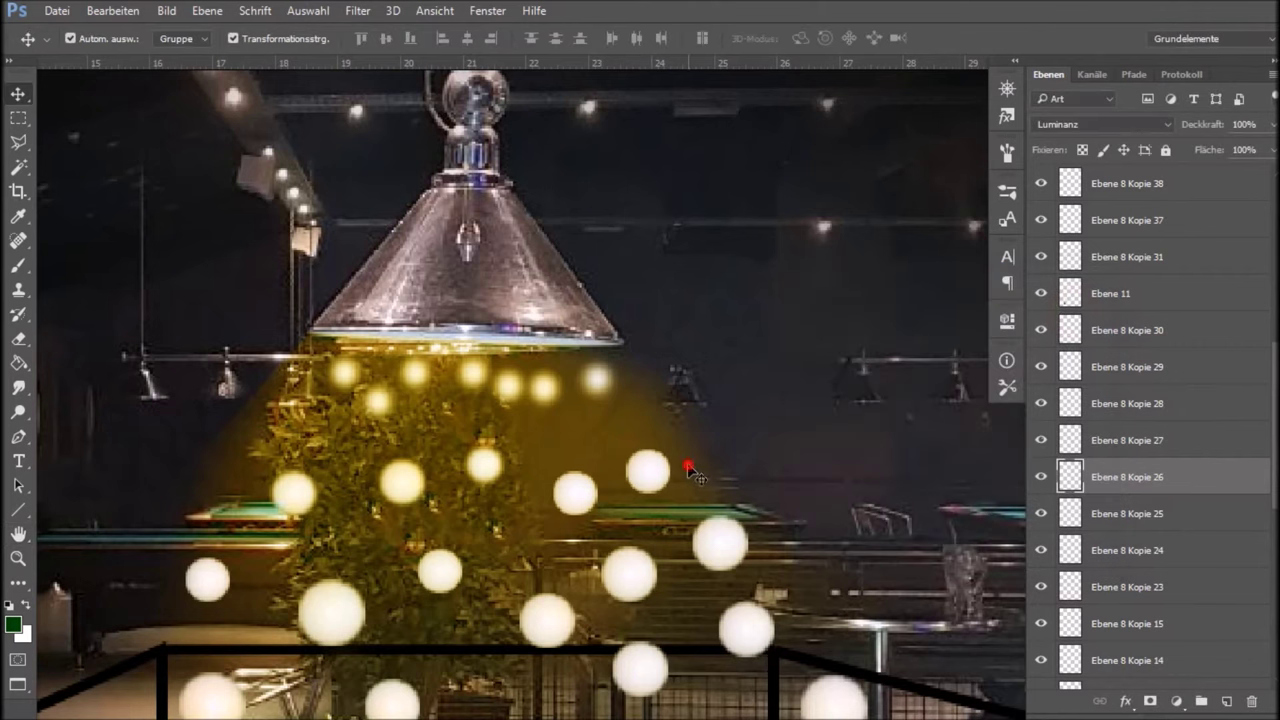
click(575, 491)
click(352, 12)
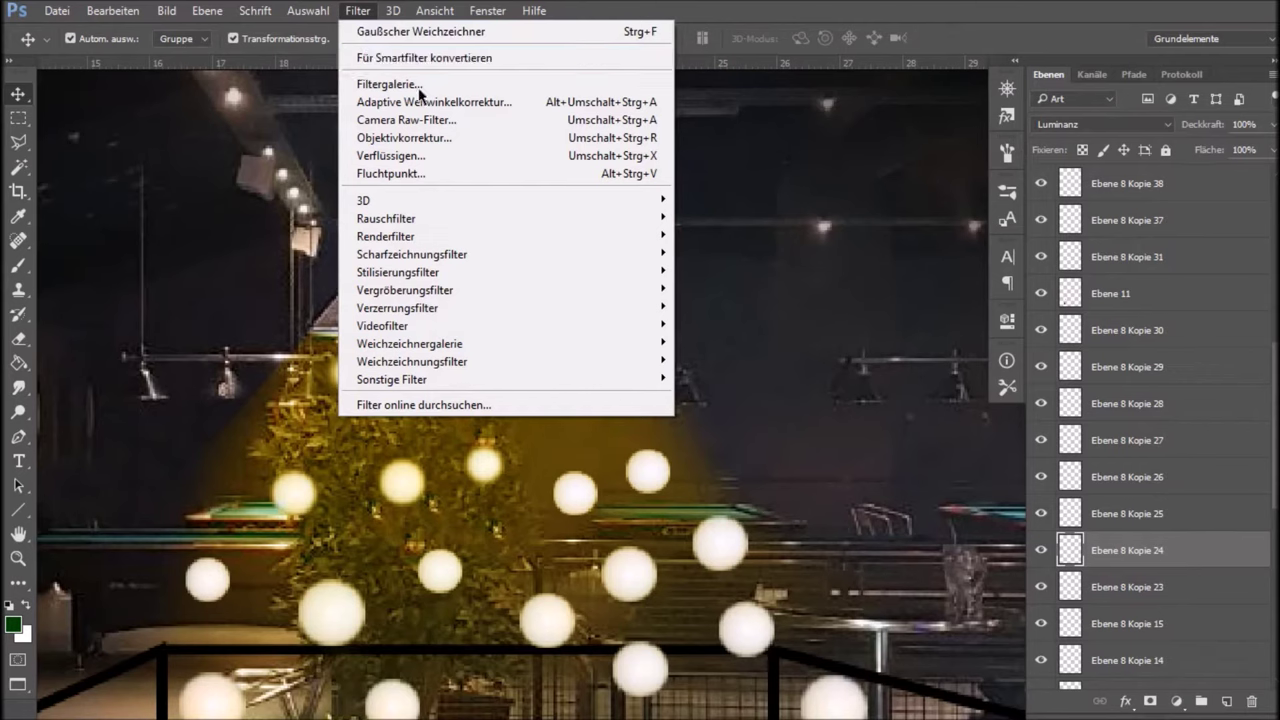
click(497, 360)
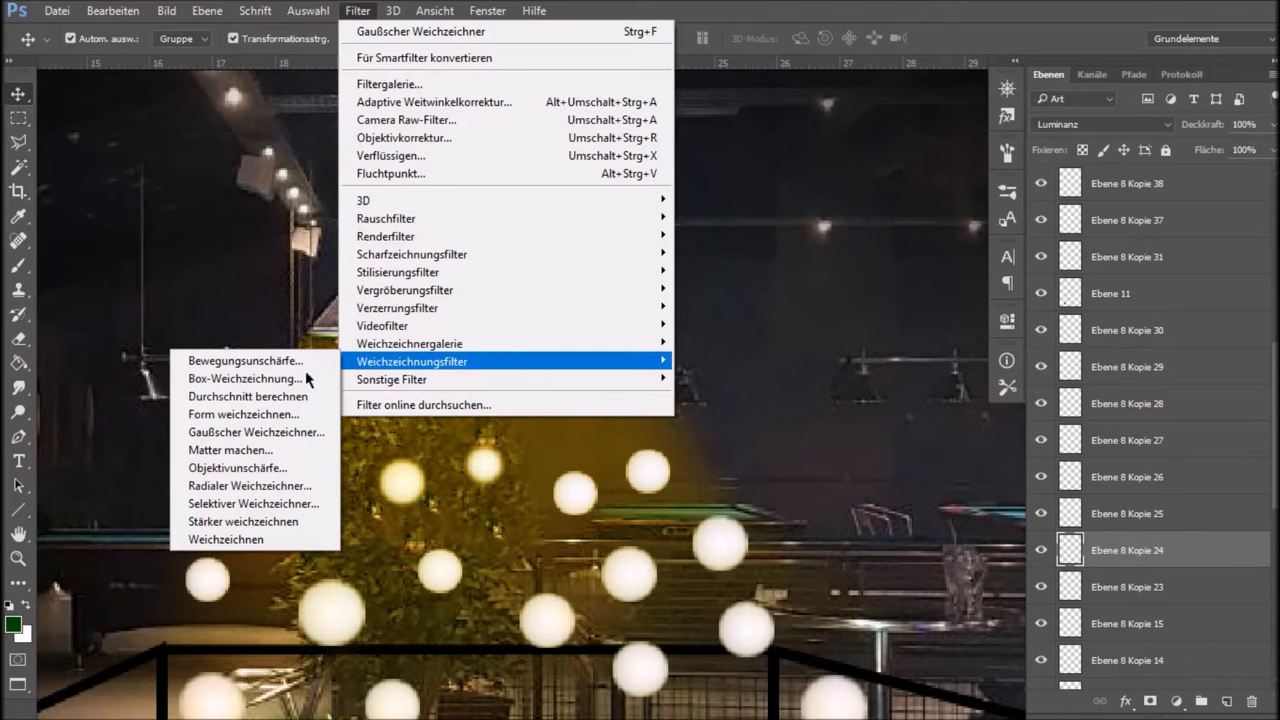
click(240, 432)
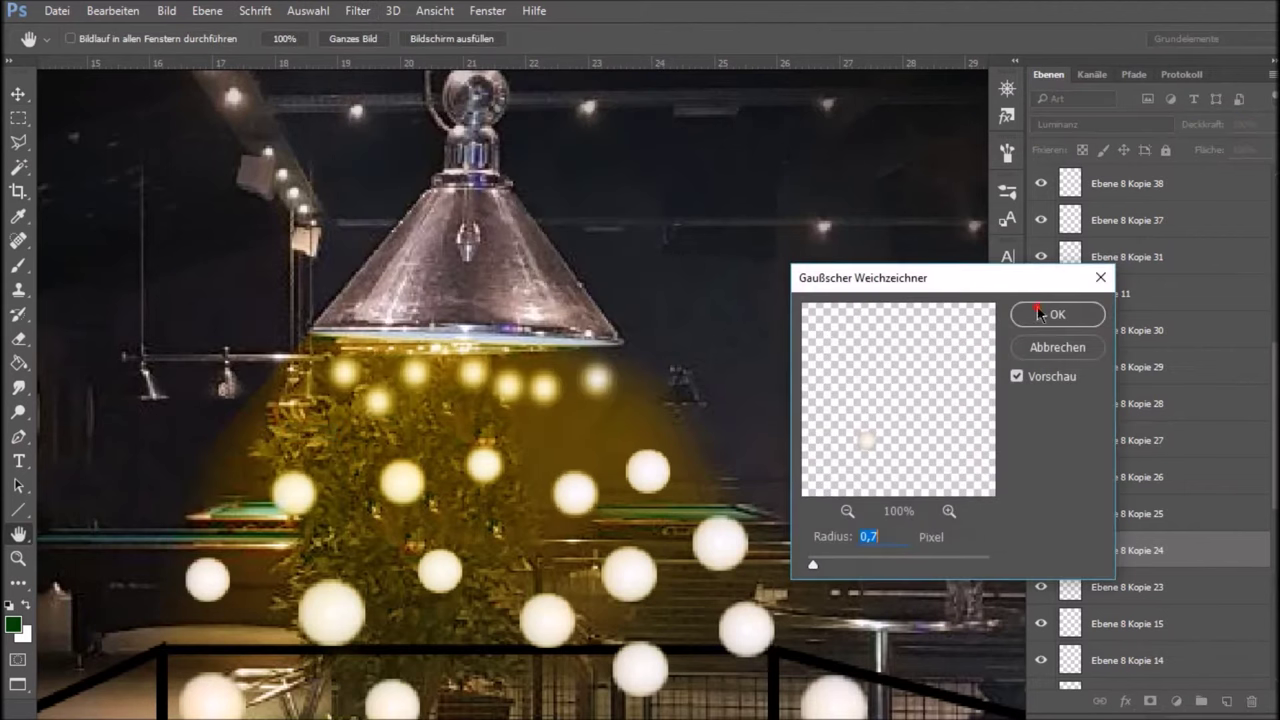
click(1039, 314)
Give bubble layer Ebene 8 Kopie 23 the same 0.7-pixel Gaussian blur.
click(651, 471)
click(357, 10)
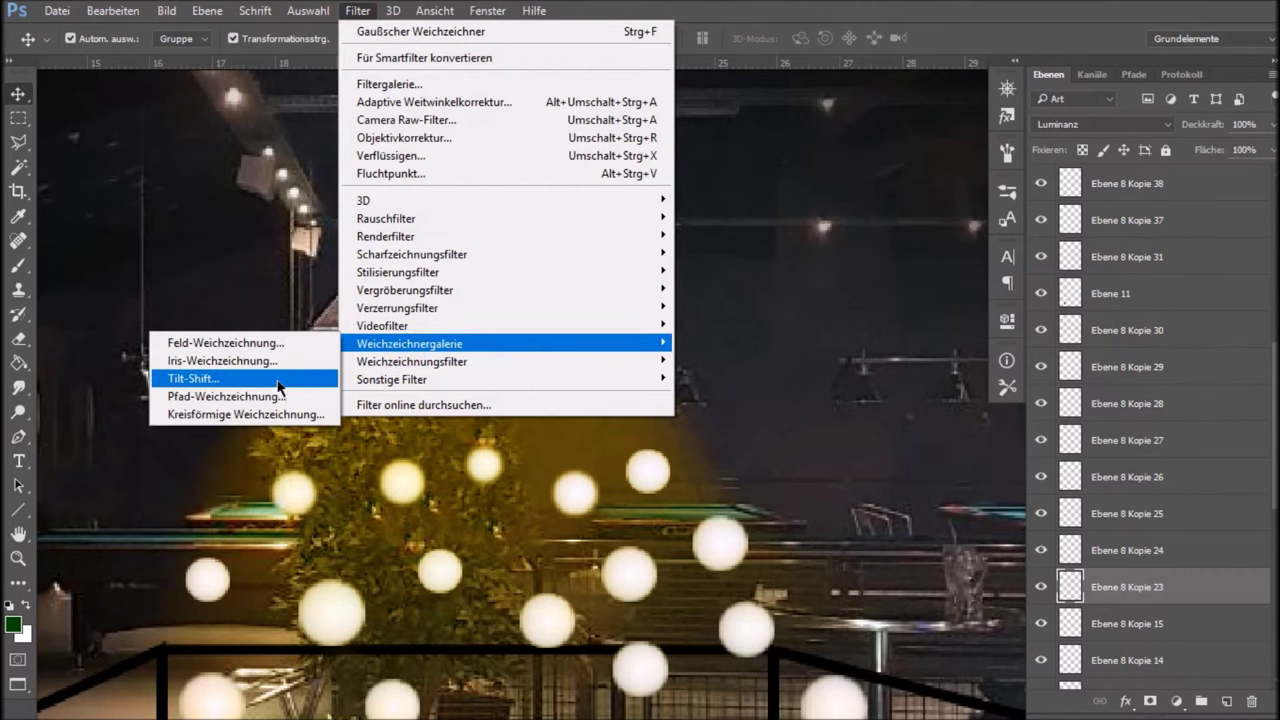
mouse_move(411, 361)
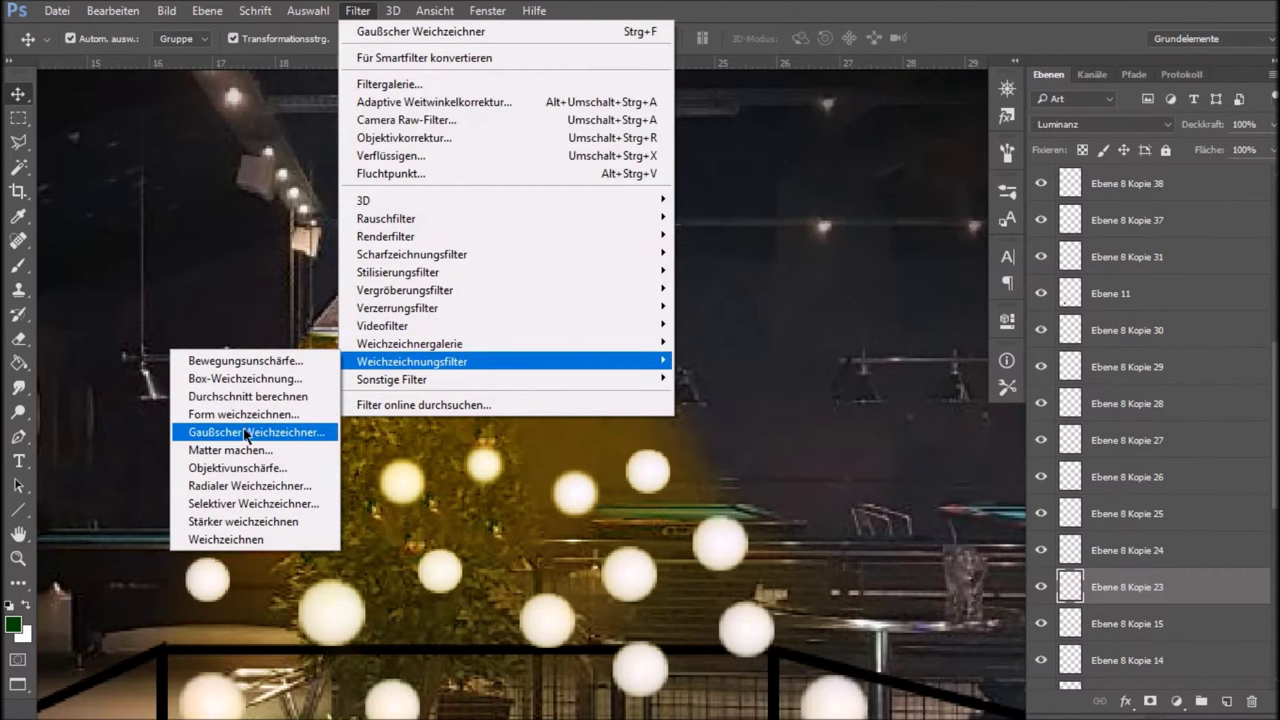
click(245, 433)
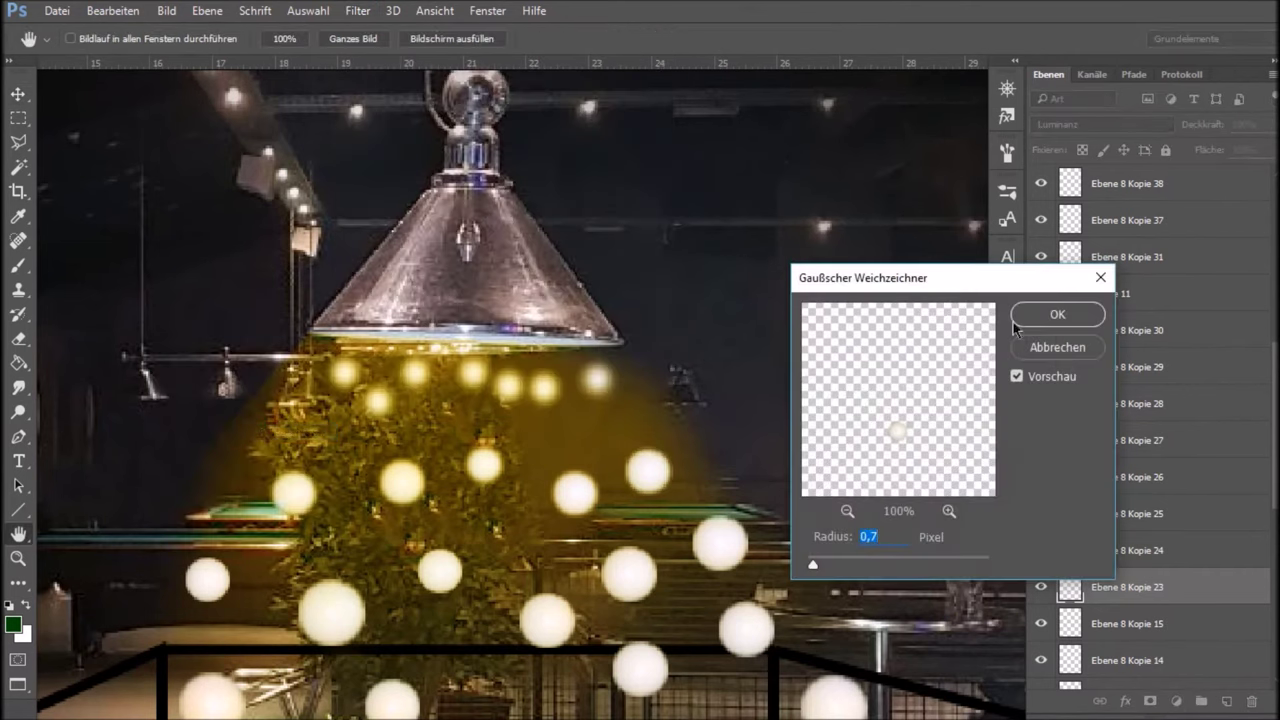
click(1050, 315)
scroll(445, 295, down, 2)
scroll(445, 295, down, 3)
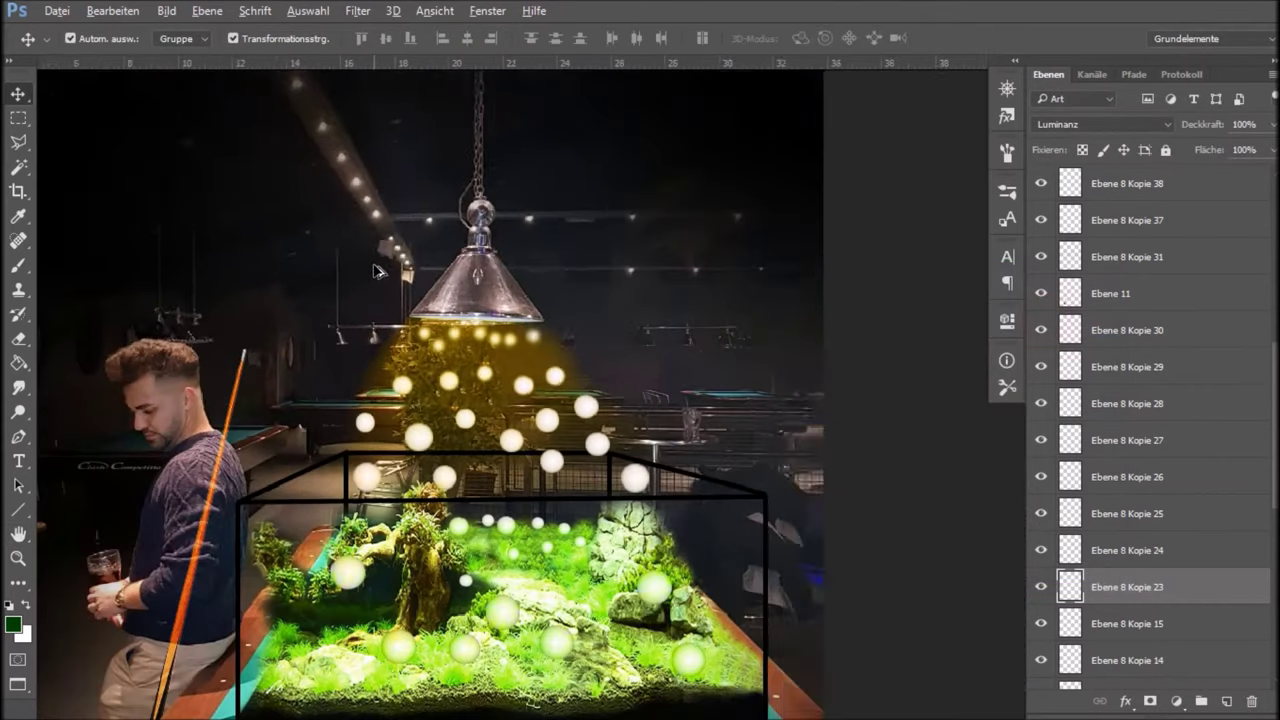
Drag the bubble on Ebene 8 Kopie 36 slightly down onto the aquarium's top rim.
scroll(445, 295, down, 2)
scroll(445, 295, down, 1)
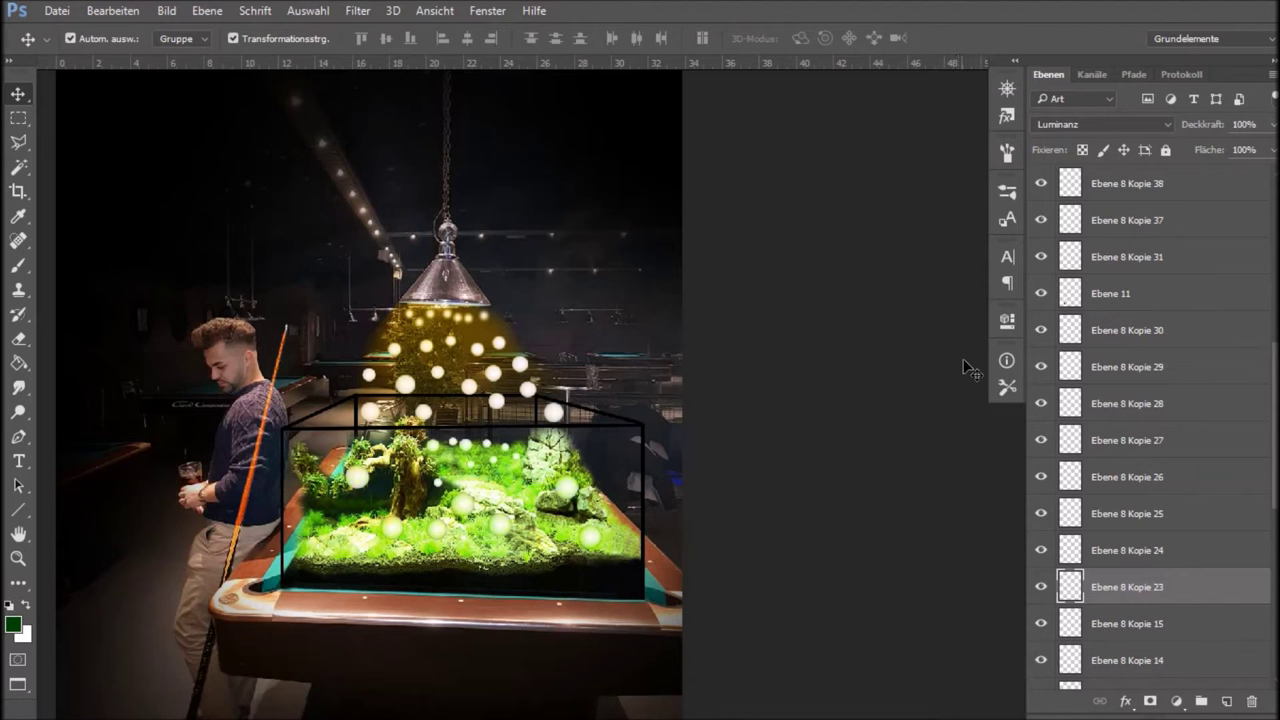
scroll(555, 462, up, 1)
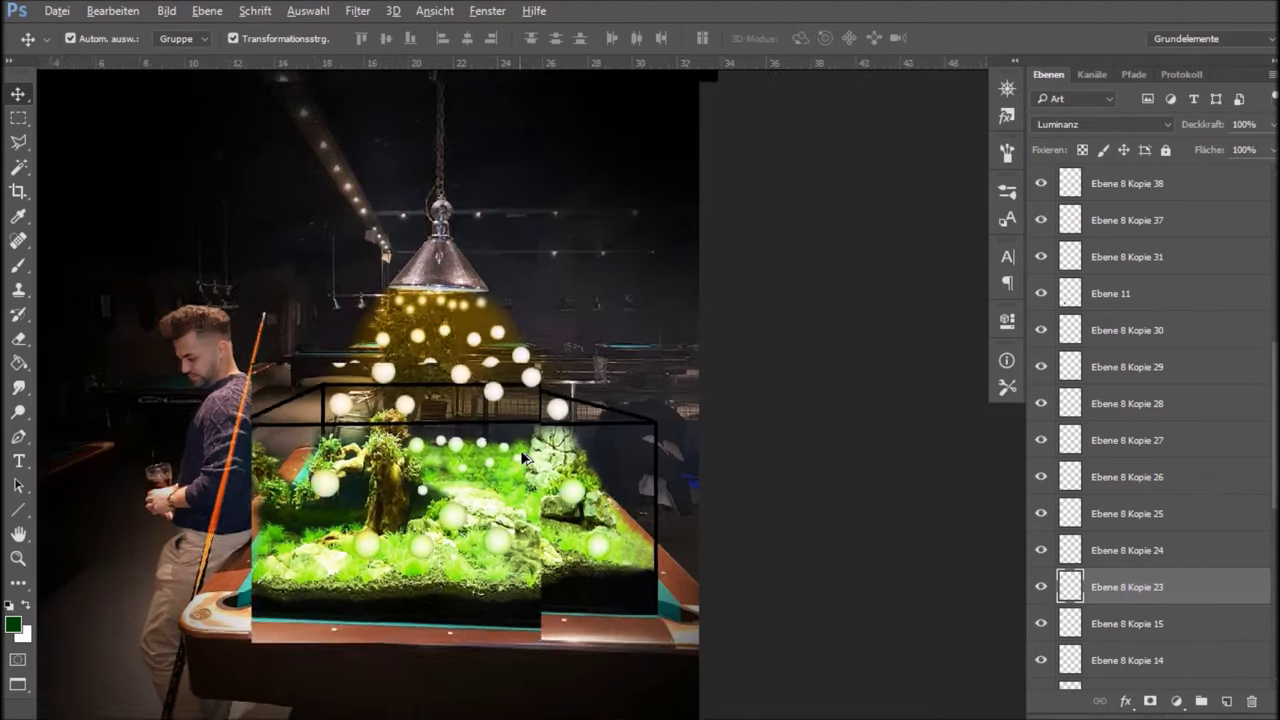
scroll(555, 440, up, 2)
scroll(553, 415, up, 1)
mouse_move(553, 415)
mouse_down()
mouse_move(557, 441)
mouse_move(522, 428)
mouse_move(590, 435)
mouse_move(550, 433)
mouse_up()
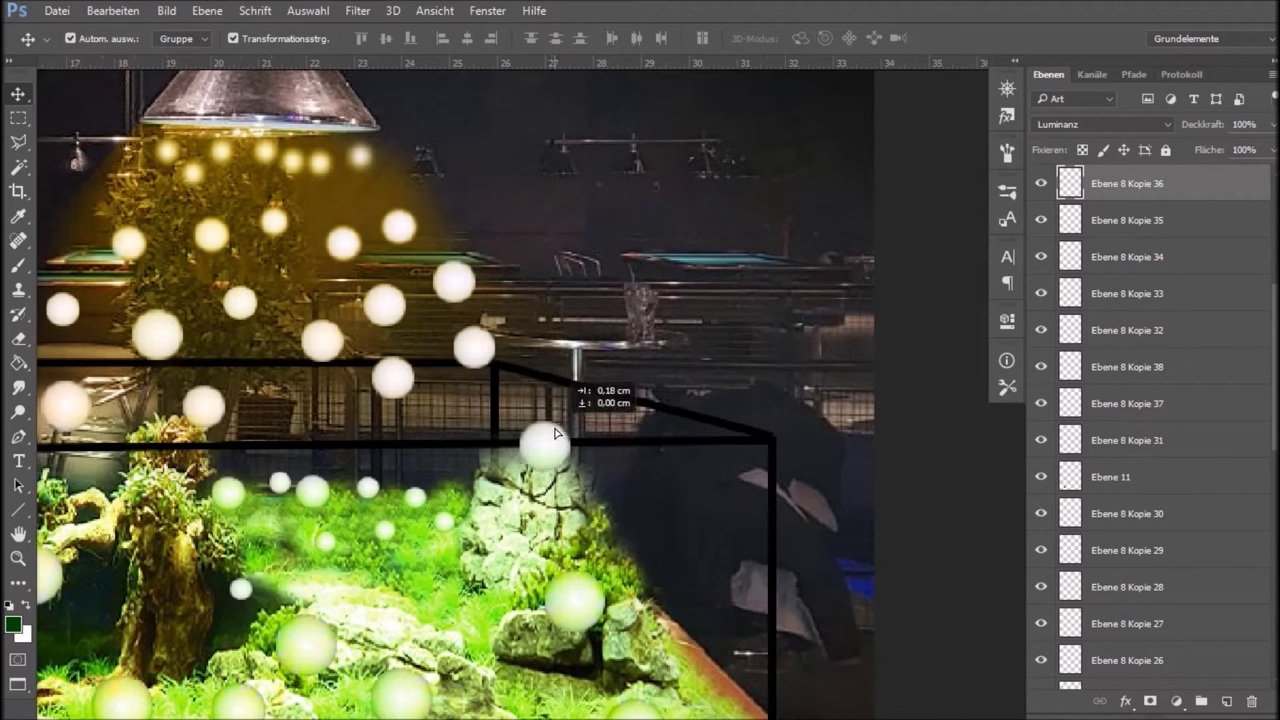
Outline a polygonal-lasso strip along the aquarium's black top frame edge over the bubble.
scroll(548, 436, up, 3)
scroll(535, 452, up, 1)
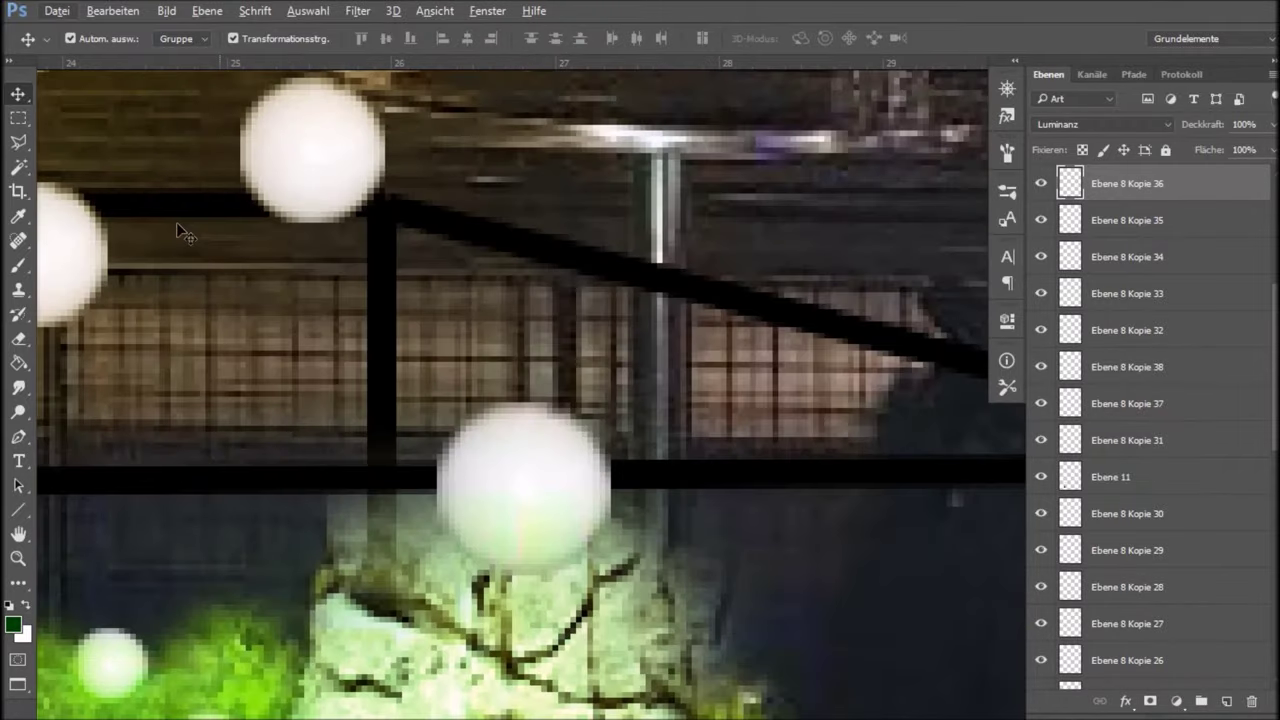
click(18, 143)
scroll(308, 480, up, 1)
click(347, 500)
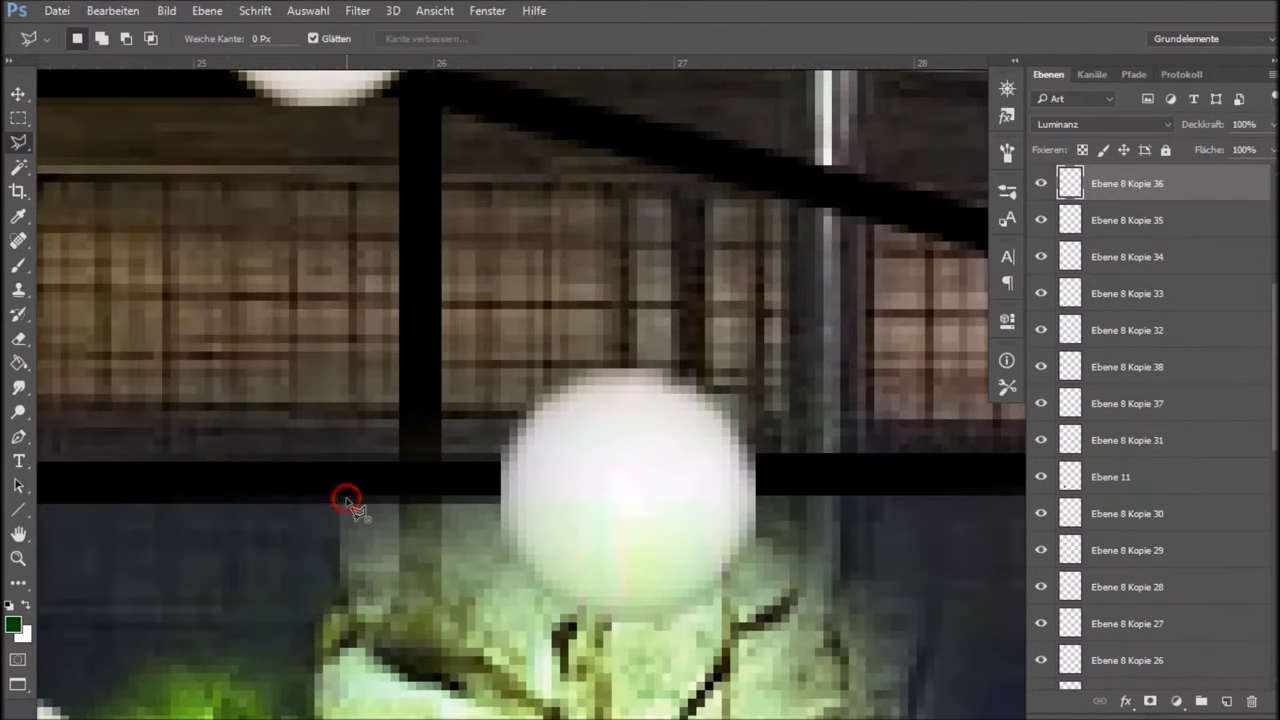
click(918, 494)
click(903, 455)
click(358, 461)
double_click(301, 477)
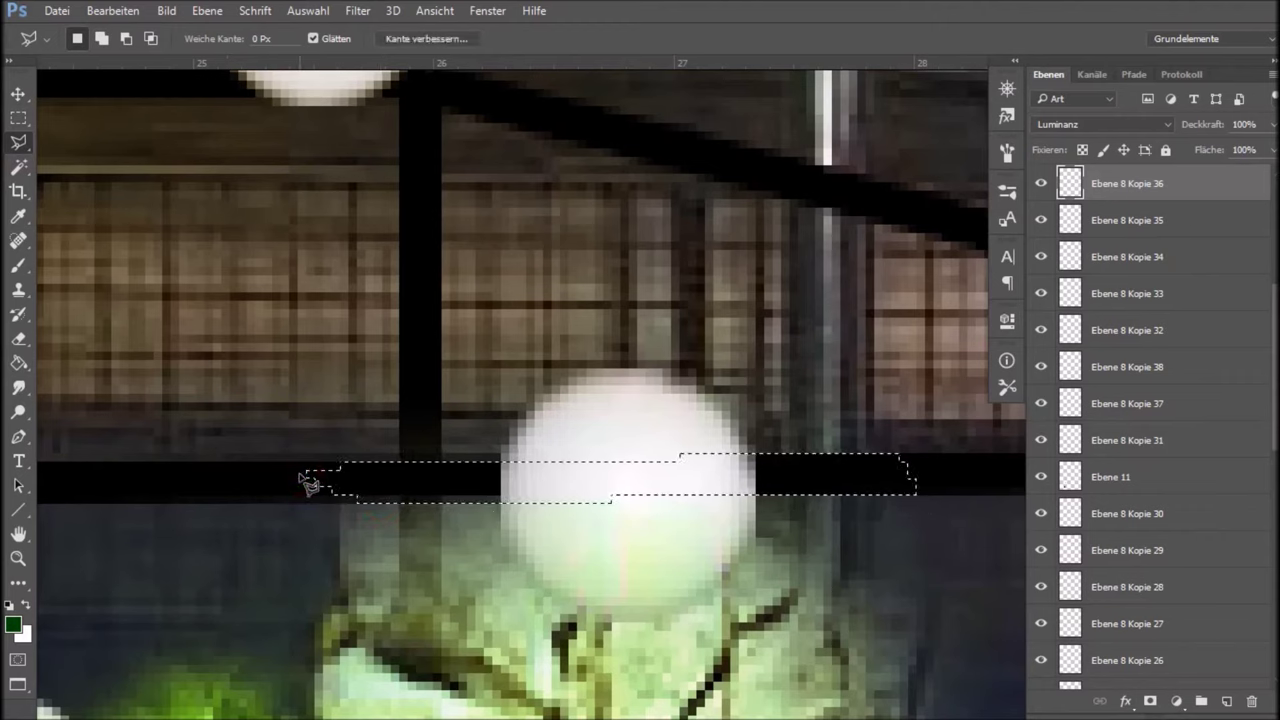
Fill the strip with the dark foreground colour and deselect.
key(alt+BackSpace)
key(ctrl+d)
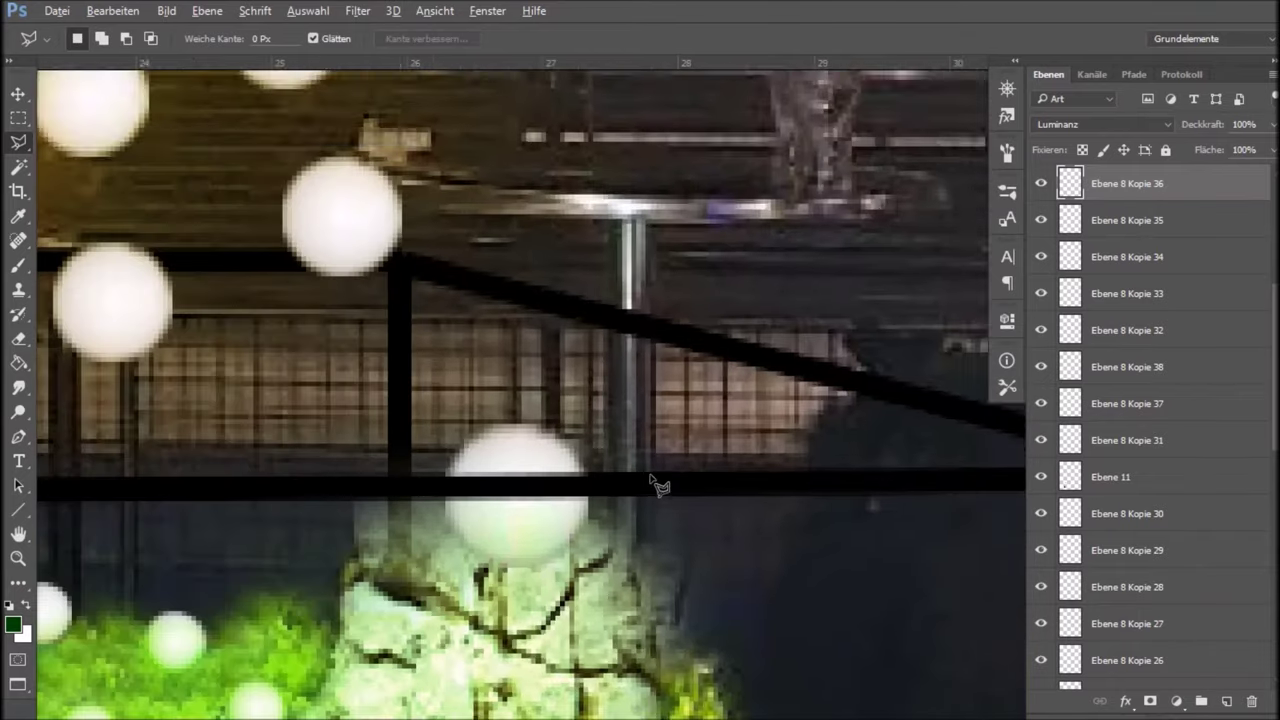
scroll(655, 484, down, 3)
scroll(670, 488, down, 3)
scroll(690, 492, down, 3)
scroll(725, 497, down, 2)
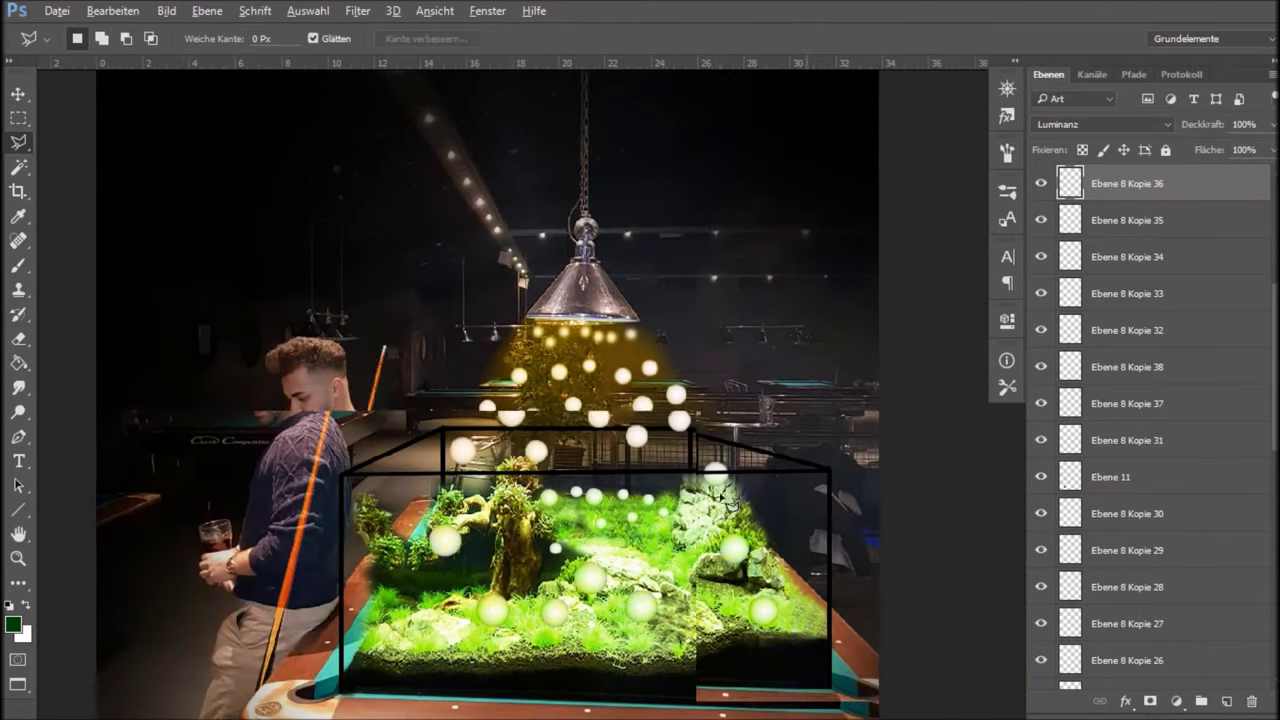
drag(862, 512, 592, 425)
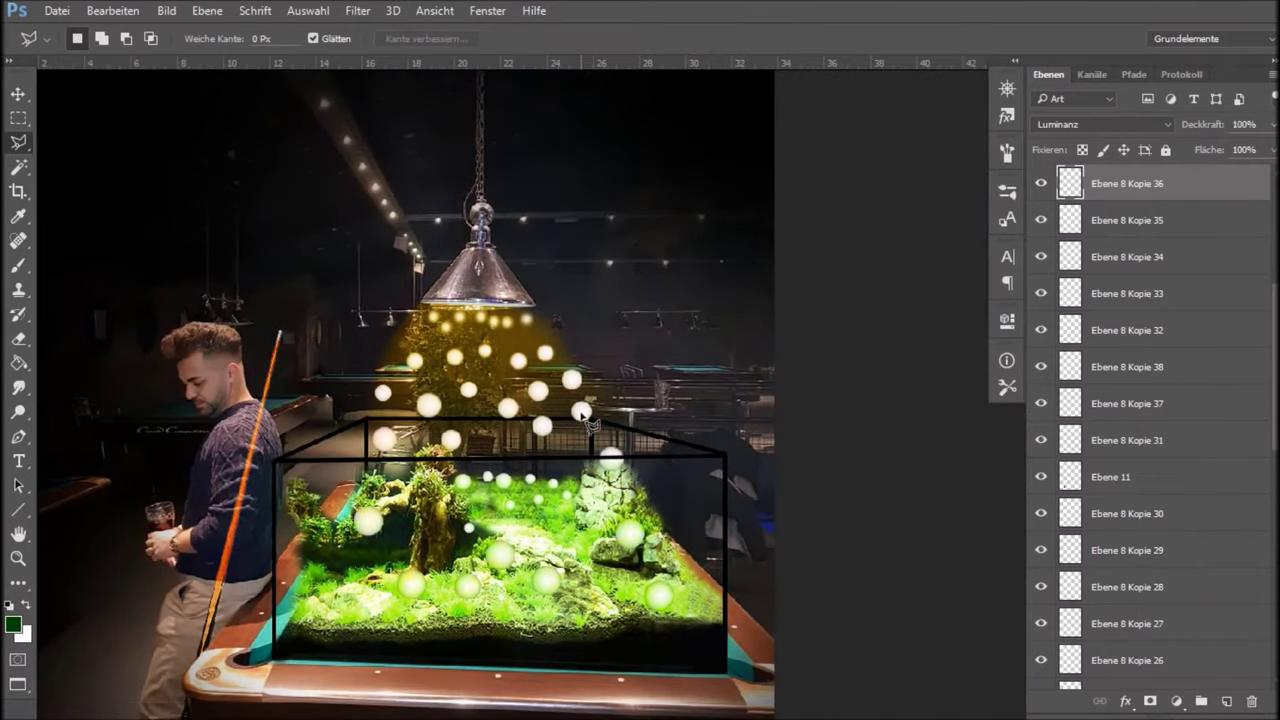
scroll(585, 425, down, 2)
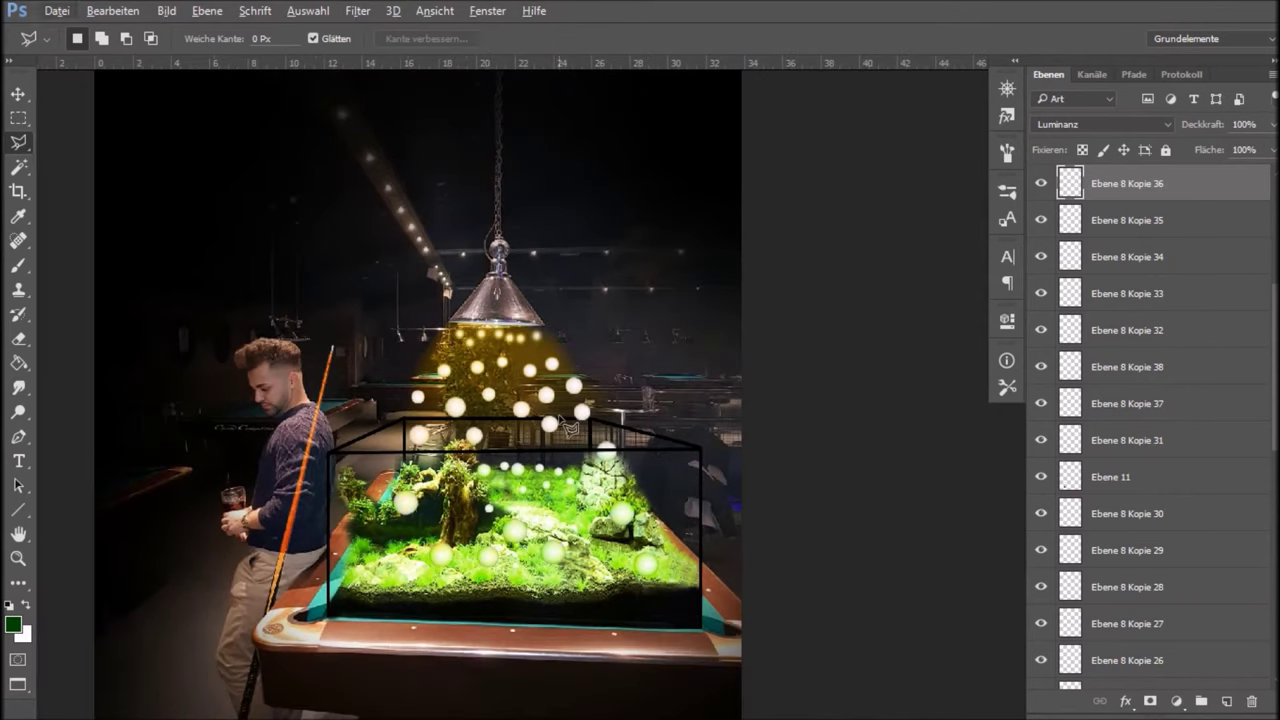
scroll(485, 445, down, 2)
scroll(290, 545, down, 2)
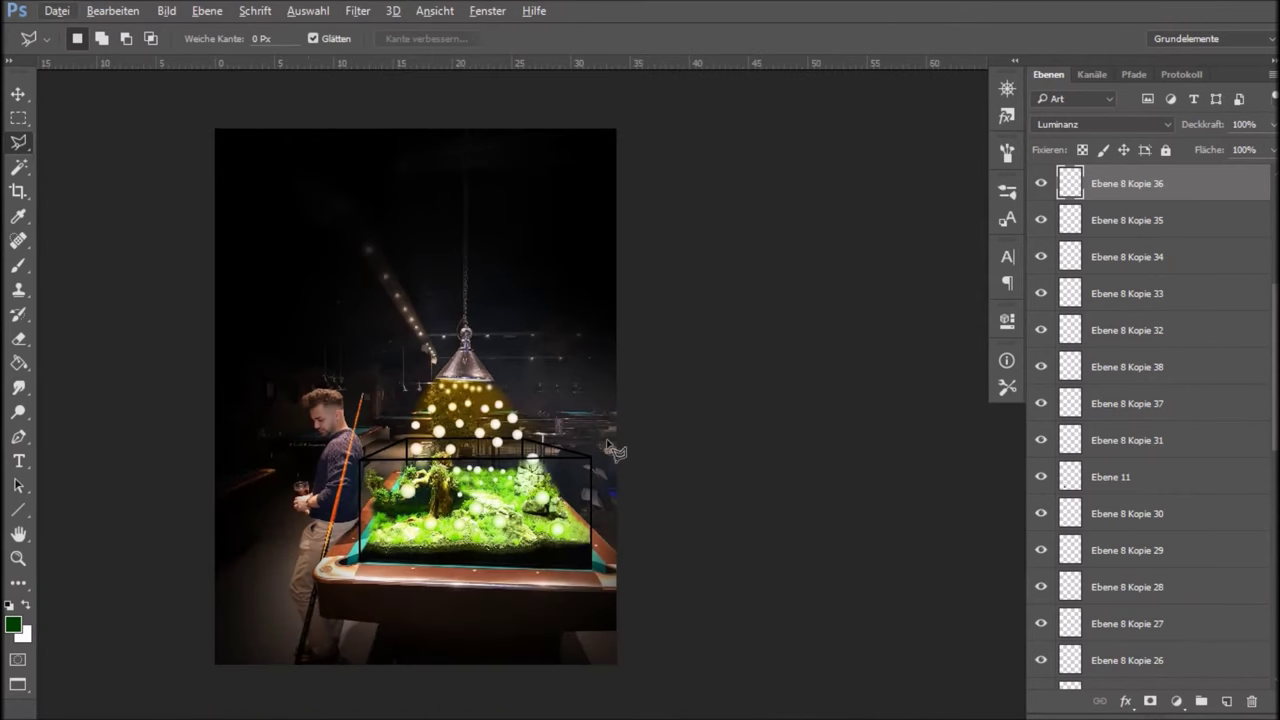
scroll(614, 446, up, 1)
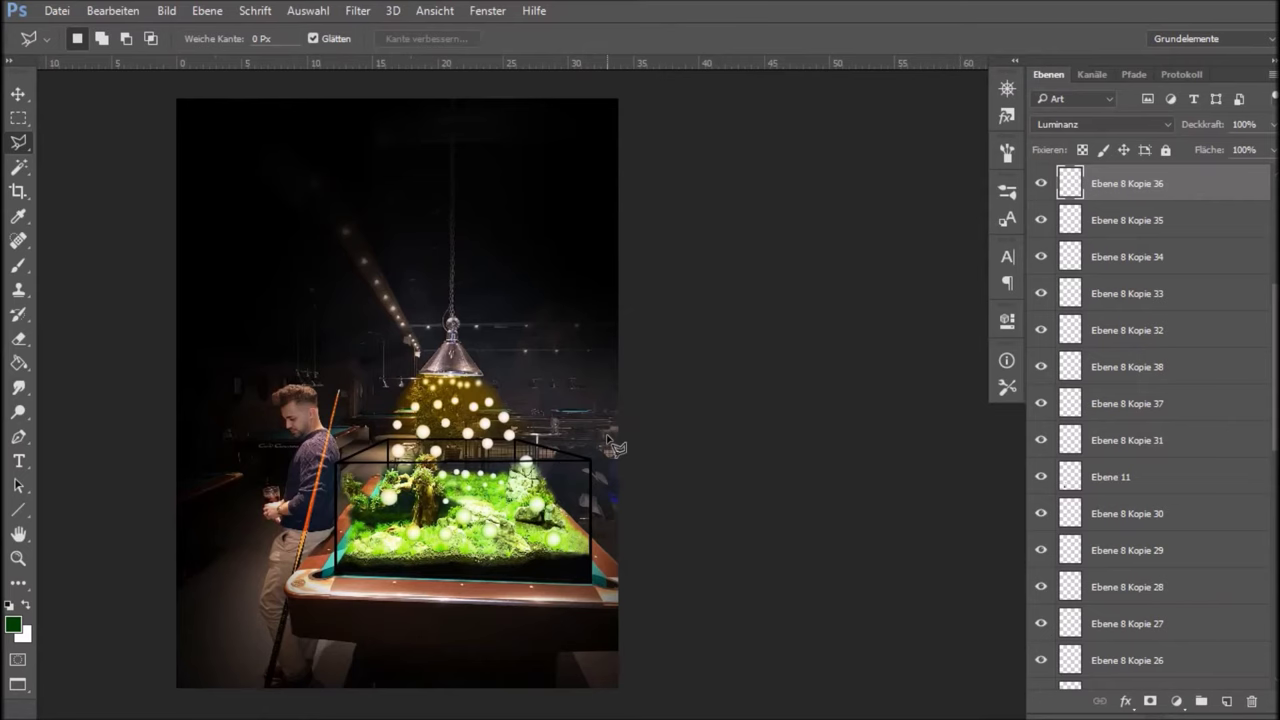
scroll(610, 442, up, 1)
scroll(595, 440, down, 1)
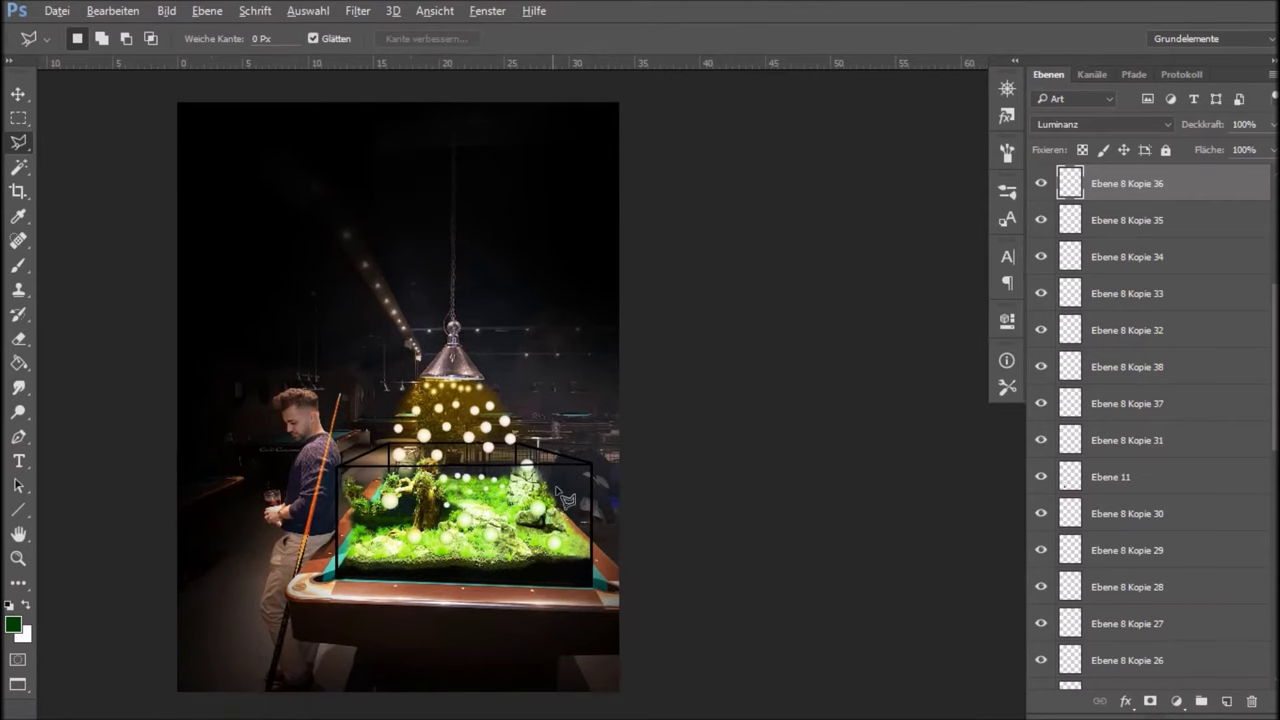
scroll(570, 495, down, 1)
scroll(546, 480, down, 1)
scroll(440, 345, down, 1)
scroll(300, 345, up, 1)
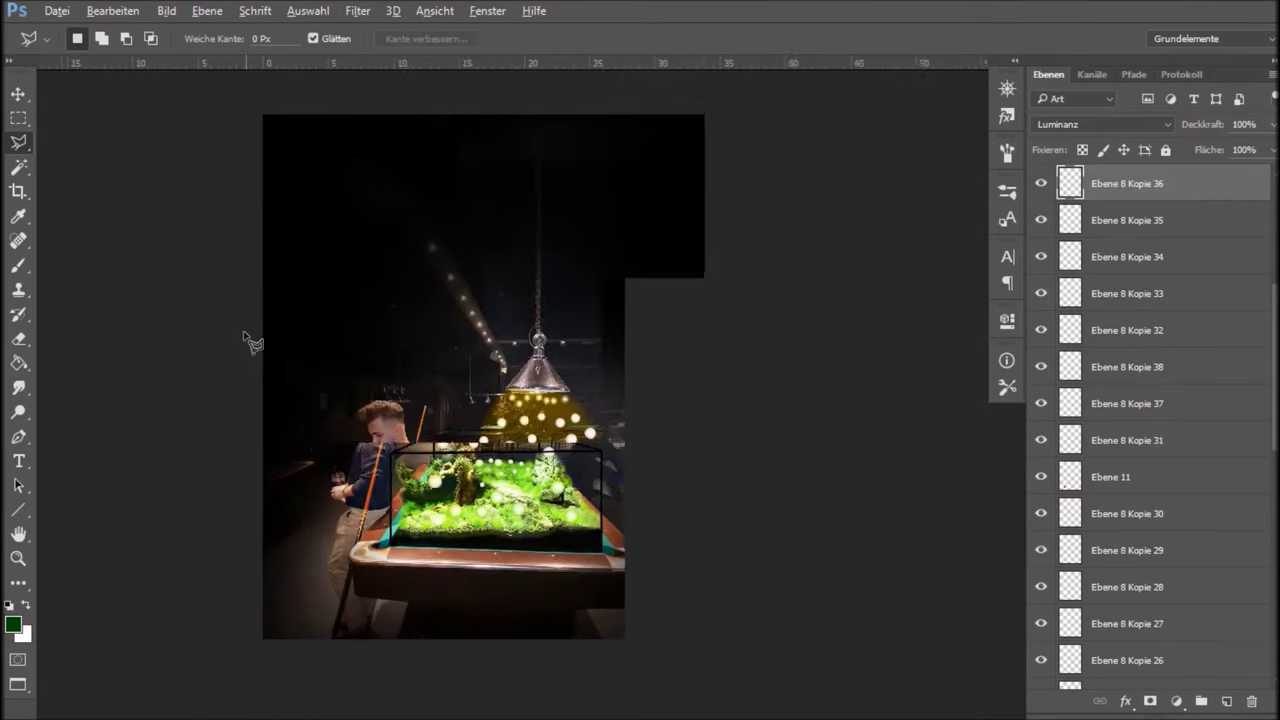
scroll(301, 345, up, 1)
scroll(305, 348, down, 1)
scroll(552, 463, up, 1)
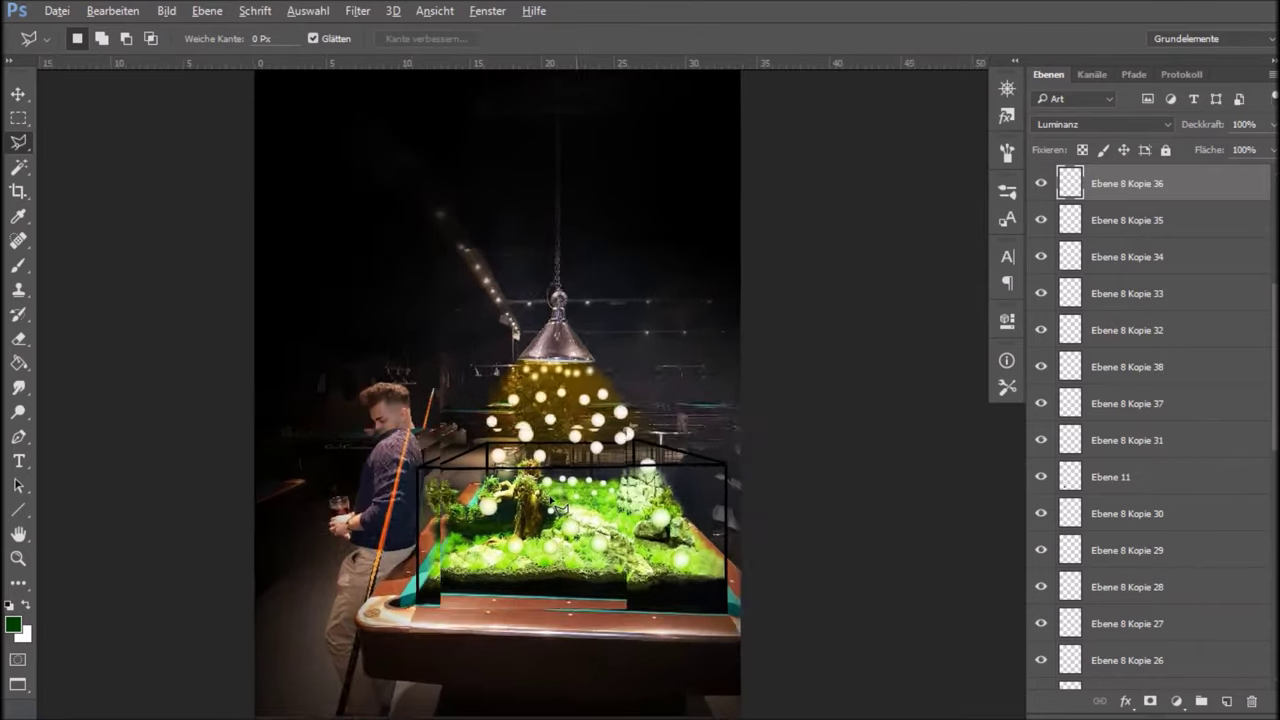
scroll(560, 465, down, 1)
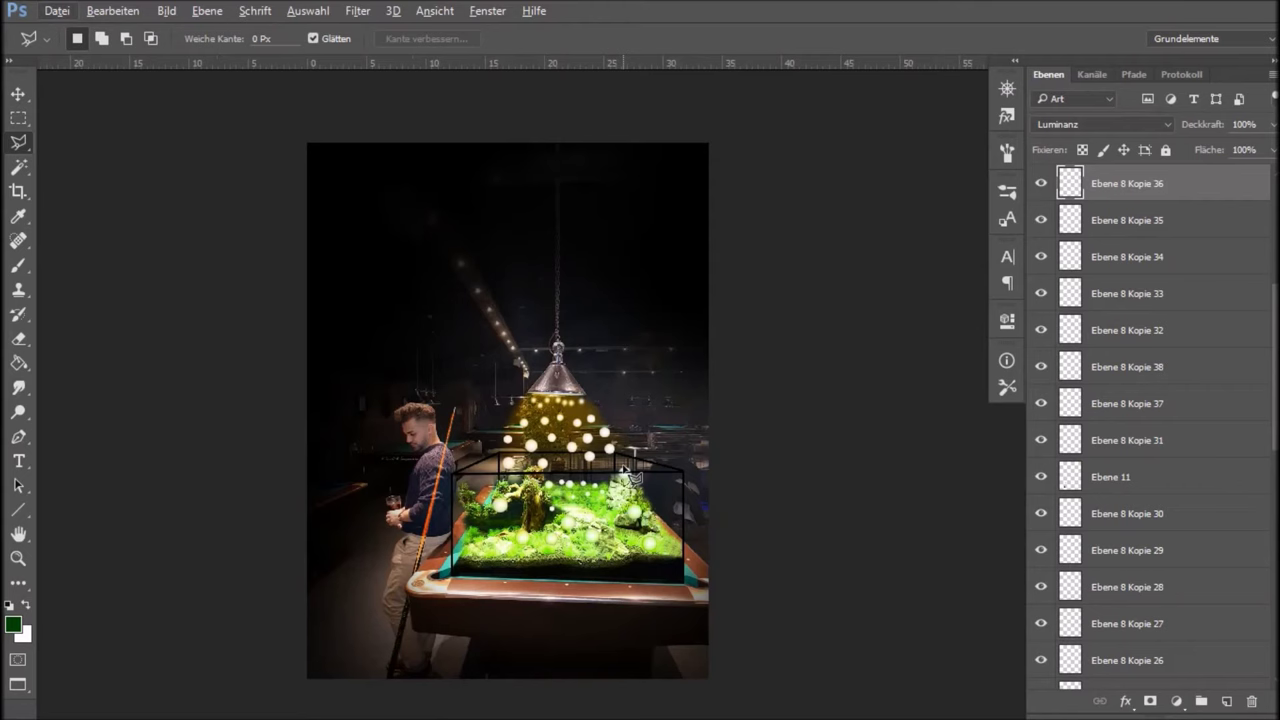
scroll(600, 400, up, 2)
scroll(612, 350, up, 3)
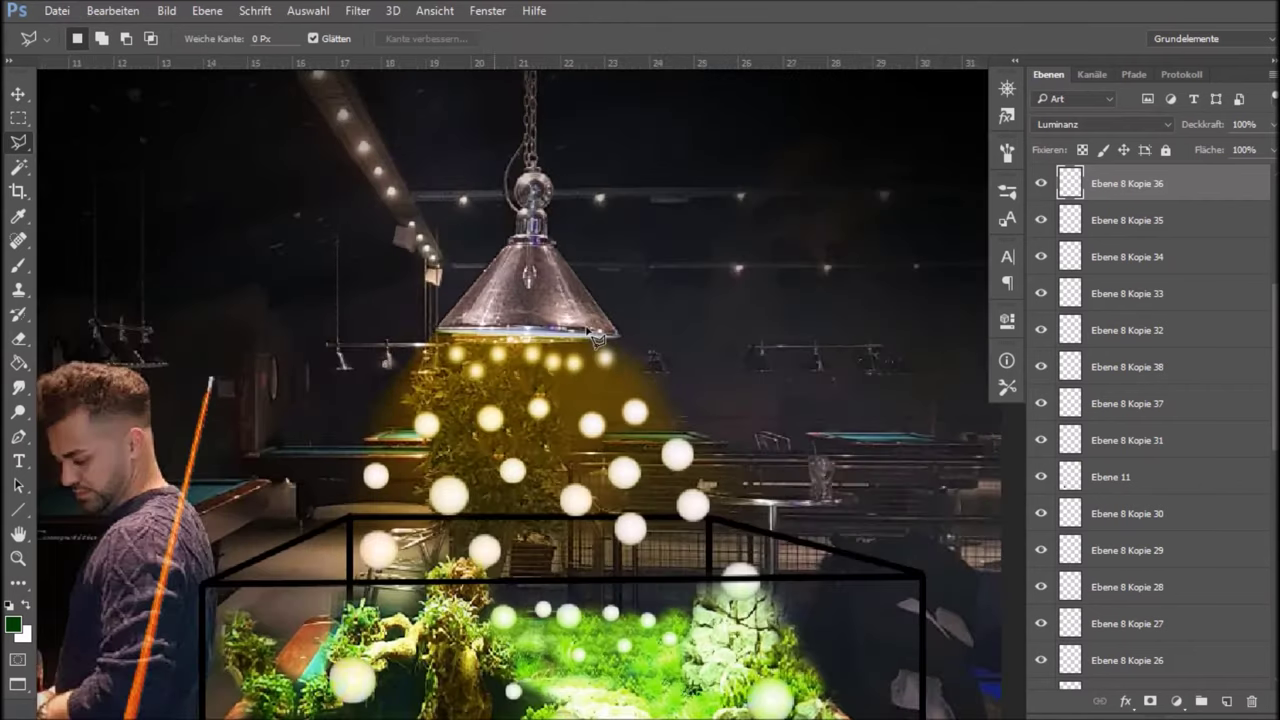
Switch to the Move tool, select layer Ebene 9 and unlock it.
scroll(622, 322, up, 3)
click(675, 425)
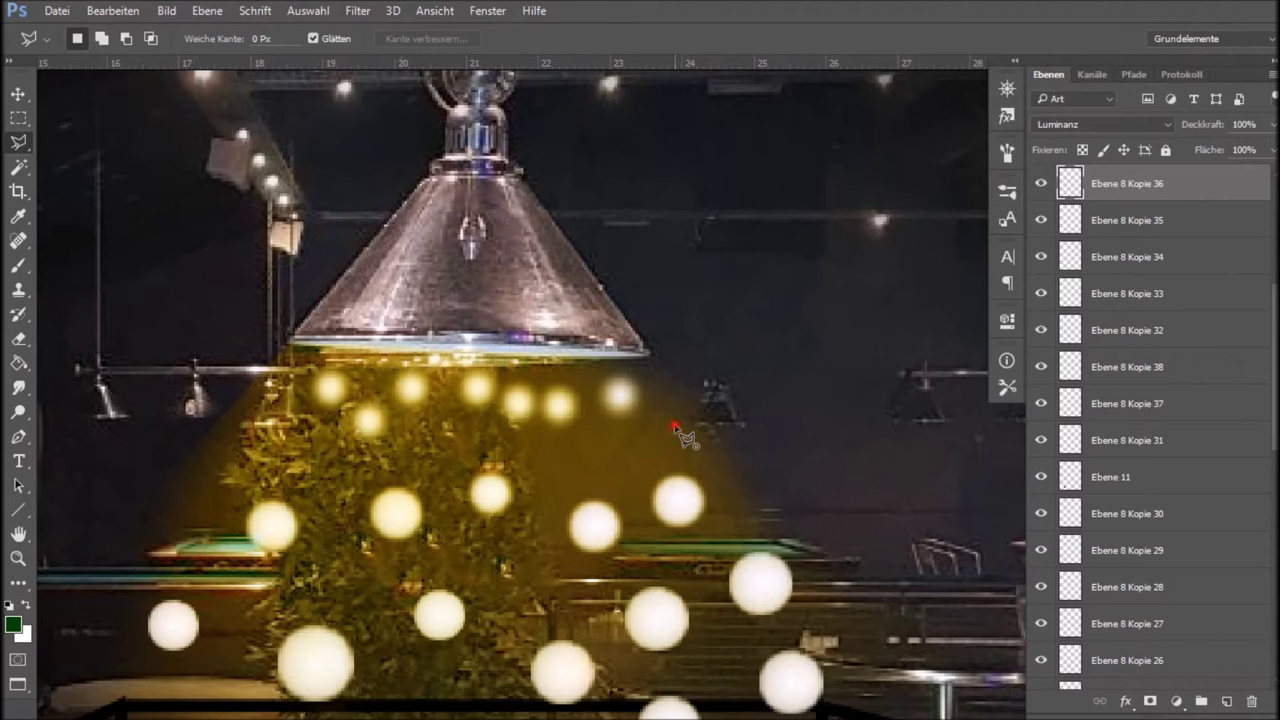
key(v)
click(668, 425)
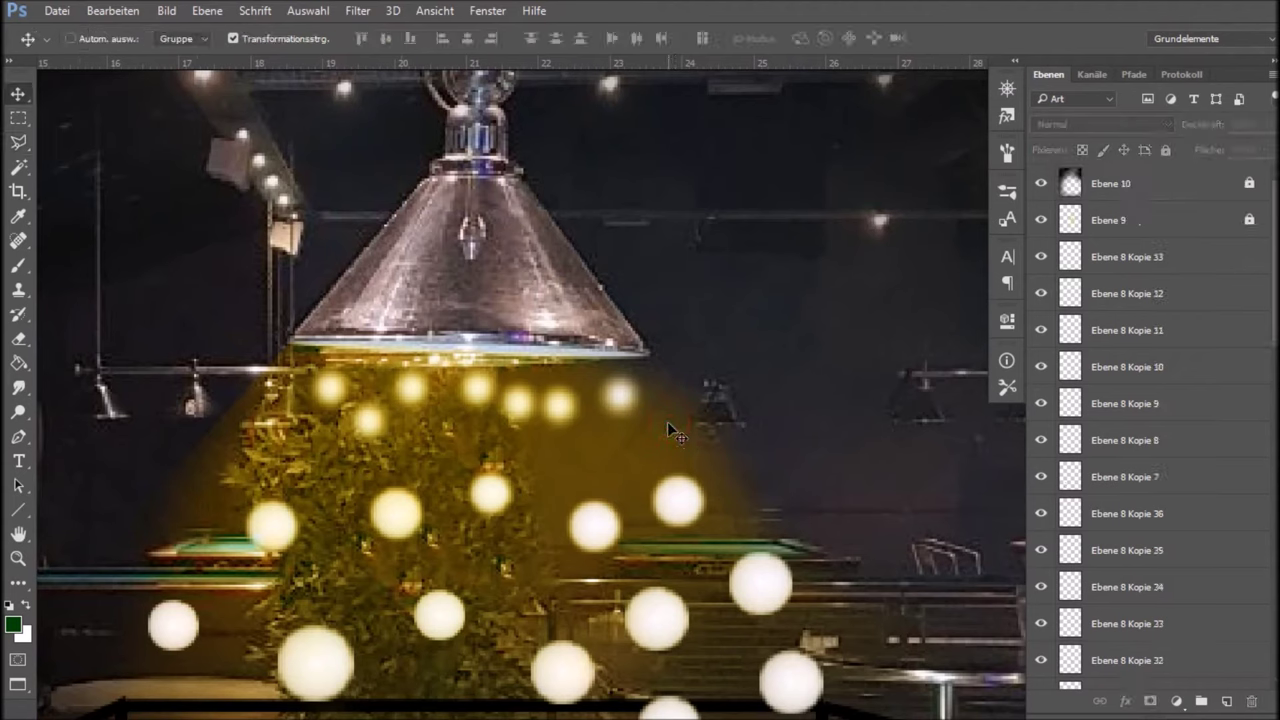
click(1135, 216)
click(1165, 153)
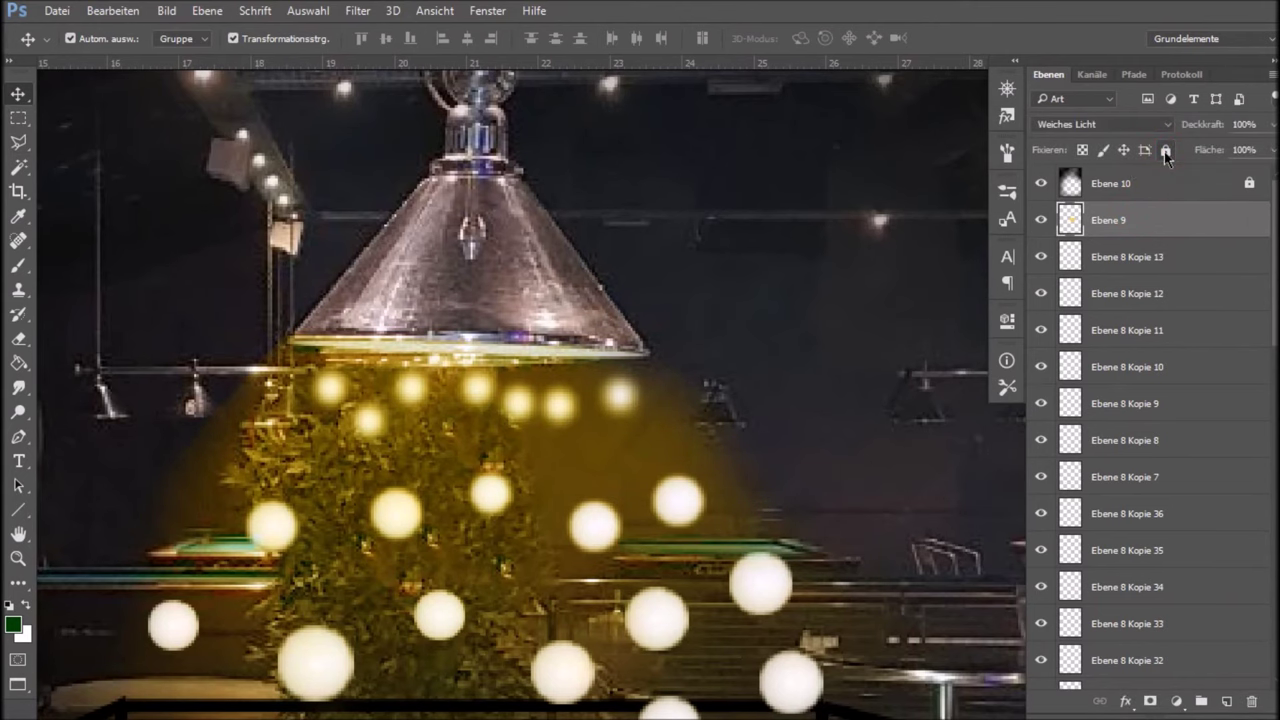
Hide Ebene 10, Ebene 9 and bubble copies down to Ebene 8 Kopie 7, plus Kopie 38, 37, 31.
scroll(396, 398, down, 1)
scroll(396, 398, down, 1)
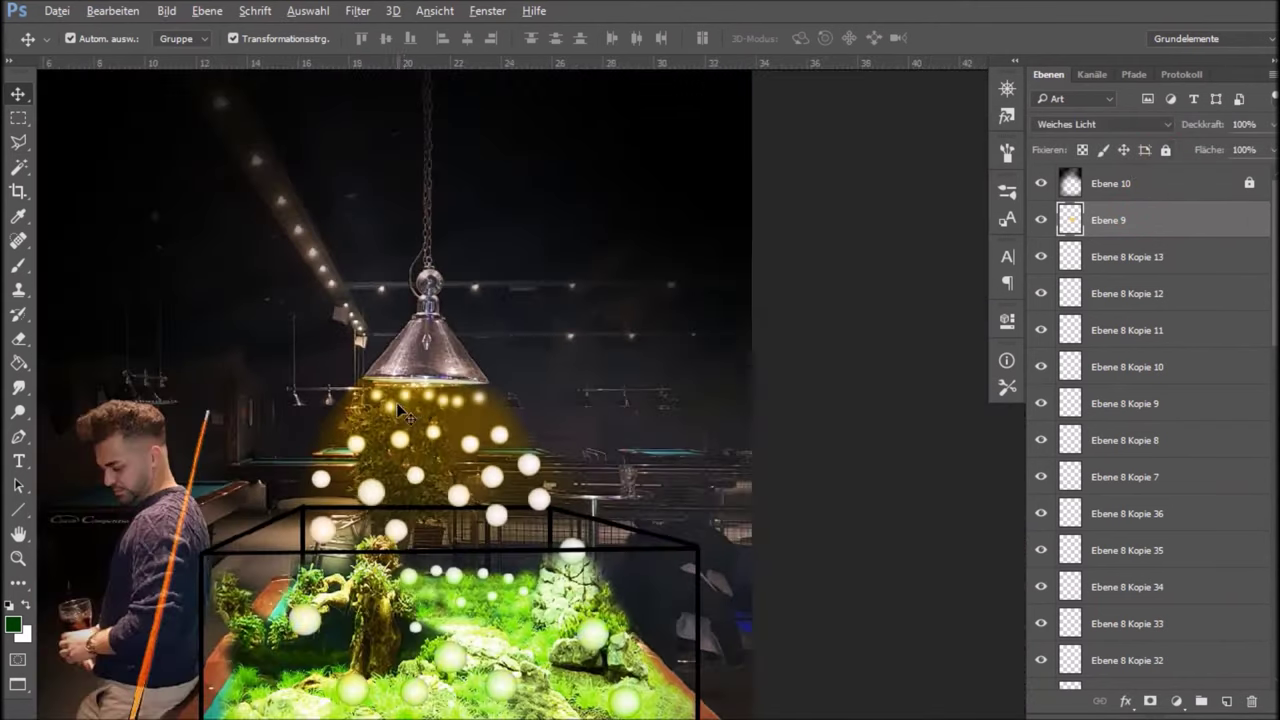
scroll(410, 408, down, 1)
scroll(840, 415, down, 1)
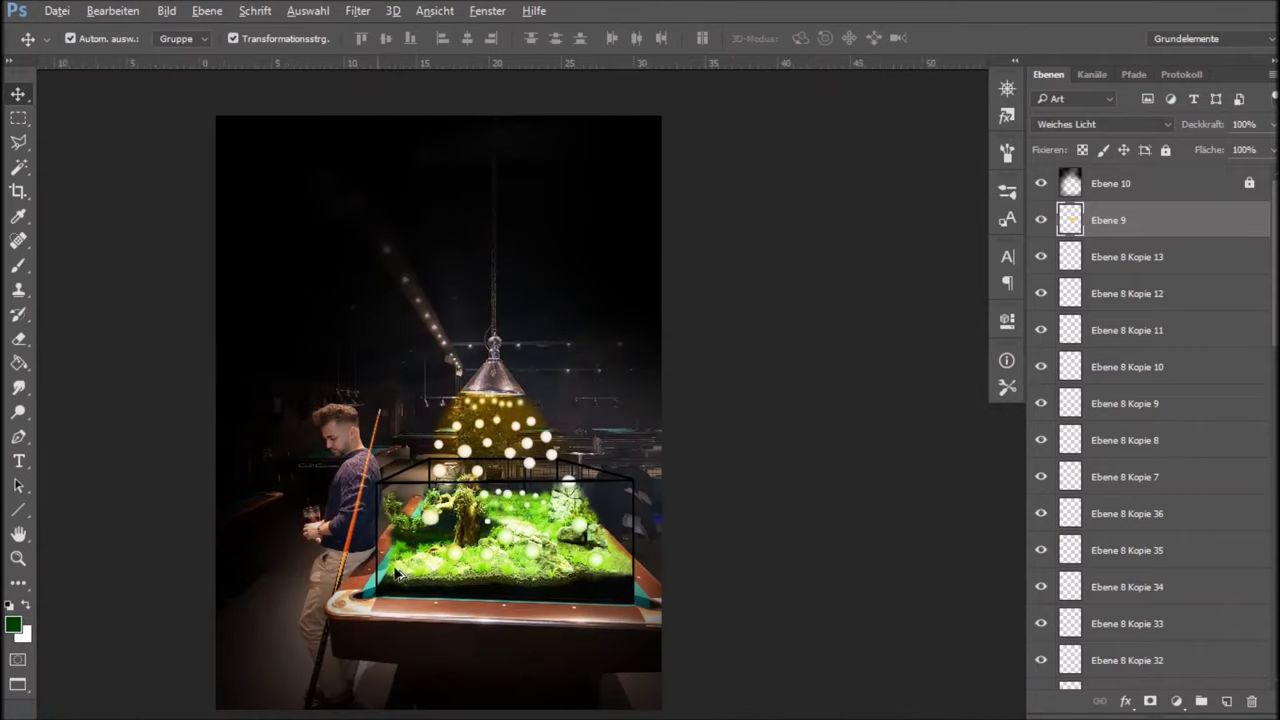
scroll(385, 575, up, 1)
scroll(490, 522, down, 1)
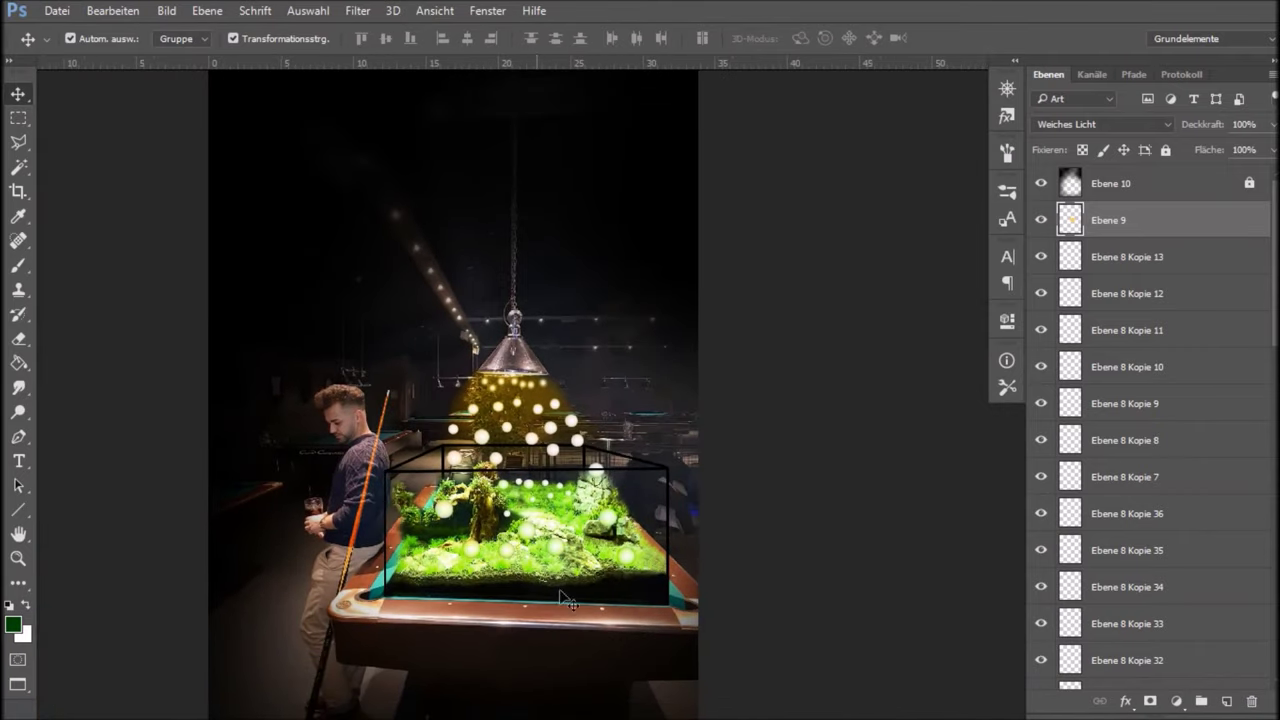
scroll(568, 600, up, 1)
drag(610, 620, 646, 437)
mouse_move(1041, 183)
mouse_down()
mouse_move(1040, 663)
mouse_move(1066, 652)
mouse_up()
mouse_move(1036, 410)
mouse_down()
mouse_move(1060, 628)
mouse_move(1036, 467)
mouse_move(1040, 183)
mouse_up()
Make bubble layers Ebene 8 Kopie 11 to 13 visible again.
scroll(1069, 233, up, 3)
click(1040, 205)
drag(1044, 338, 1038, 262)
click(1066, 262)
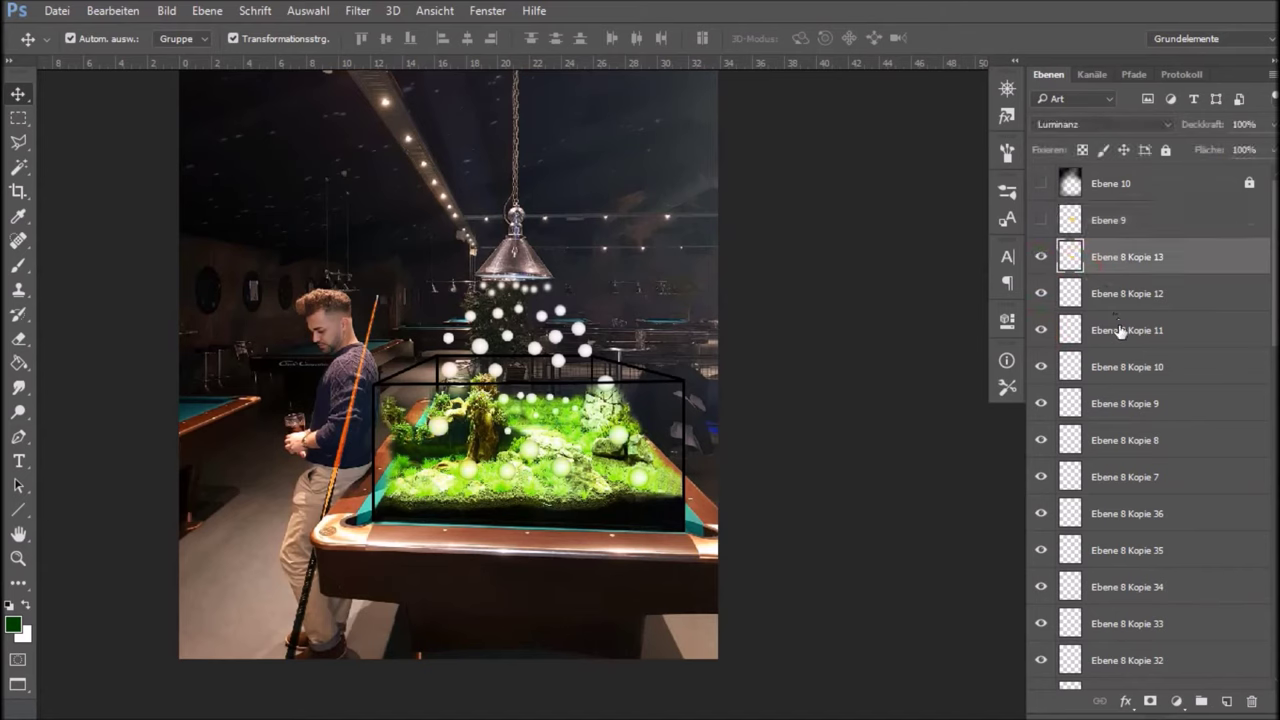
Merge the selected bubble layers down to Ebene 8, then undo the merge.
scroll(1120, 355, down, 5)
scroll(1116, 365, down, 5)
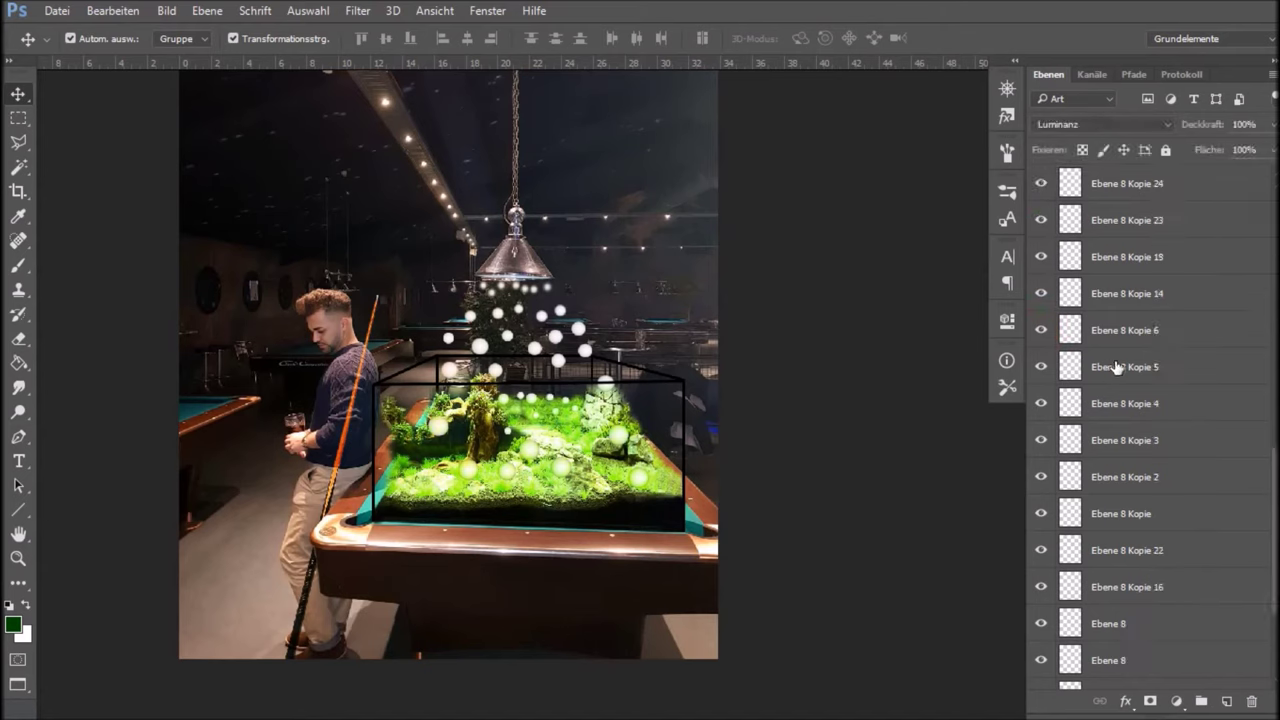
scroll(1114, 366, down, 5)
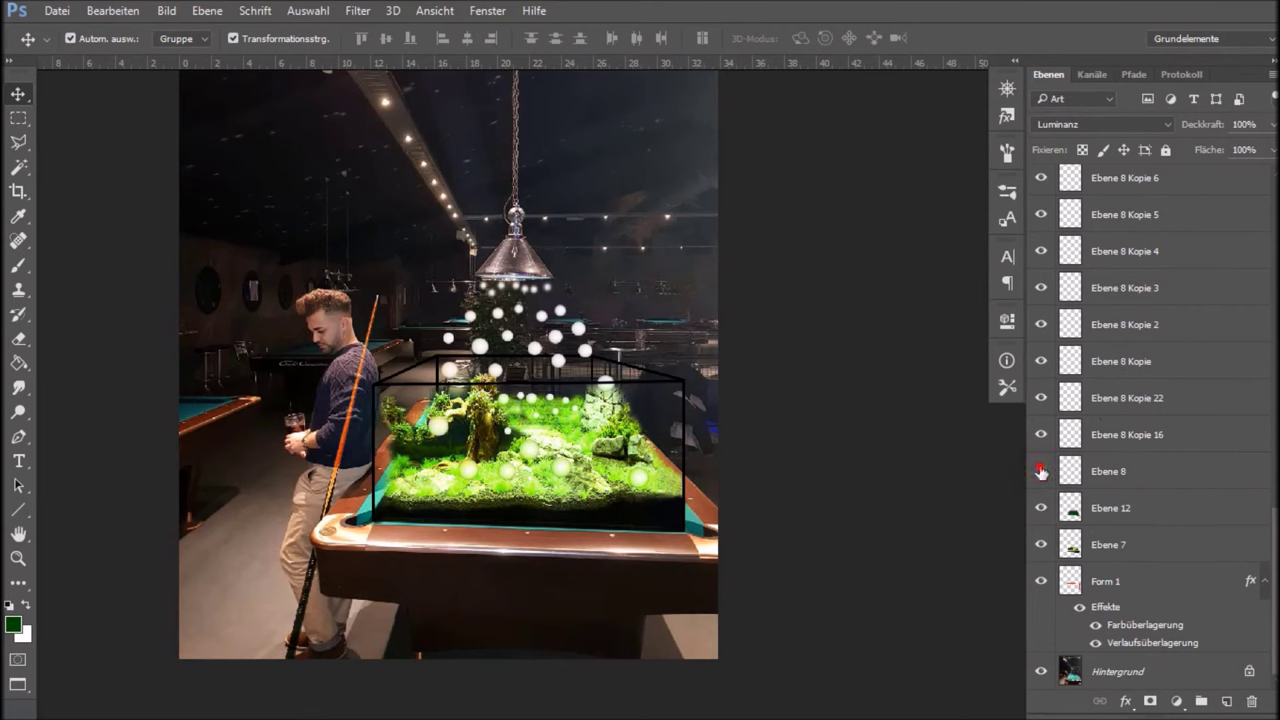
shift+click(1110, 470)
right_click(1110, 469)
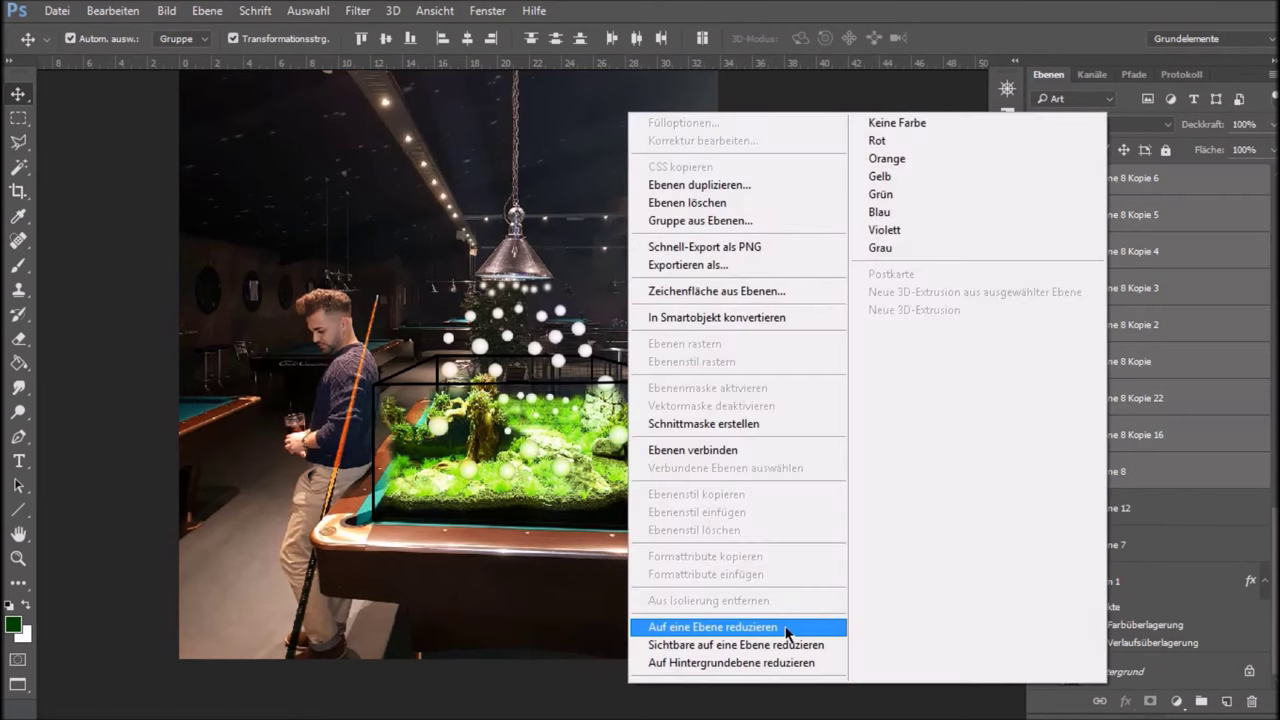
click(780, 626)
click(1038, 264)
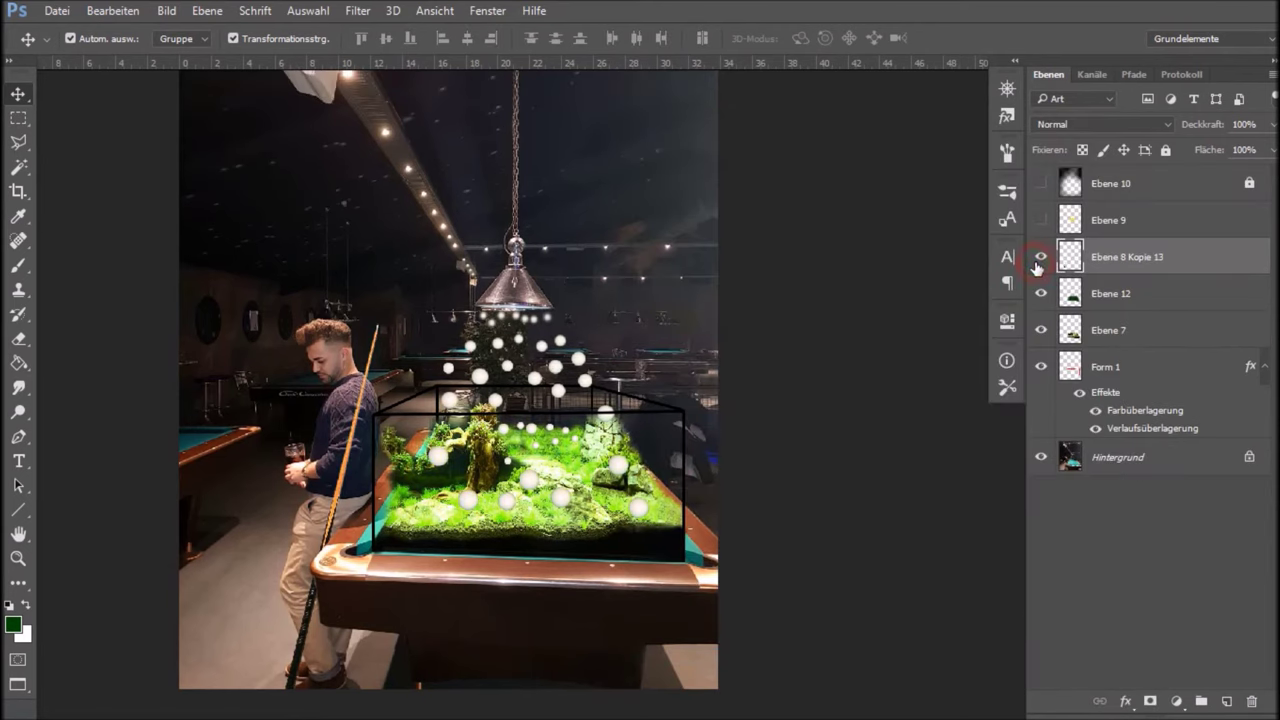
key(ctrl+z)
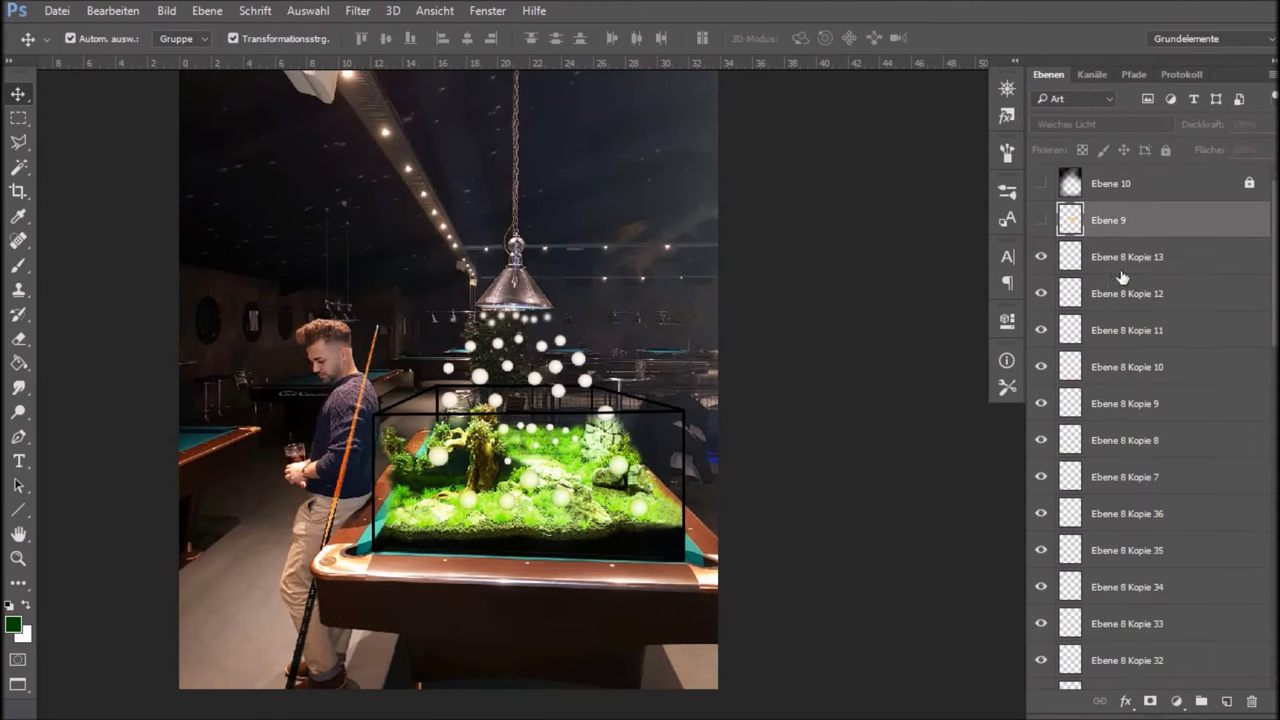
Give layer Ebene 11 a violet (Violett) colour label.
key(ctrl+alt+z)
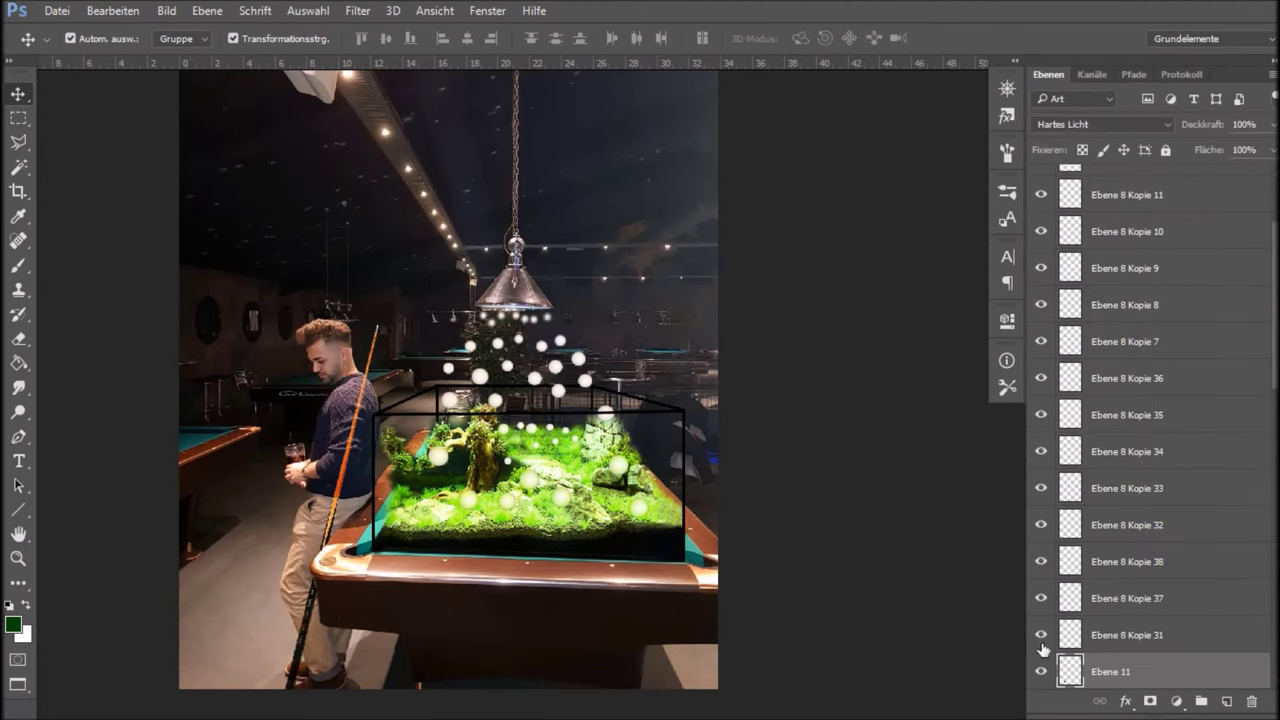
scroll(1141, 621, down, 2)
right_click(1097, 566)
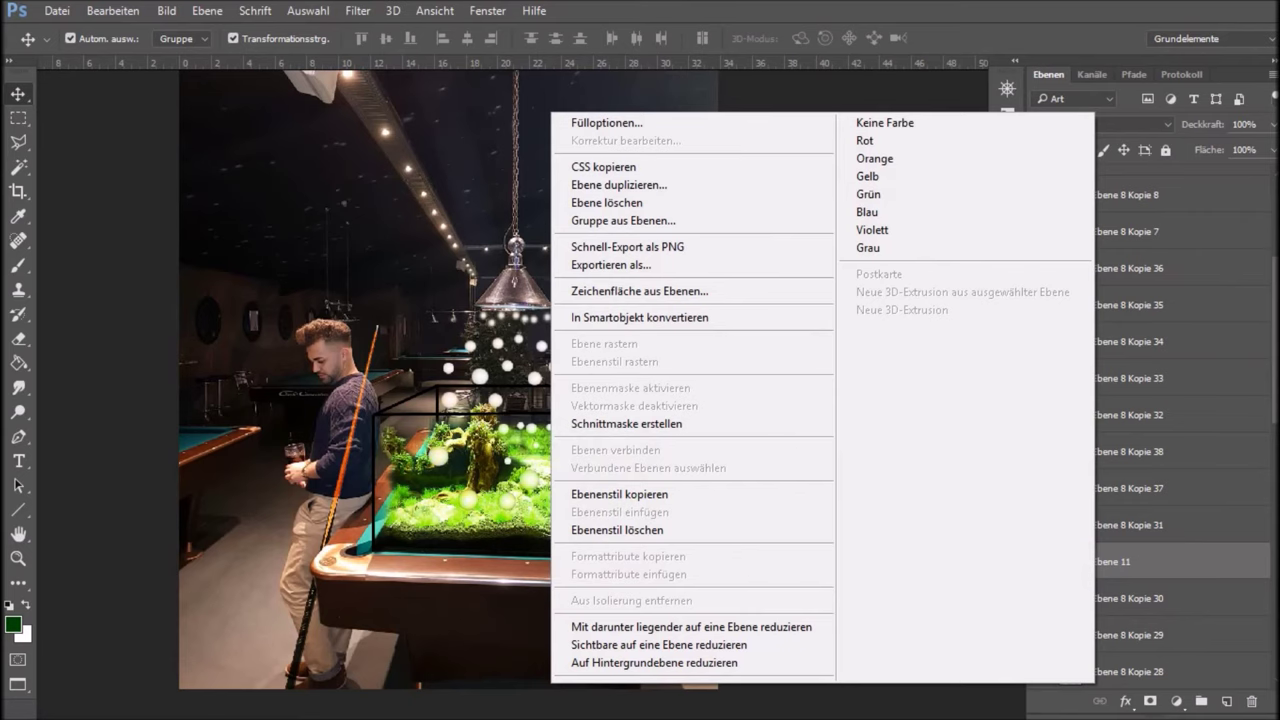
click(1148, 570)
right_click(1042, 566)
click(1040, 526)
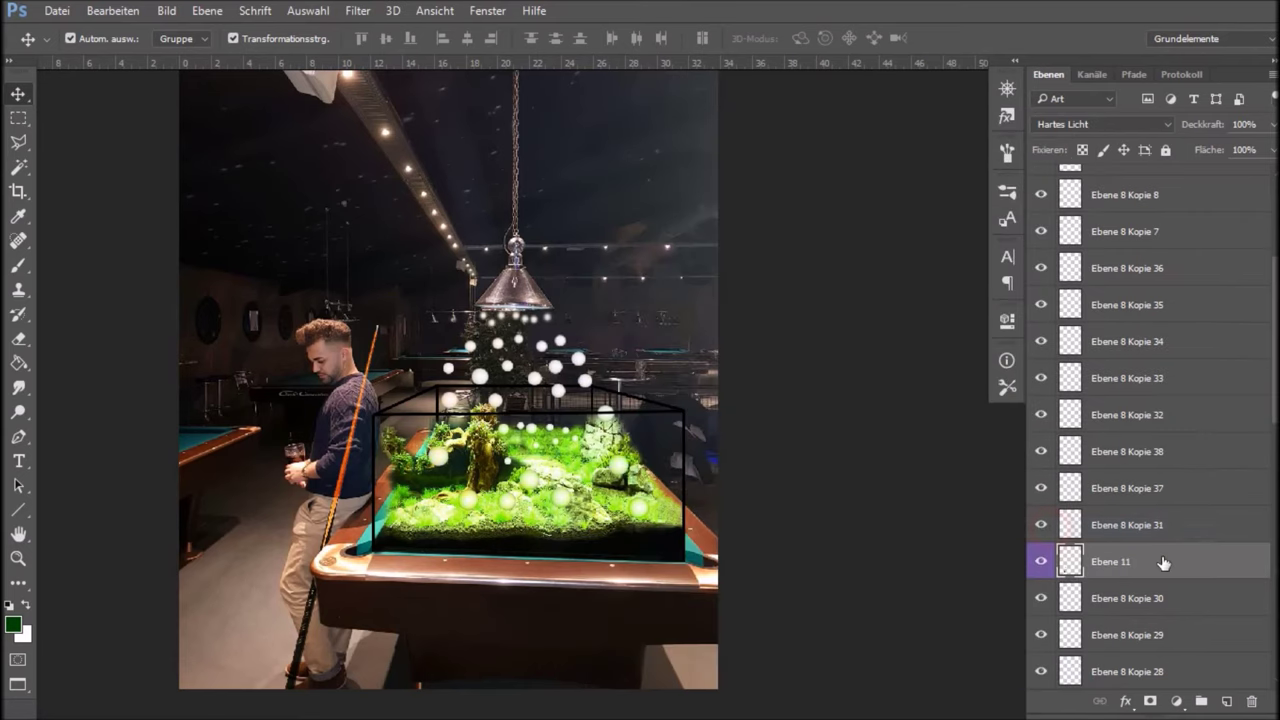
Select bubble layers Kopie 31 up to Kopie 13 and turn Ebene 9 and Ebene 10 back on.
click(1104, 532)
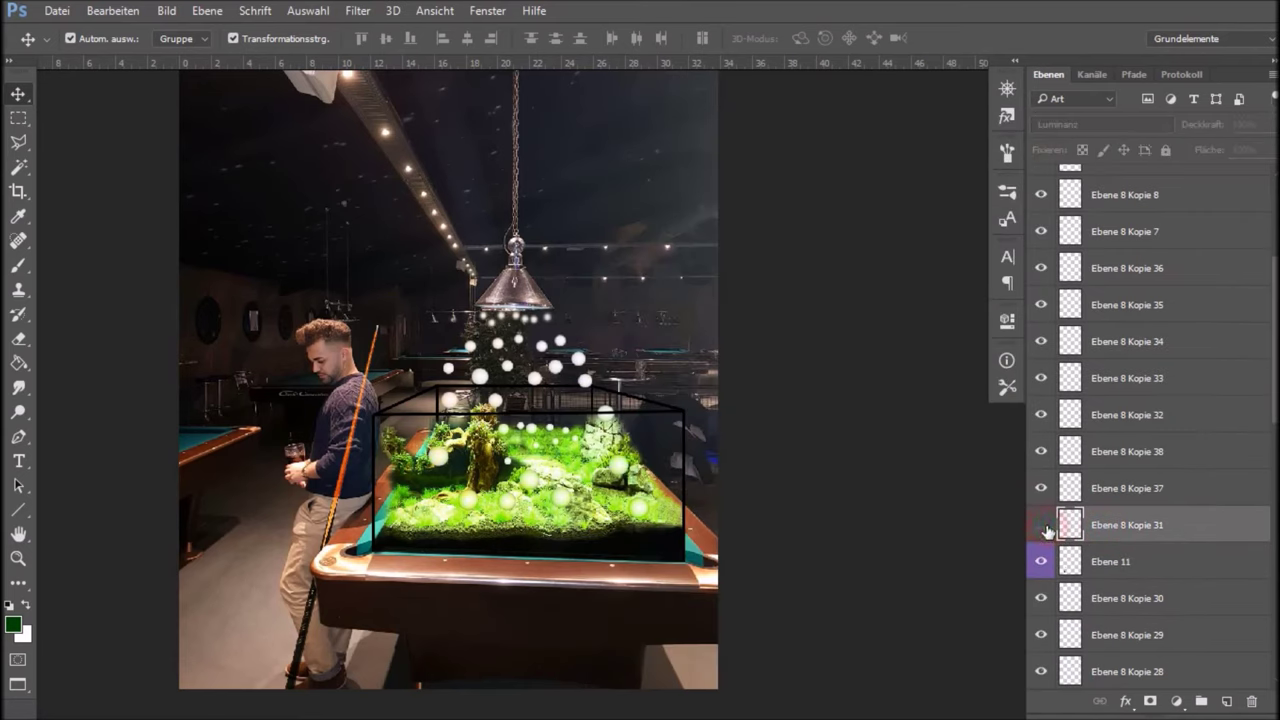
scroll(1137, 517, up, 3)
shift+click(1107, 262)
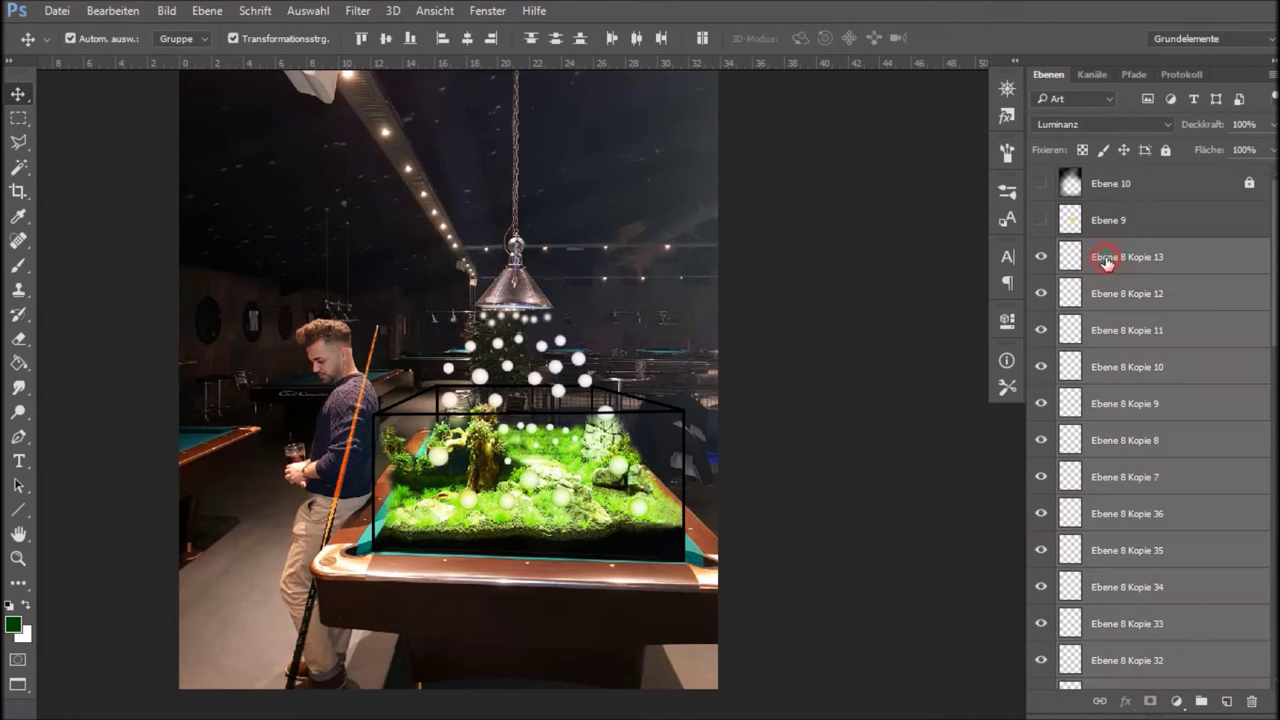
click(1041, 220)
click(1040, 183)
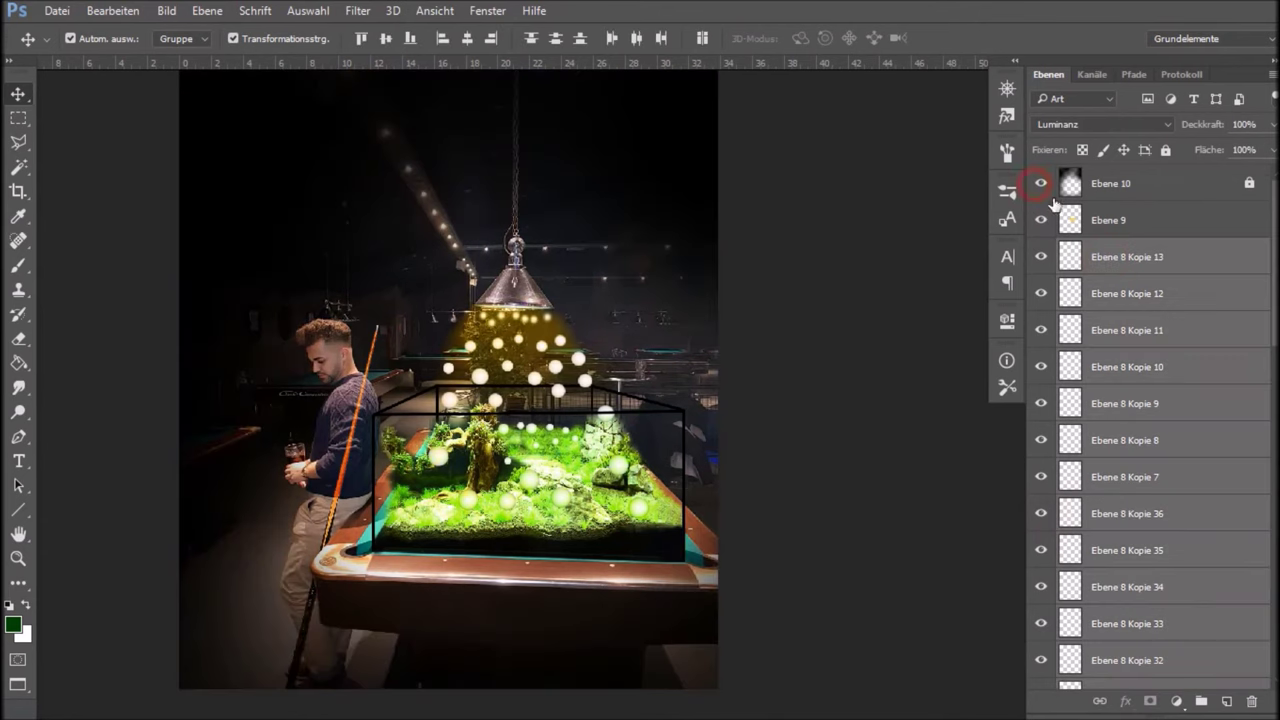
right_click(1113, 259)
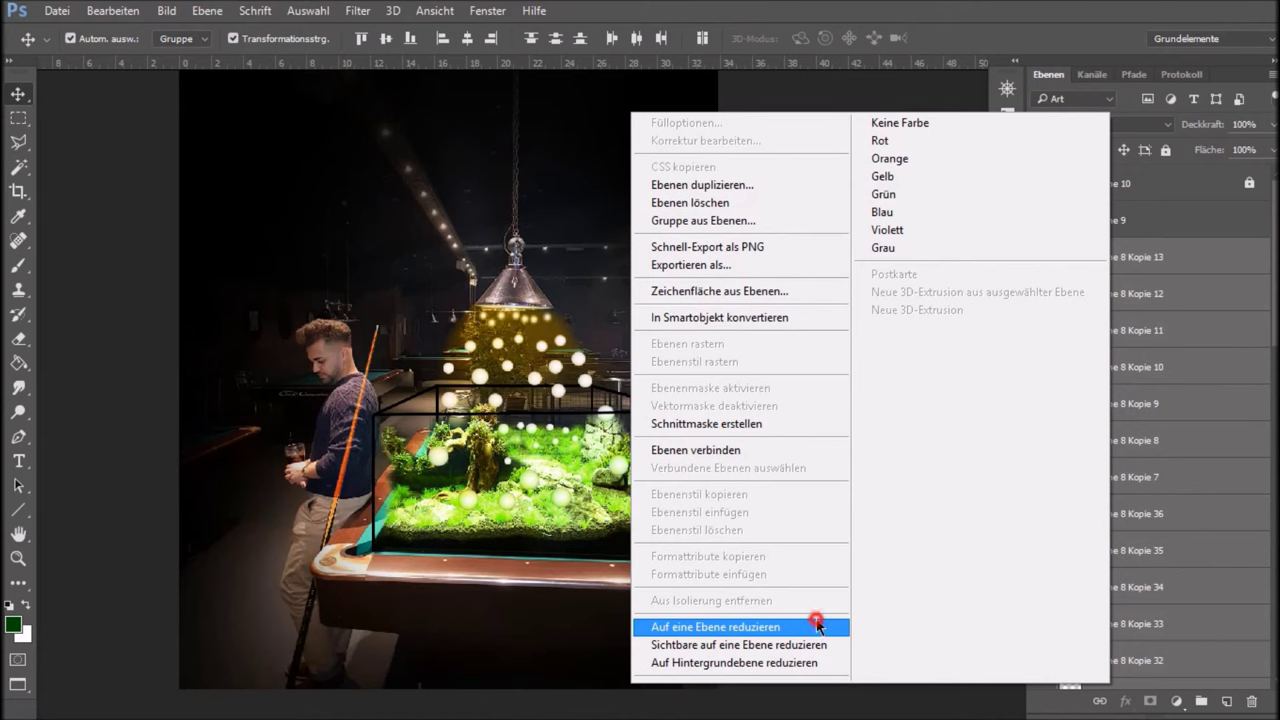
Merge the selected bubble copies, then merge the remaining copies down to Ebene 8.
click(815, 627)
click(1166, 330)
scroll(1175, 380, down, 4)
scroll(1165, 450, down, 4)
scroll(1140, 520, down, 4)
shift+click(1133, 553)
right_click(1133, 553)
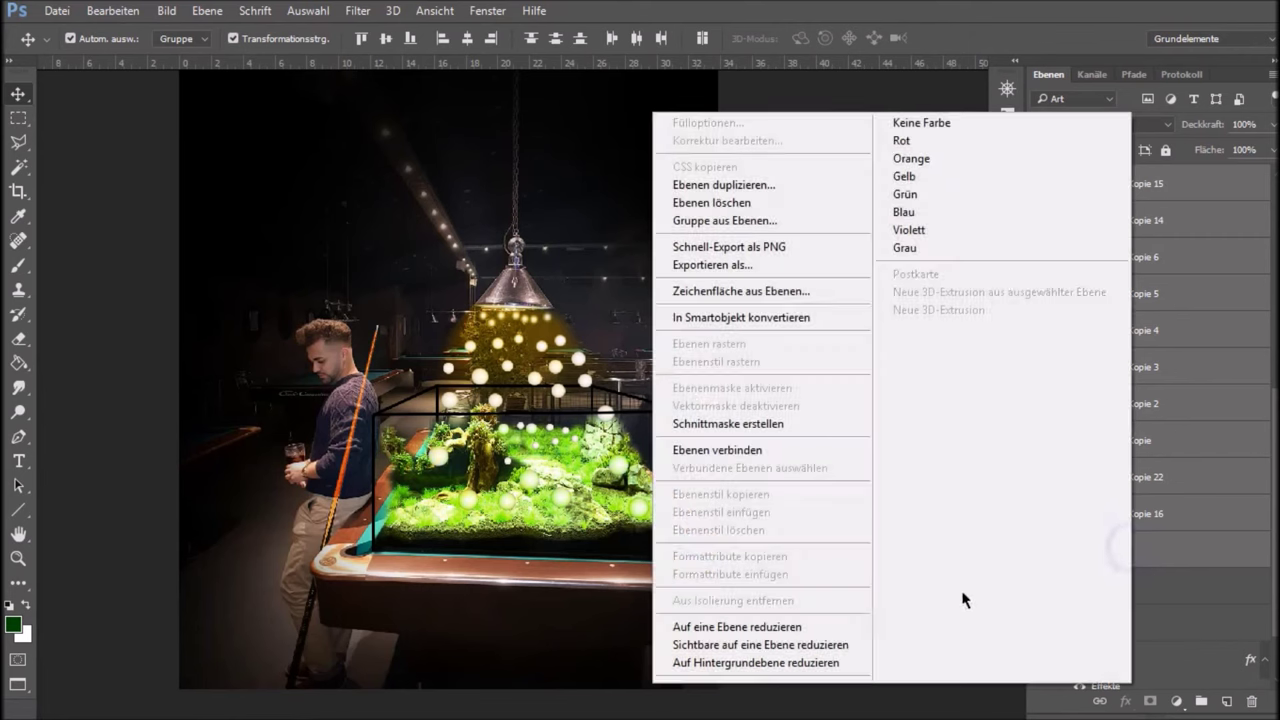
click(830, 626)
Combine both bubble layers into Ebene 8 Kopie 13 and hide the top overlays down to Ebene 12.
click(1041, 329)
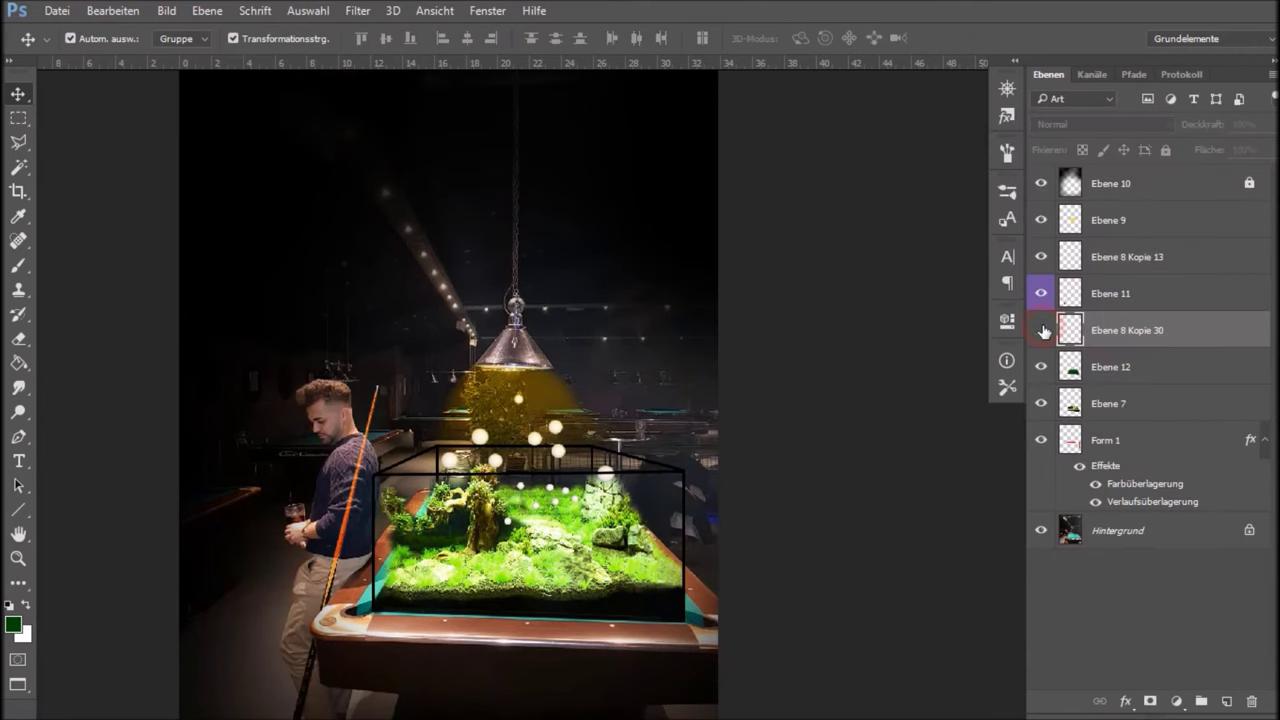
click(1041, 256)
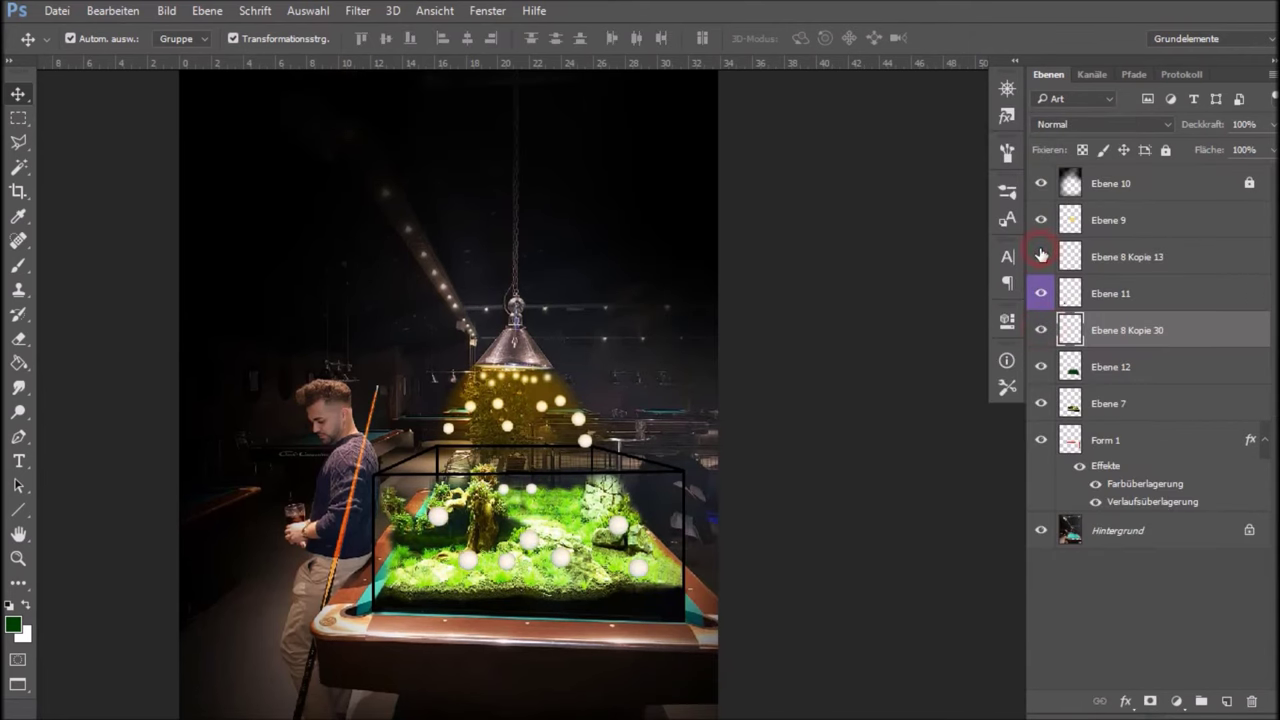
ctrl+click(1100, 257)
right_click(1125, 330)
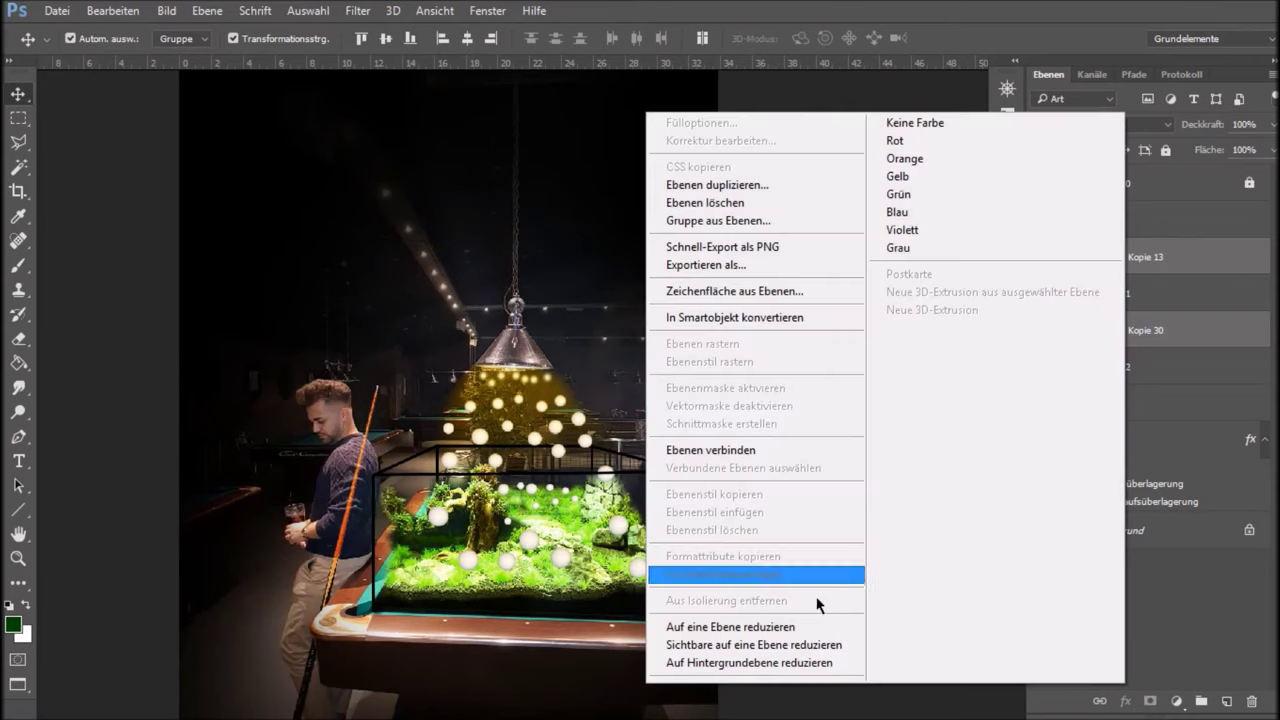
click(815, 625)
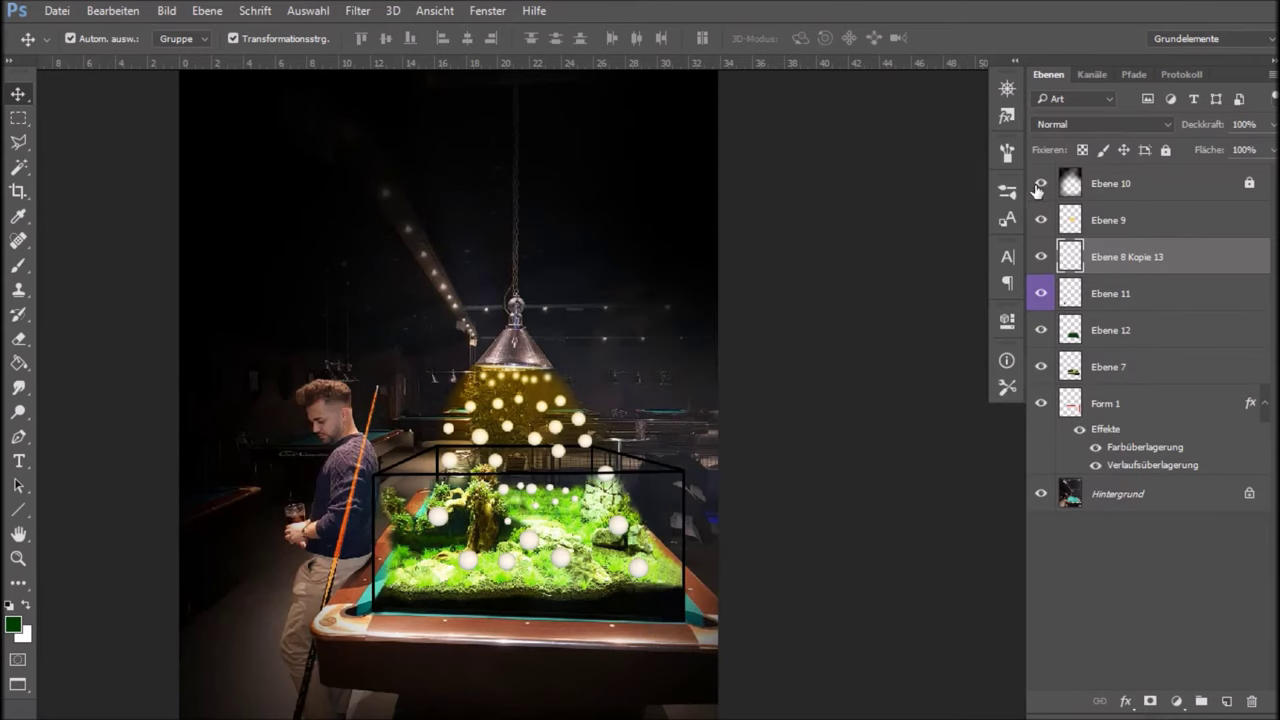
drag(1041, 205, 1046, 364)
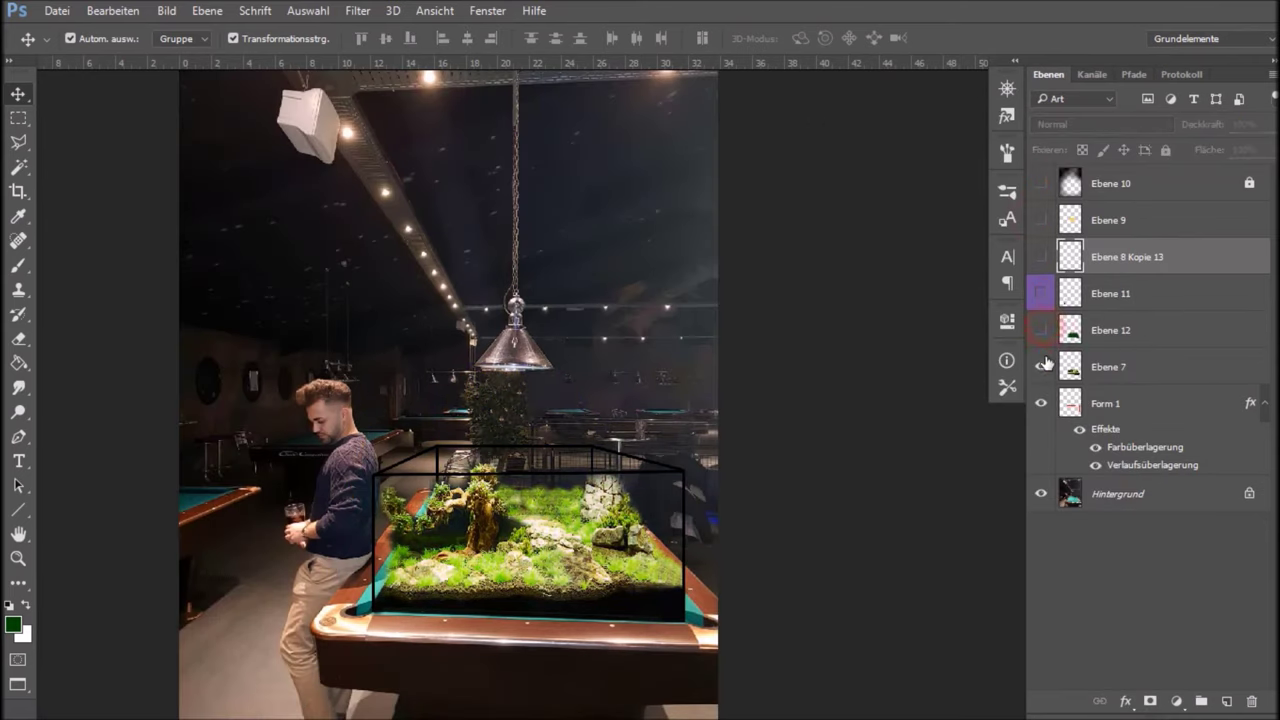
Hide Ebene 7 and Form 1, then turn on every layer from Form 1 up to Ebene 10.
drag(1046, 364, 1046, 447)
click(1050, 410)
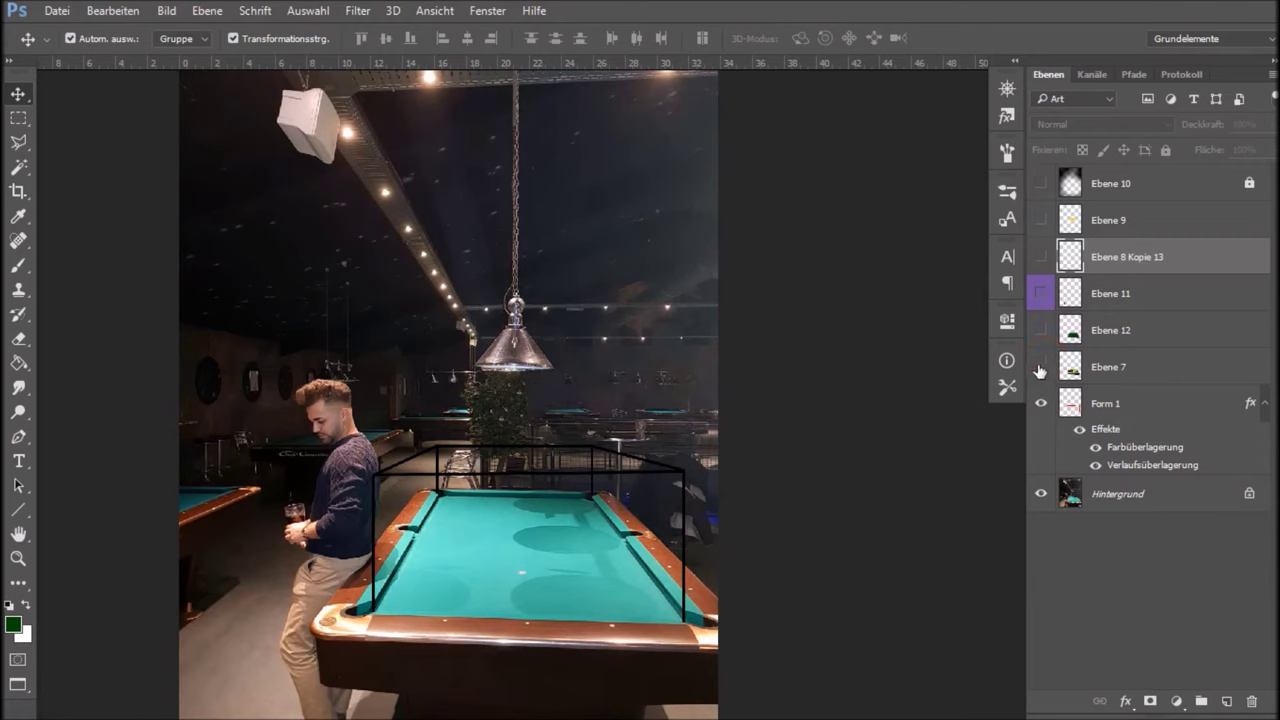
click(1040, 368)
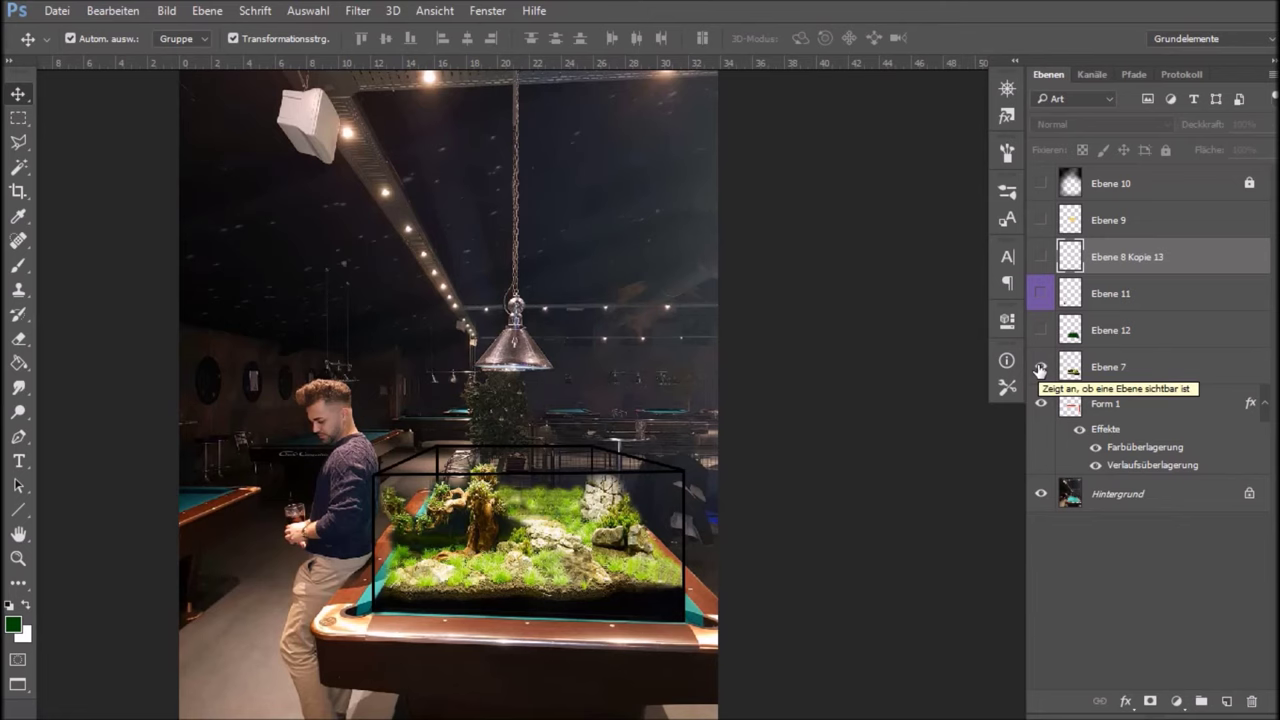
click(1038, 331)
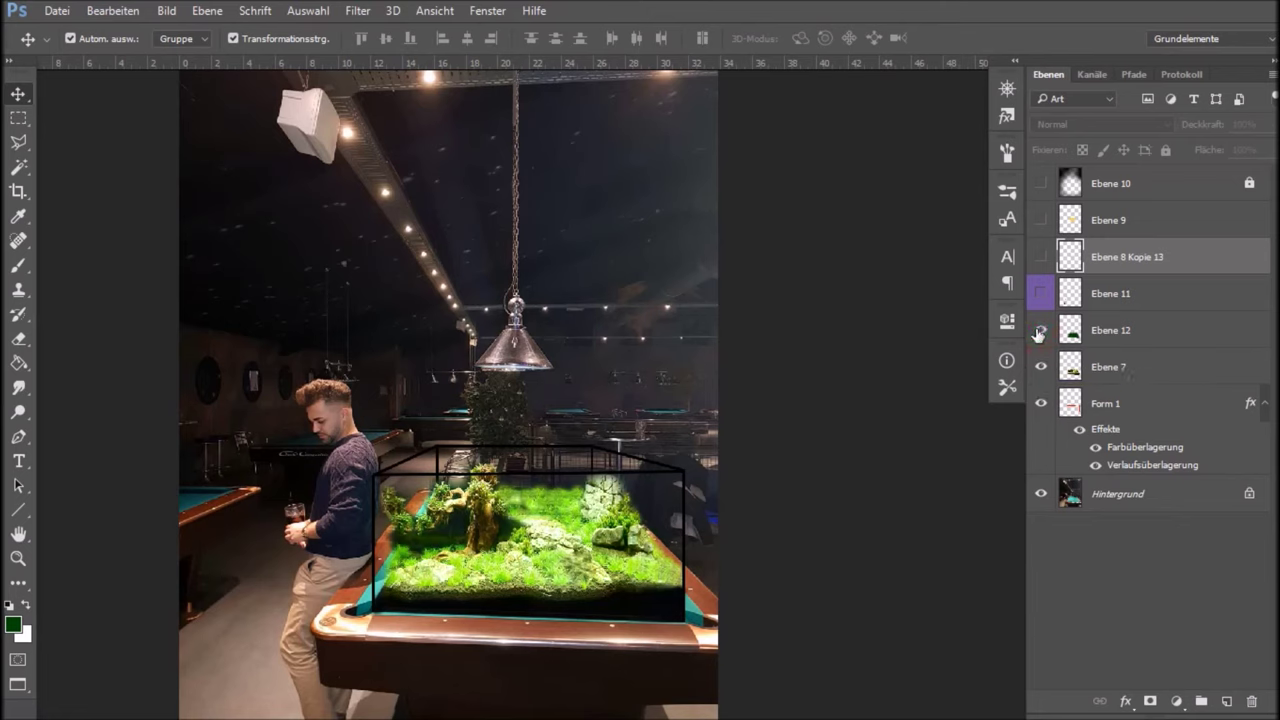
click(1041, 293)
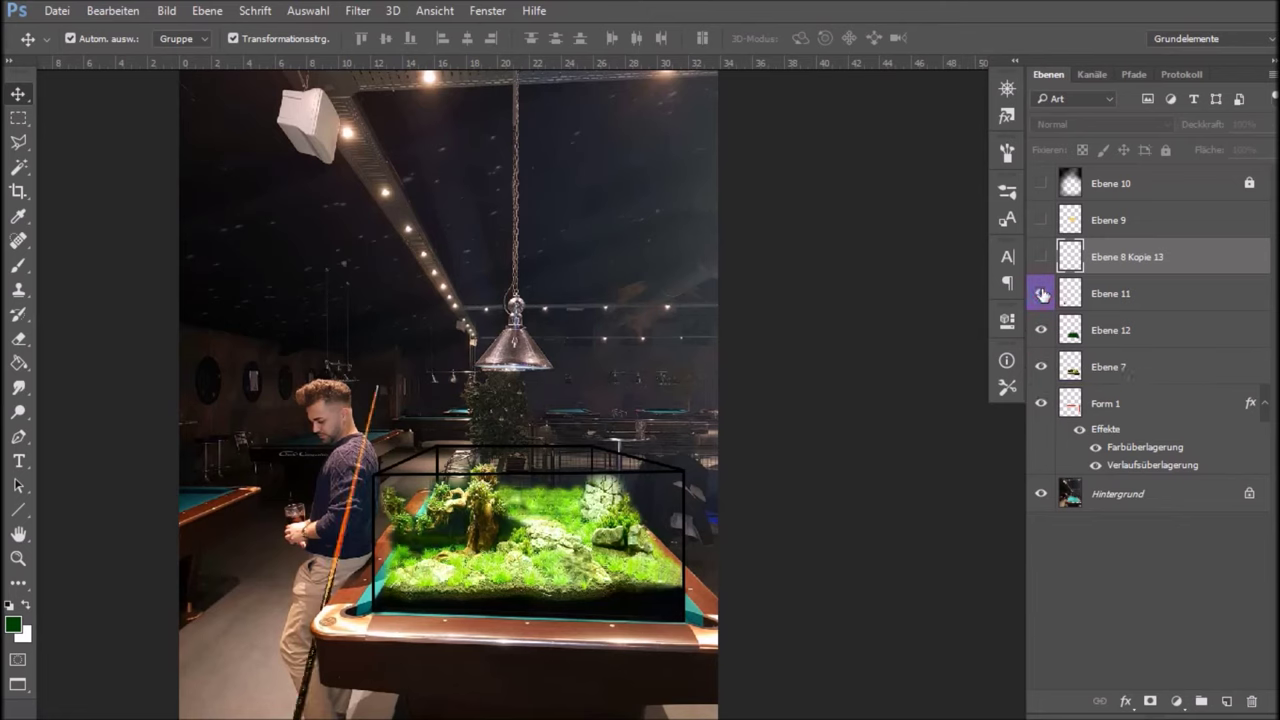
click(1045, 260)
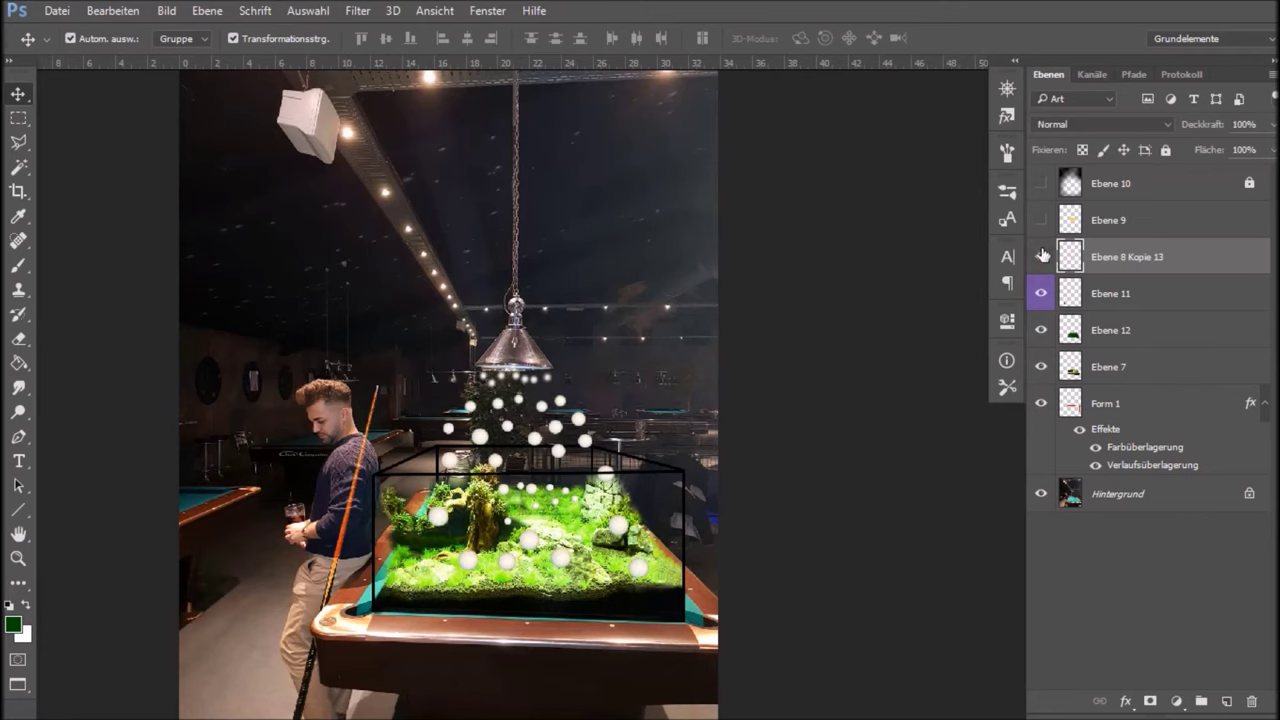
click(1041, 219)
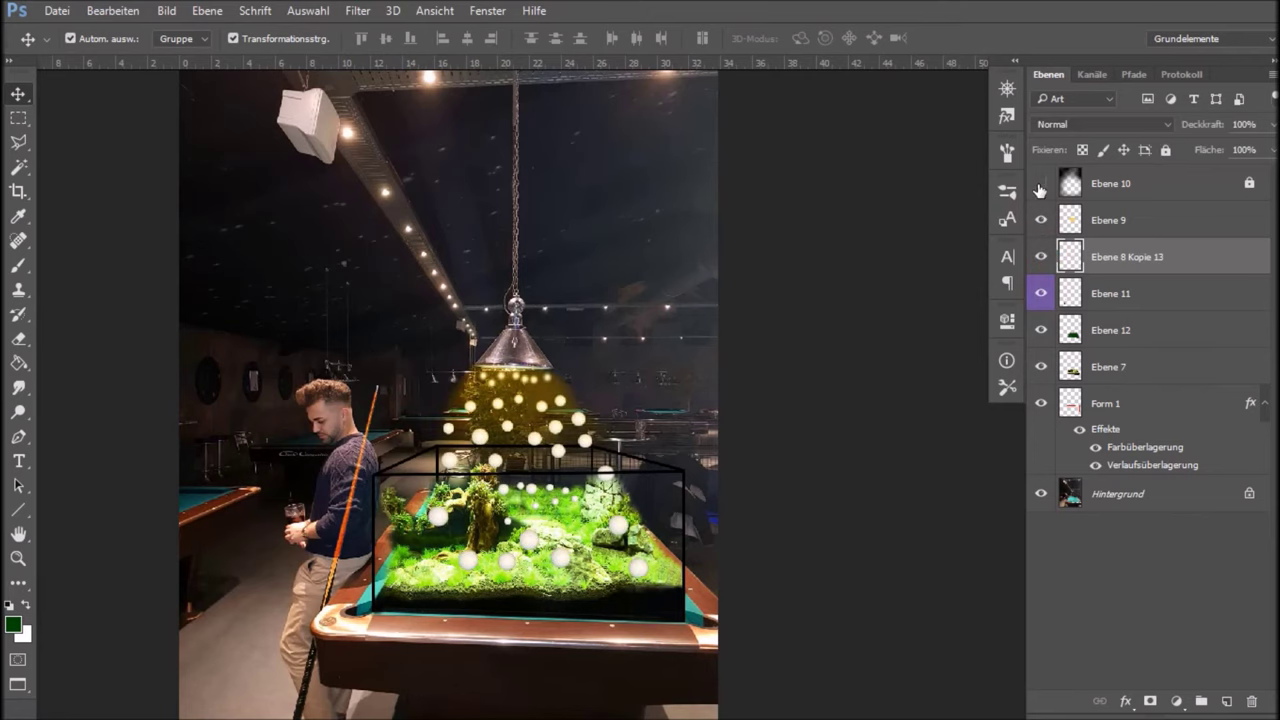
click(1040, 184)
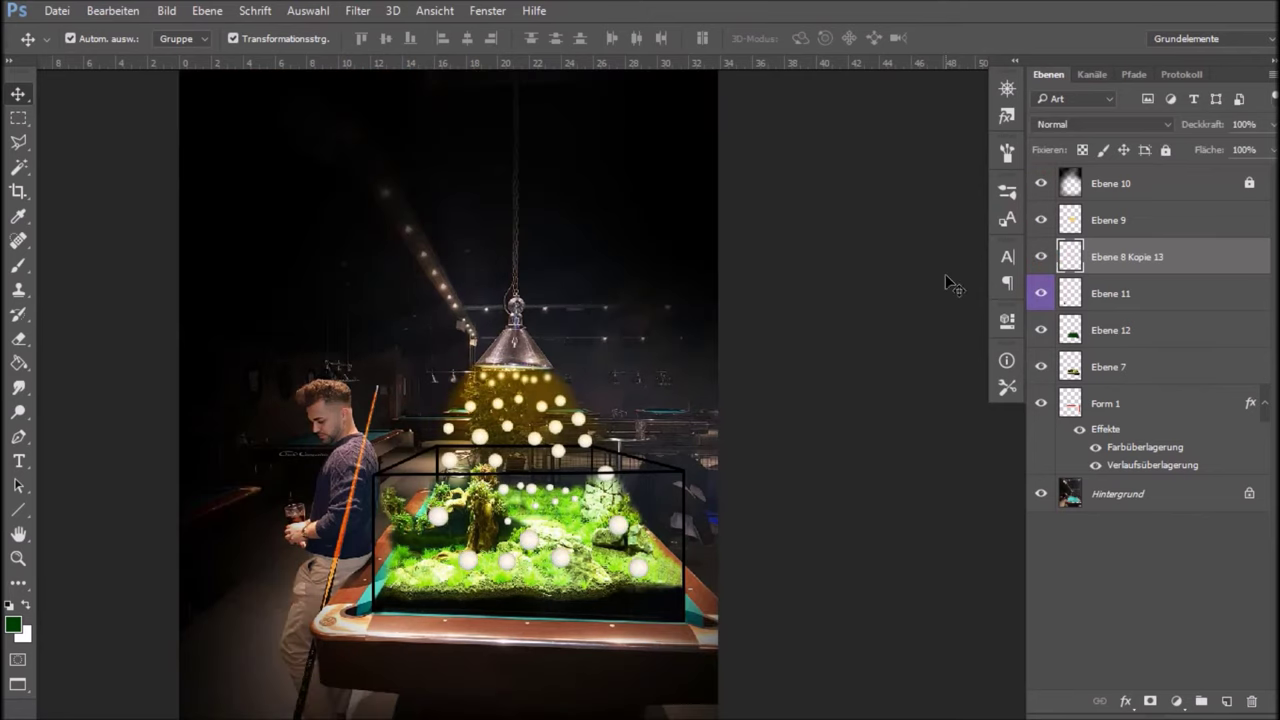
View the composite in Full Screen Mode, zoomed and panned to frame the aquarium and lamp.
key(f)
key(f)
scroll(1120, 397, up, 1)
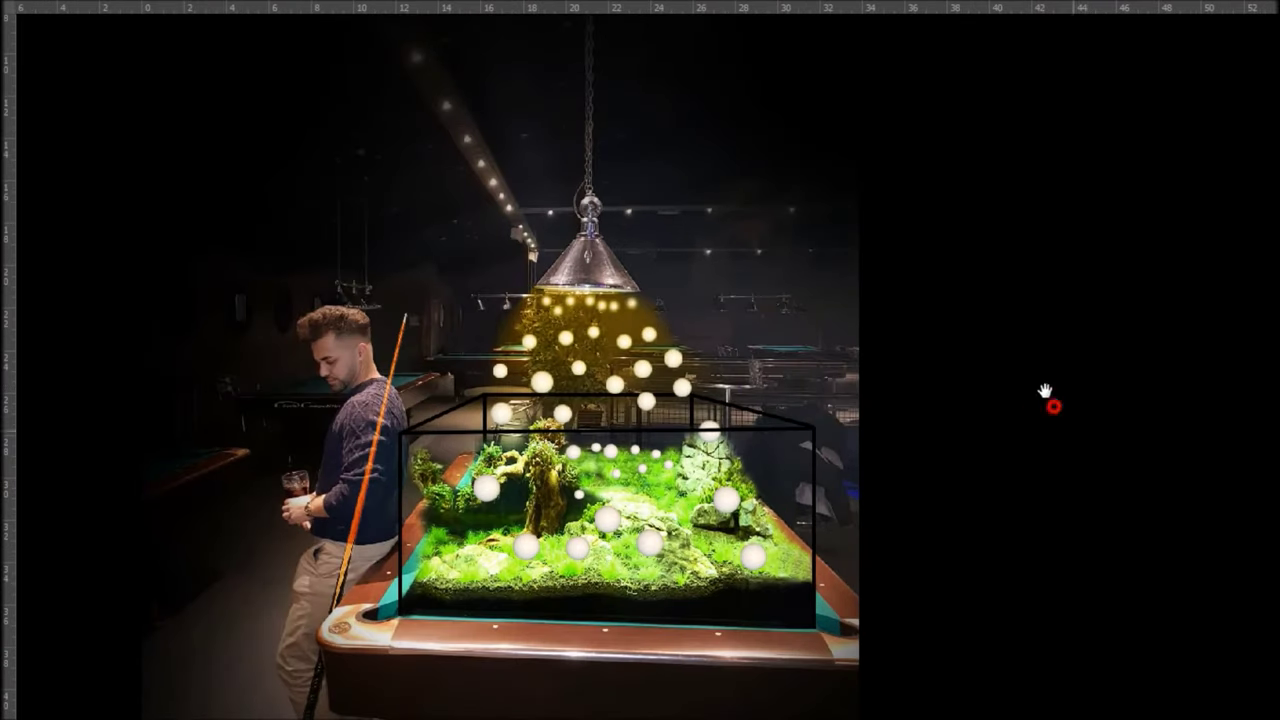
drag(1031, 411, 1031, 317)
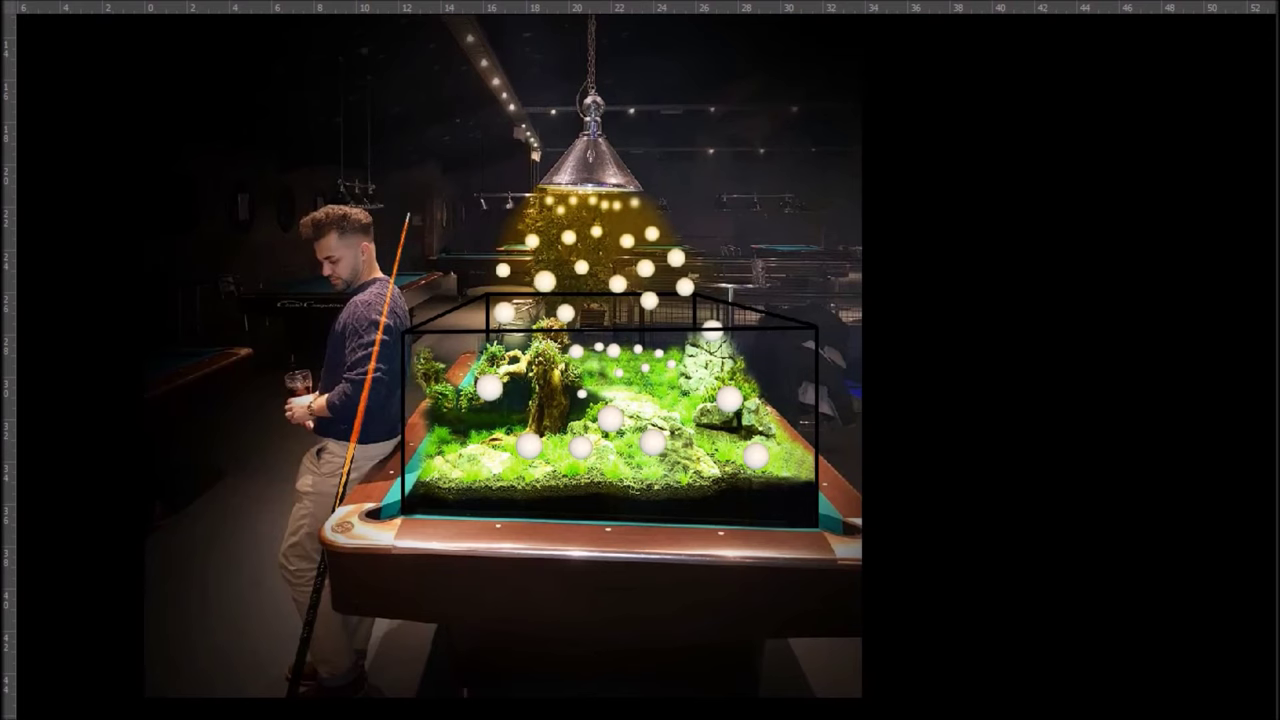